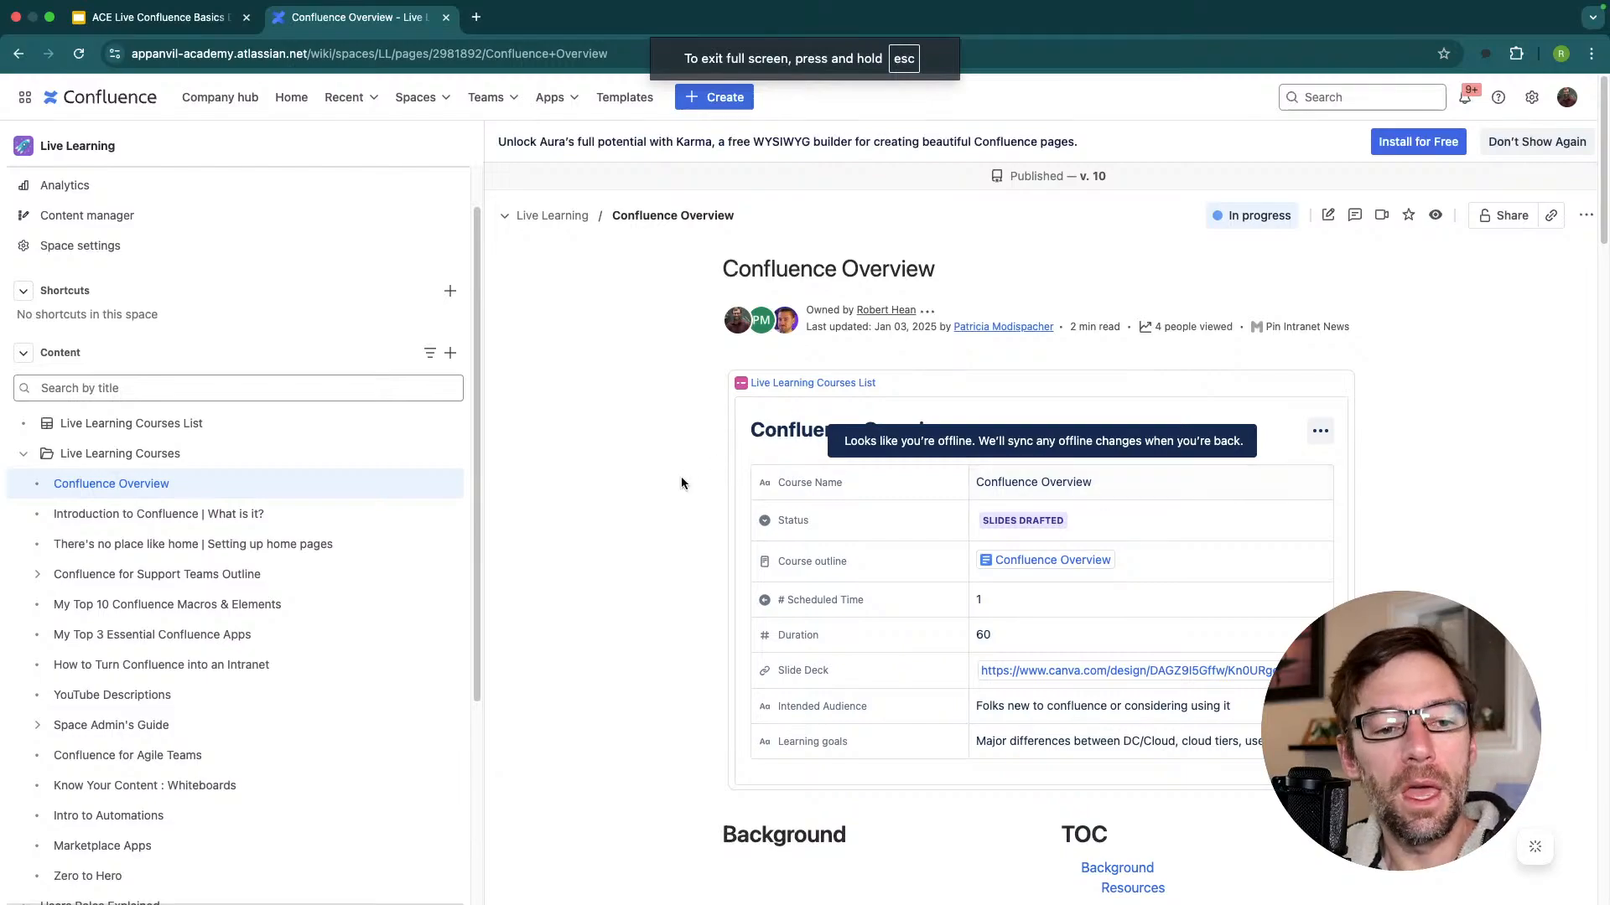
Open the overview of the starred personal space.
click(433, 100)
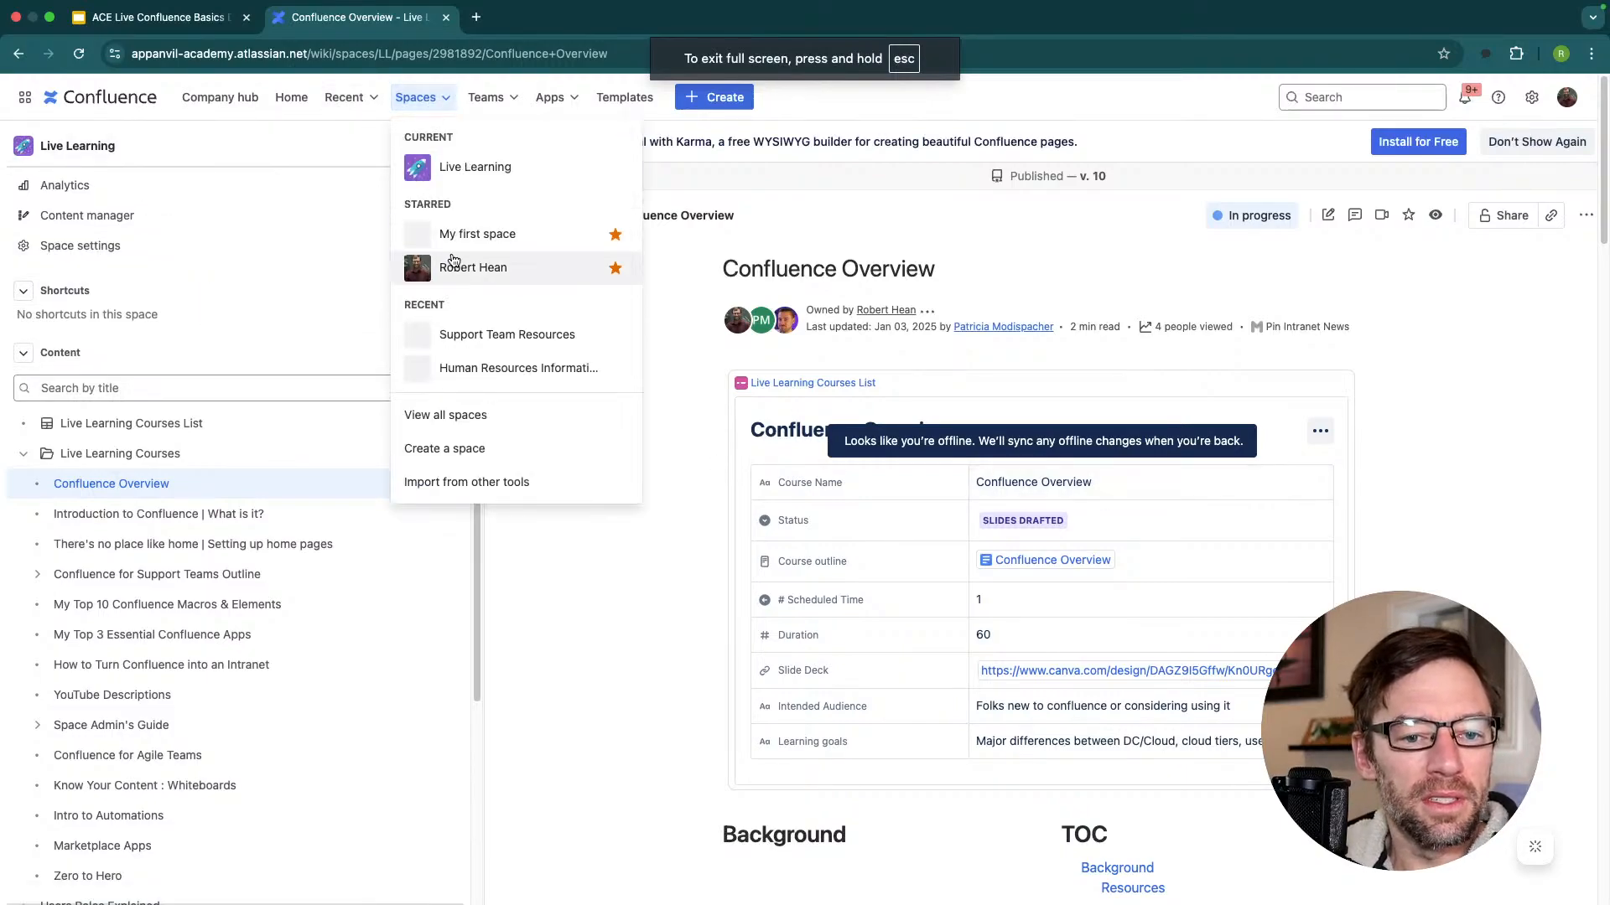
click(415, 251)
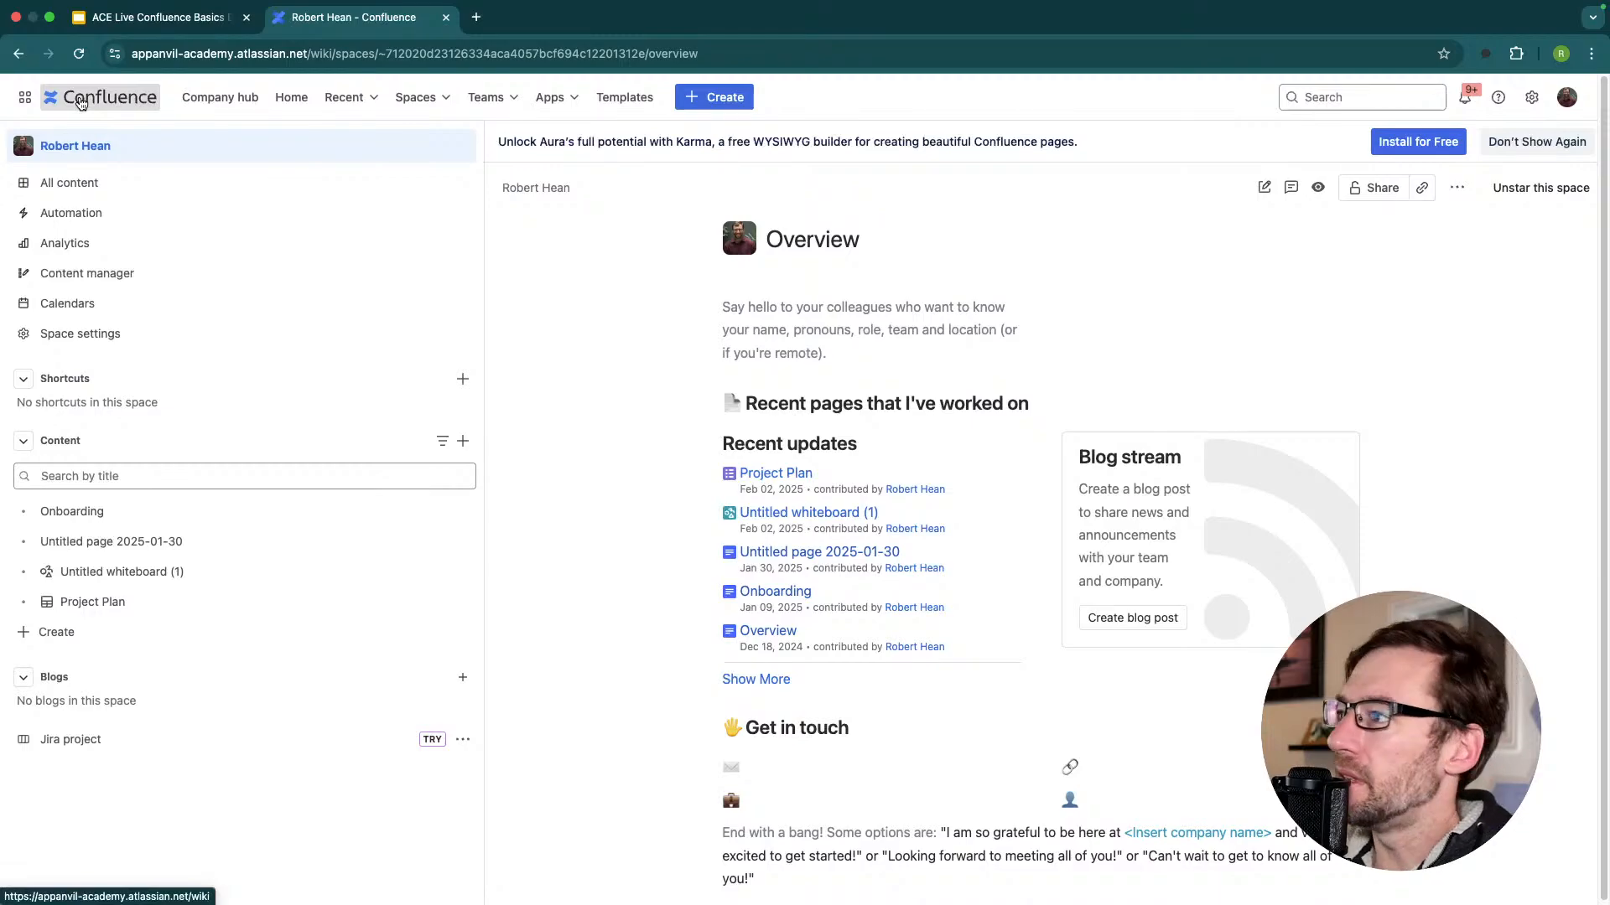
Go to the home page and look through the activity in the Following feed.
click(81, 102)
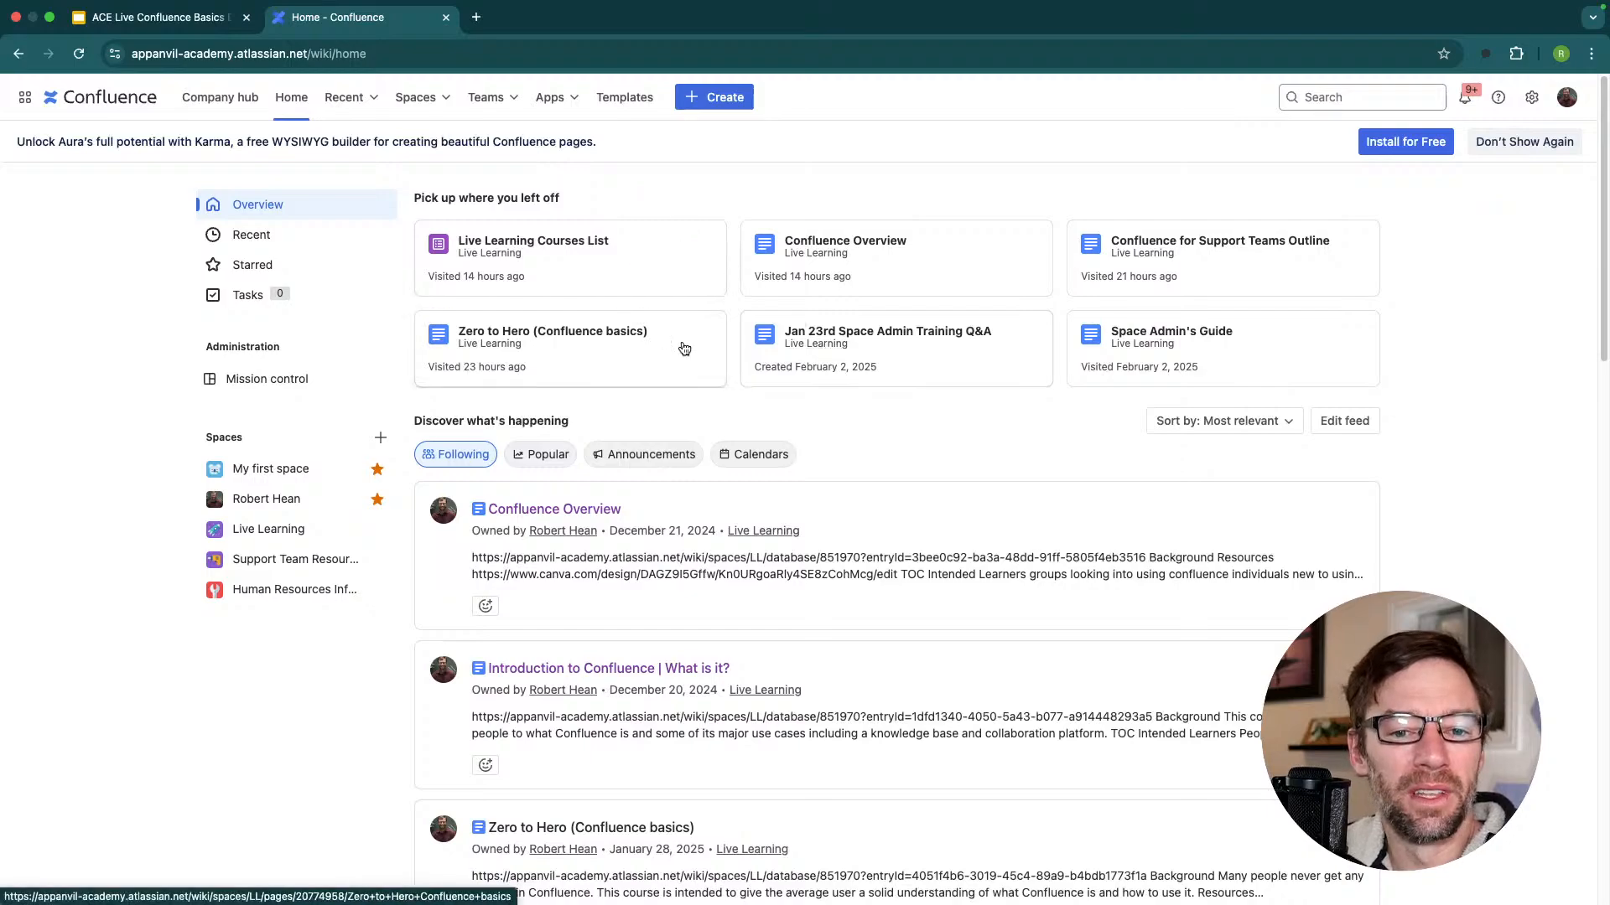
scroll(1031, 384, down, 2)
scroll(1030, 384, down, 3)
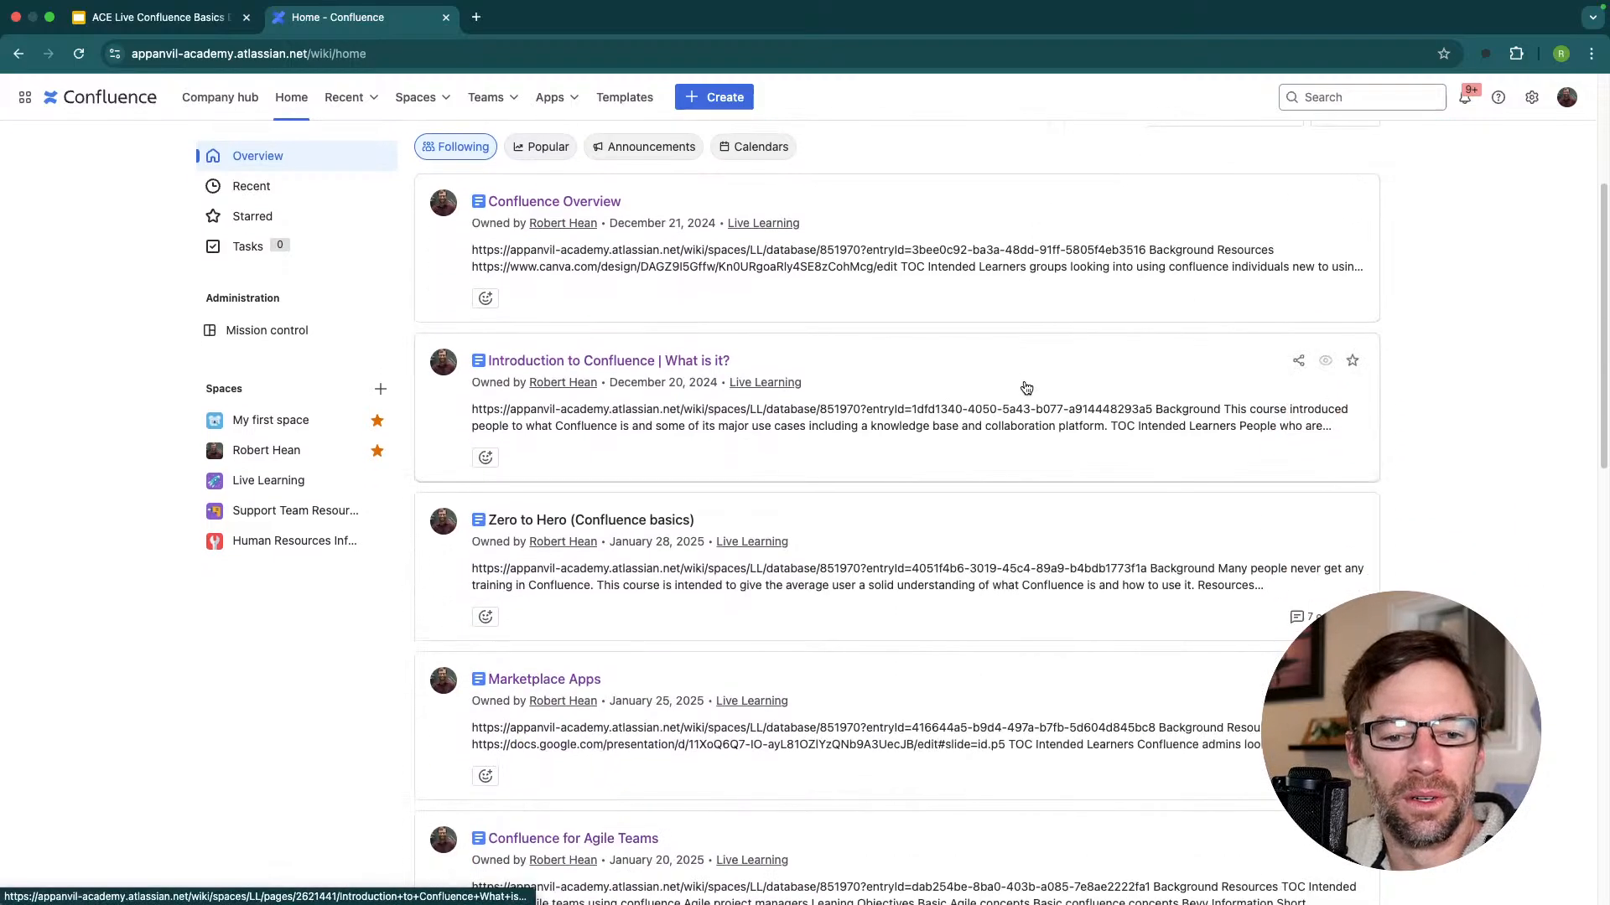
scroll(754, 436, up, 1)
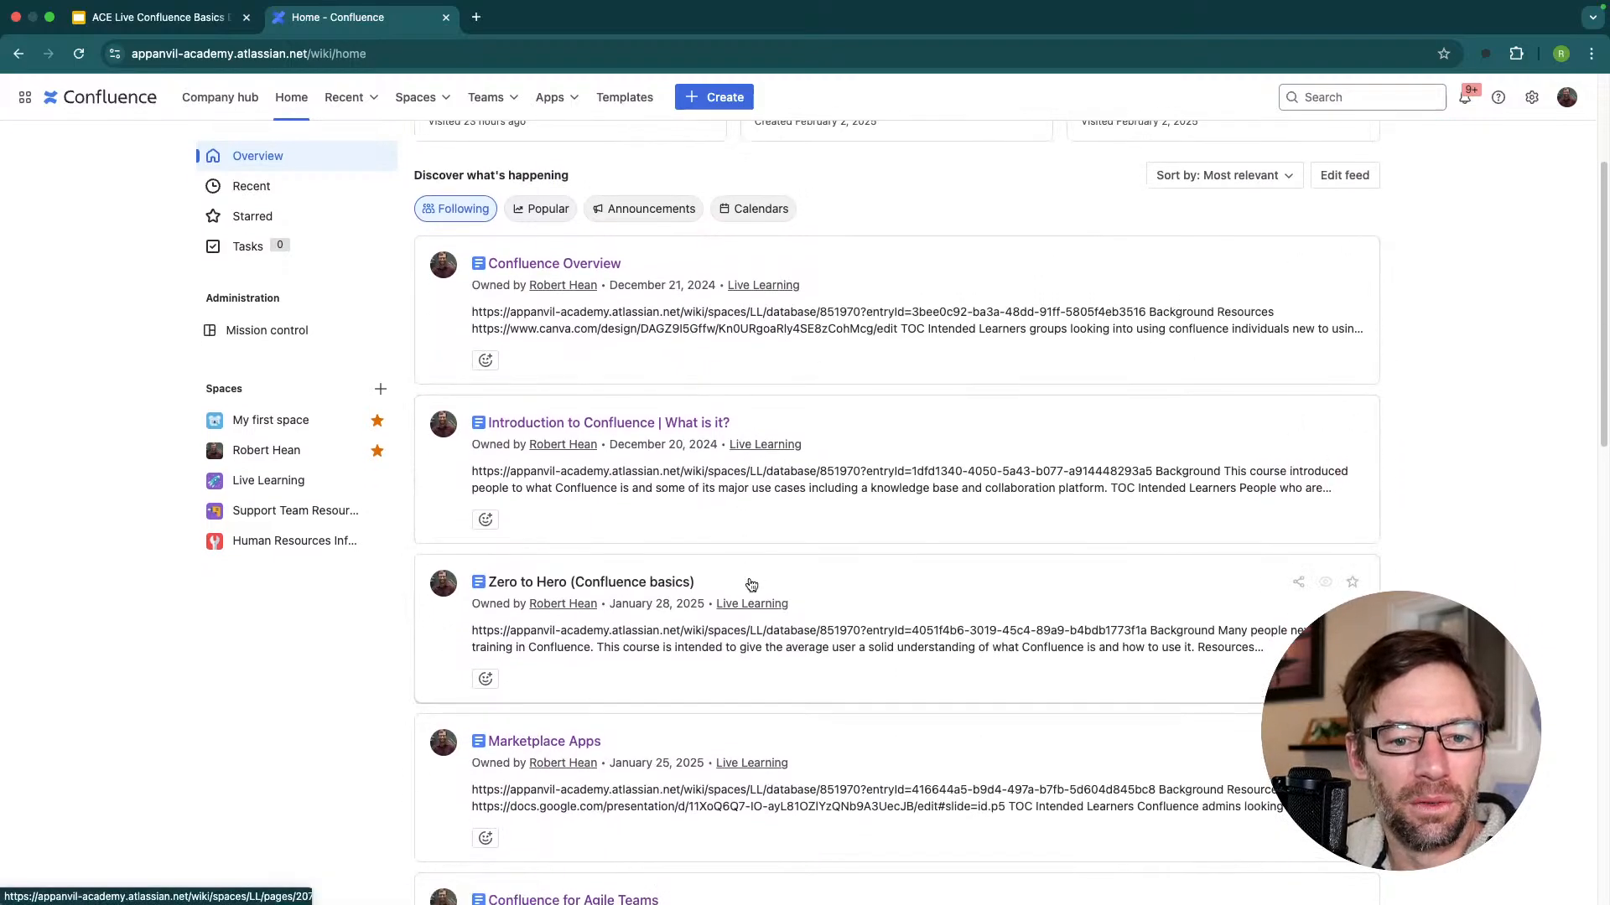
scroll(750, 646, down, 4)
scroll(748, 651, down, 4)
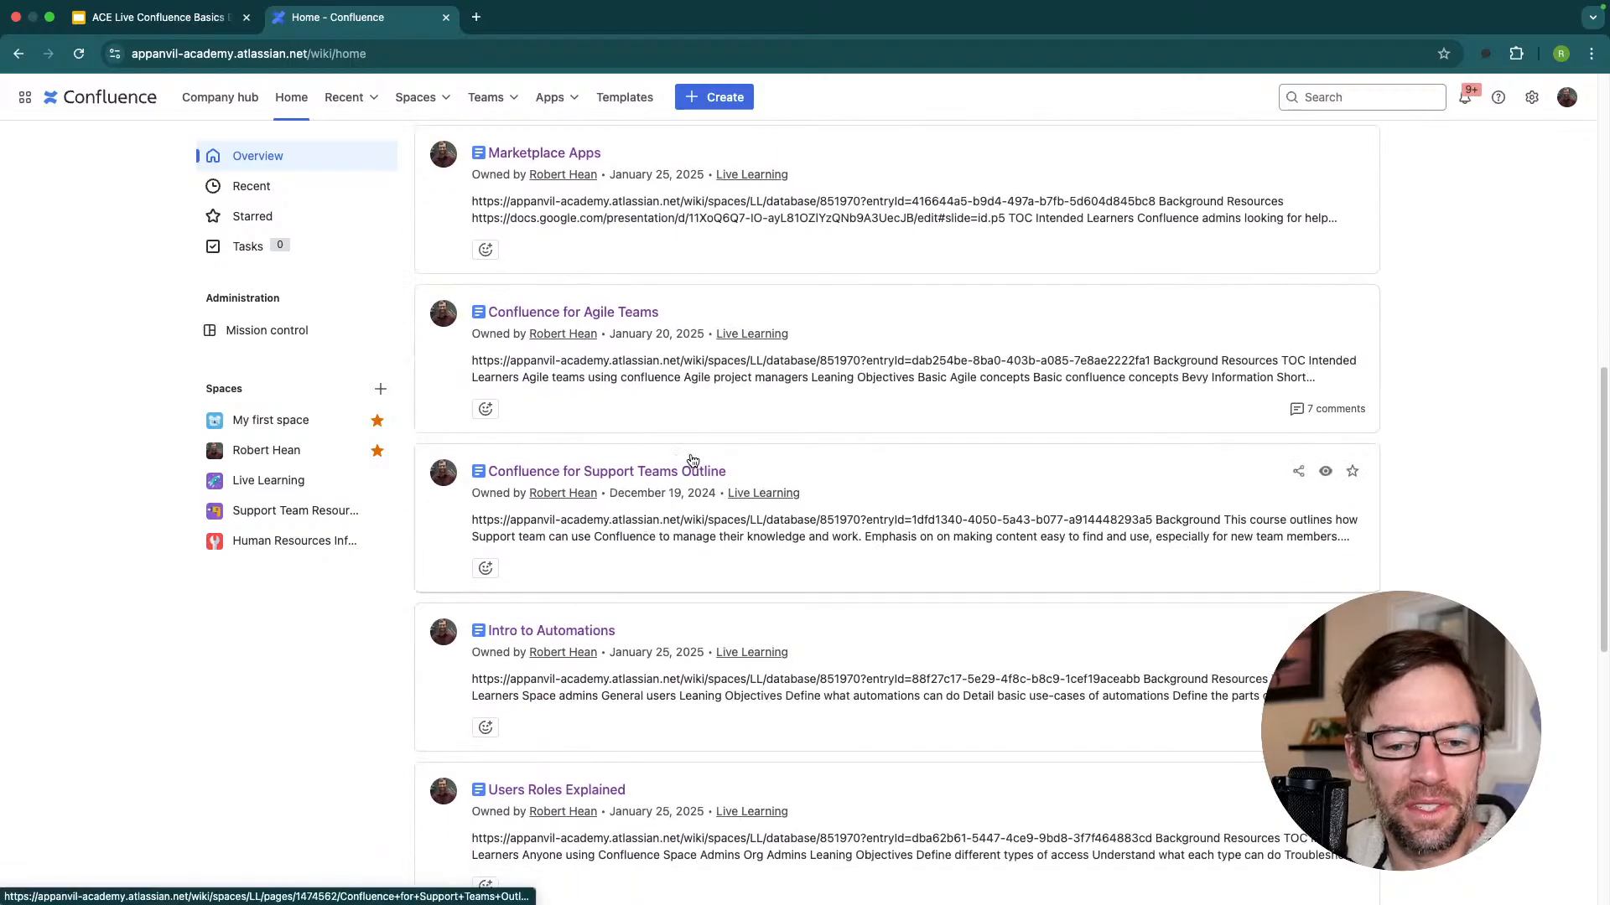
scroll(564, 557, up, 1)
scroll(470, 411, up, 5)
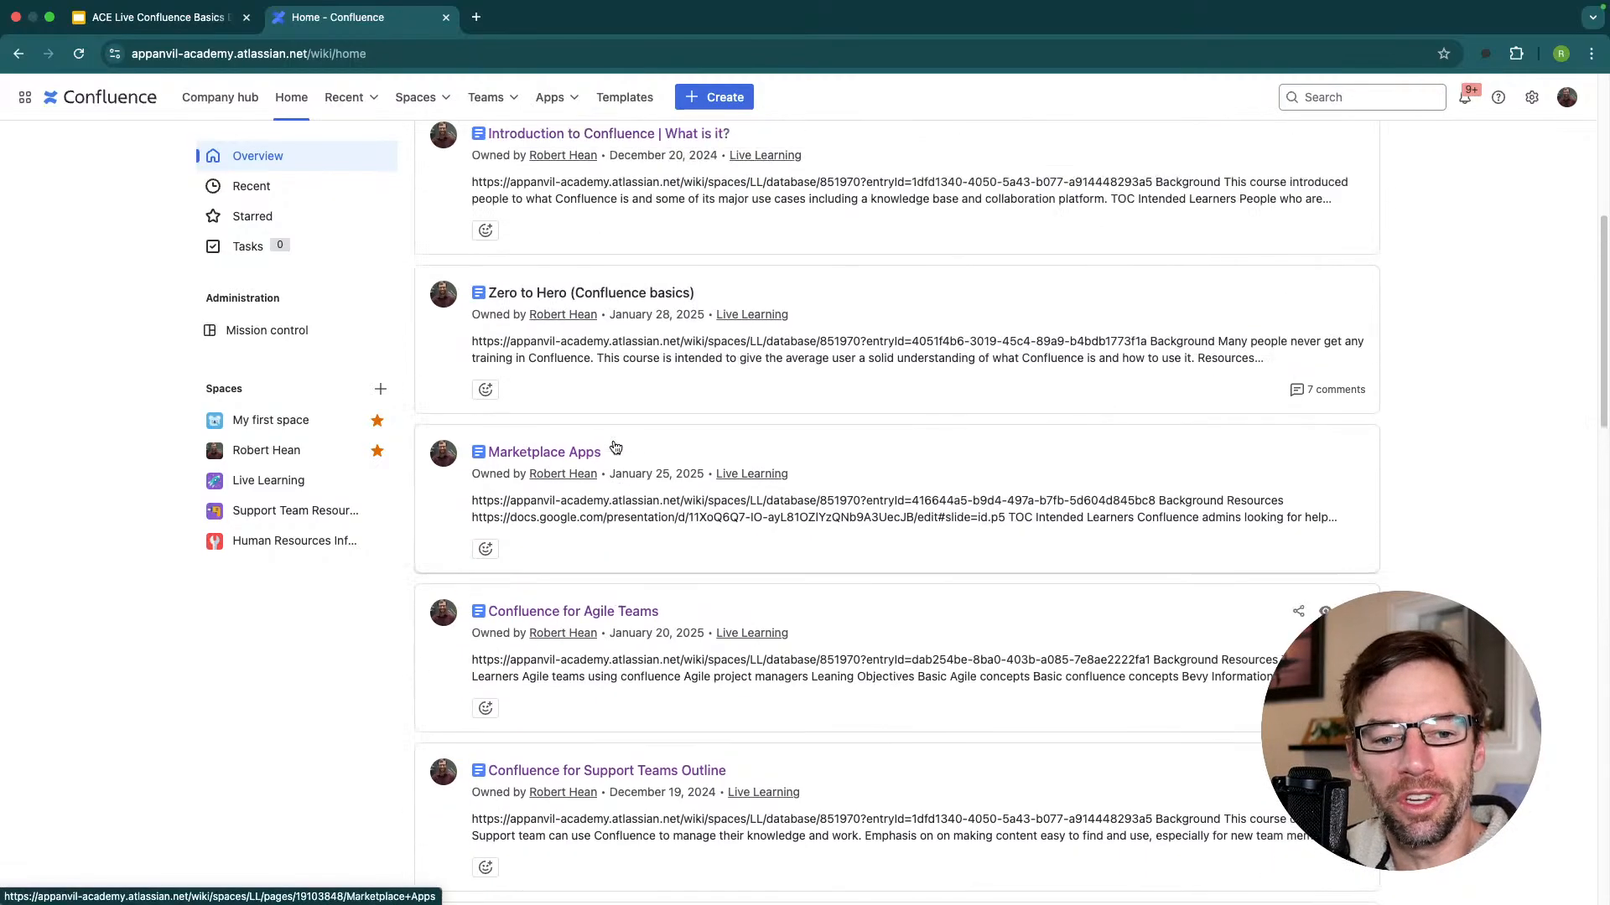
scroll(460, 390, up, 5)
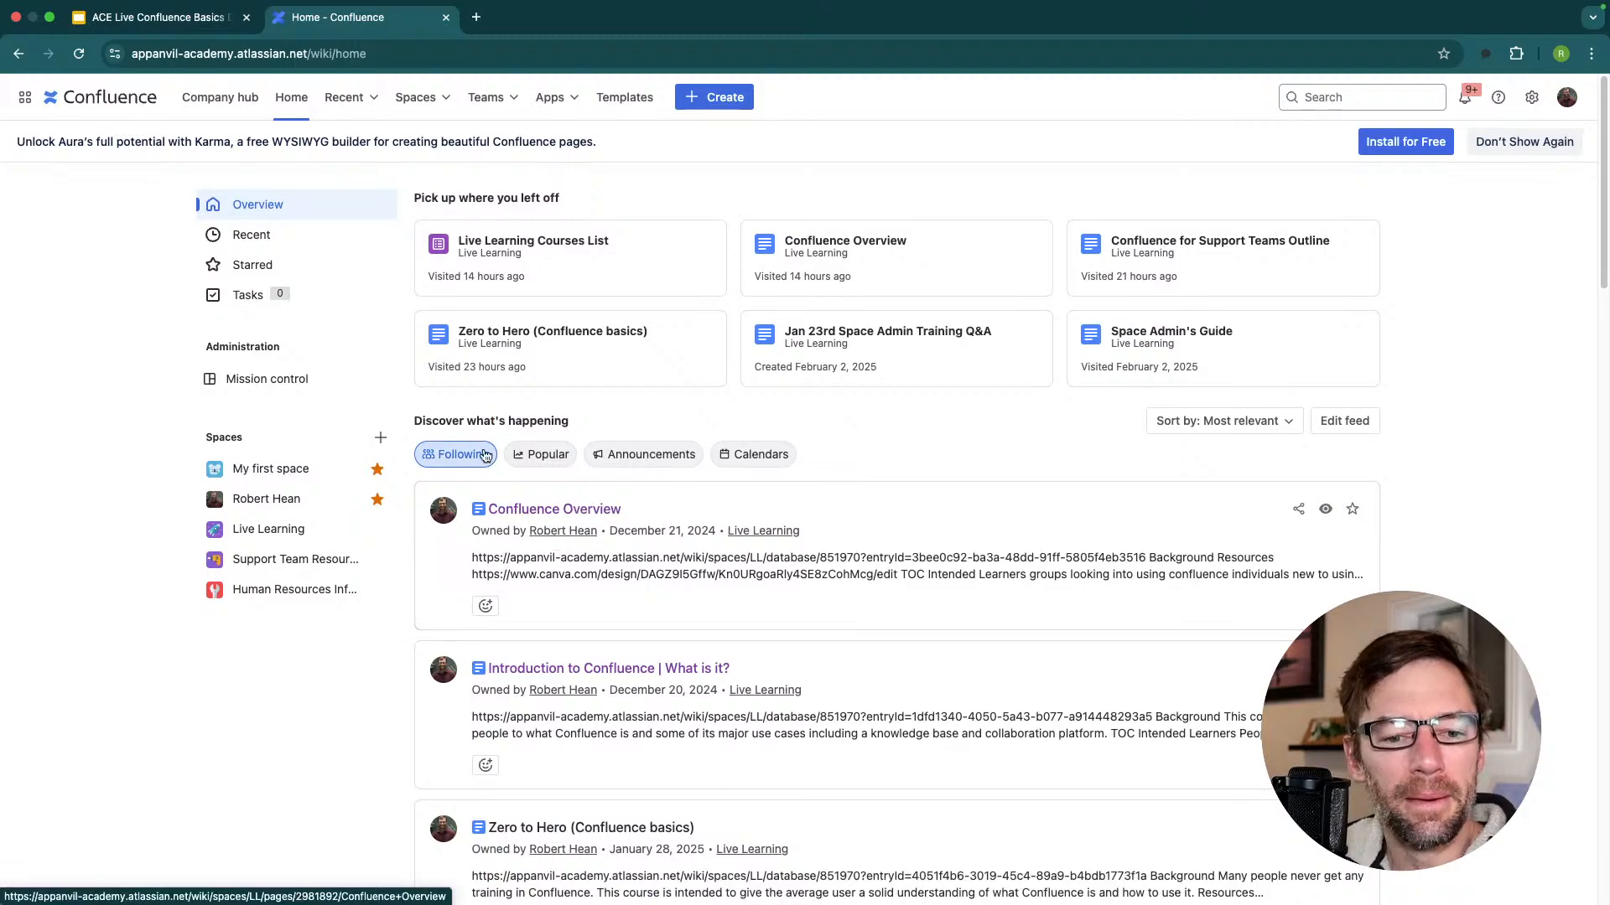
View the Popular and Announcements feeds on the home page and return to the Following feed.
click(535, 461)
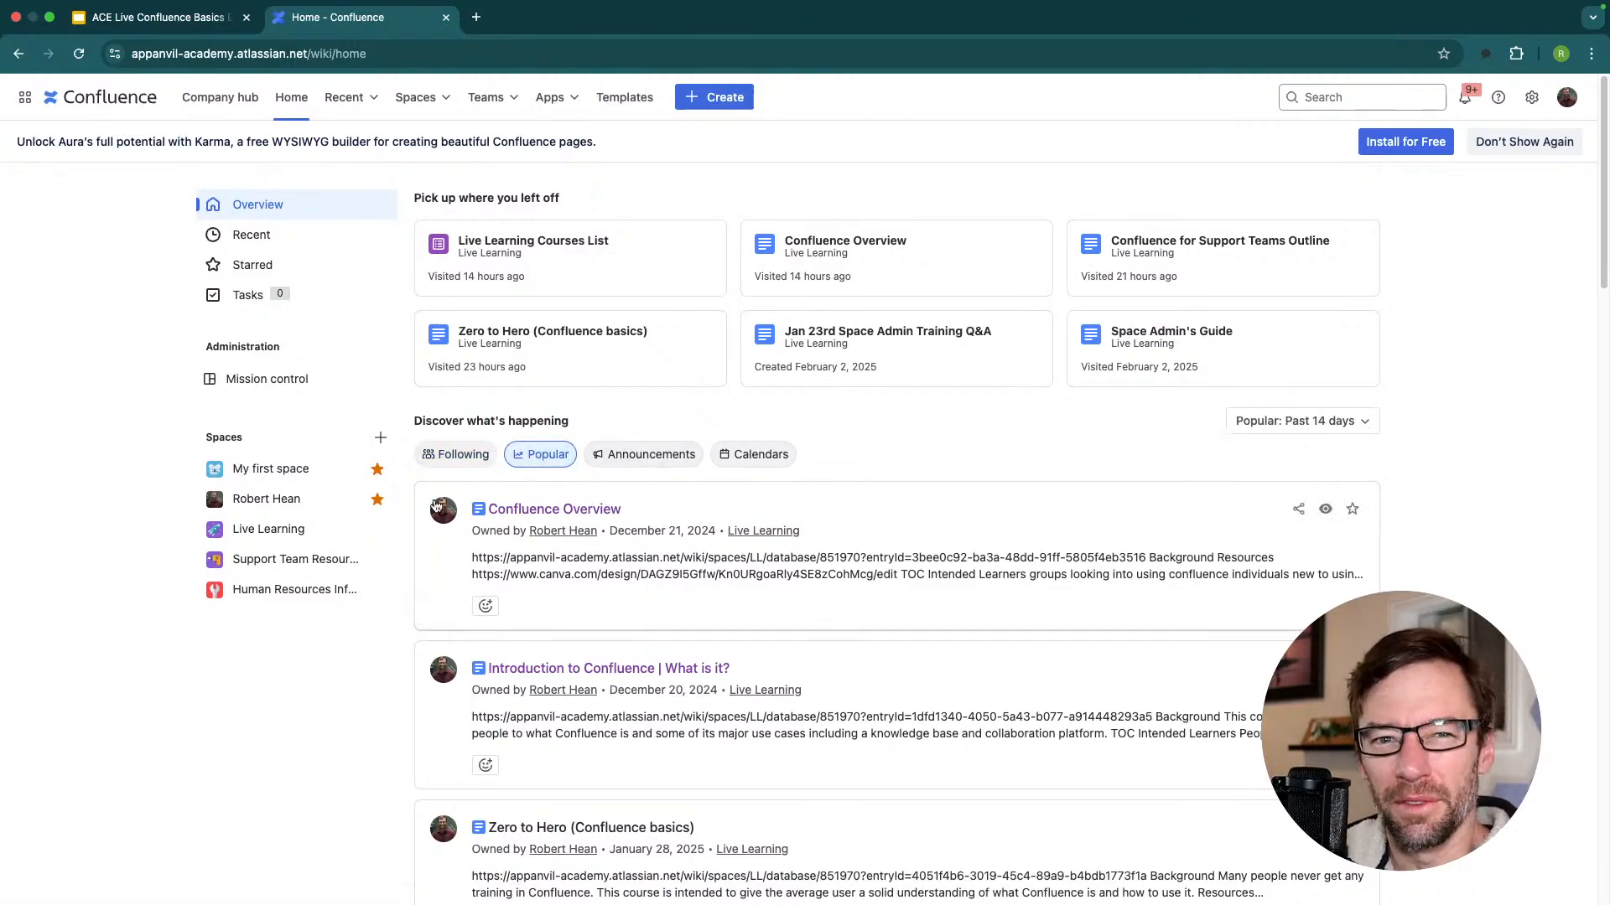
click(637, 454)
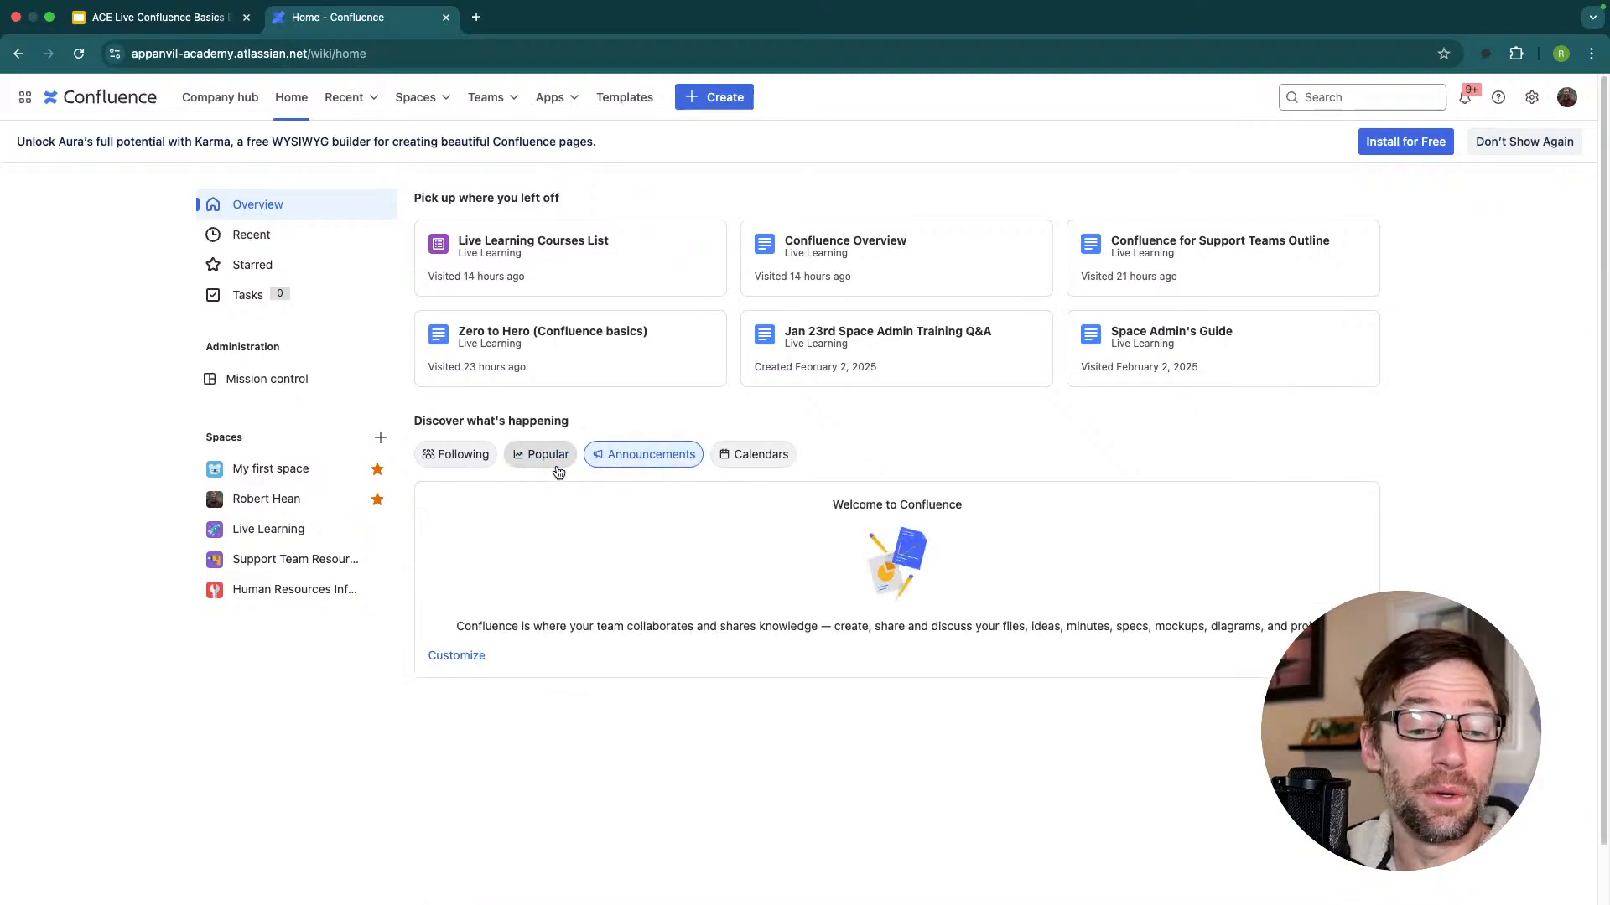
mouse_move(587, 664)
mouse_down()
mouse_move(528, 581)
mouse_move(591, 665)
mouse_up()
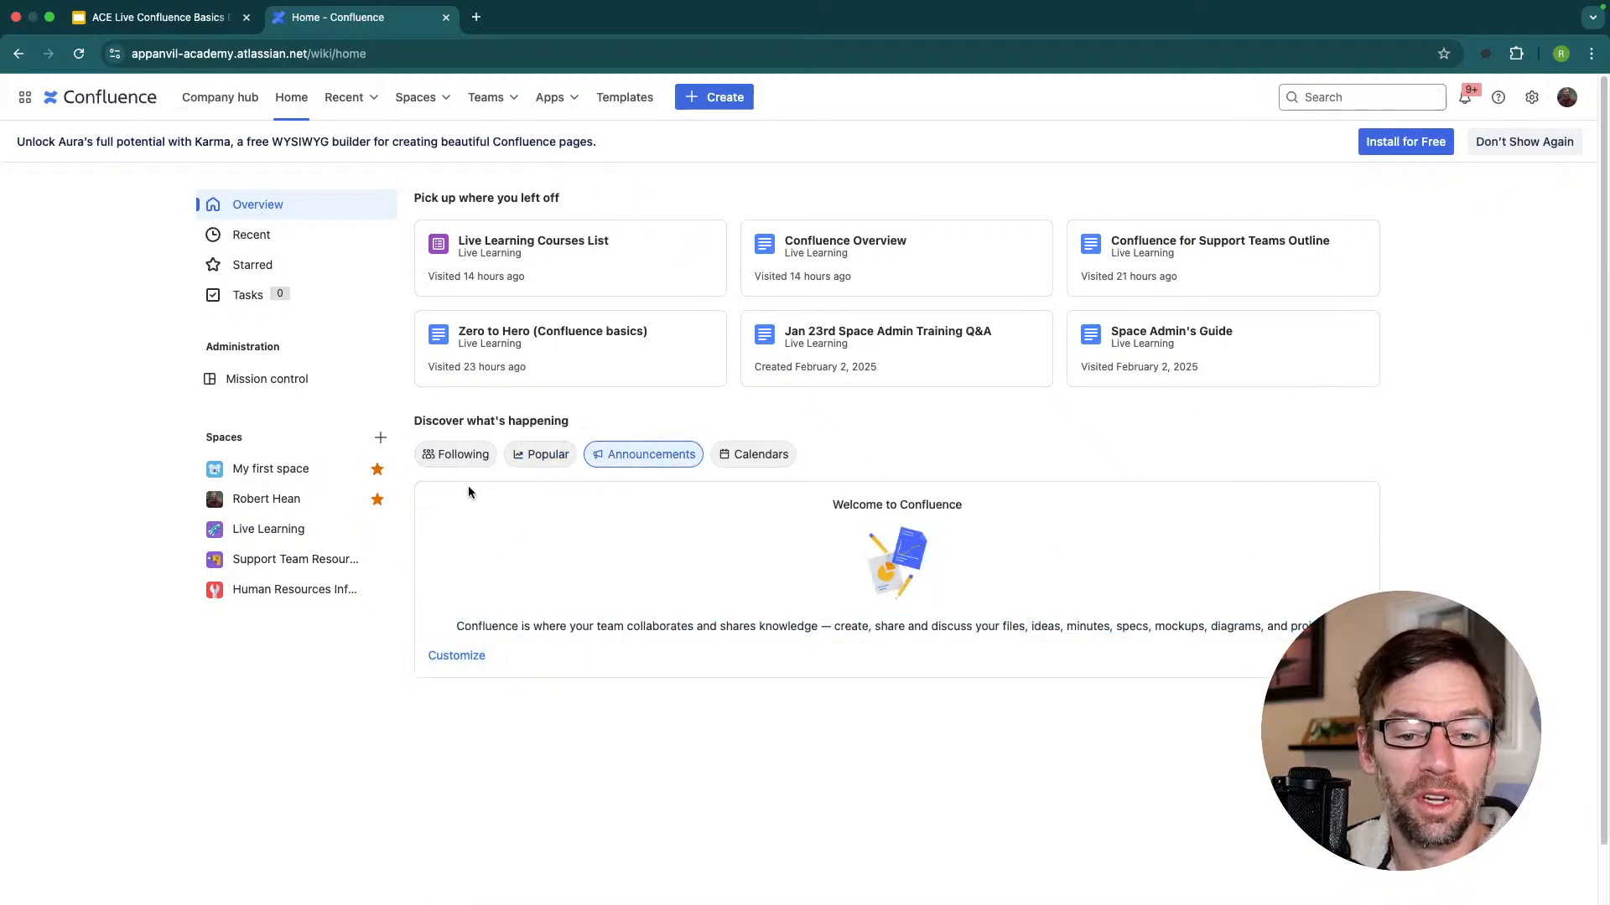
click(455, 448)
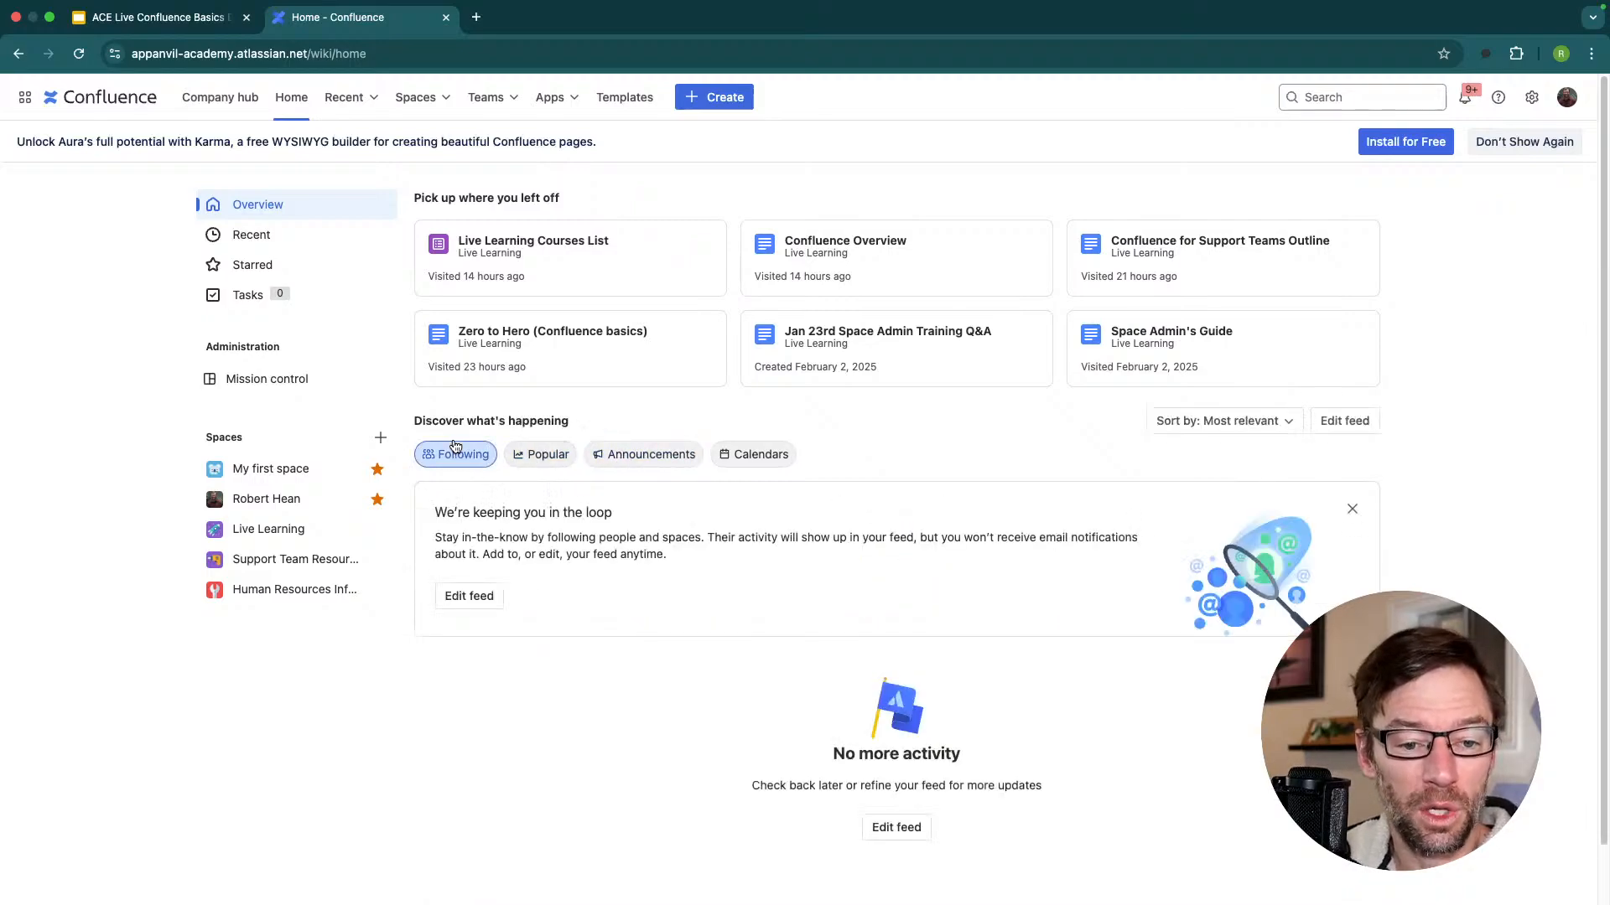
View the recent pages filtered to Owned by me and return to the All filter.
click(268, 238)
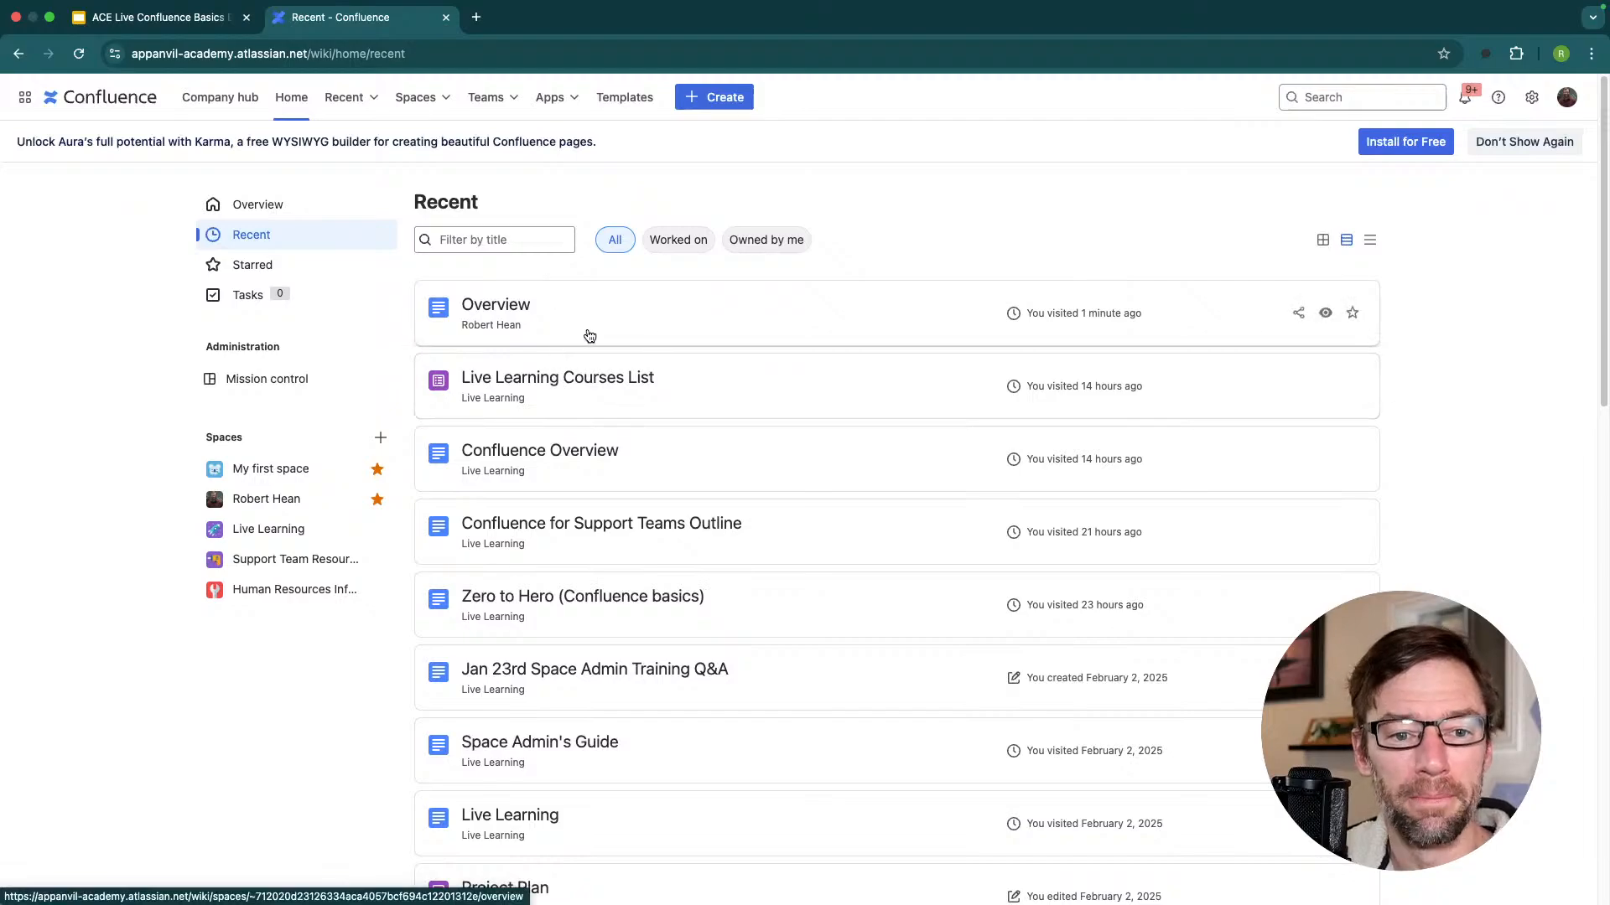
click(695, 243)
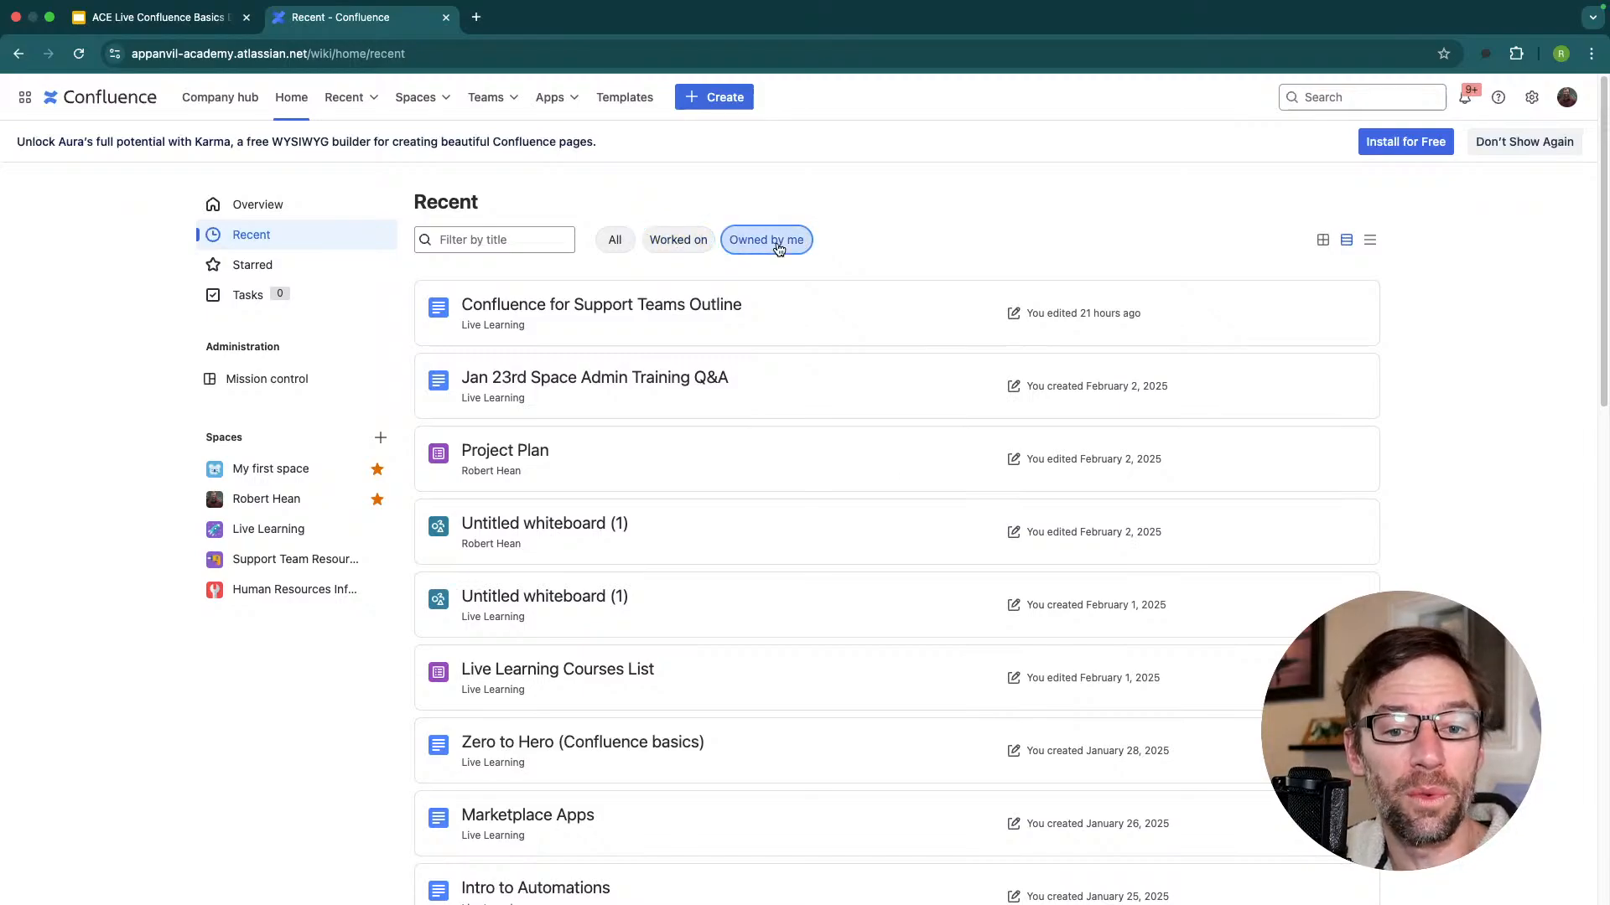
click(620, 240)
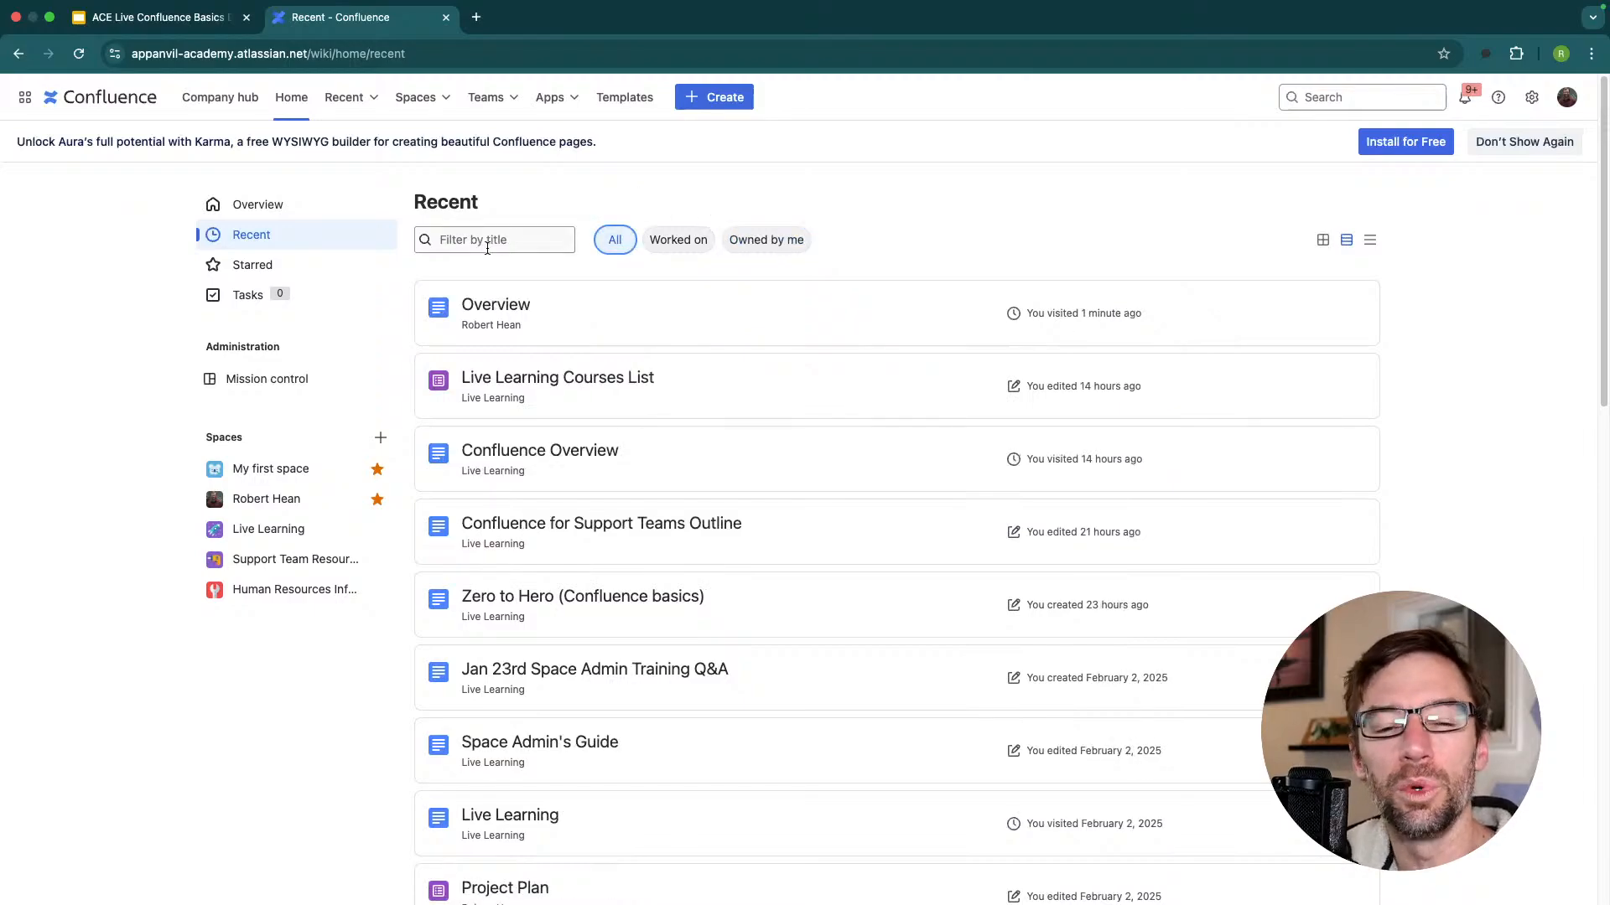
On the Starred page, star the Live Learning space and remove the star from the personal space.
click(252, 270)
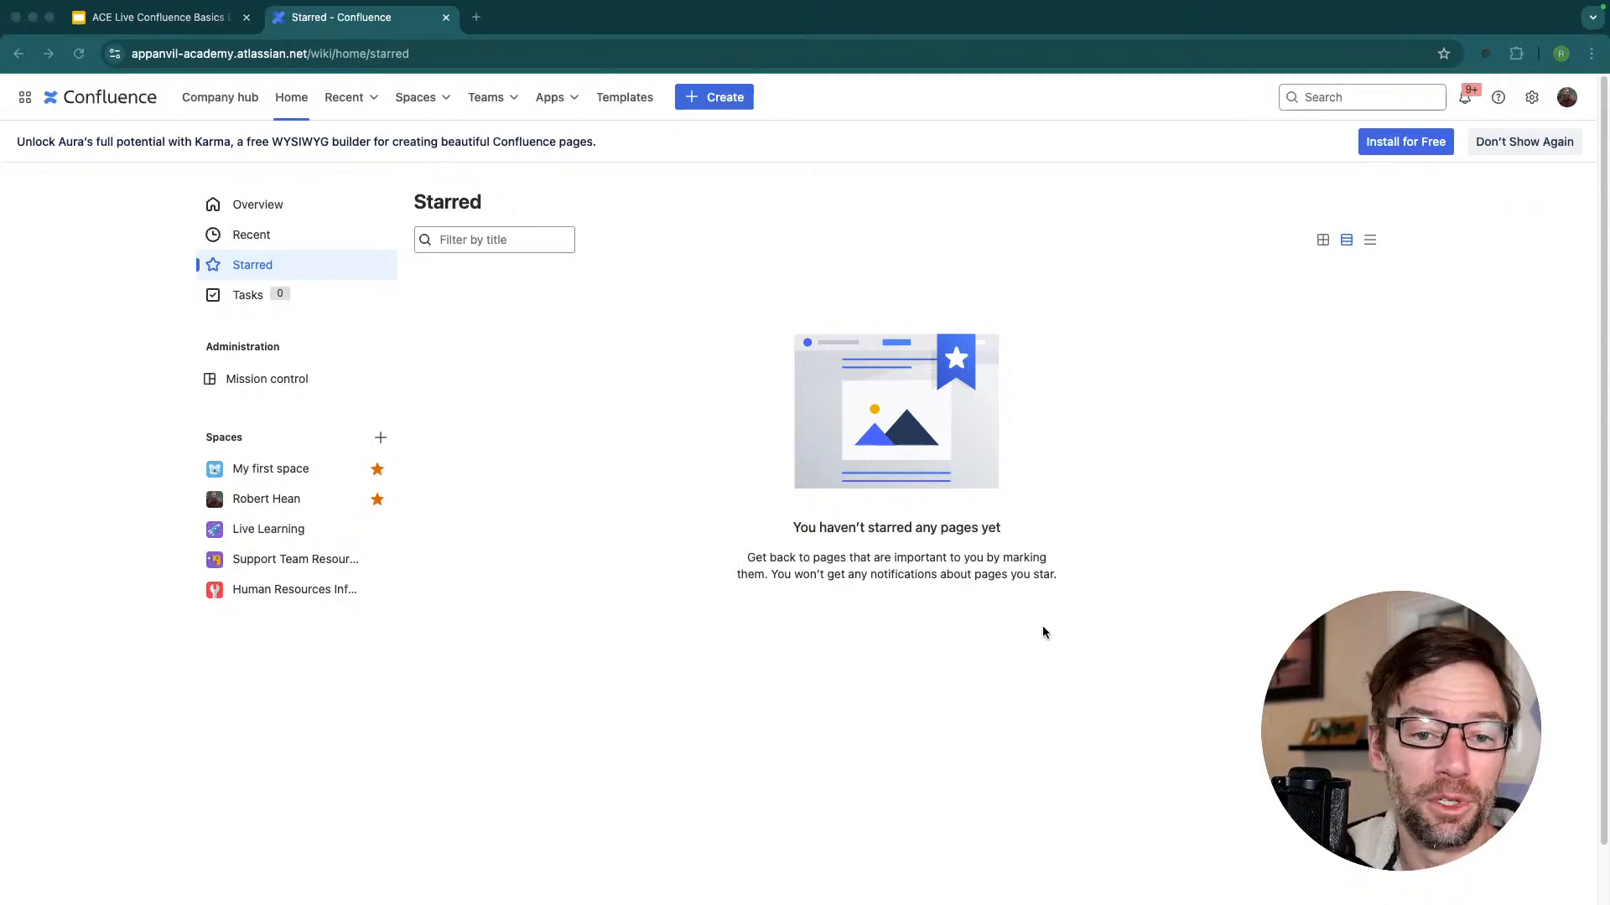
click(691, 523)
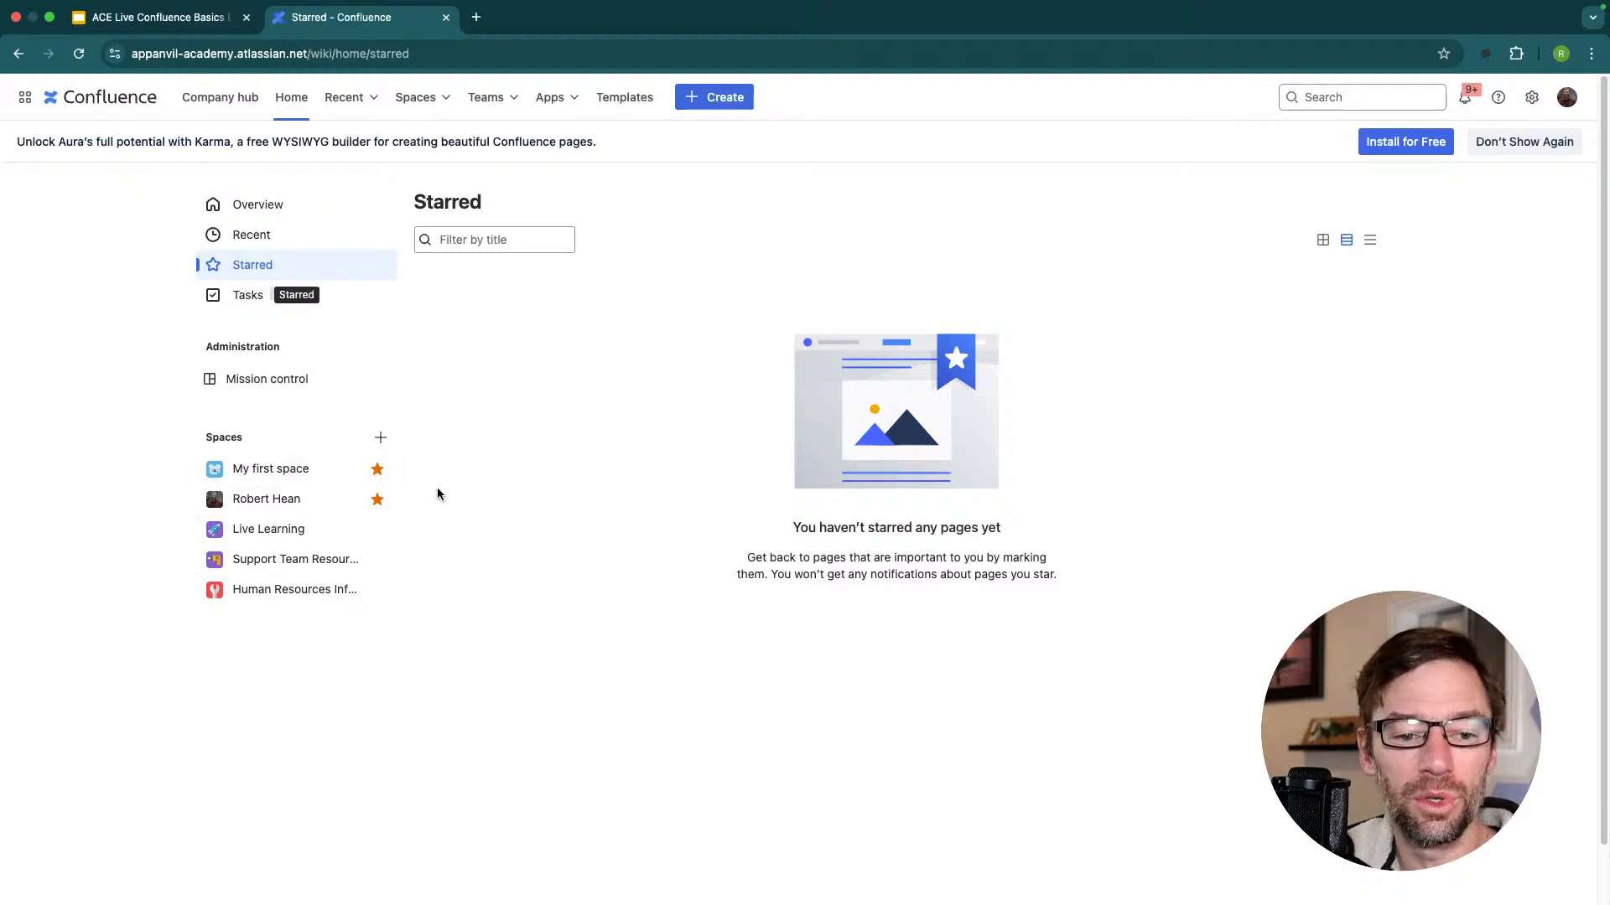
click(377, 529)
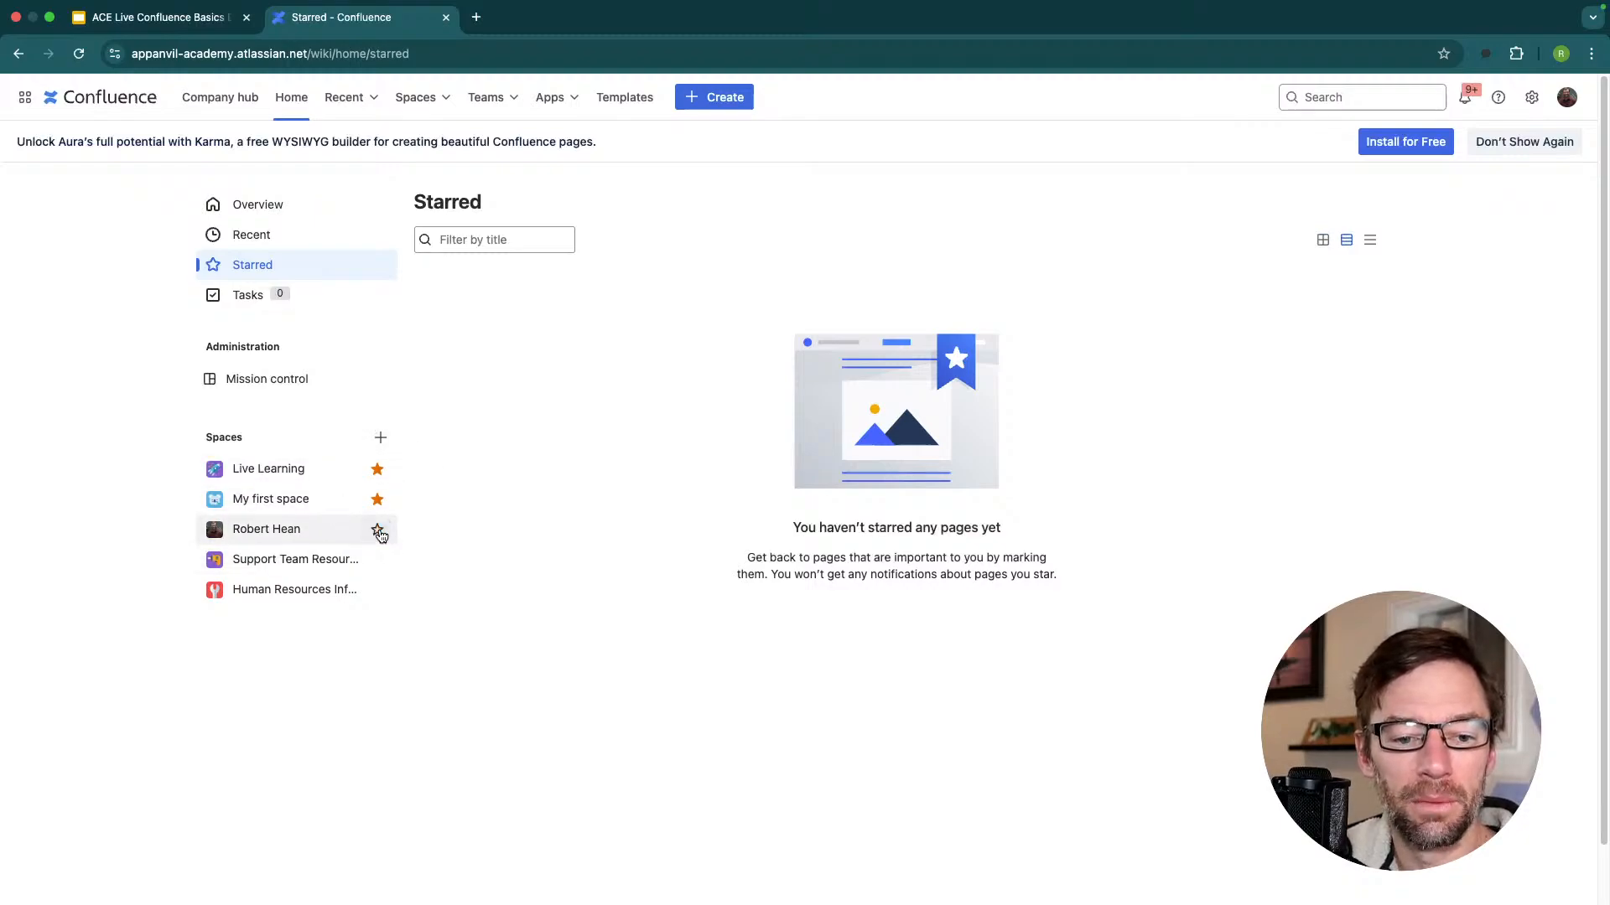
click(377, 529)
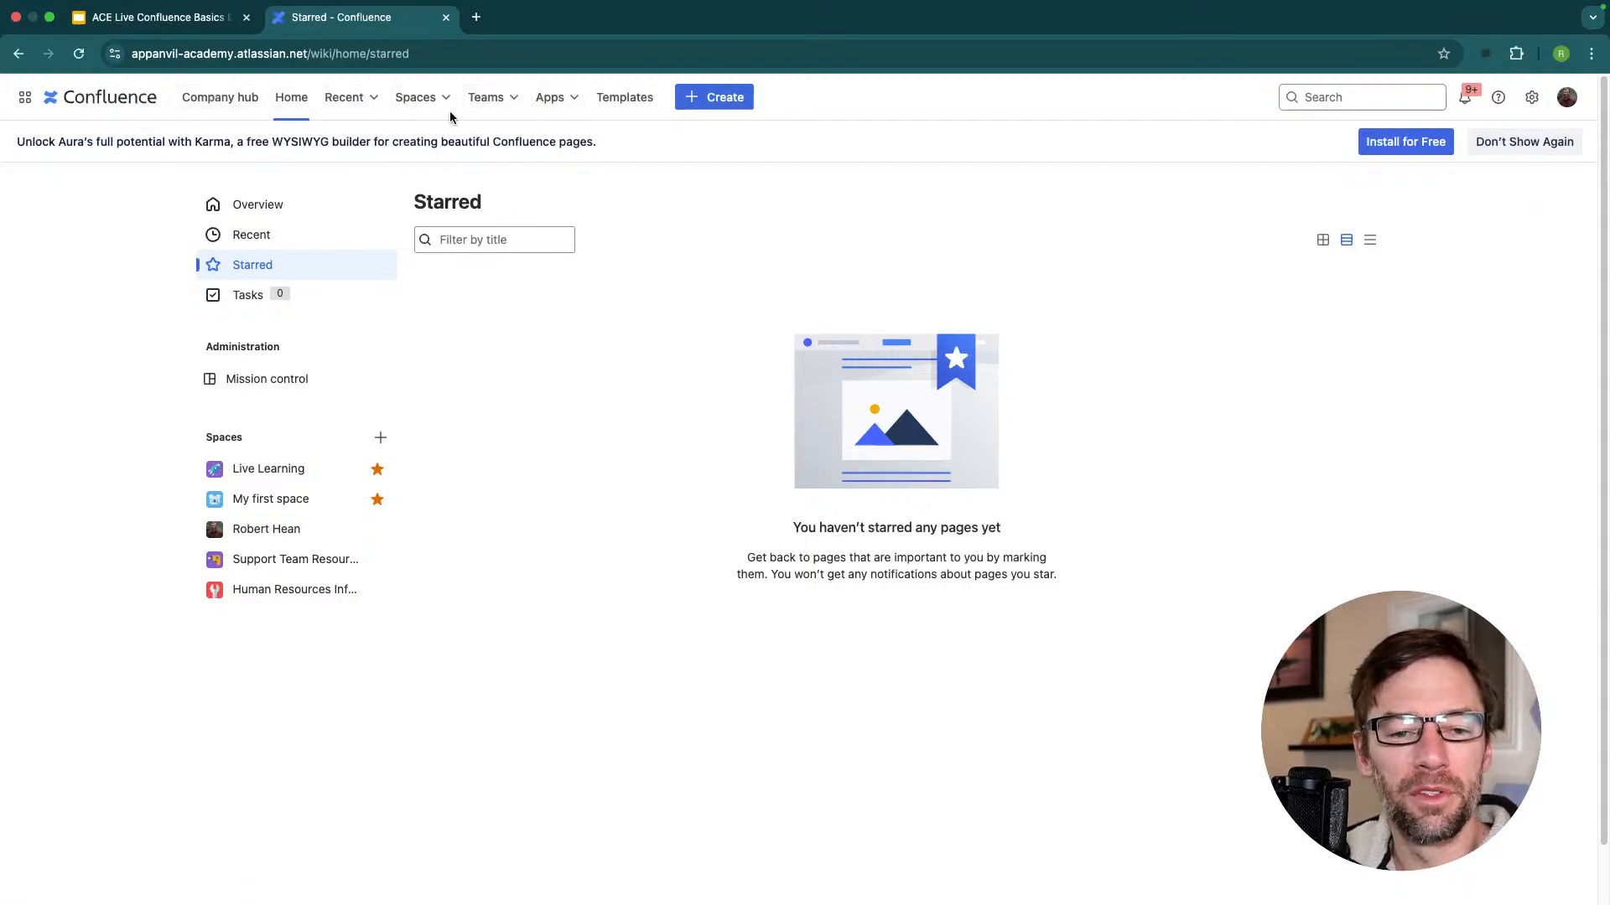
Open the Company hub and look over its landing page and the list of starred and recent spaces.
click(220, 97)
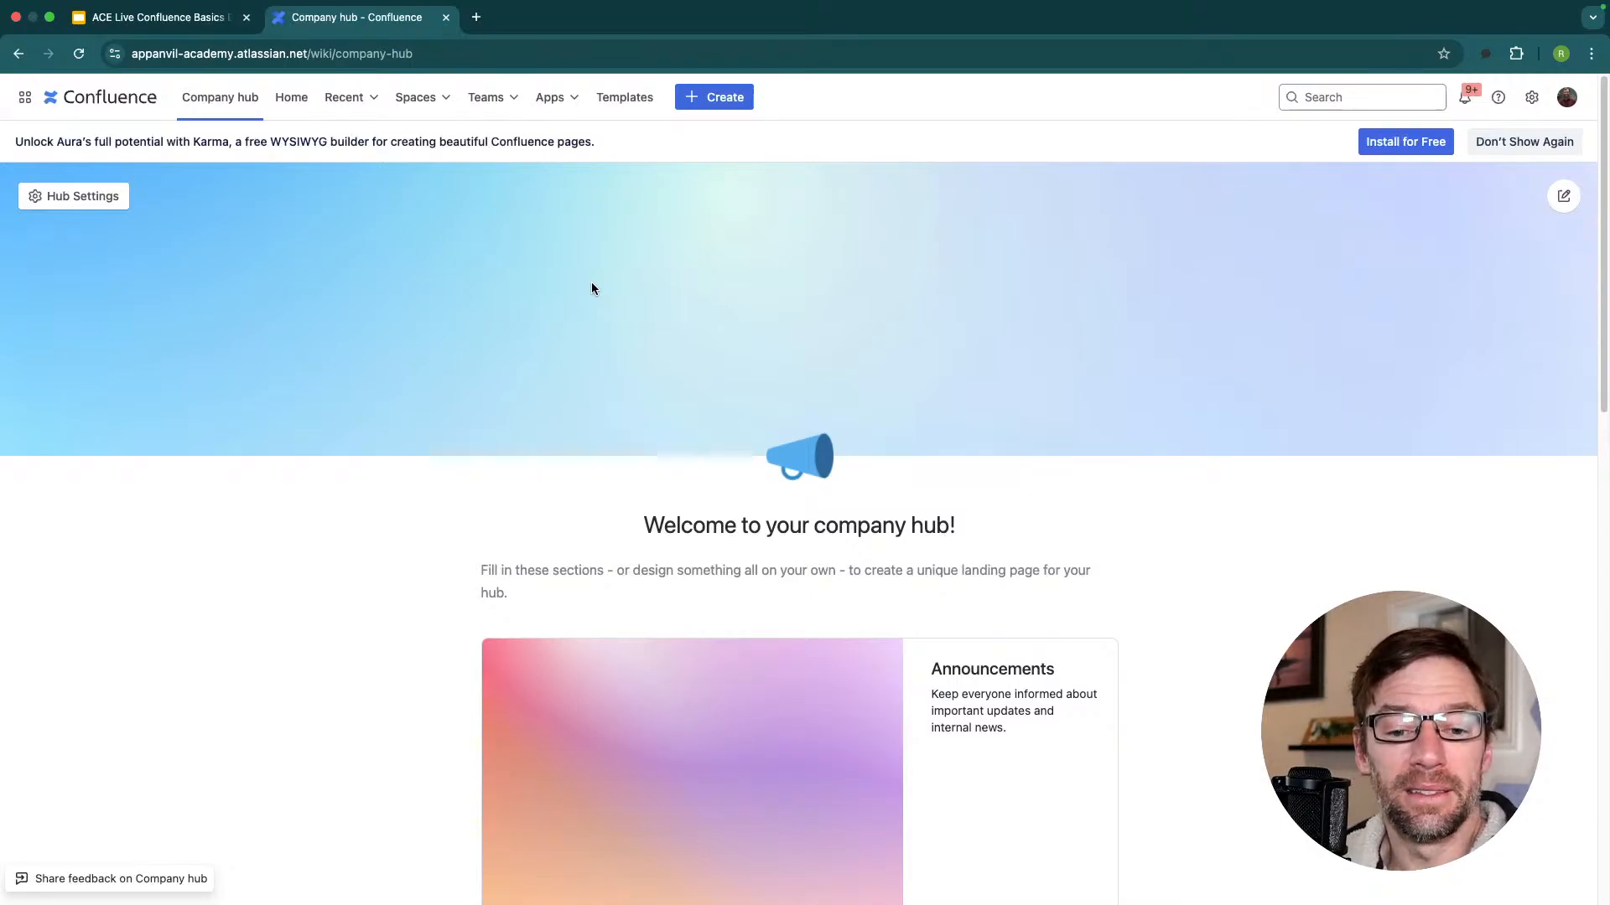
scroll(645, 327, down, 15)
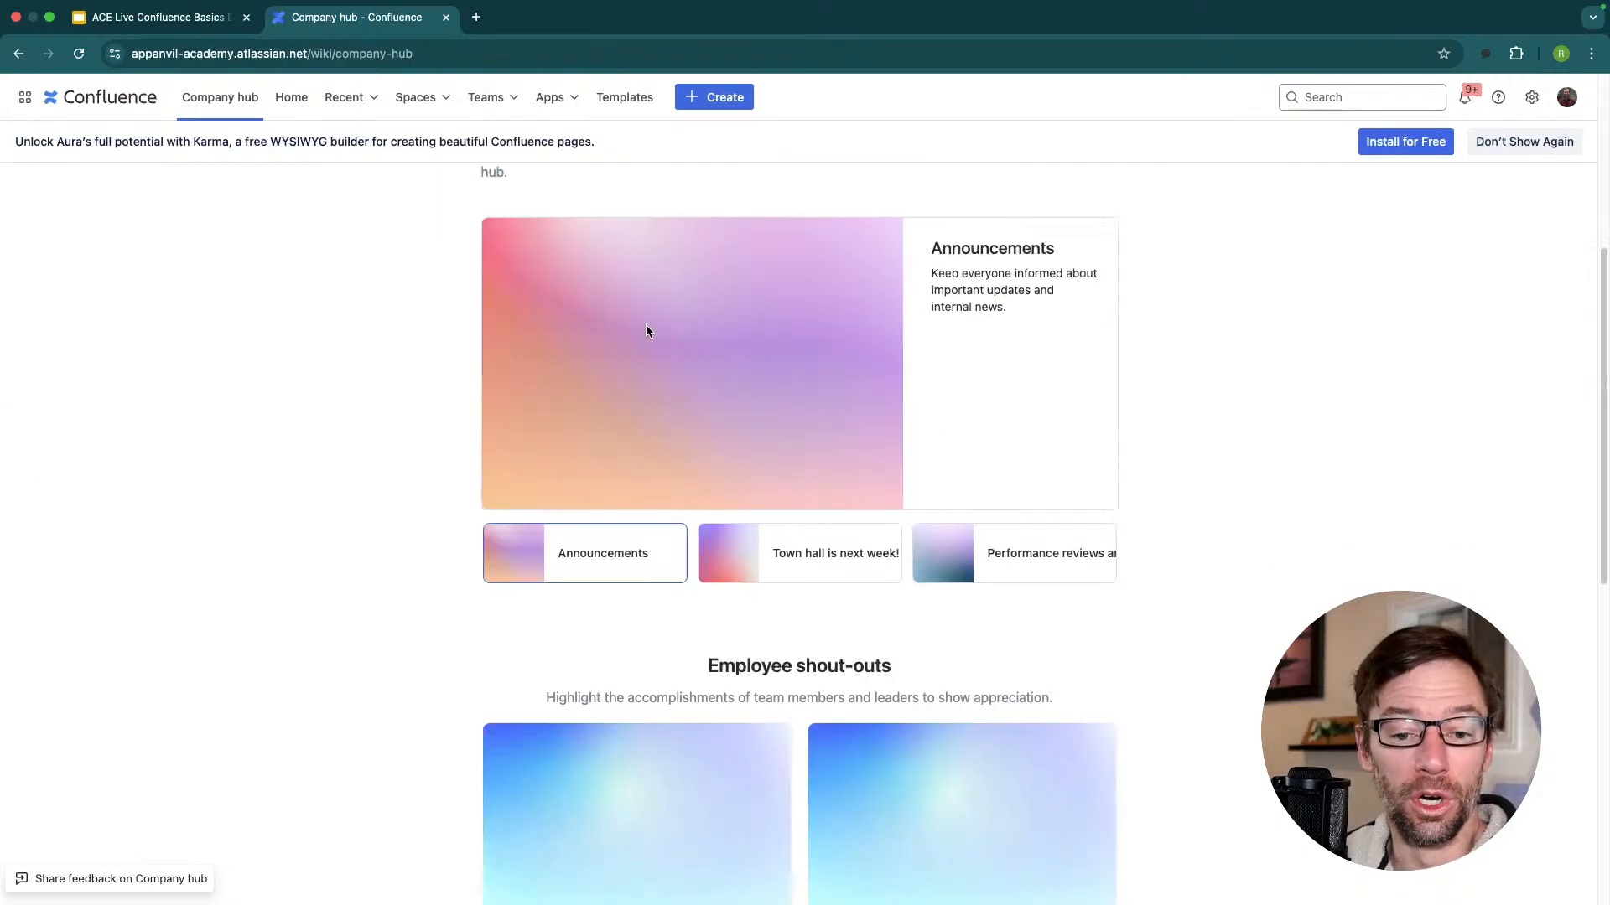
scroll(445, 219, up, 15)
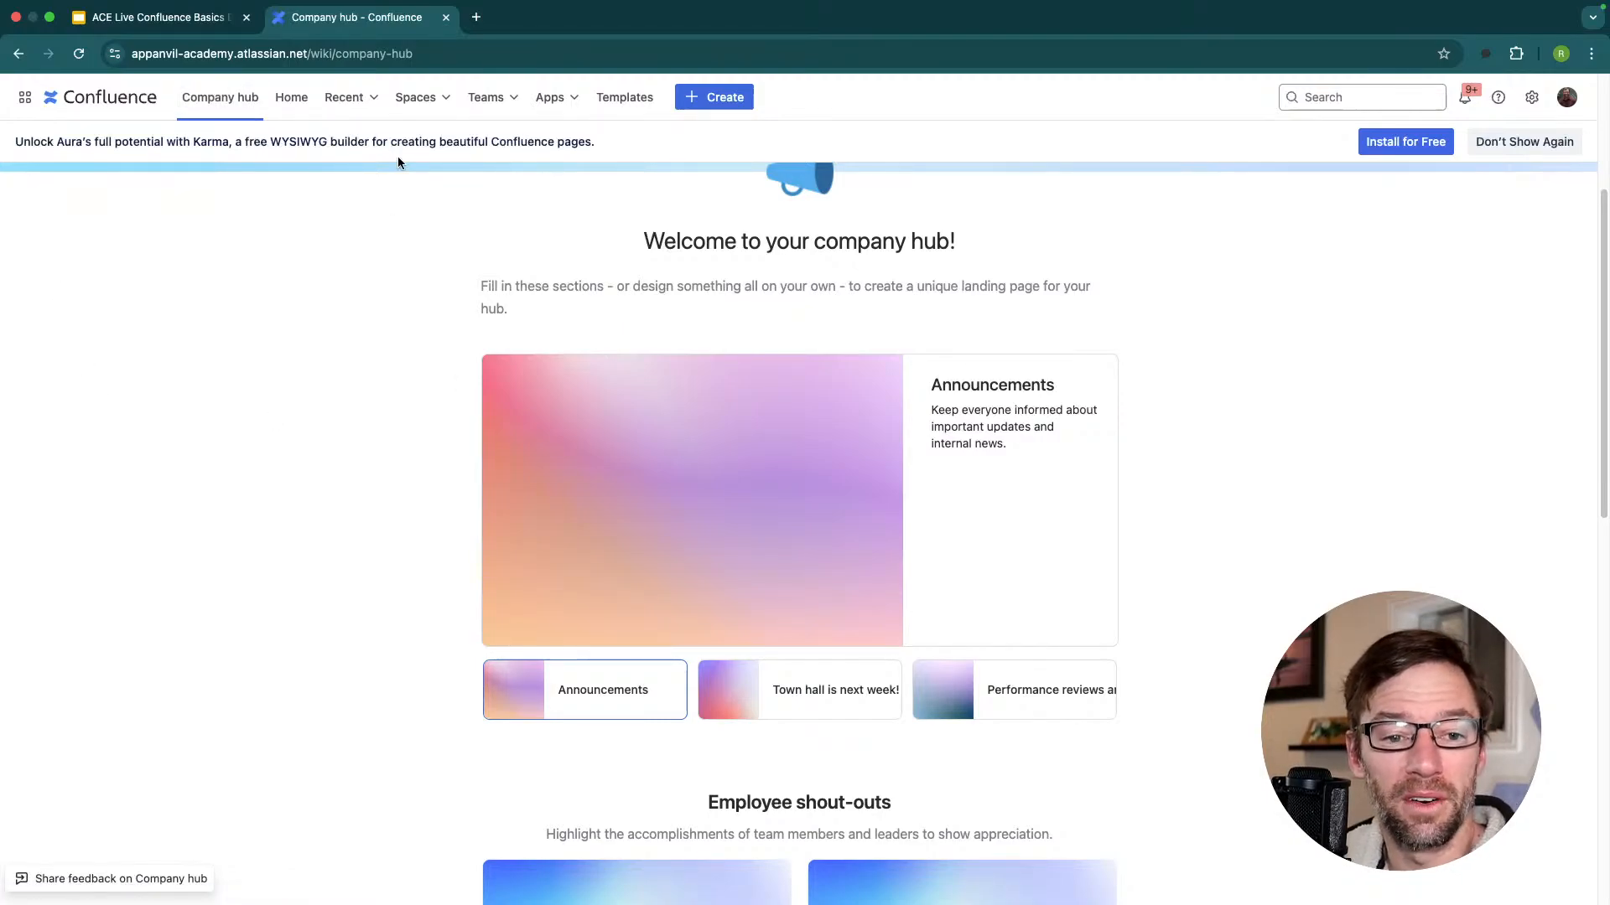
click(417, 98)
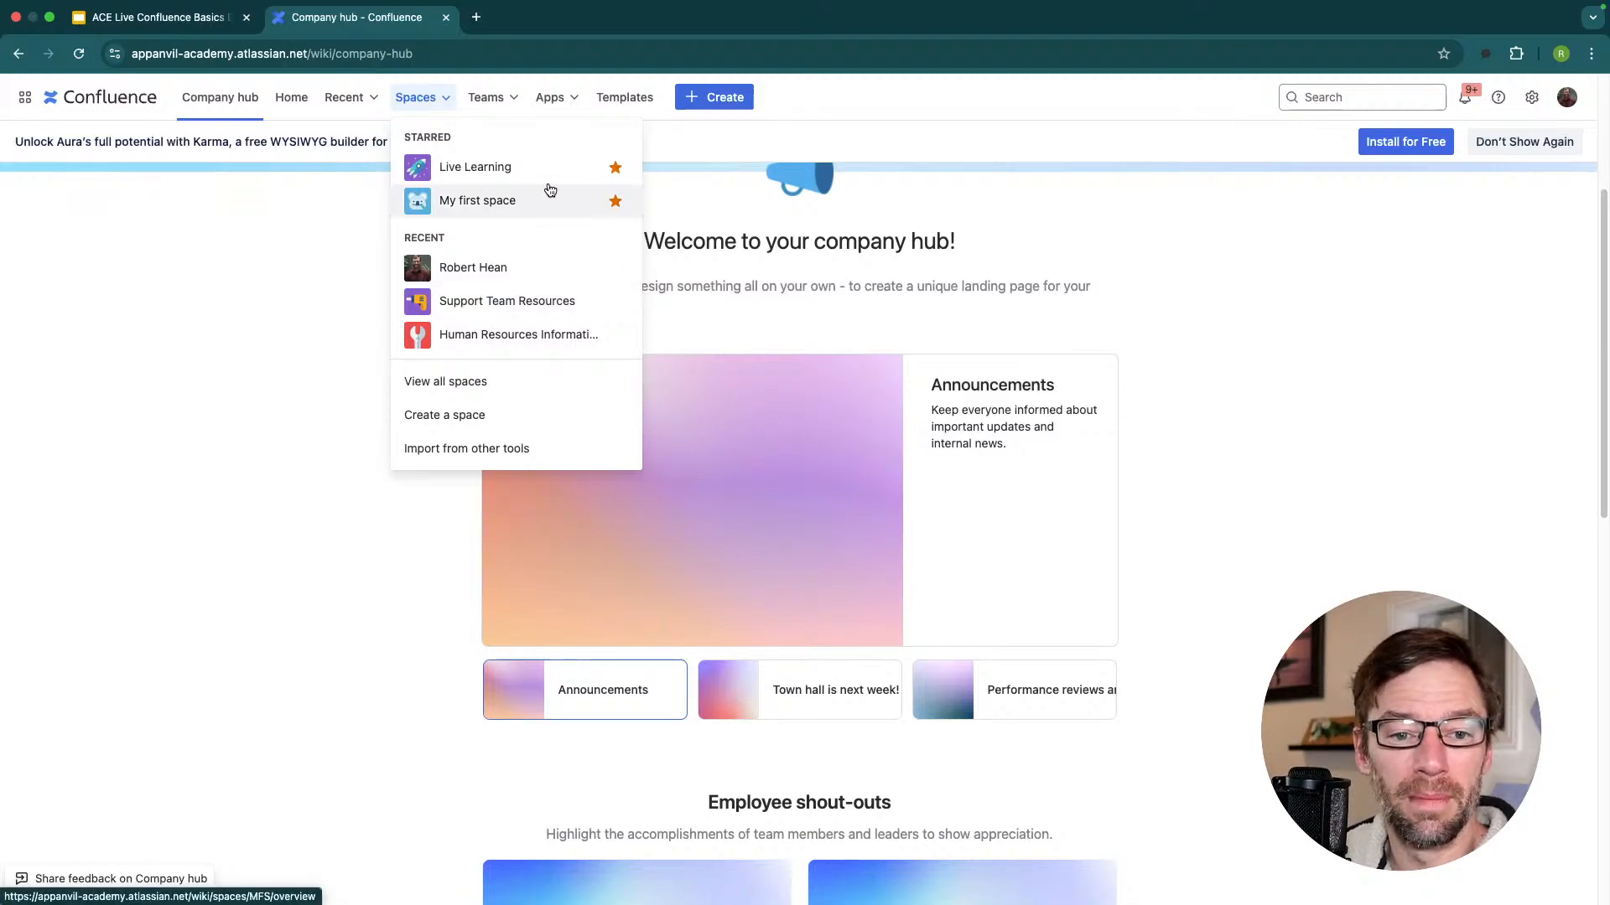
click(175, 282)
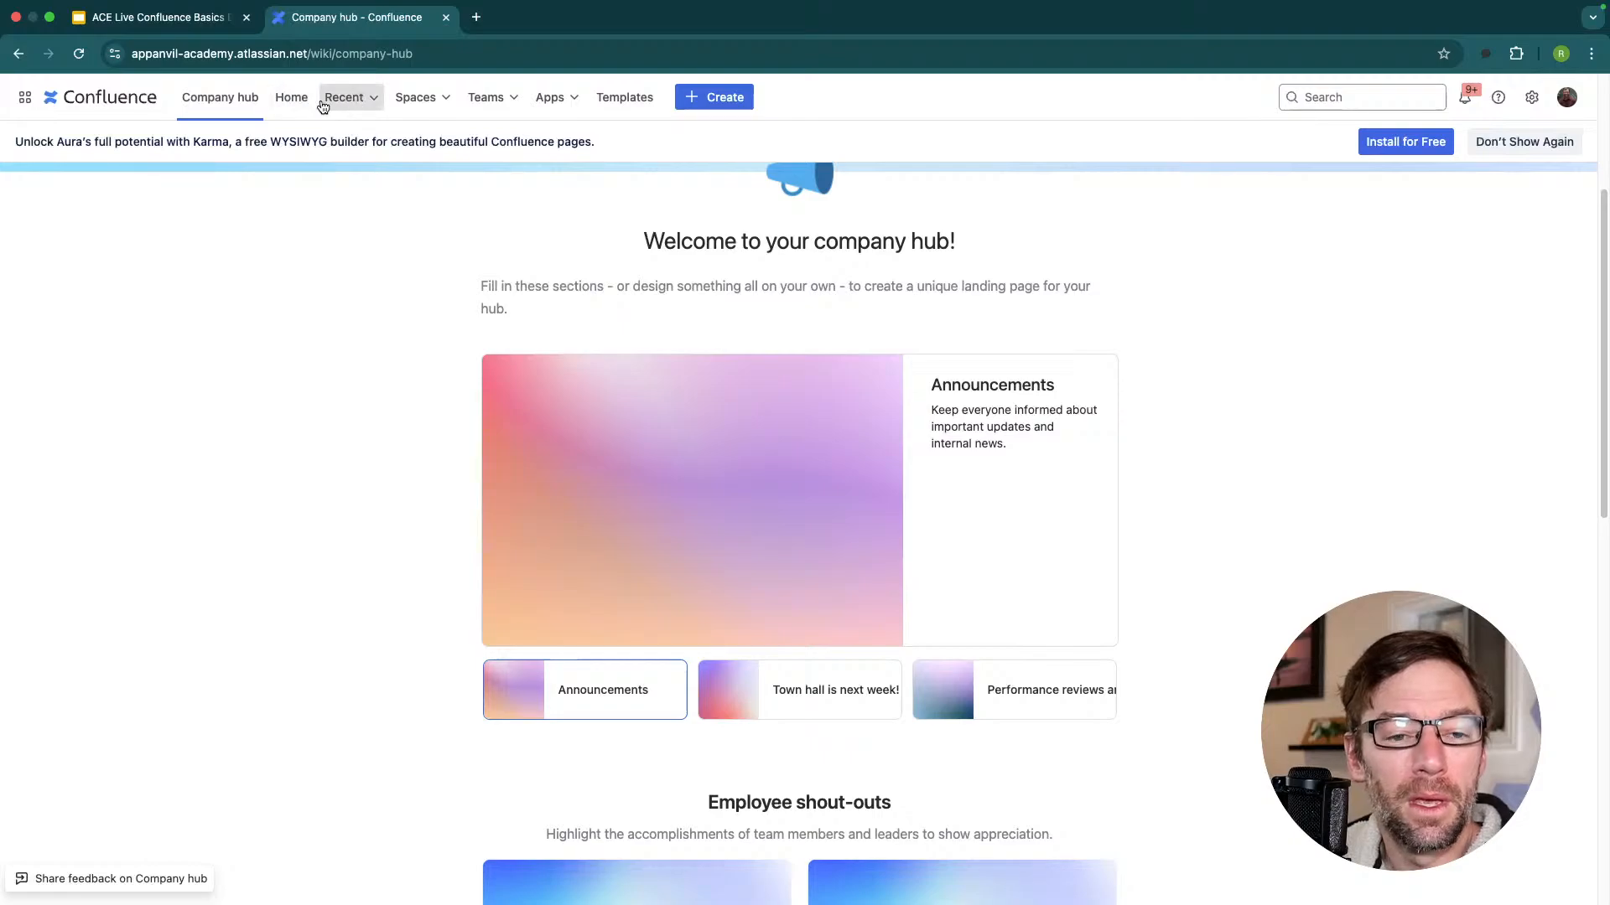
Return to the home page and view the list of recently visited content.
click(292, 98)
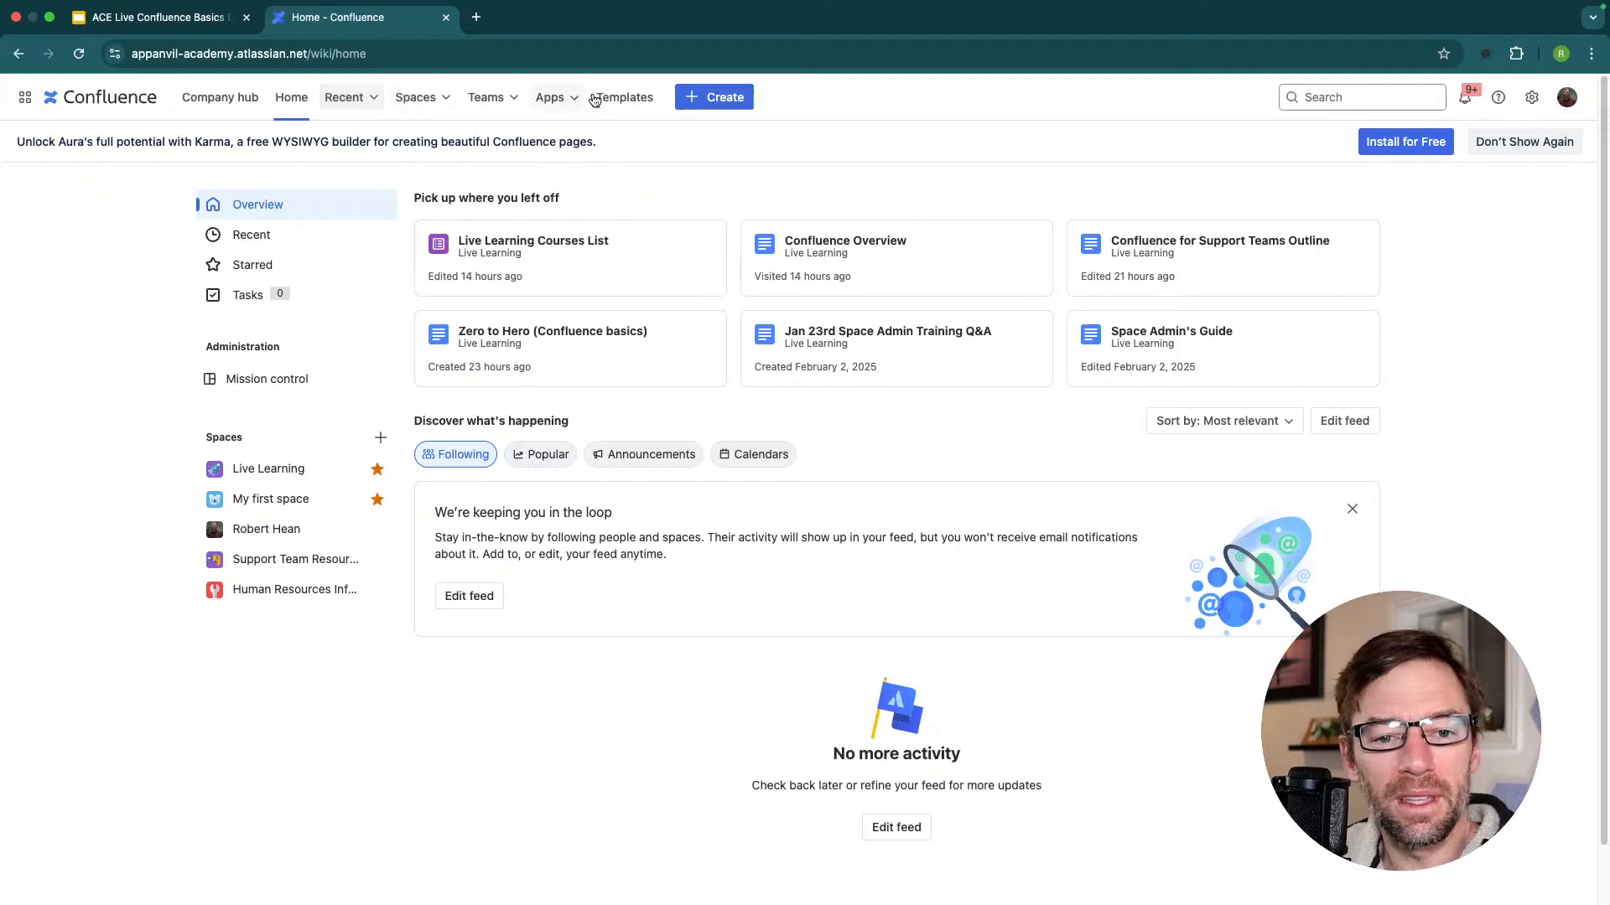
click(340, 98)
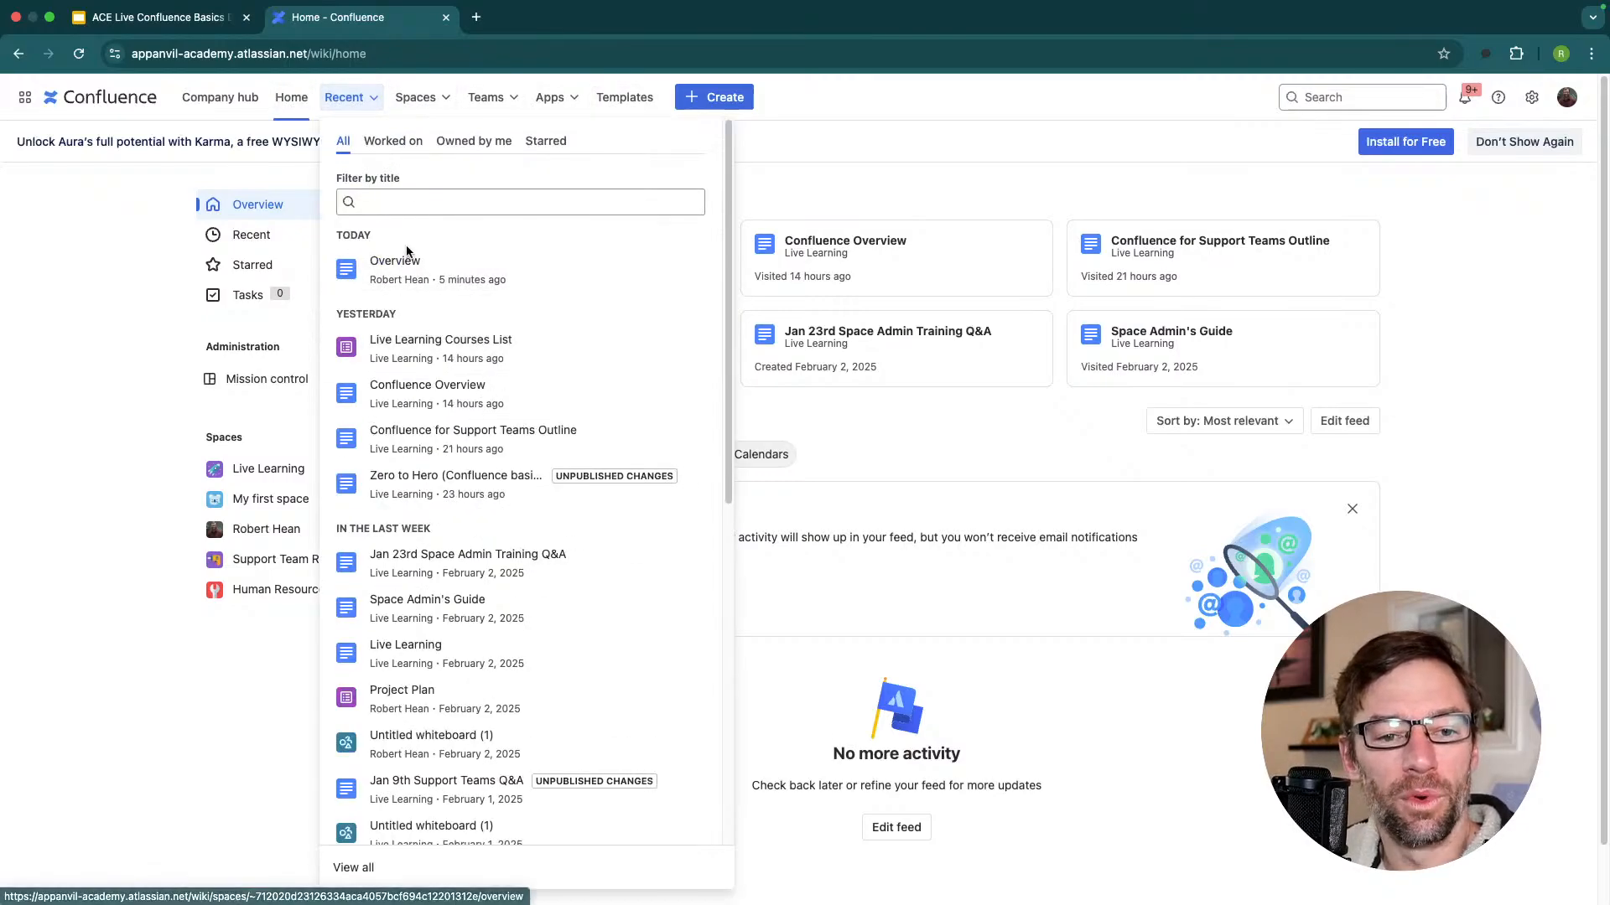
View the directory of all spaces and go back to the home page.
click(417, 98)
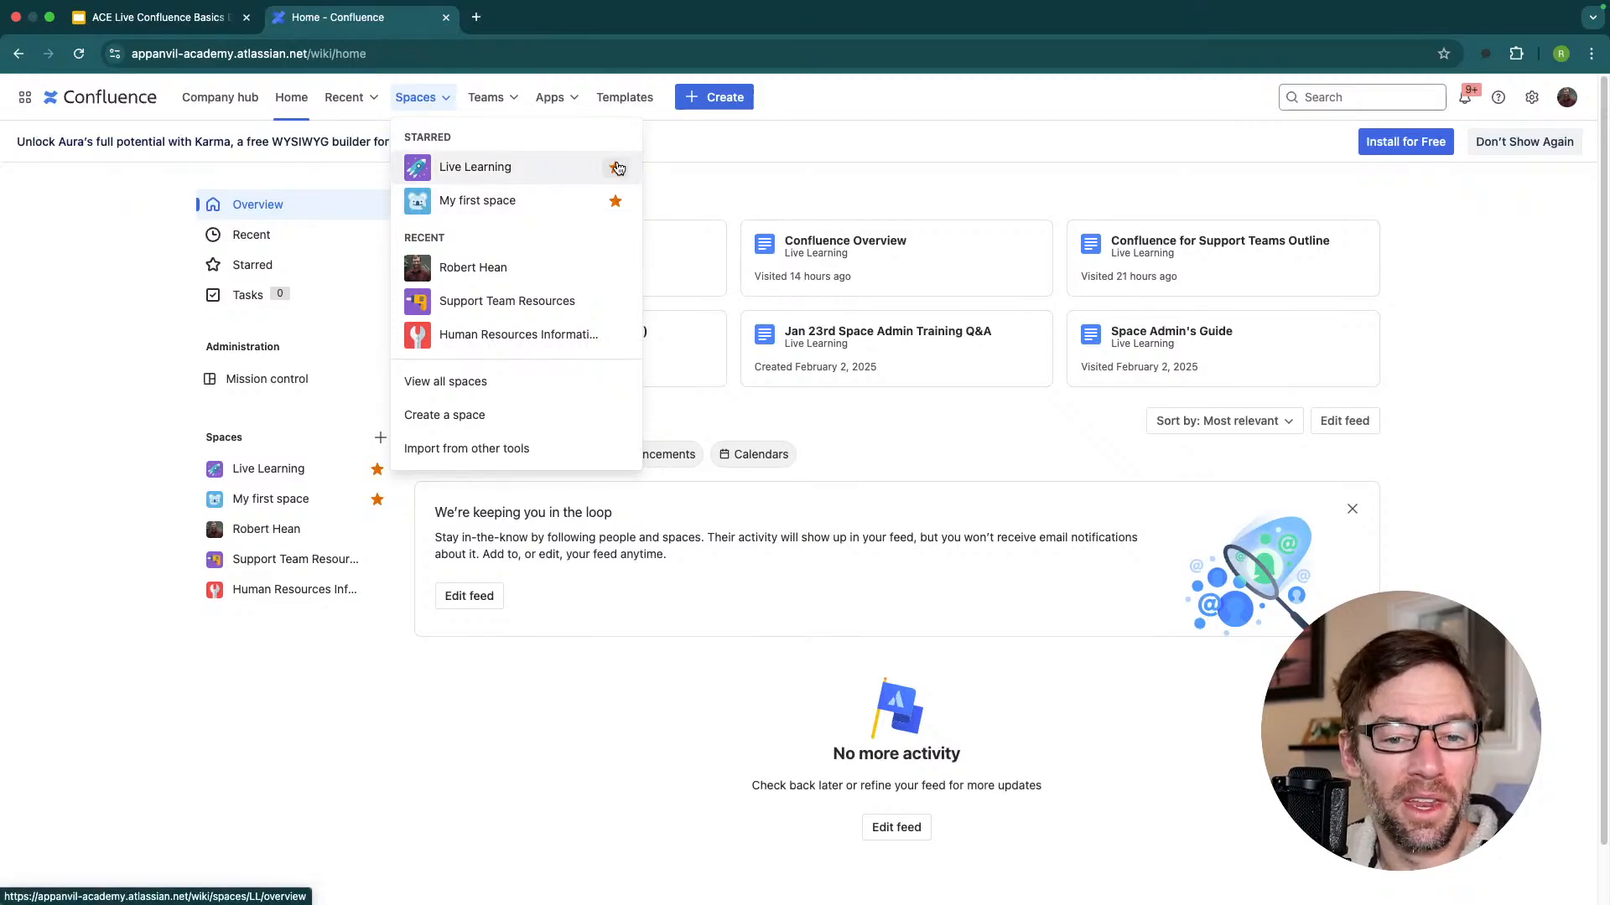
click(468, 385)
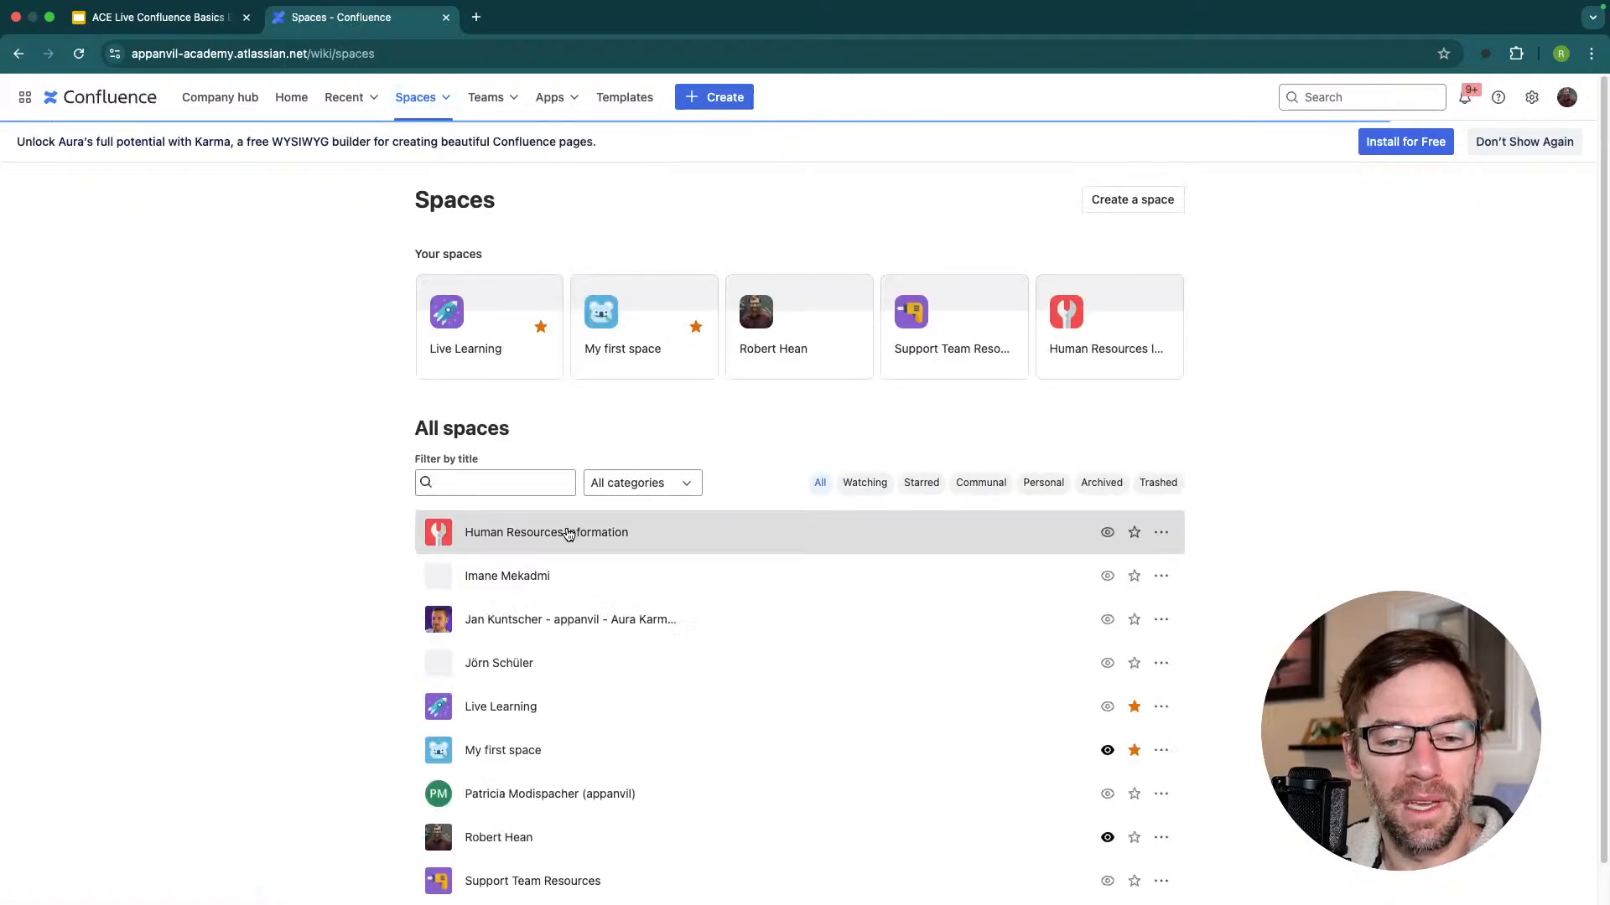
scroll(575, 532, down, 1)
scroll(575, 535, up, 1)
key(super+[)
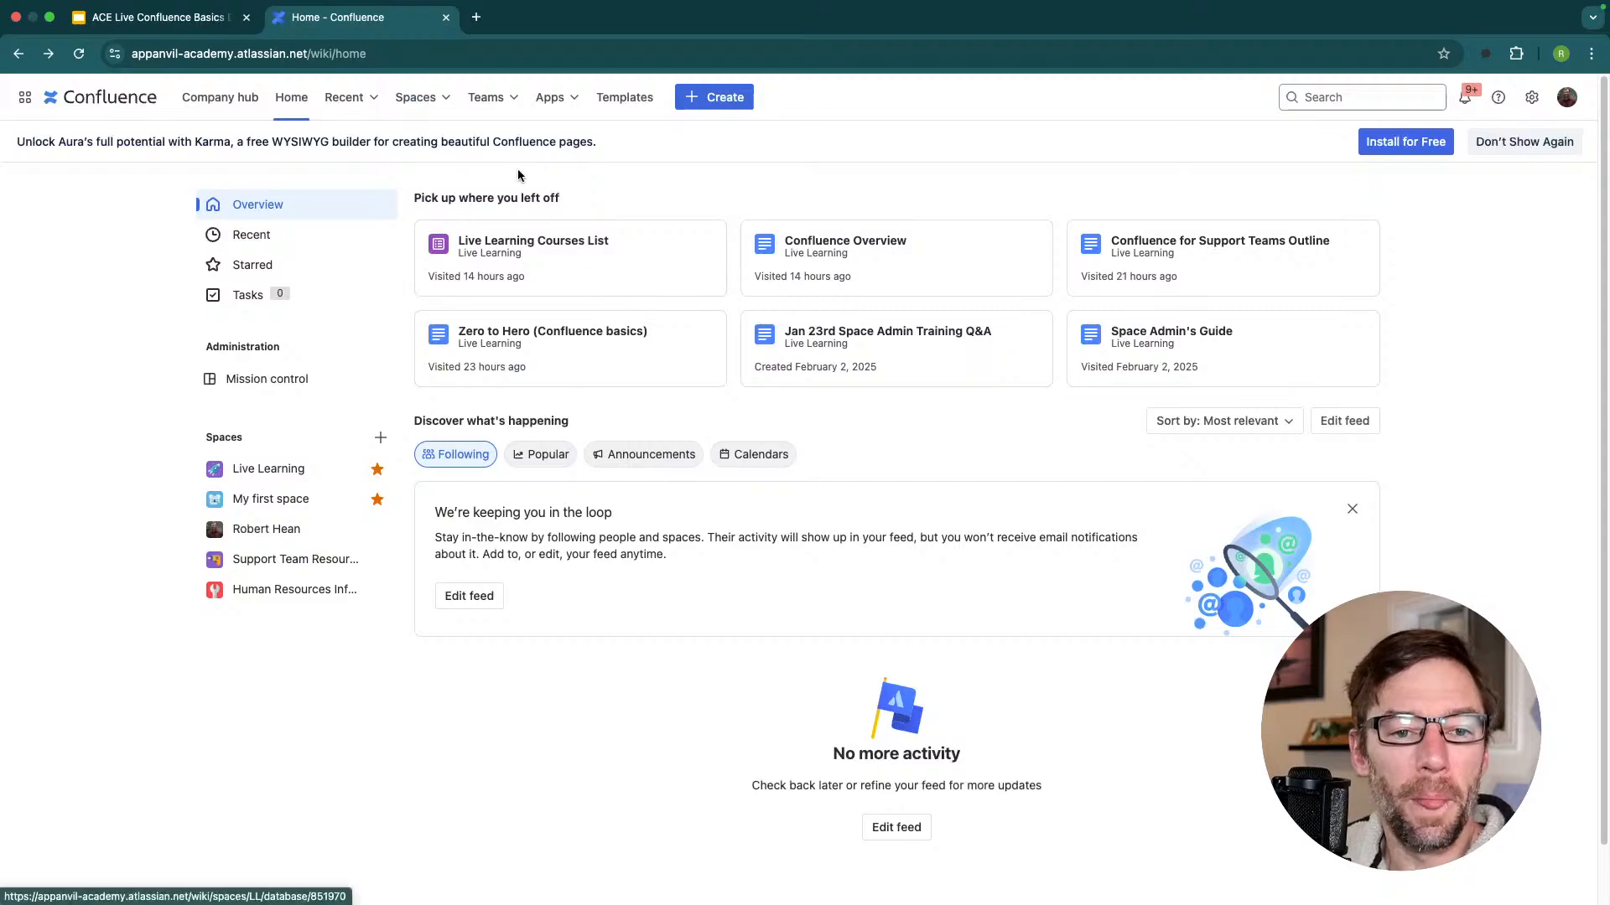
Look over the quick-access options for spaces and the collaborator and team options.
click(418, 98)
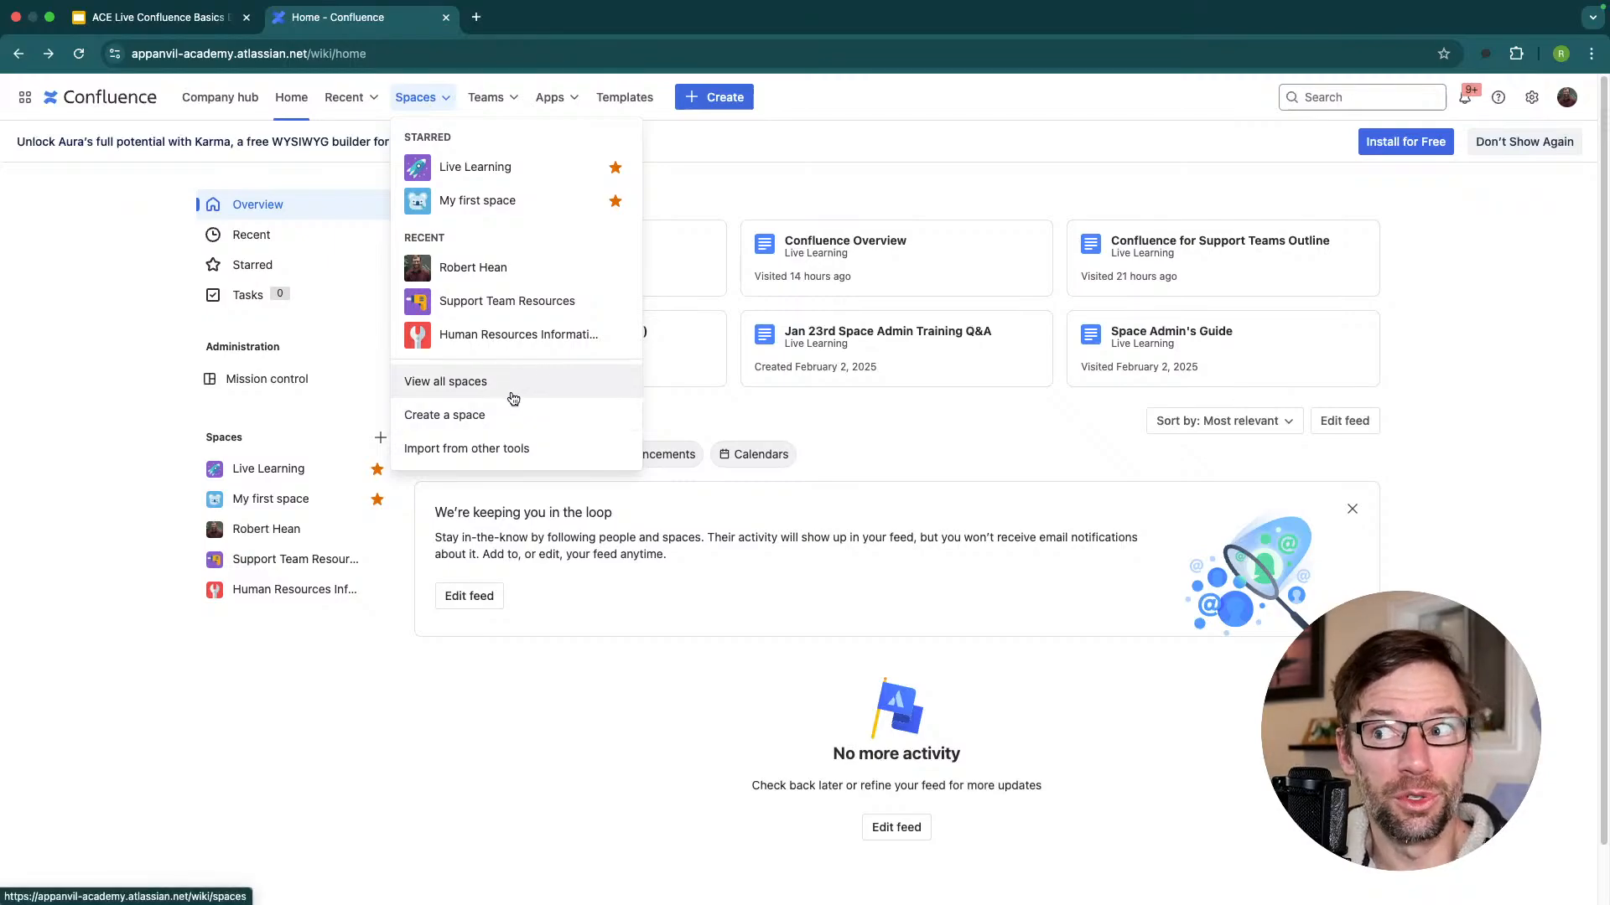
click(505, 102)
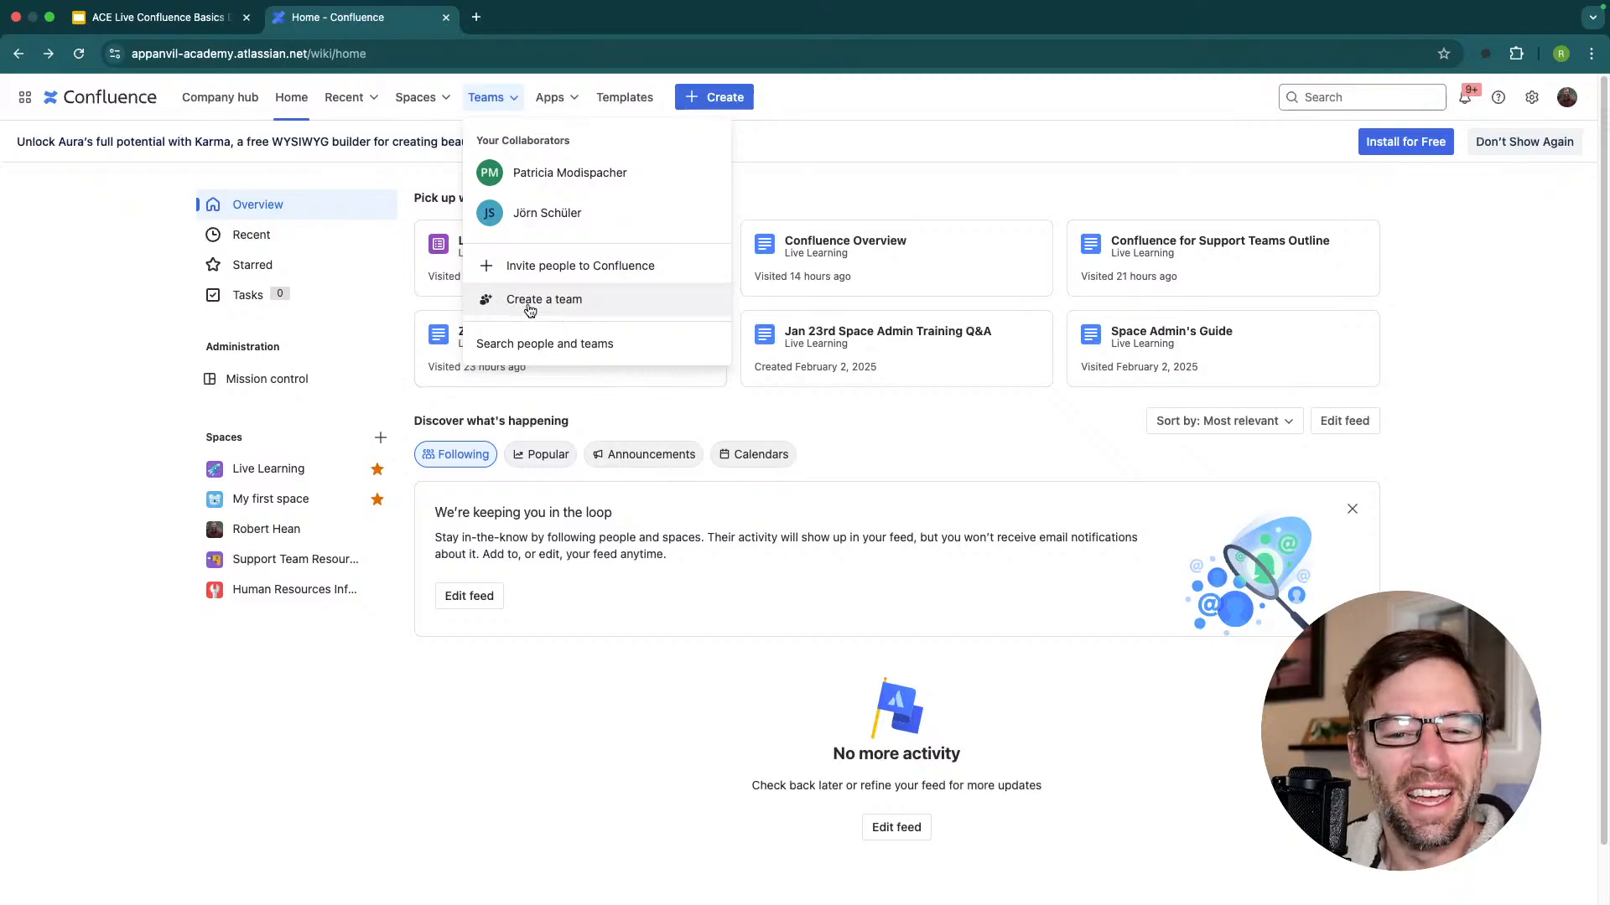
click(506, 99)
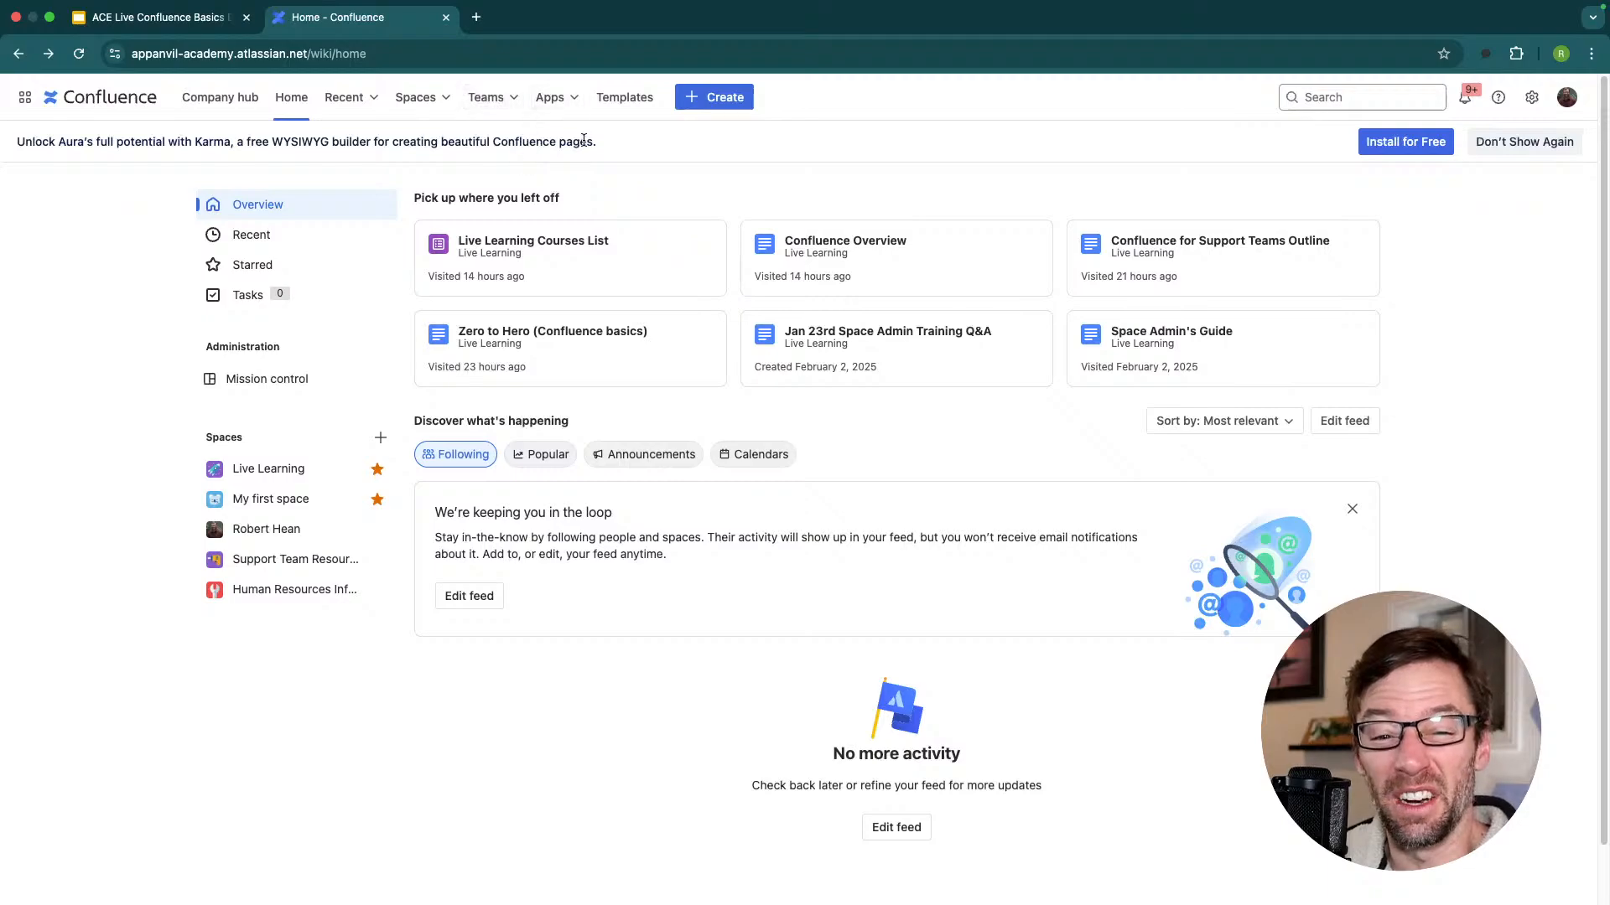
View the installed apps, popular apps and app management options.
click(550, 107)
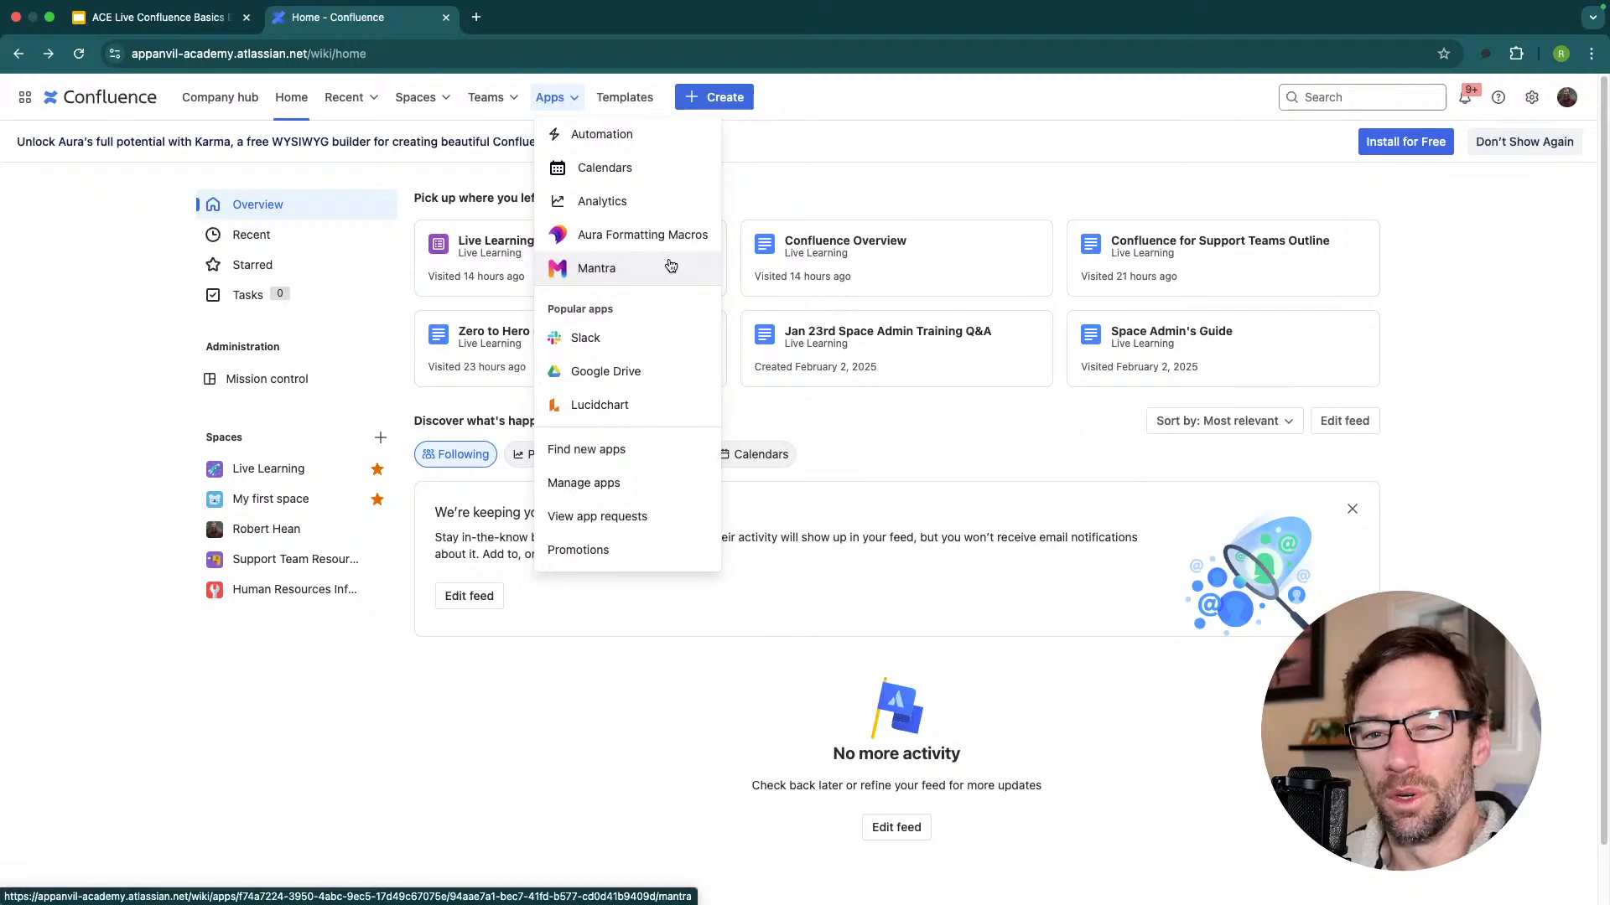
click(852, 148)
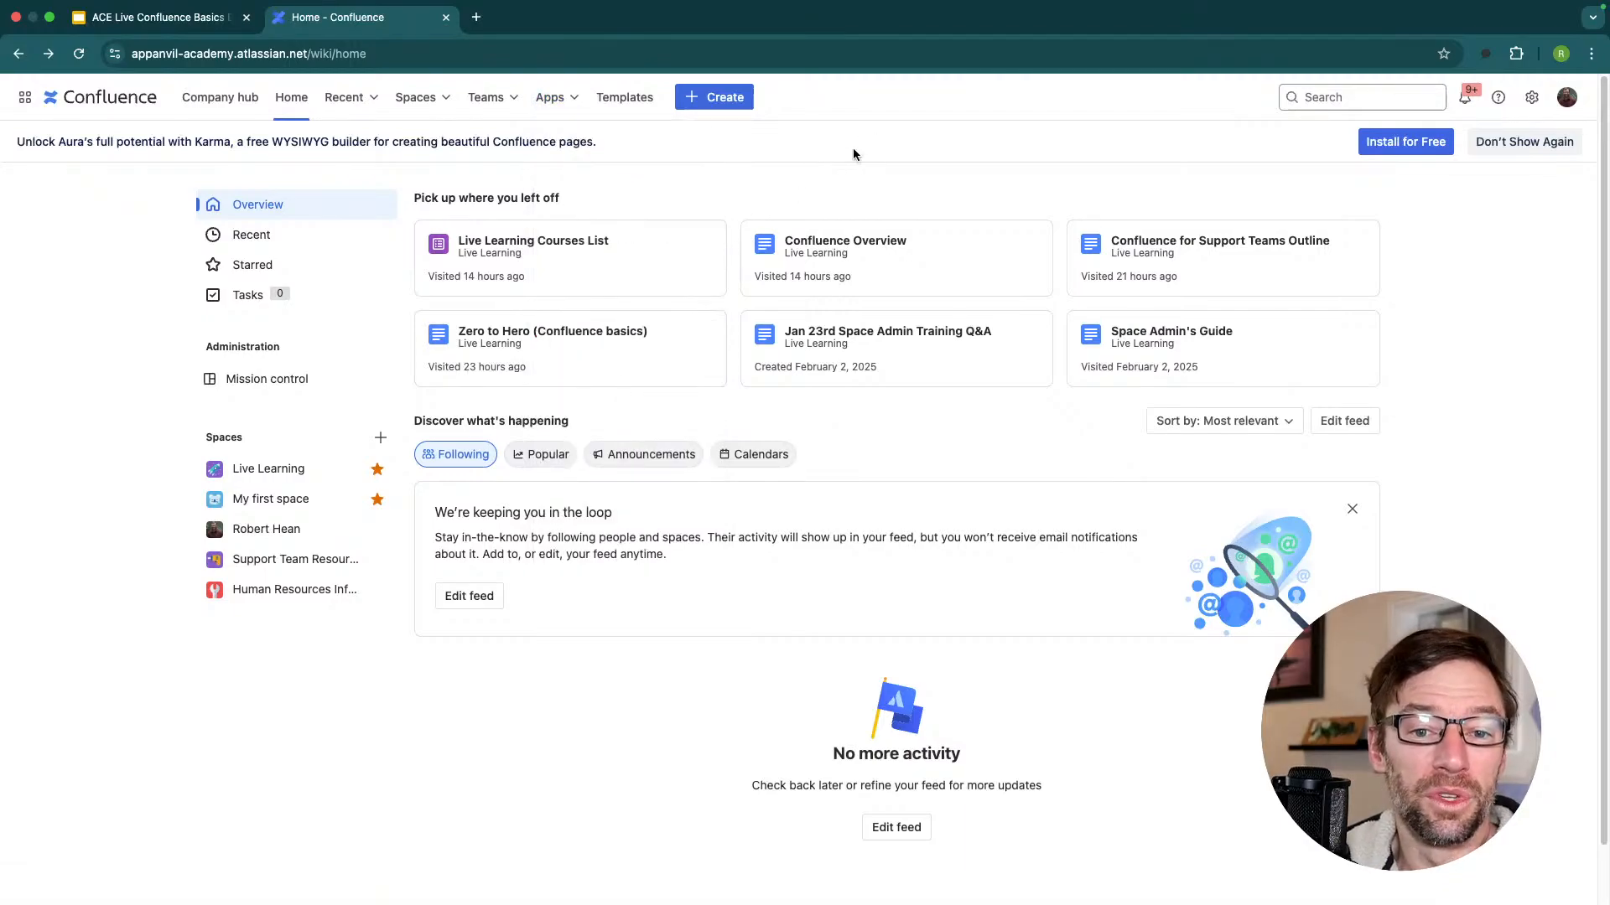
click(552, 97)
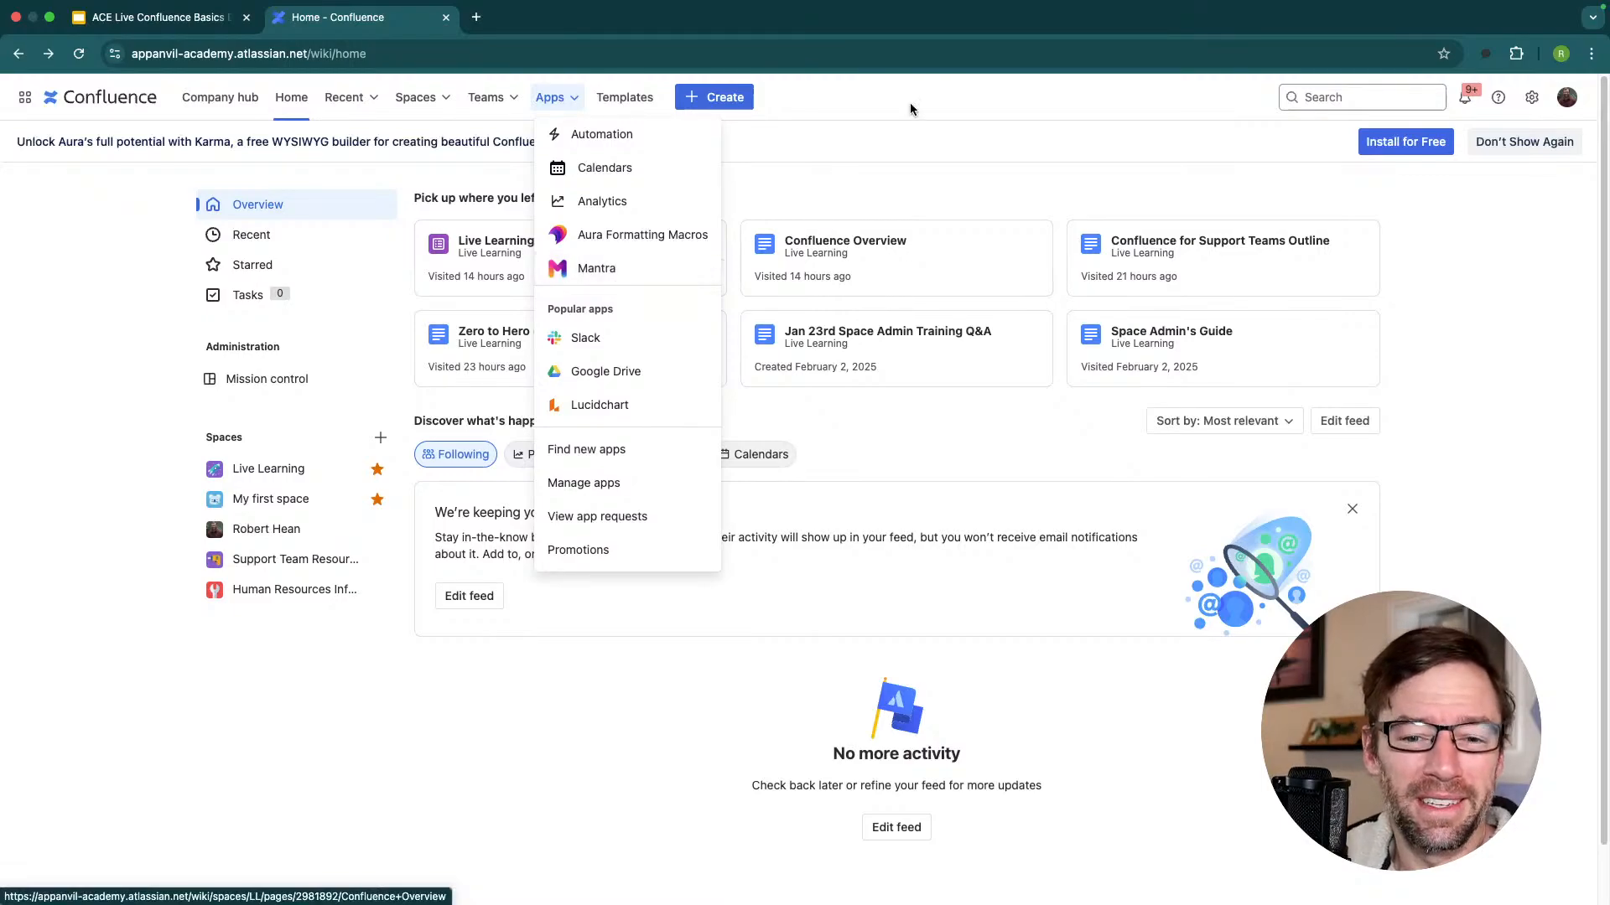
Open the personal space from the list of recently visited spaces.
click(859, 156)
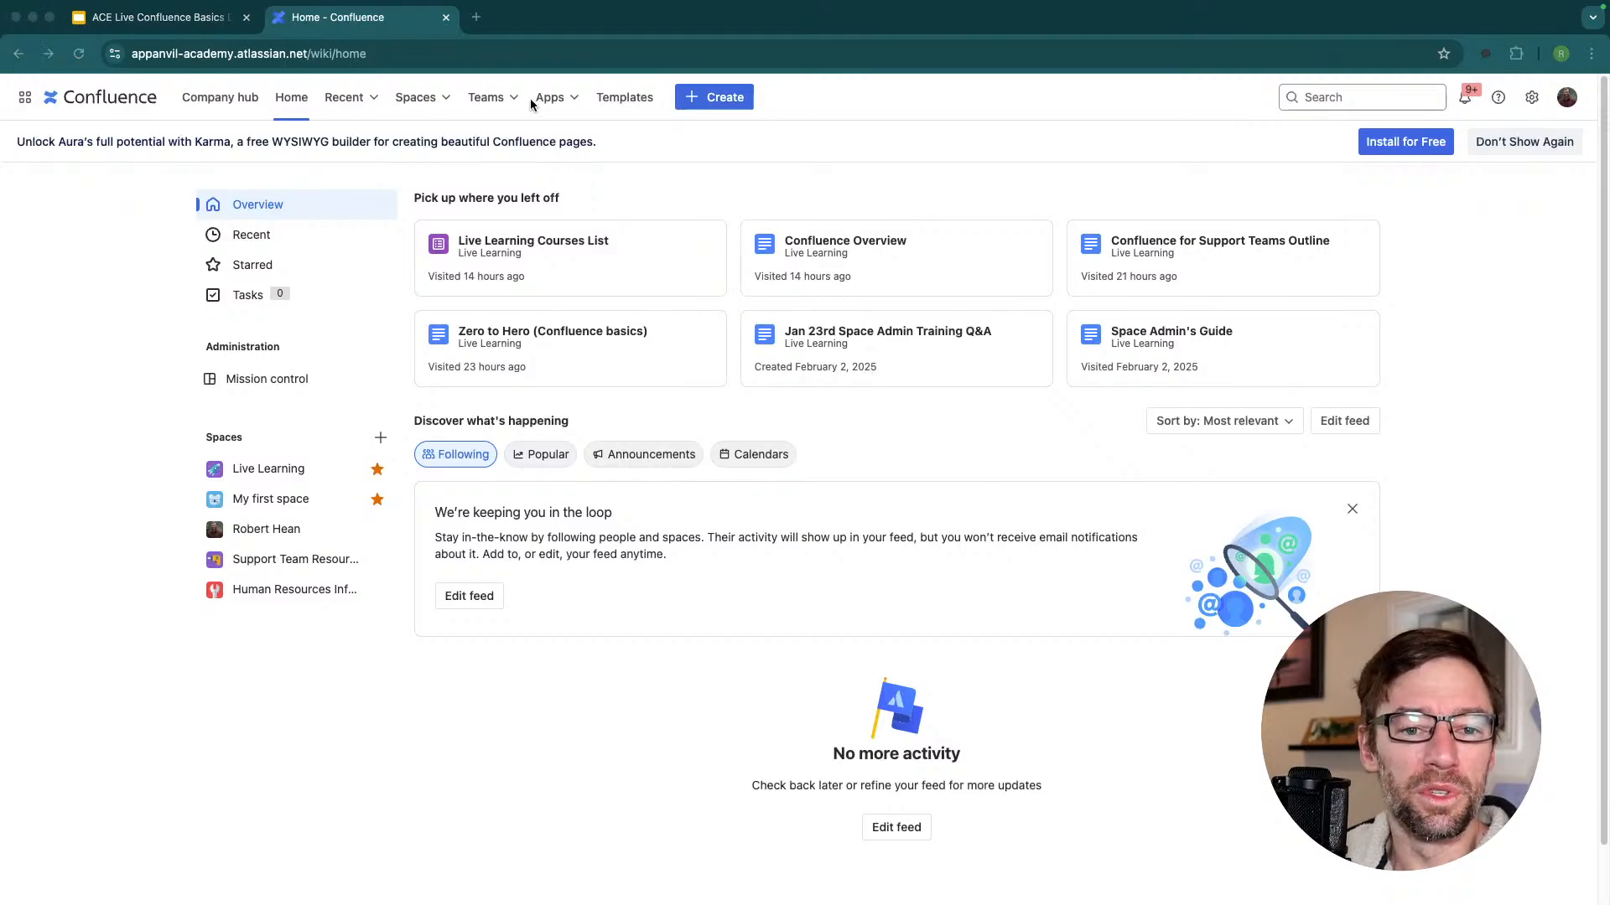
click(739, 124)
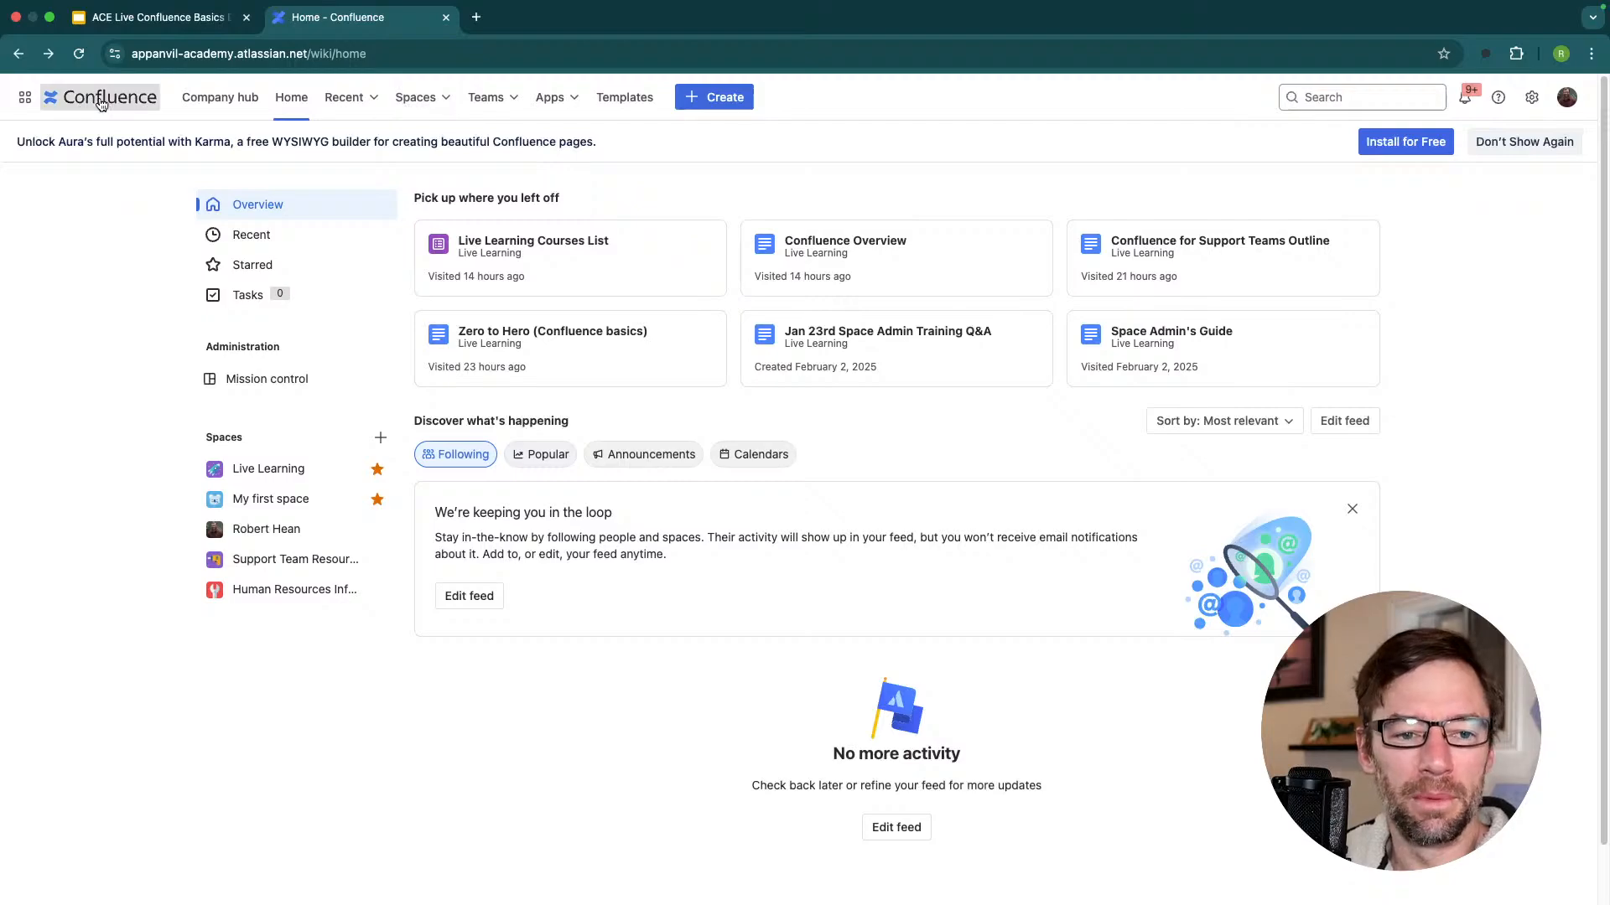
click(448, 96)
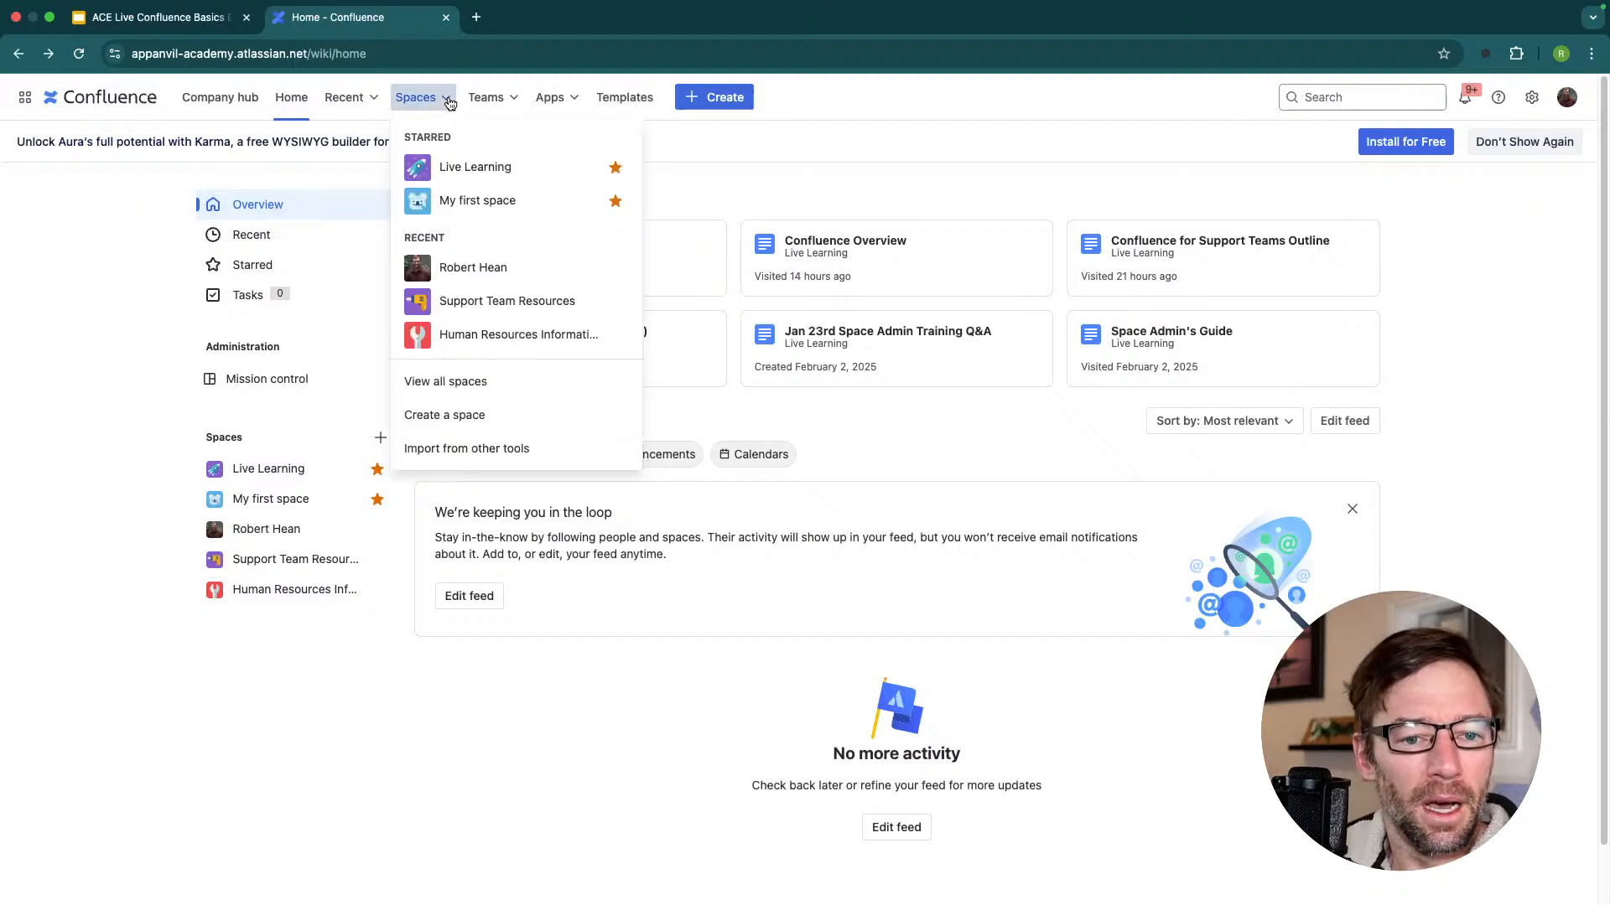
click(445, 265)
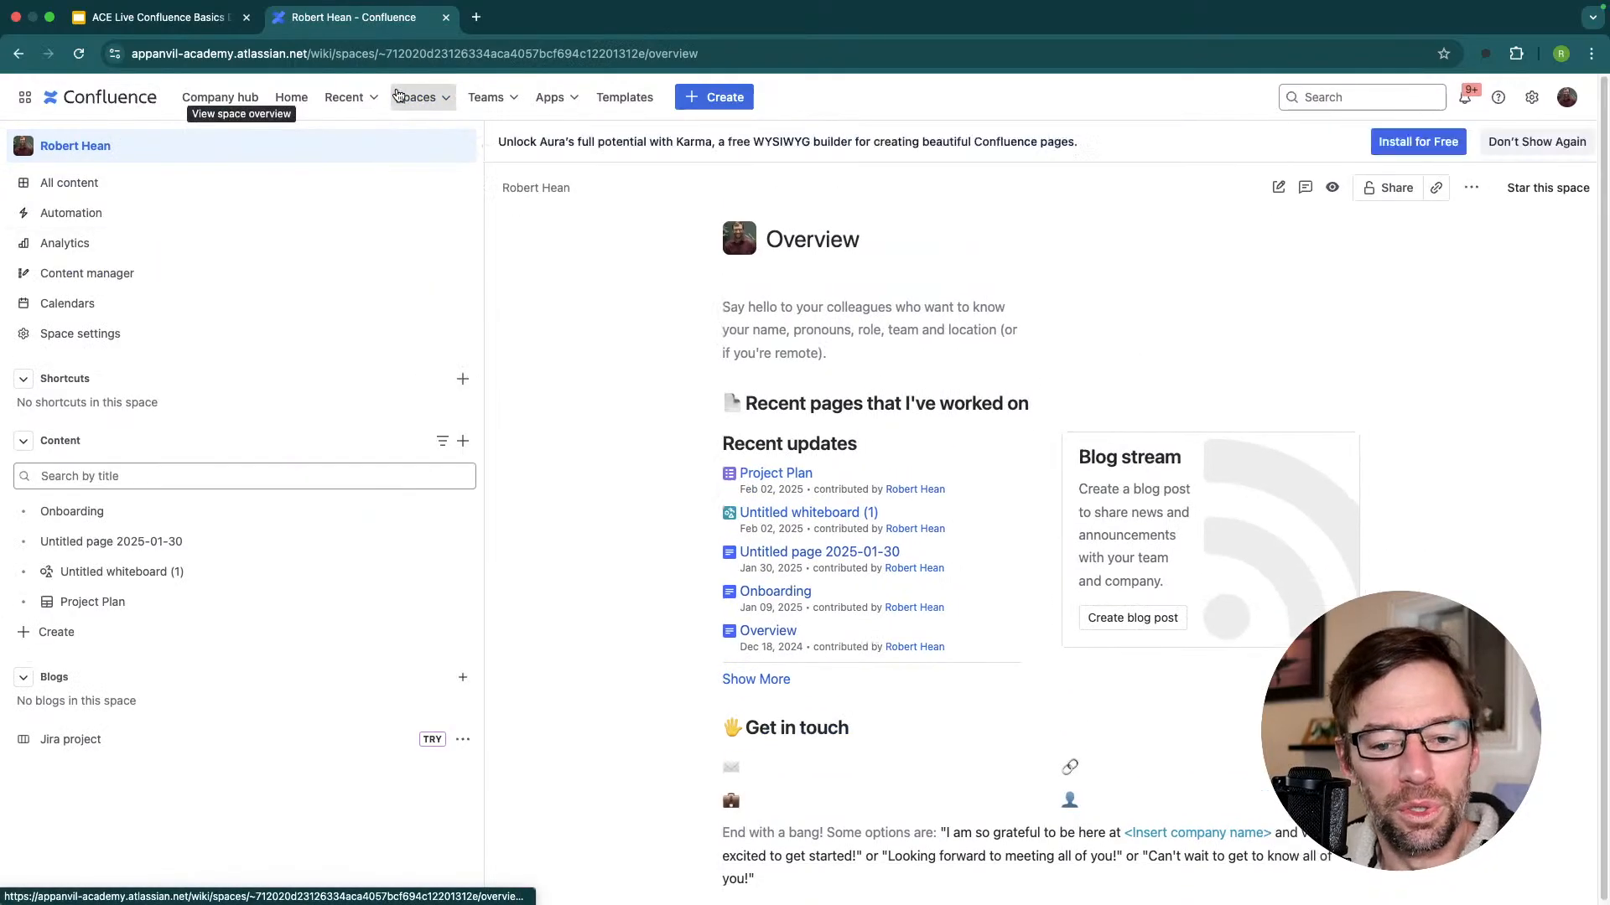
View the current, starred and recent spaces along with the options for viewing, creating and importing spaces.
click(416, 96)
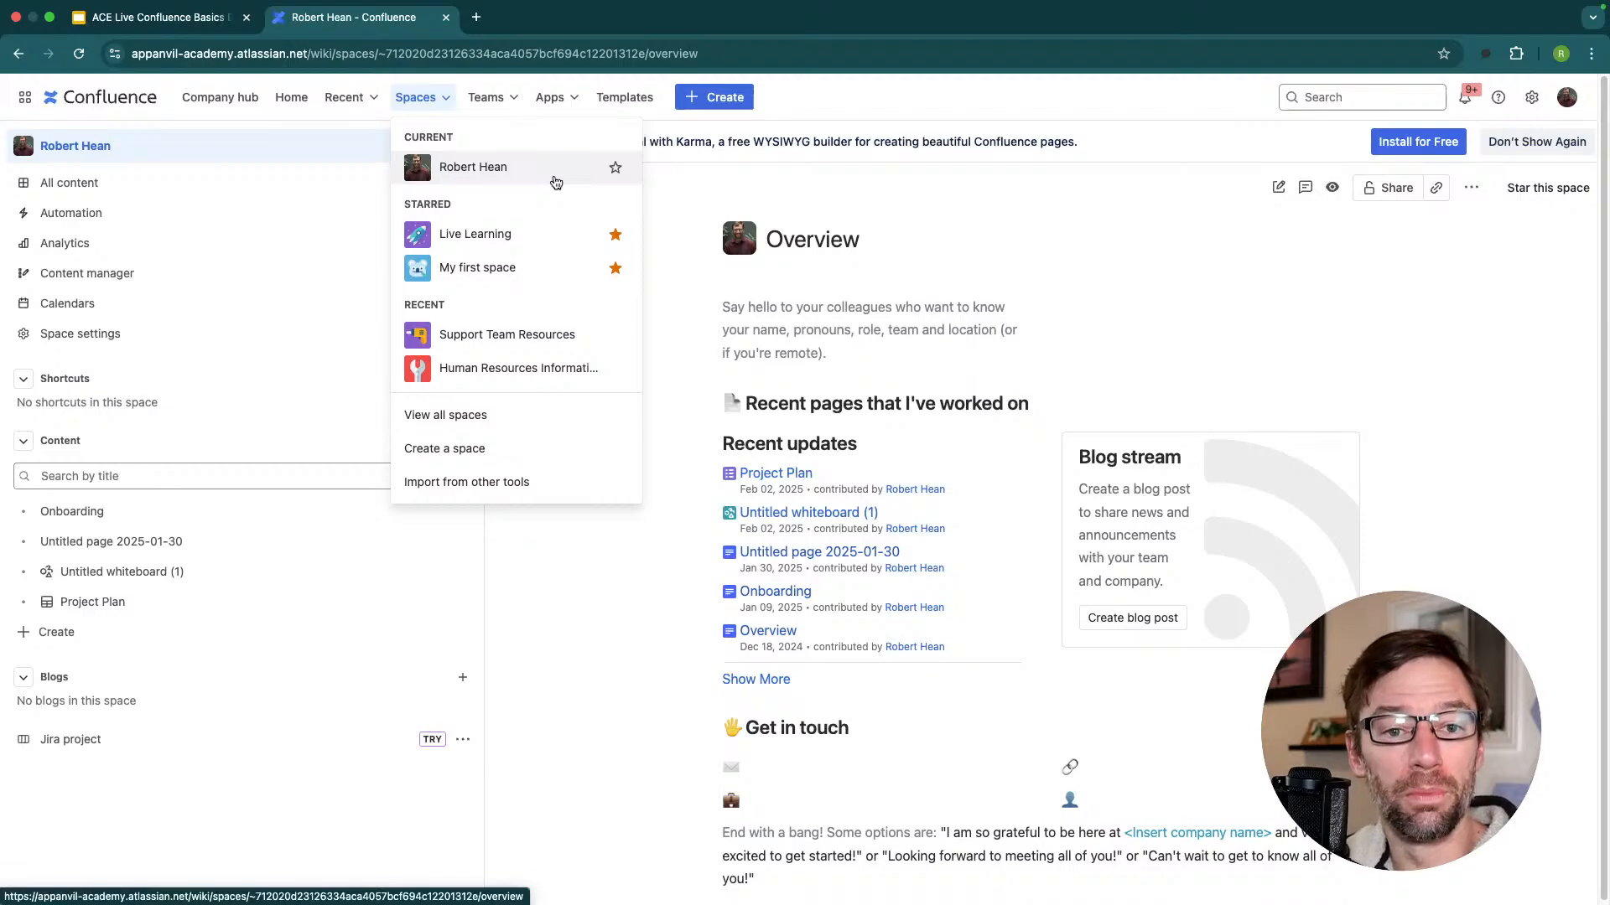
click(575, 609)
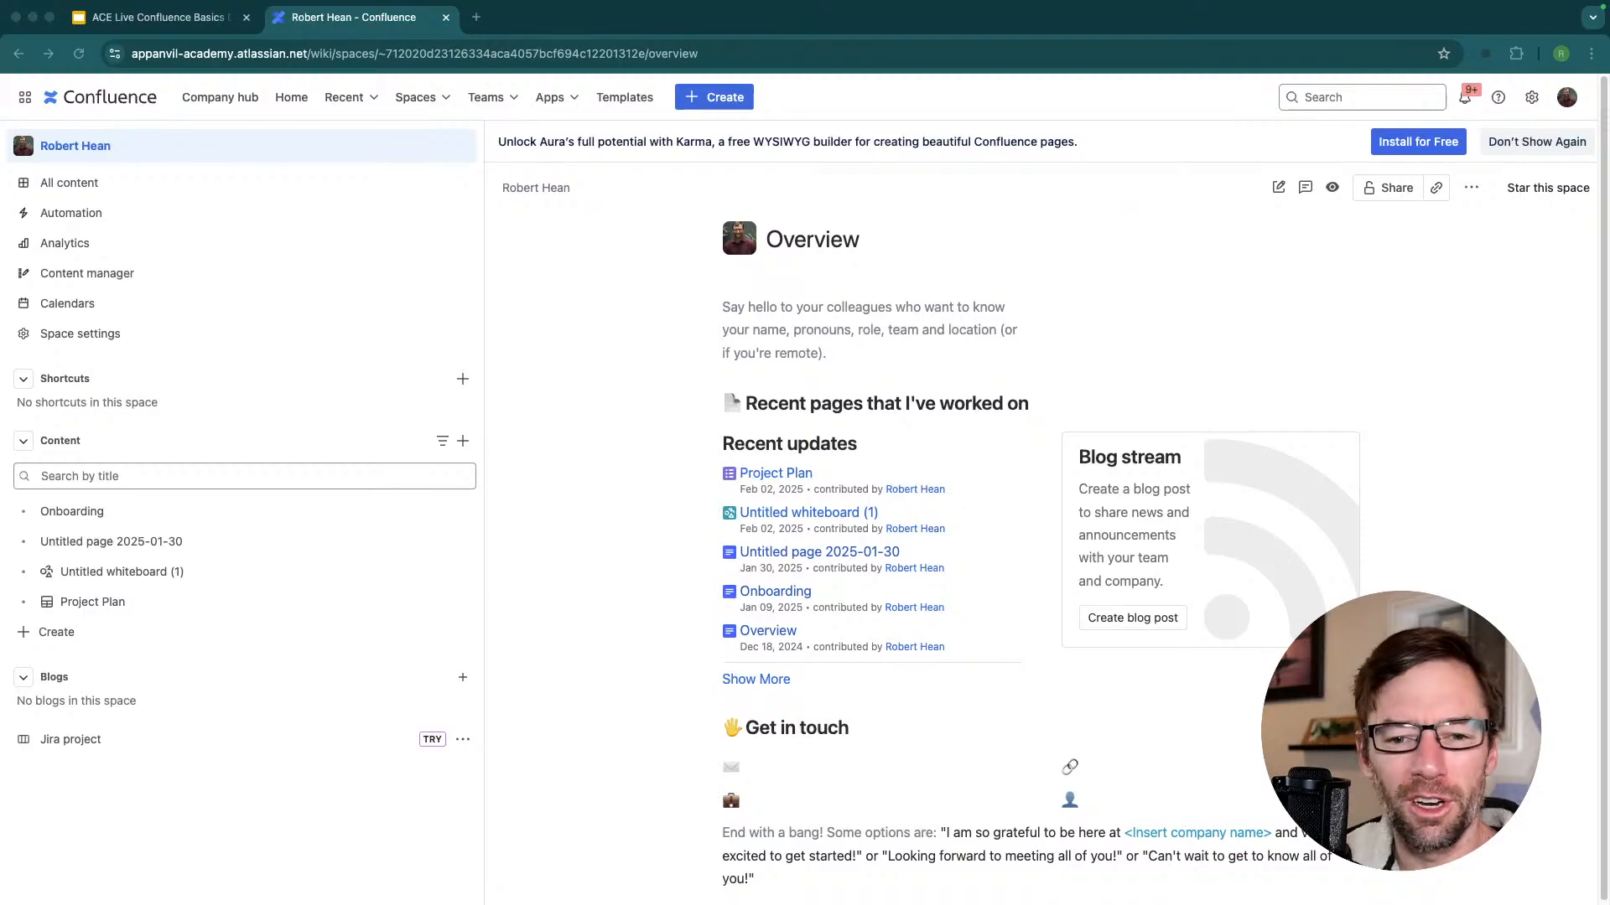
click(687, 408)
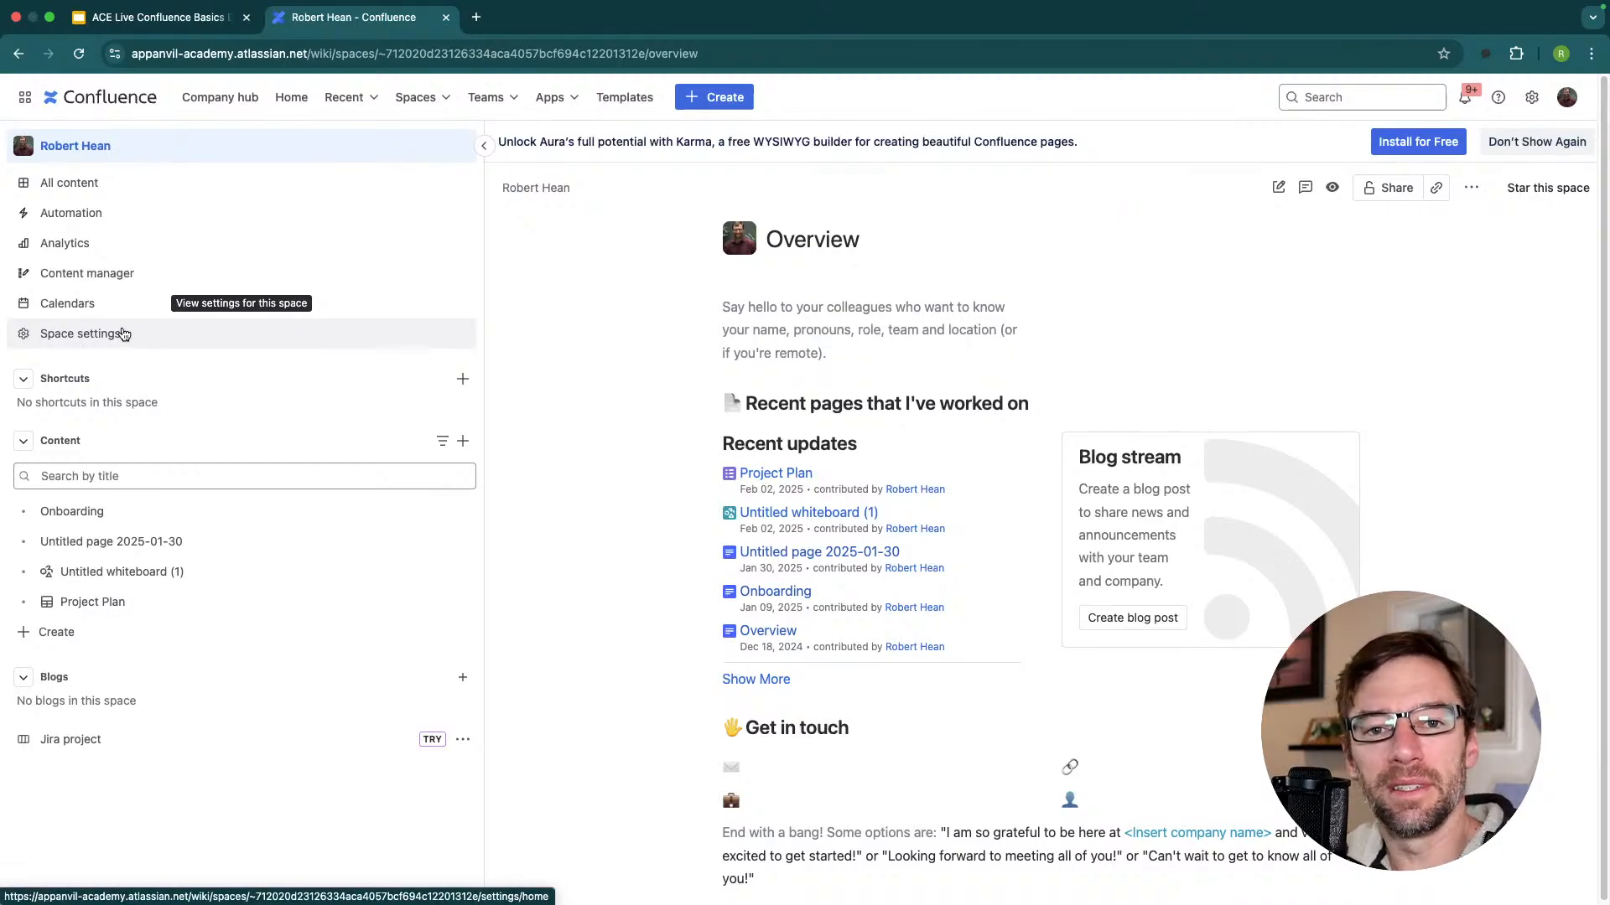
Look over the personal space's settings categories and view its general space details.
click(123, 334)
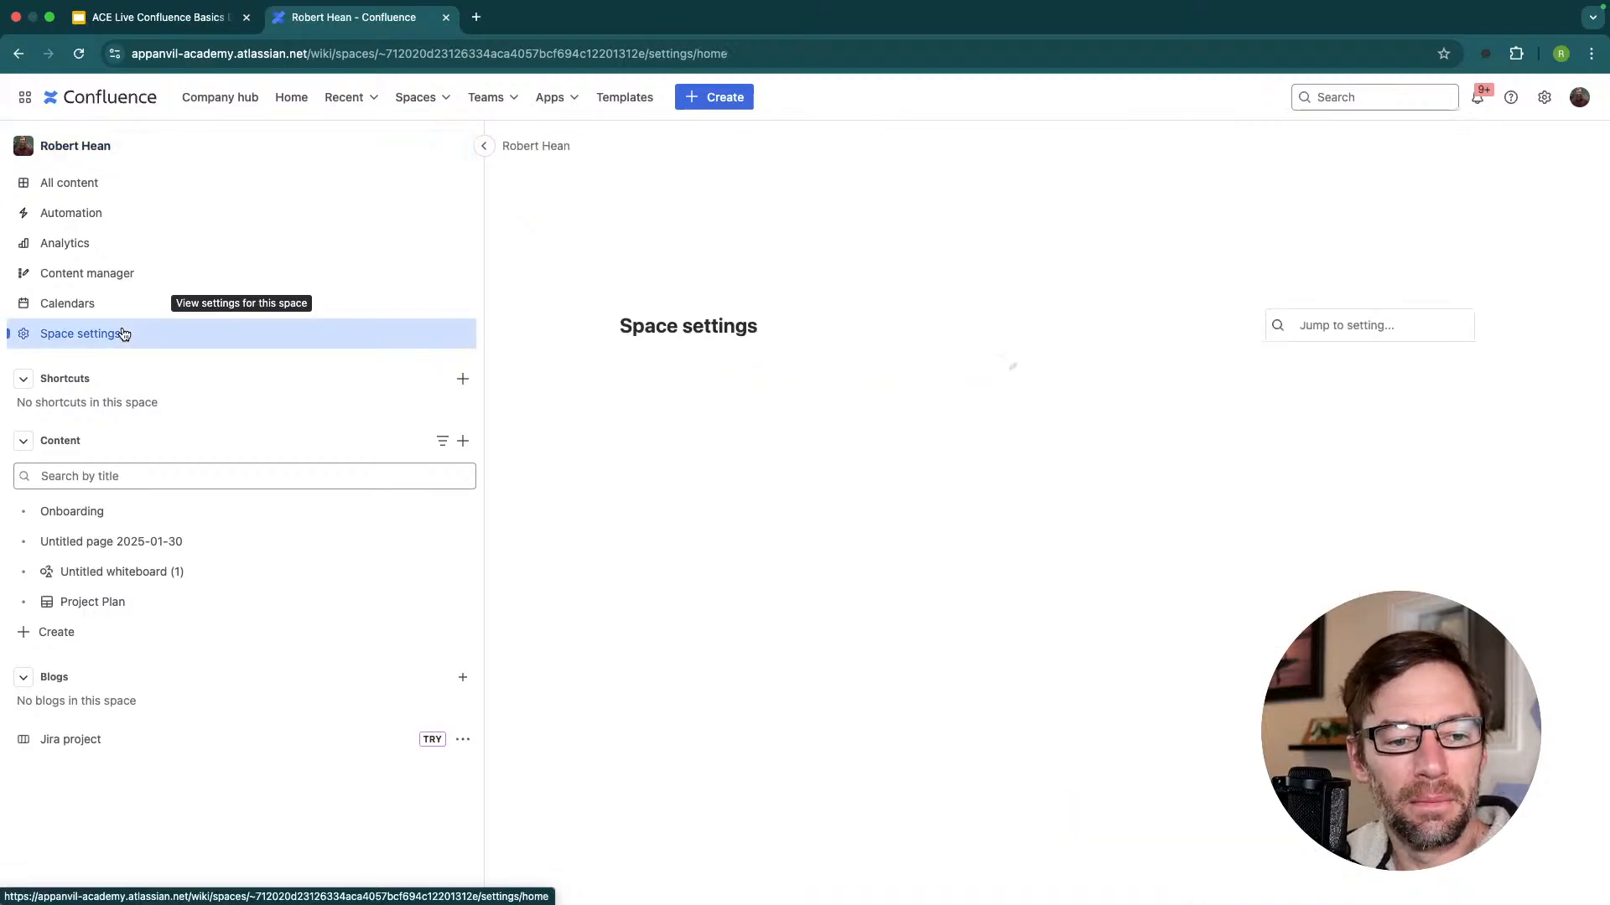
scroll(644, 508, down, 4)
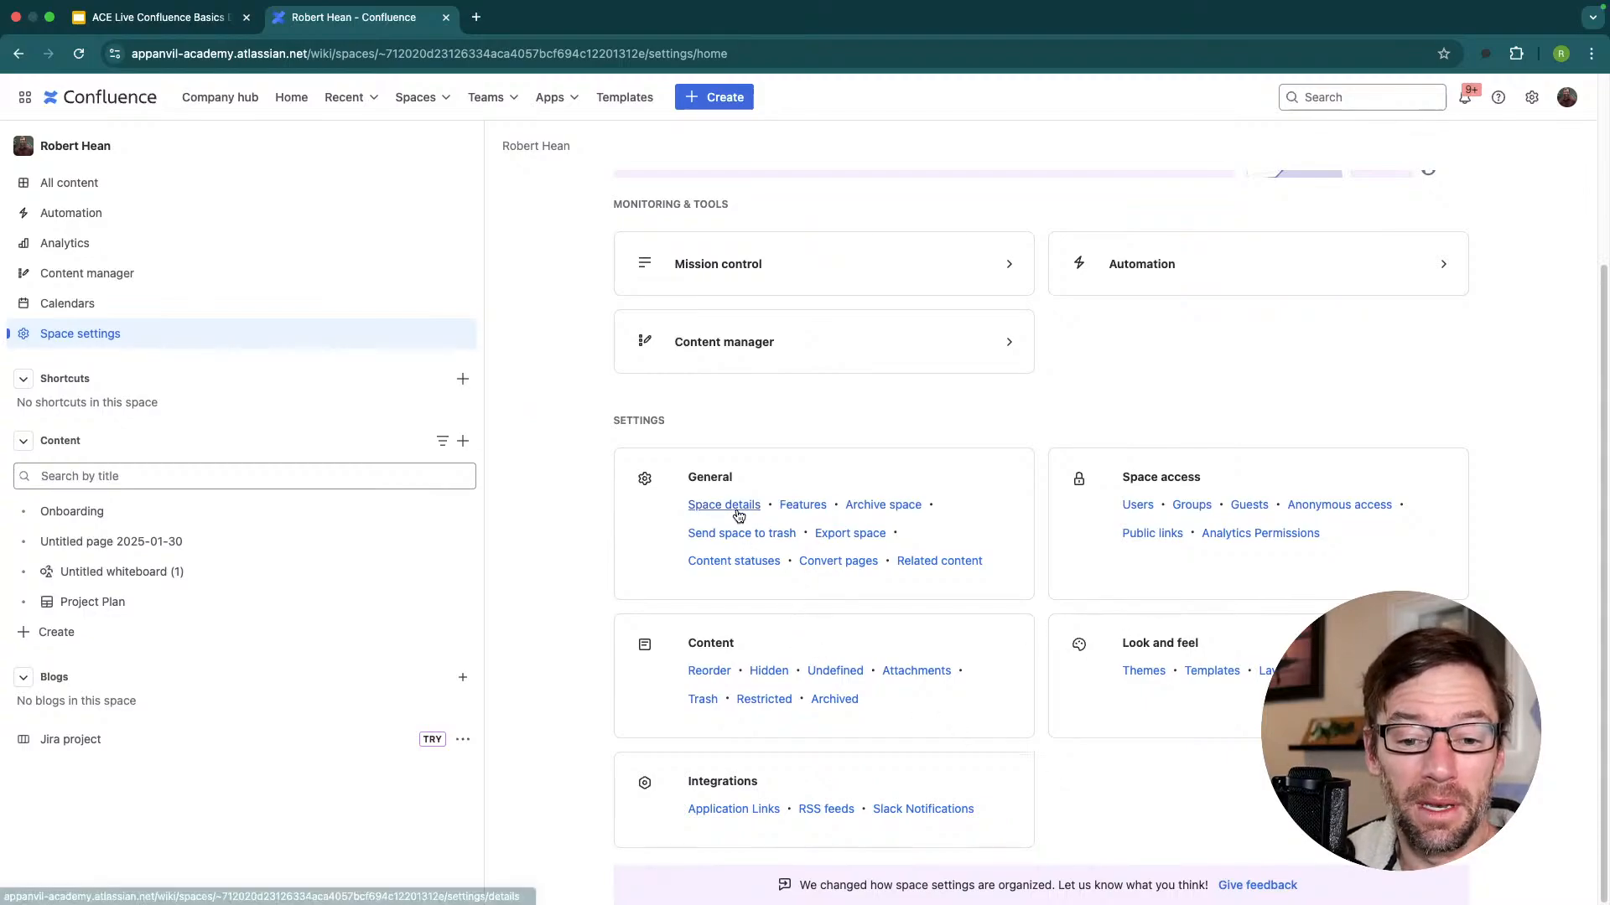
mouse_move(667, 505)
mouse_down()
mouse_move(763, 506)
mouse_move(694, 509)
mouse_up()
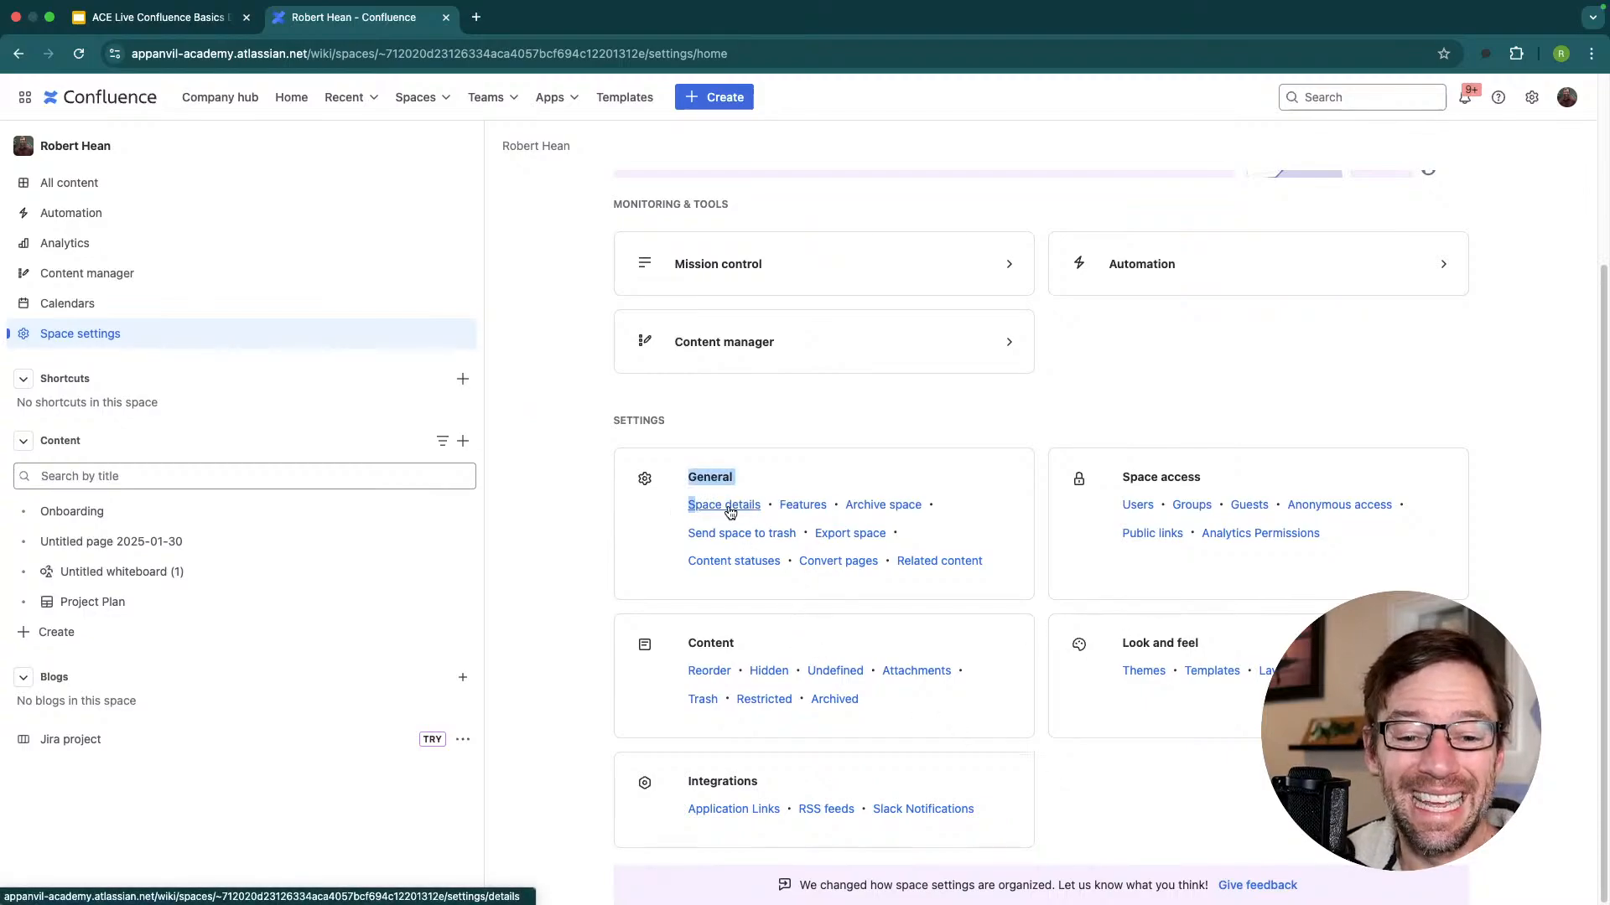
click(728, 505)
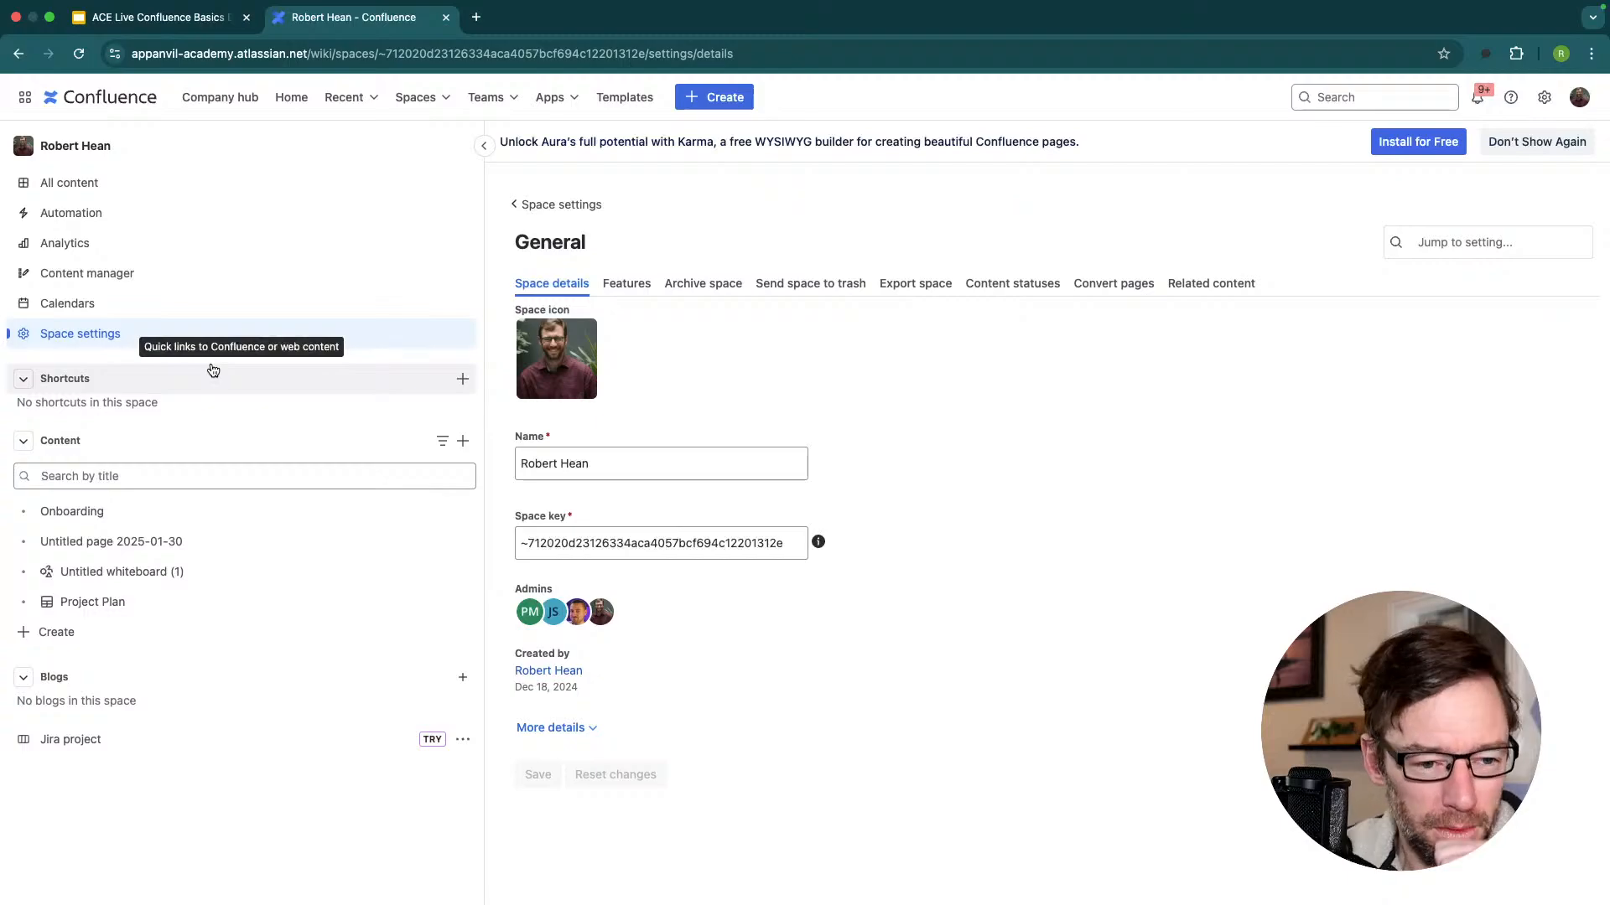
Return to the personal space's overview page, look over its introduction text and open the page for editing.
click(167, 182)
click(99, 140)
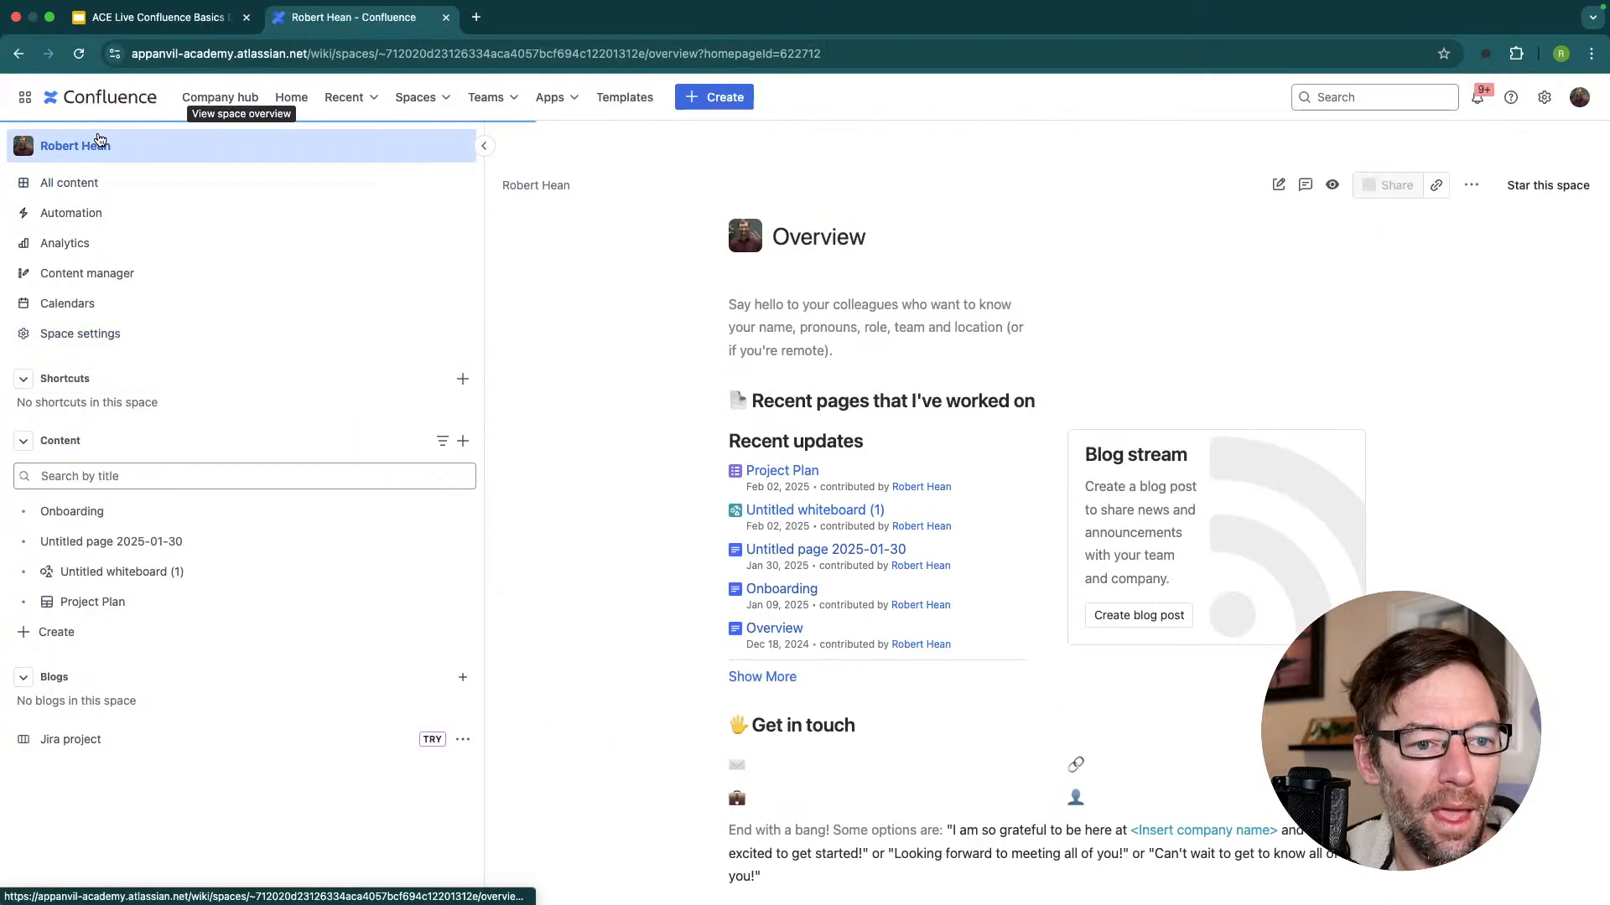
drag(717, 304, 855, 305)
click(853, 305)
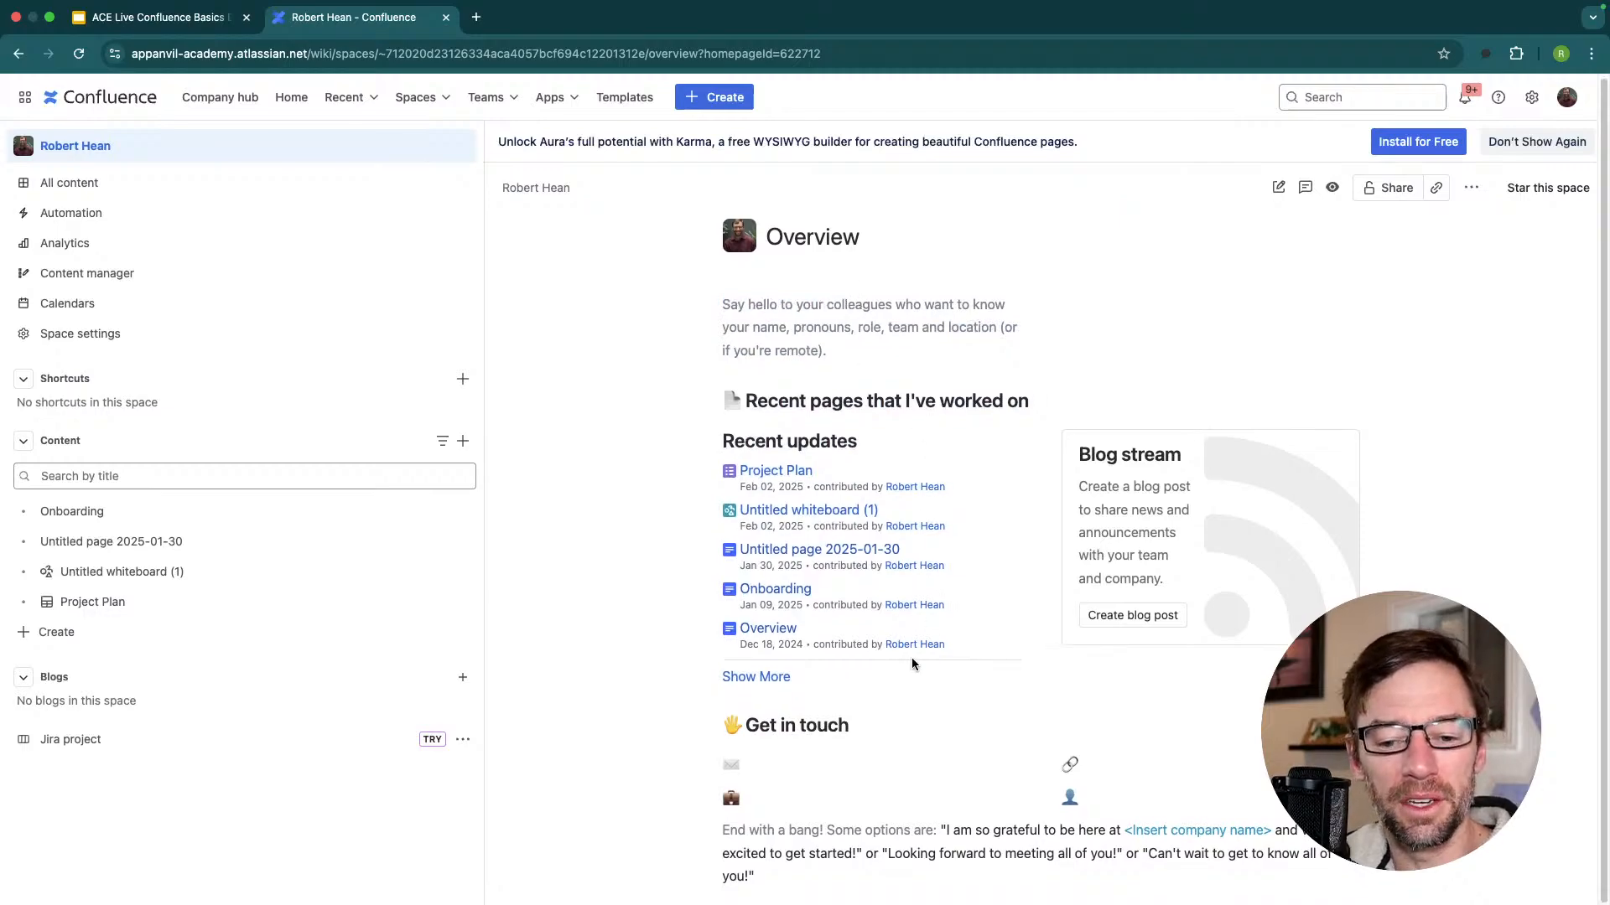
drag(880, 876, 803, 901)
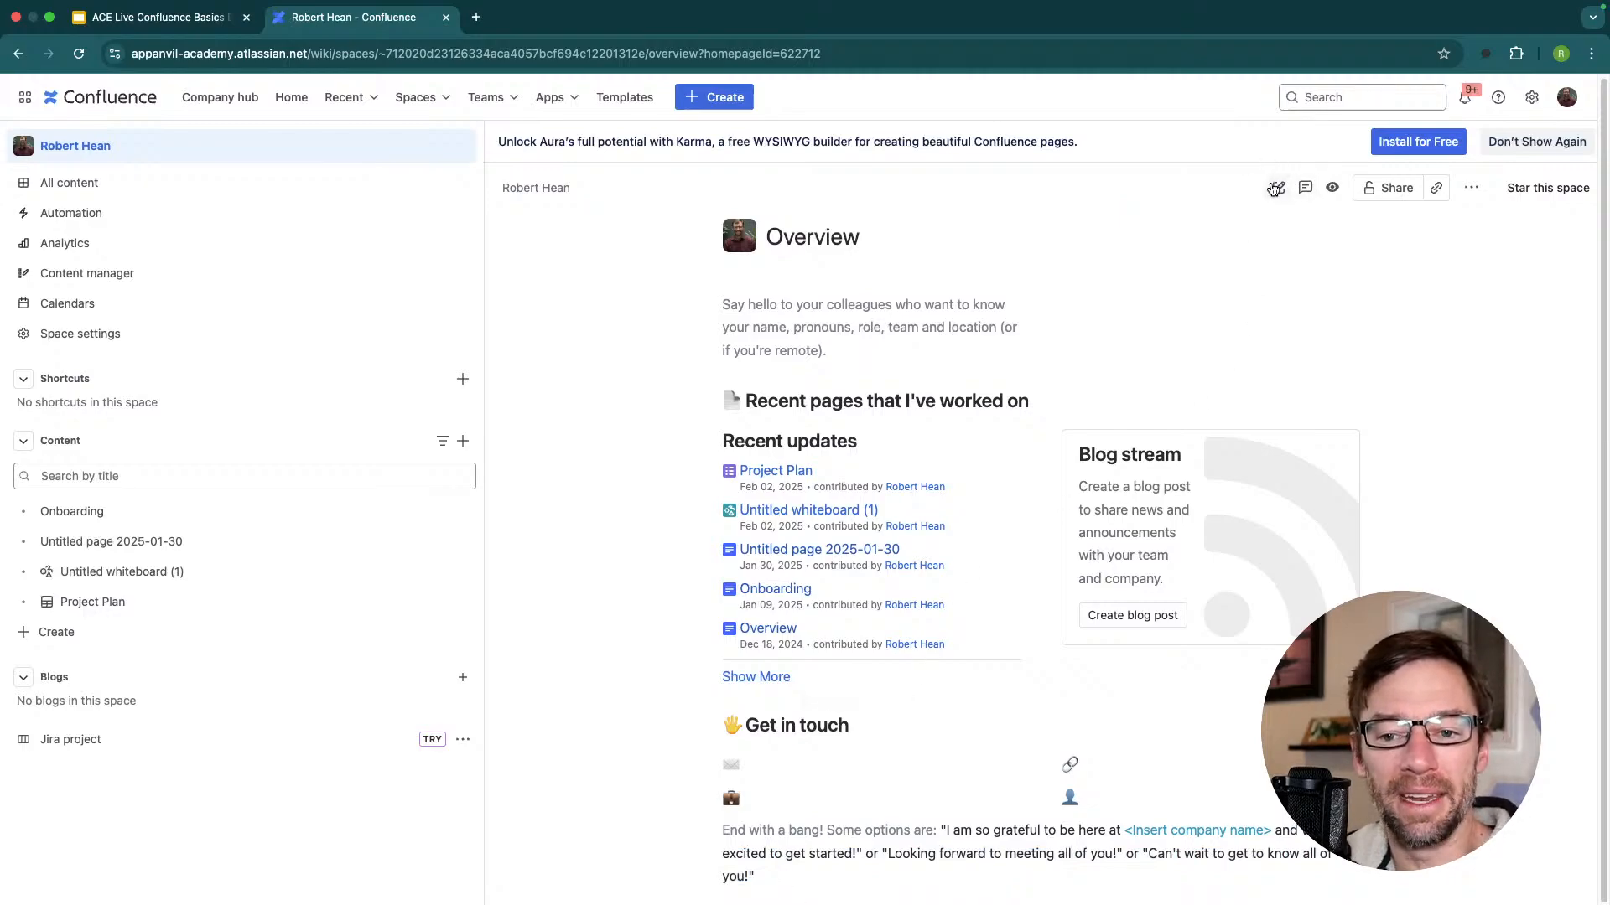
click(1276, 204)
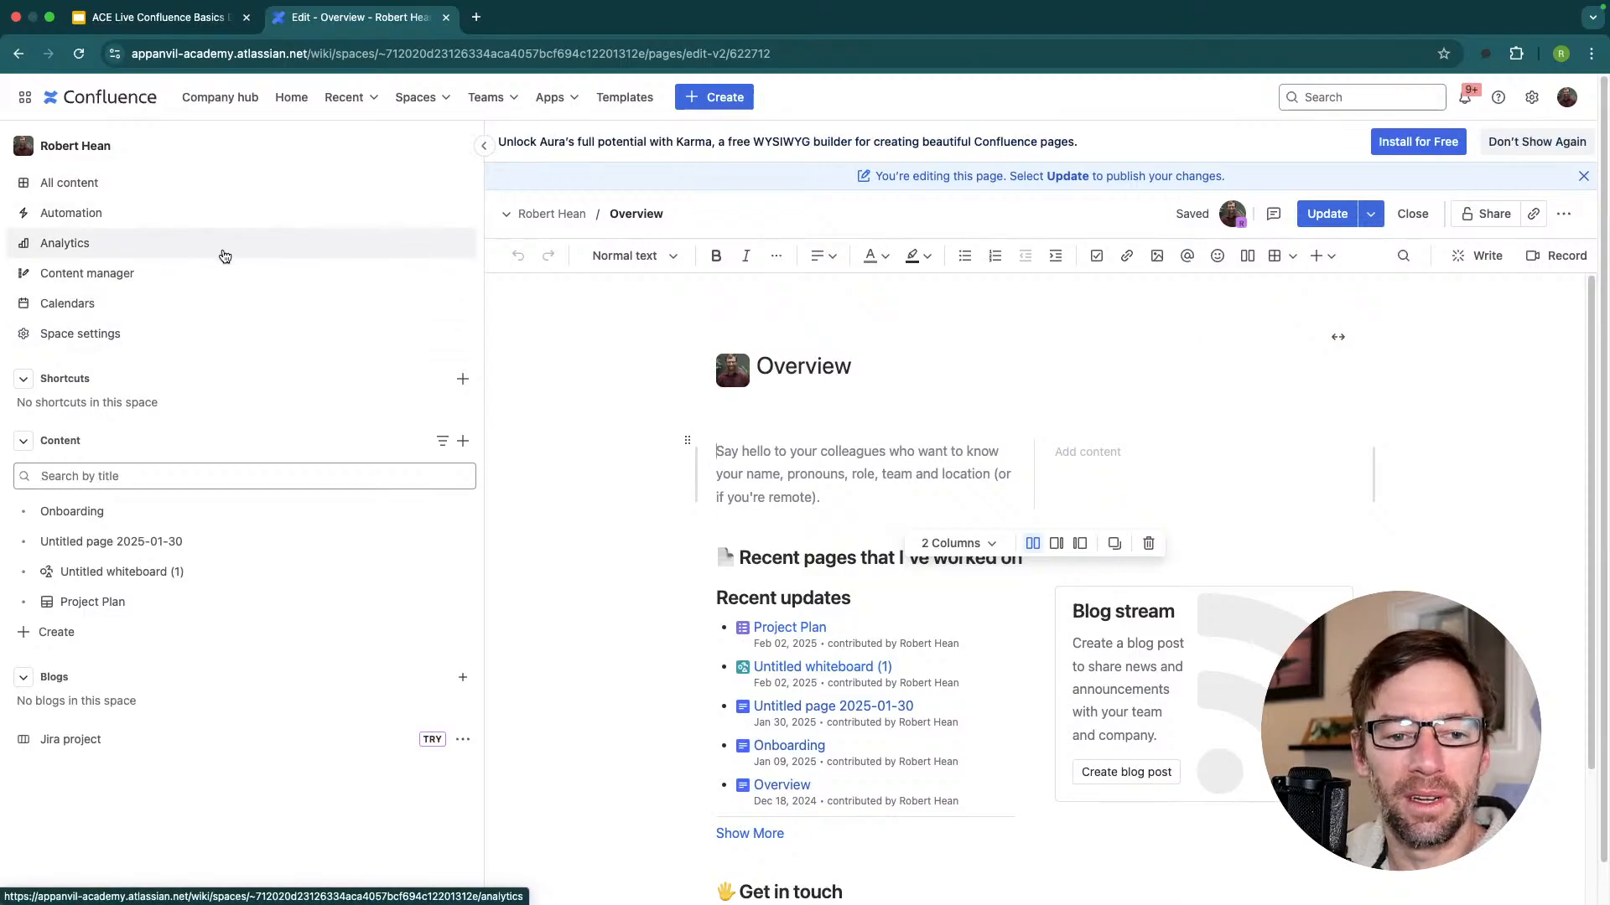
Try collapsing, expanding and resizing the space sidebar, and leave it collapsed to widen the page editor.
click(483, 147)
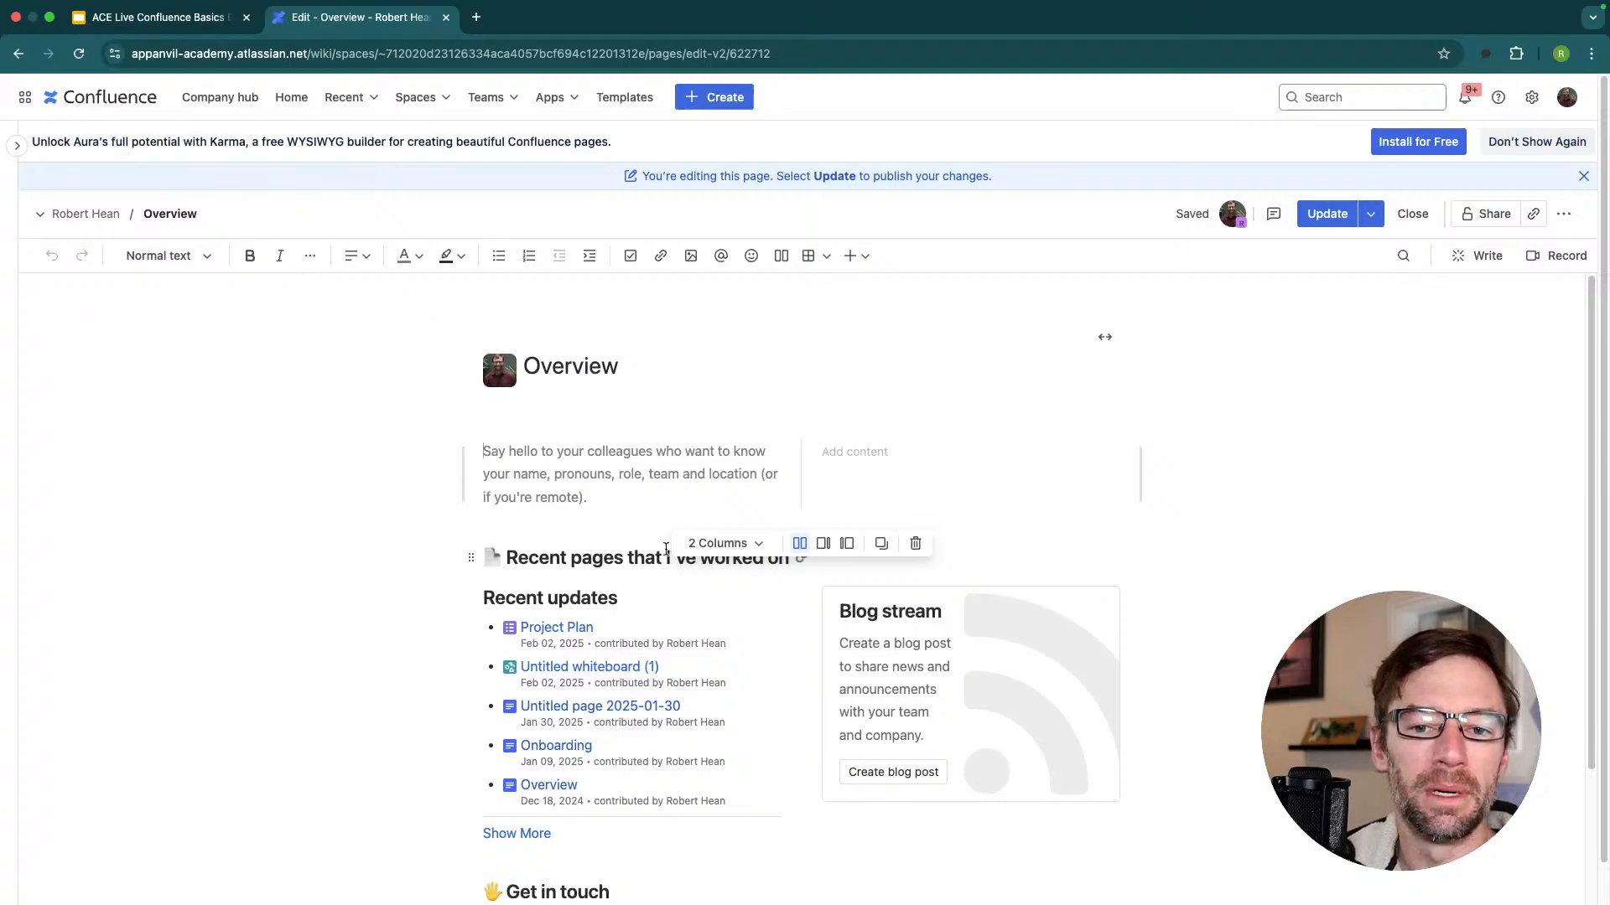
scroll(842, 523, up, 1)
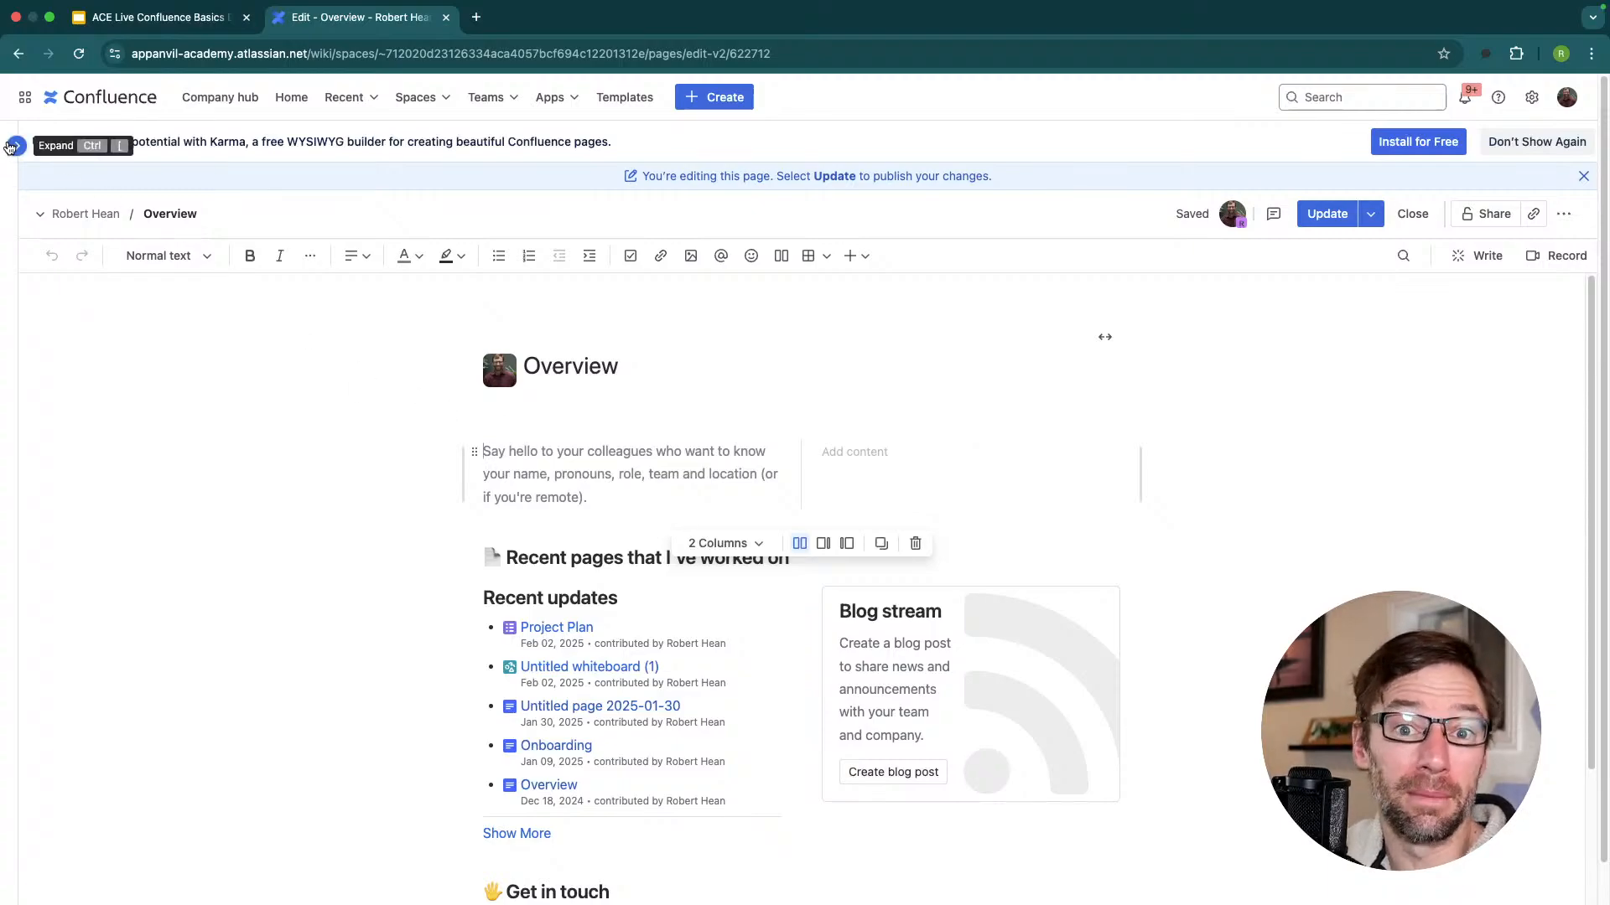
click(10, 147)
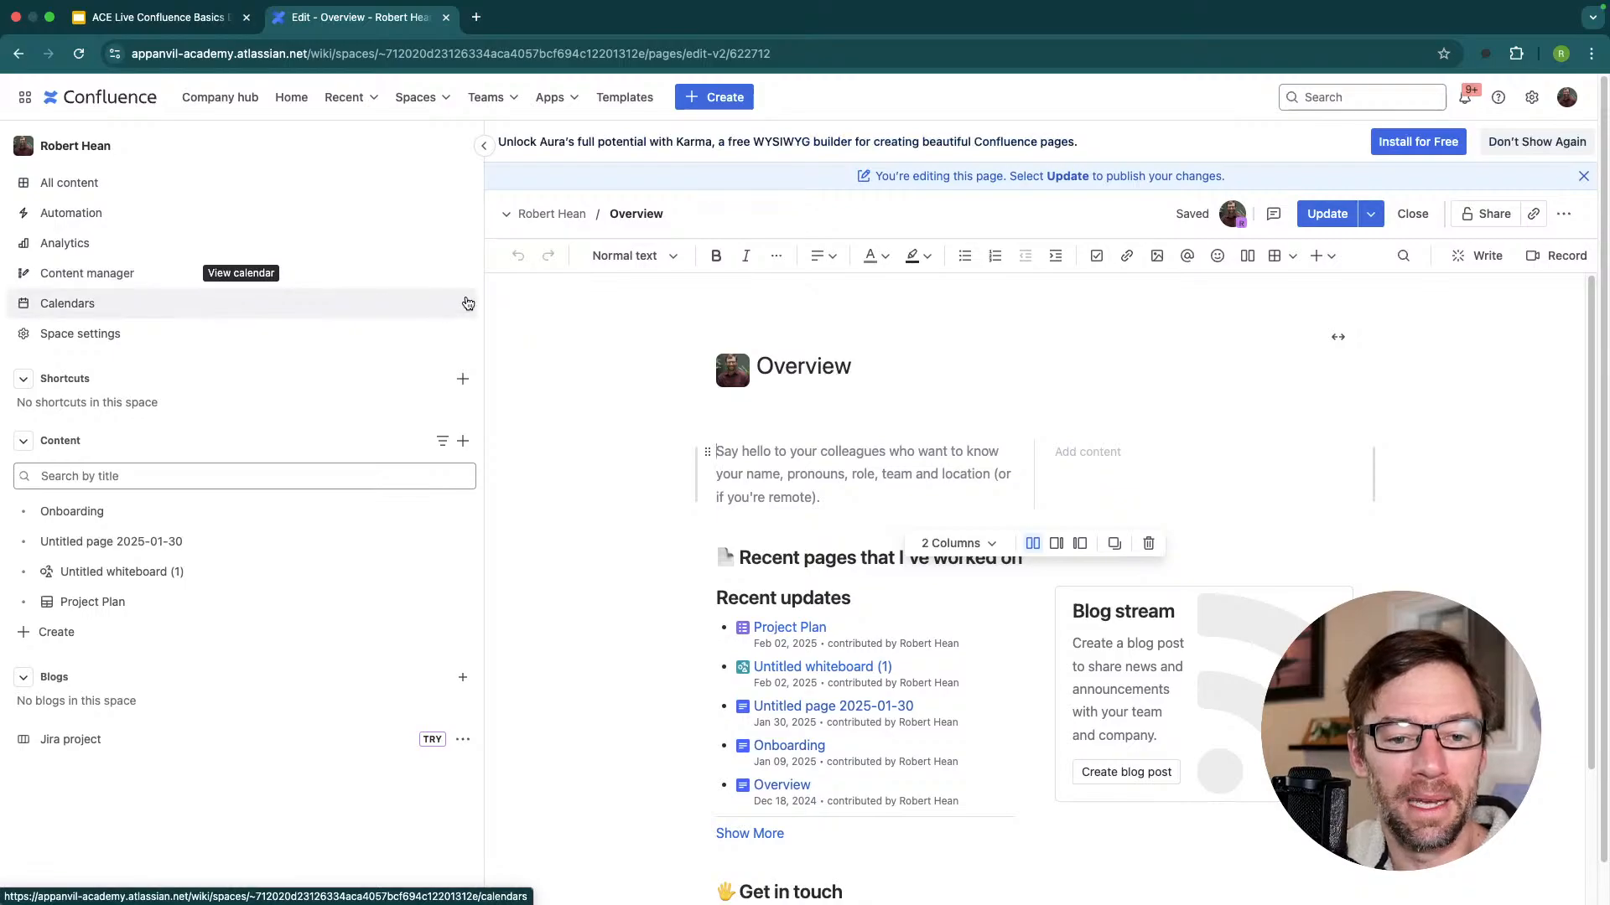
drag(484, 304, 1508, 320)
drag(878, 352, 326, 396)
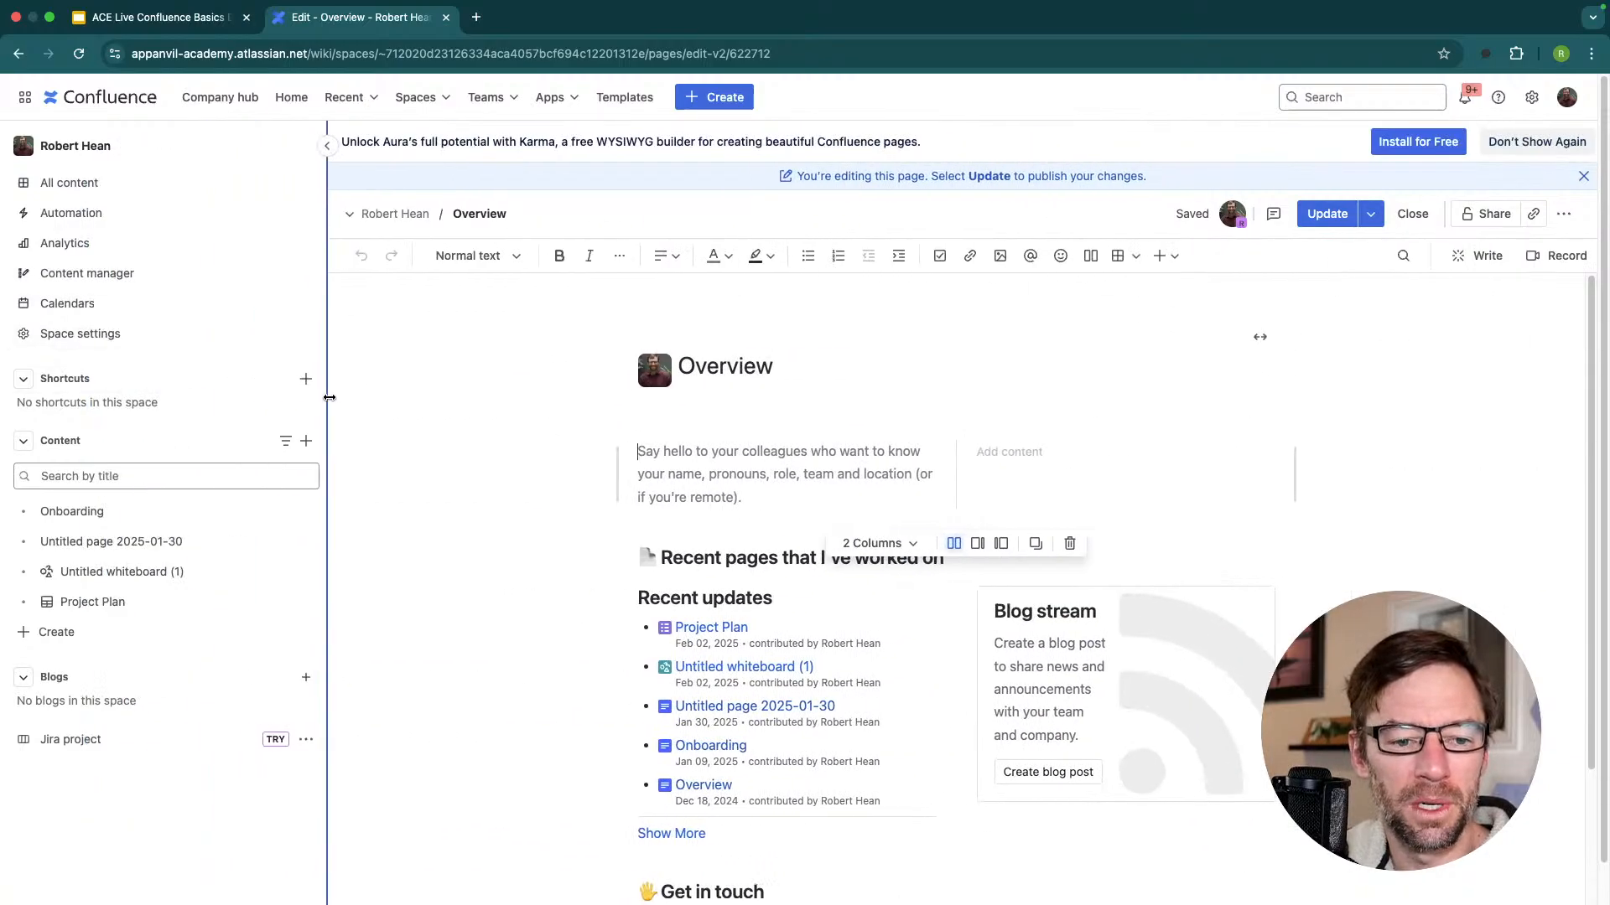
click(322, 148)
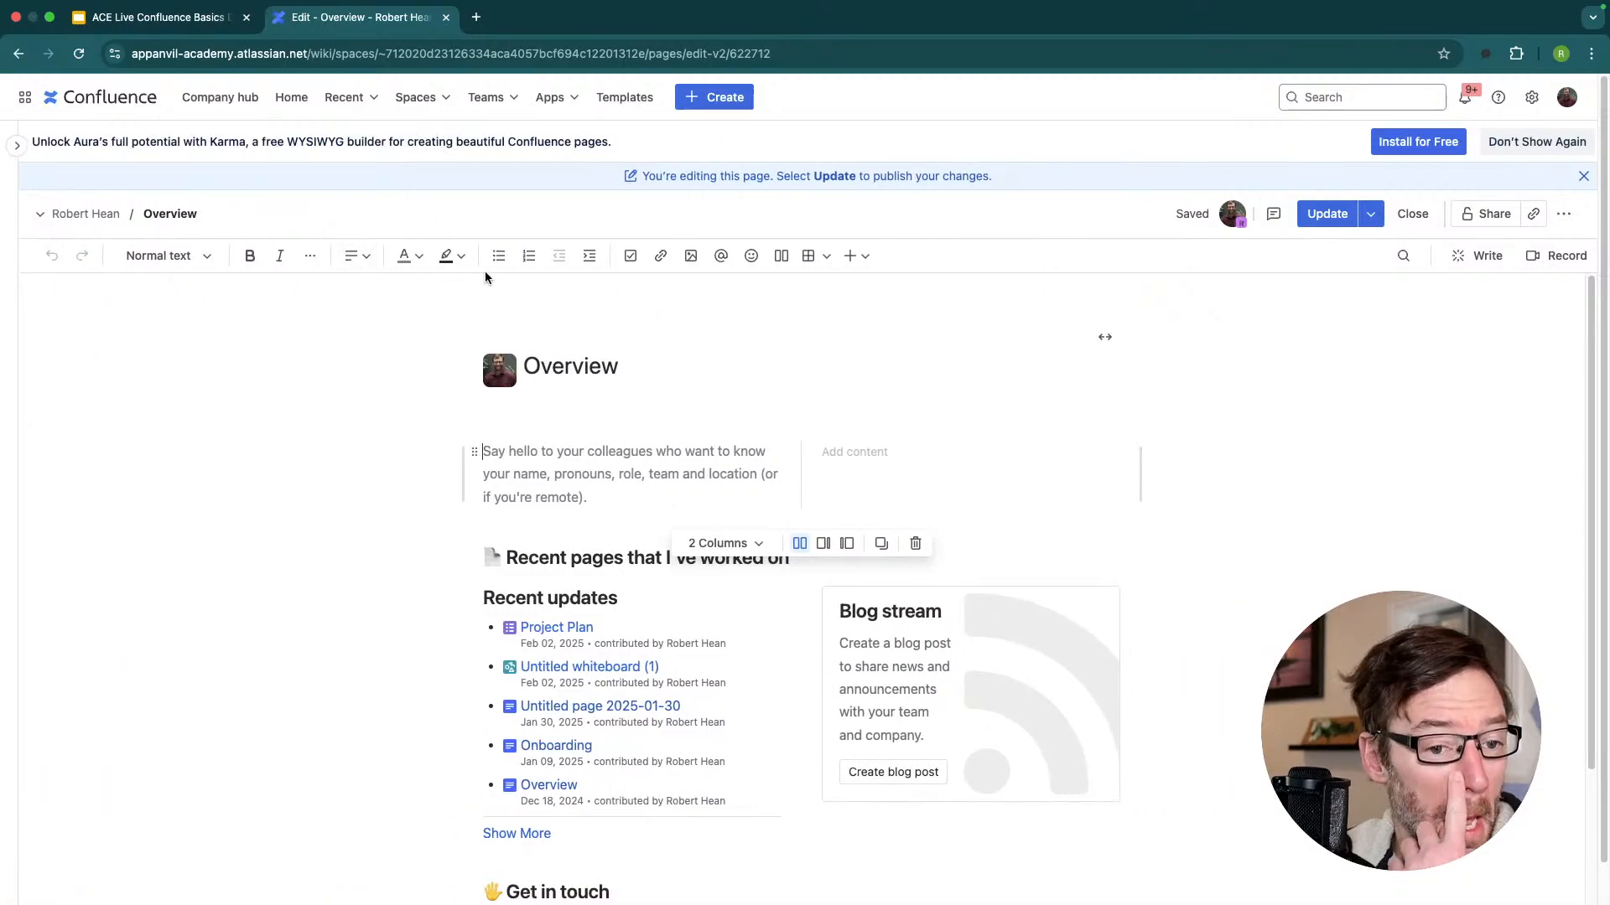
Replace the overview page's title with "Jayquill Home Page".
click(608, 366)
drag(617, 370, 503, 363)
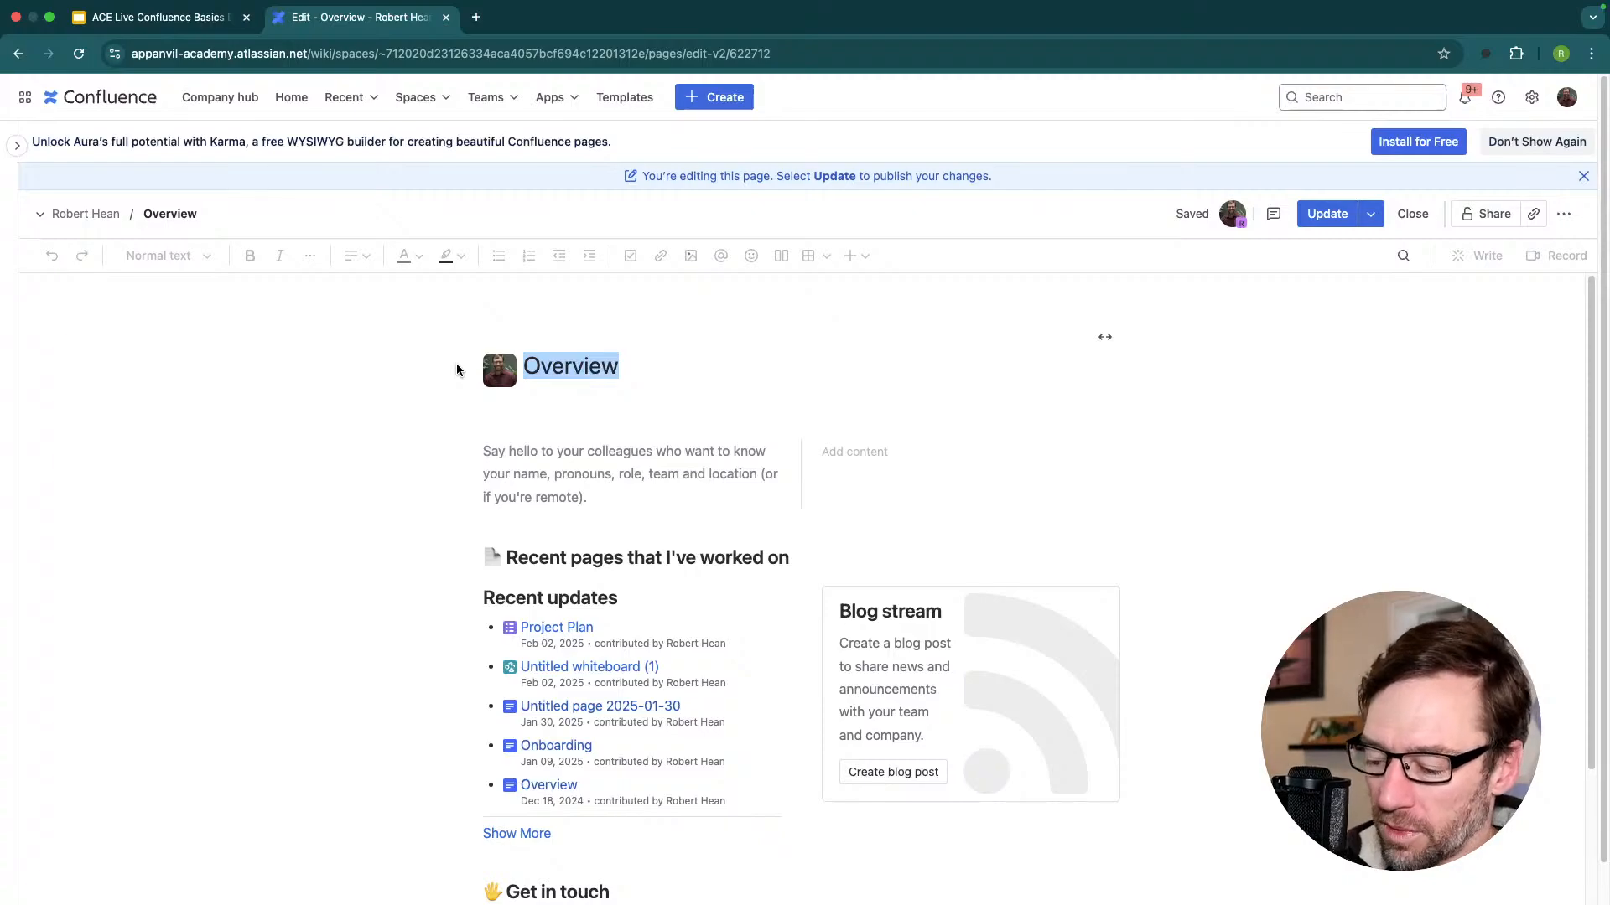
text(Jayquill Home Page)
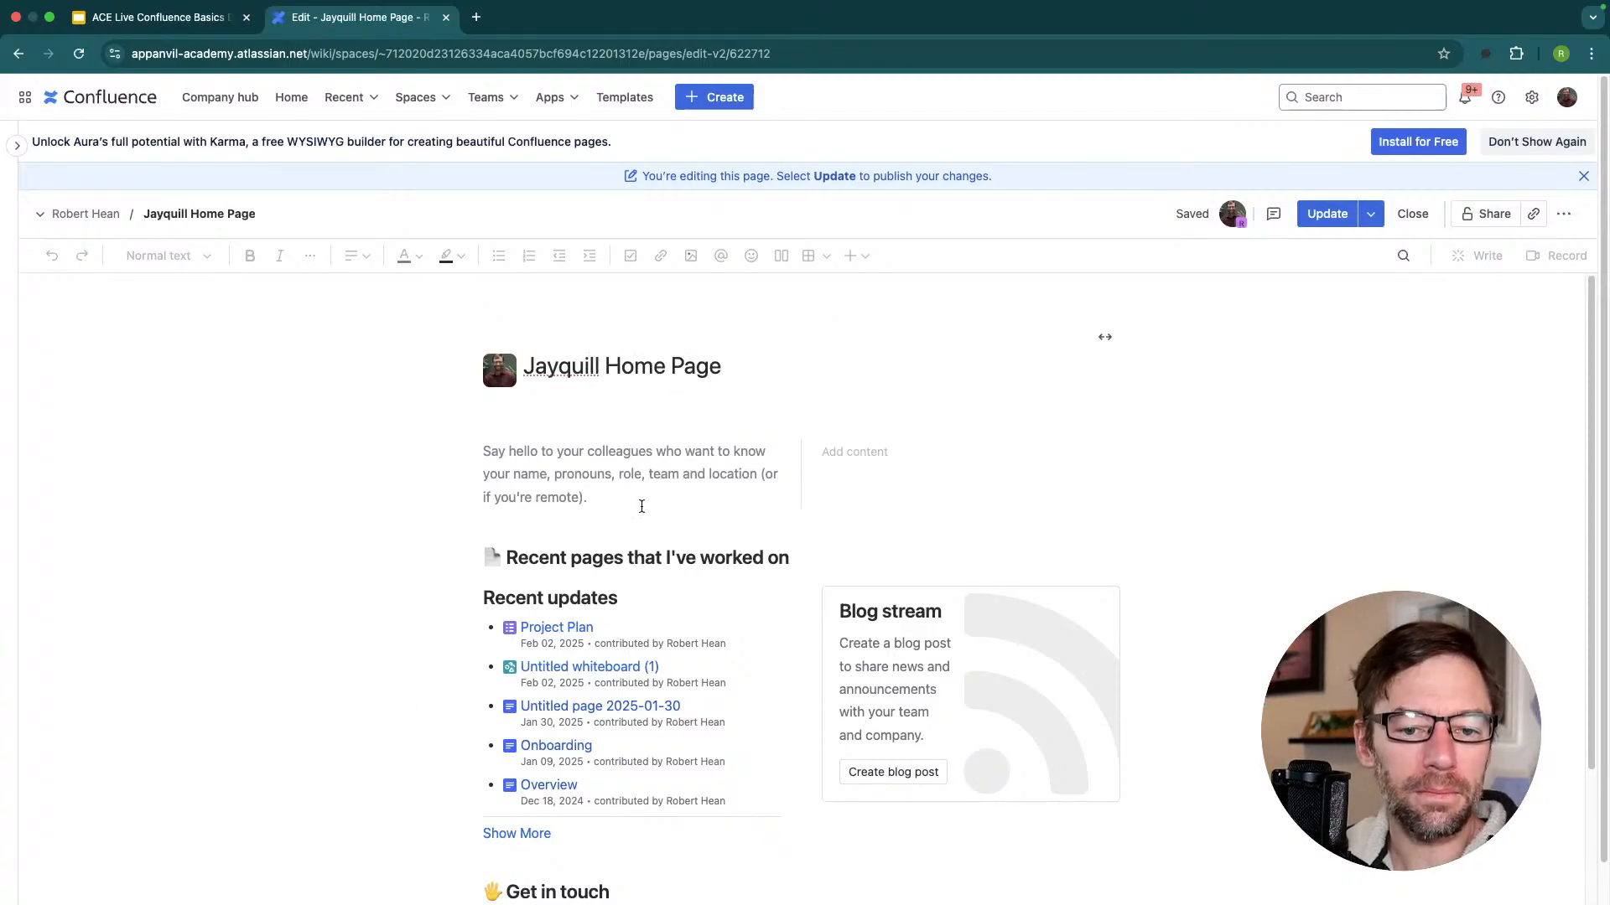
click(595, 460)
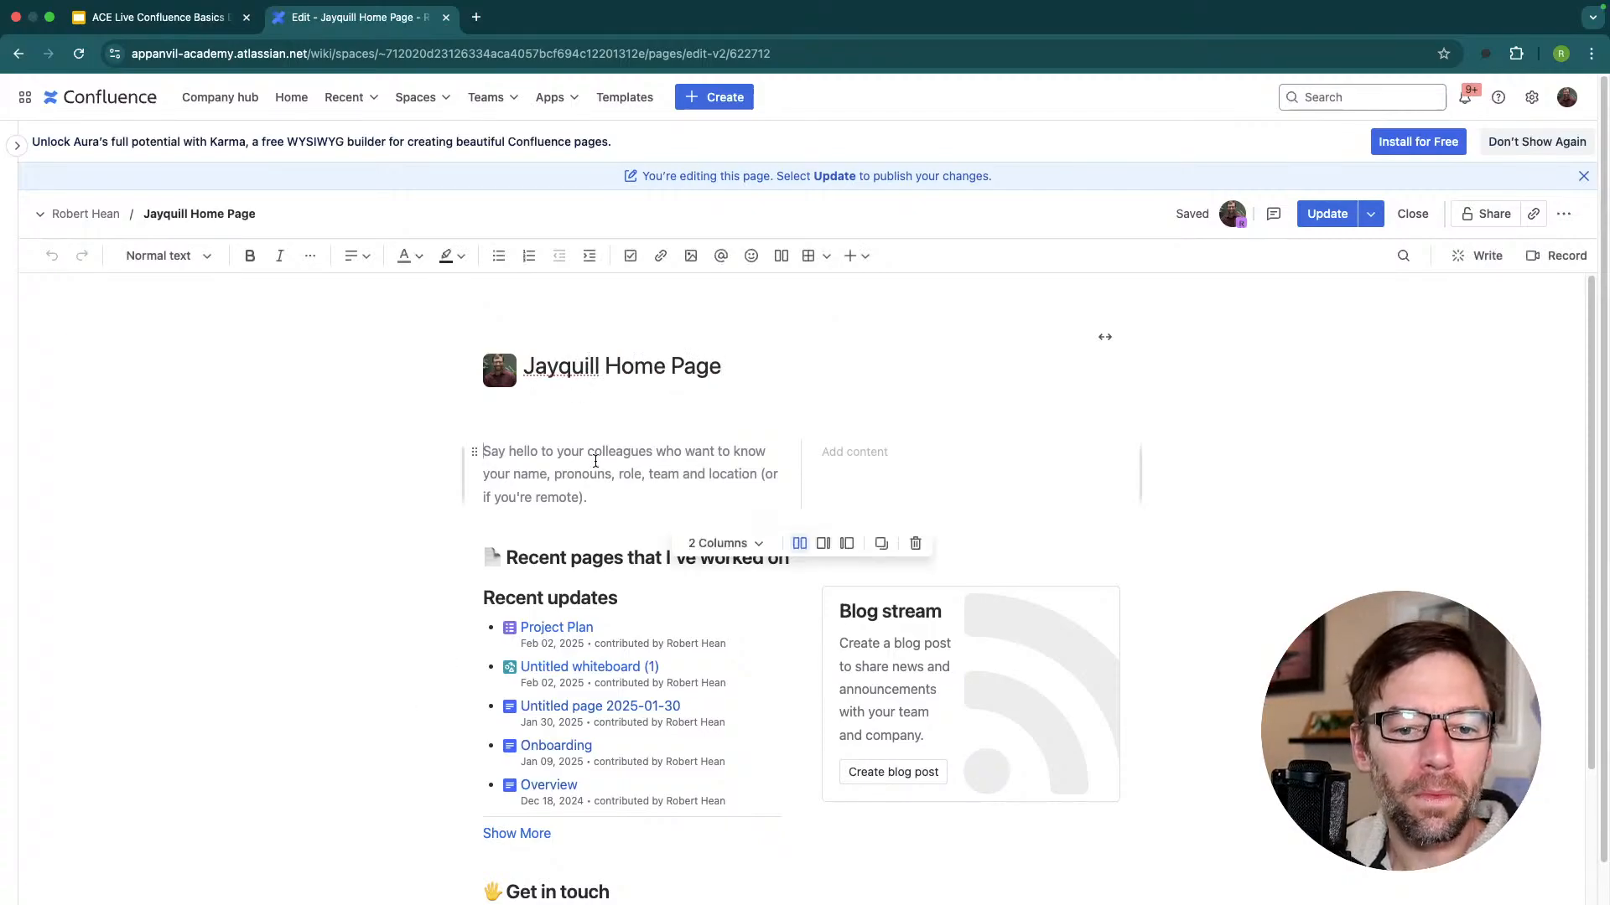
double_click(560, 366)
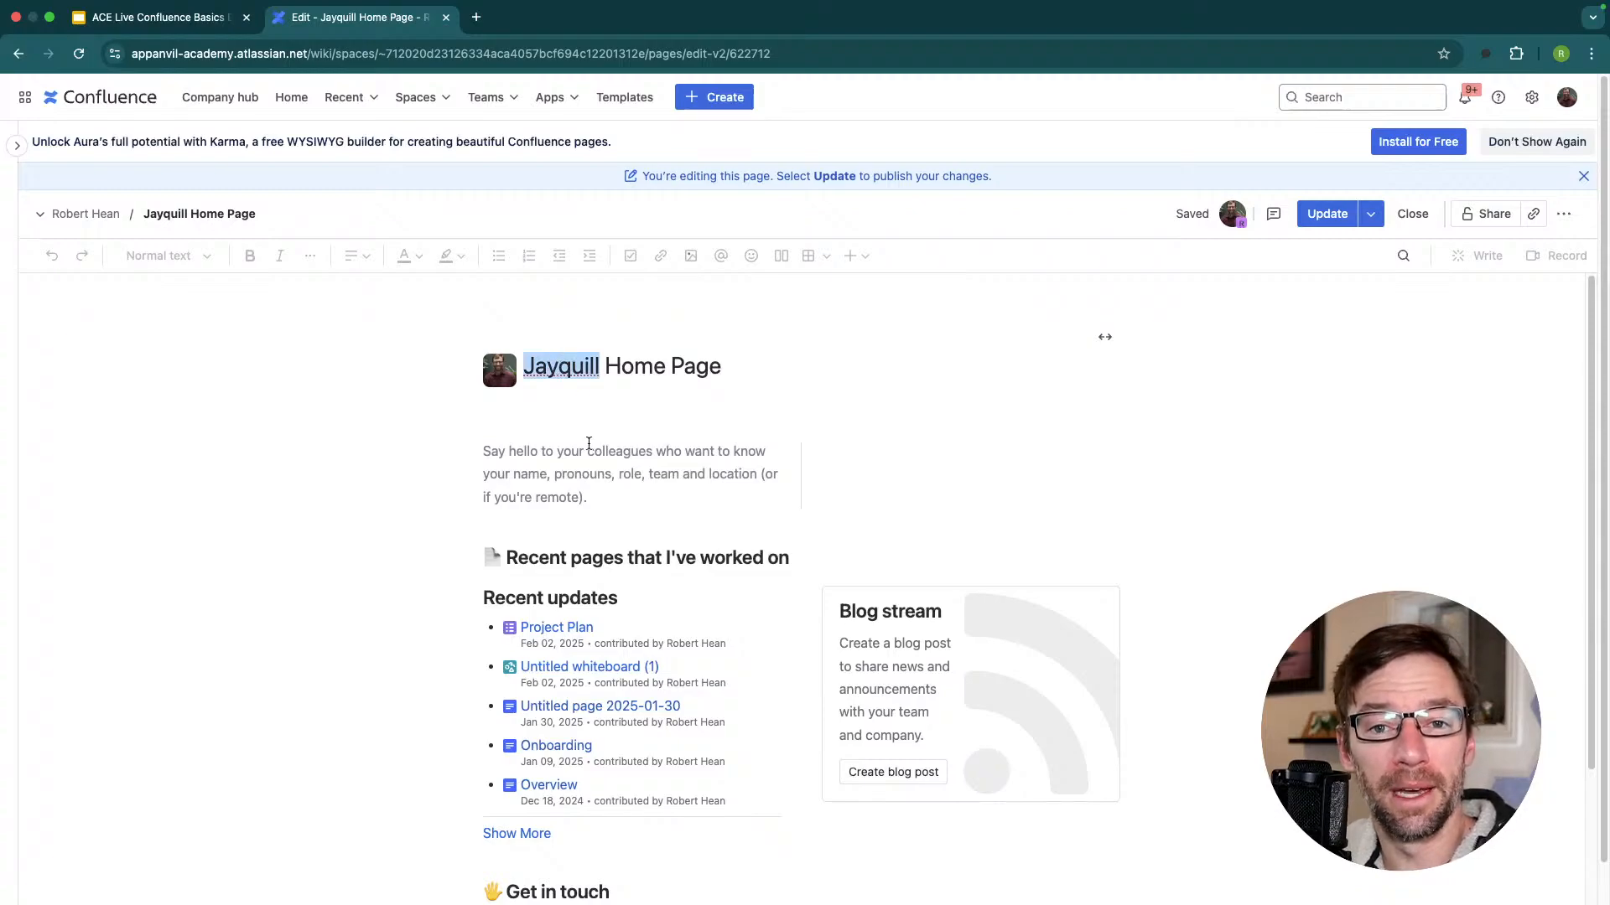
mouse_move(565, 352)
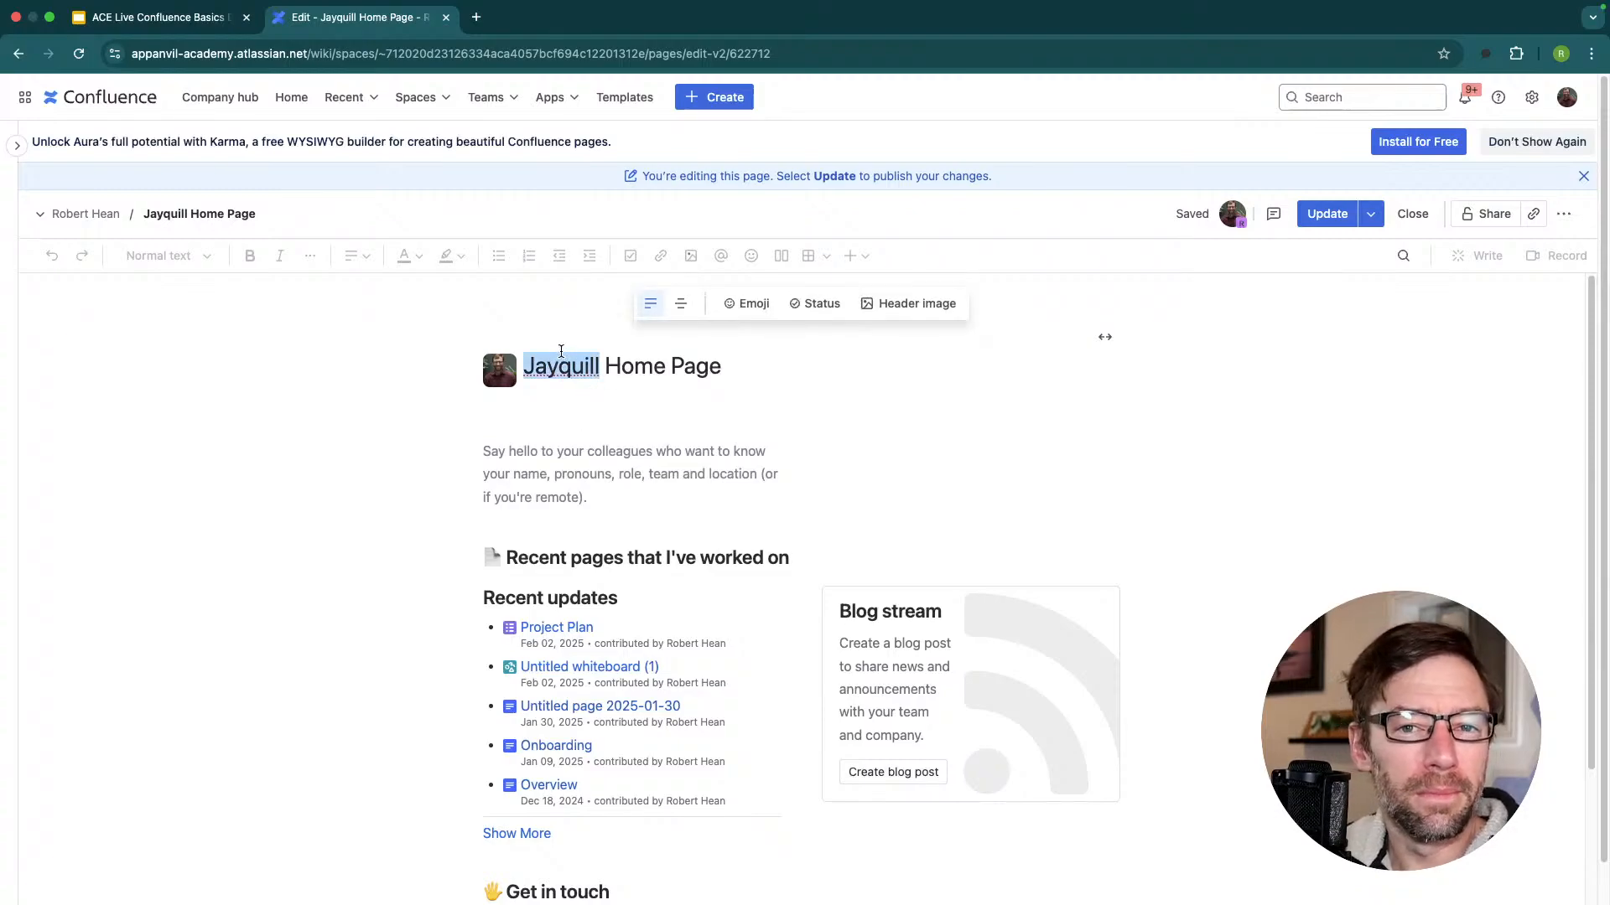
click(654, 482)
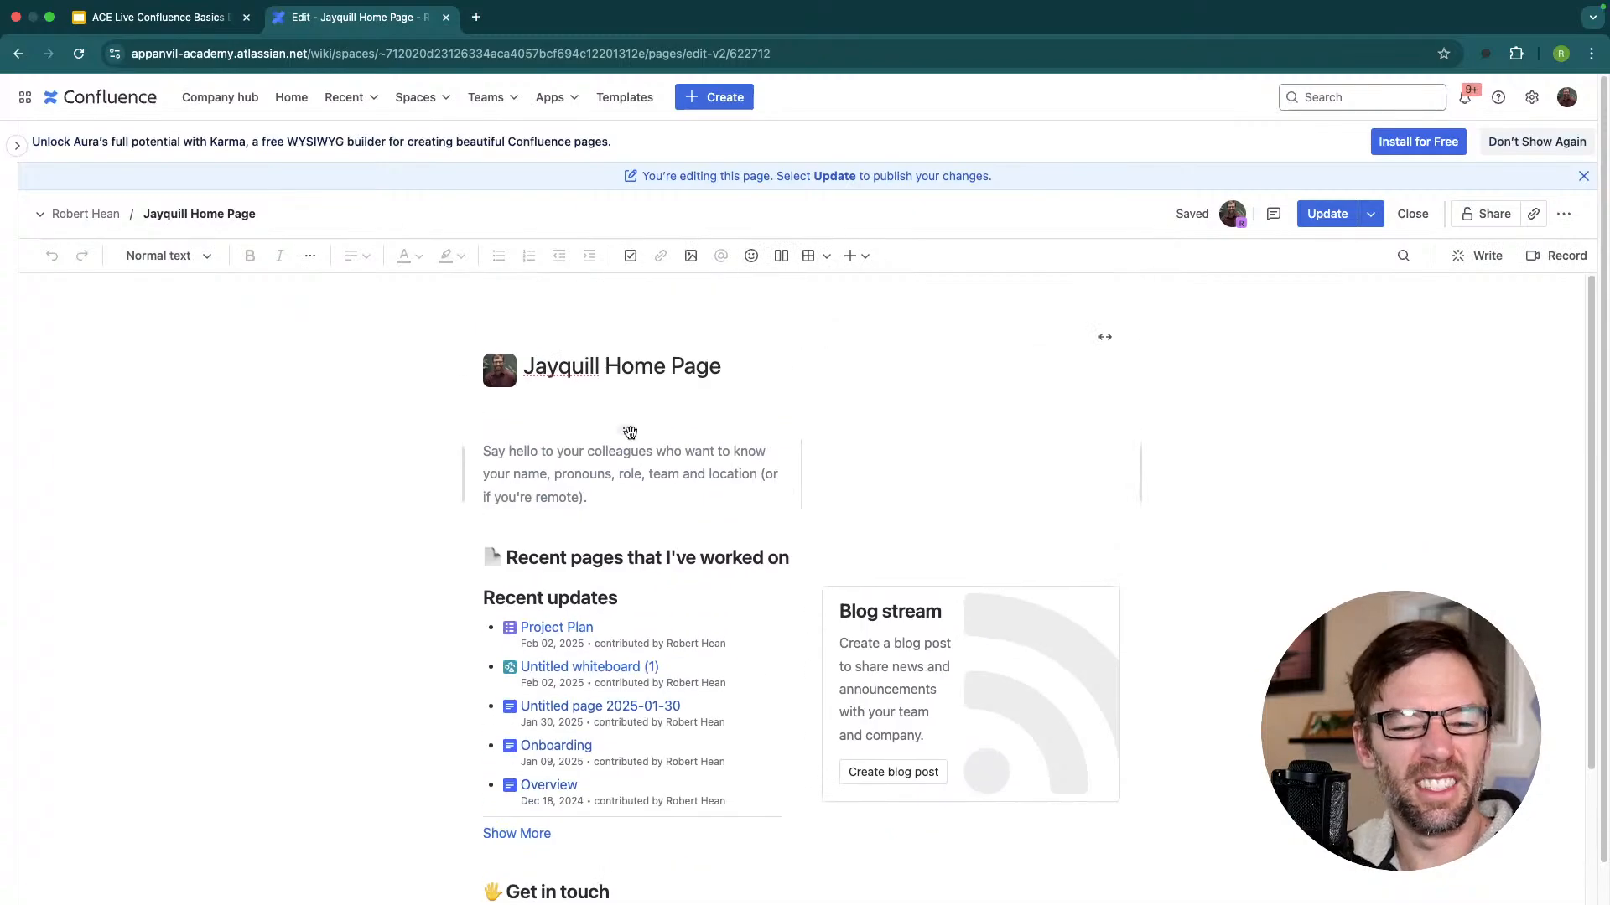
double_click(583, 375)
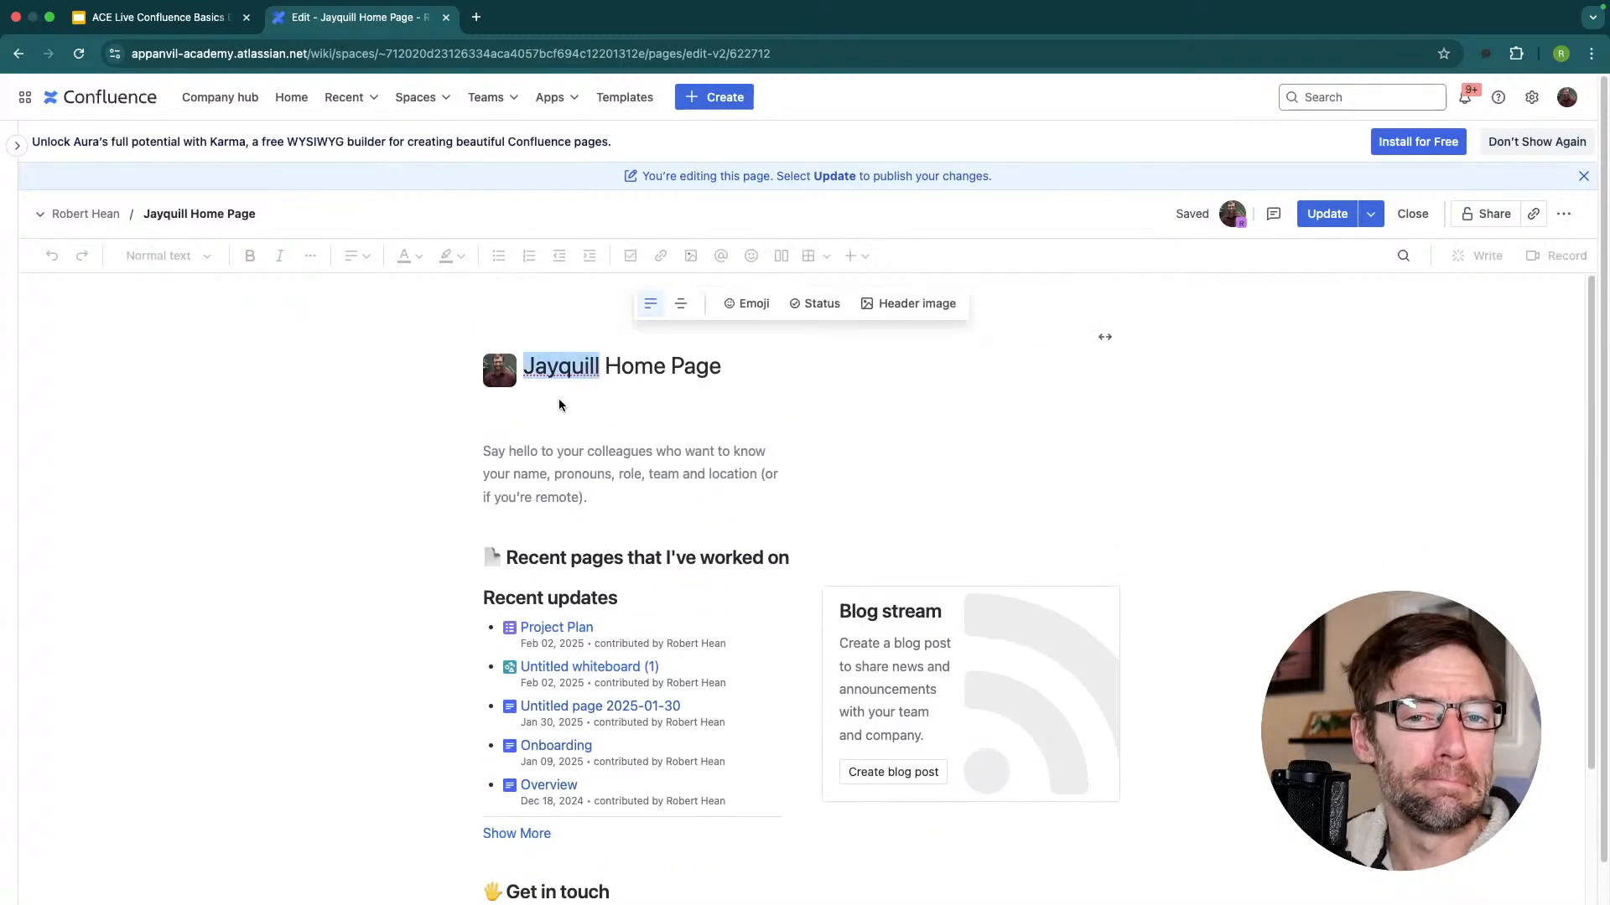
click(567, 445)
scroll(568, 475, down, 1)
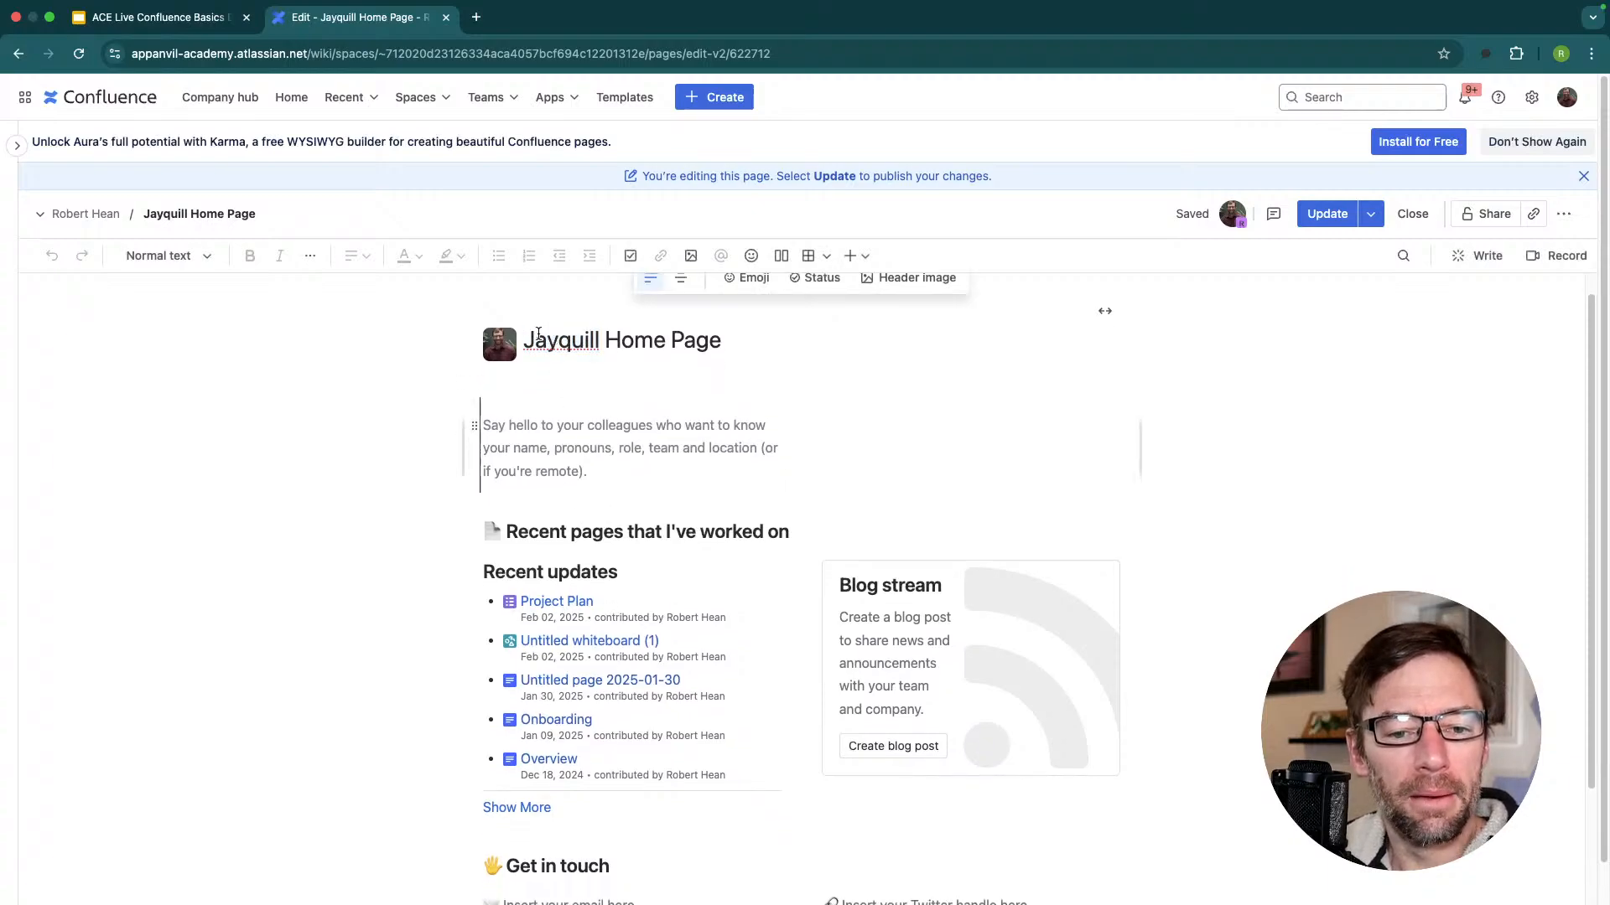
Give the page title a grinning face emoji in place of the profile picture.
drag(522, 340, 765, 339)
scroll(779, 337, up, 1)
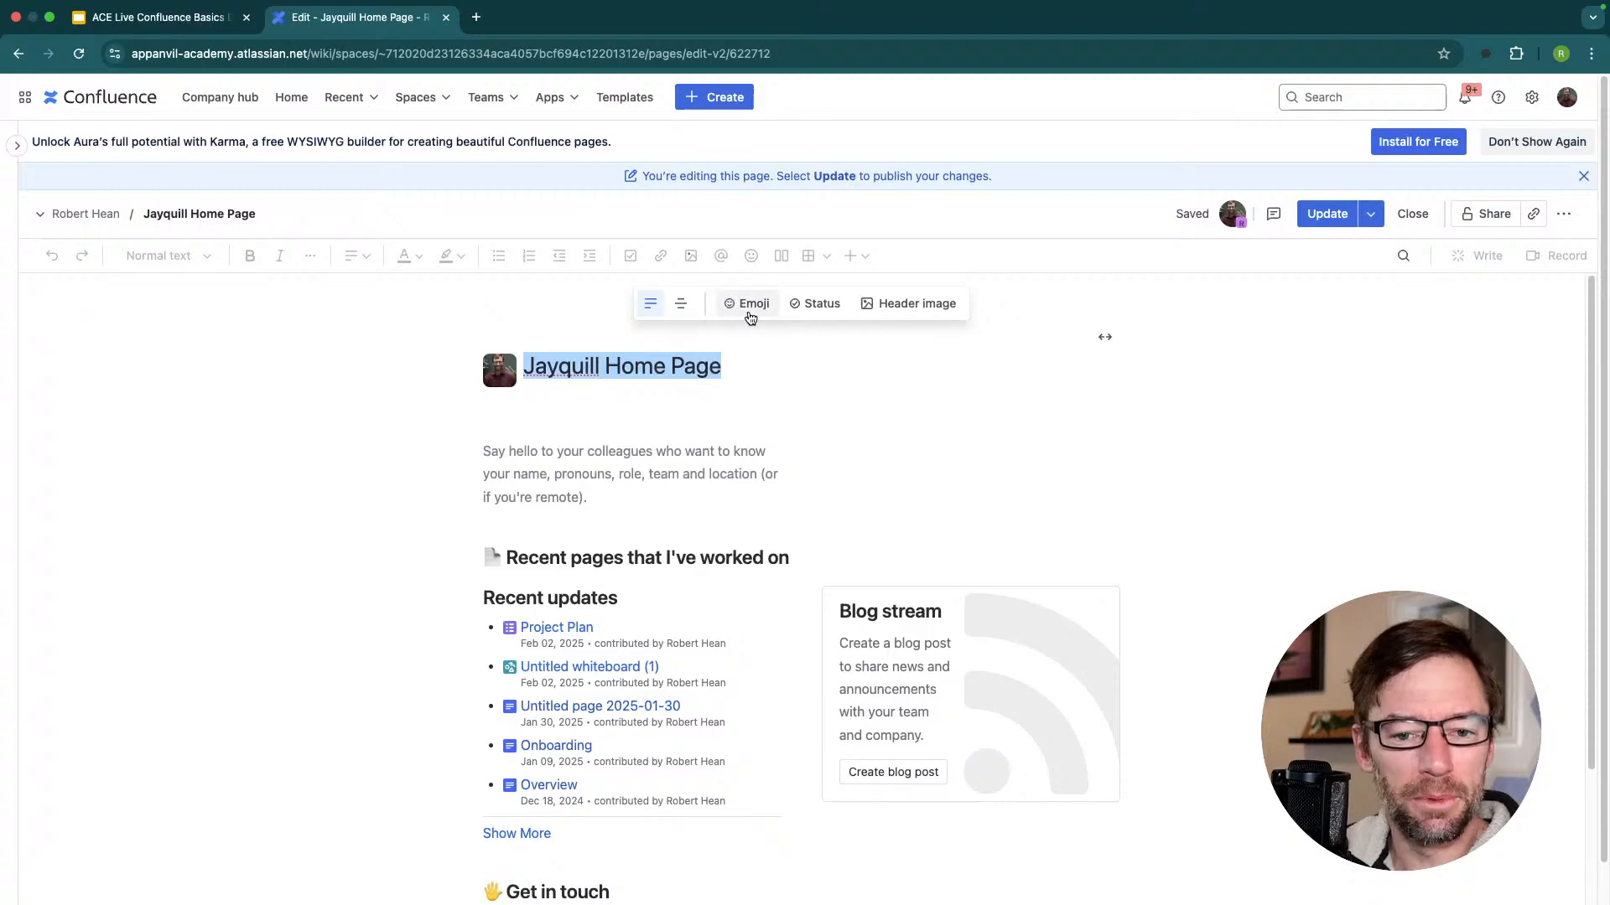
click(742, 303)
click(737, 442)
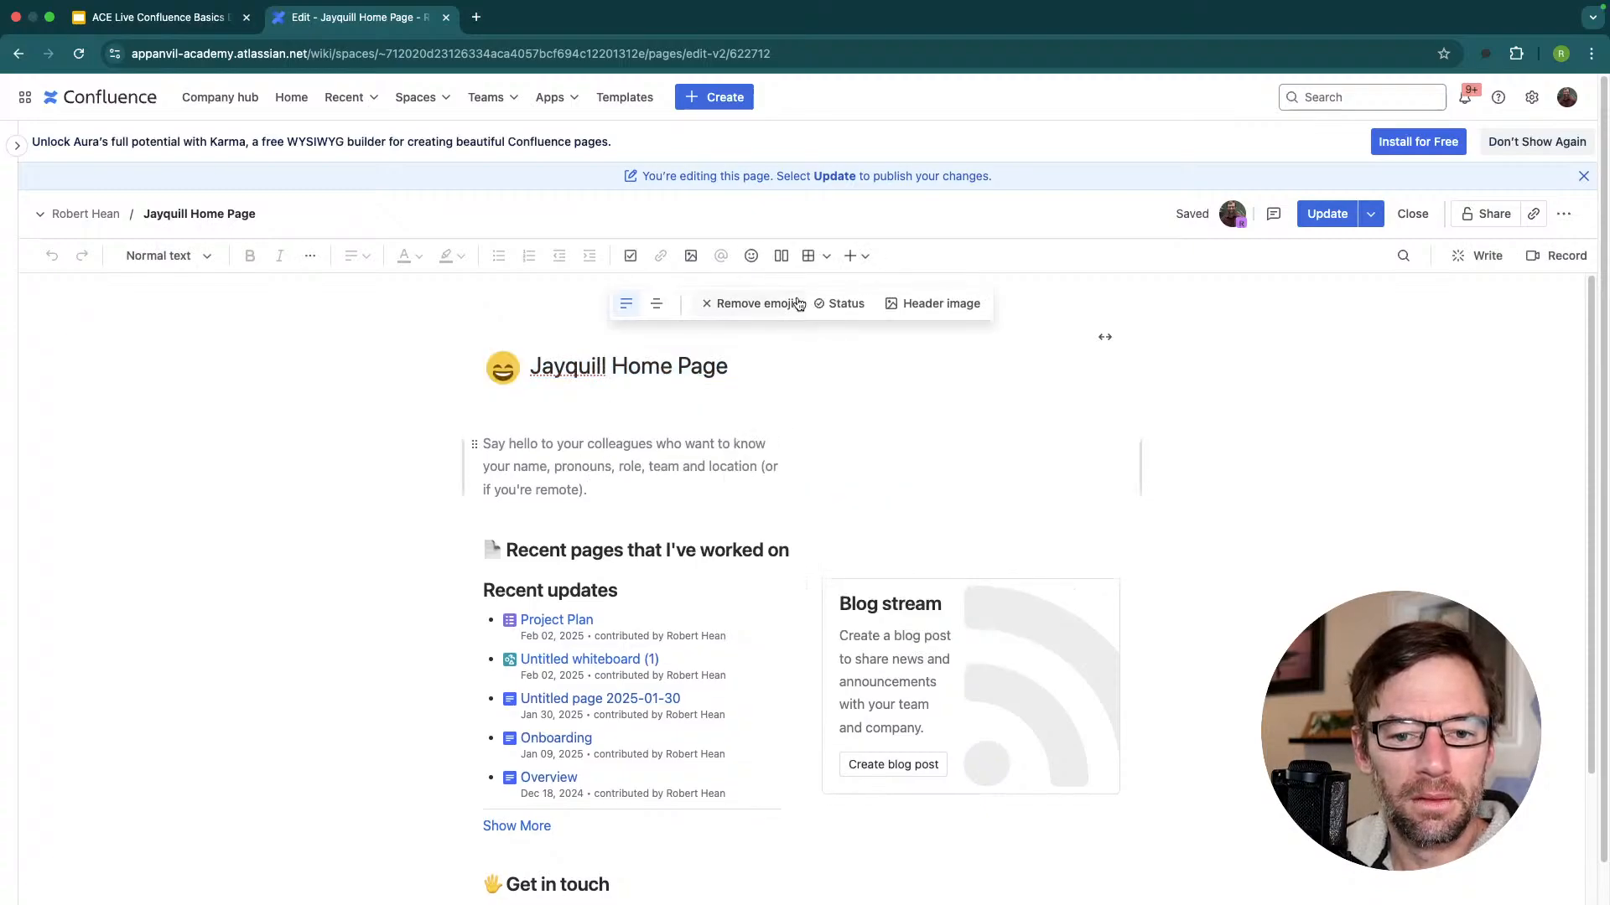
Set the page status to Rough draft, change it to Ready for review, and return to the page body.
click(841, 303)
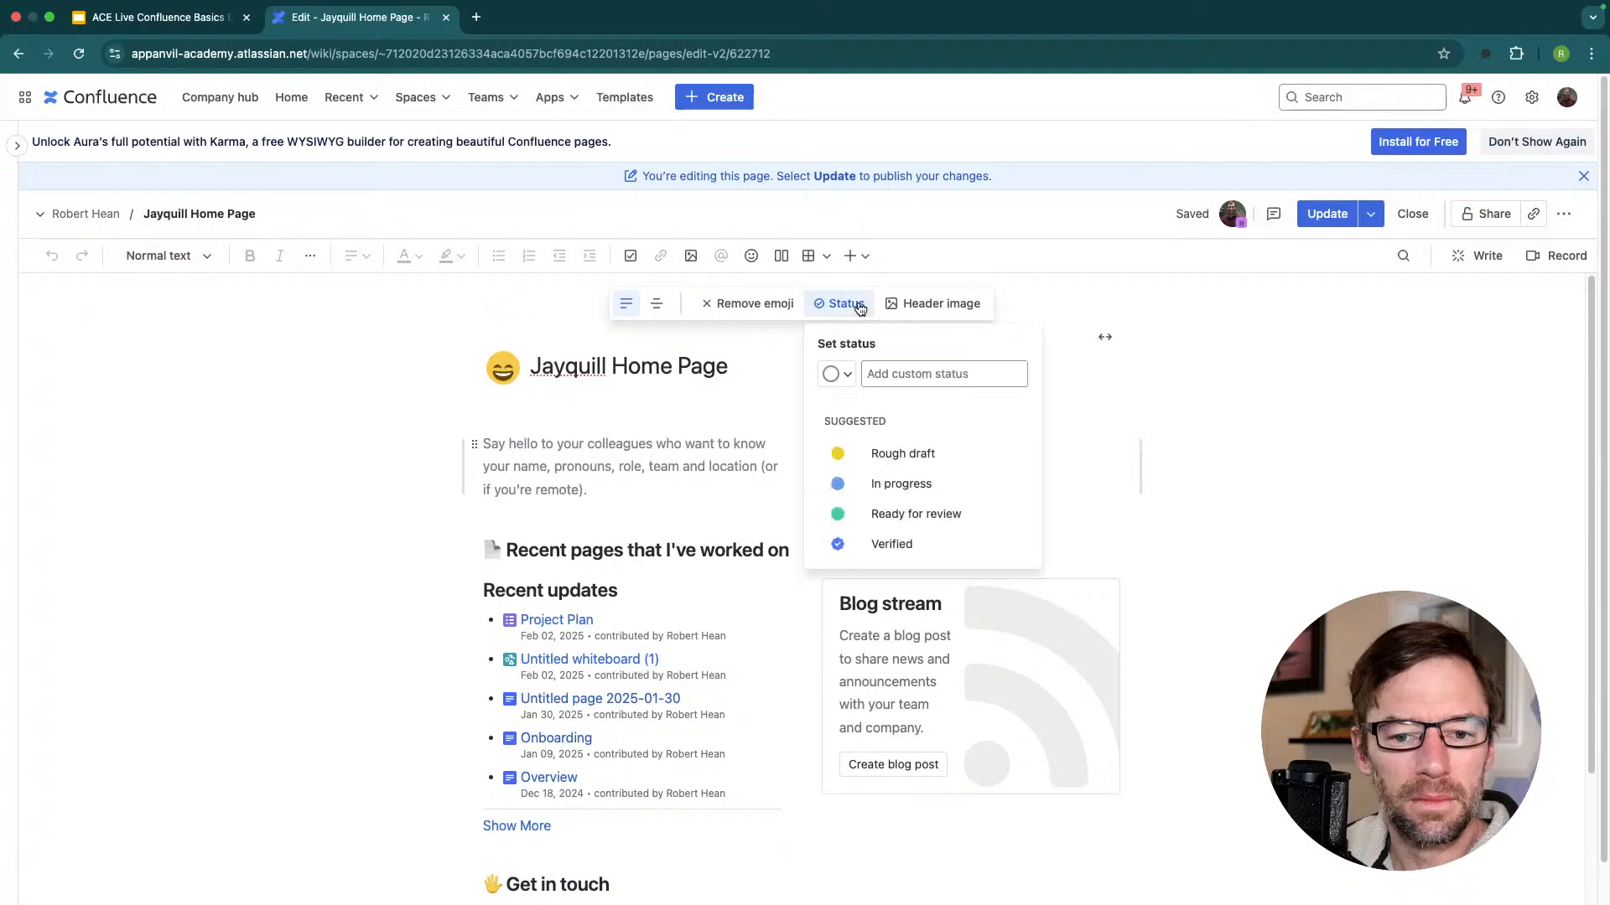
click(872, 454)
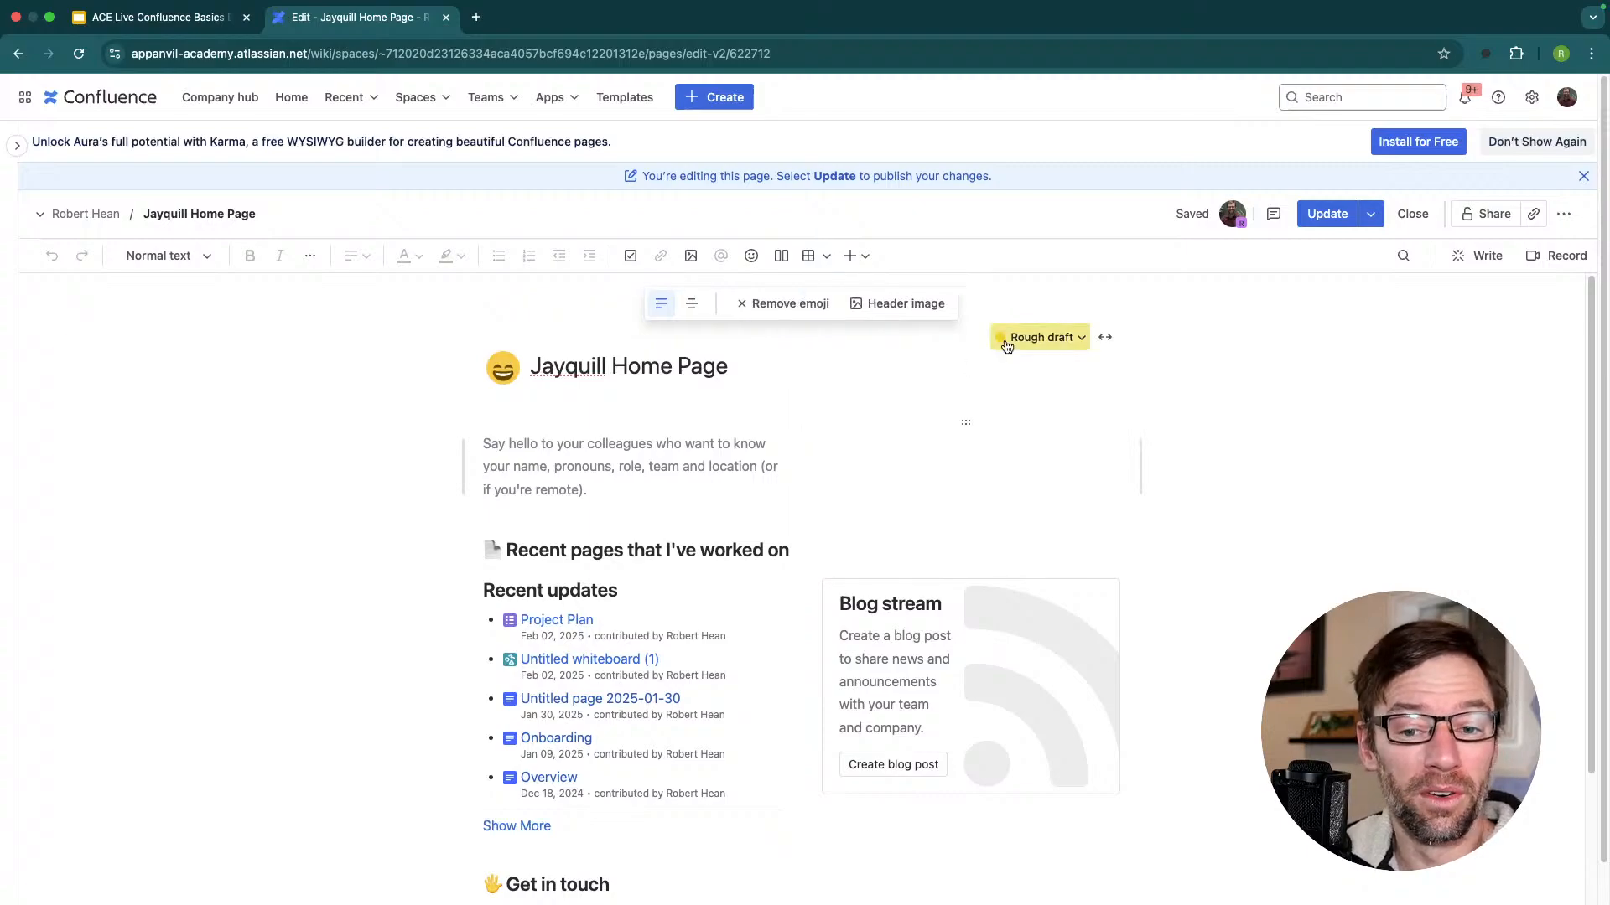
click(1065, 339)
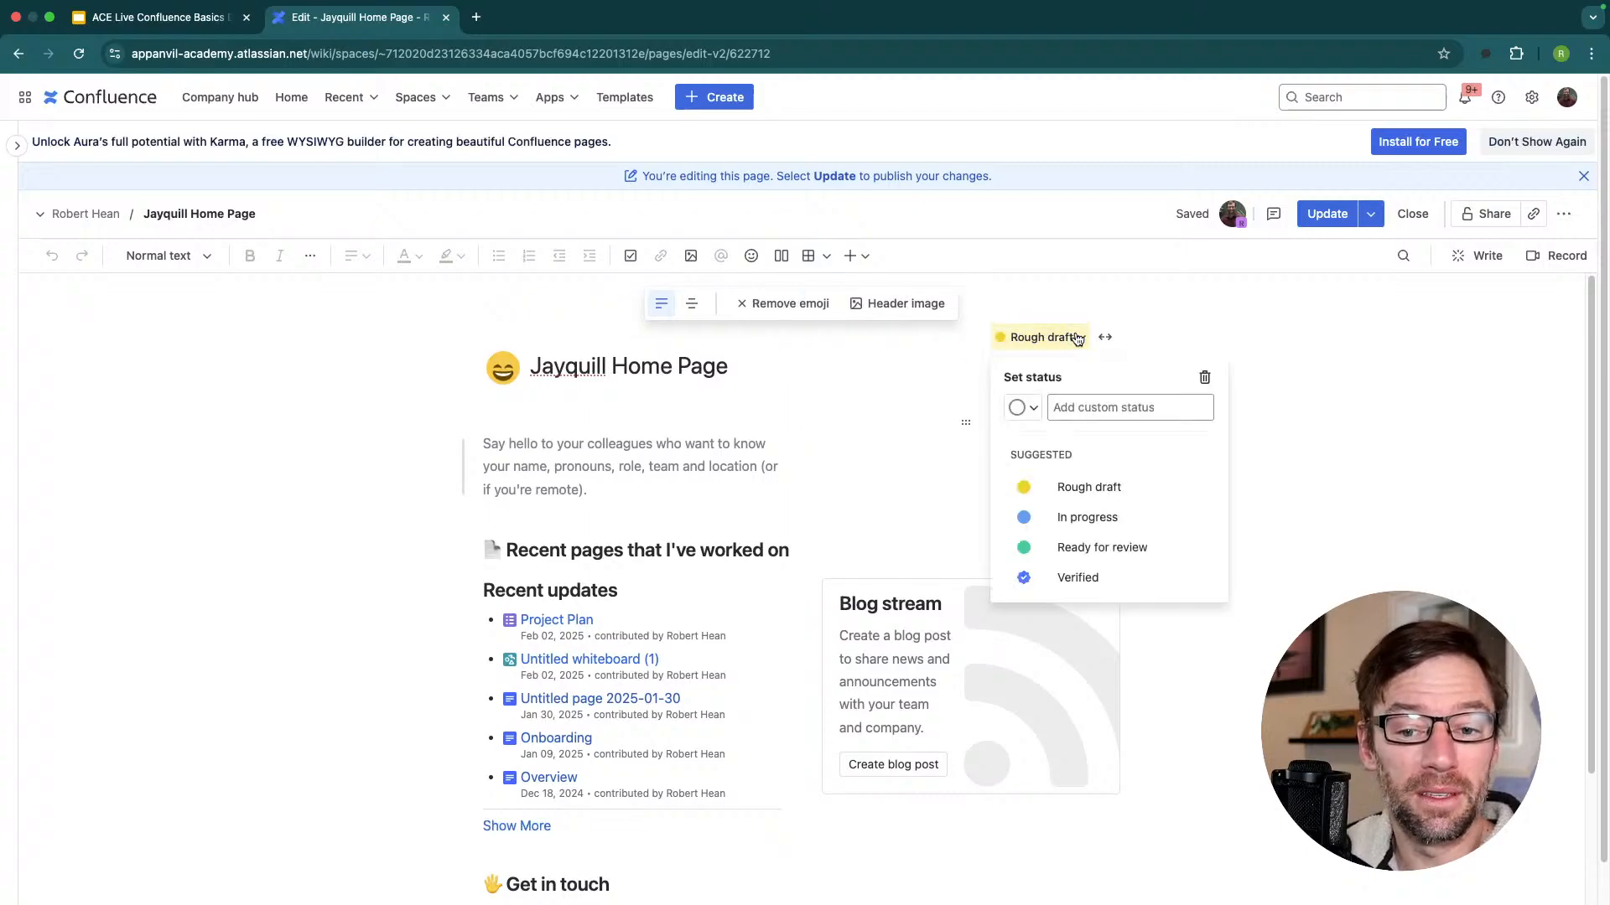
click(1140, 547)
click(1031, 337)
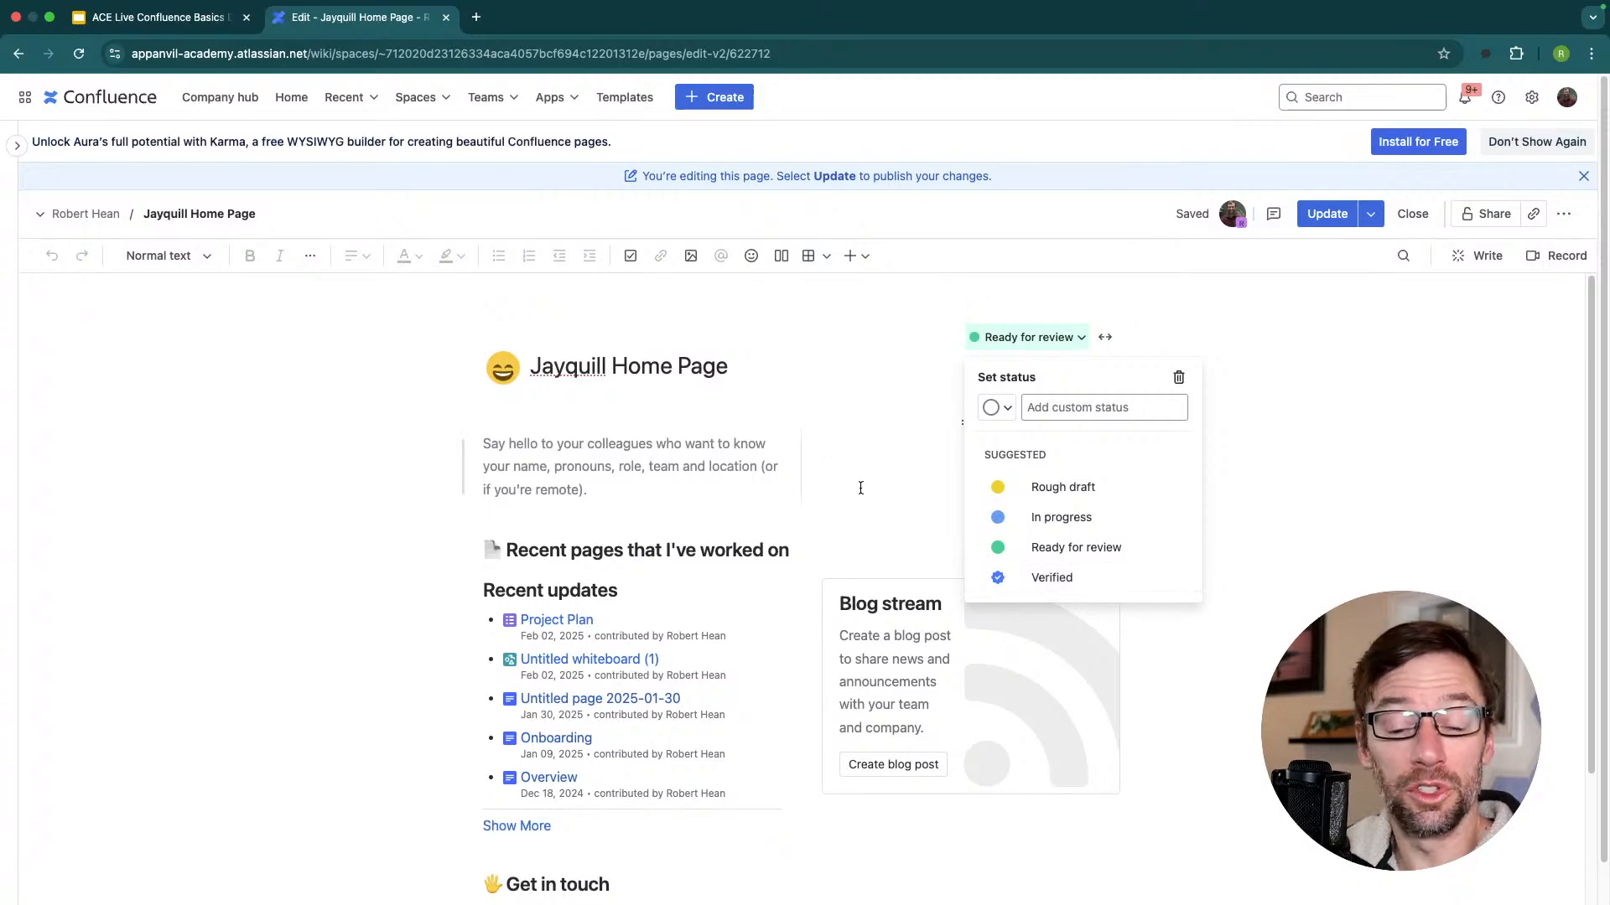
click(740, 467)
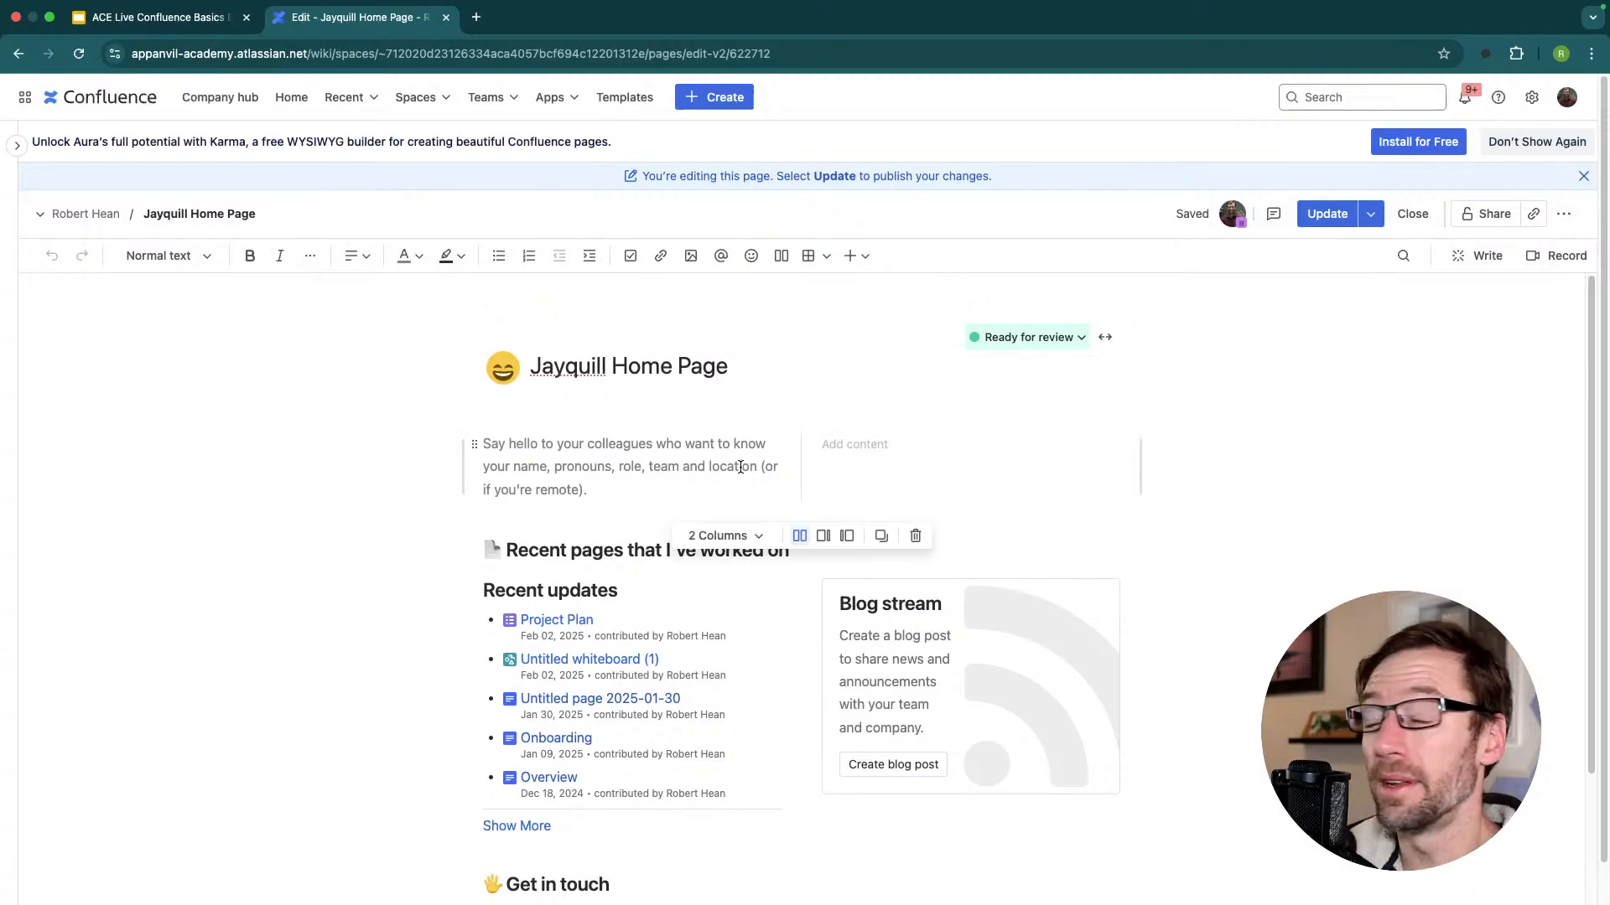
Set the page status to In progress.
click(1030, 337)
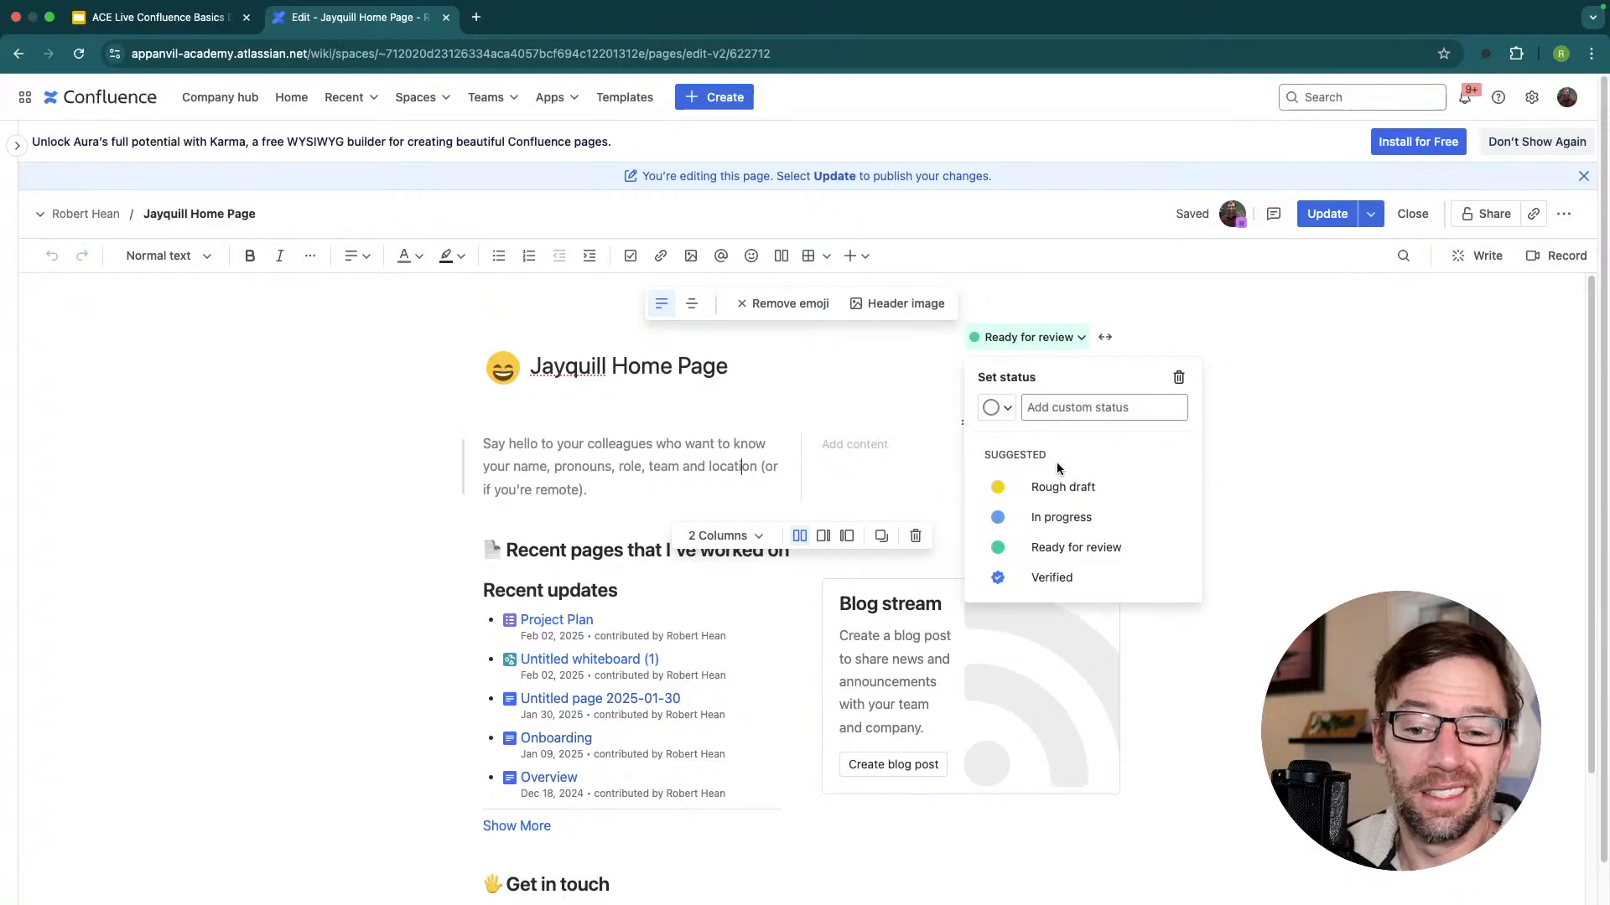
click(1058, 517)
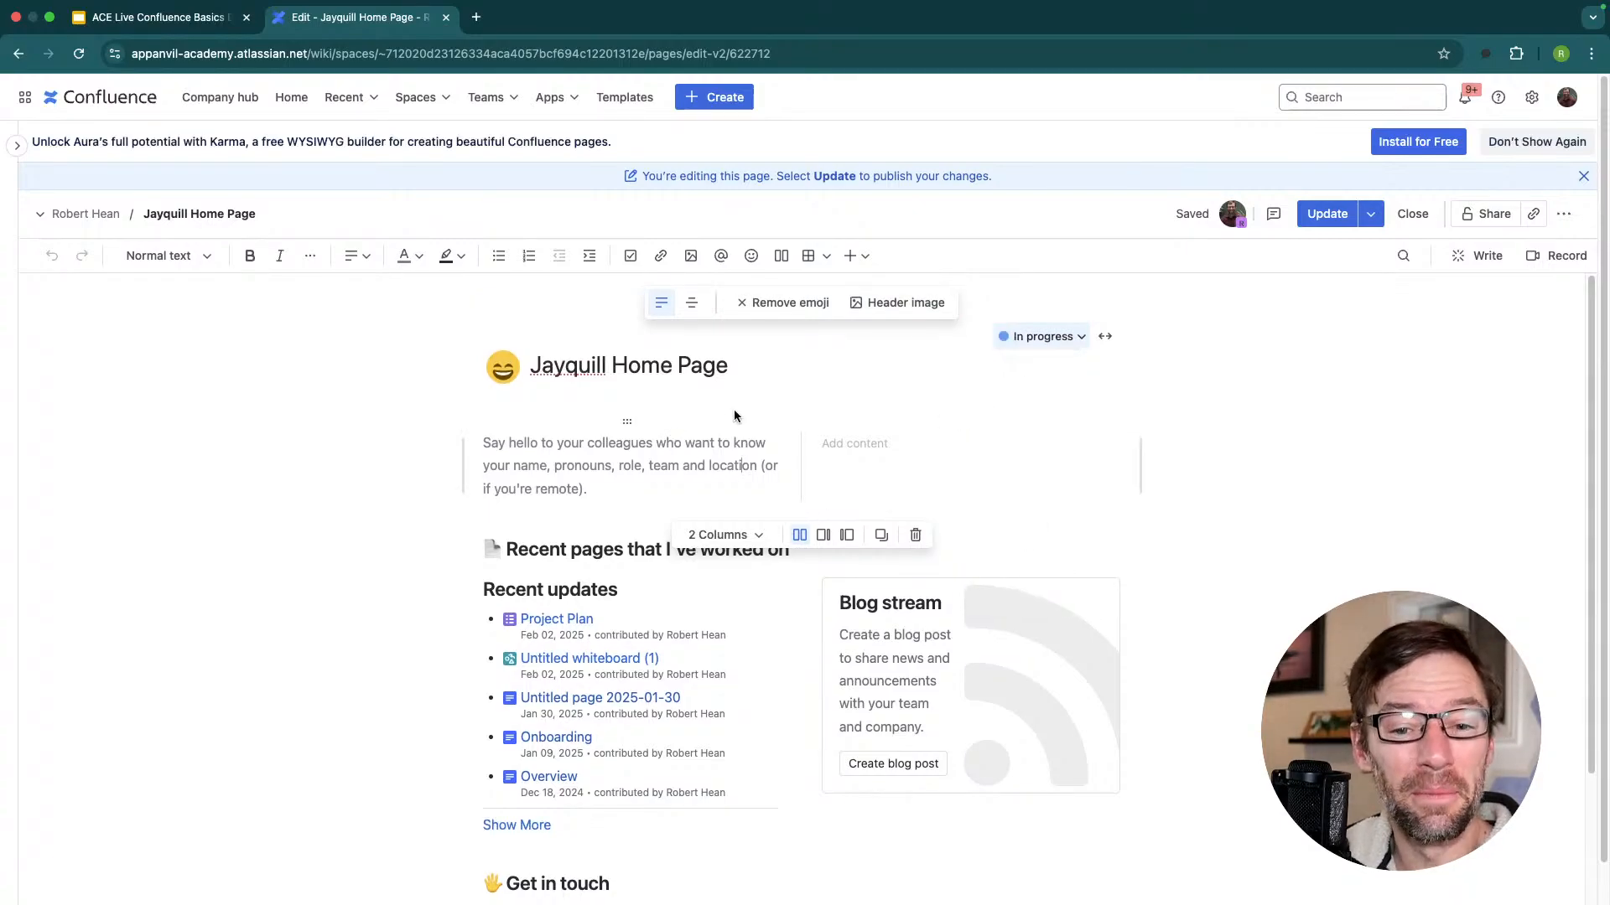
scroll(735, 413, down, 3)
scroll(735, 413, up, 3)
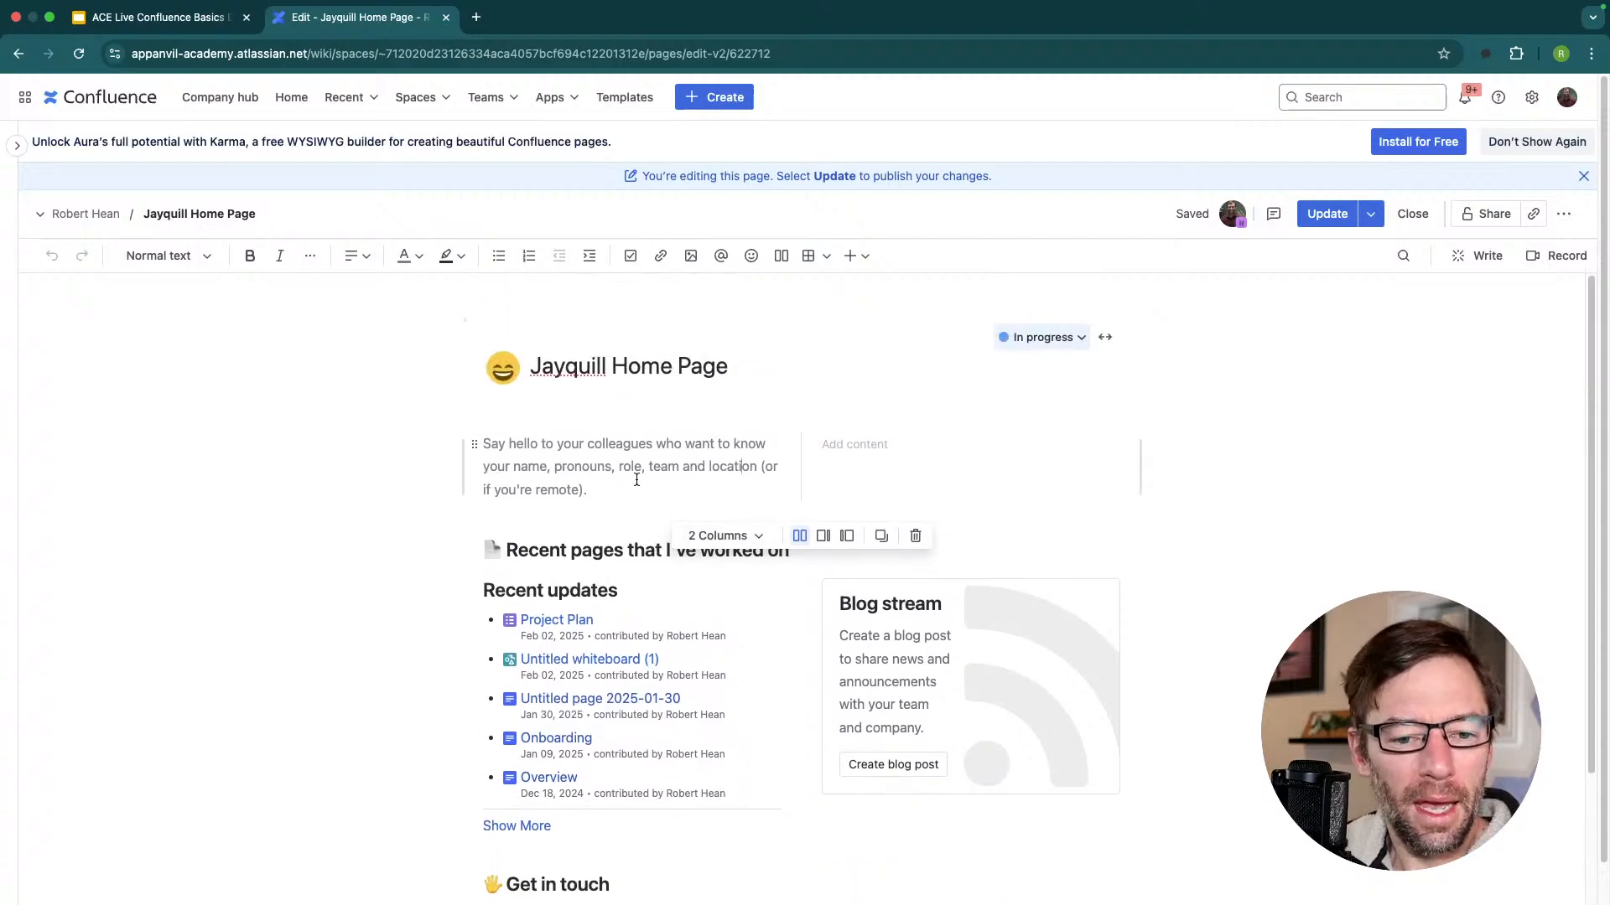
Replace the placeholder greeting text in the first column with "Hi colleagues".
scroll(654, 570, down, 3)
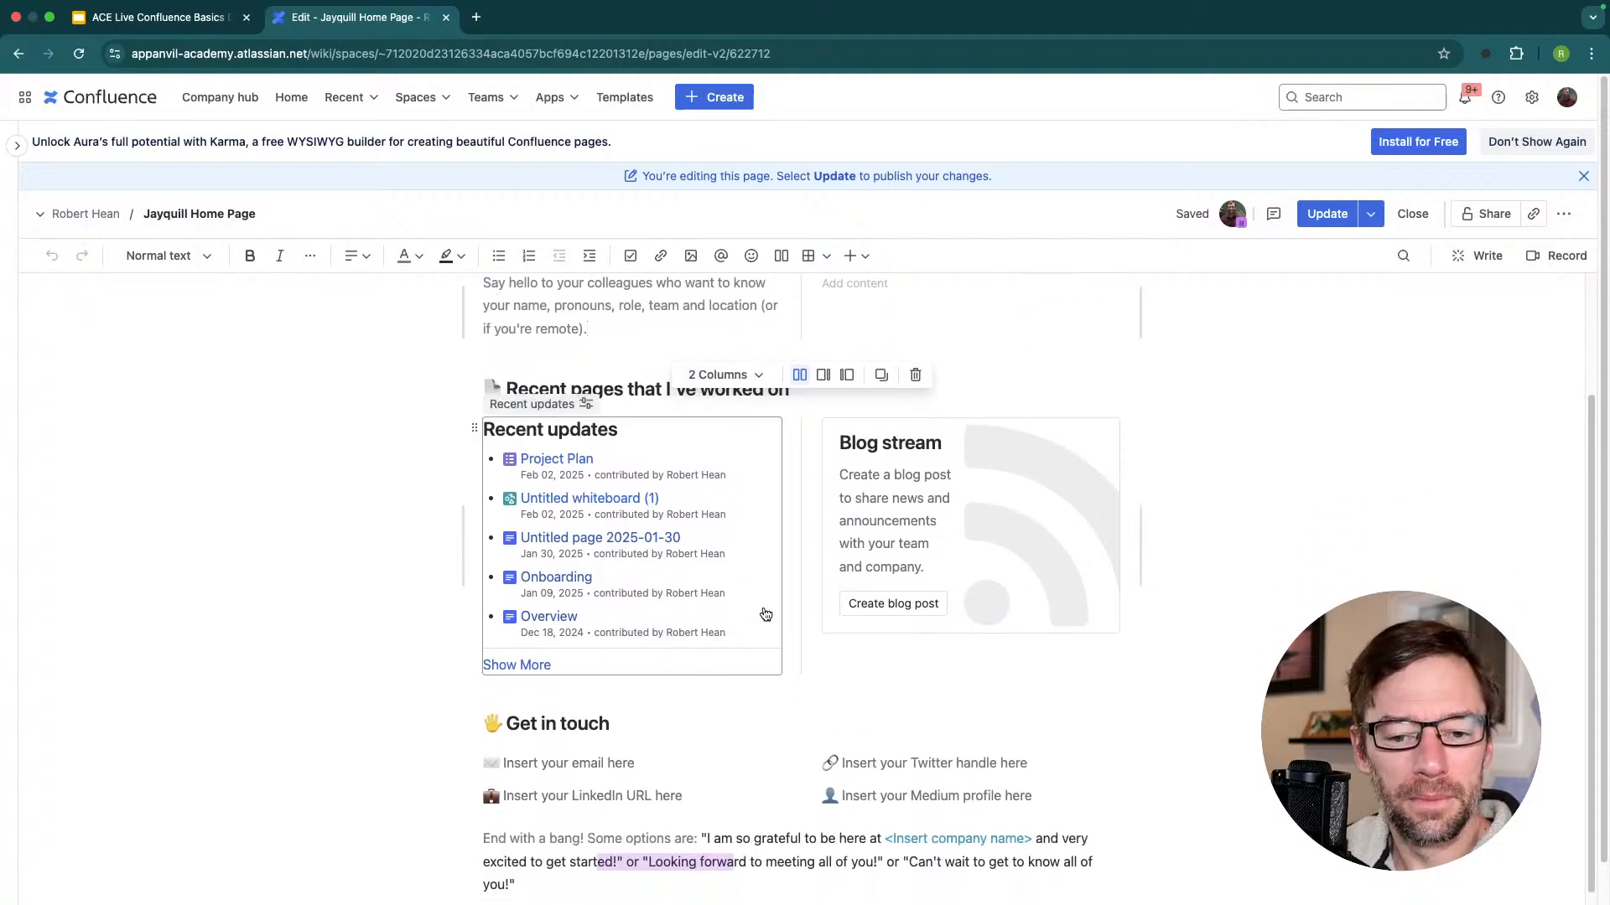
scroll(772, 573, up, 3)
drag(673, 493, 435, 429)
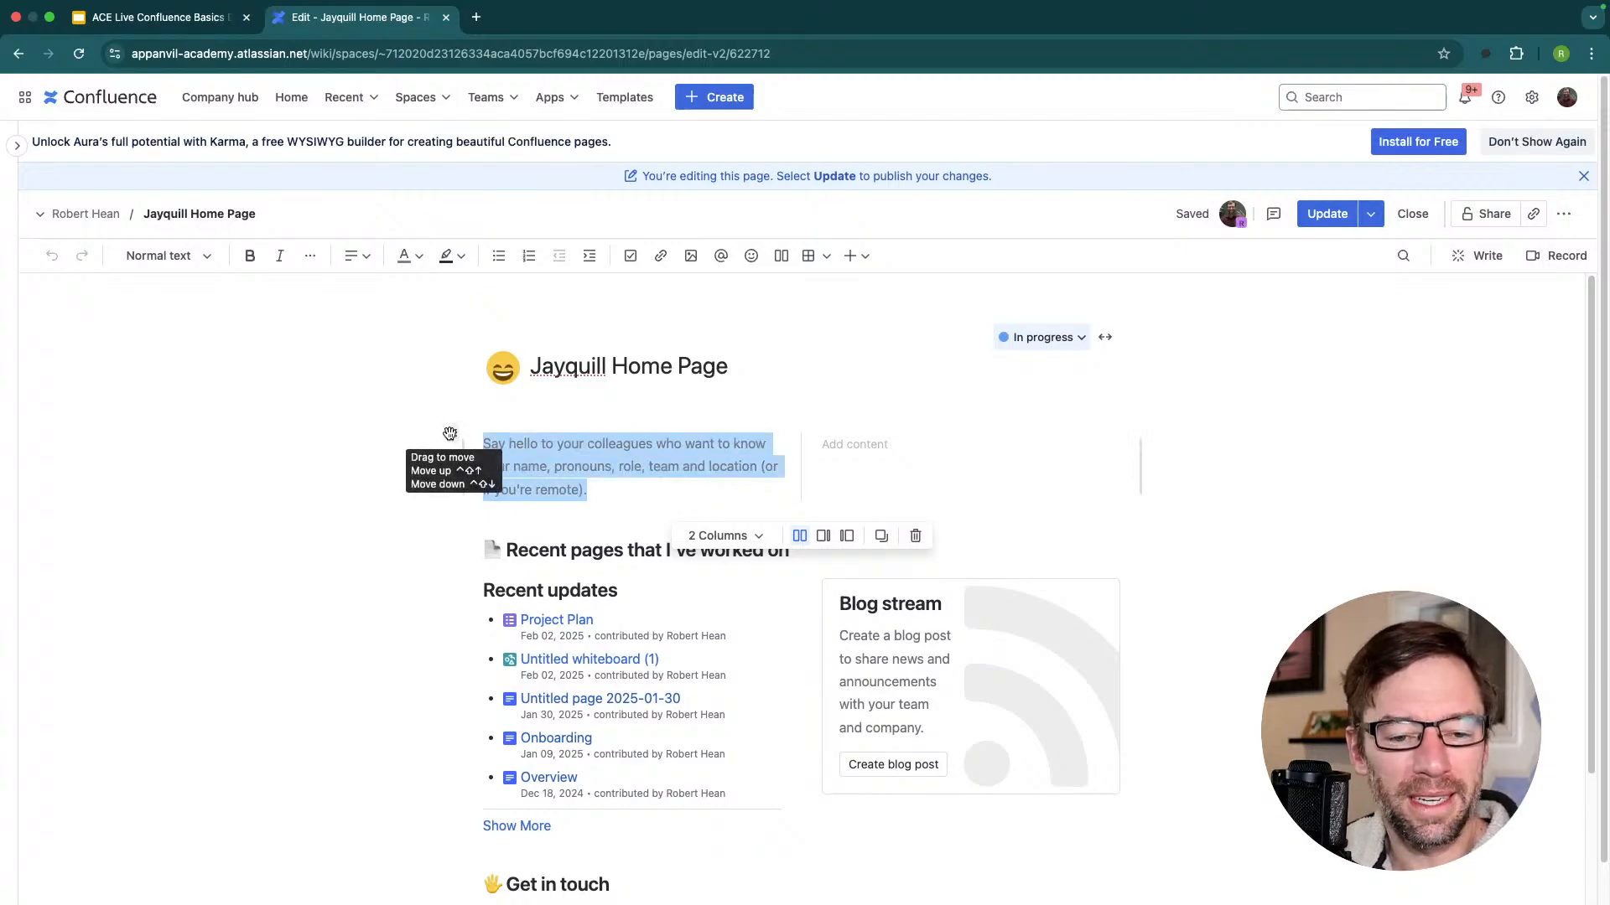
click(644, 511)
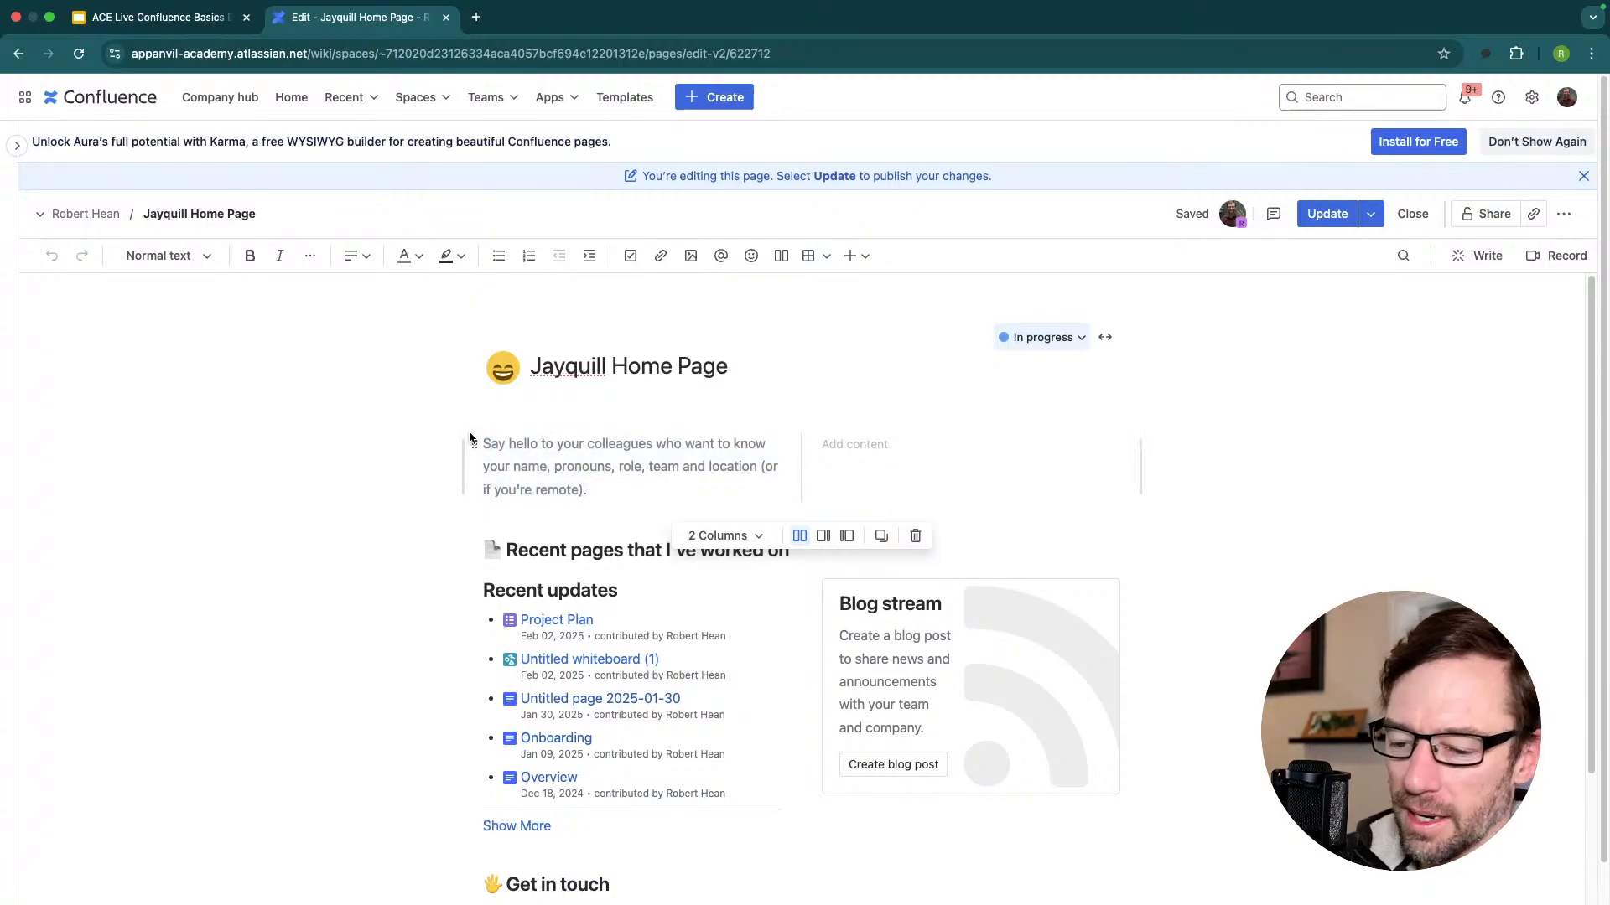
drag(615, 495, 491, 444)
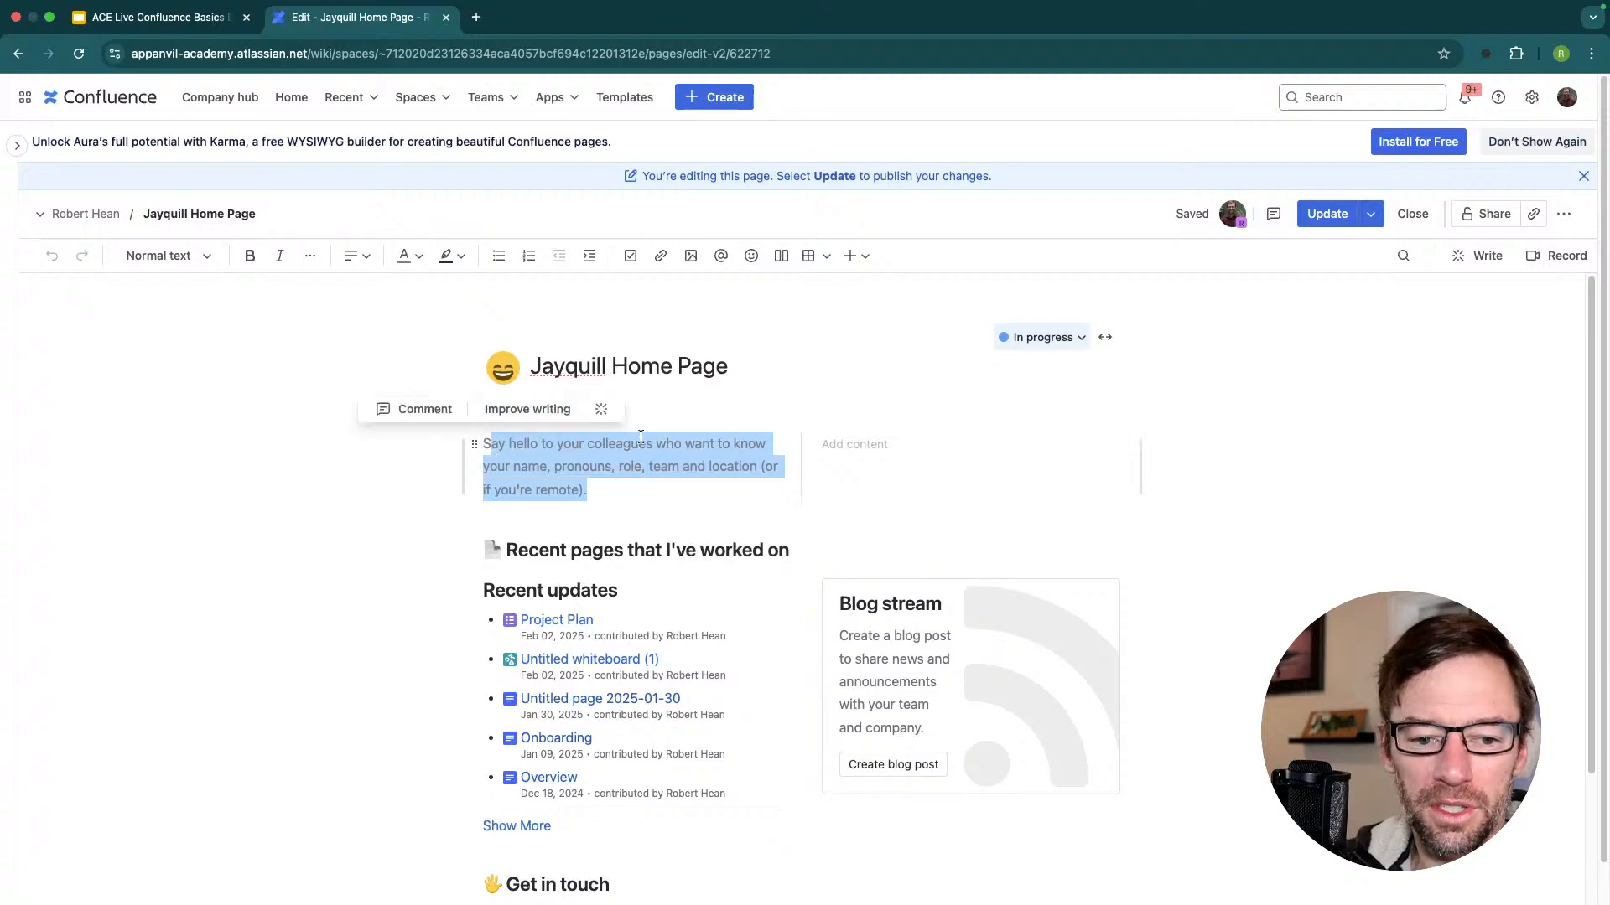
key(BackSpace)
text(Hi colleagues)
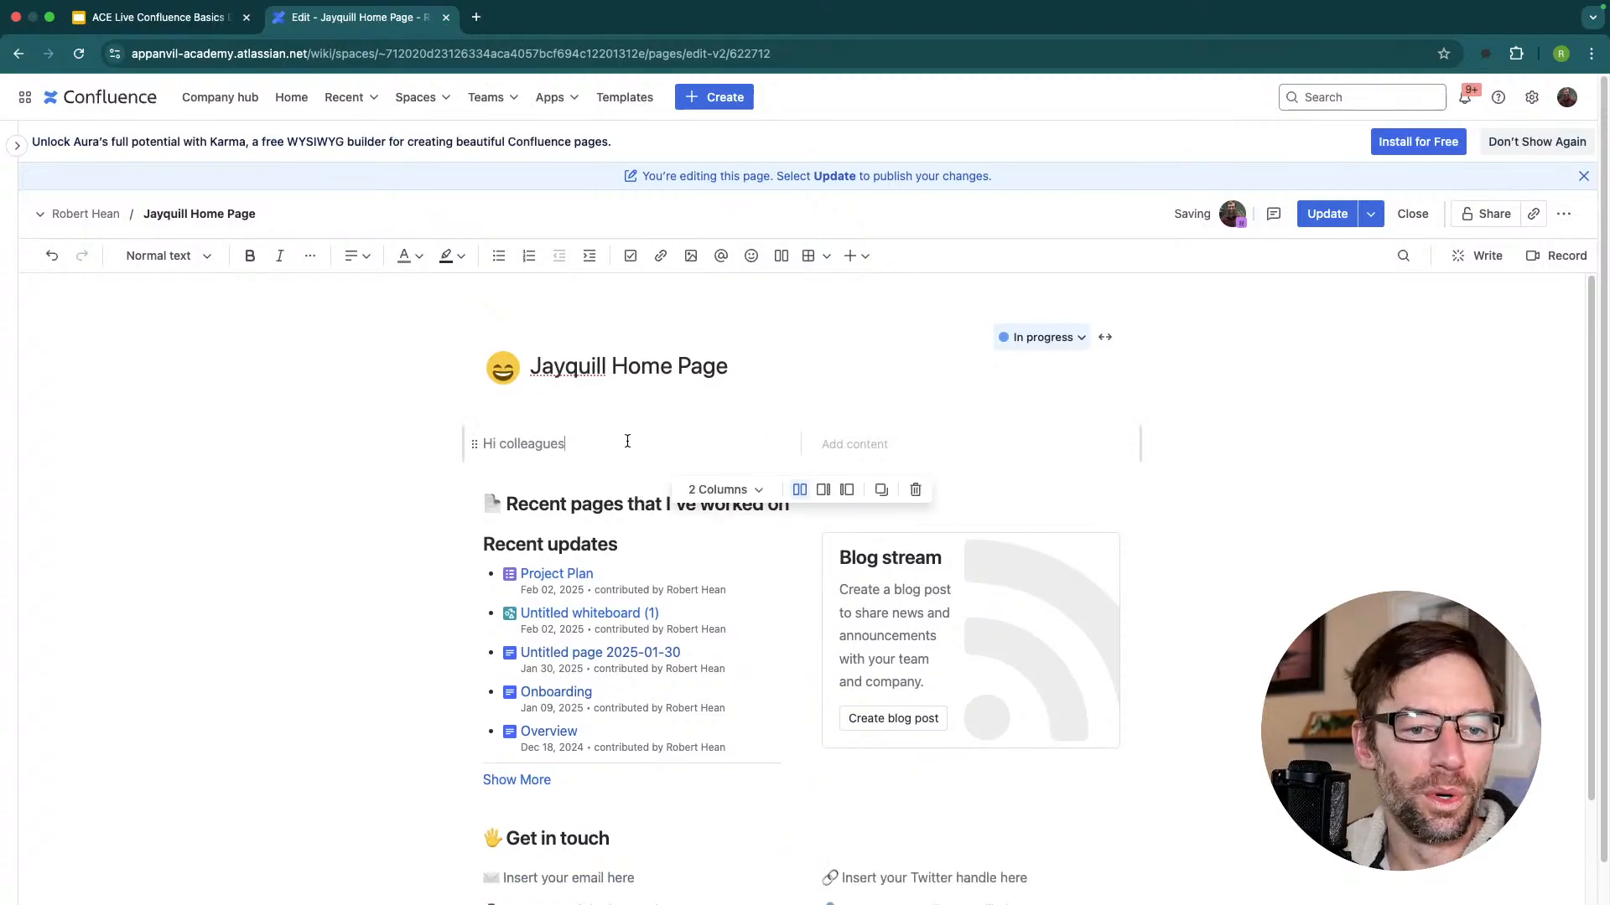
Add an inline comment to "Hi colleagues" that mentions a teammate followed by "- hi!", and save it.
drag(626, 442, 457, 445)
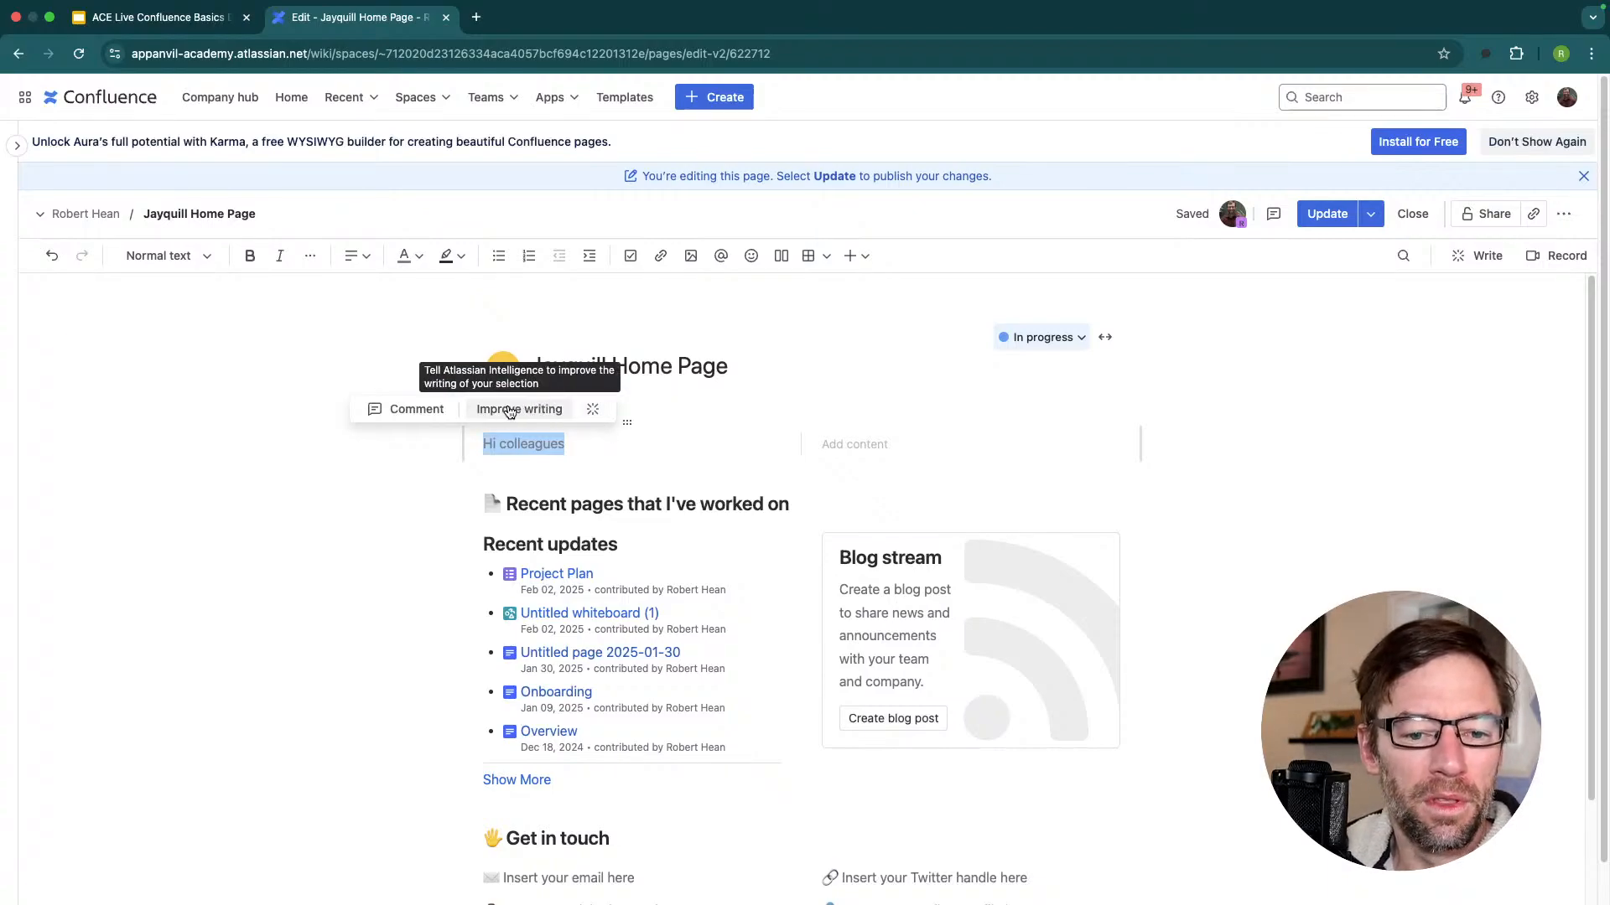
click(393, 411)
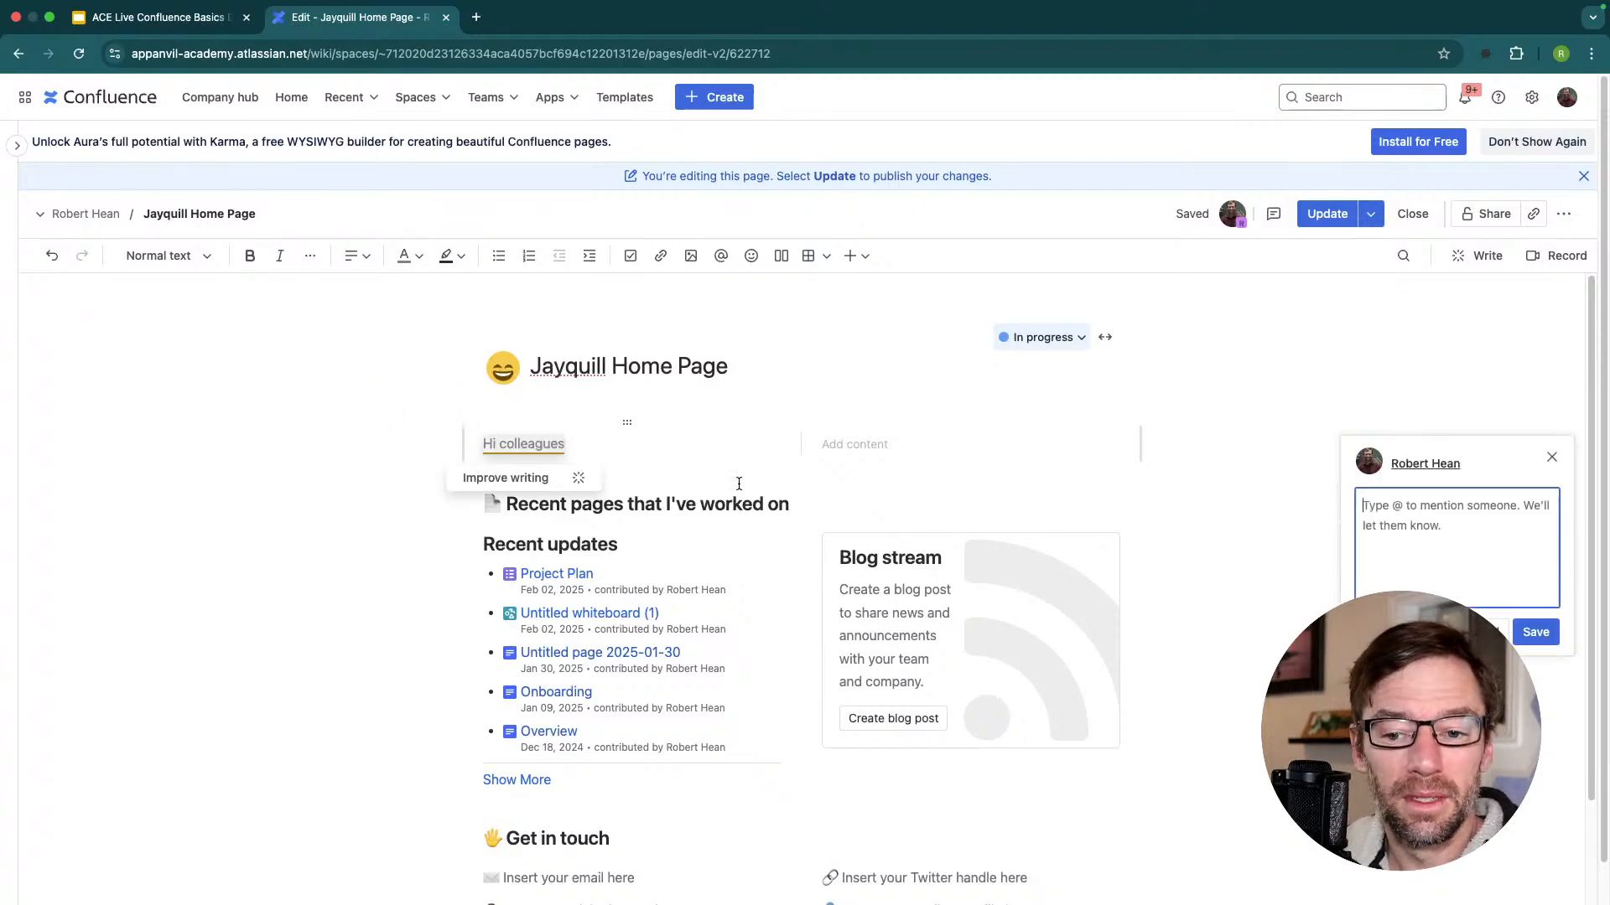
text(@)
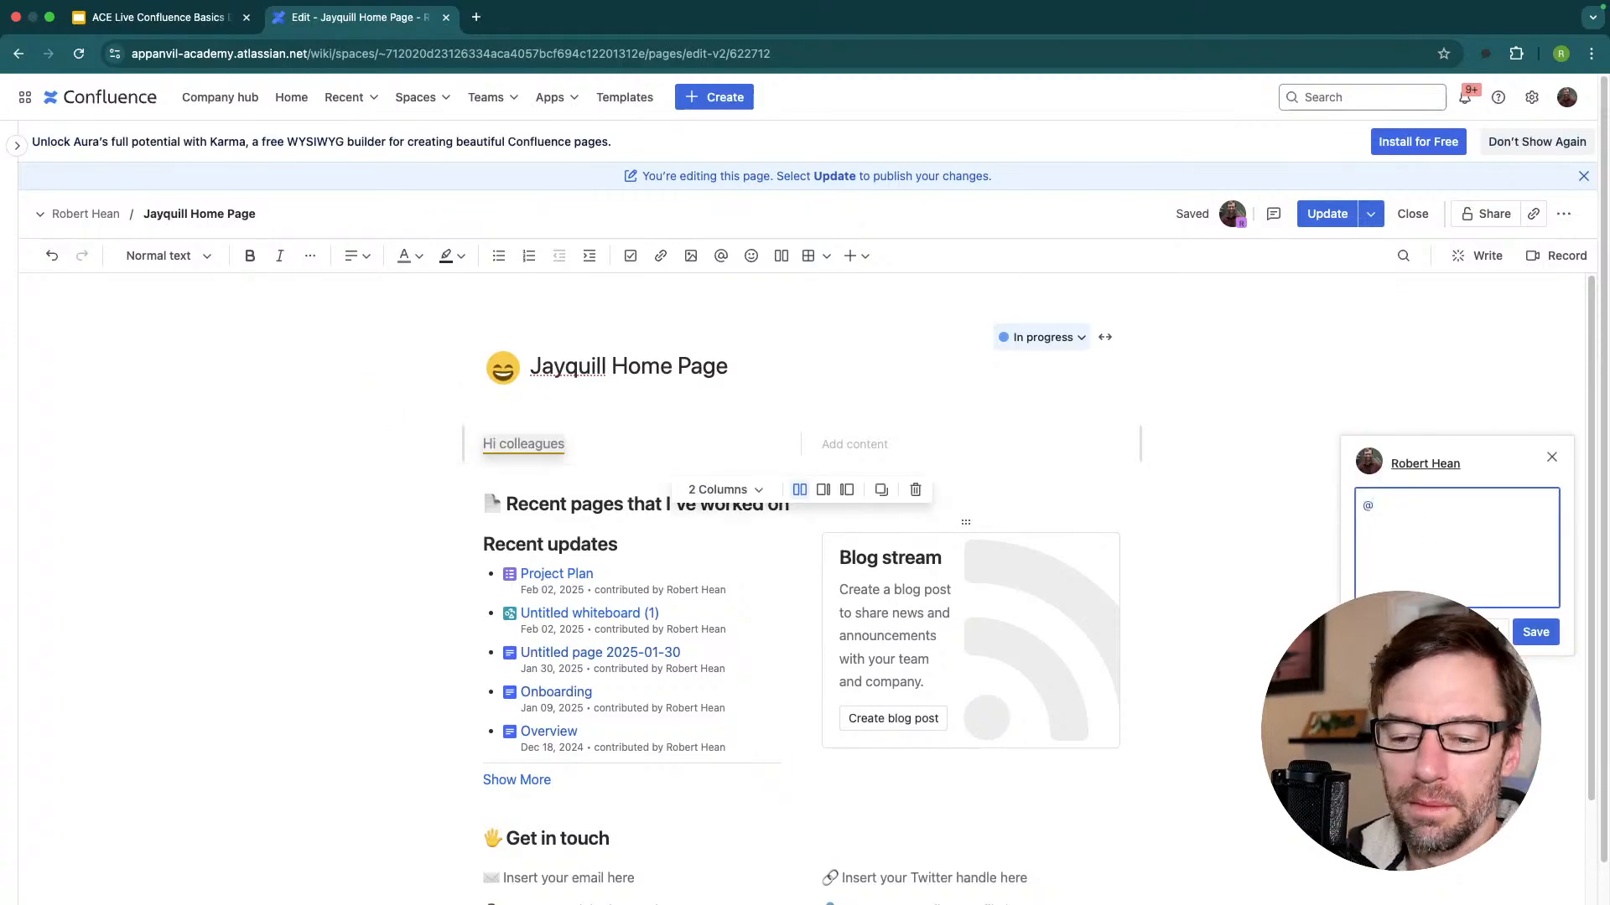
text(jan)
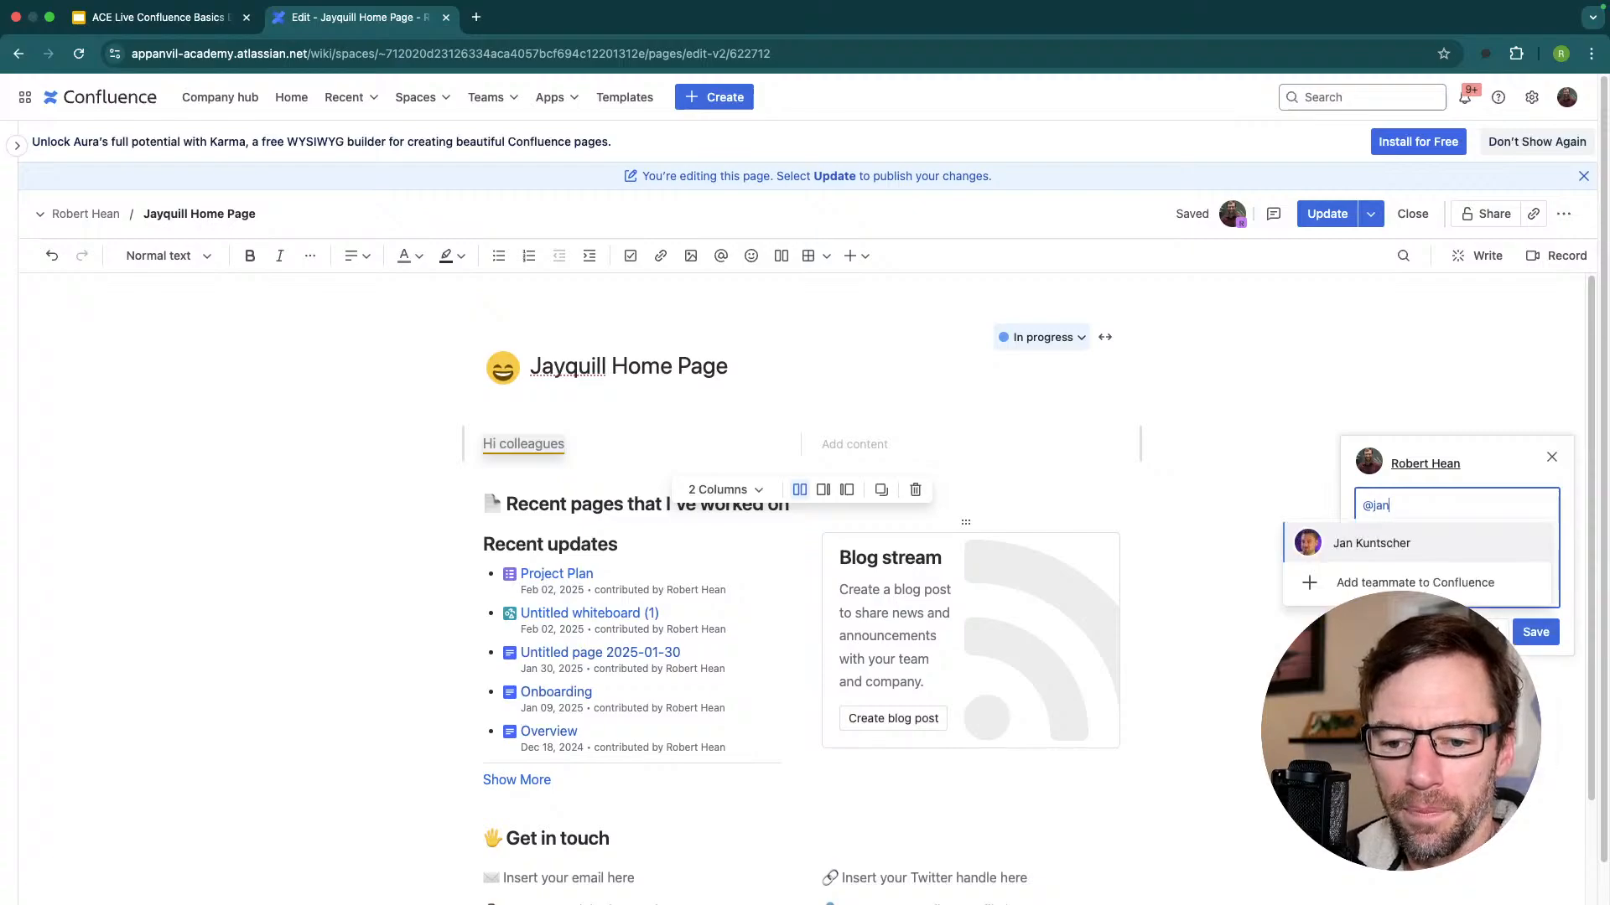
key(Return)
text(- hi!)
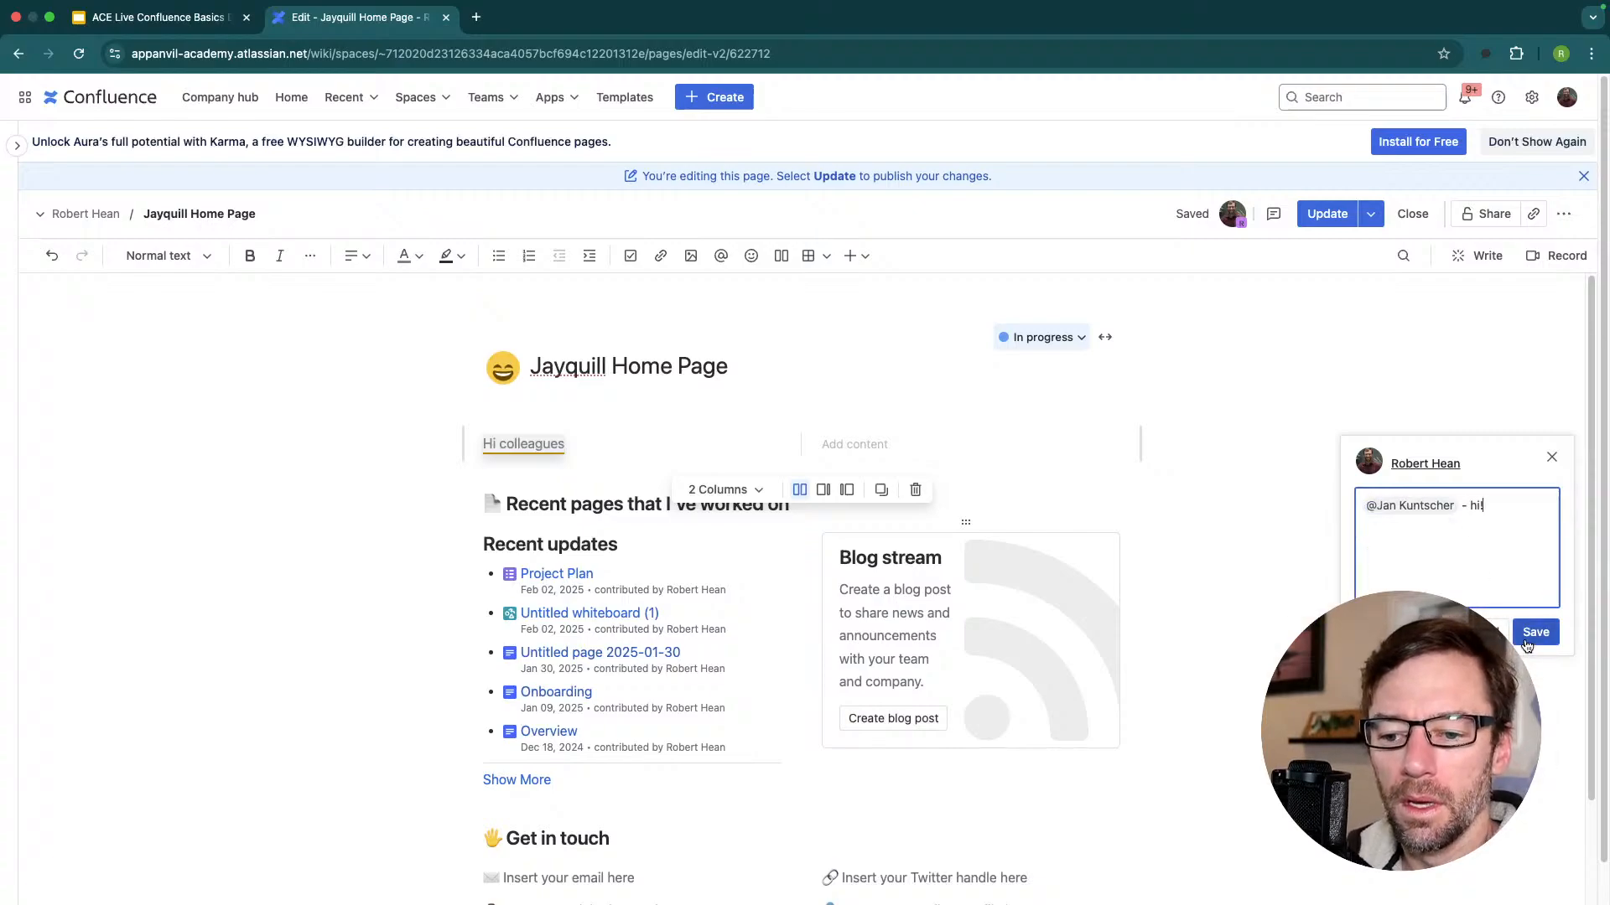
click(1531, 634)
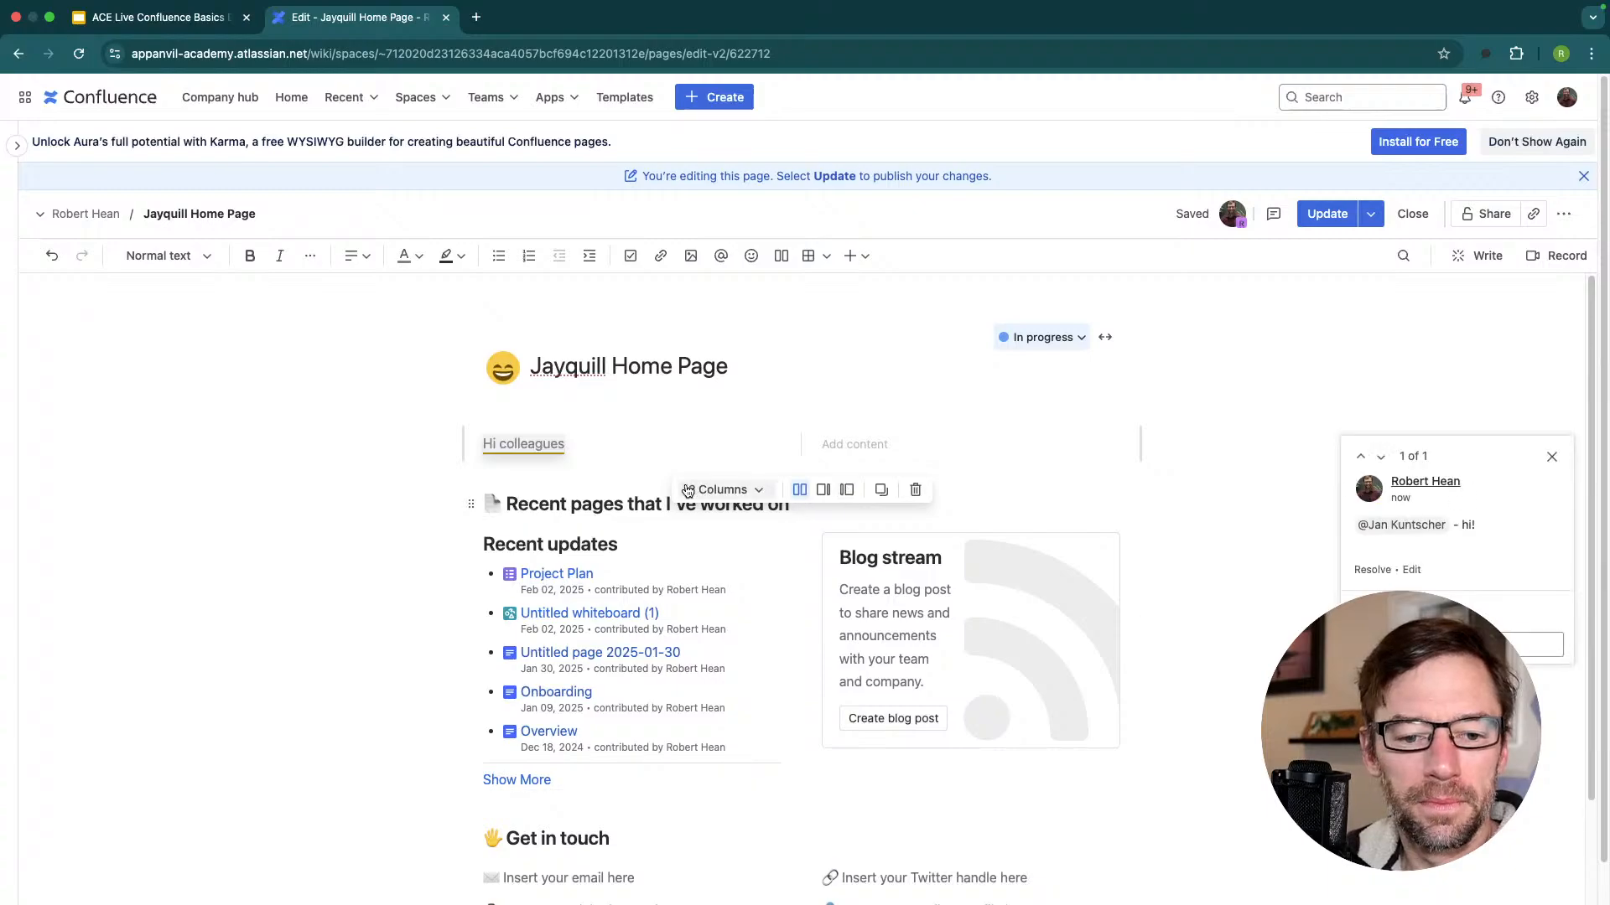
Reopen the inline comment attached to "Hi colleagues" and resolve it.
click(612, 469)
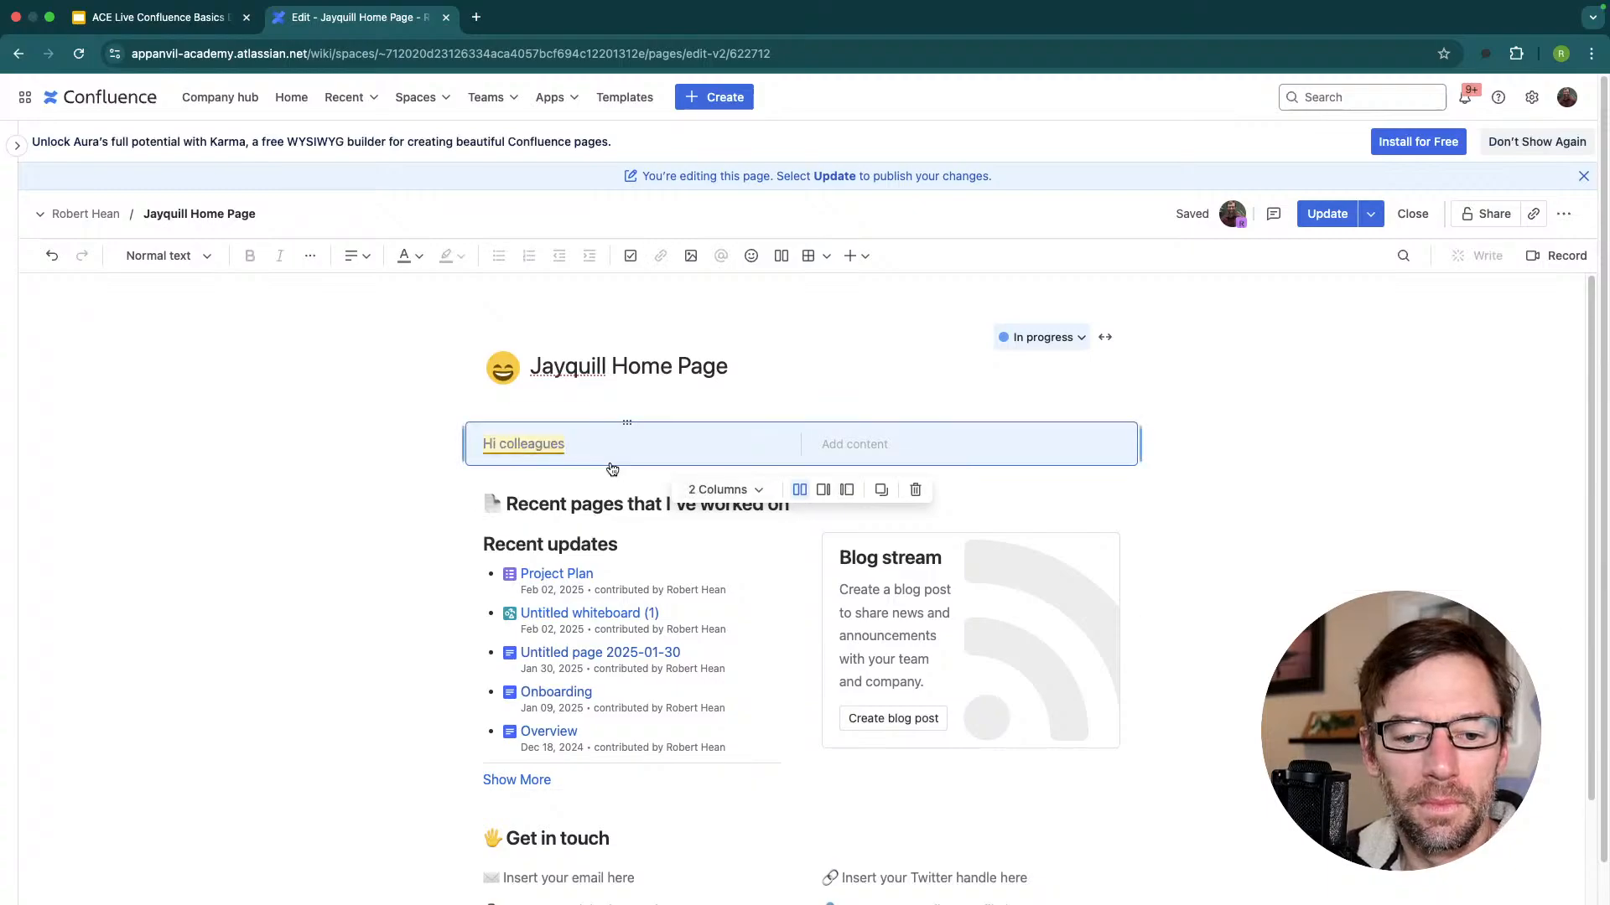
click(553, 446)
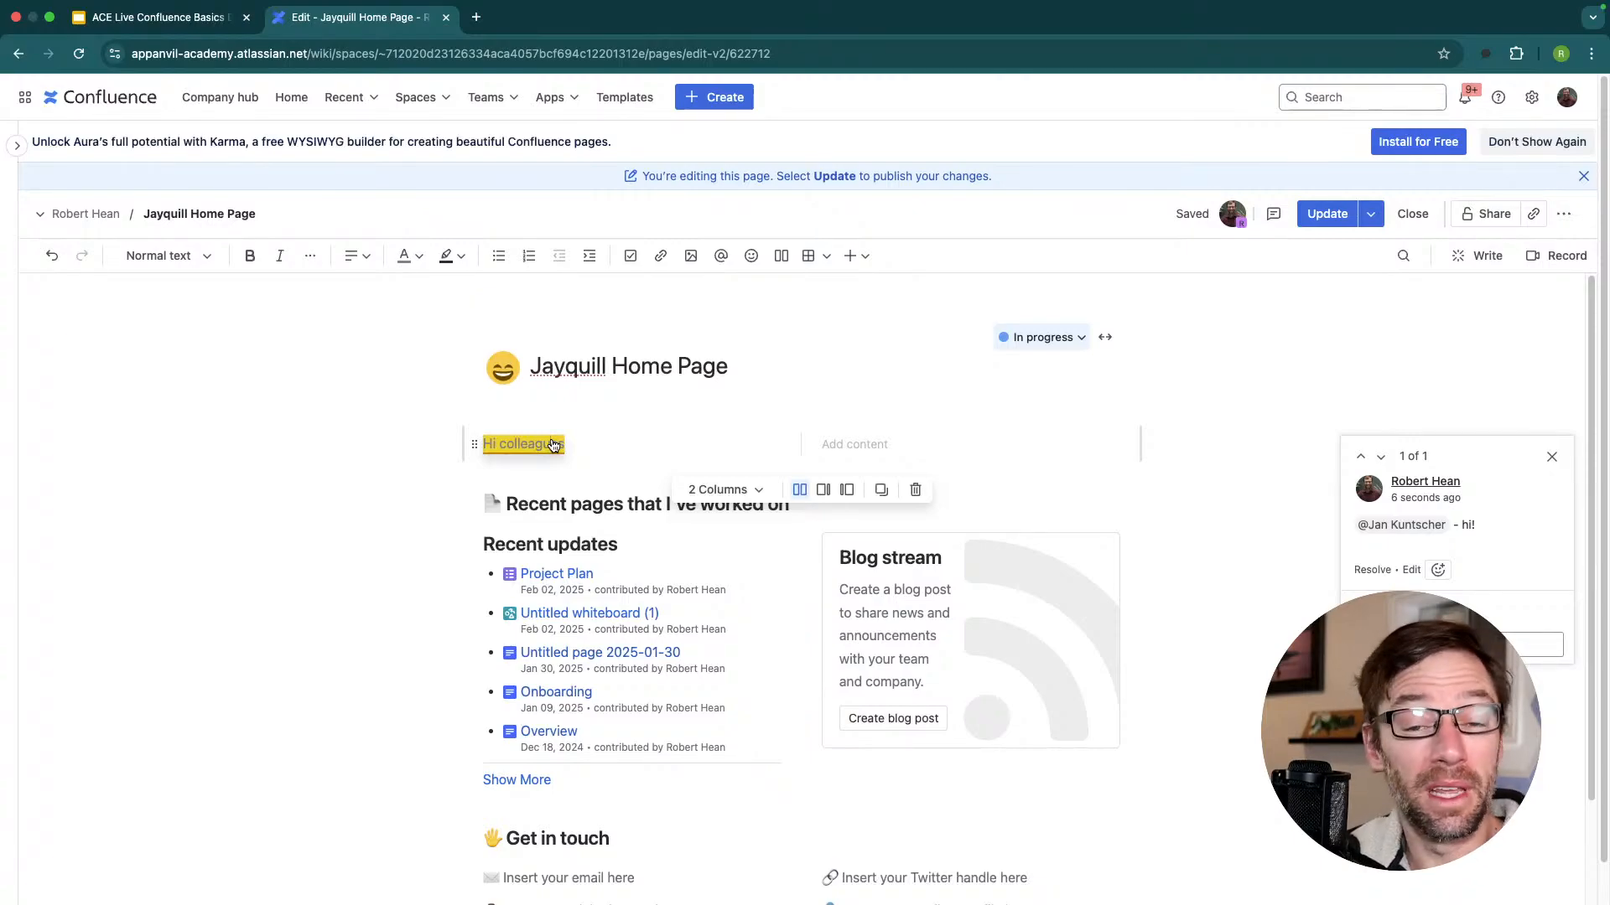
scroll(755, 474, down, 1)
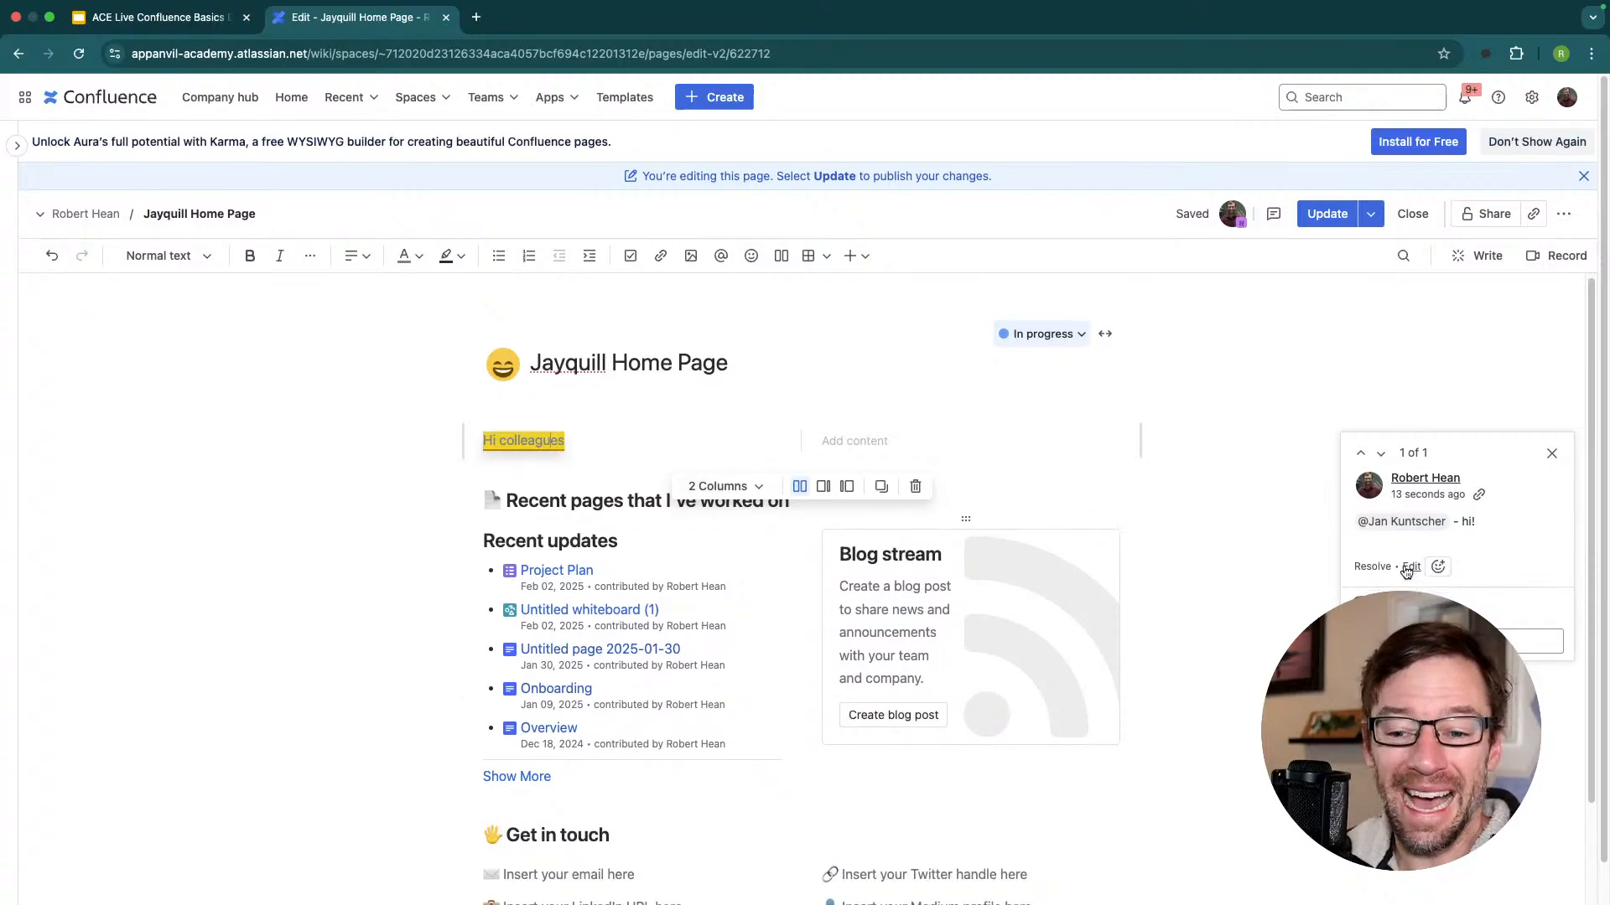
click(1371, 568)
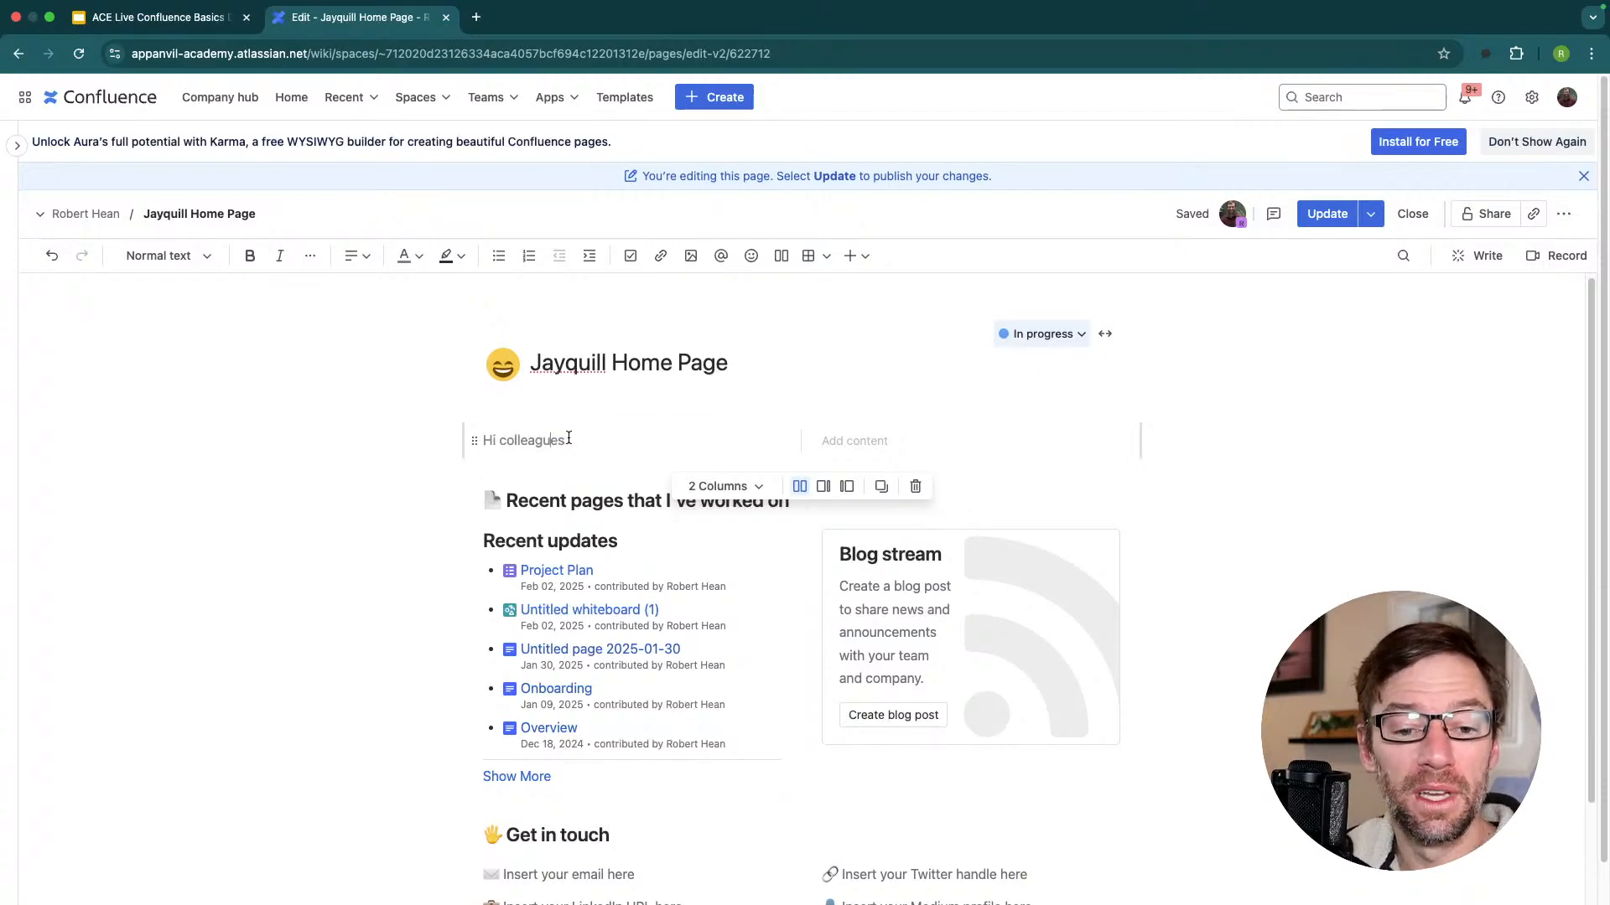
Format the "Hi colleagues" text as Heading 1.
drag(570, 441, 455, 448)
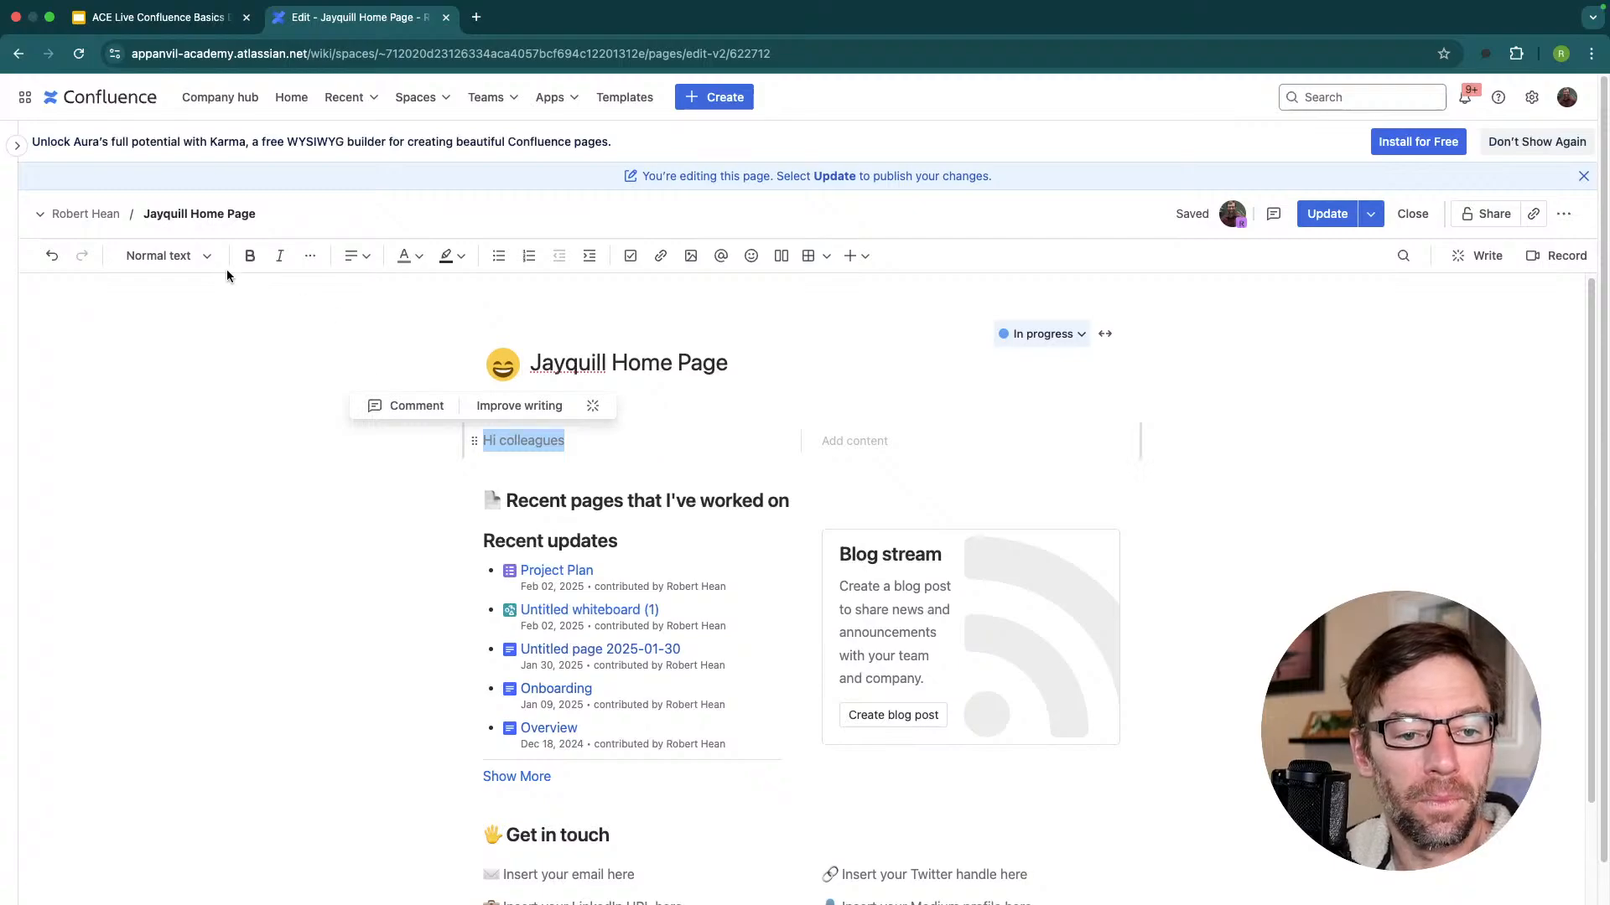
click(176, 249)
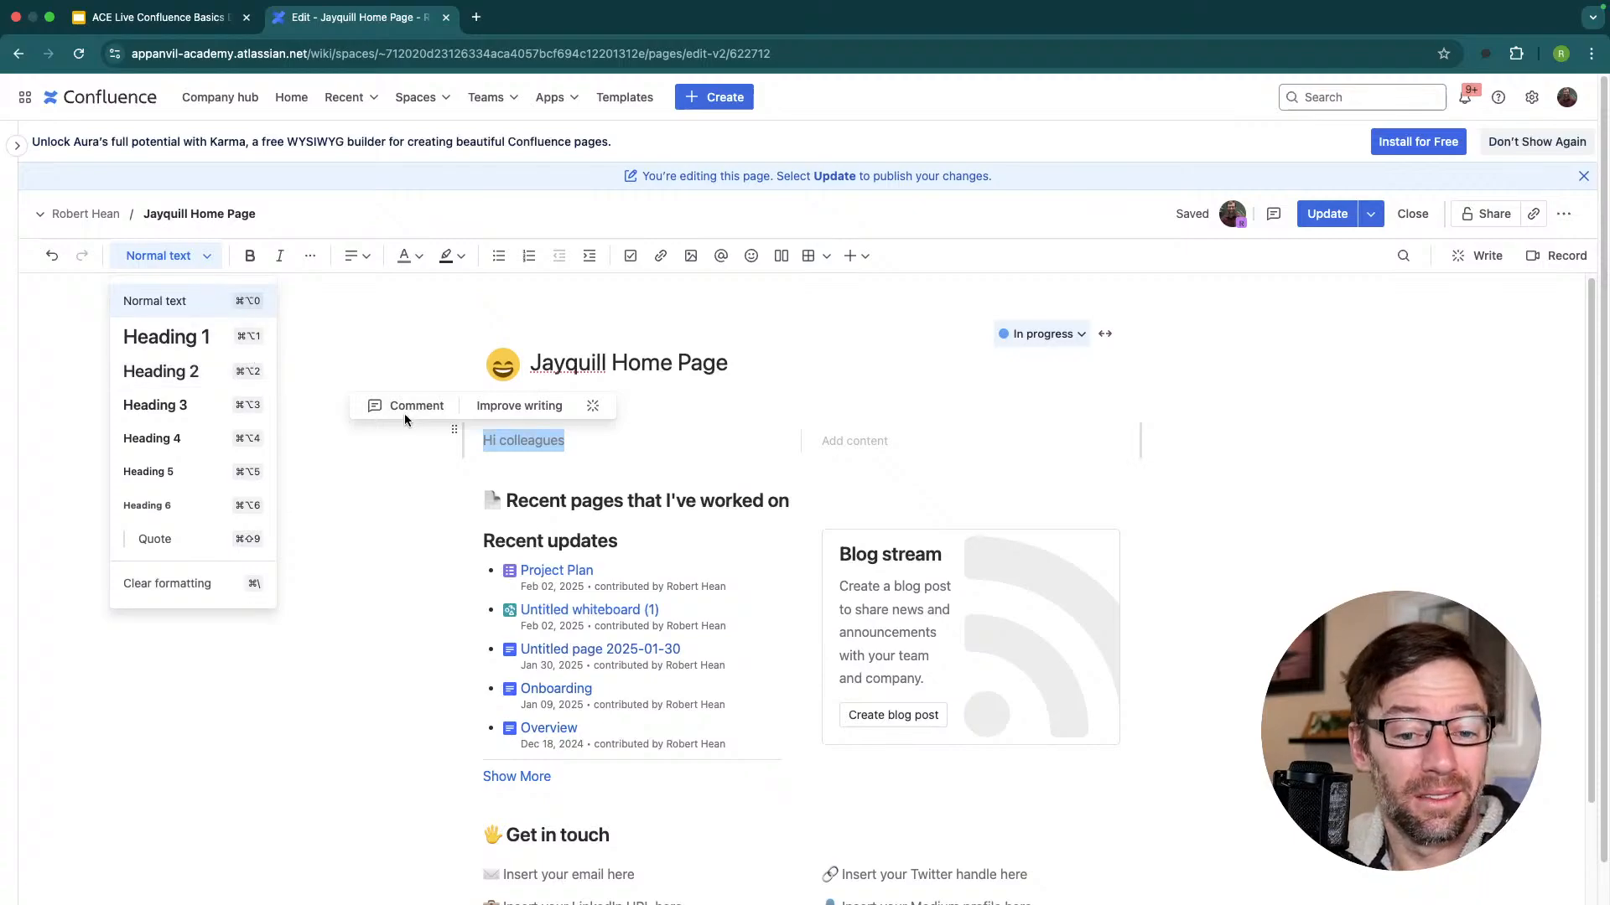
click(537, 434)
drag(582, 436, 472, 446)
click(571, 438)
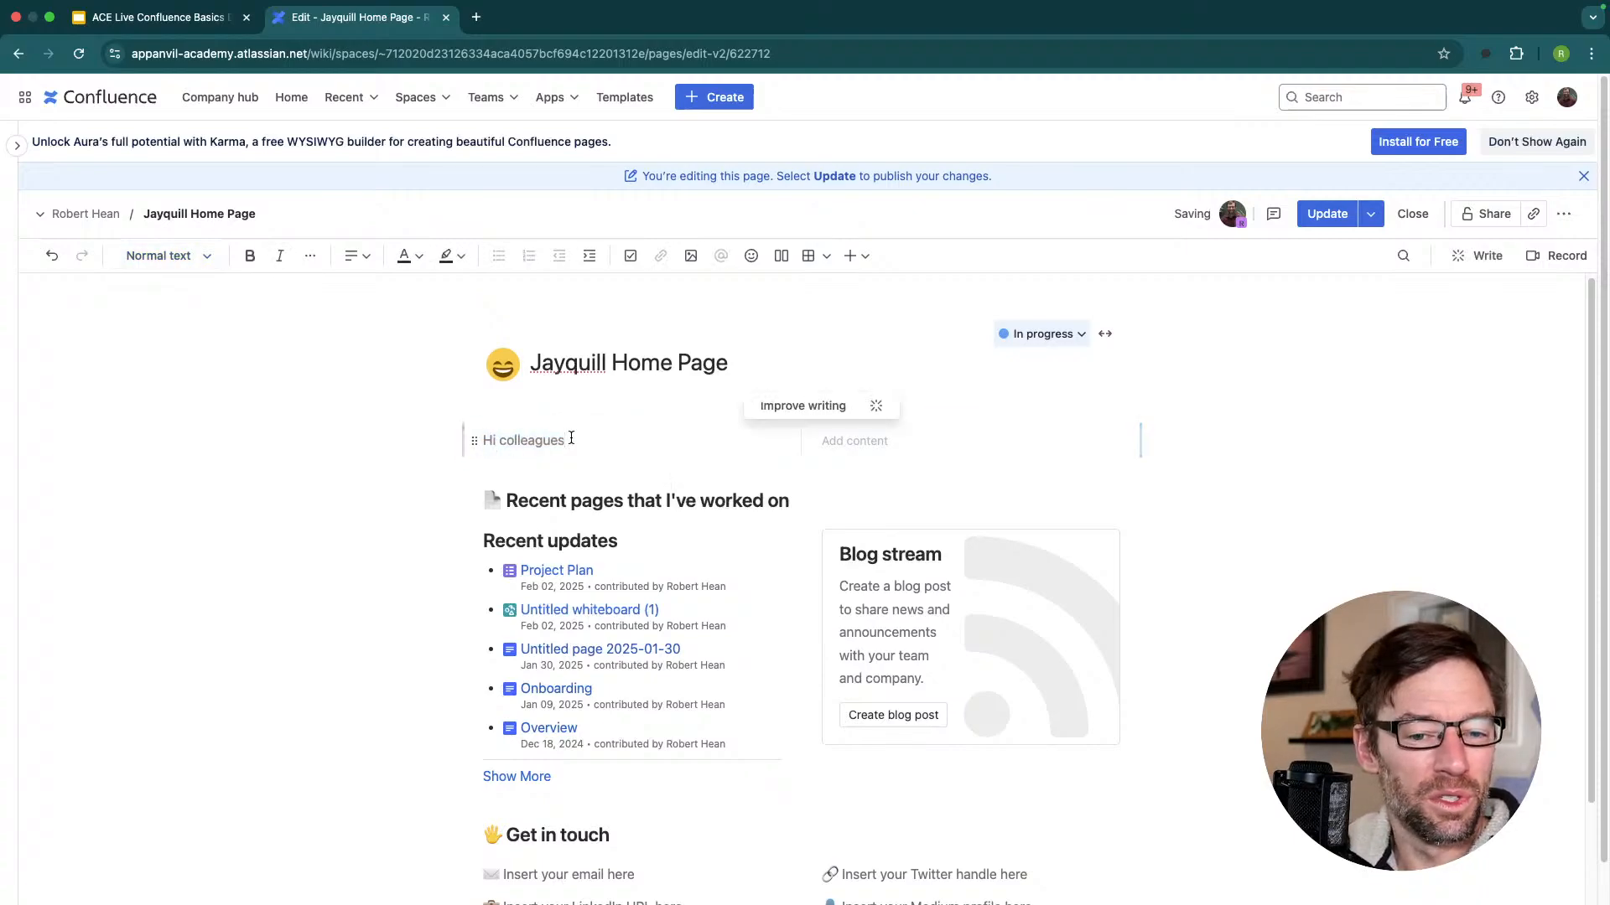
drag(570, 438, 476, 441)
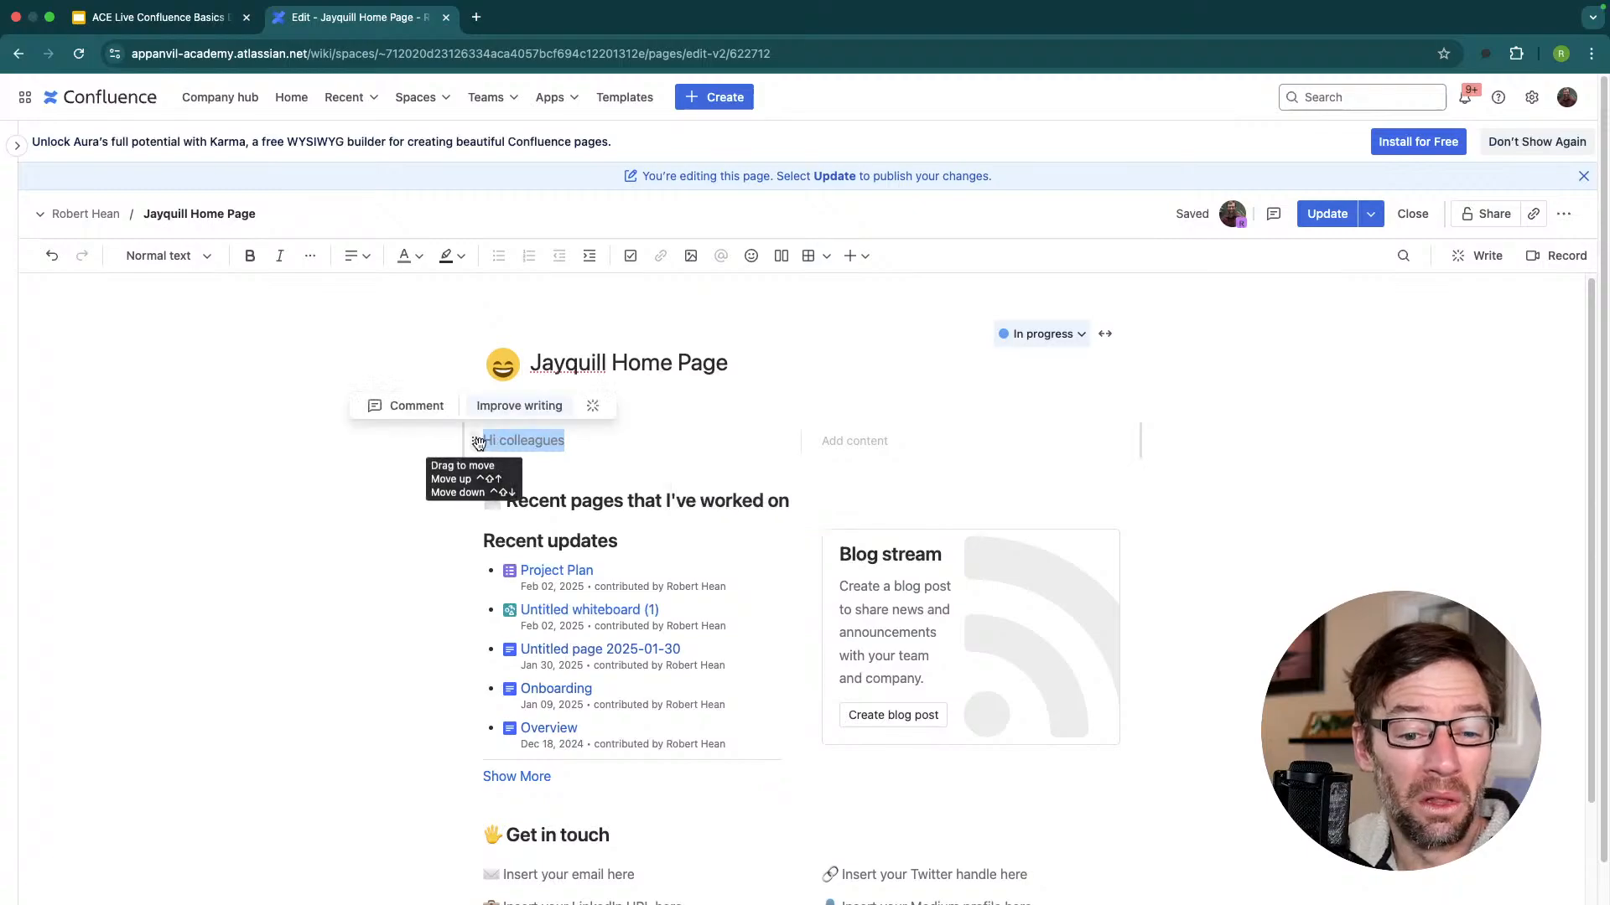
click(179, 258)
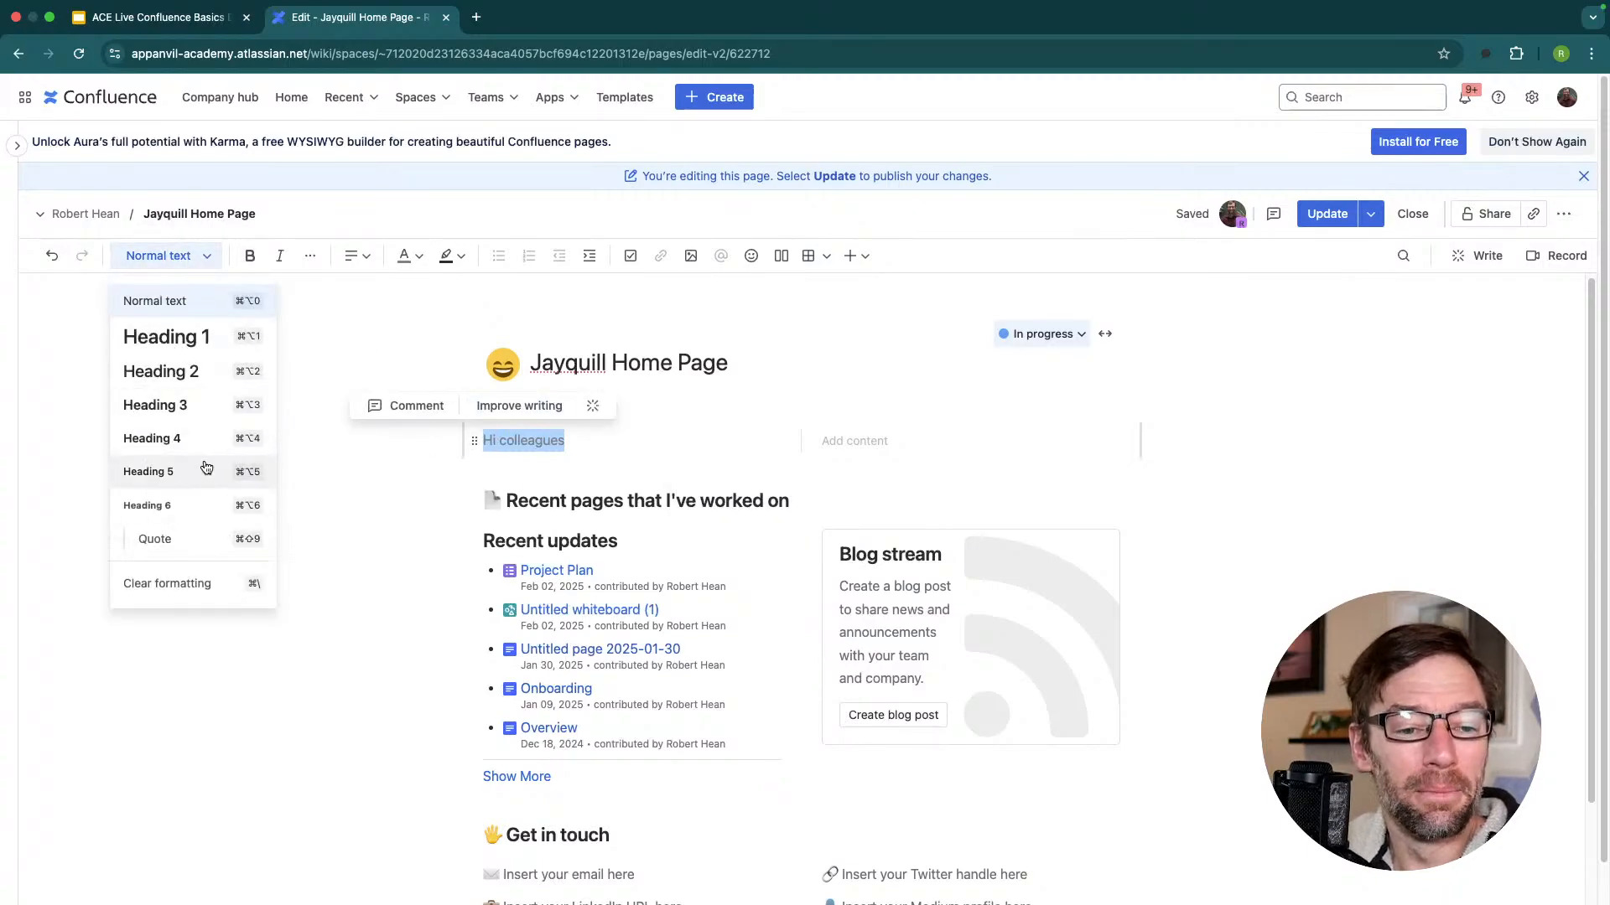
click(201, 338)
click(620, 444)
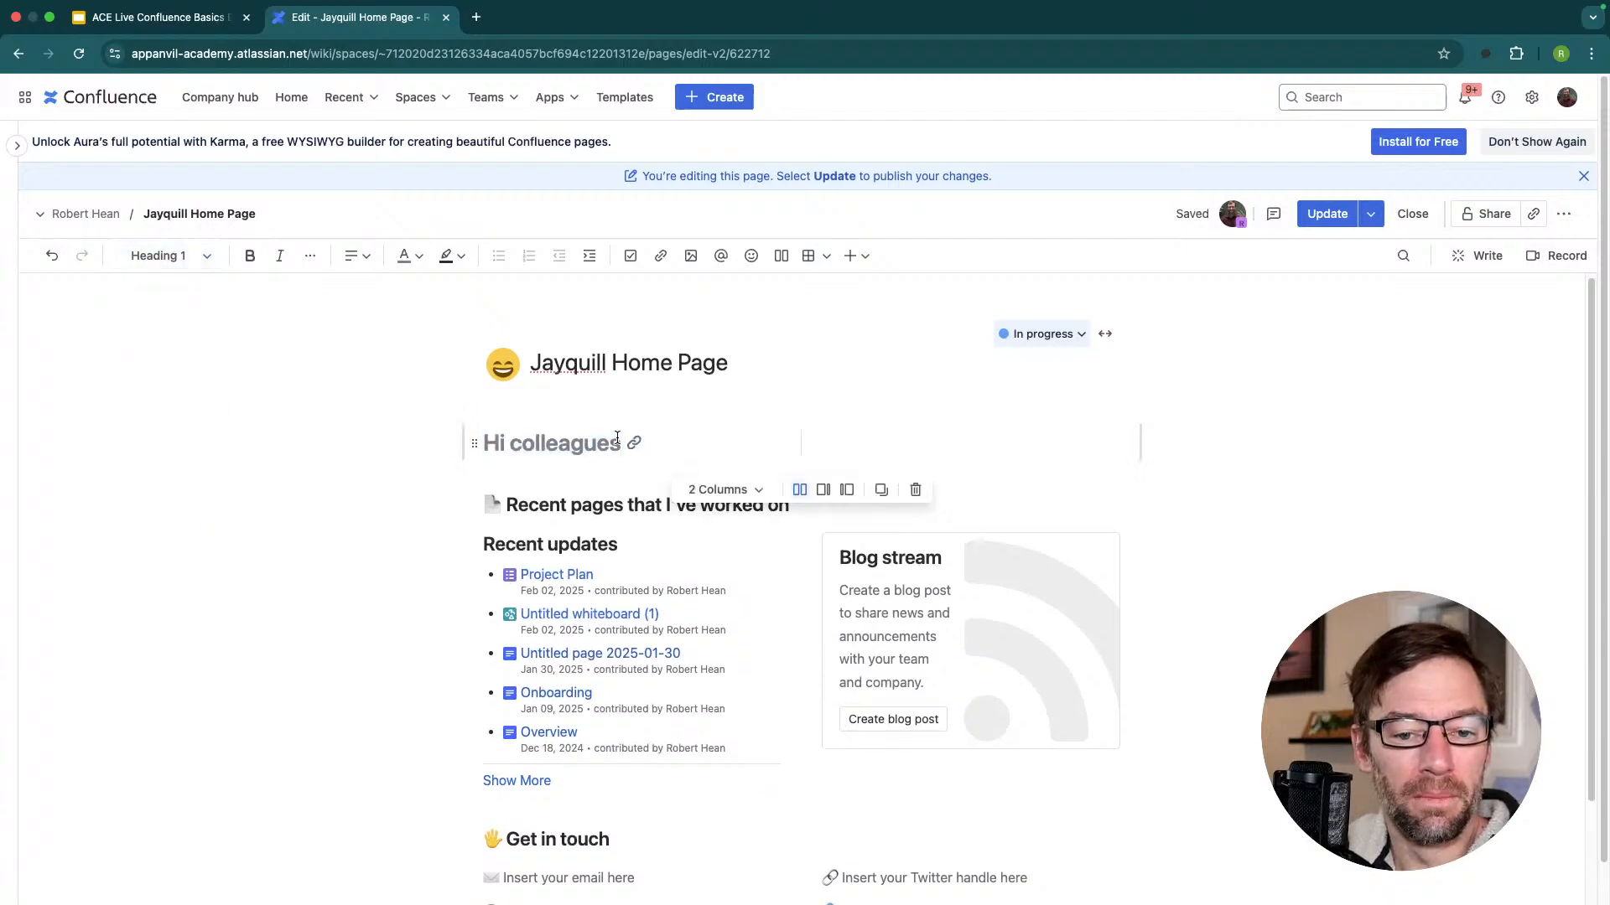
Copy the direct link to the "Hi colleagues" heading and select the heading text.
drag(617, 437, 456, 442)
click(622, 444)
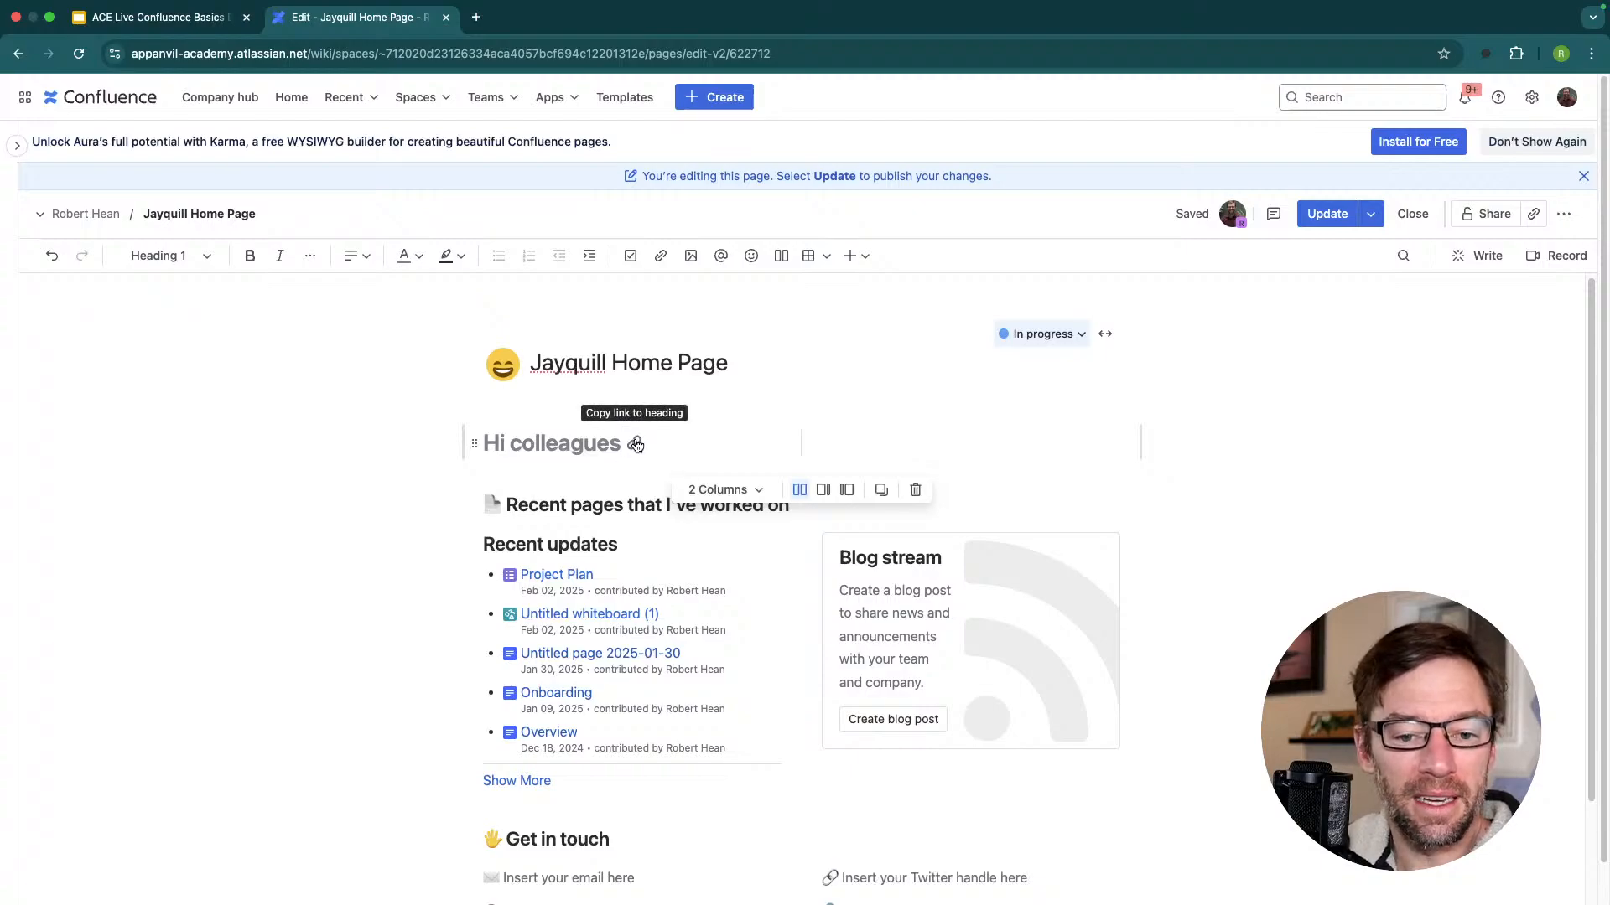
click(635, 444)
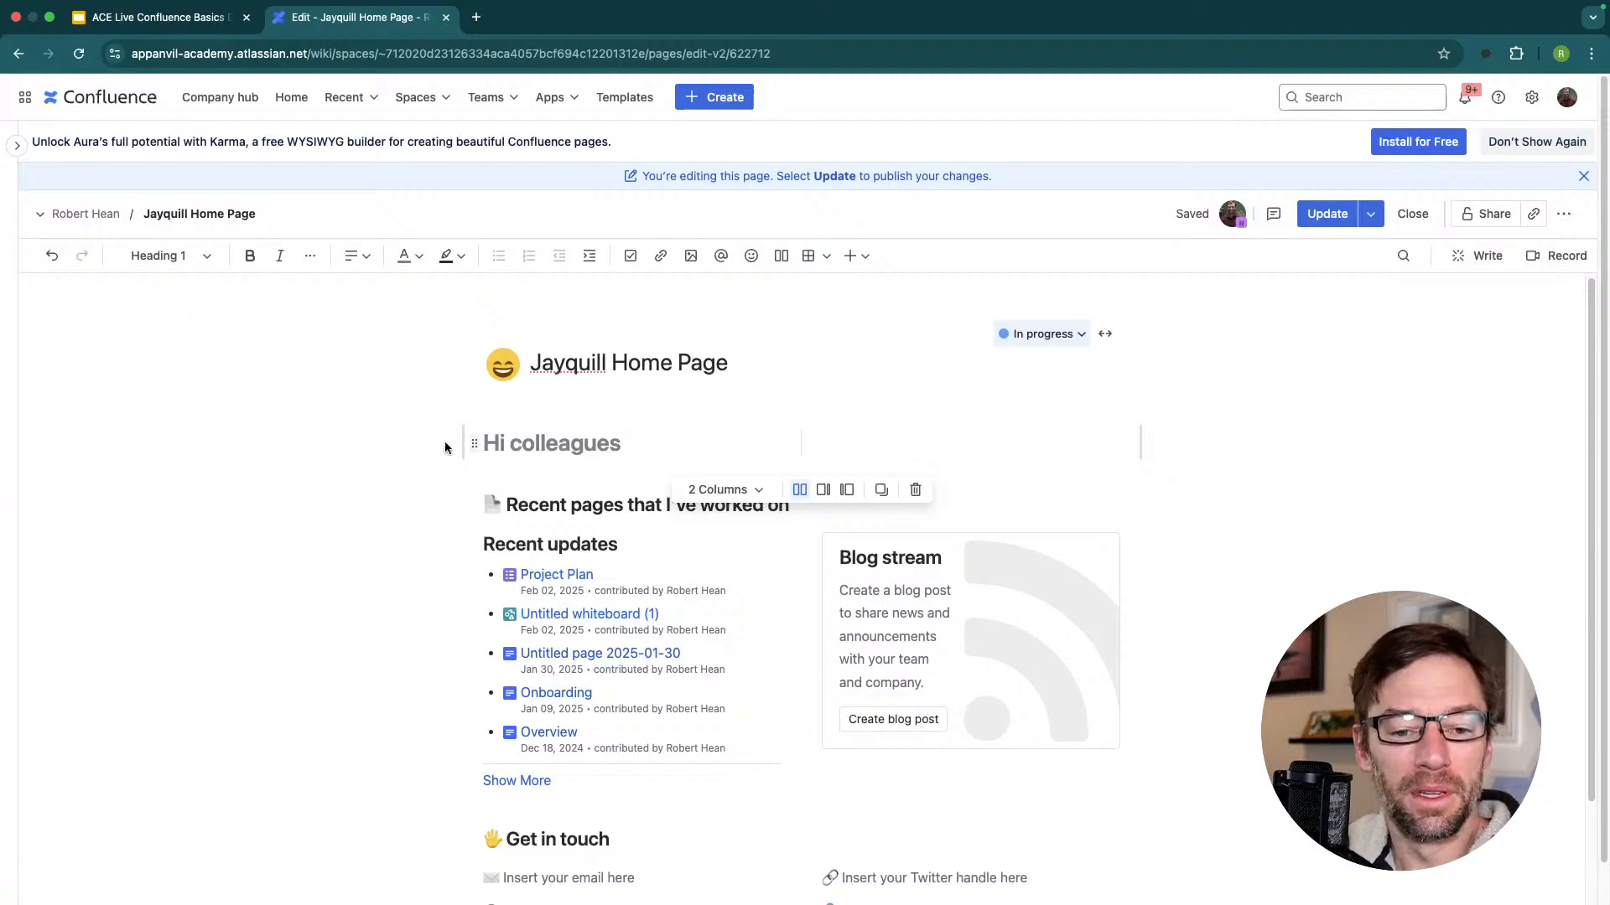
drag(469, 443, 628, 448)
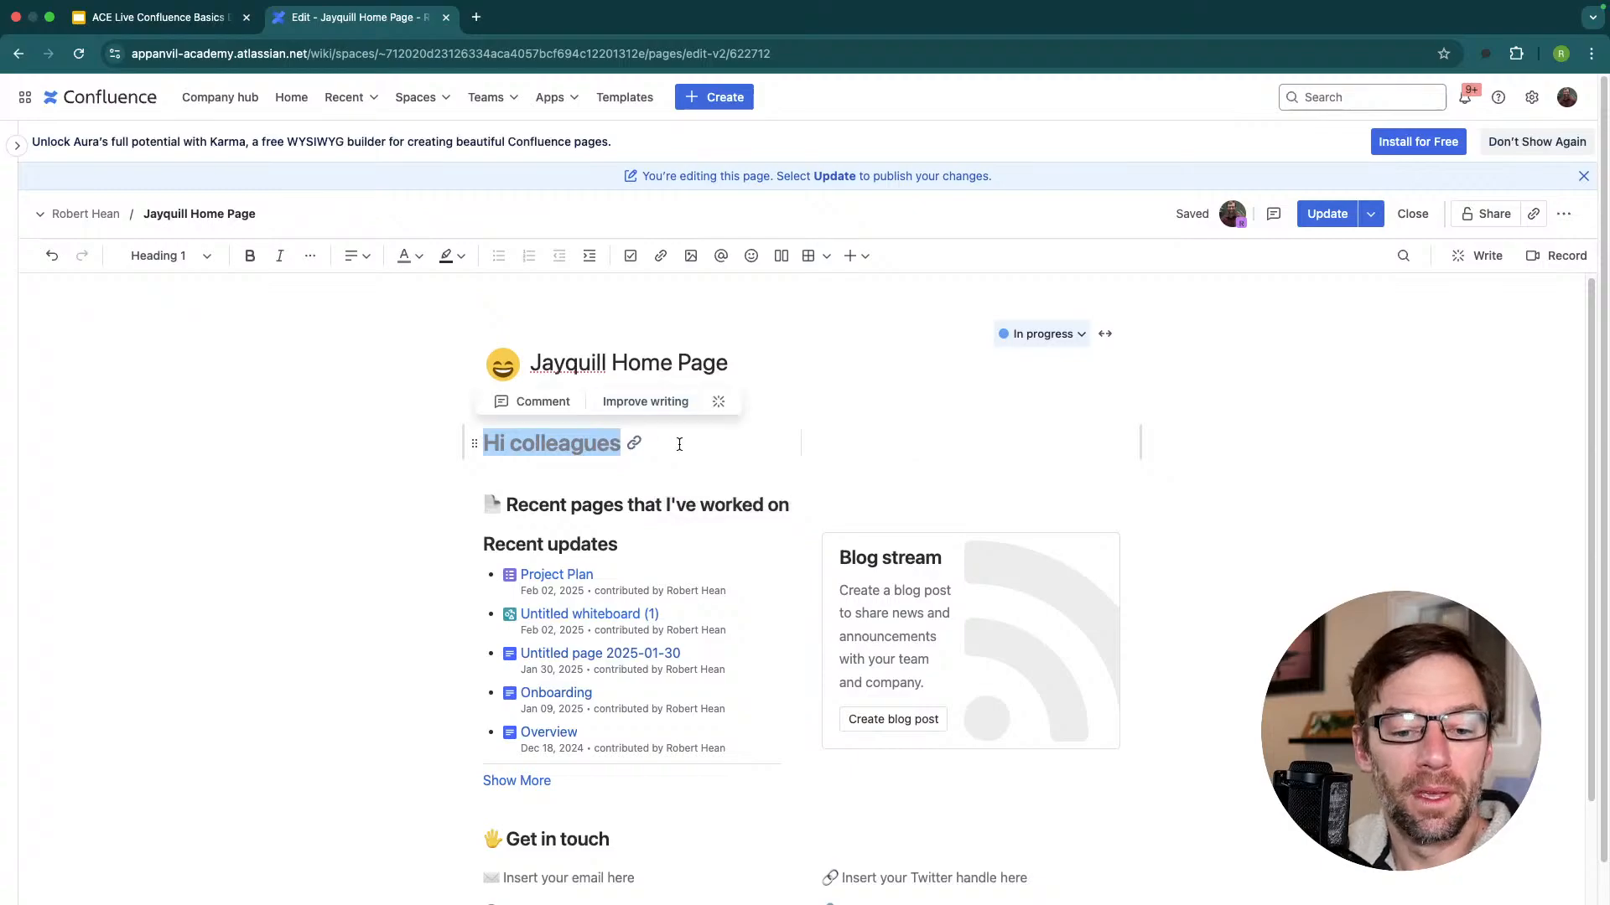
Open the direct link to the "Get in touch" heading in a new browser tab, look at that section, and close the tab.
scroll(612, 545, down, 3)
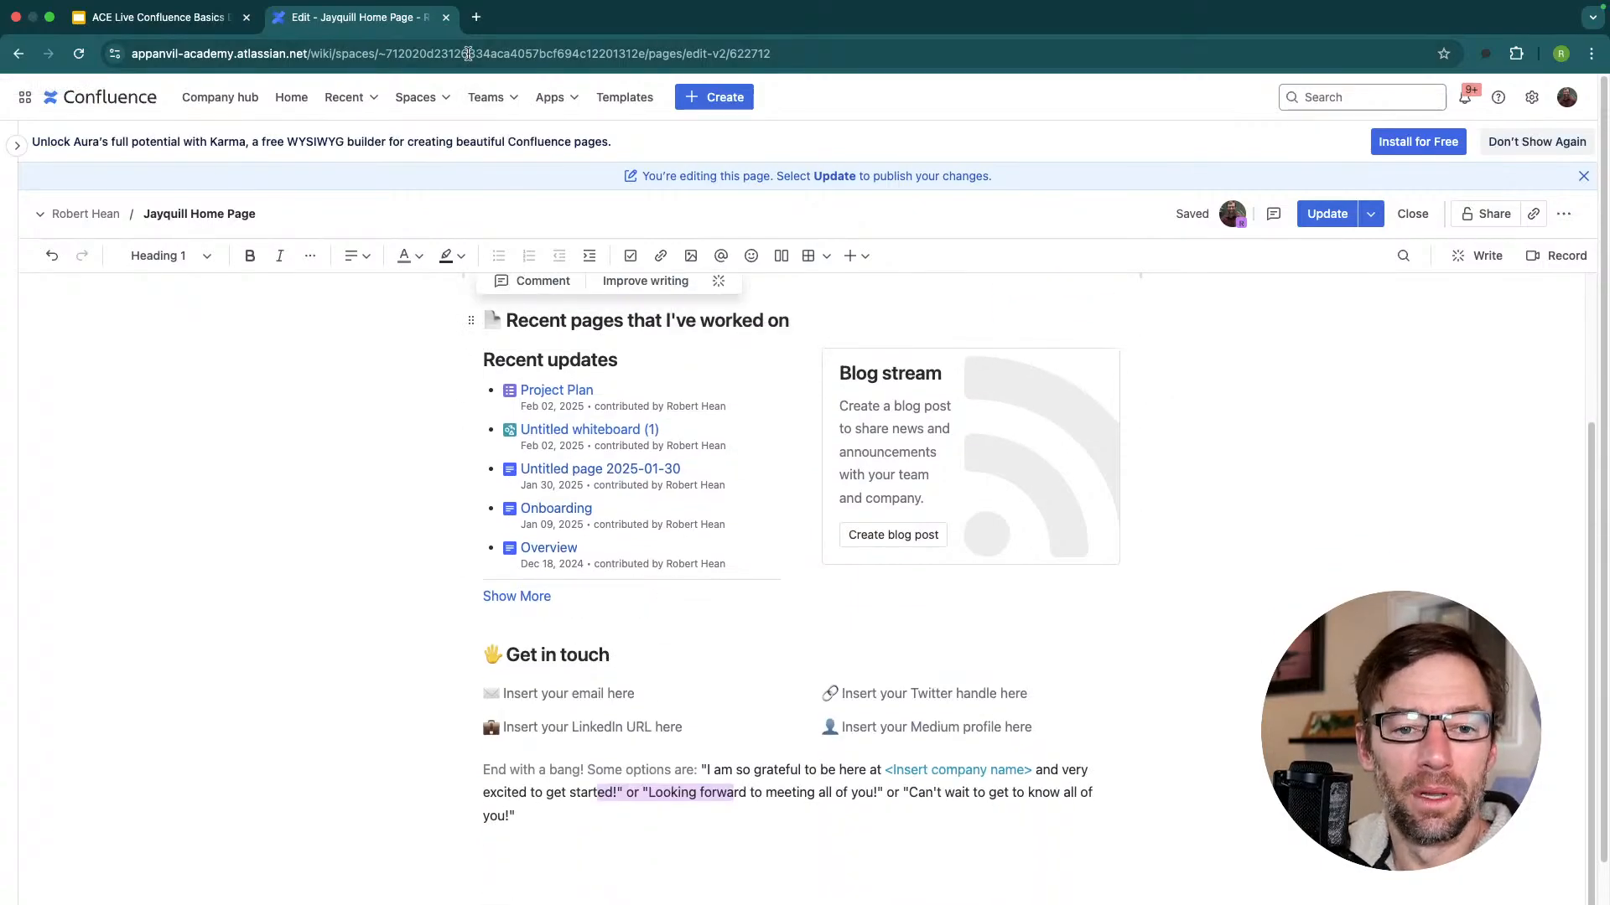
click(476, 17)
text(https://appanvil-academy.atlassian.net/wiki/spaces/~712020d23126334aca4057bcf694c12201312e/pages/edit-v2/622712#%F0%9F%96%90-Get-in-touch)
key(Return)
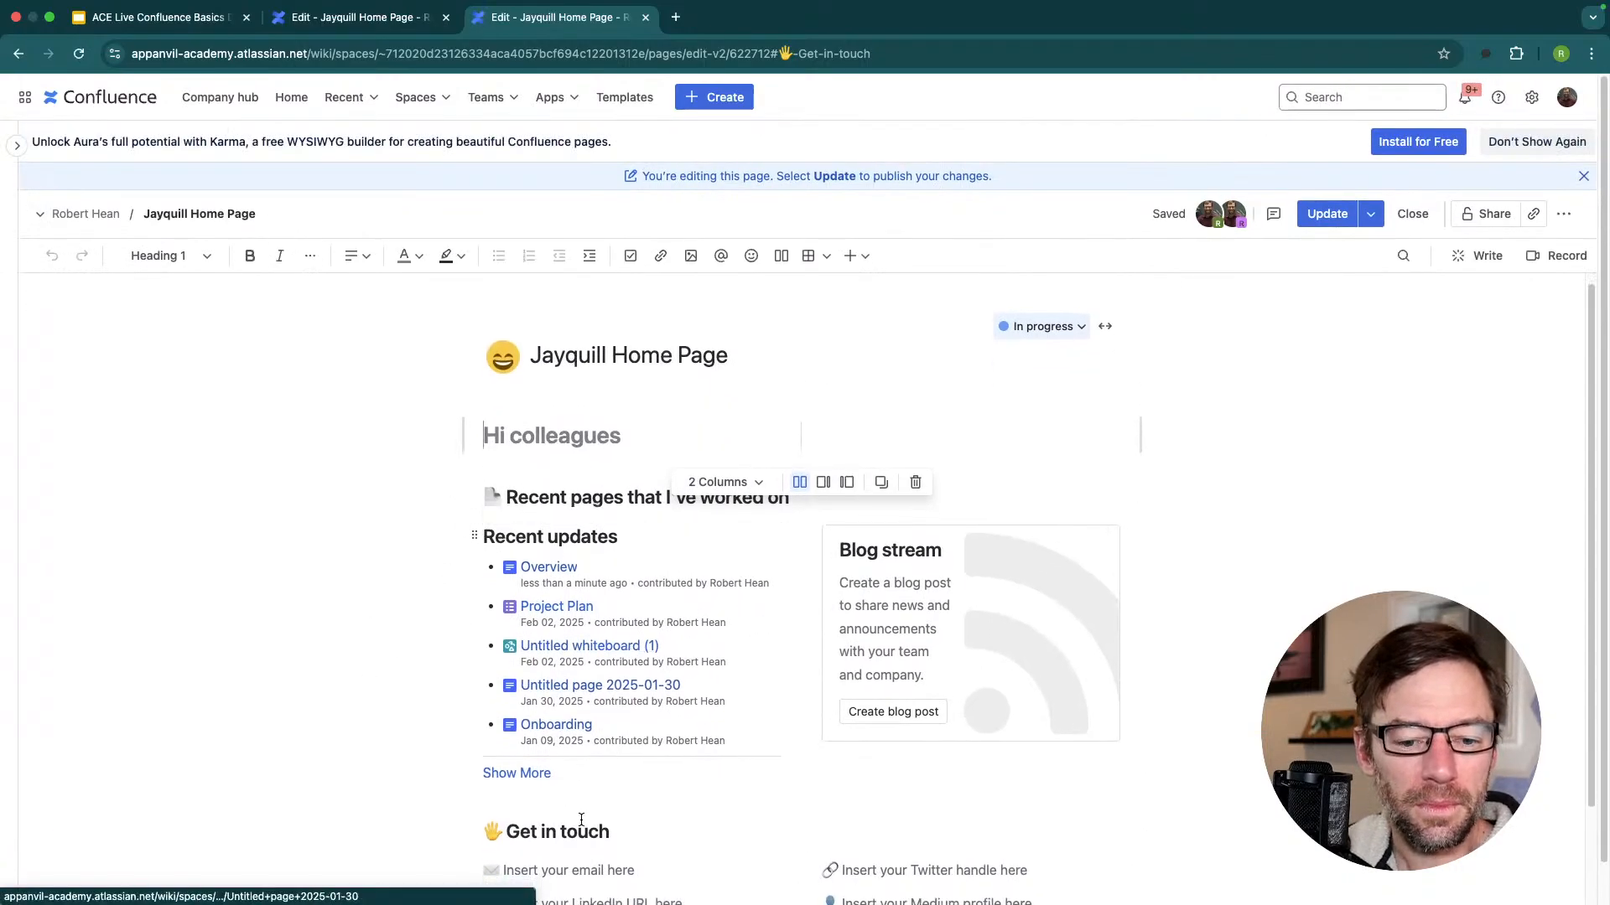
drag(530, 840, 569, 837)
scroll(568, 836, down, 4)
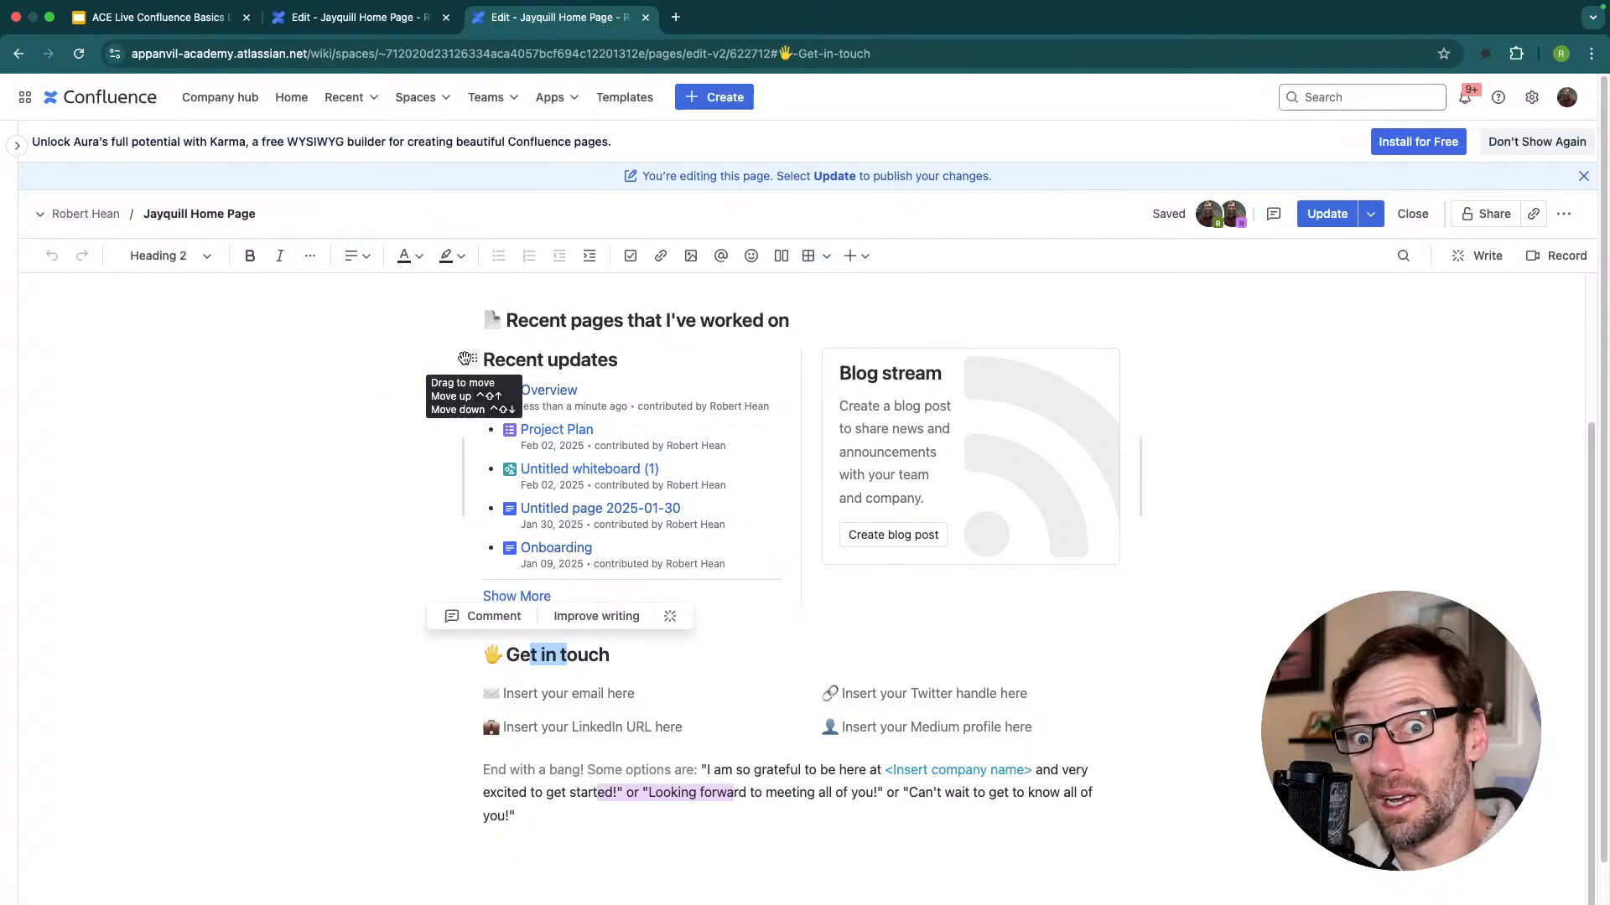
click(645, 17)
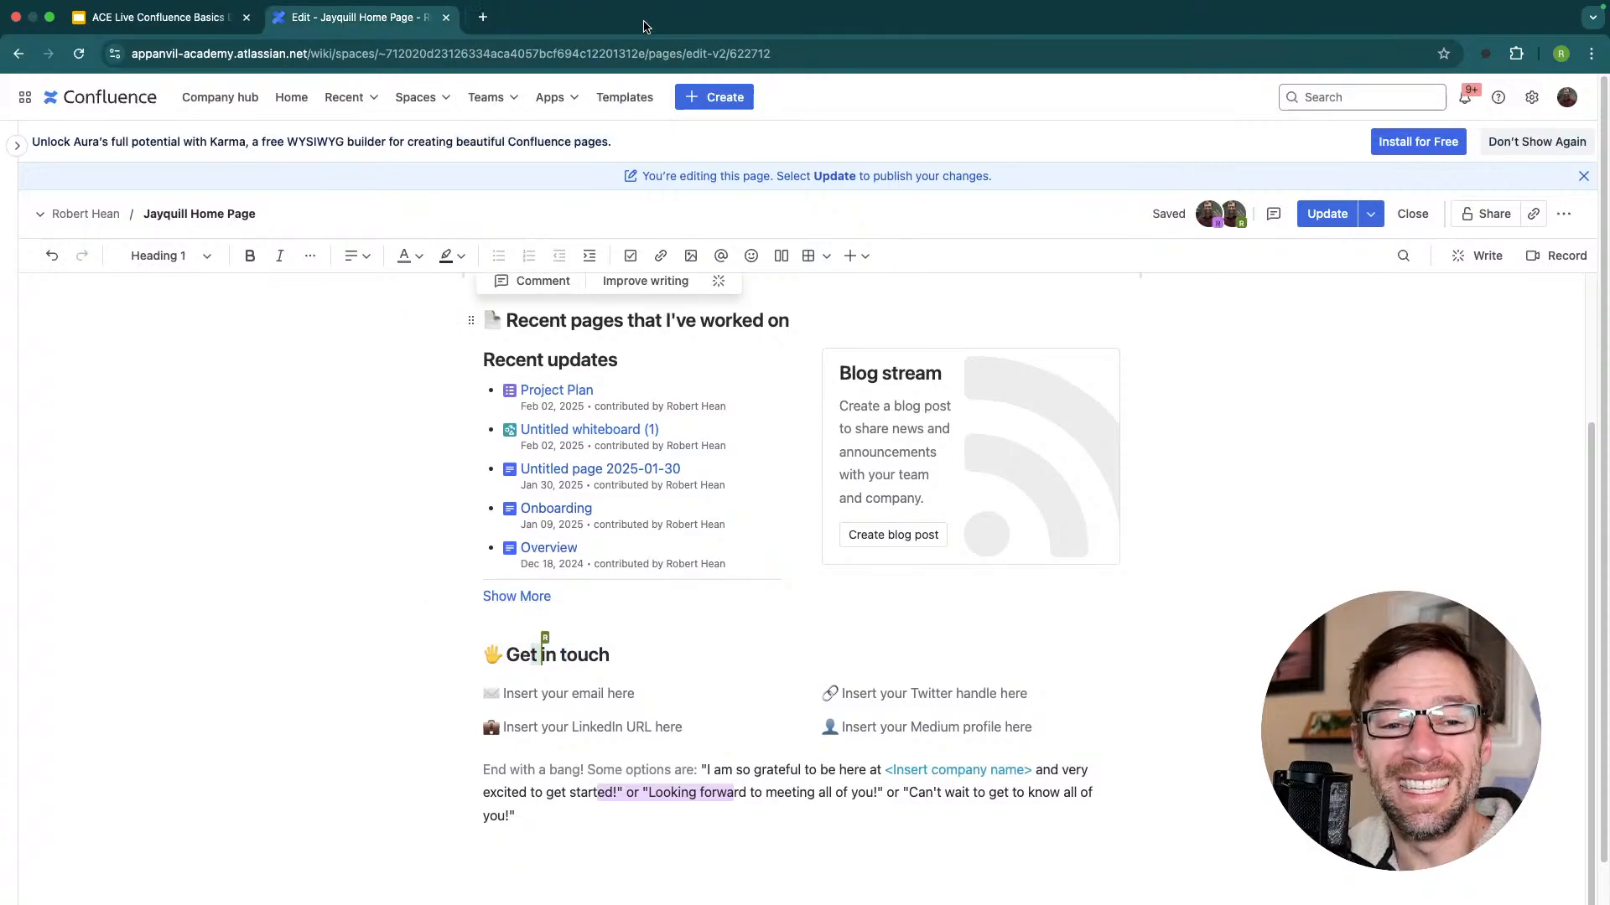
Place the cursor in the "Hi colleagues" heading and show the list of current, starred and recent spaces.
scroll(491, 385, up, 3)
click(506, 447)
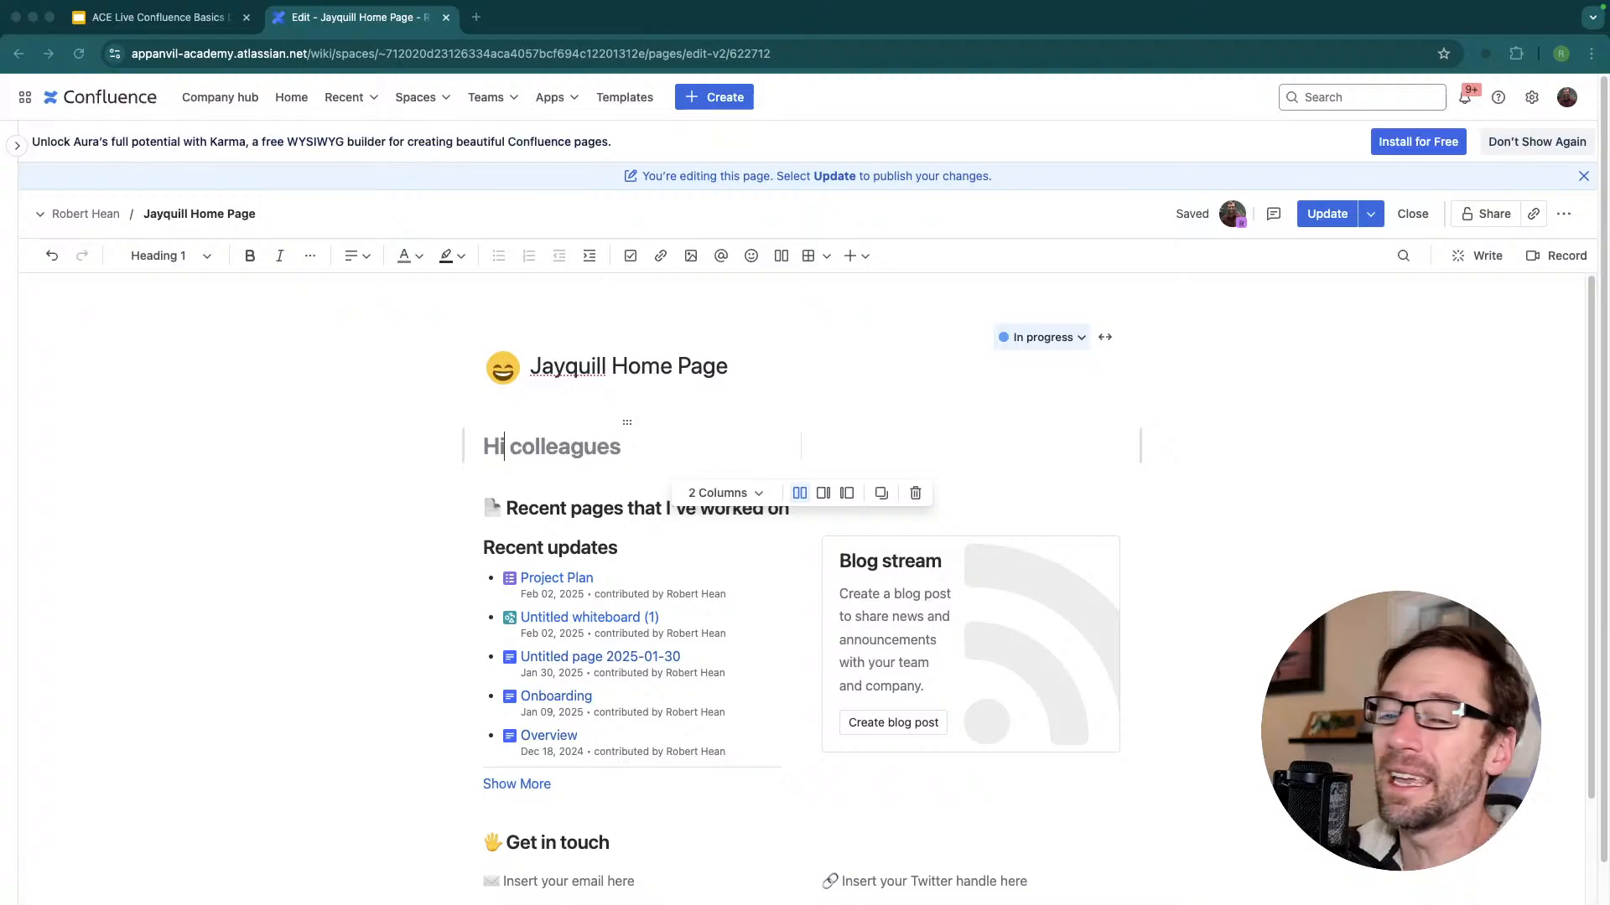
click(418, 97)
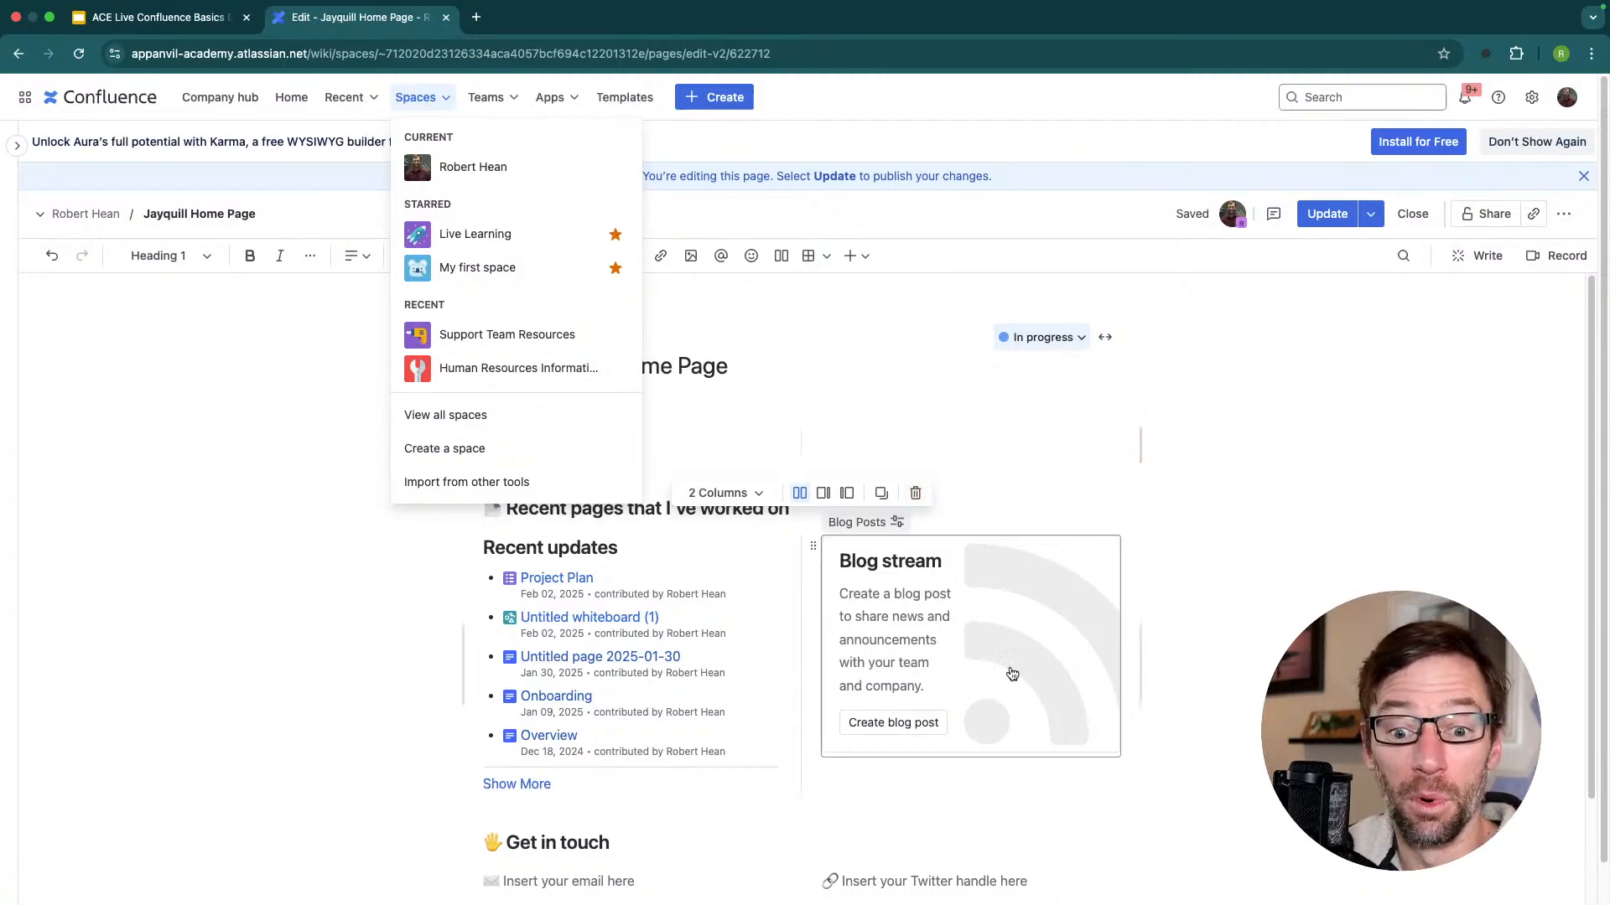
Close the spaces list and select the Blog stream block, followed by the Recent updates block, in the page body.
click(1027, 663)
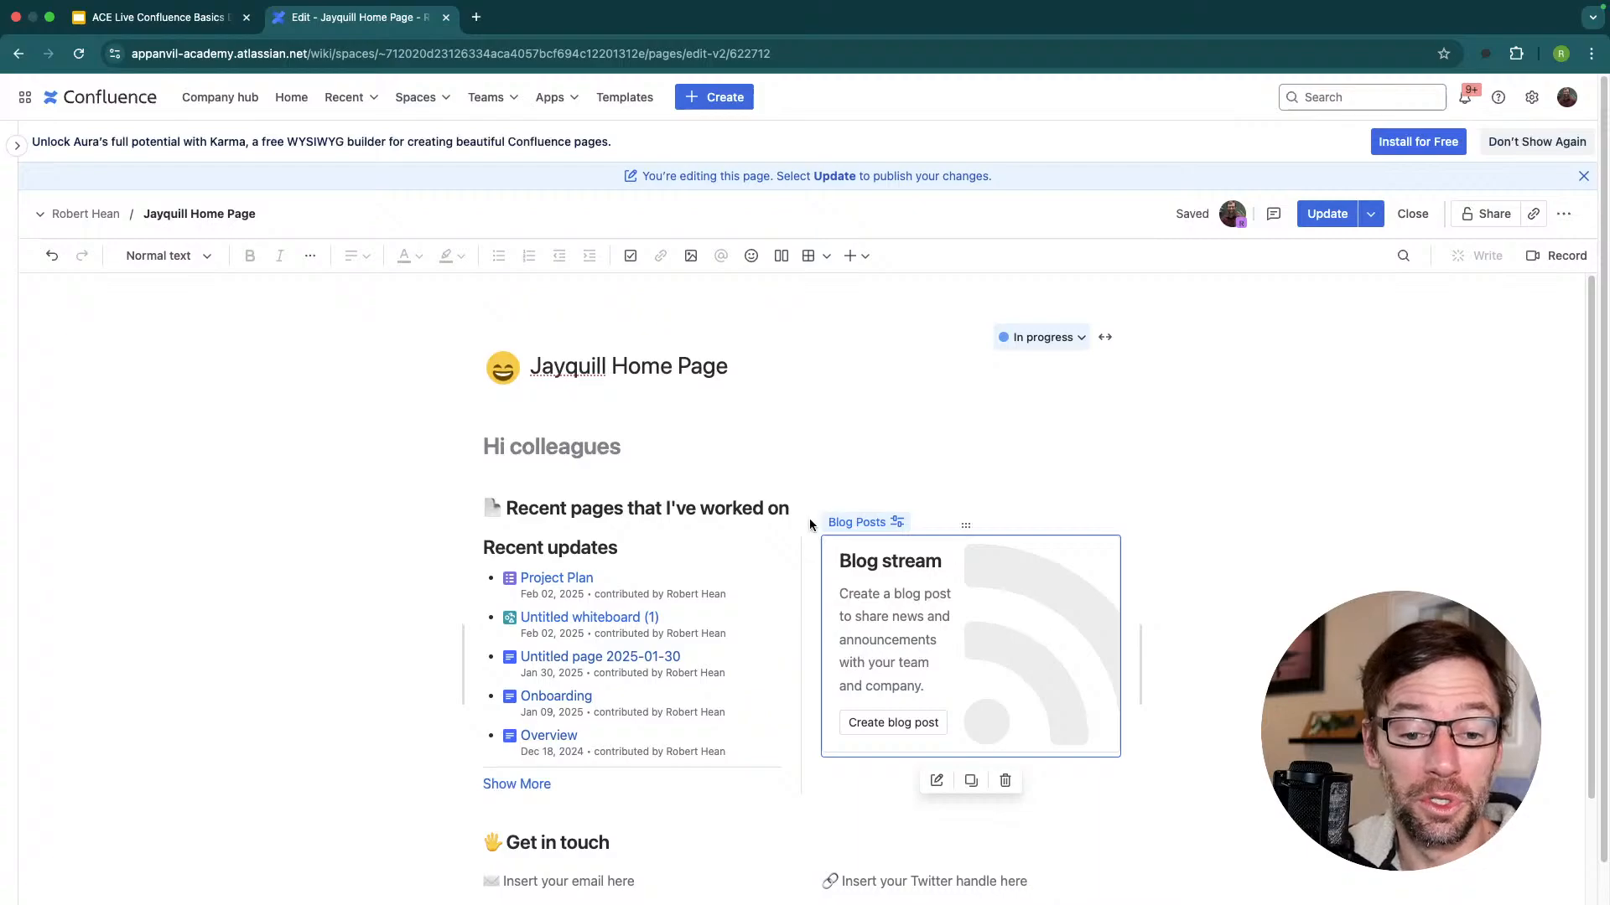
scroll(810, 524, down, 3)
click(690, 453)
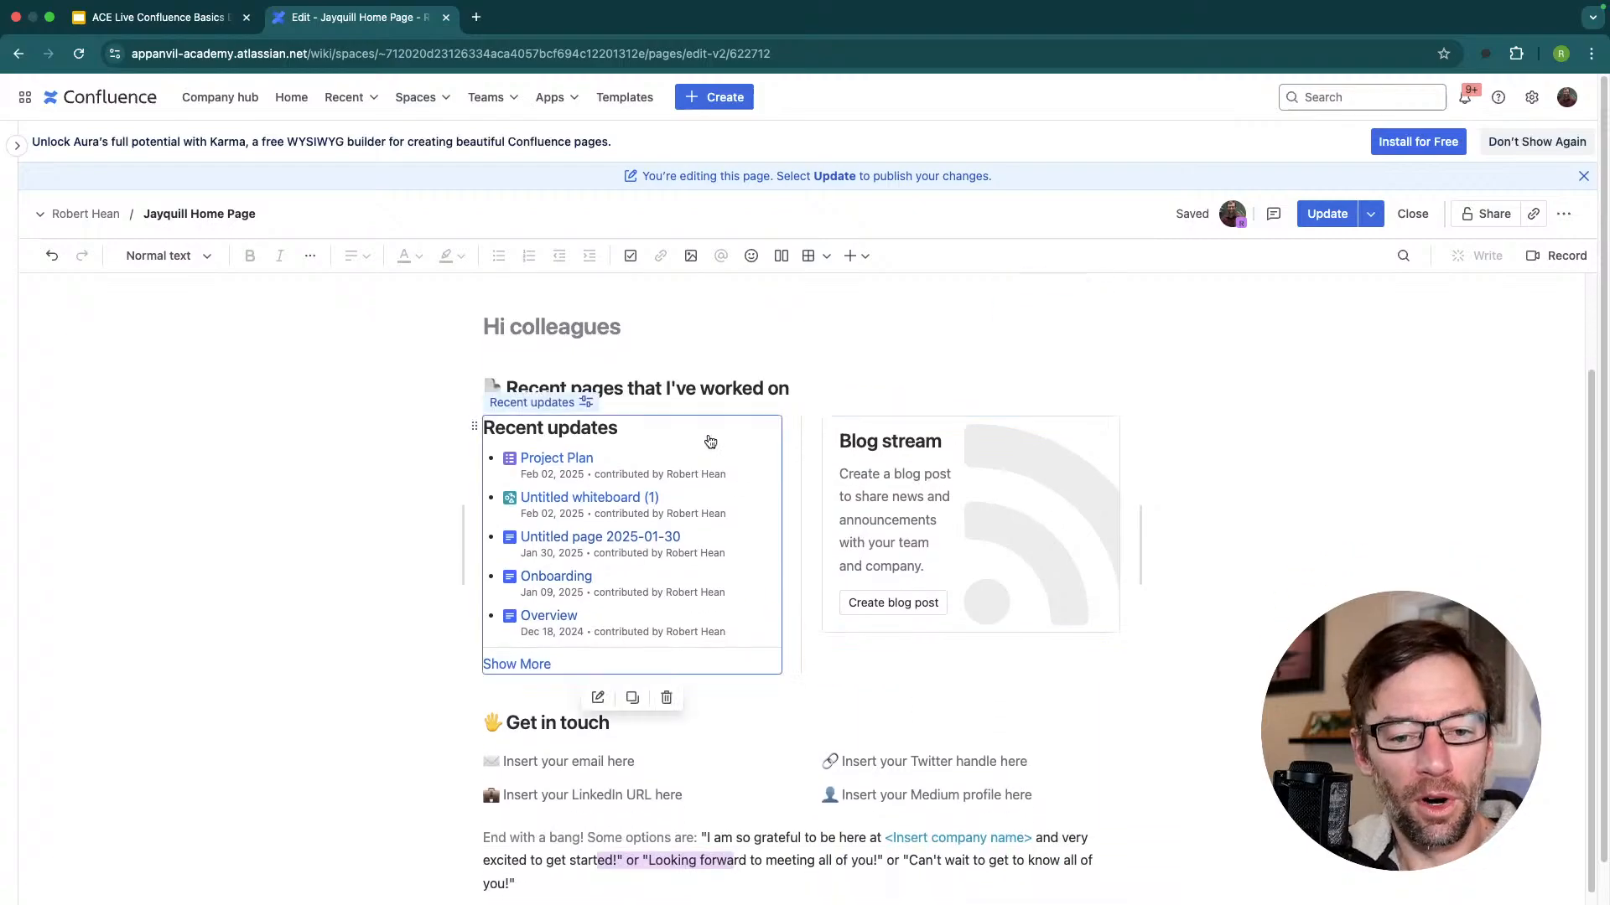
Select part of the "Recent pages that I've worked on" heading and the Recent updates and Blog stream blocks beneath it.
drag(764, 389, 578, 384)
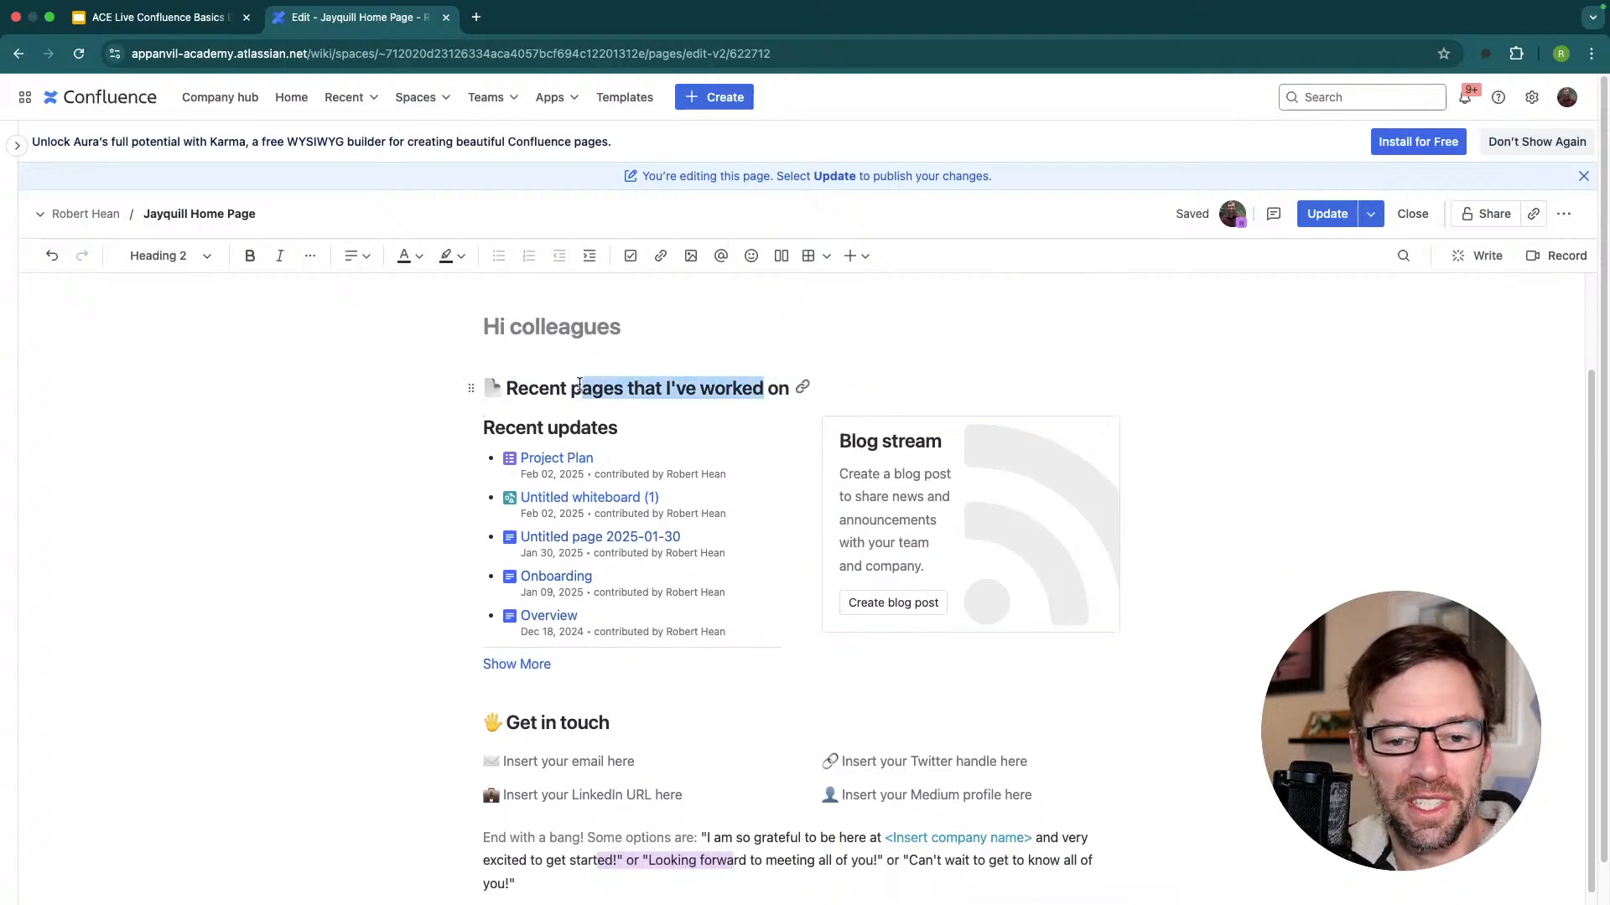
scroll(587, 386, down, 2)
click(730, 399)
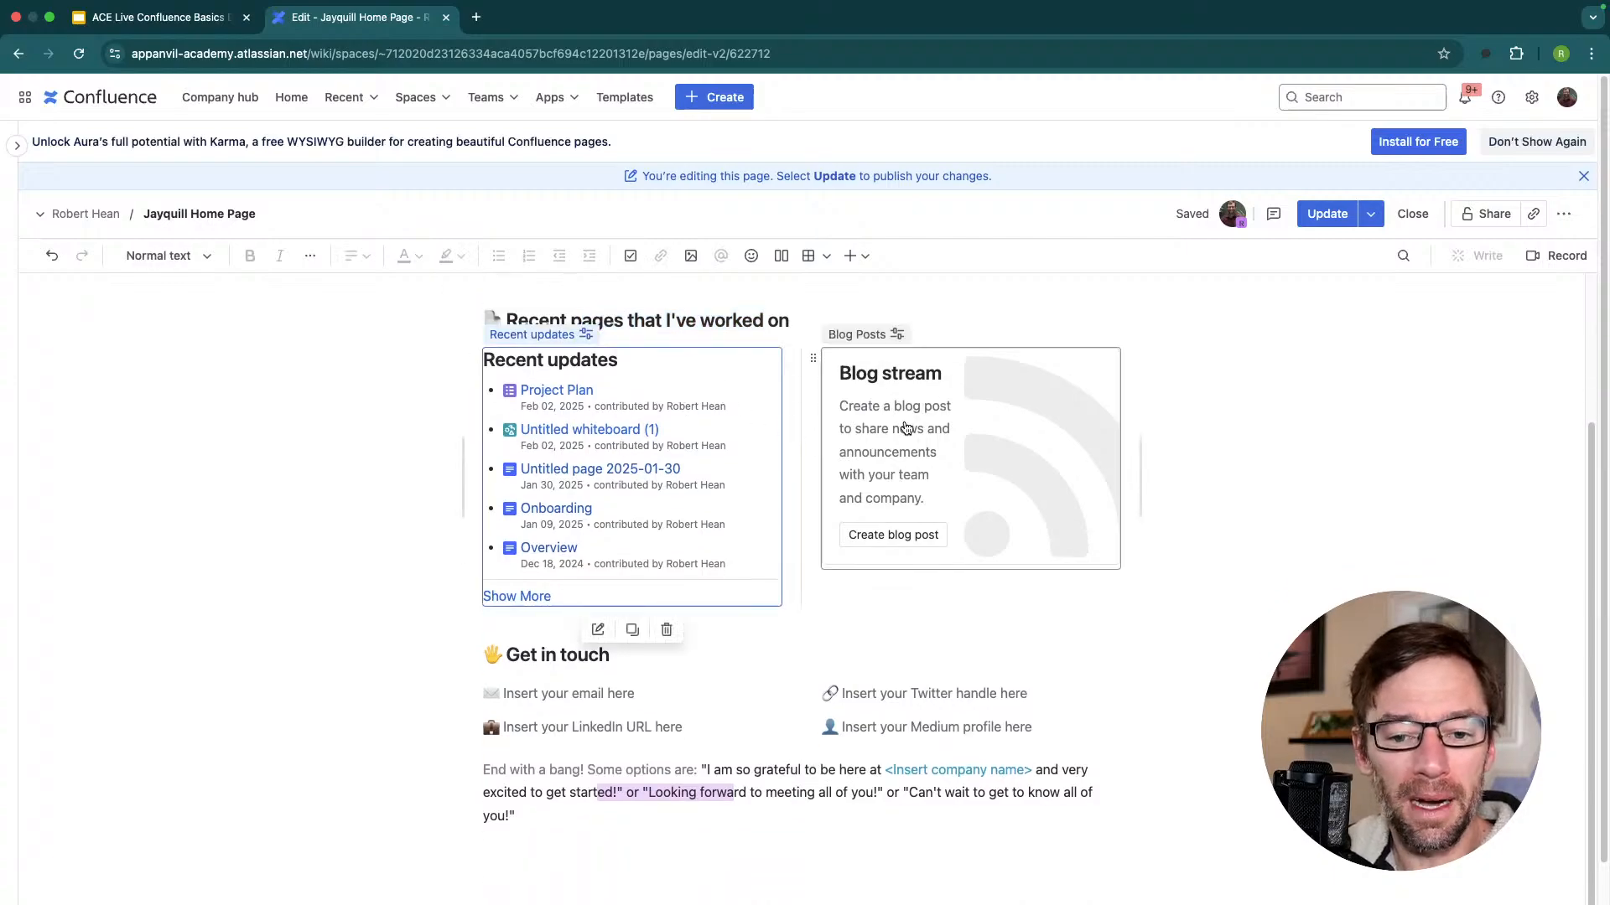
click(993, 447)
click(738, 405)
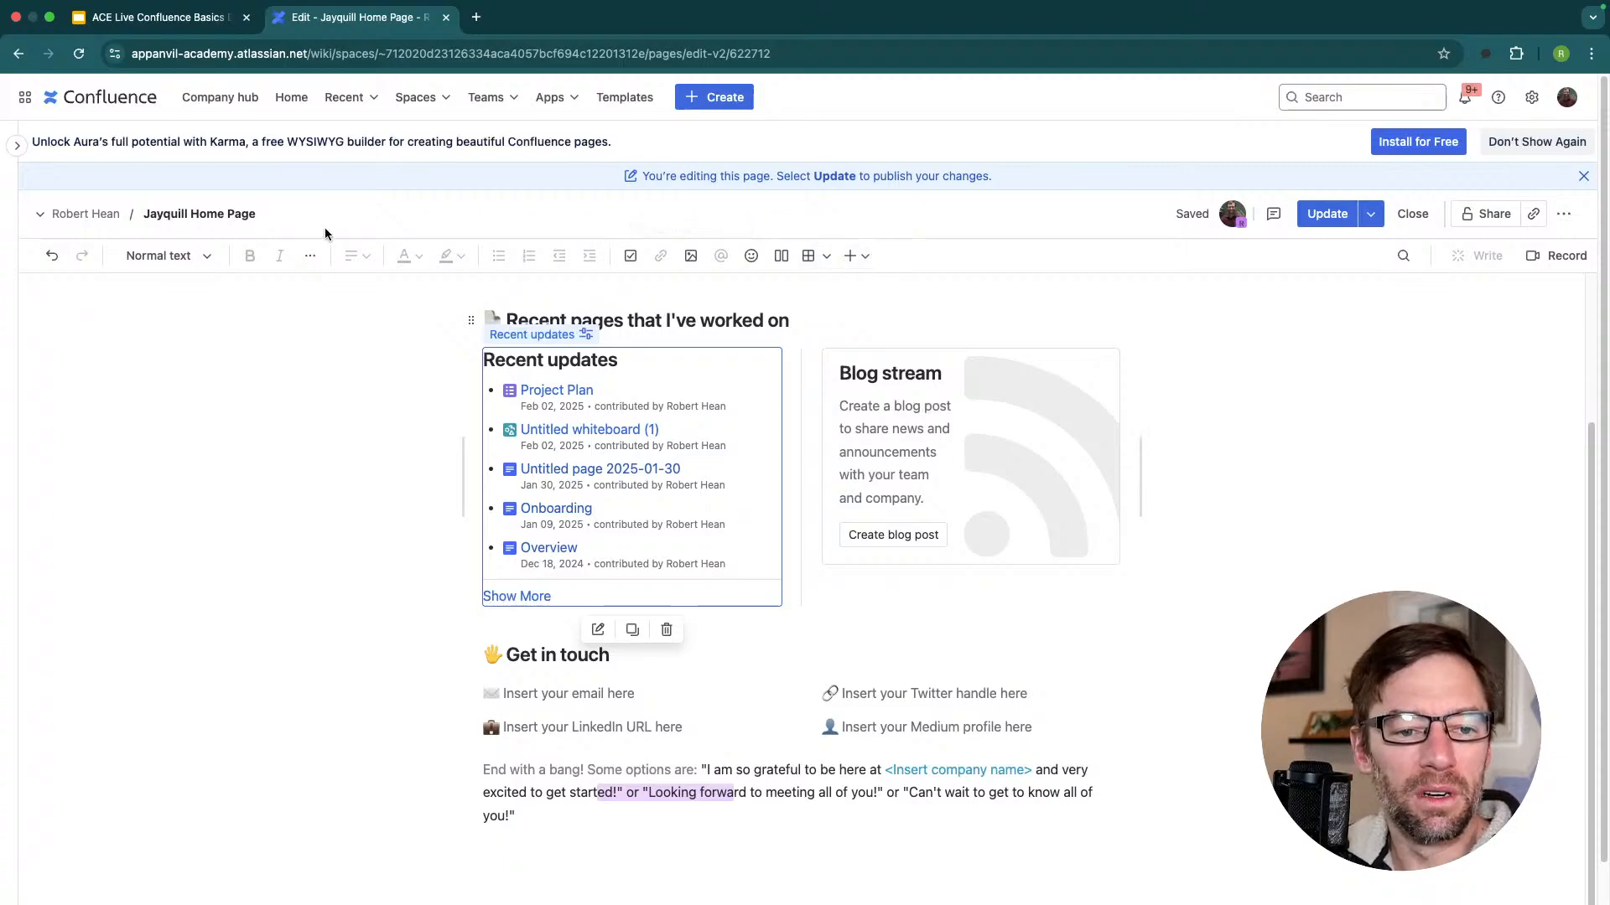
Select "nt pages that I've" in the recent pages heading, try bold on and off, and align the heading to the right.
drag(549, 320, 698, 320)
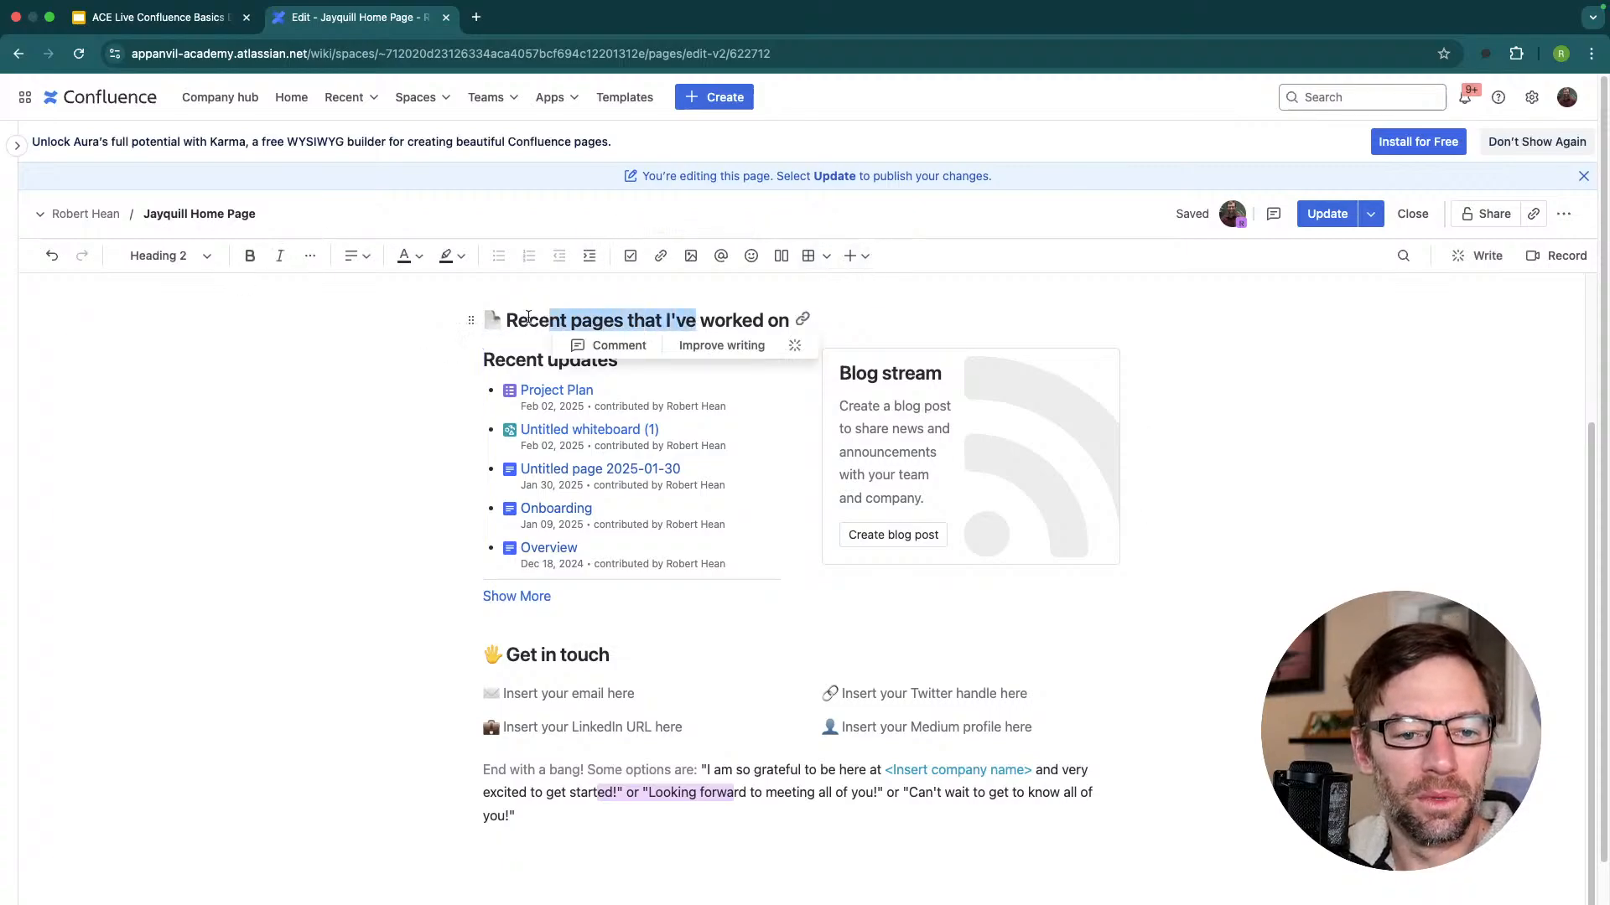
click(250, 258)
click(250, 256)
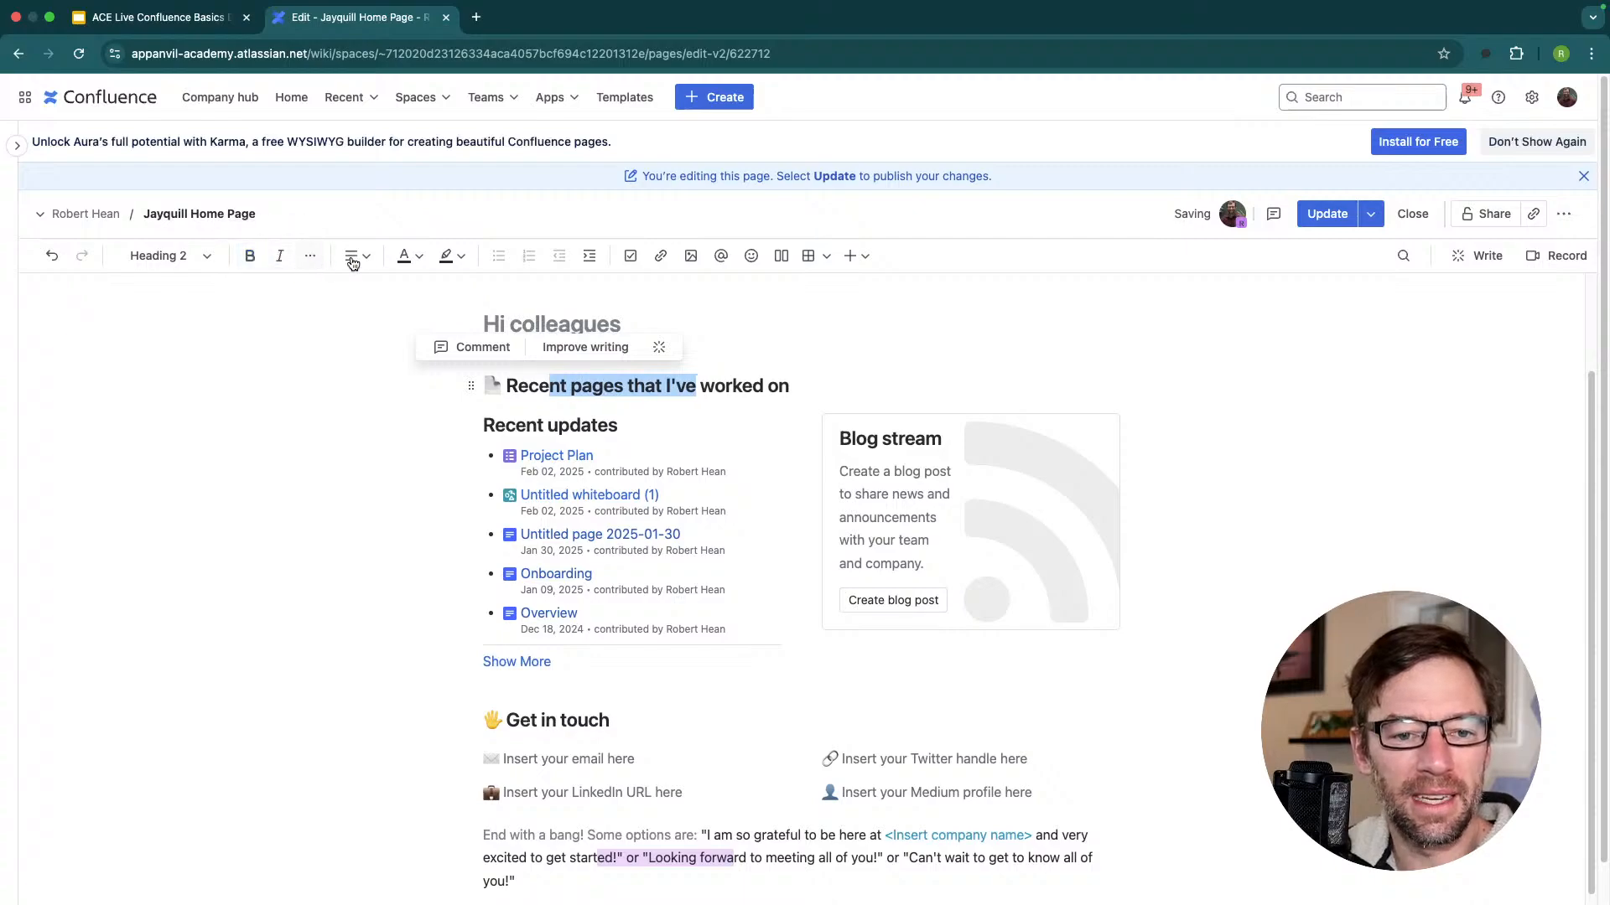
click(409, 256)
click(357, 255)
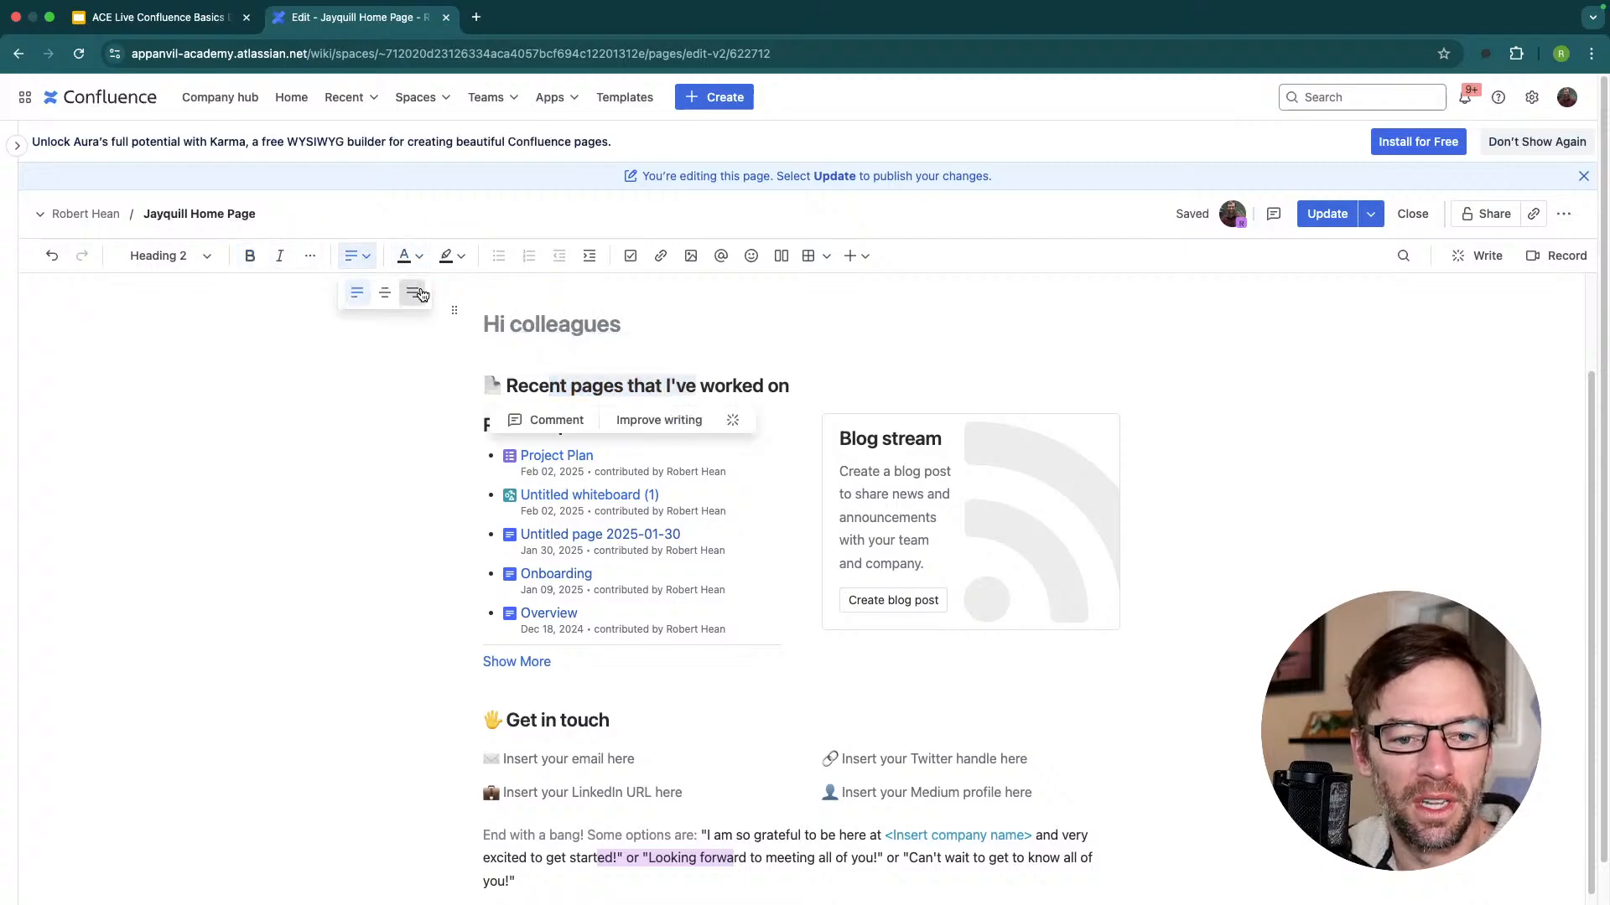
click(409, 287)
Highlight the selected part of the "Recent pages that I've worked on" heading in green.
click(449, 255)
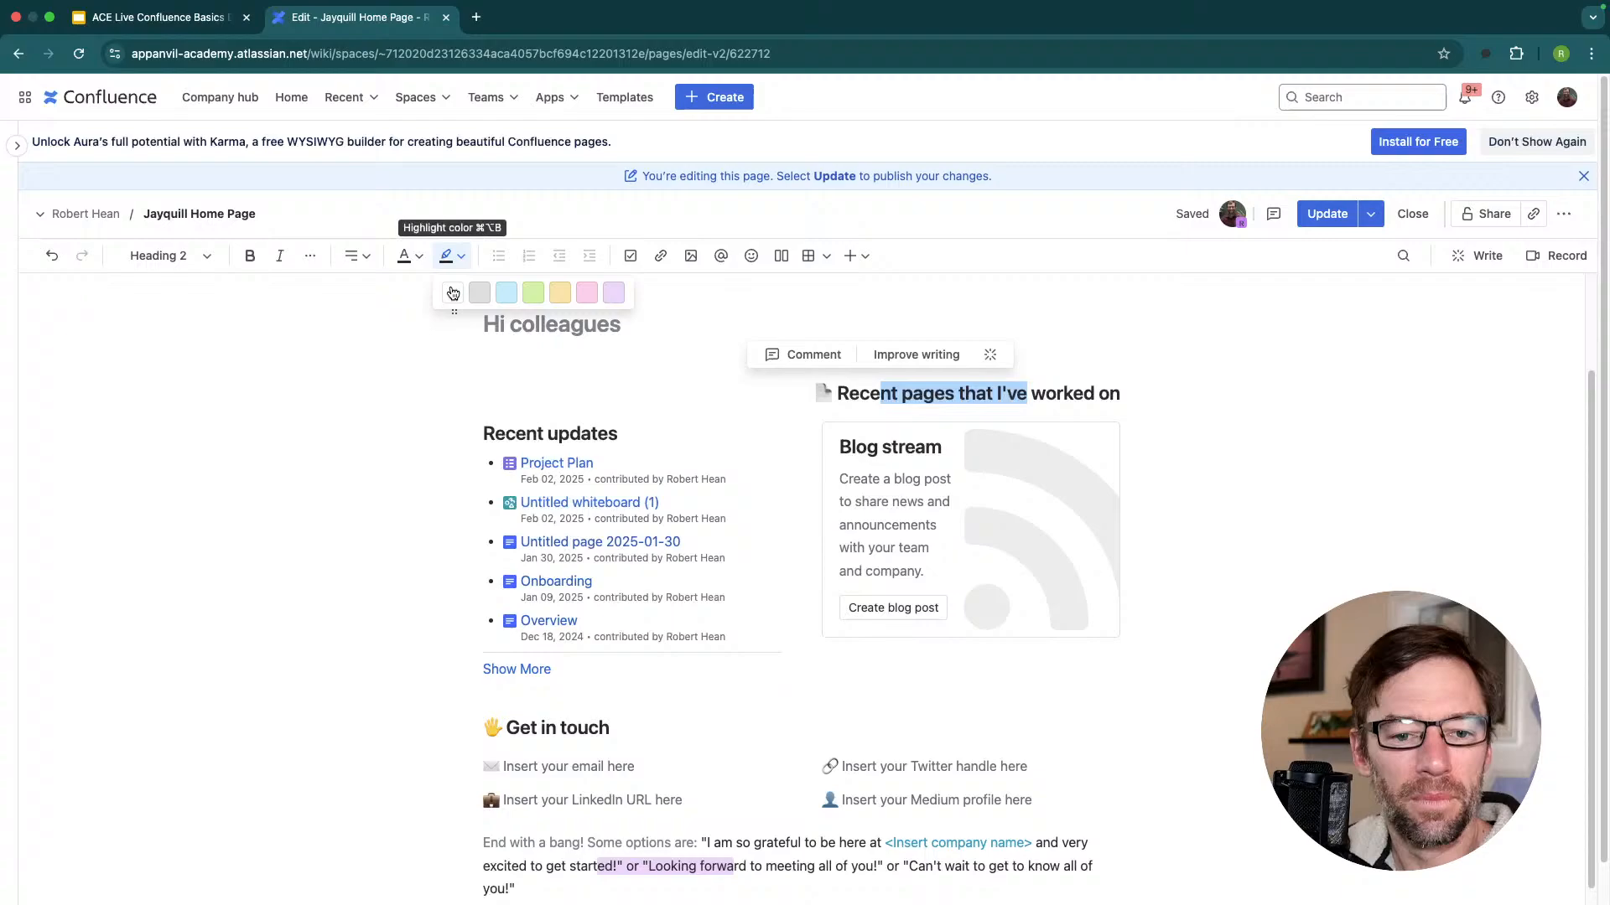
click(533, 299)
click(839, 426)
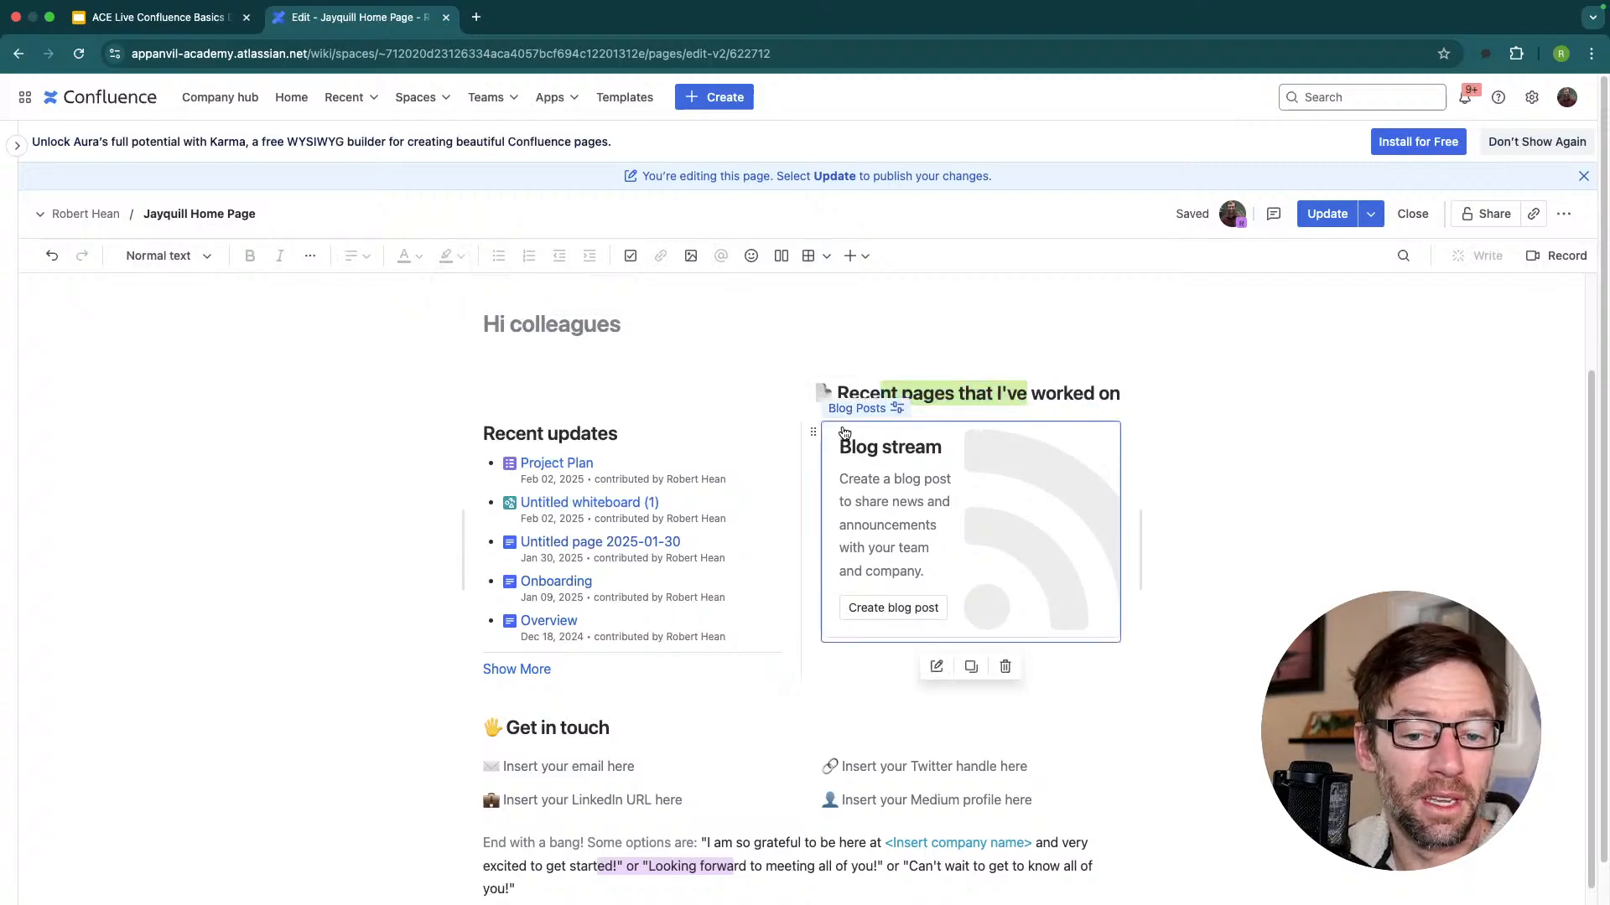
Add an action item below the closing paragraph at the end of the page and assign it to the page owner with a mention.
click(832, 391)
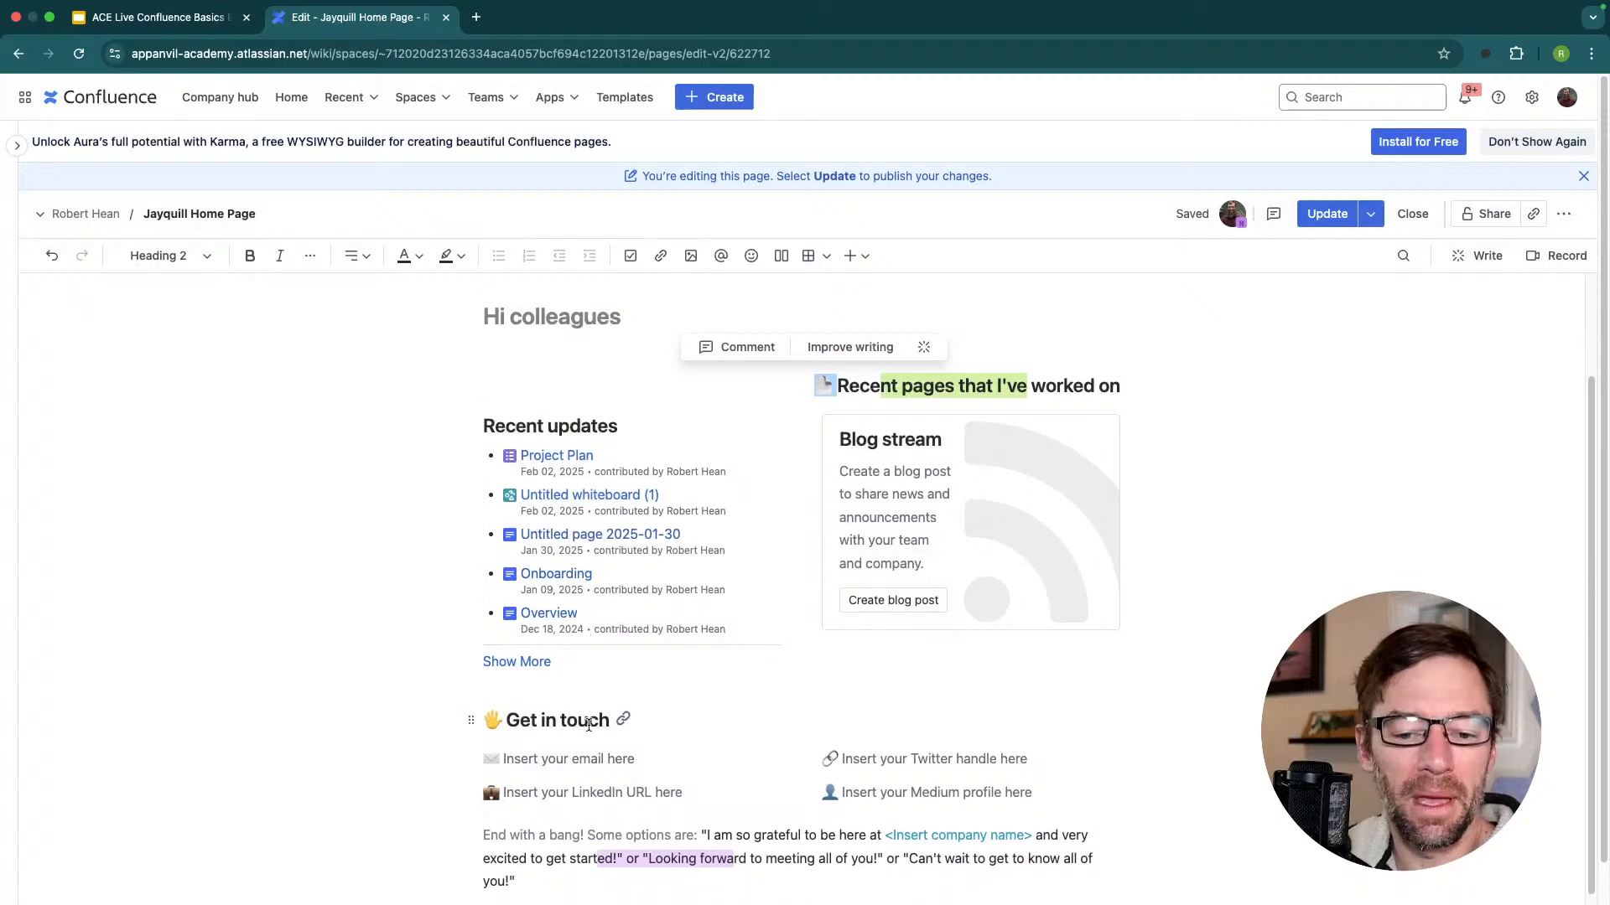
scroll(569, 897, down, 1)
click(571, 808)
scroll(571, 807, down, 1)
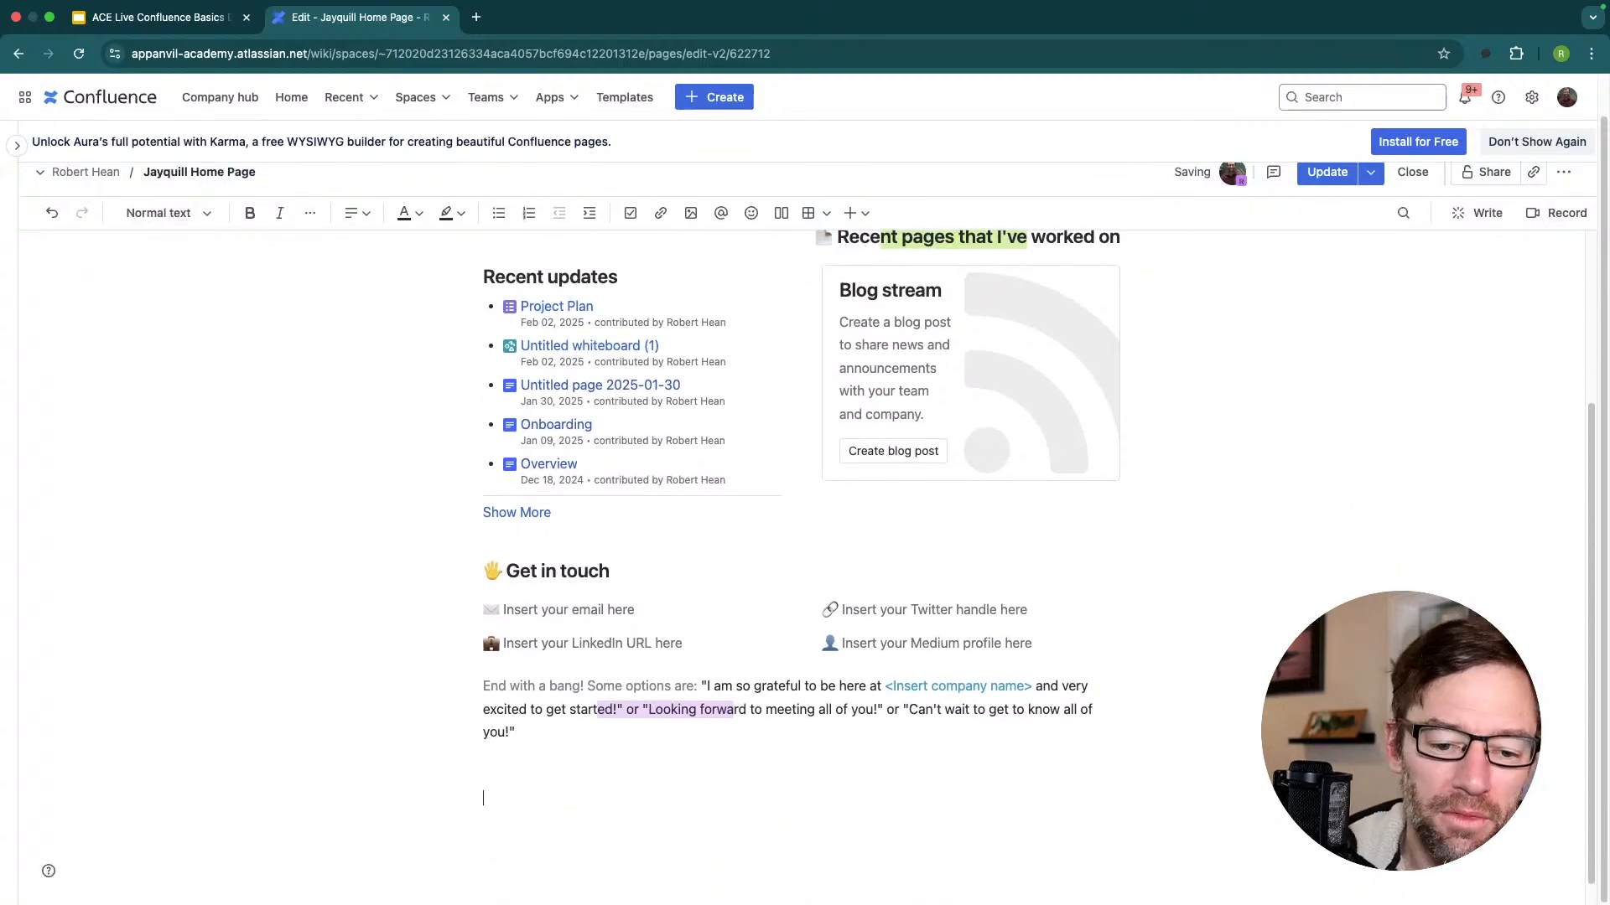
click(631, 214)
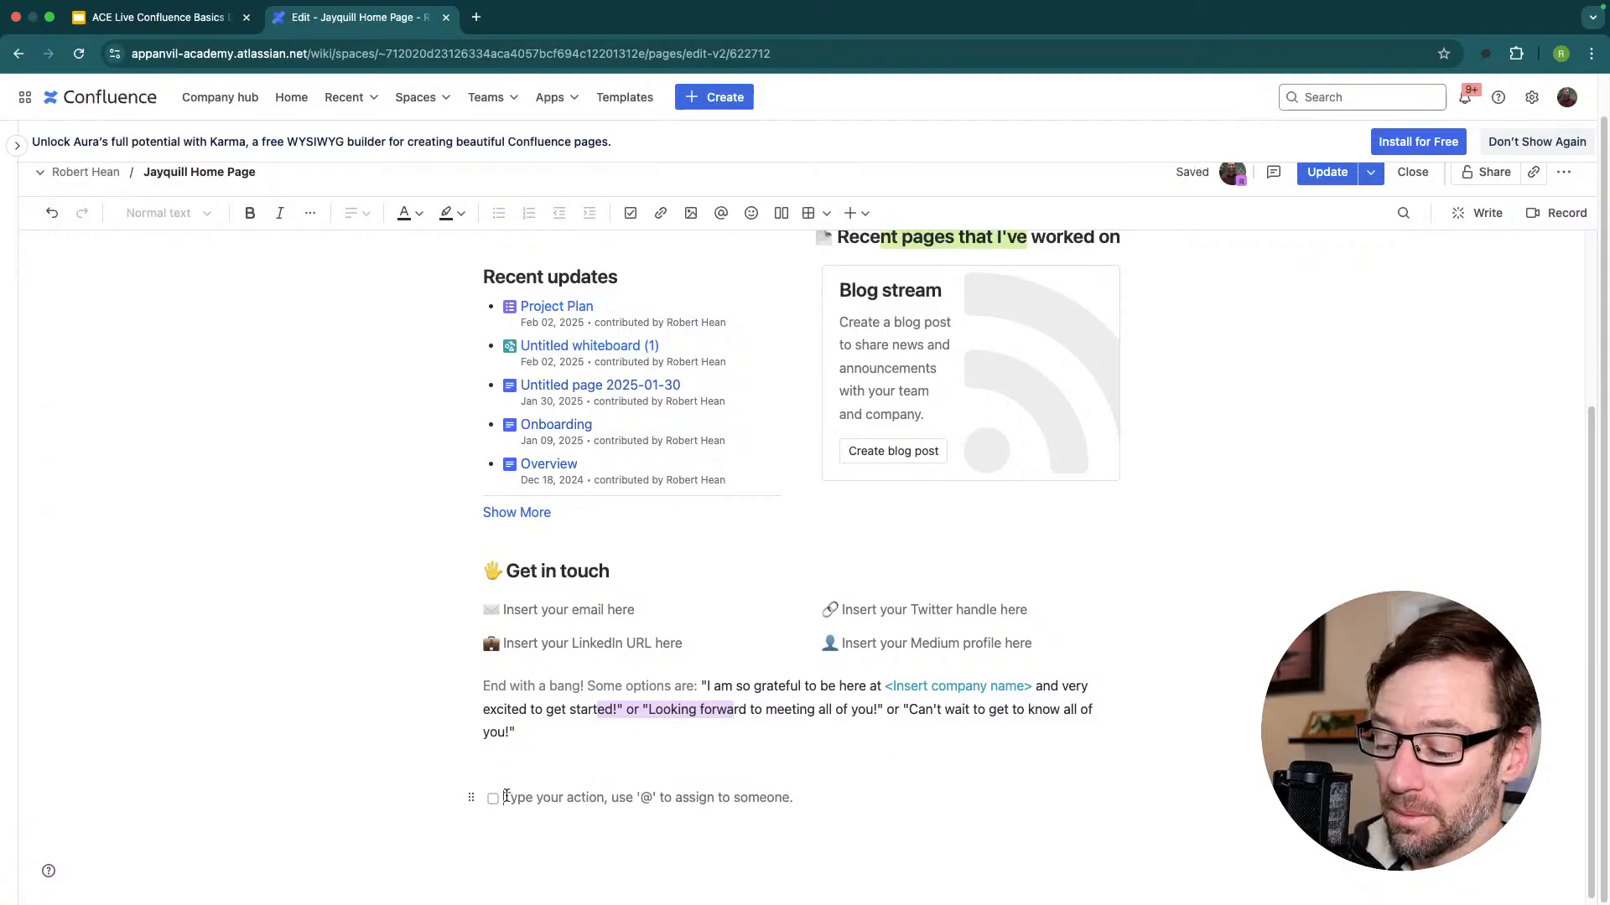
text(@rob)
key(Return)
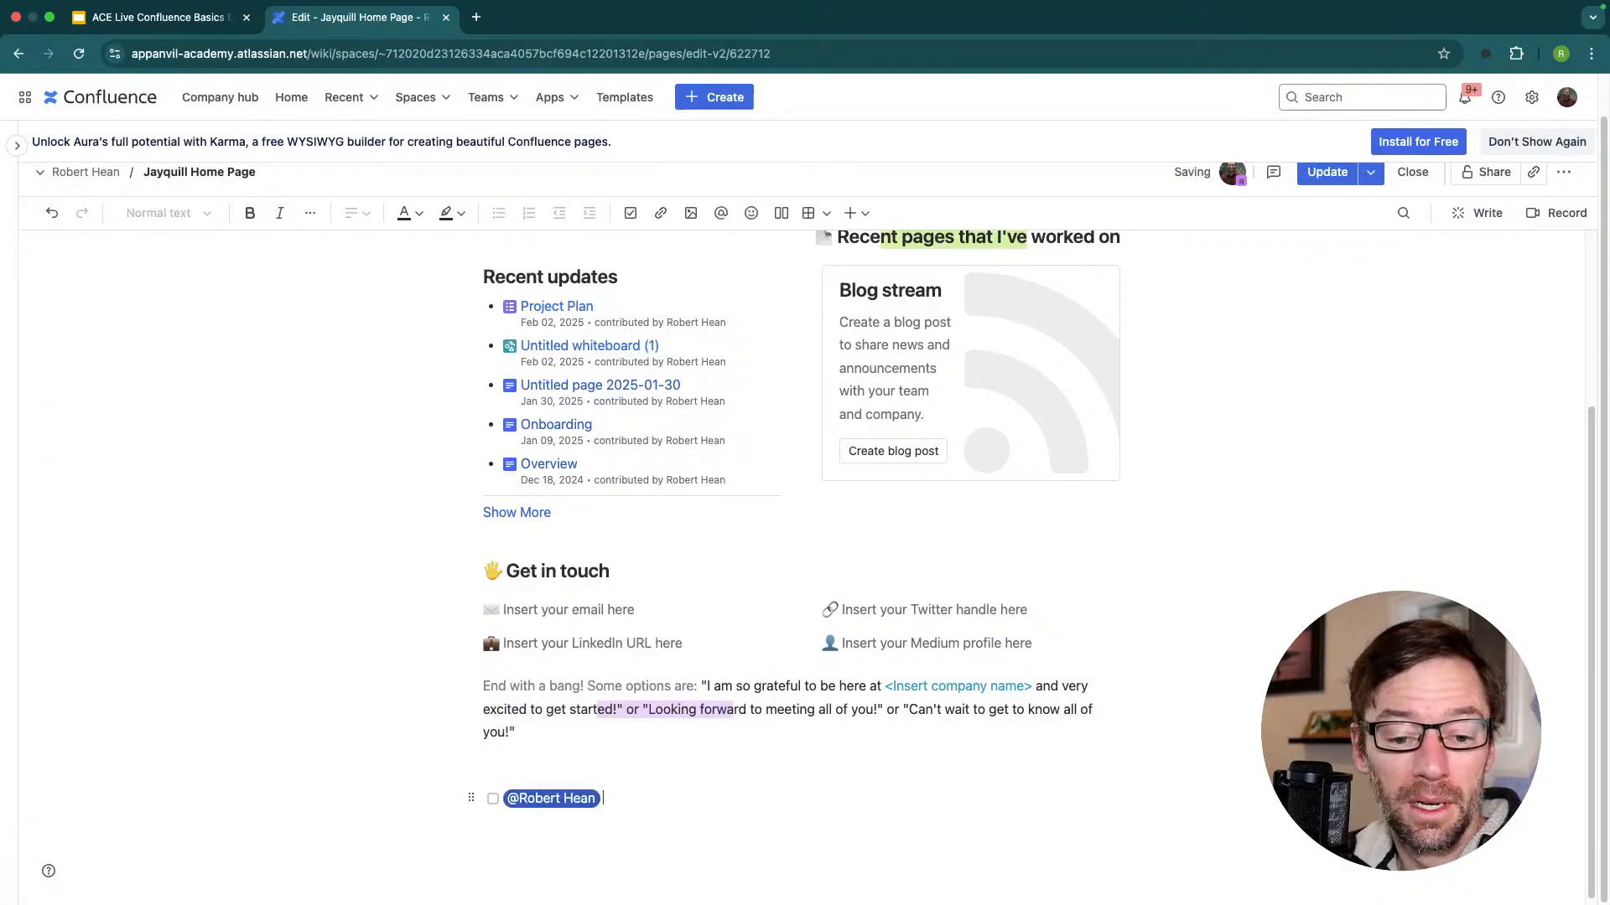
Describe the assigned action item as "- figure out how a personal space can be missing".
text(- fi)
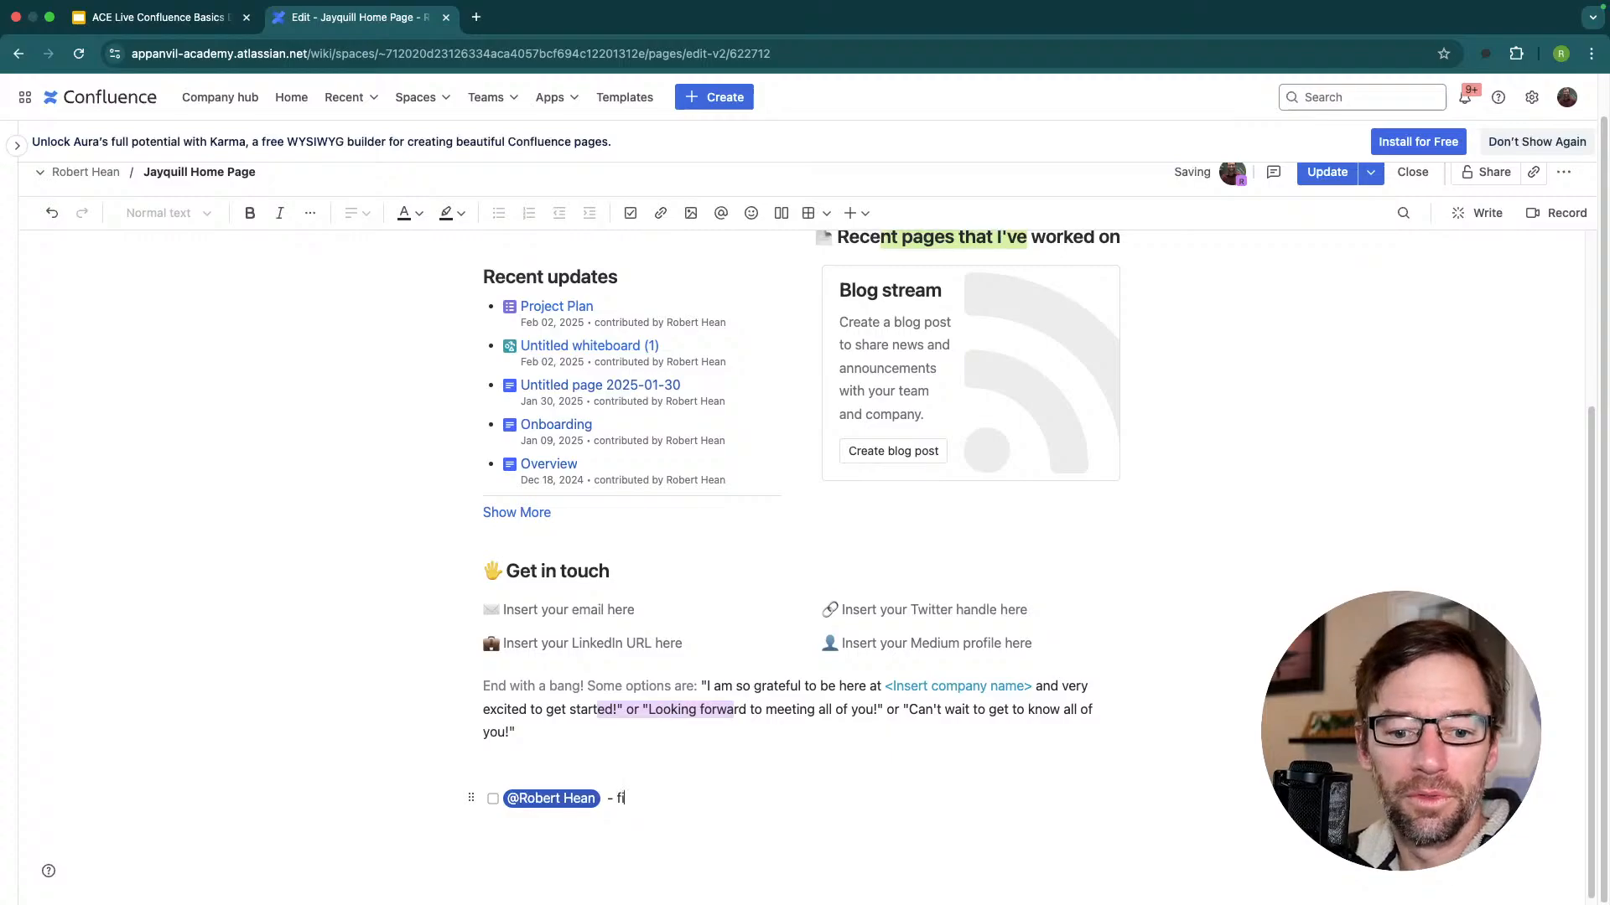
text(gure out how a personal space )
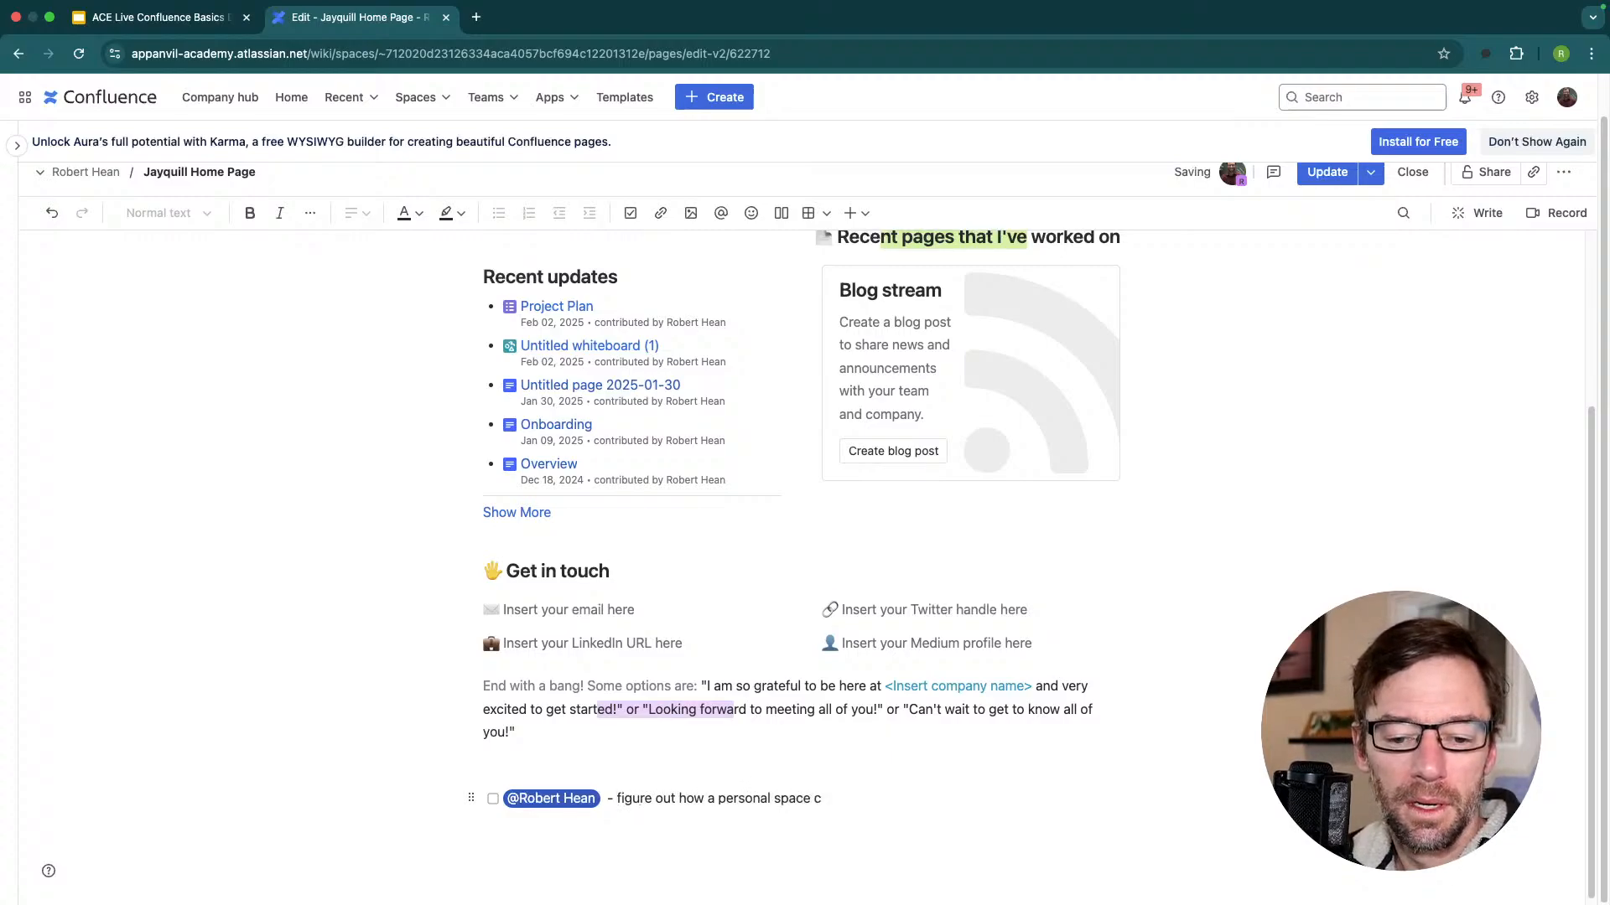
text(can be missing)
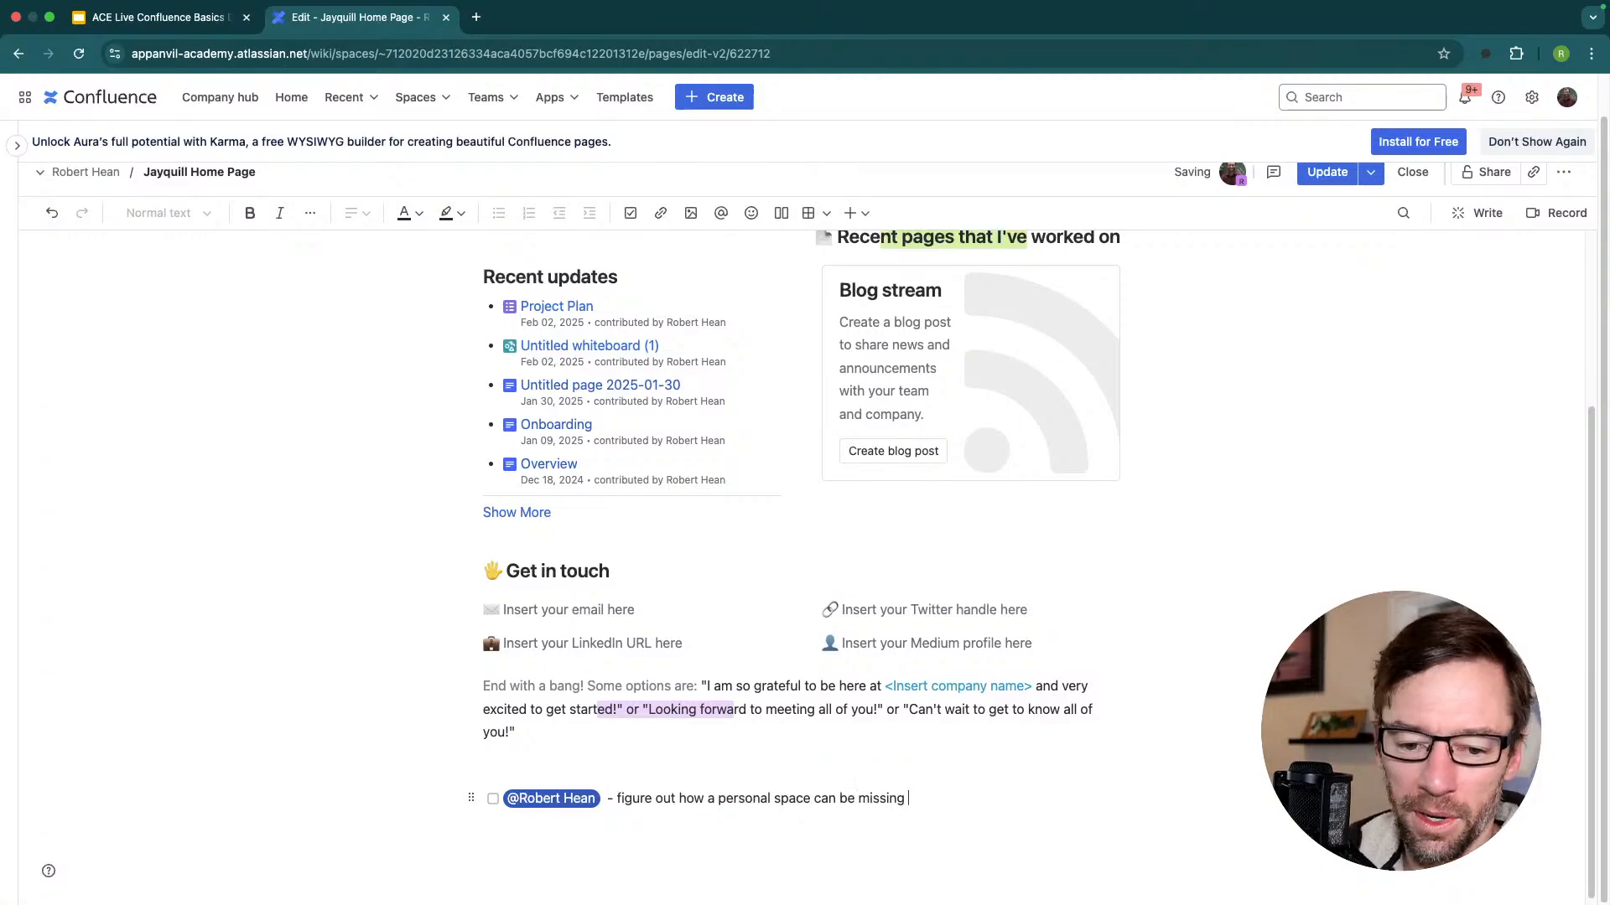
Browse the insertable elements in the slash command list and the insert elements list, and remove the slash without inserting anything.
text( /)
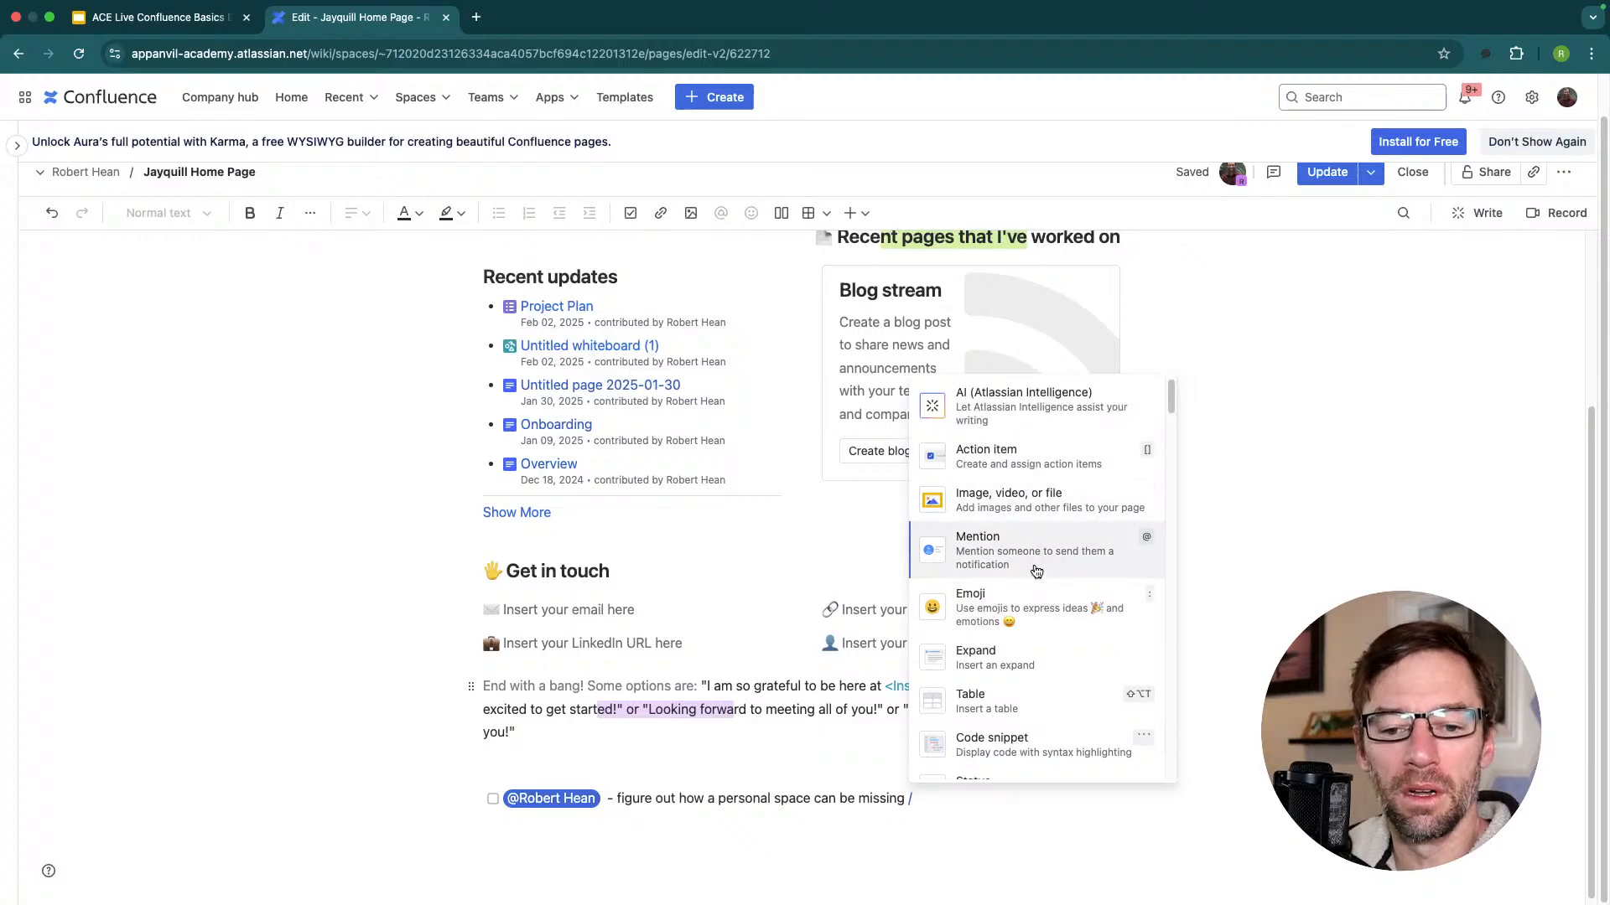
scroll(1039, 569, down, 3)
scroll(1048, 503, down, 4)
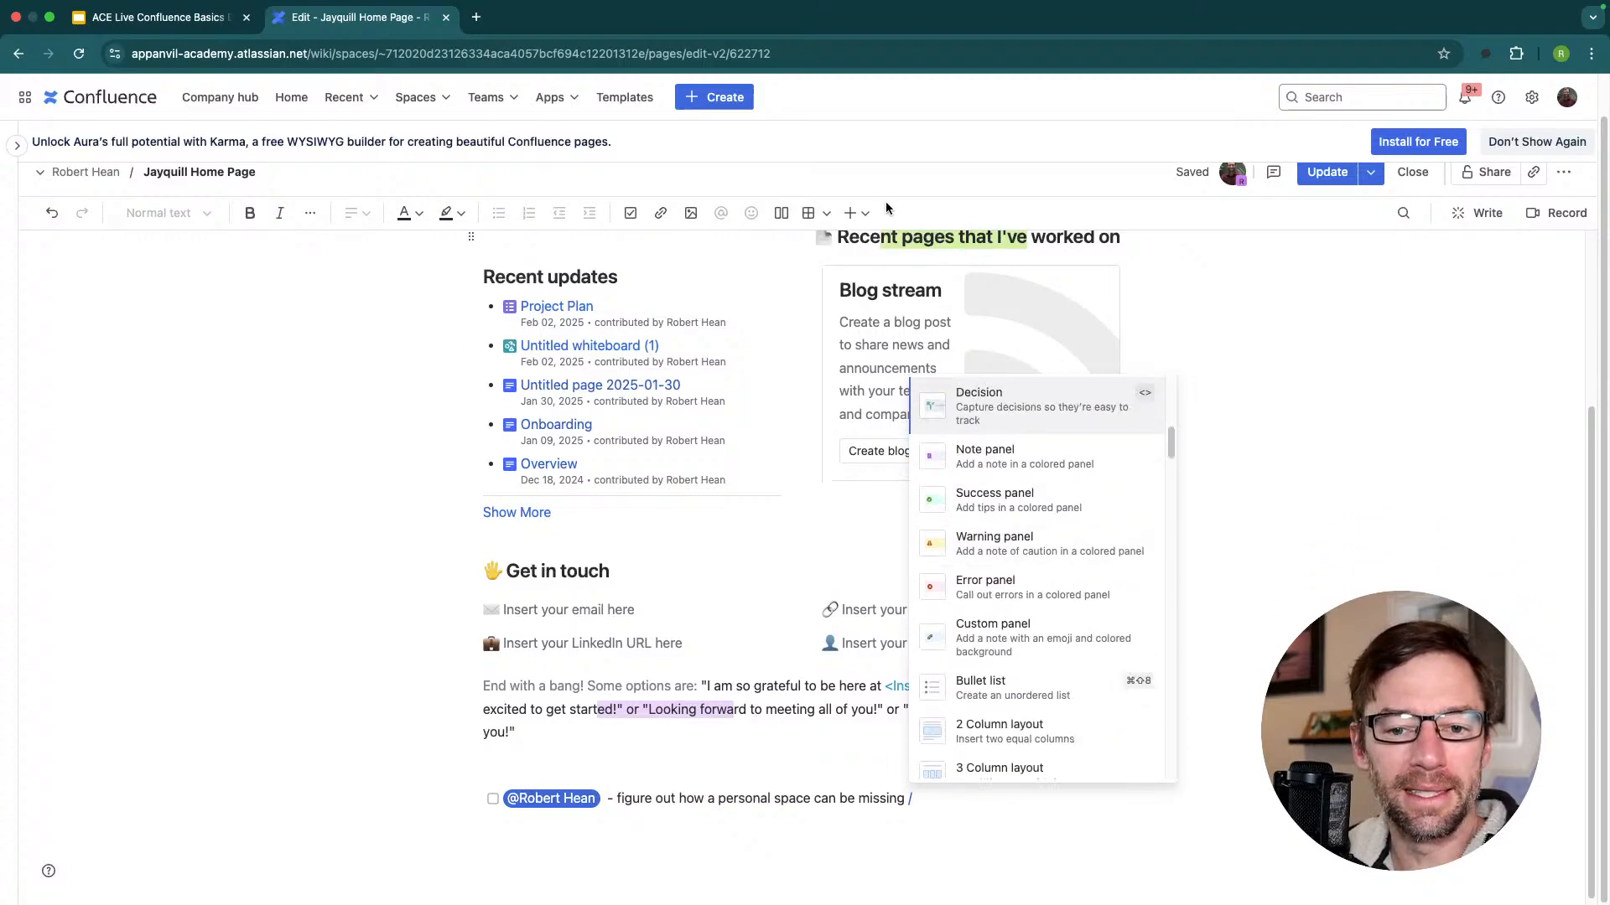
click(865, 210)
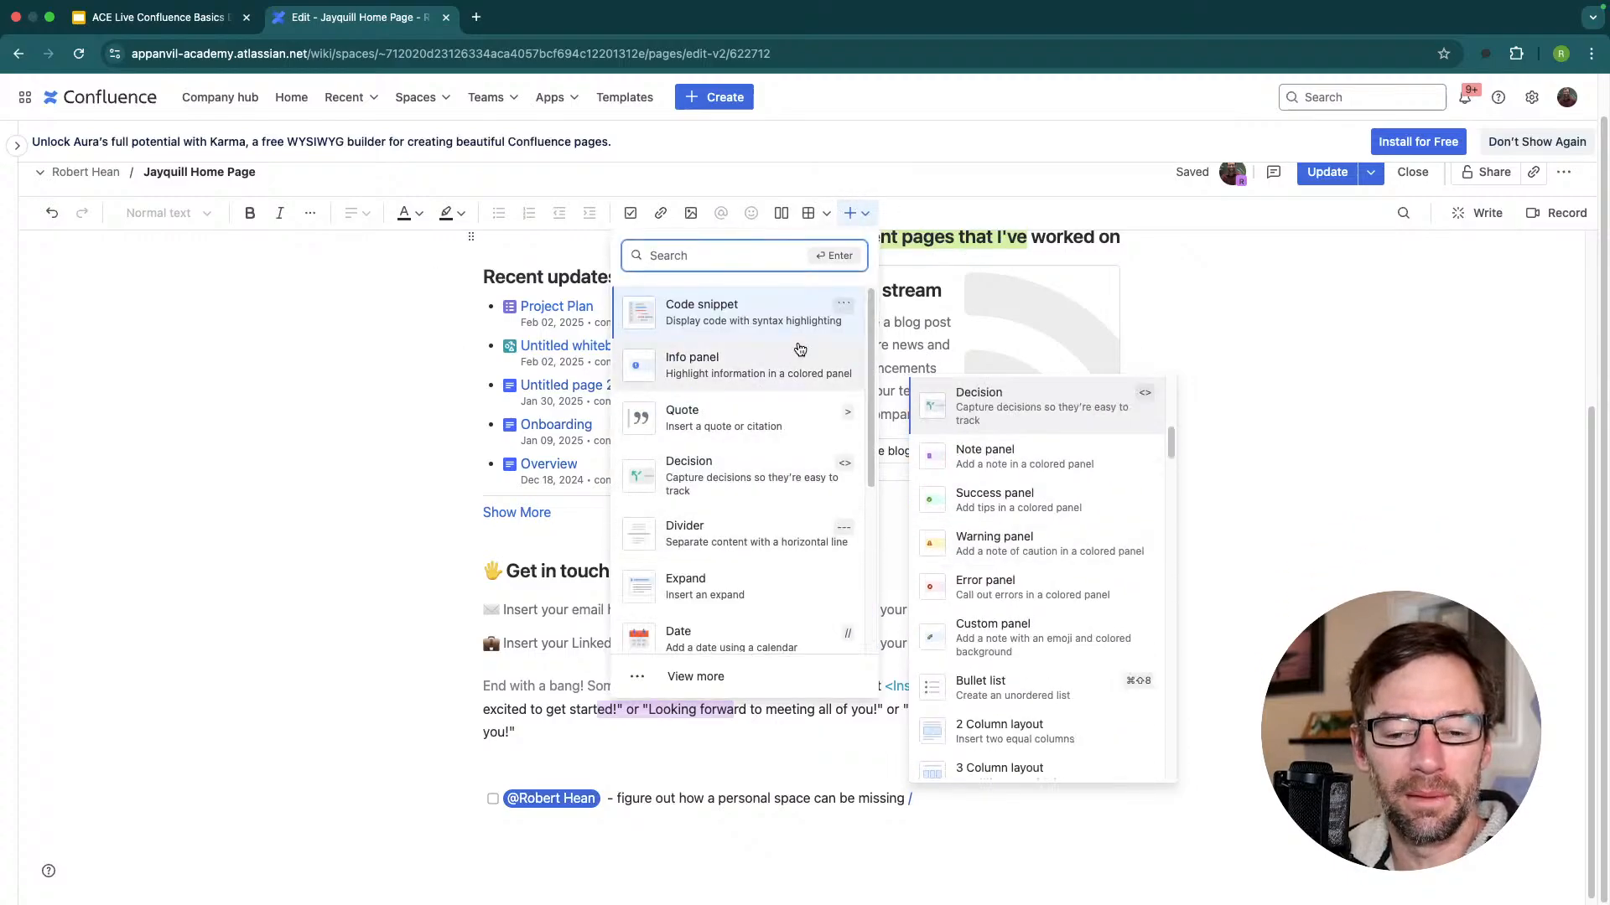
click(853, 216)
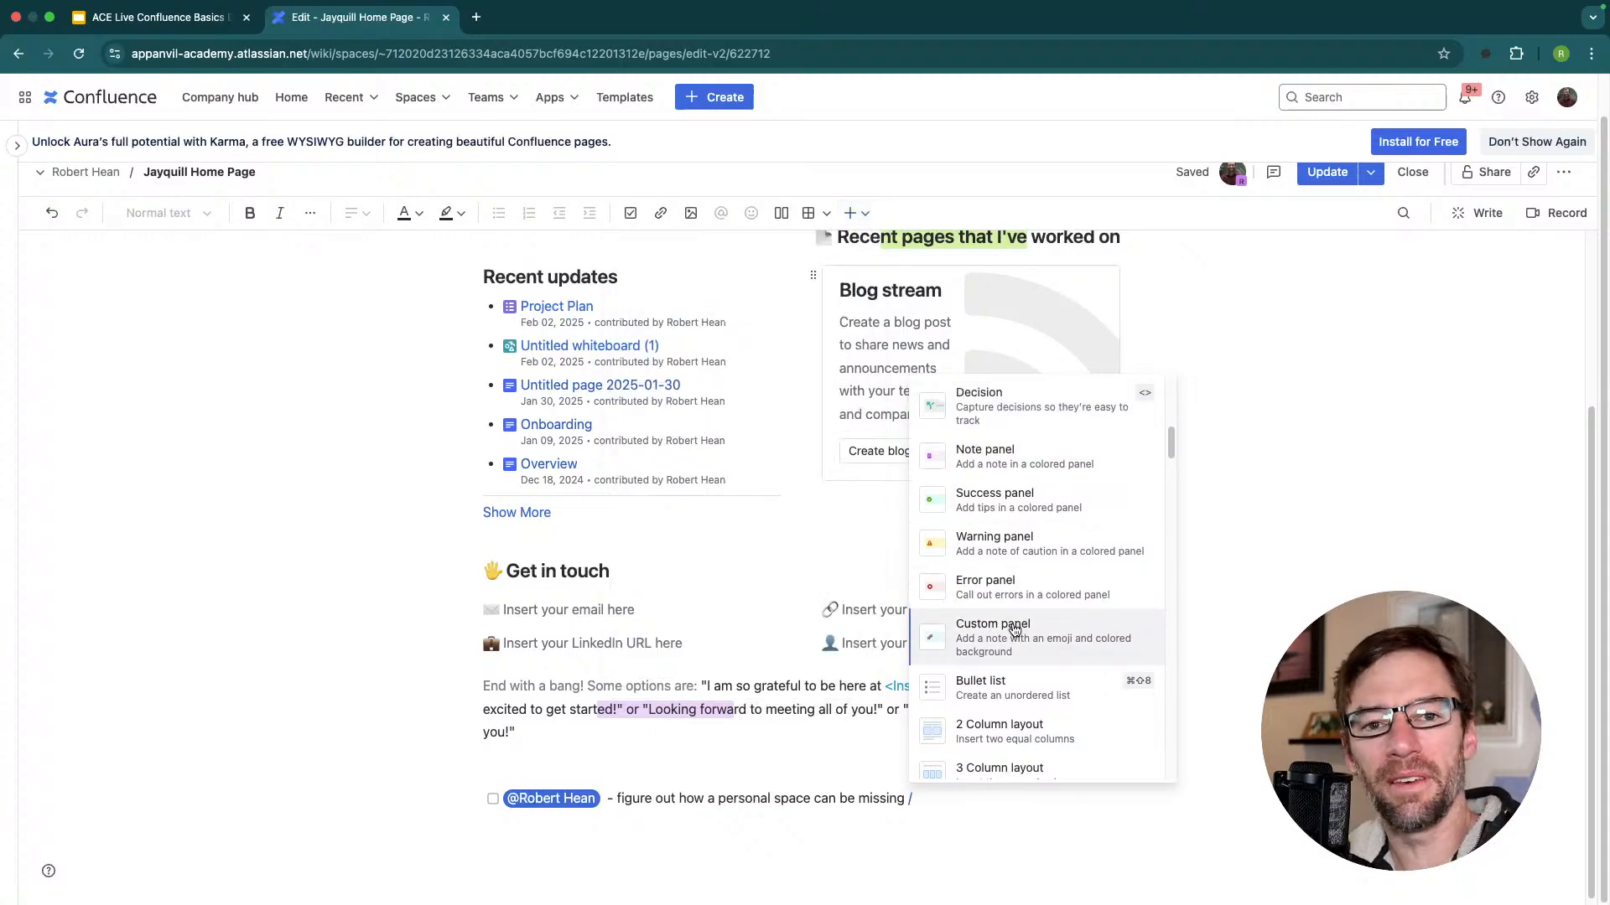
scroll(1016, 625, down, 3)
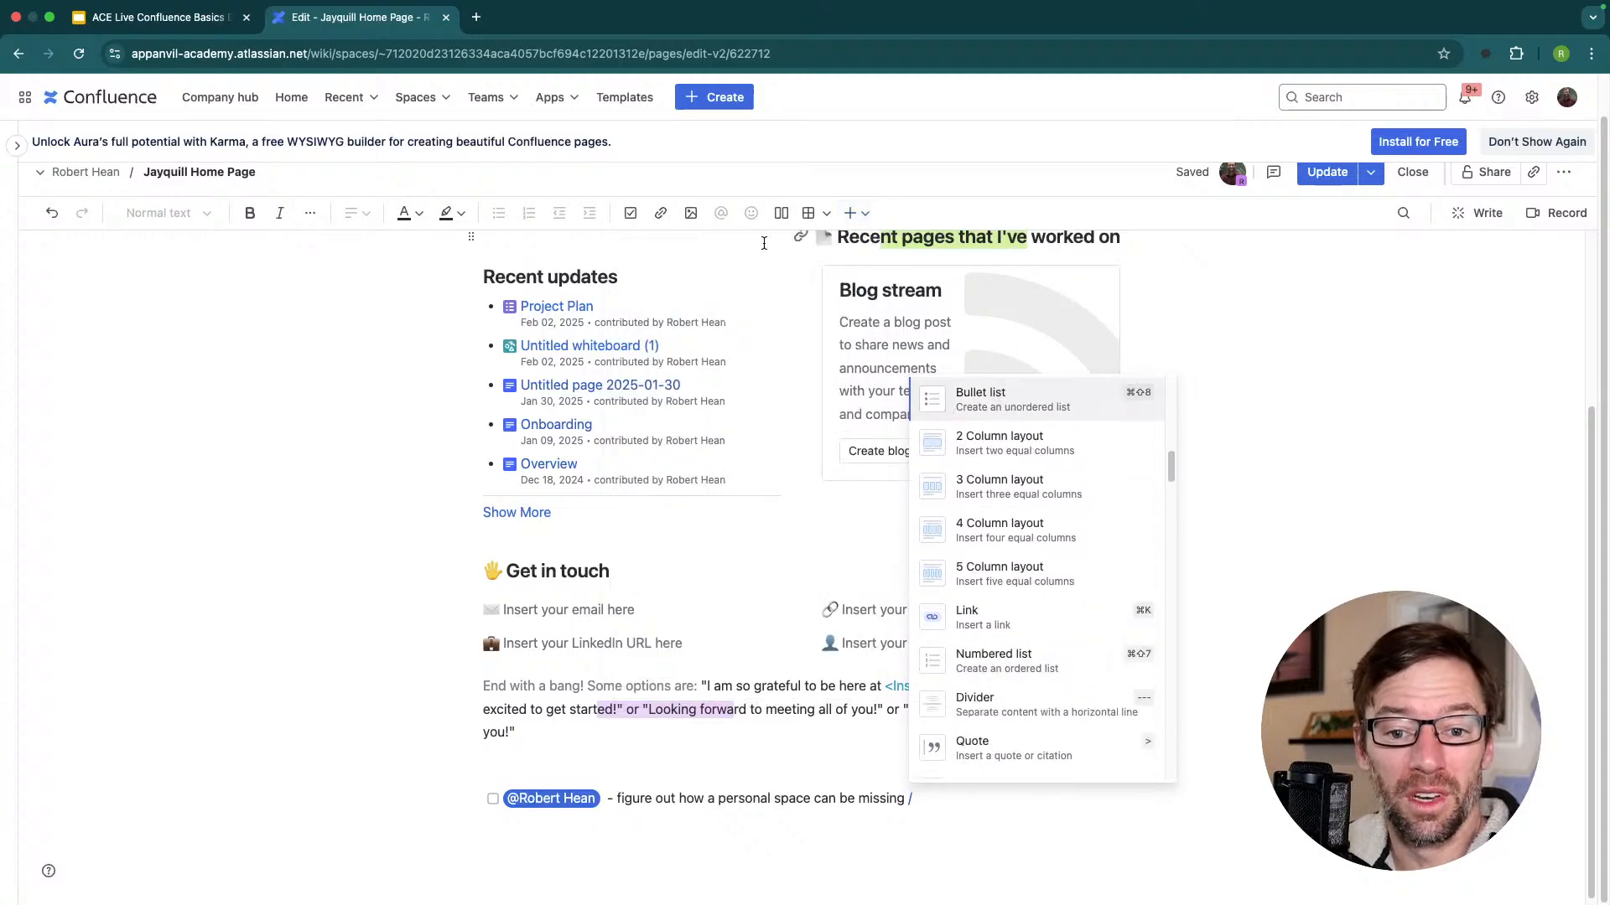
scroll(1054, 682, down, 5)
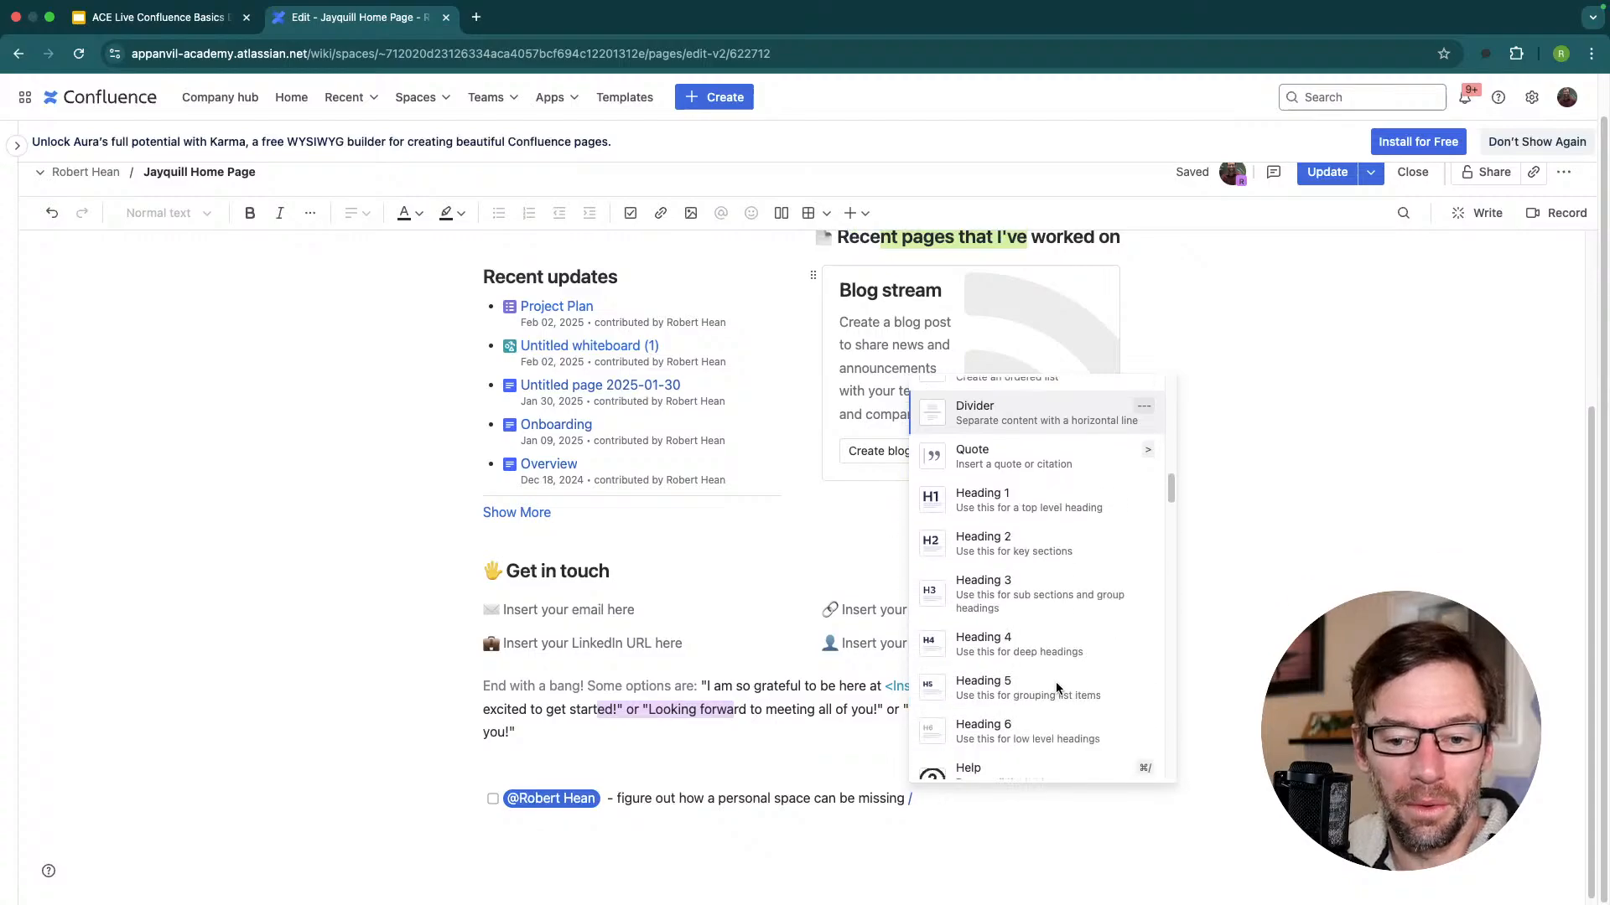
scroll(1054, 682, up, 10)
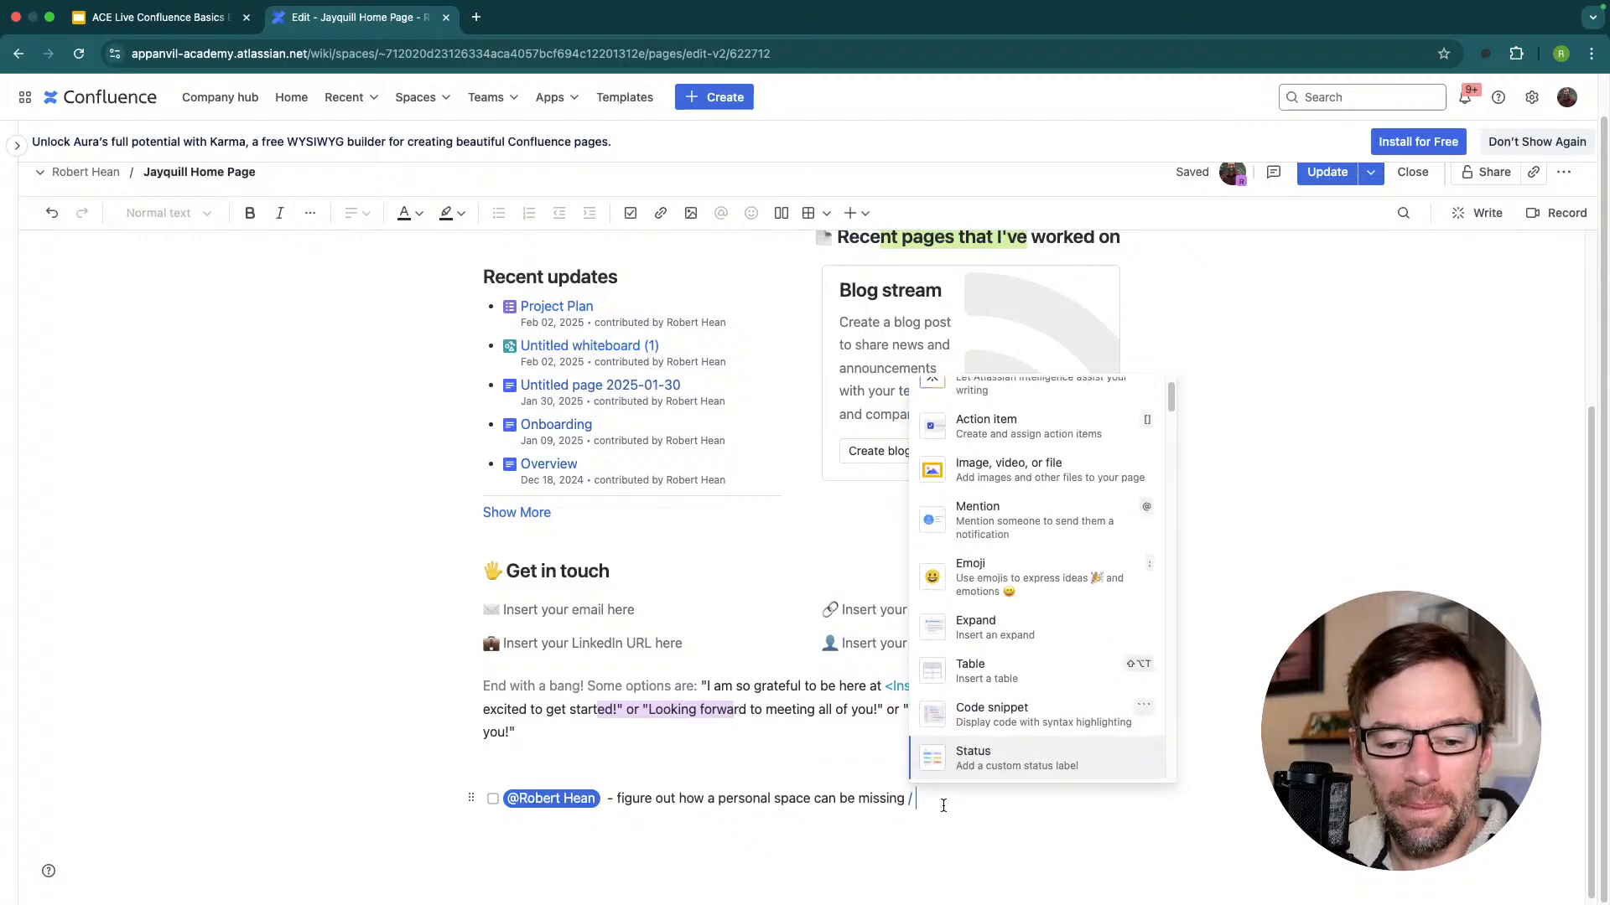
key(BackSpace)
Insert the date Feb 13, 2025 at the end of the action item using the /date command.
text(/date)
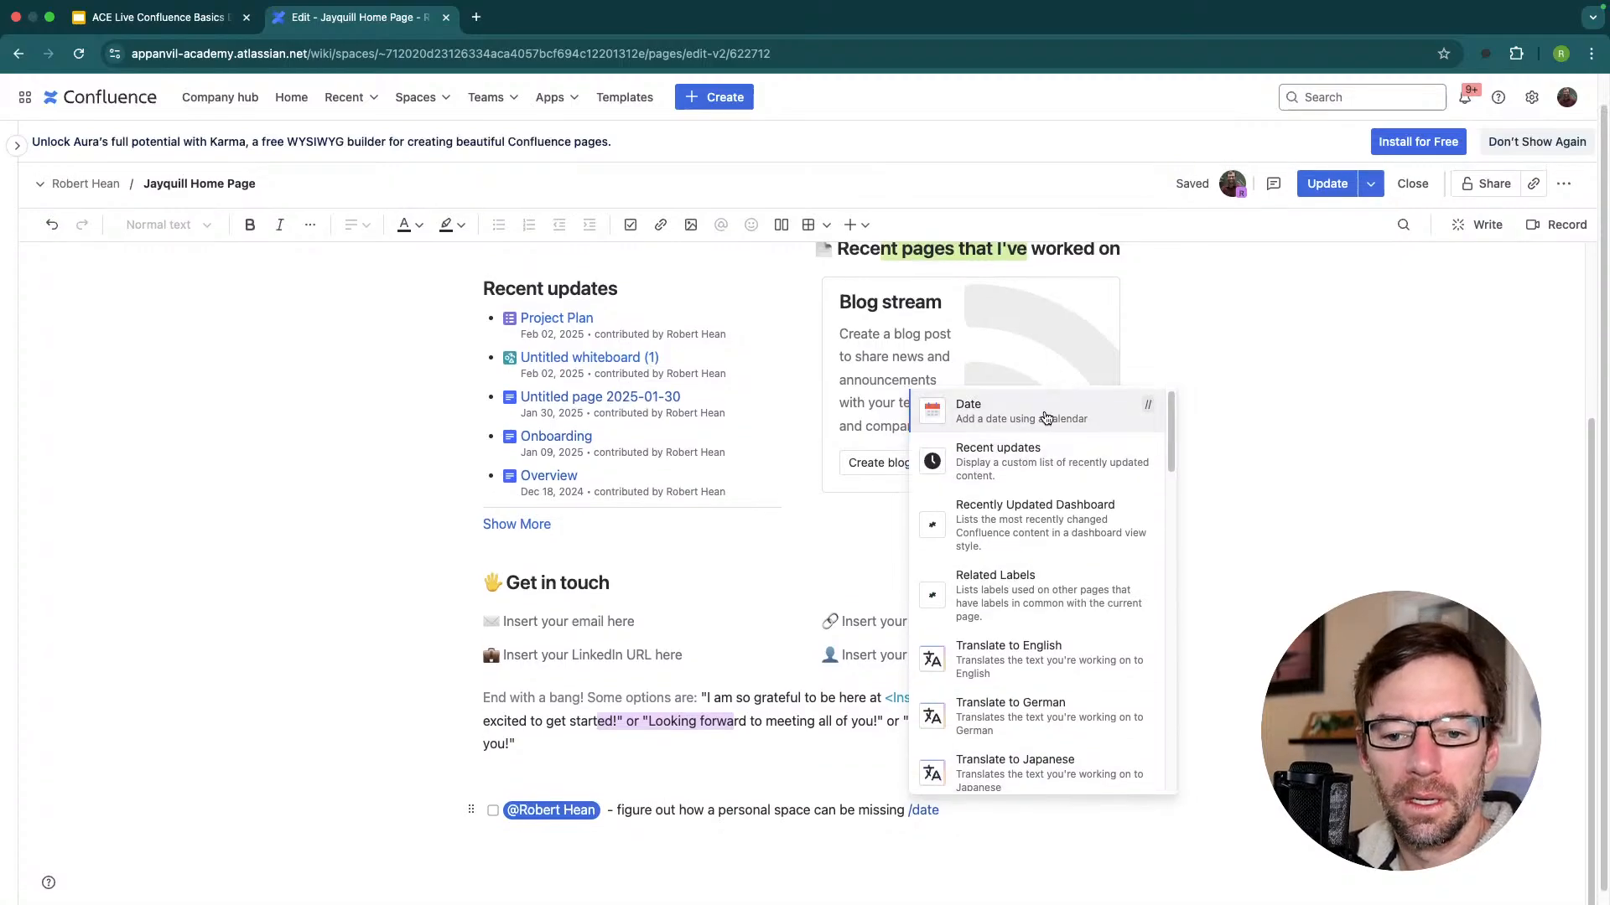
click(1045, 417)
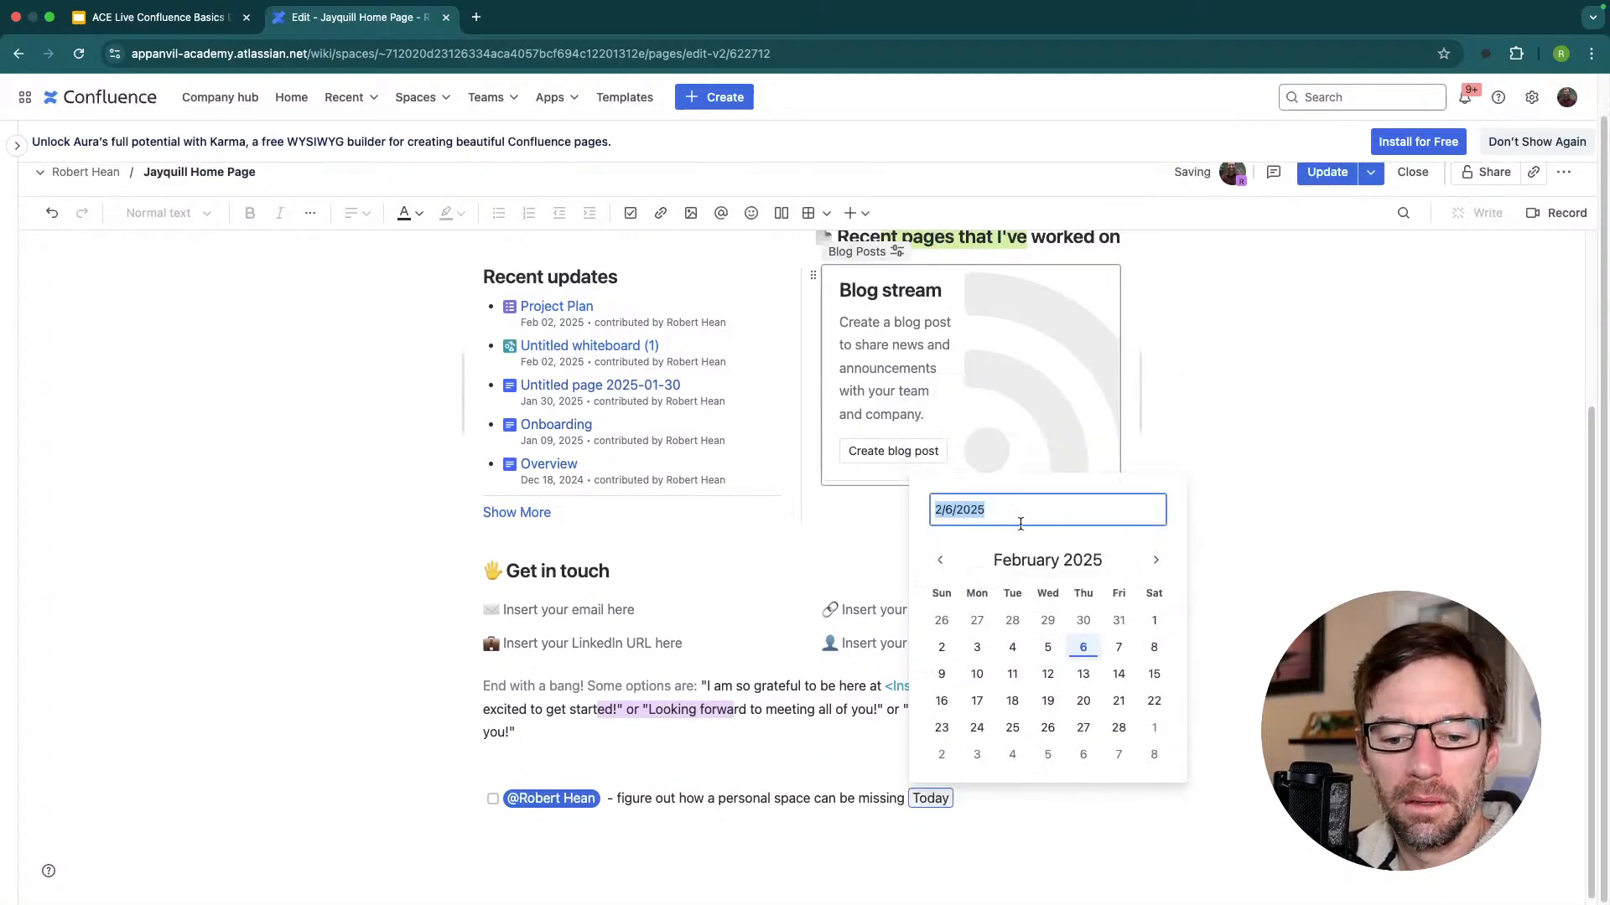
click(1084, 675)
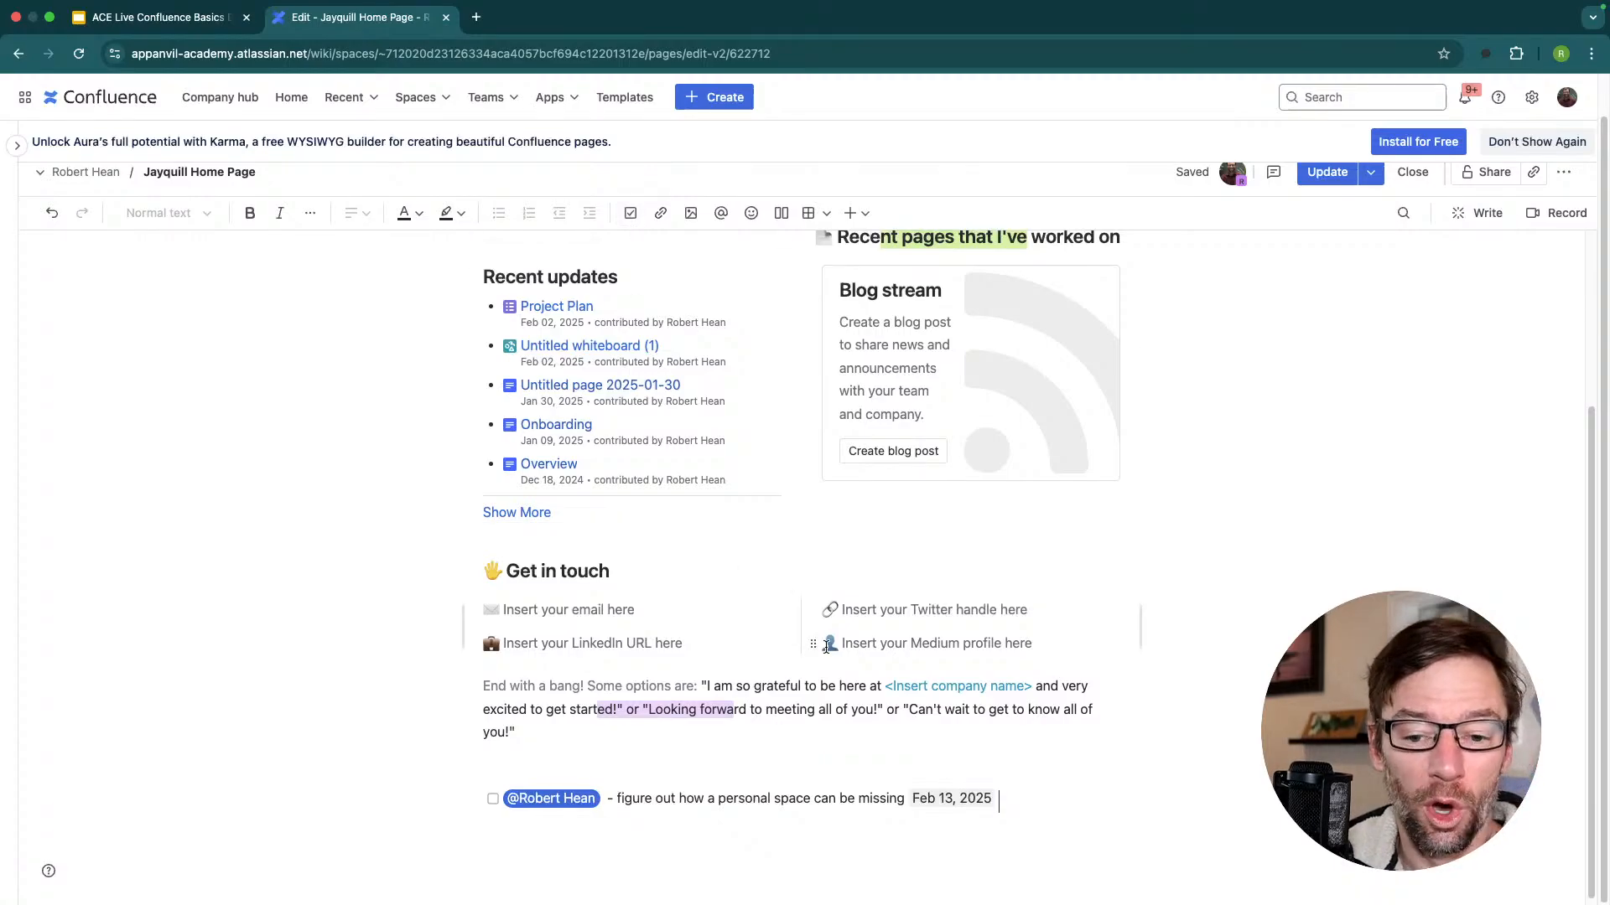
Add another action item on a new line above the existing one with the "[]" shorthand, and enter "[ ]" as its text.
click(817, 801)
click(1045, 789)
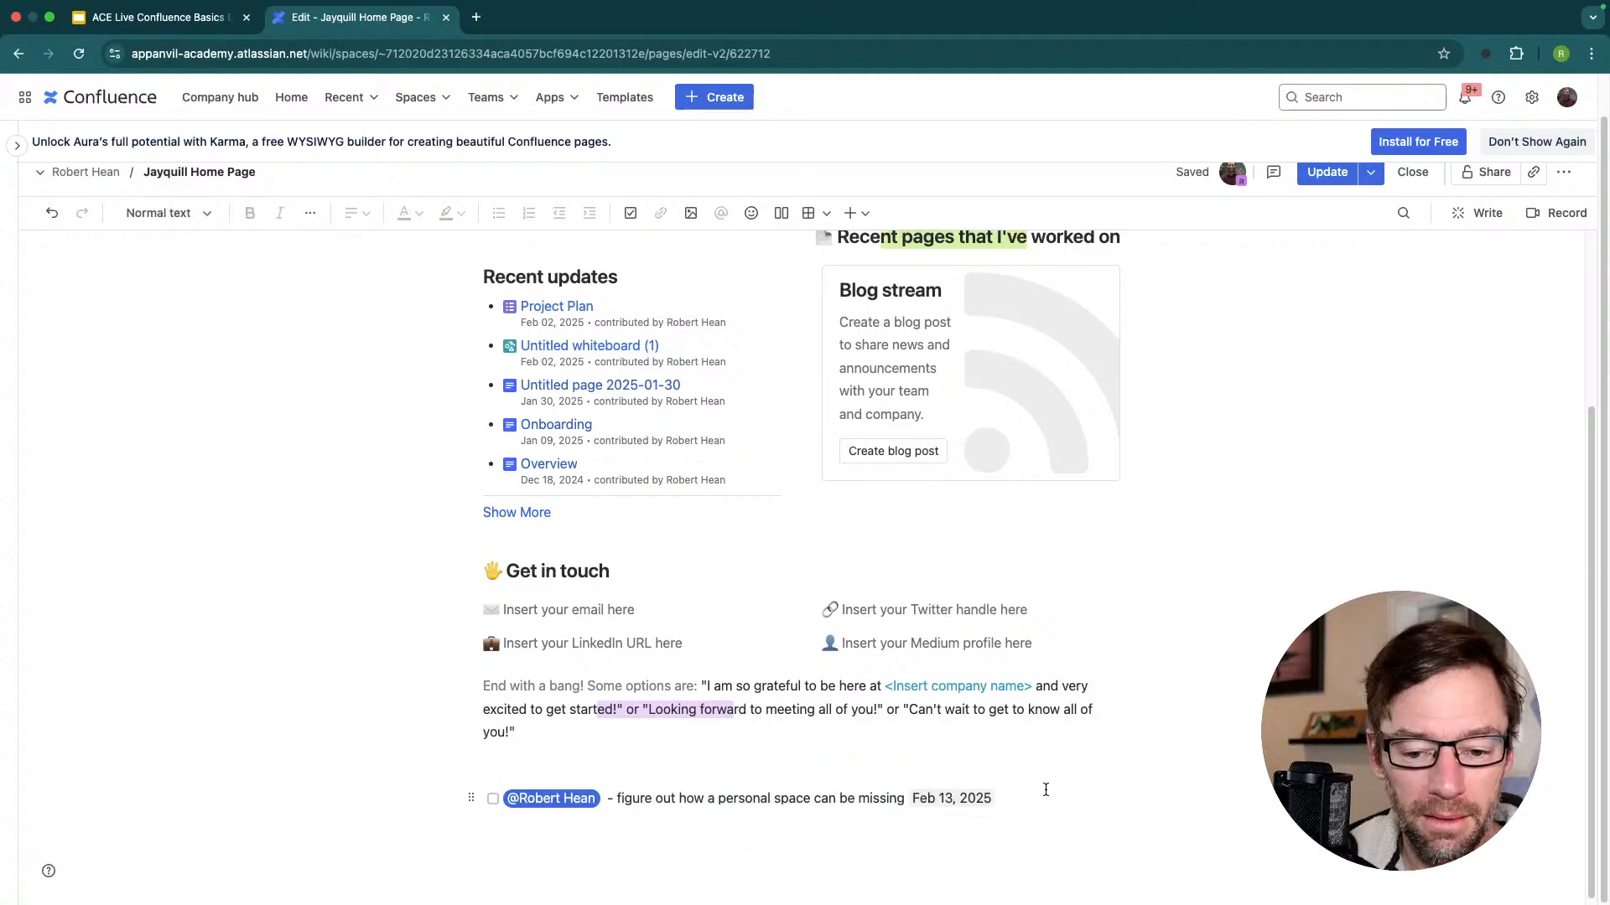
key(Return)
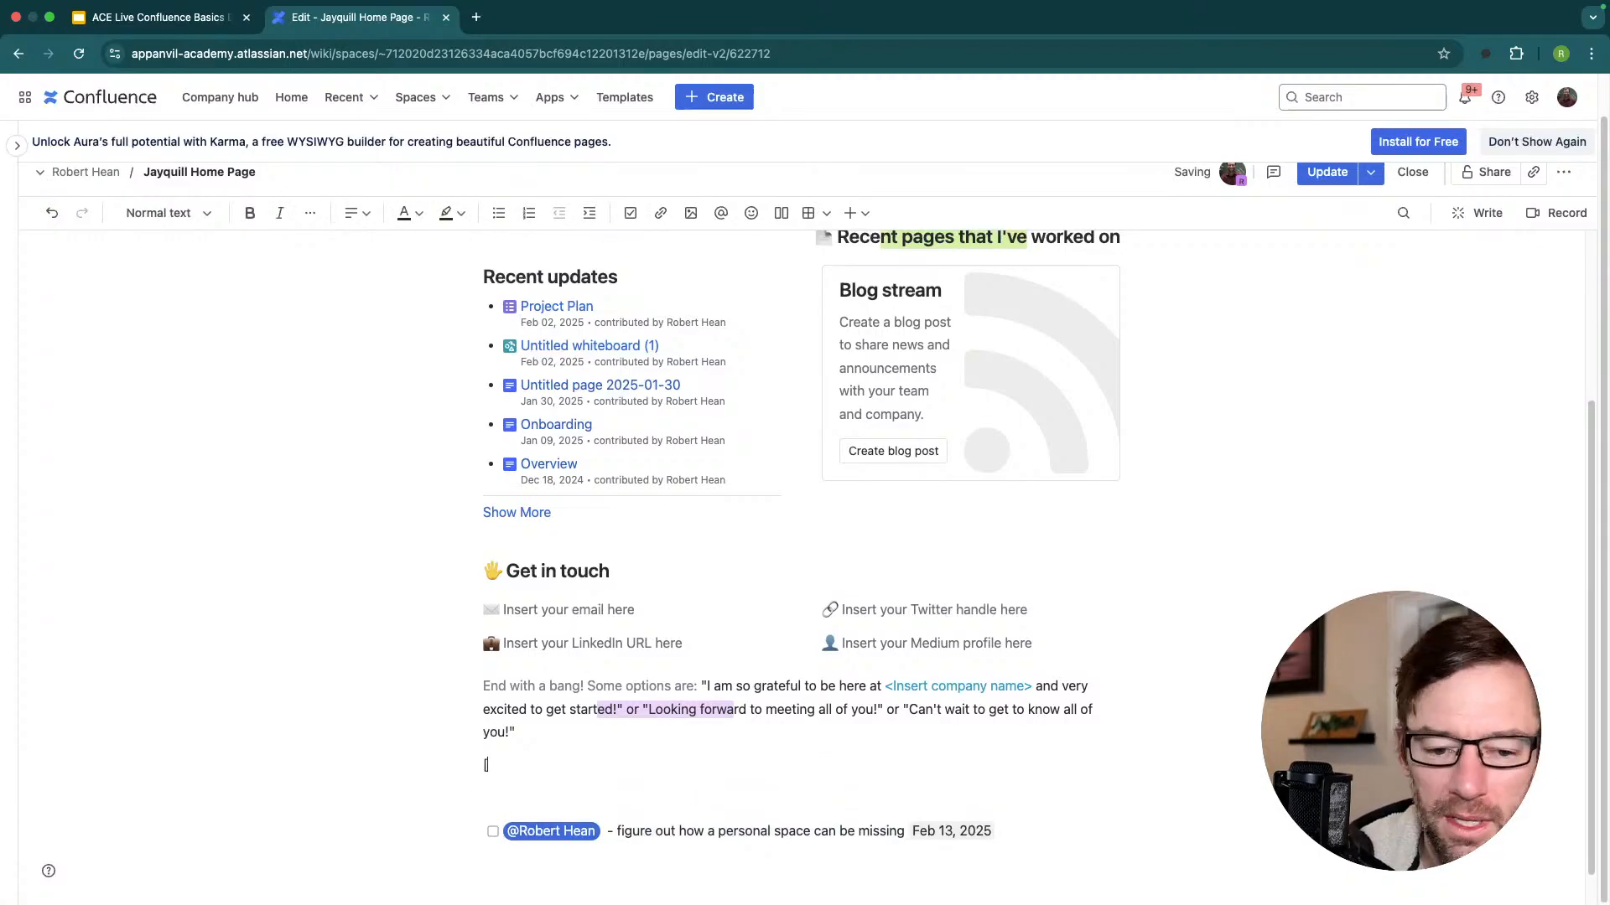
text([] )
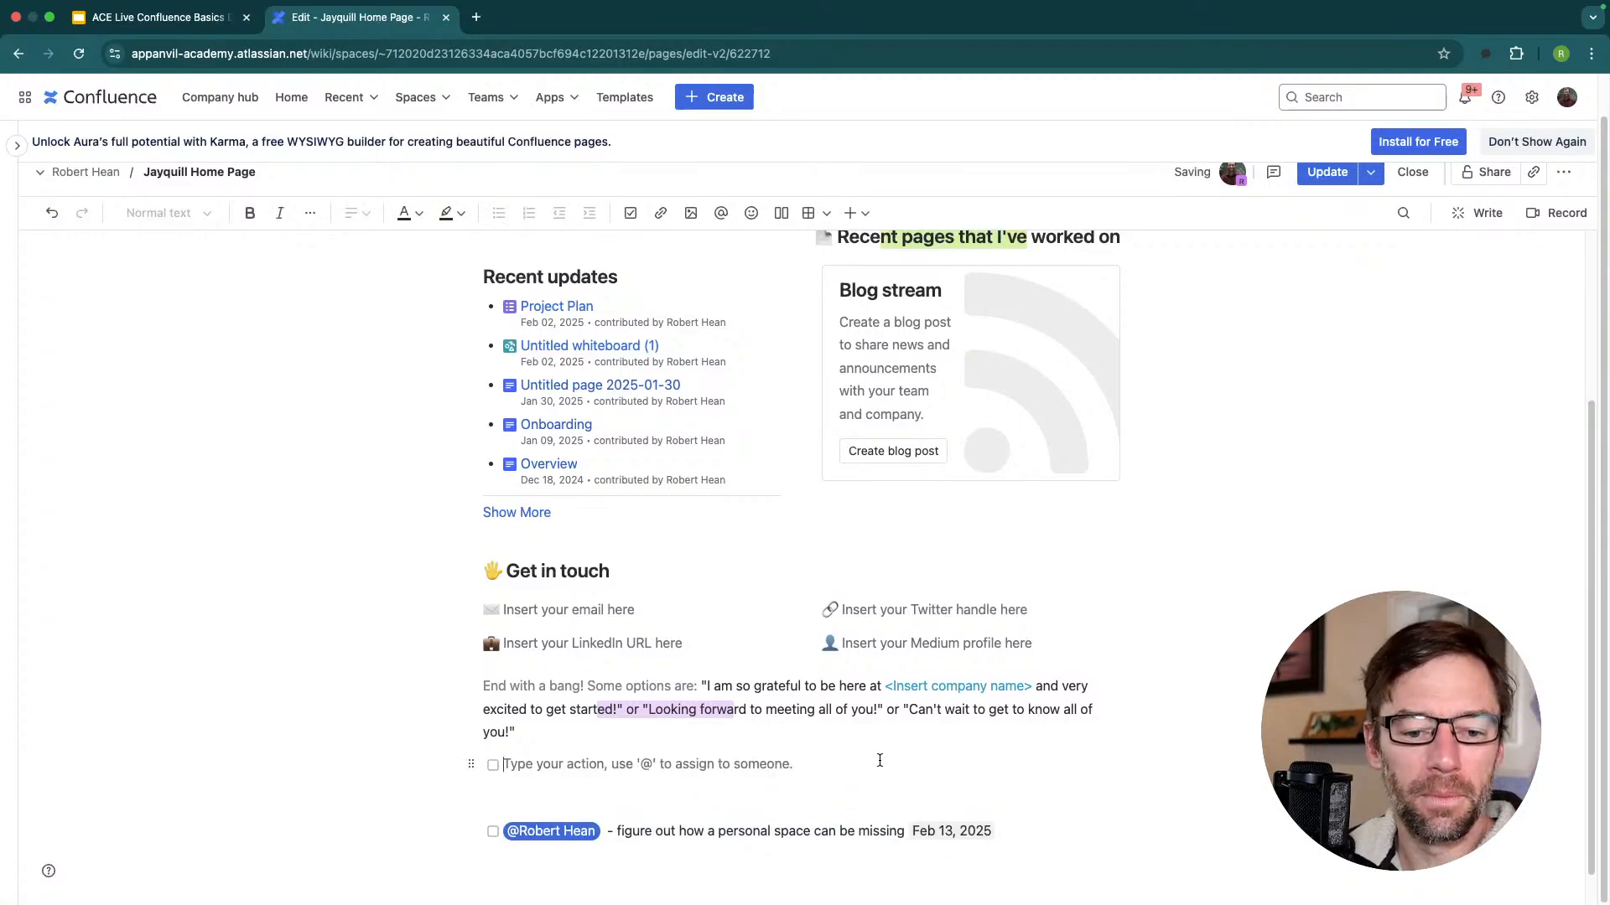
text([)
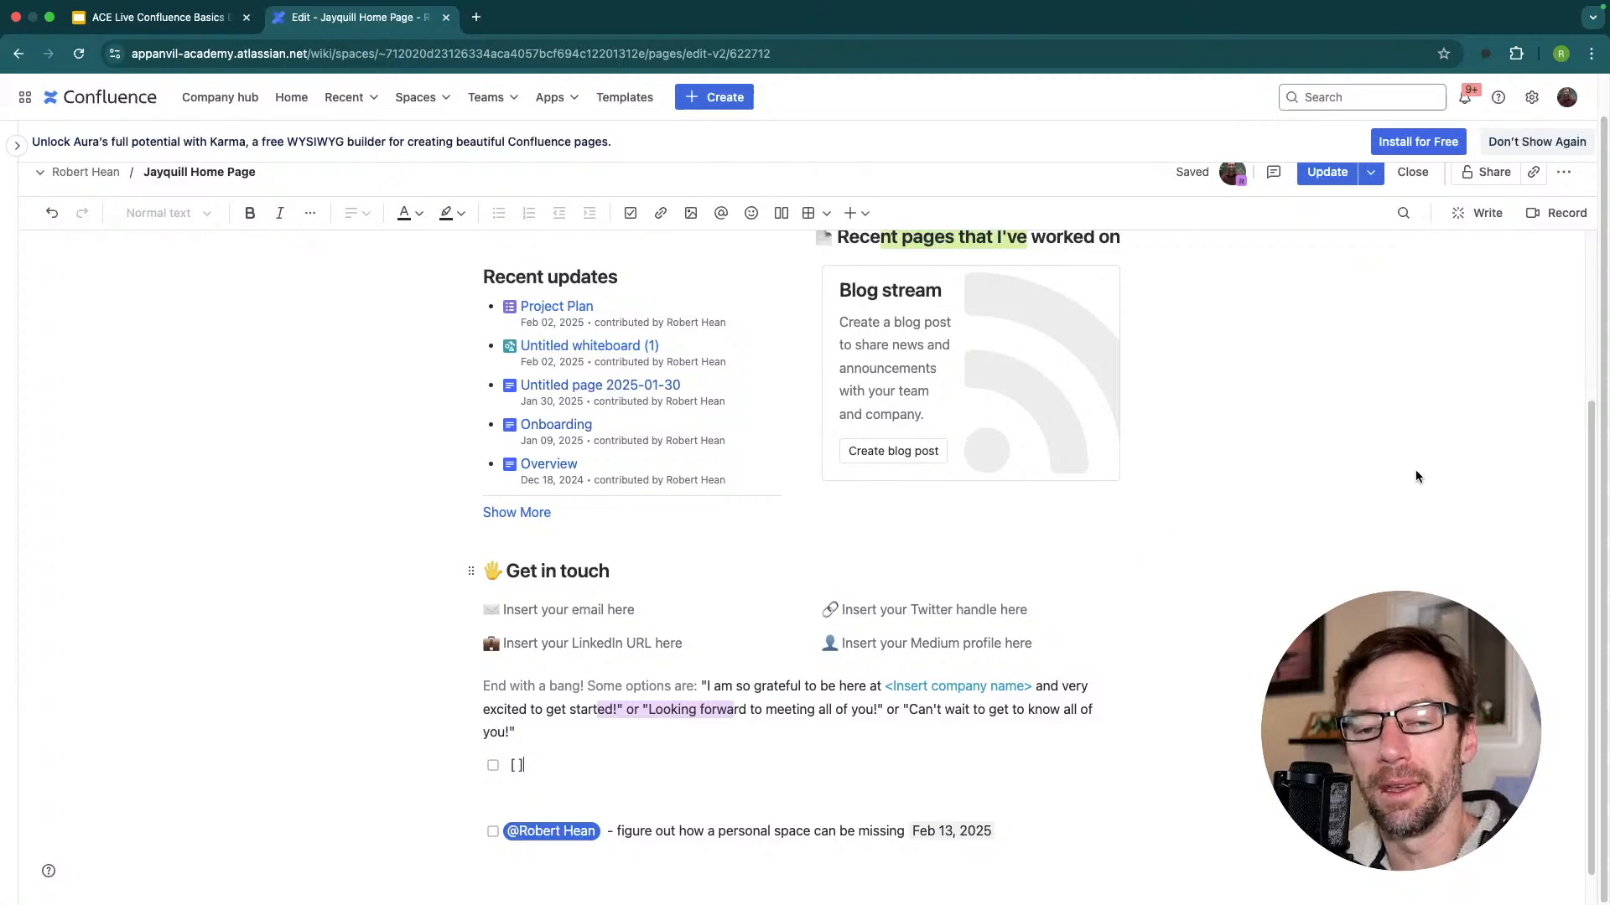
Look at the link insertion options and the image or file upload options, closing both without inserting anything.
click(662, 215)
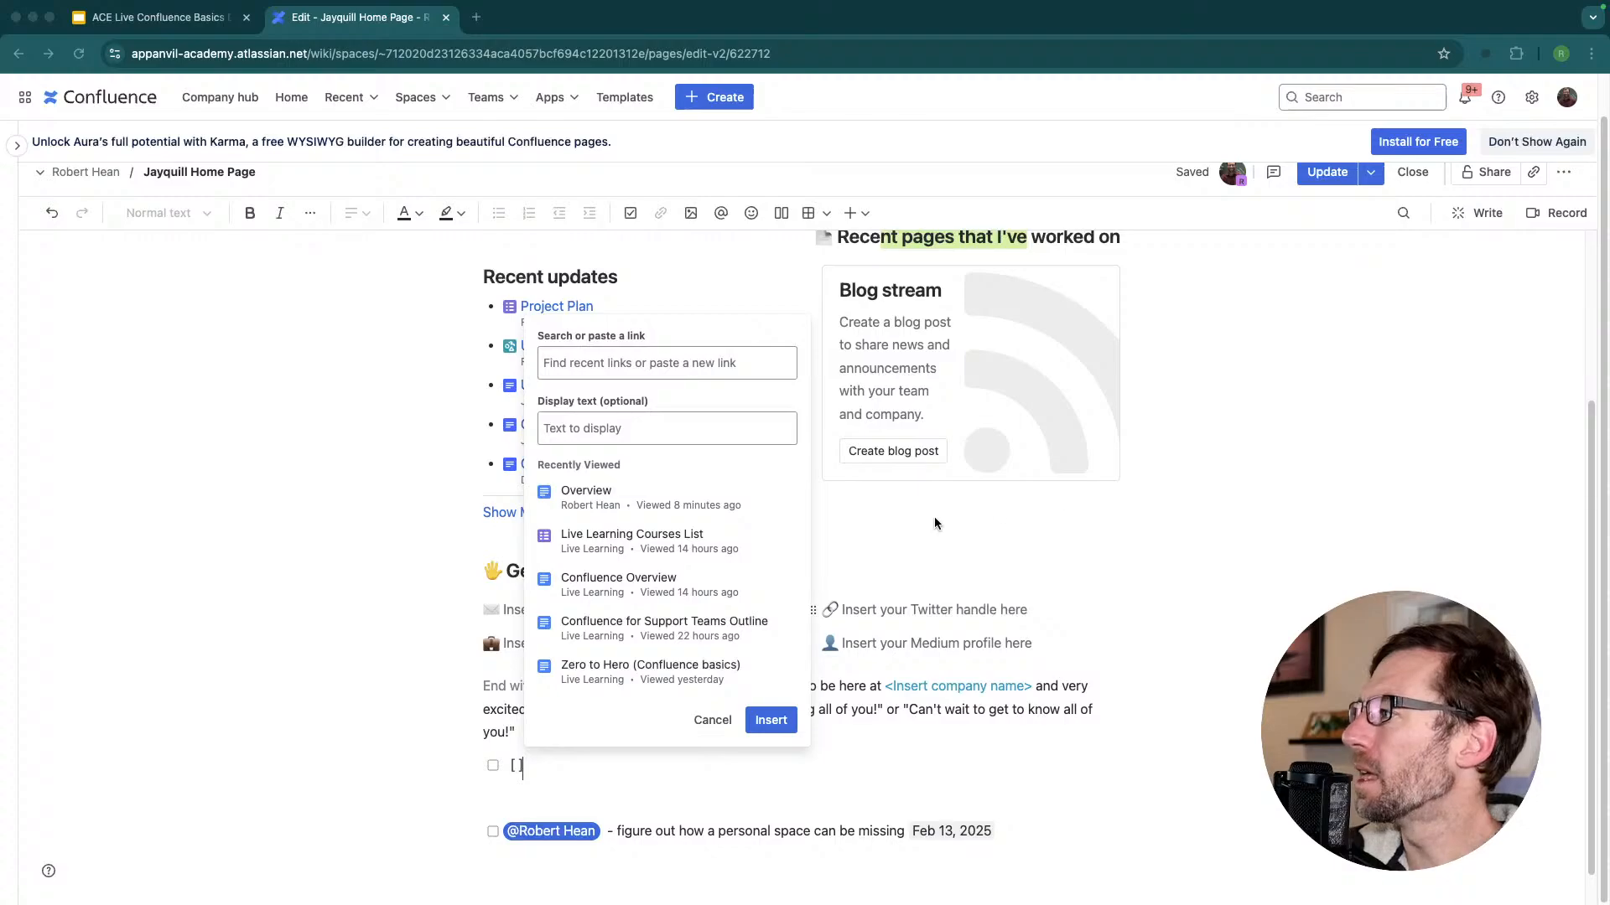
click(772, 191)
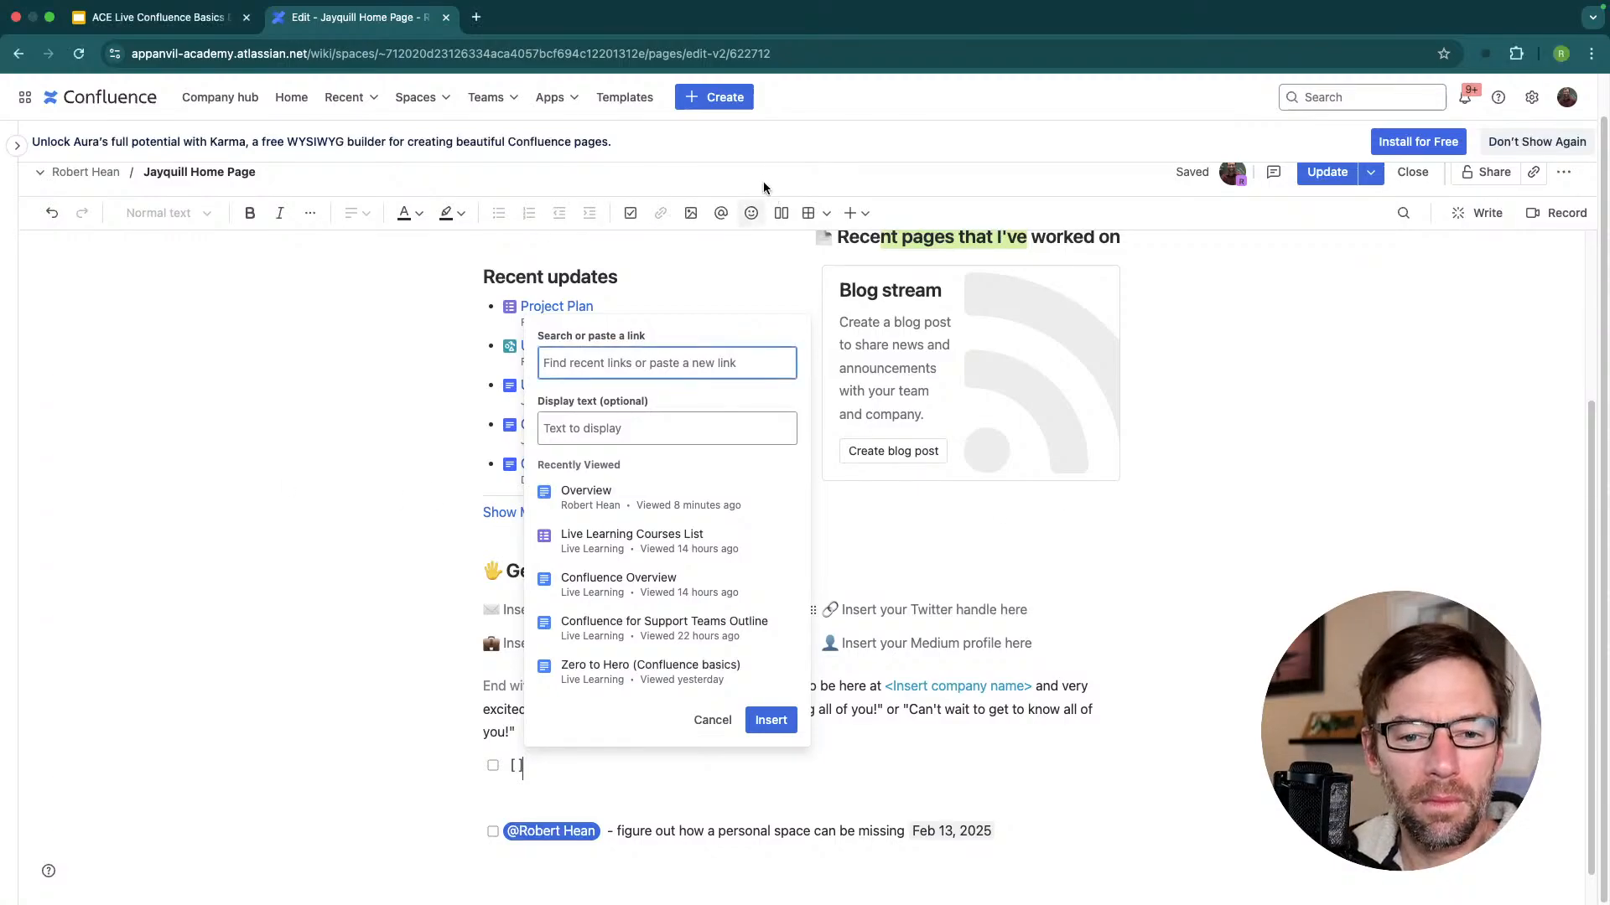
click(763, 188)
click(691, 213)
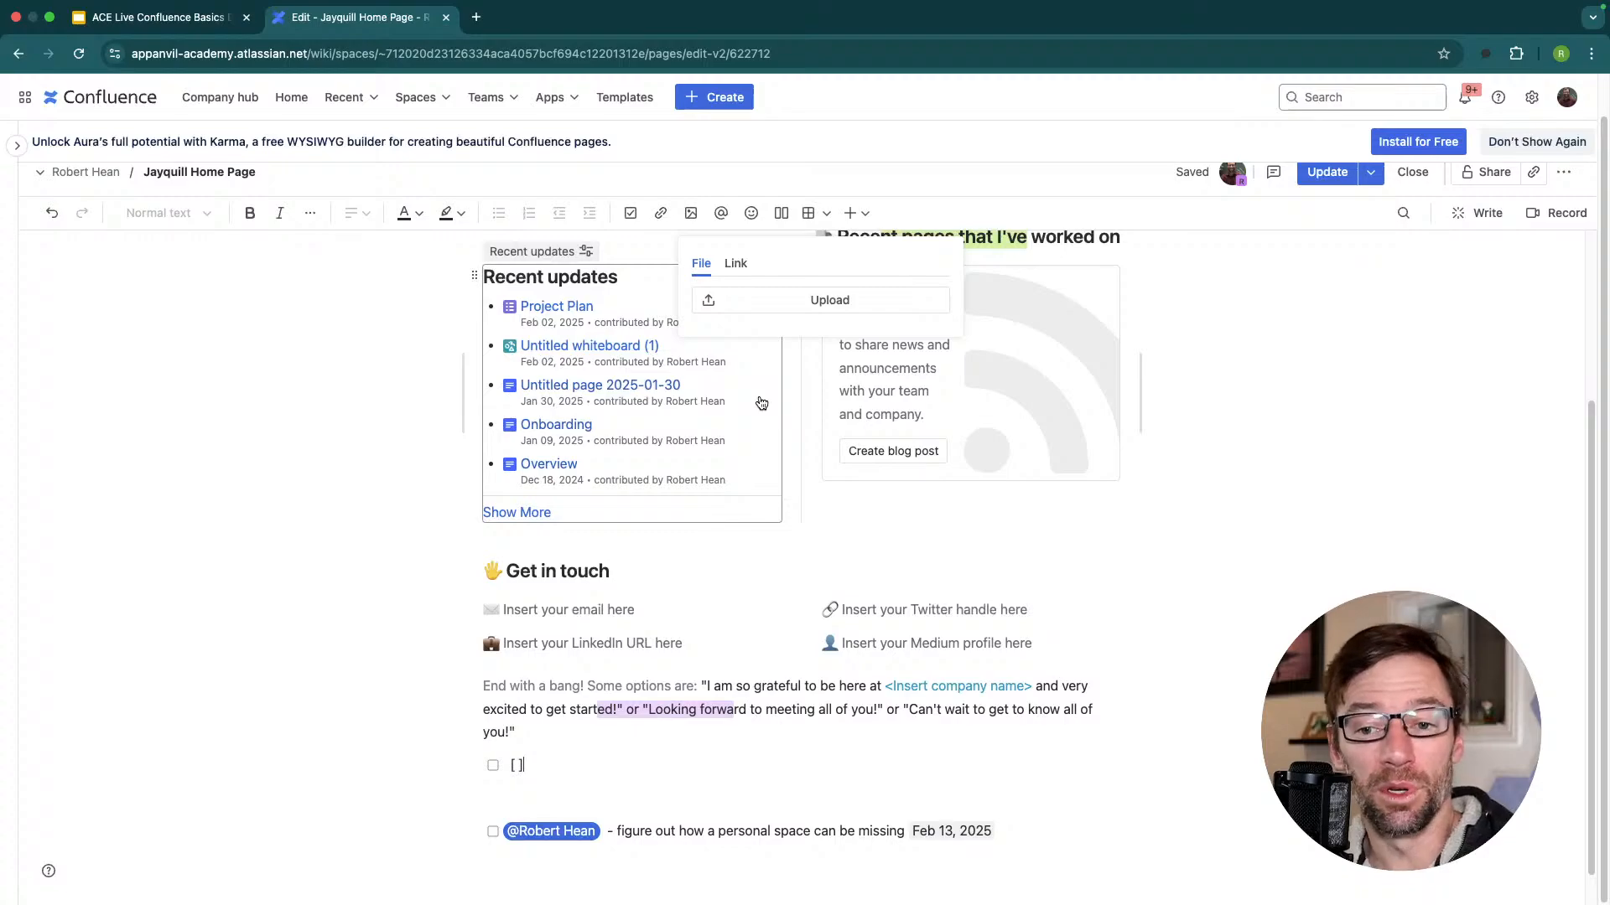
click(1226, 433)
Return to the top part of the page, look at the emoji picker, and close it without choosing an emoji.
scroll(891, 409, up, 3)
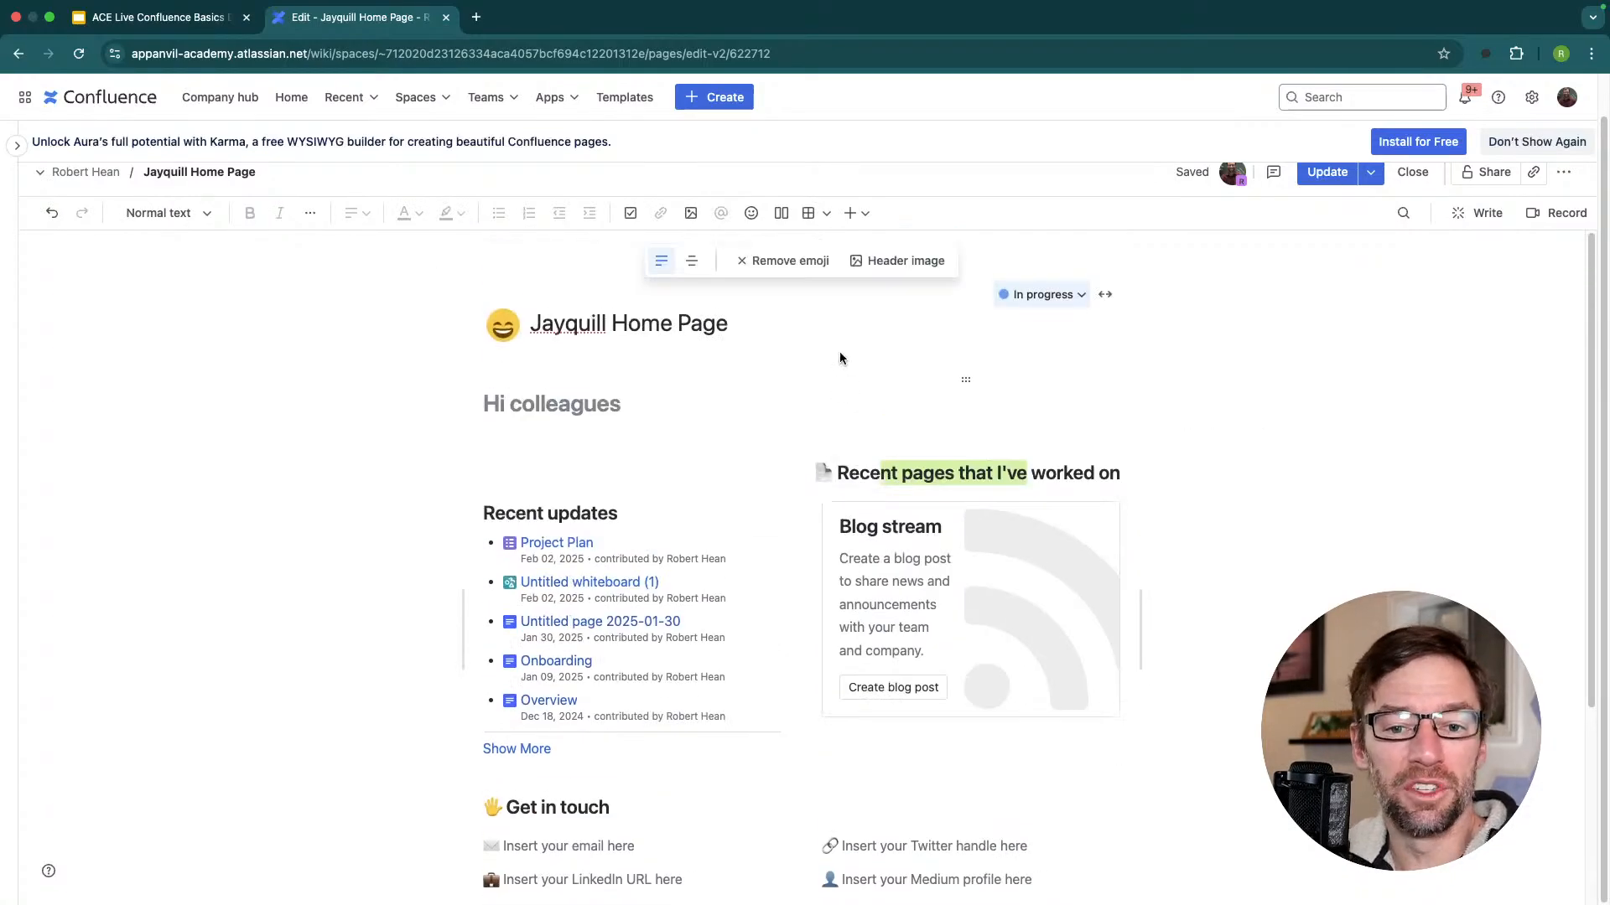
click(752, 215)
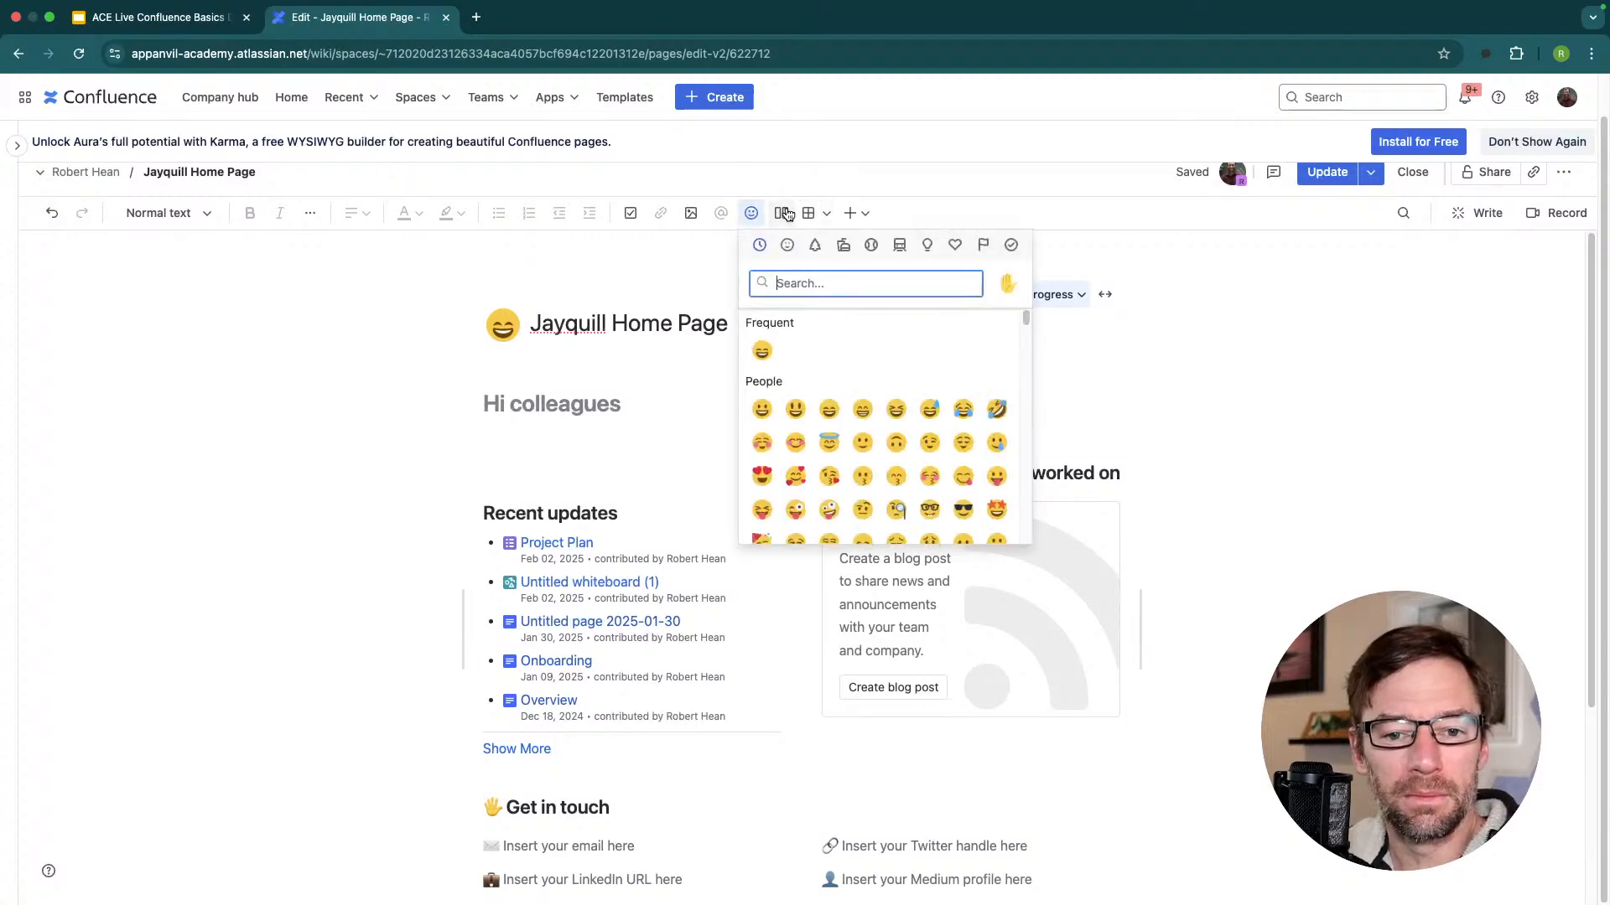
click(751, 215)
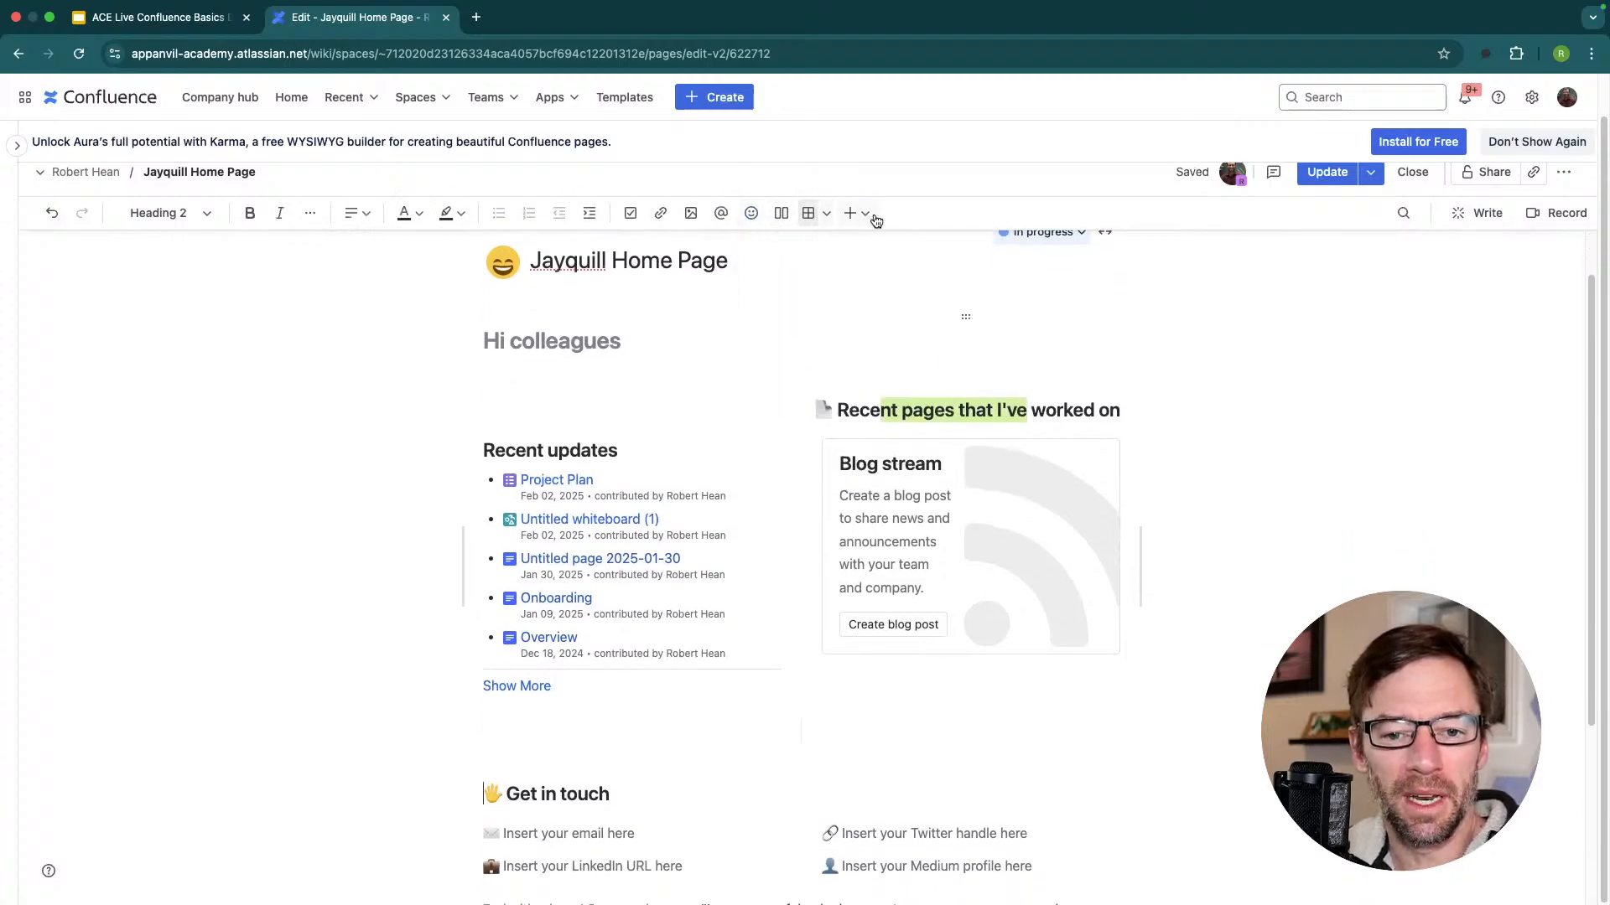
Insert a three-column table under the "Get in touch" heading.
click(809, 214)
scroll(895, 358, up, 2)
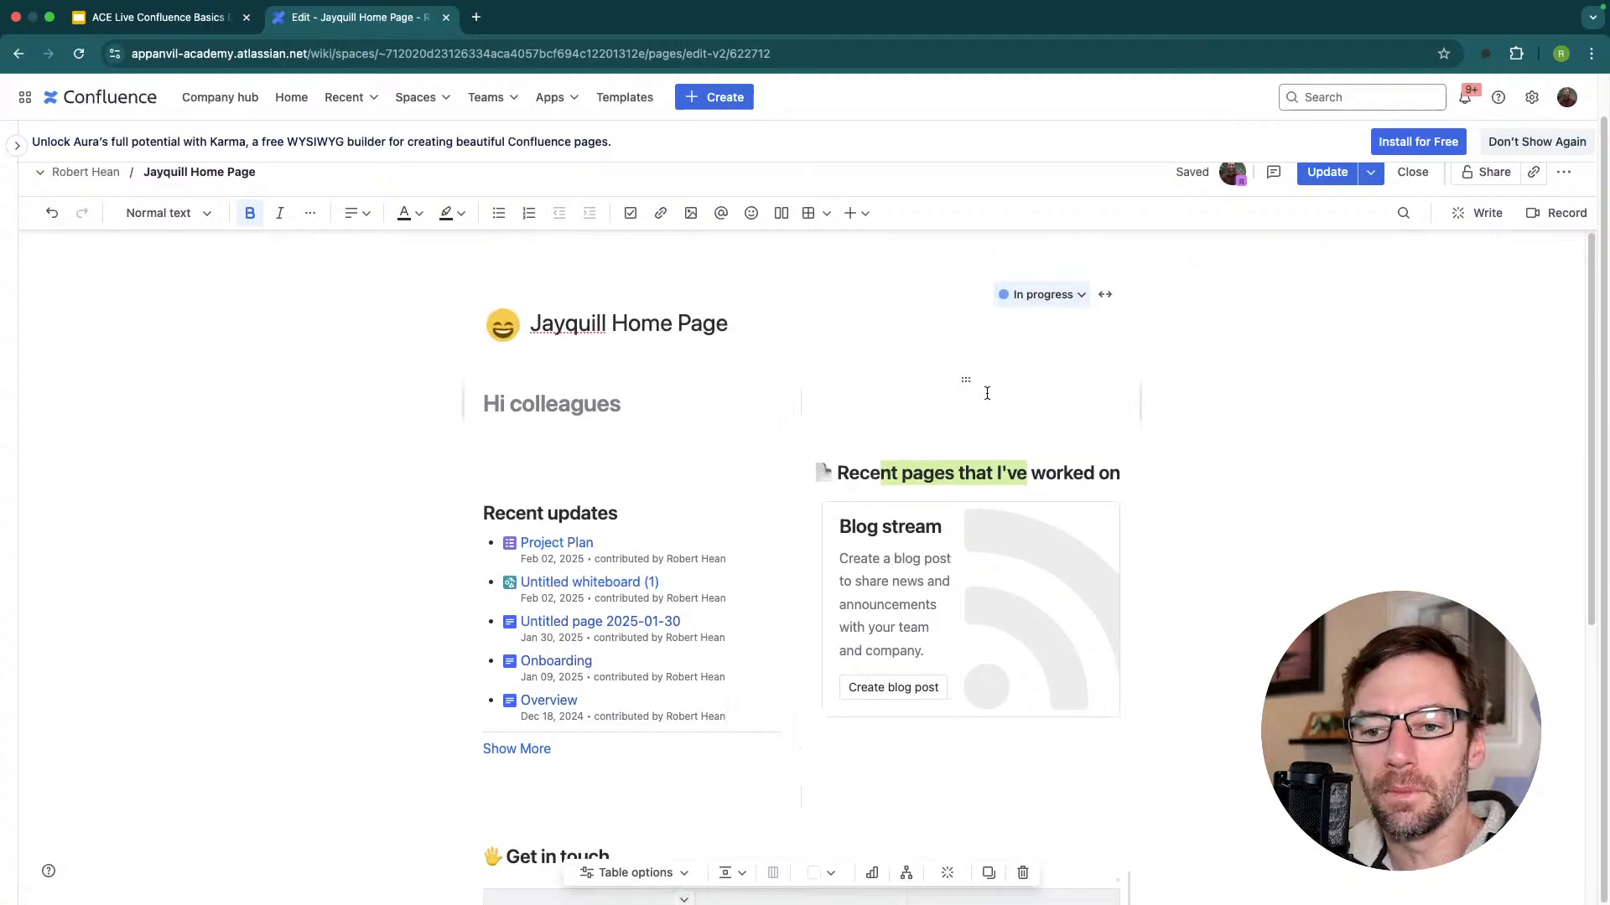
scroll(1251, 260, up, 1)
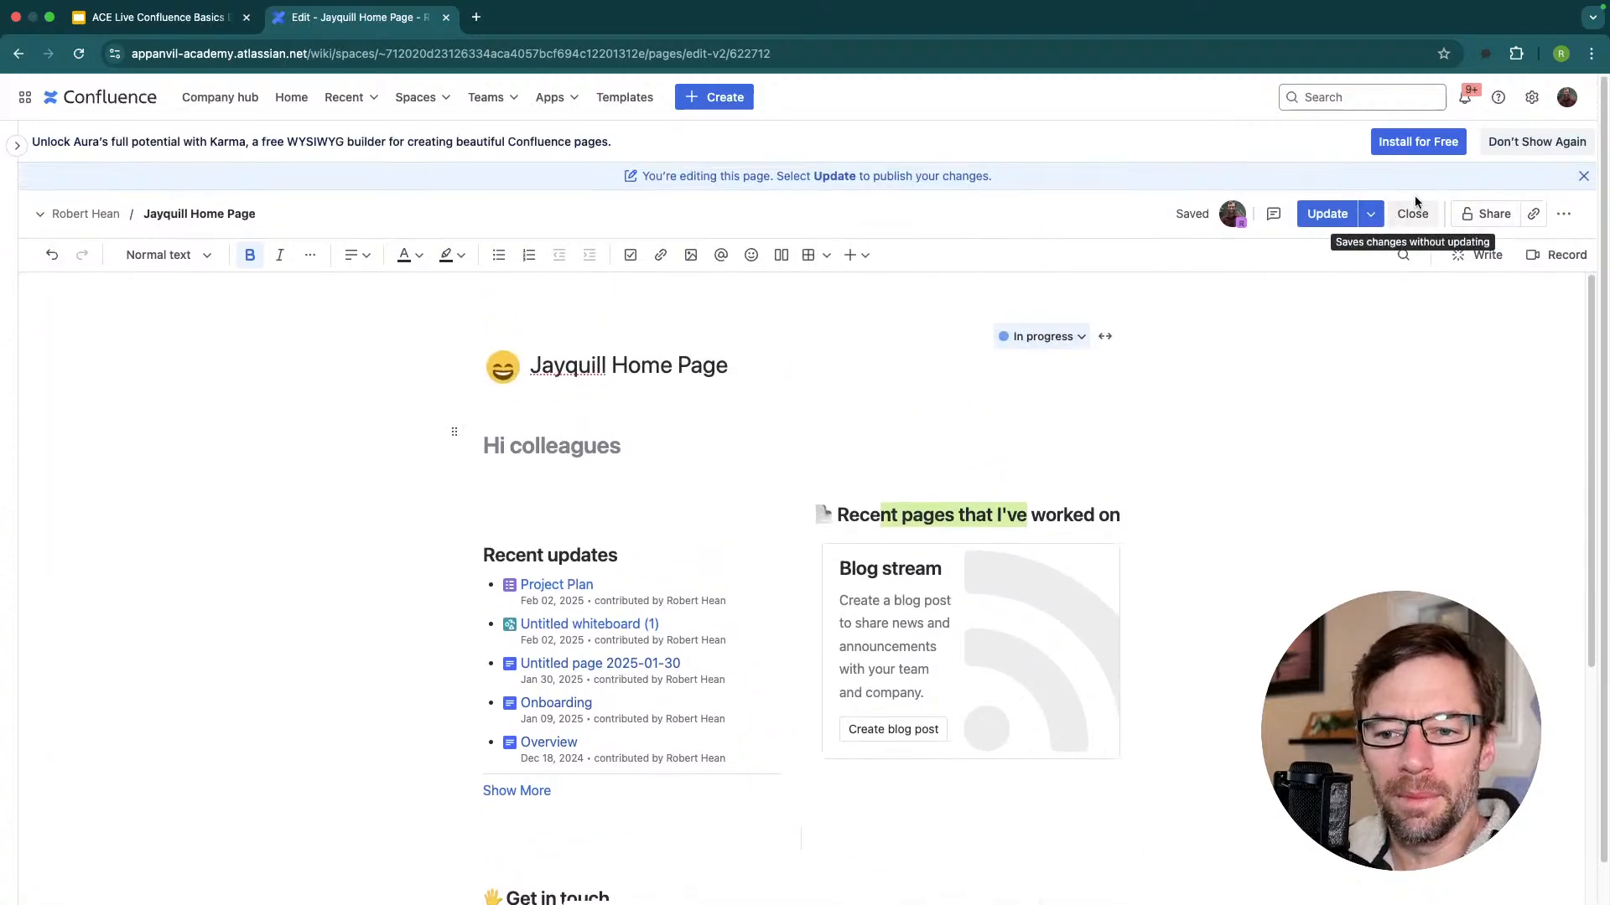
Change the page's general access to Restricted in its sharing settings and save the change.
click(1487, 213)
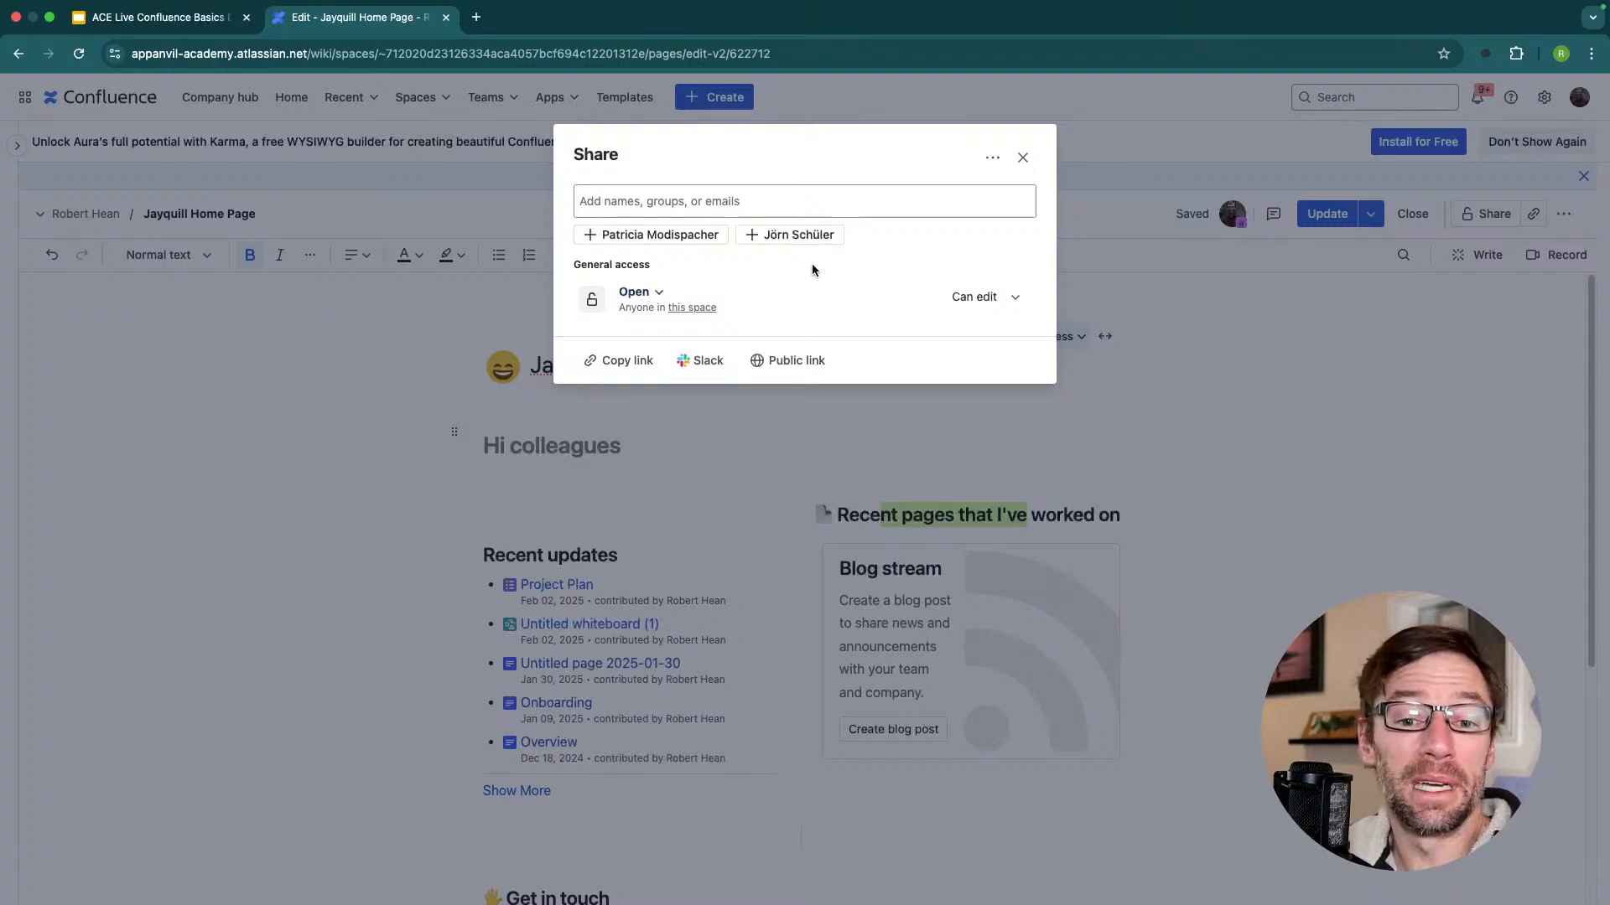
click(1022, 158)
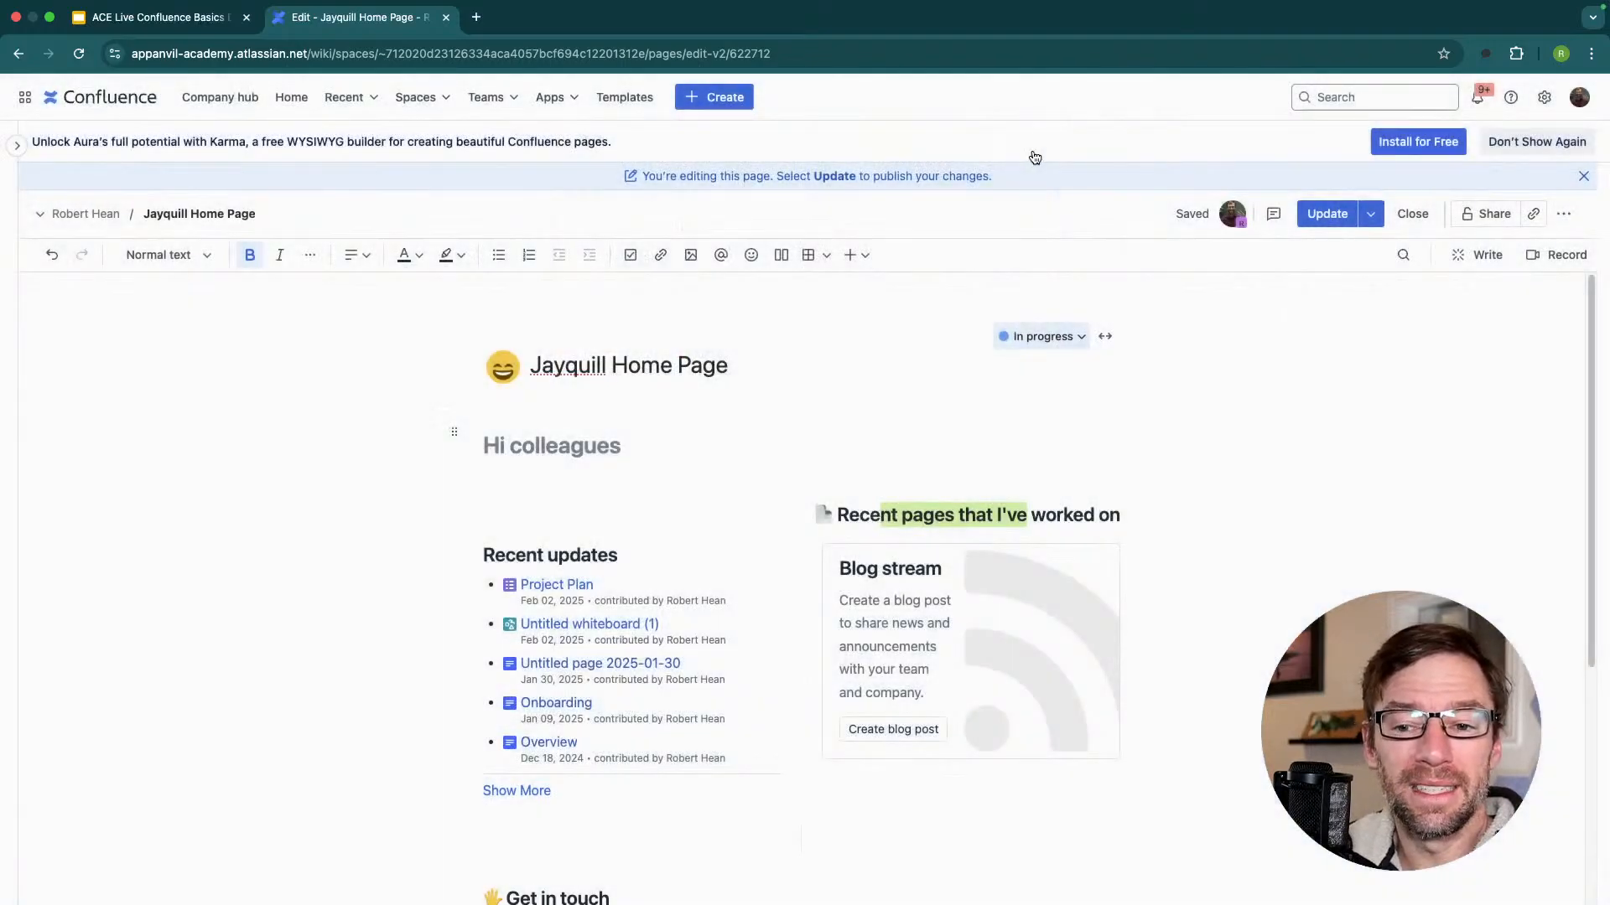
click(1486, 214)
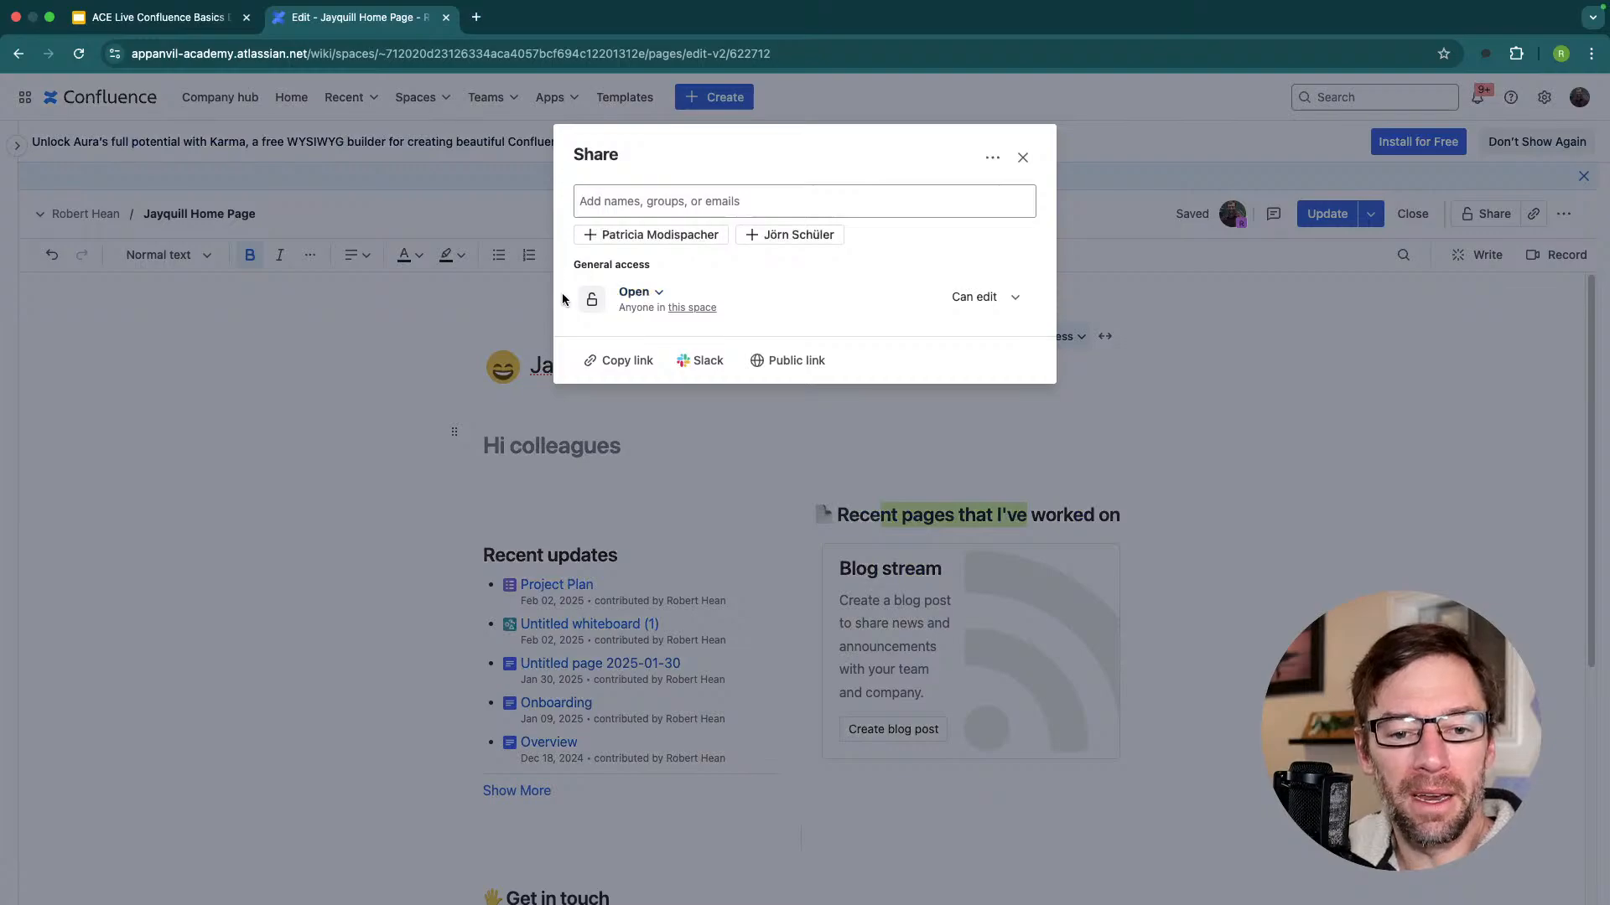
click(644, 293)
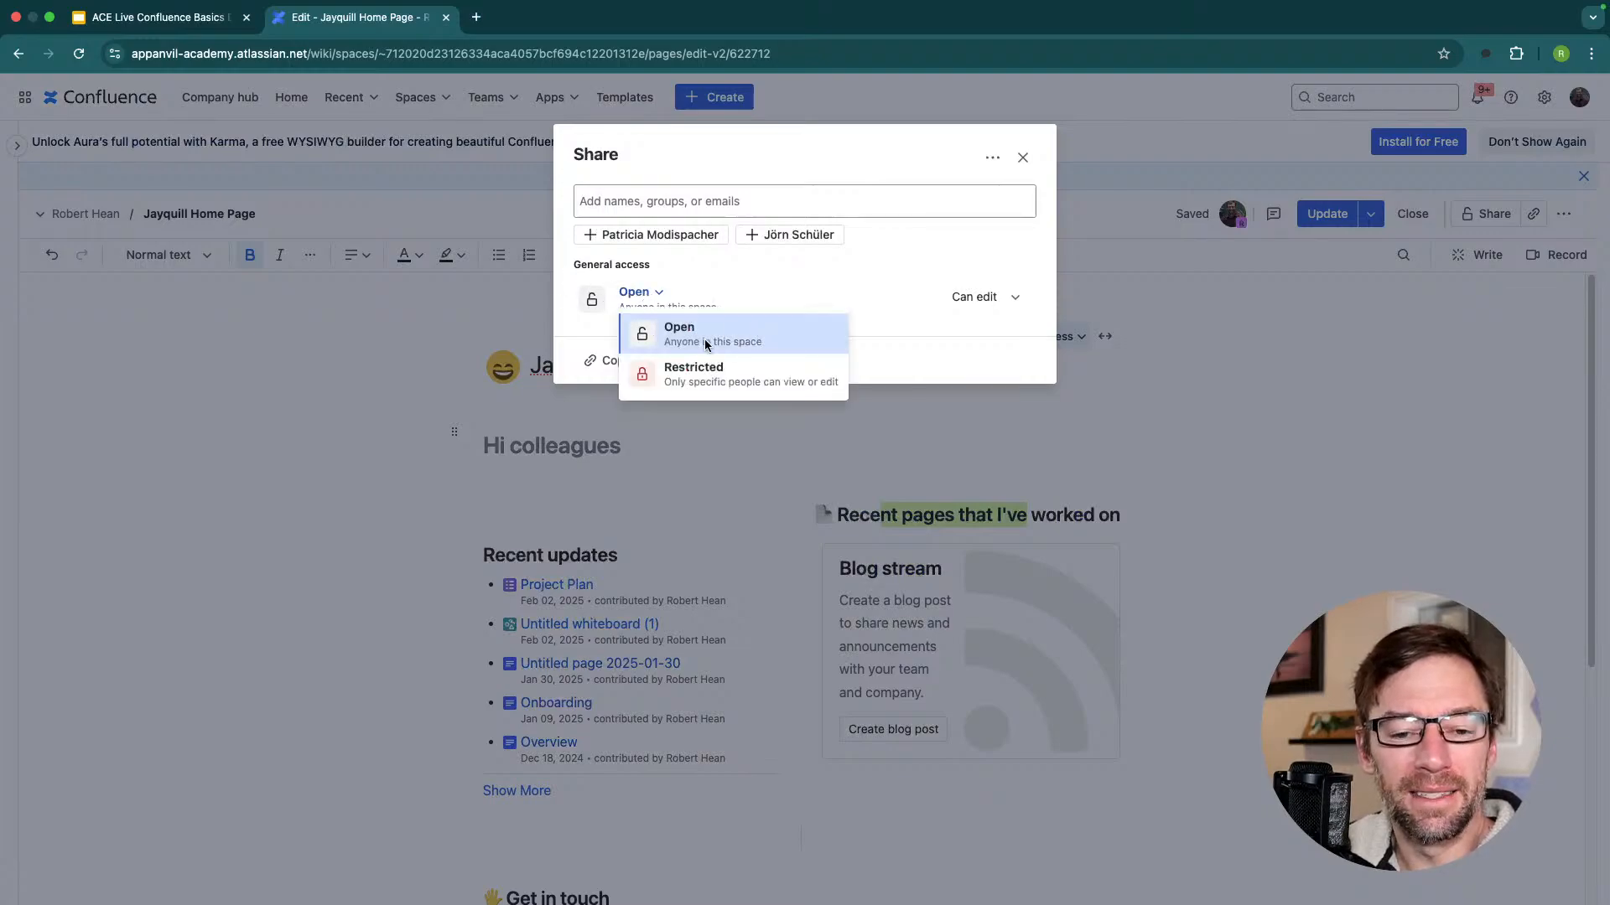
click(676, 375)
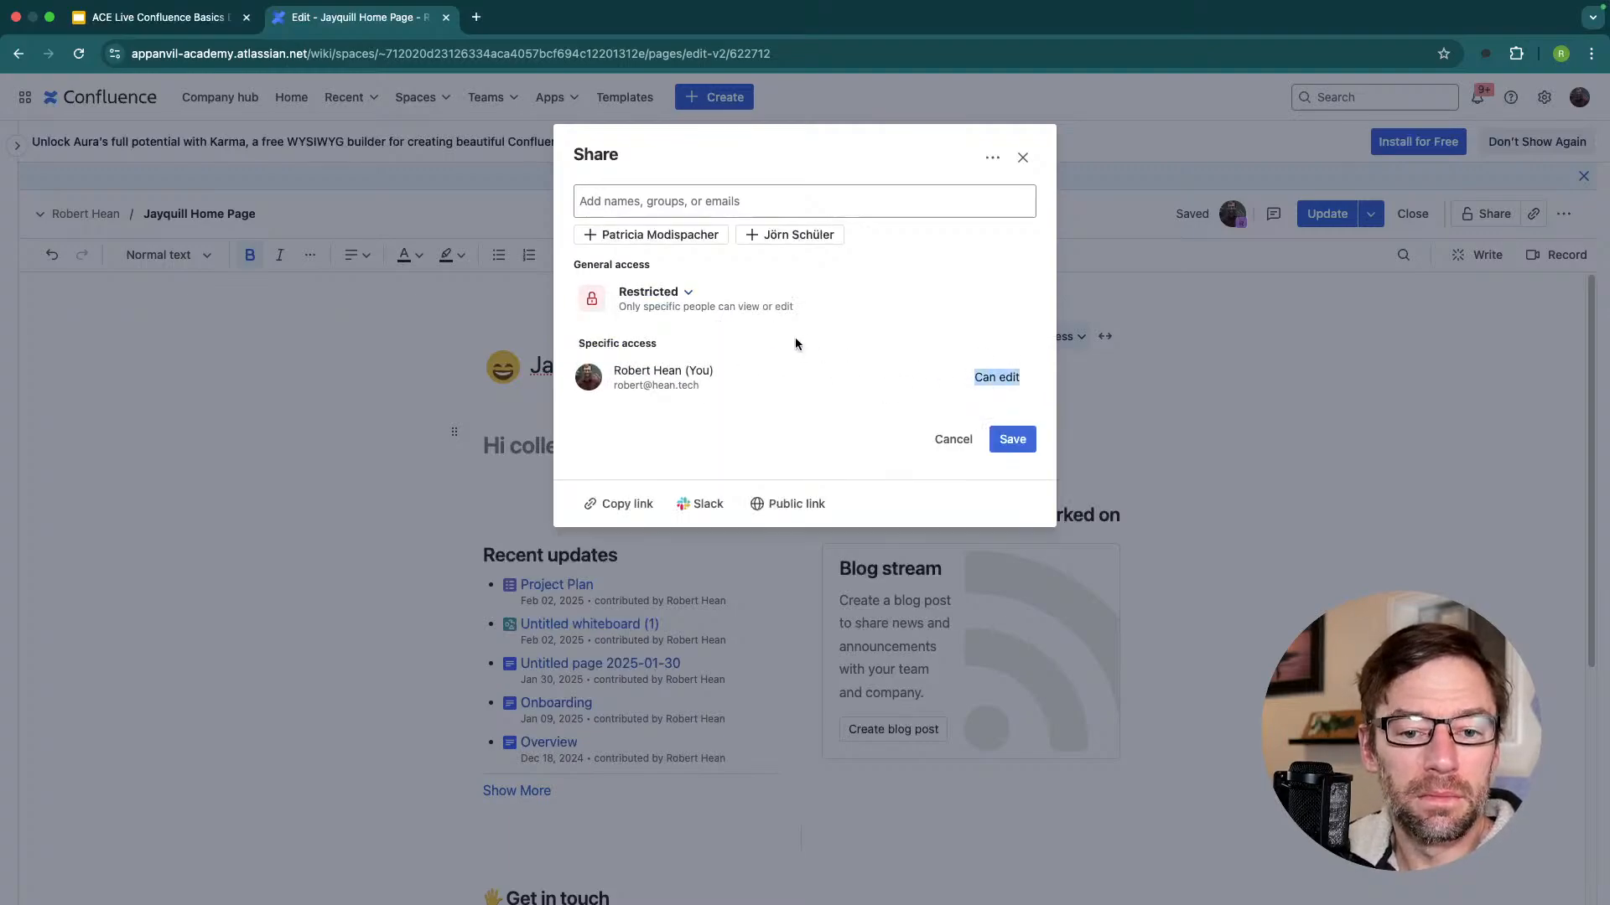
click(693, 293)
click(705, 375)
drag(911, 355, 979, 378)
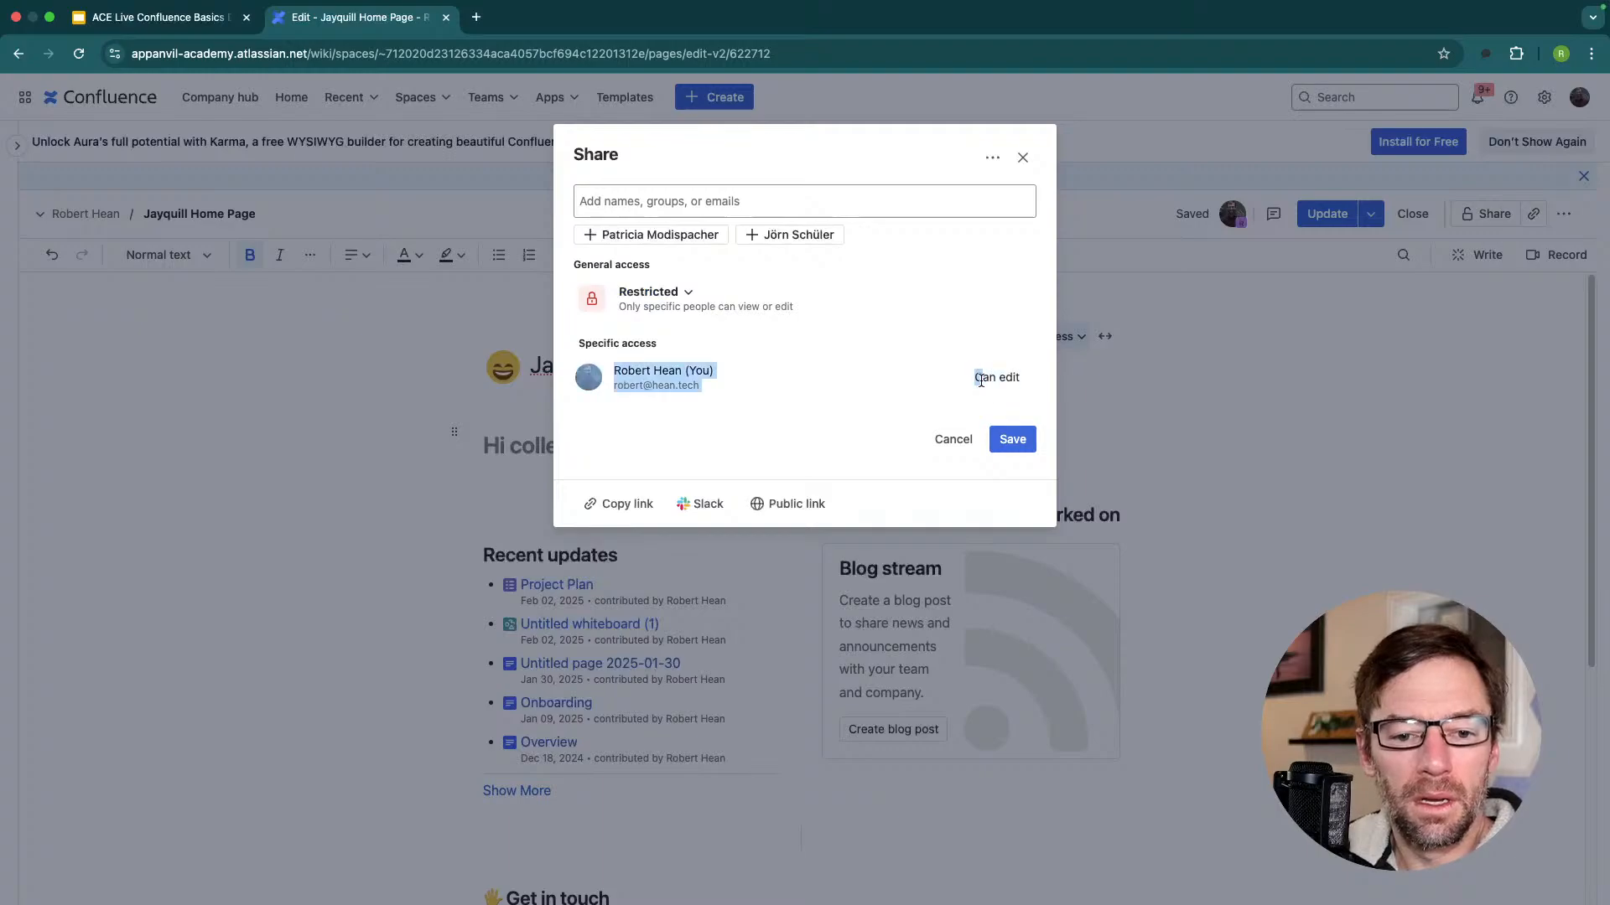
drag(834, 394, 891, 384)
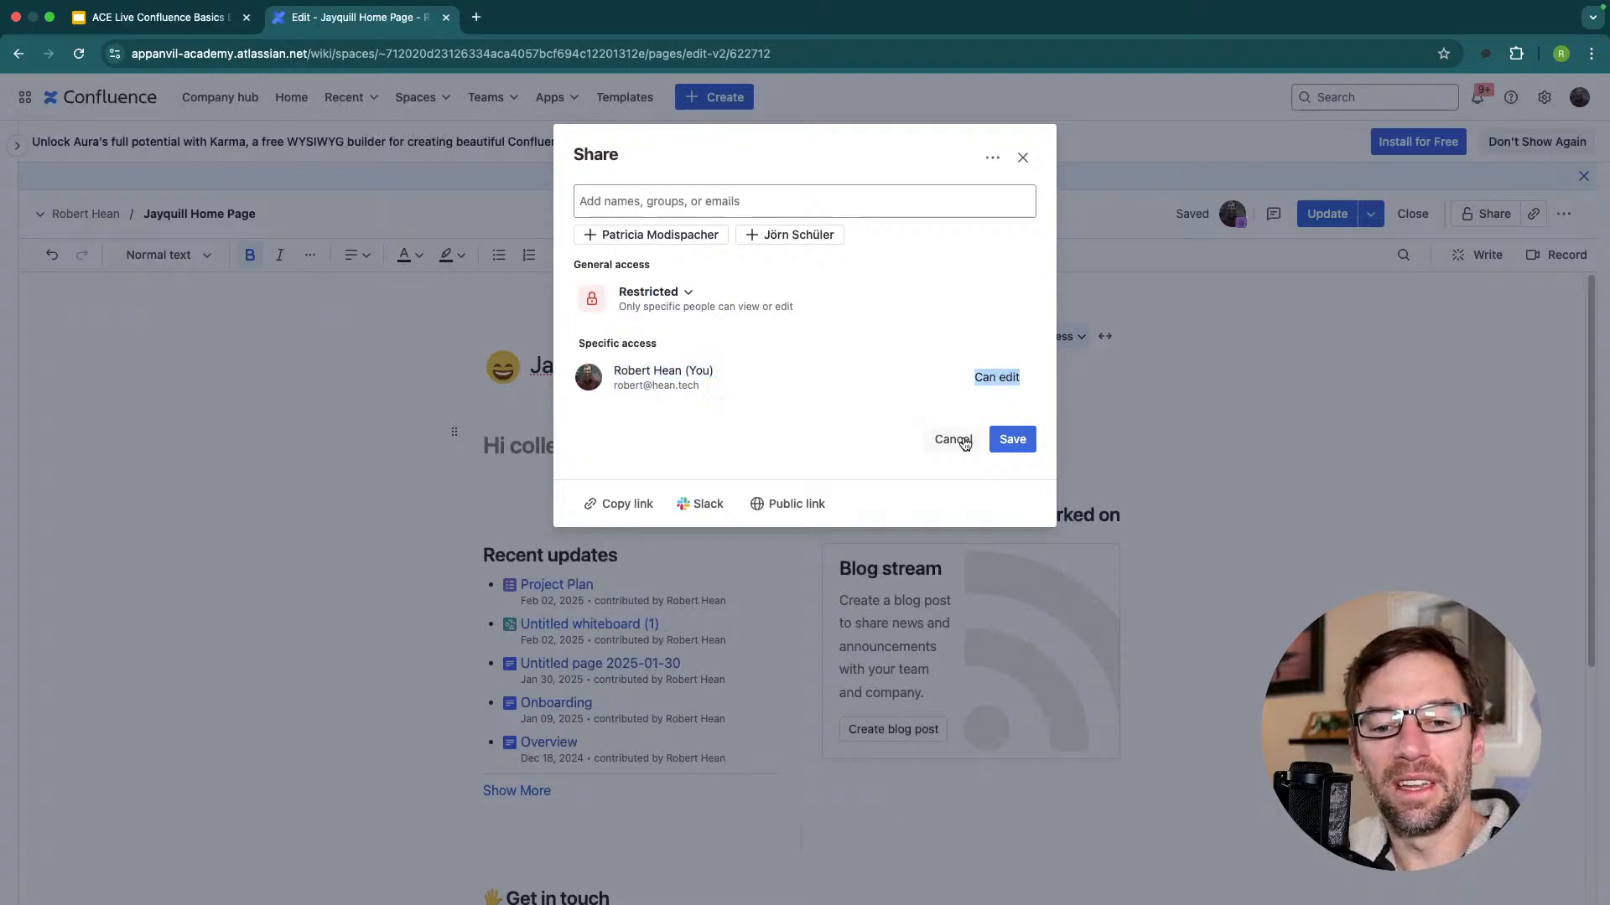
click(1021, 162)
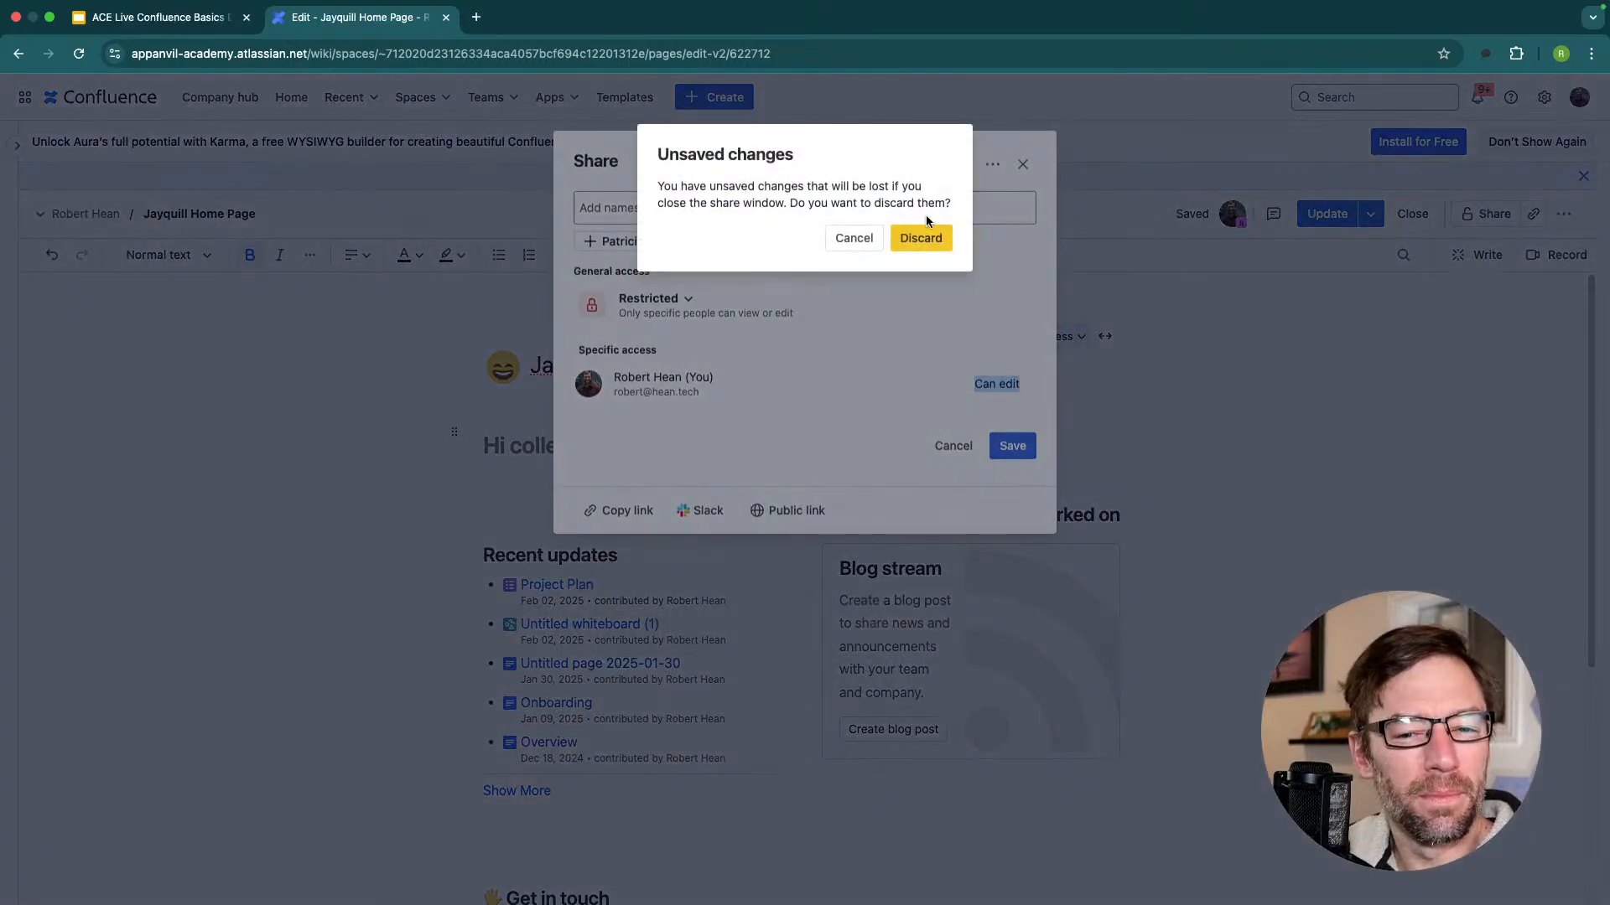
click(854, 238)
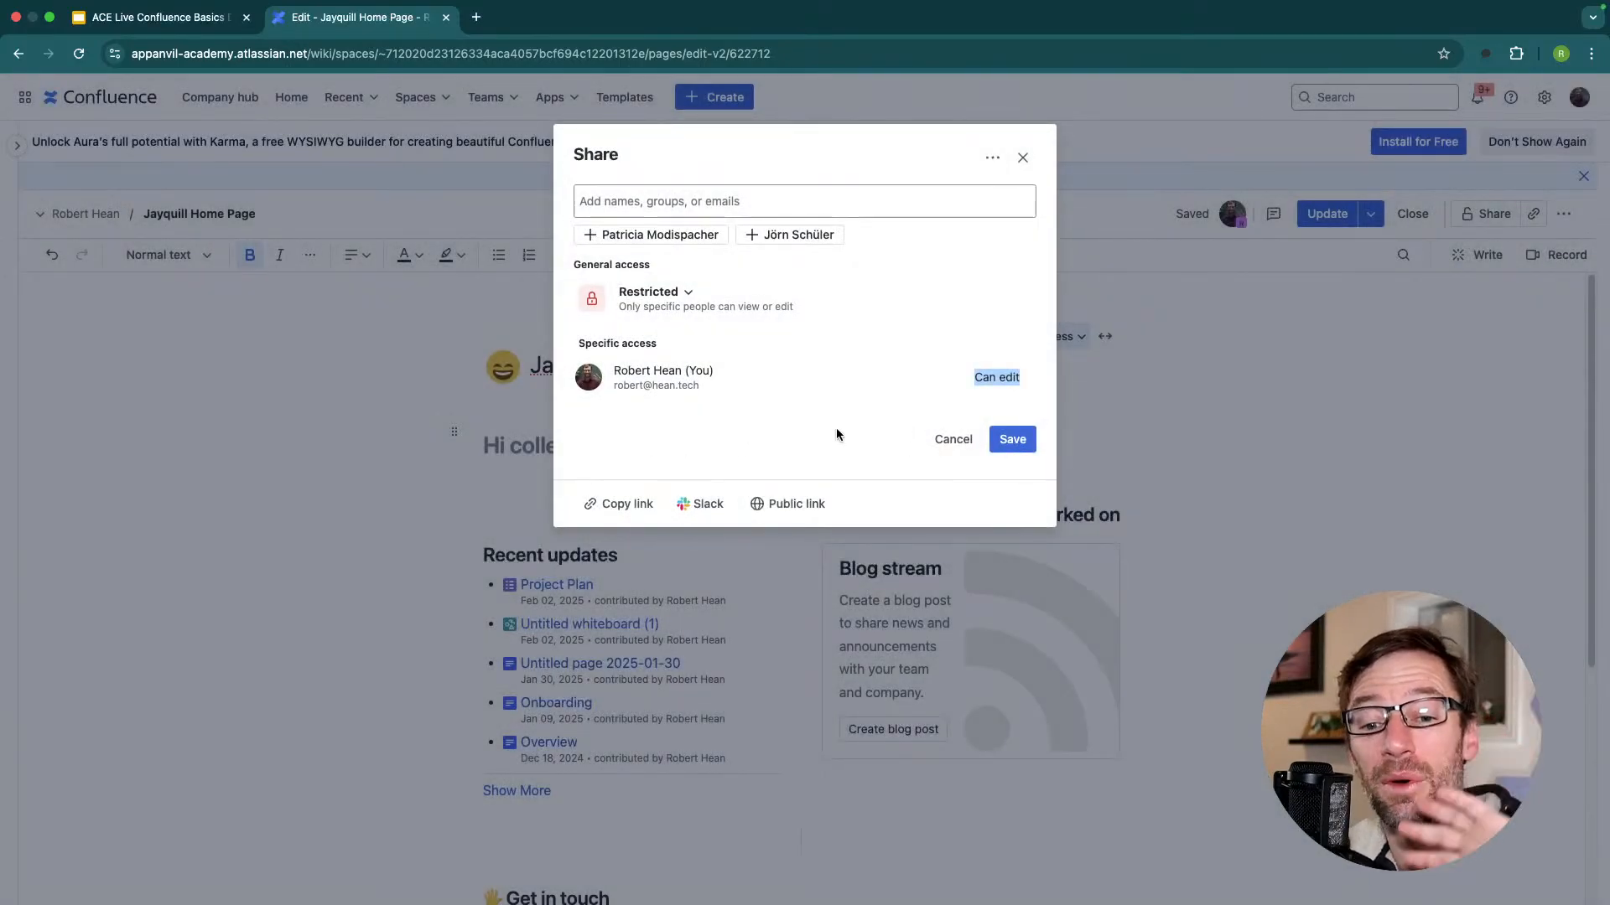
click(1012, 440)
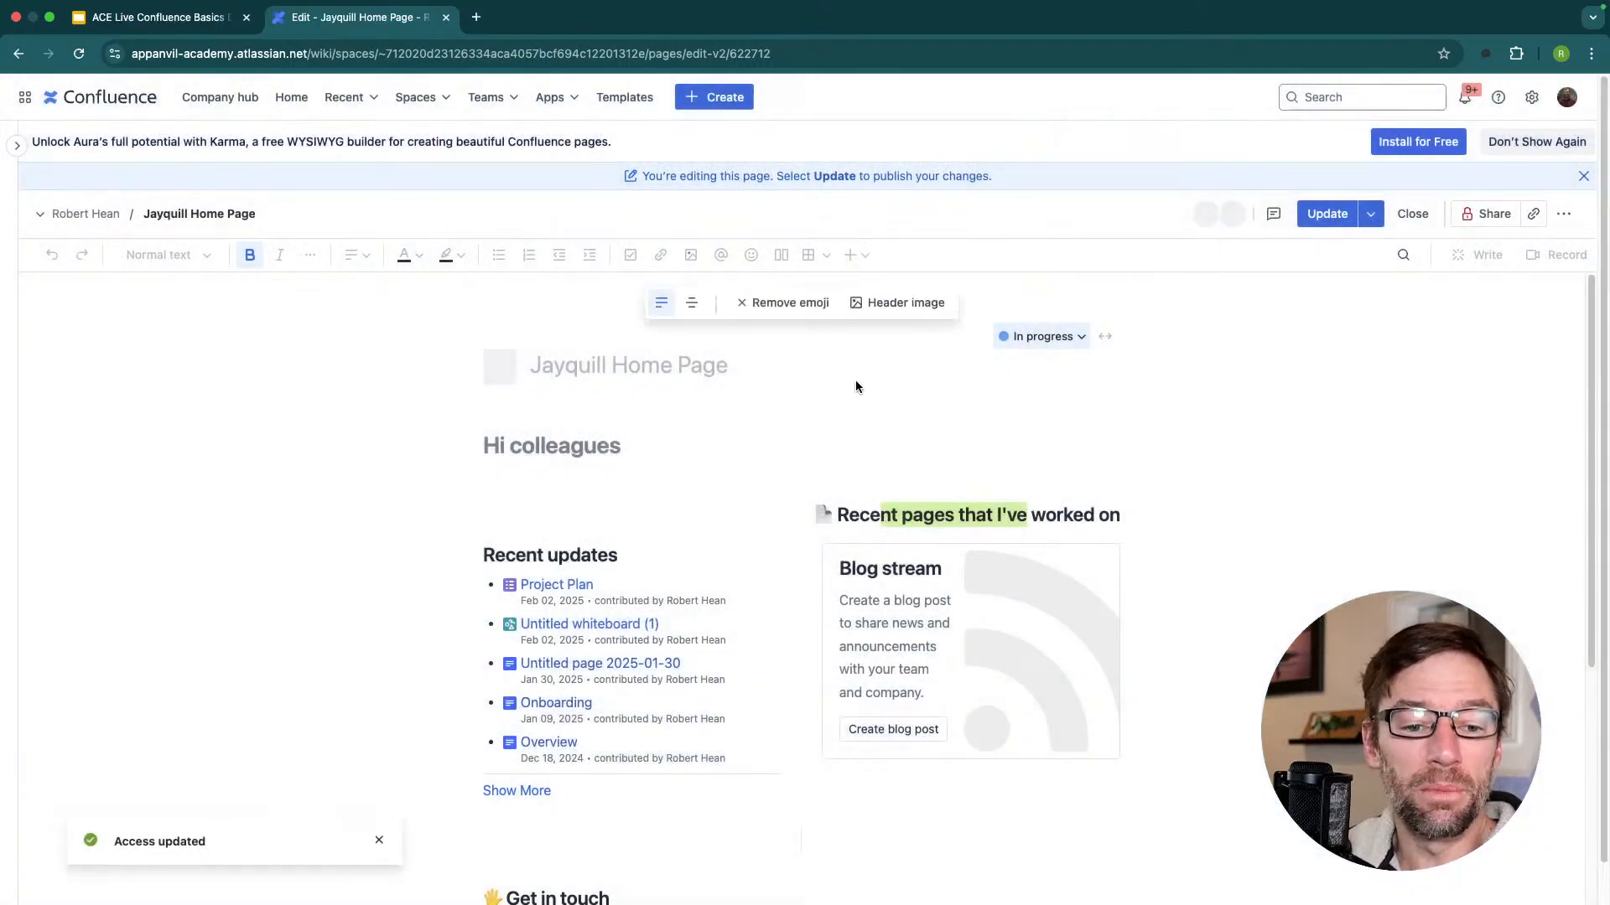
Publish the updated home page and look through the published version.
click(1325, 215)
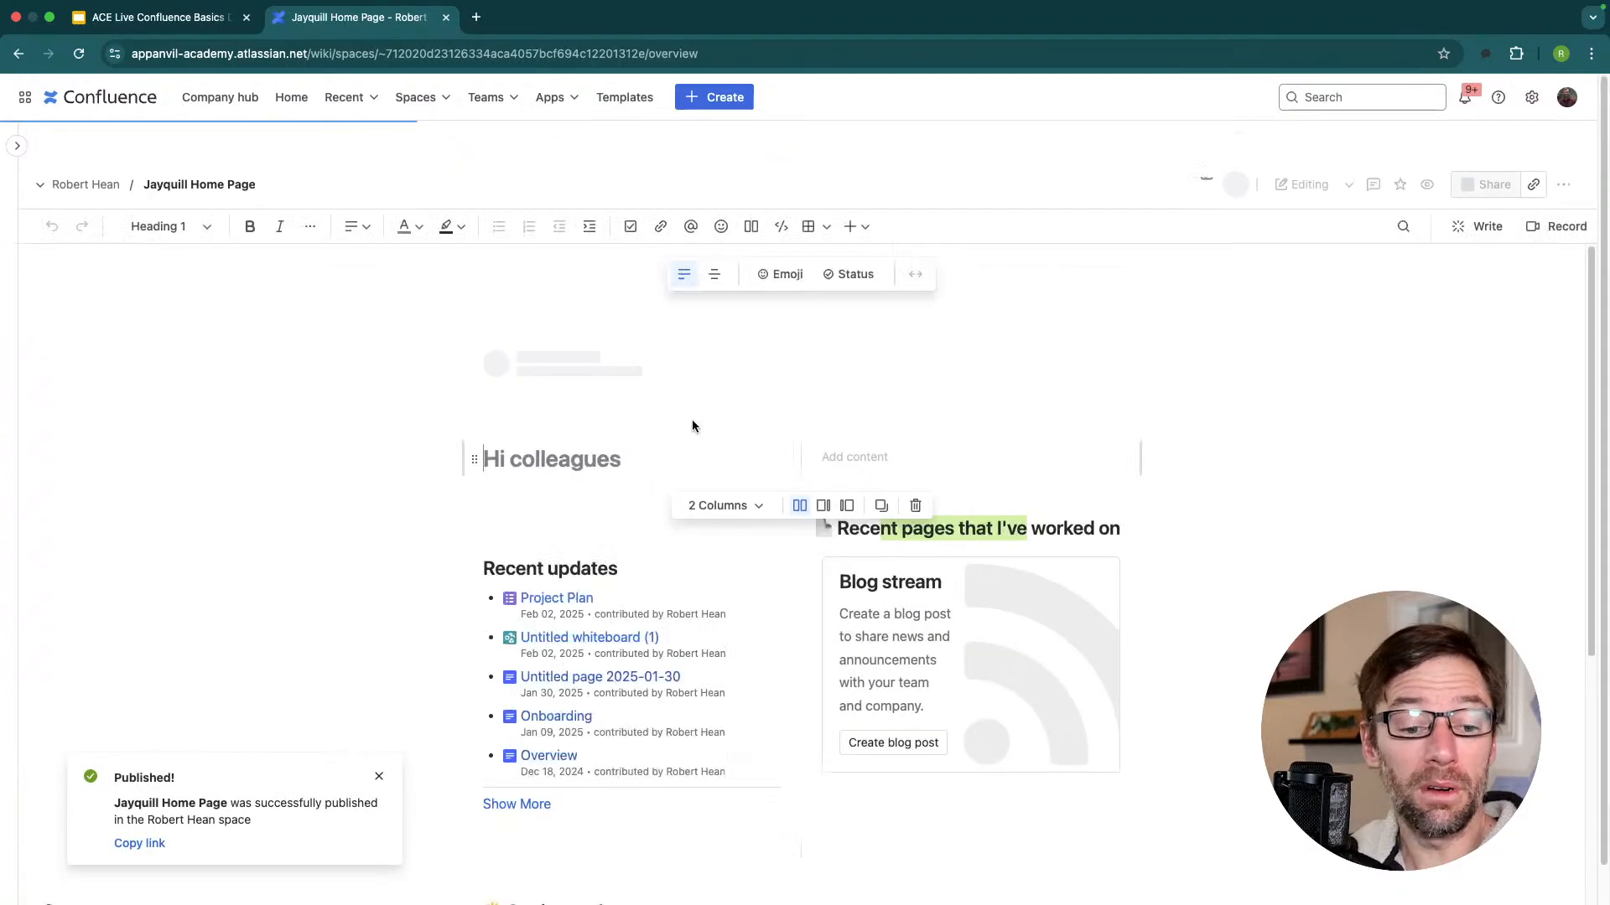
scroll(612, 459, down, 4)
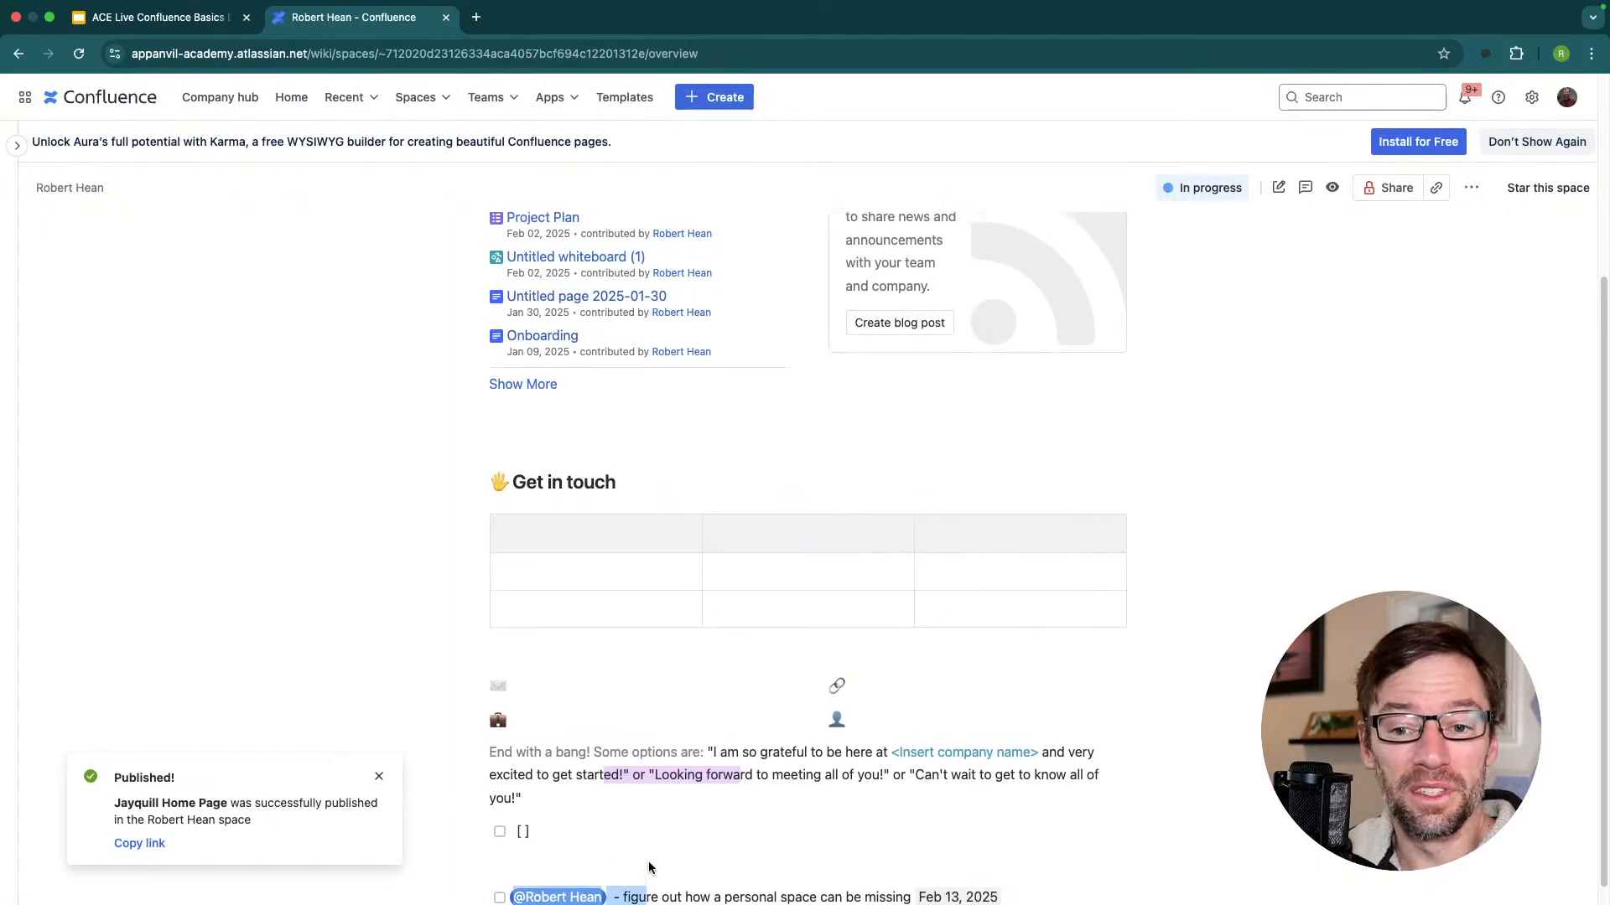
scroll(528, 409, up, 4)
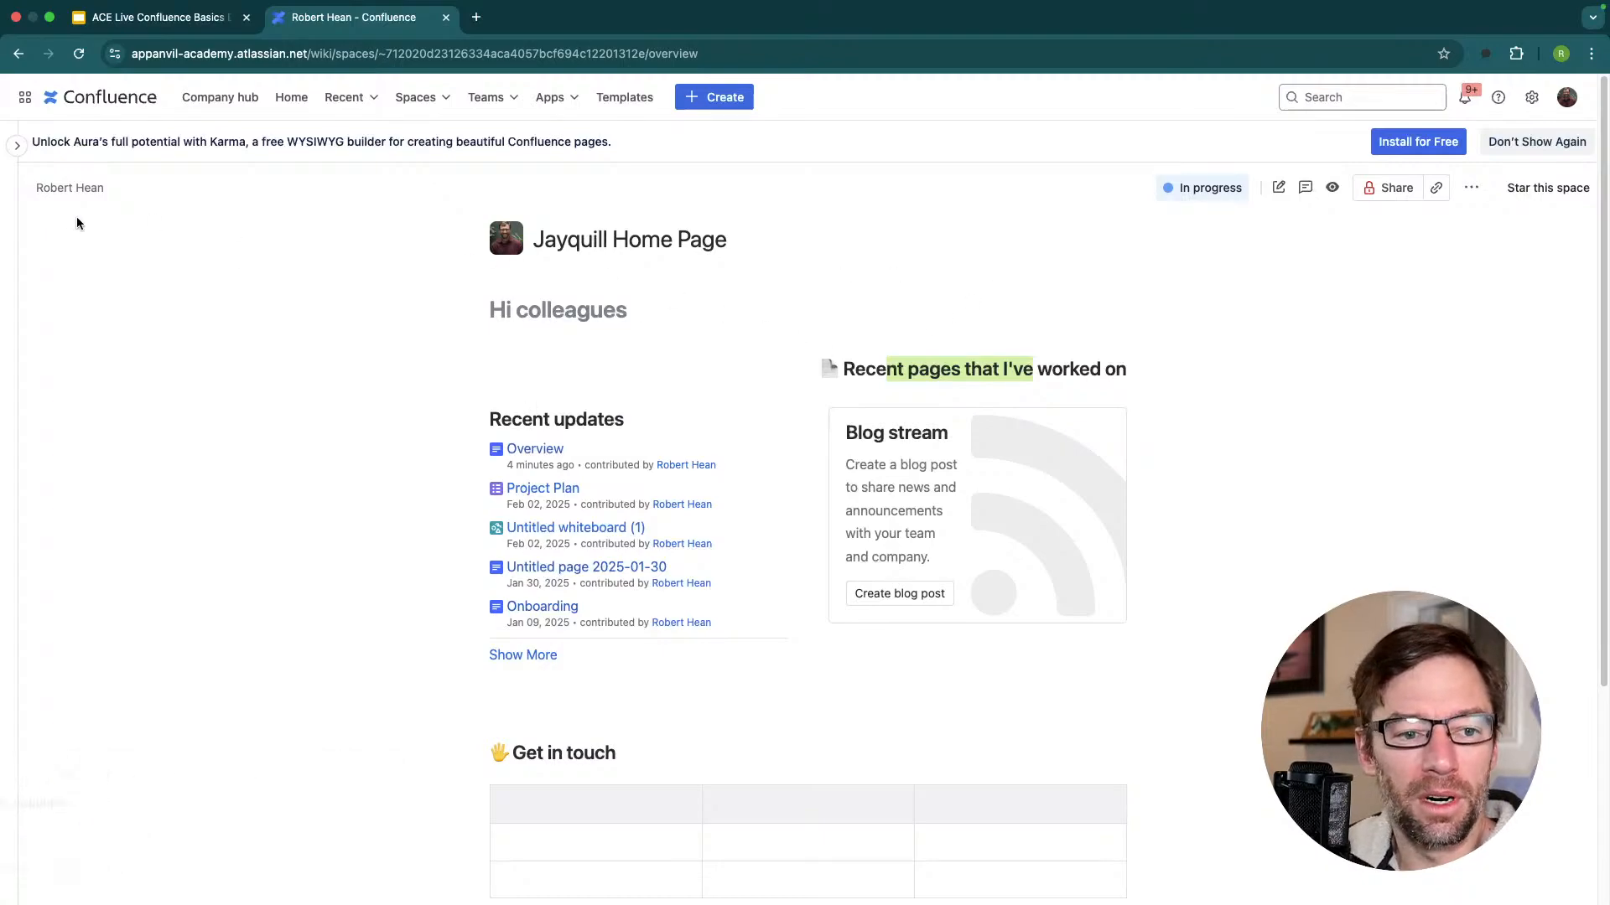
Show the space's content tree, nest "Untitled page 2025-01-30" under the Onboarding page, and expand Onboarding.
click(16, 147)
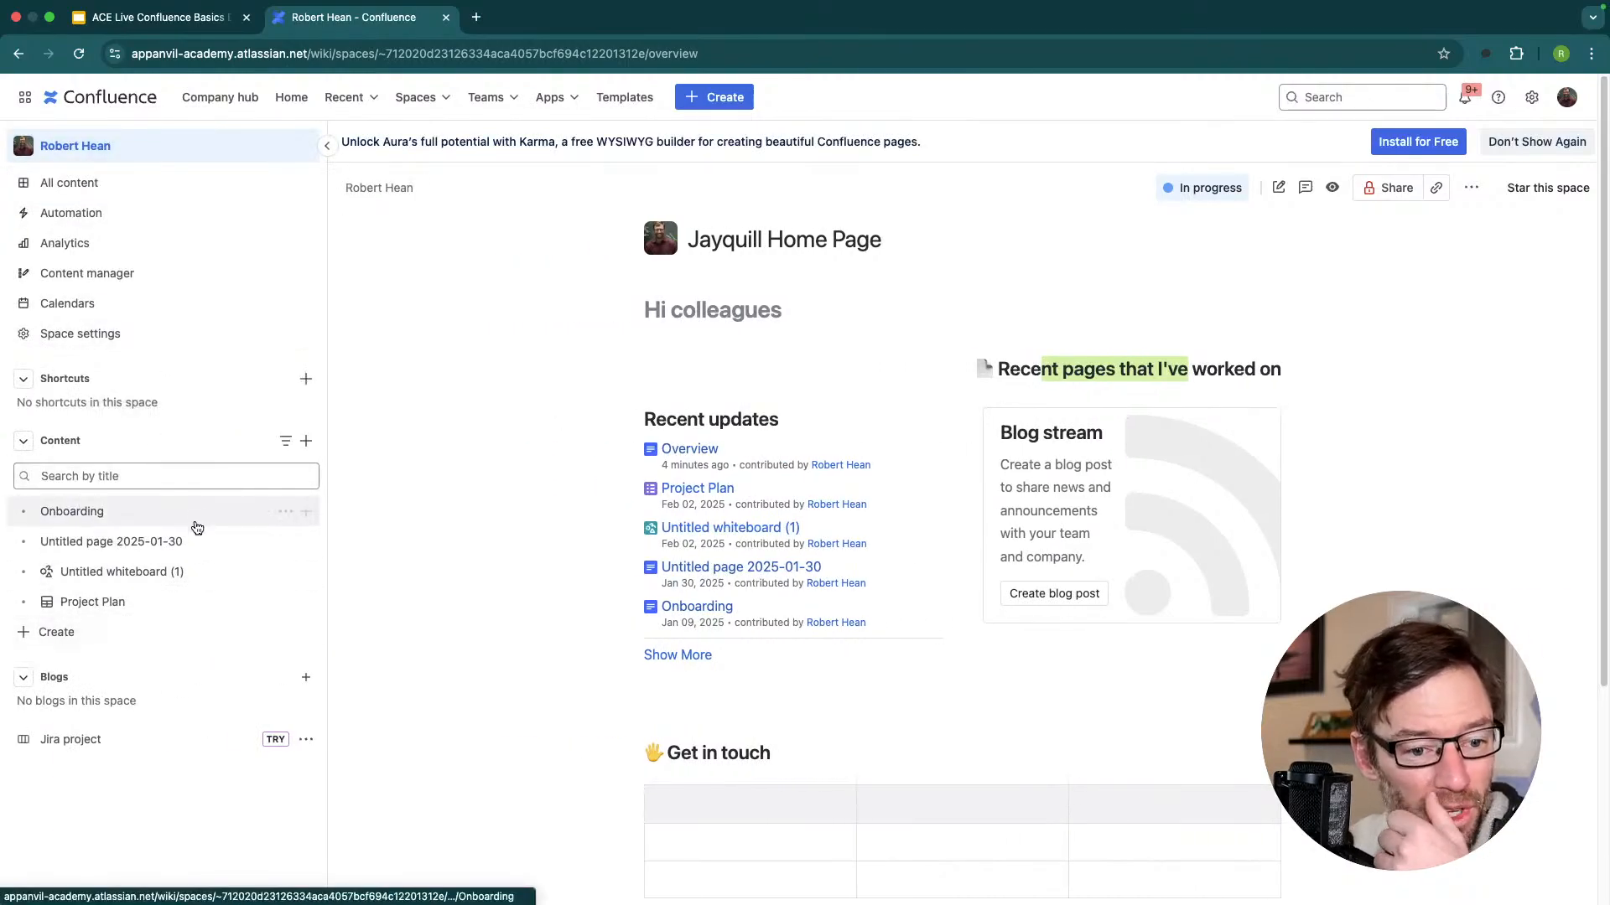
mouse_move(195, 517)
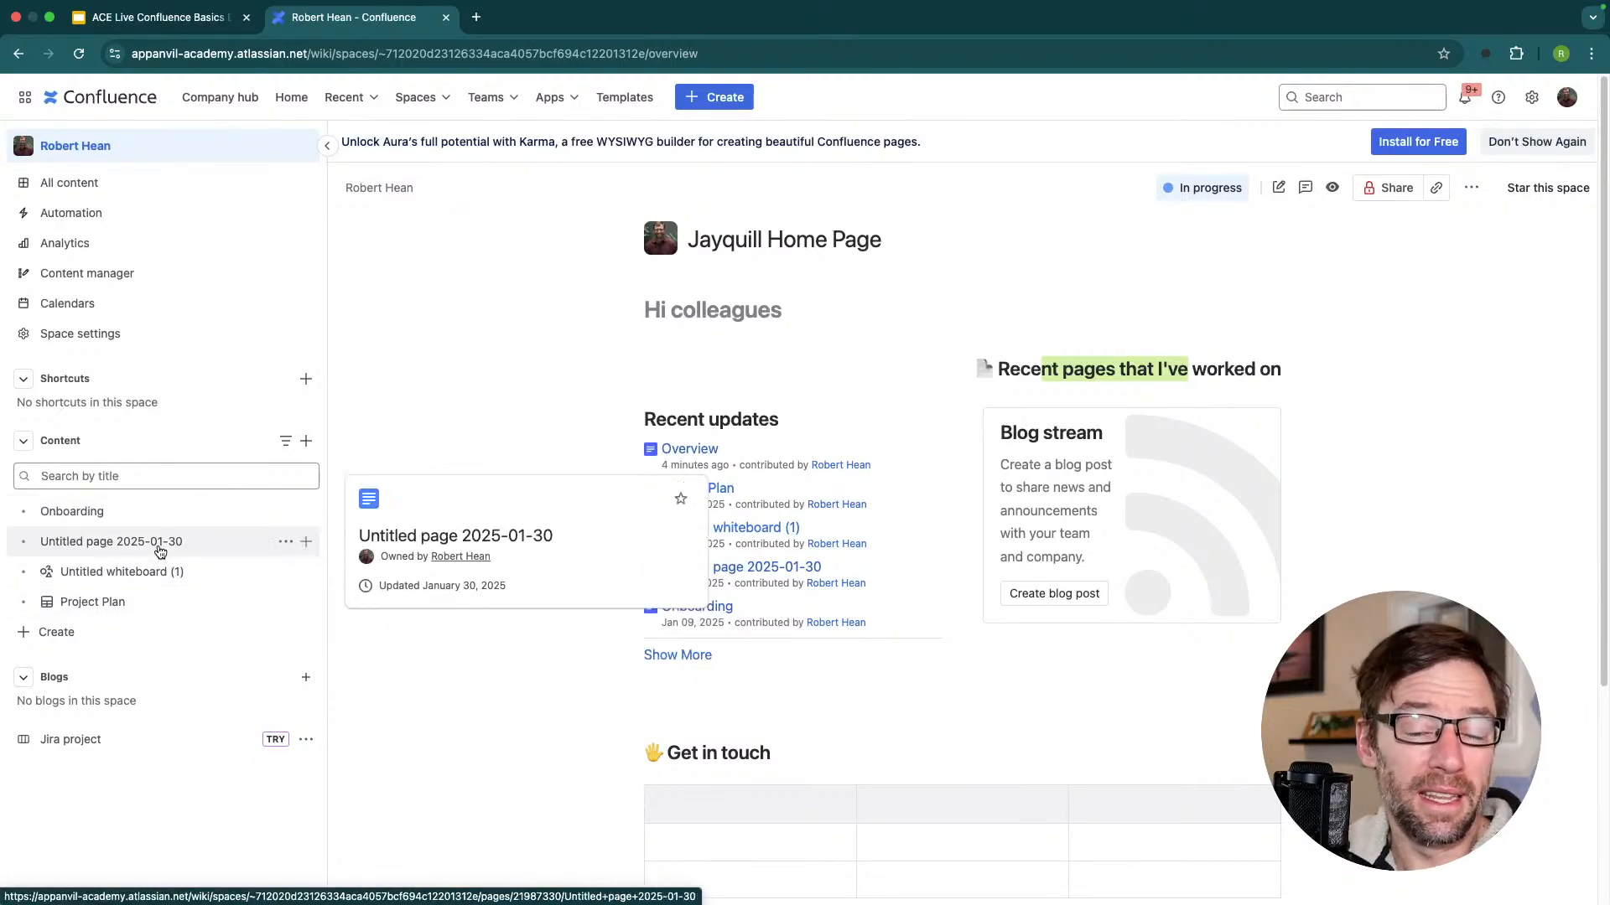
drag(128, 543, 87, 515)
mouse_move(87, 514)
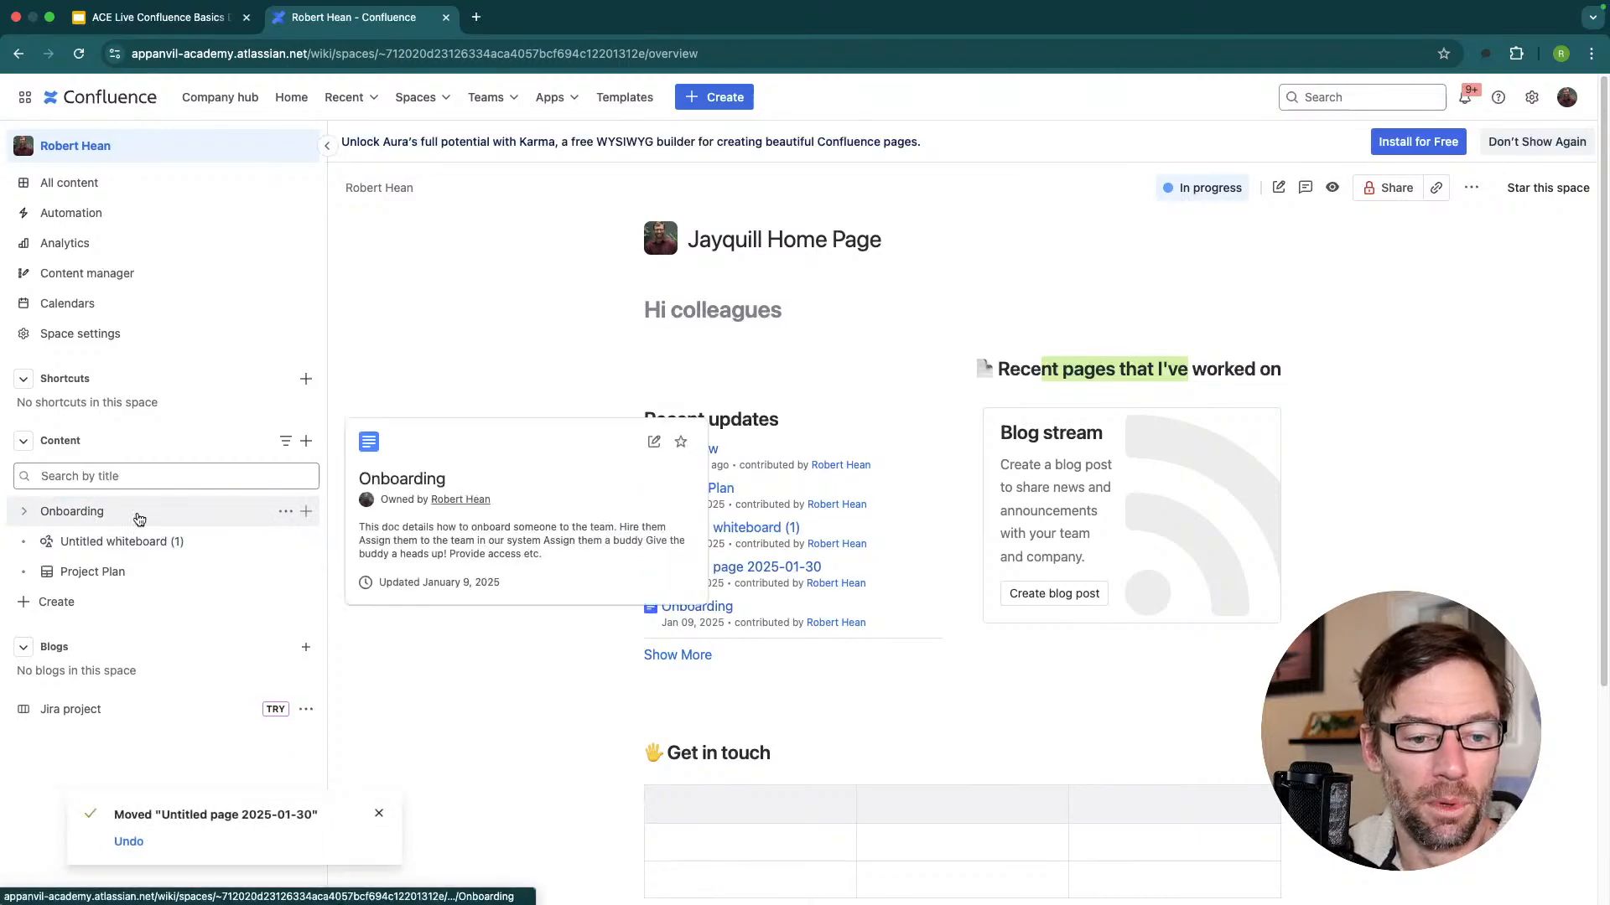
click(25, 512)
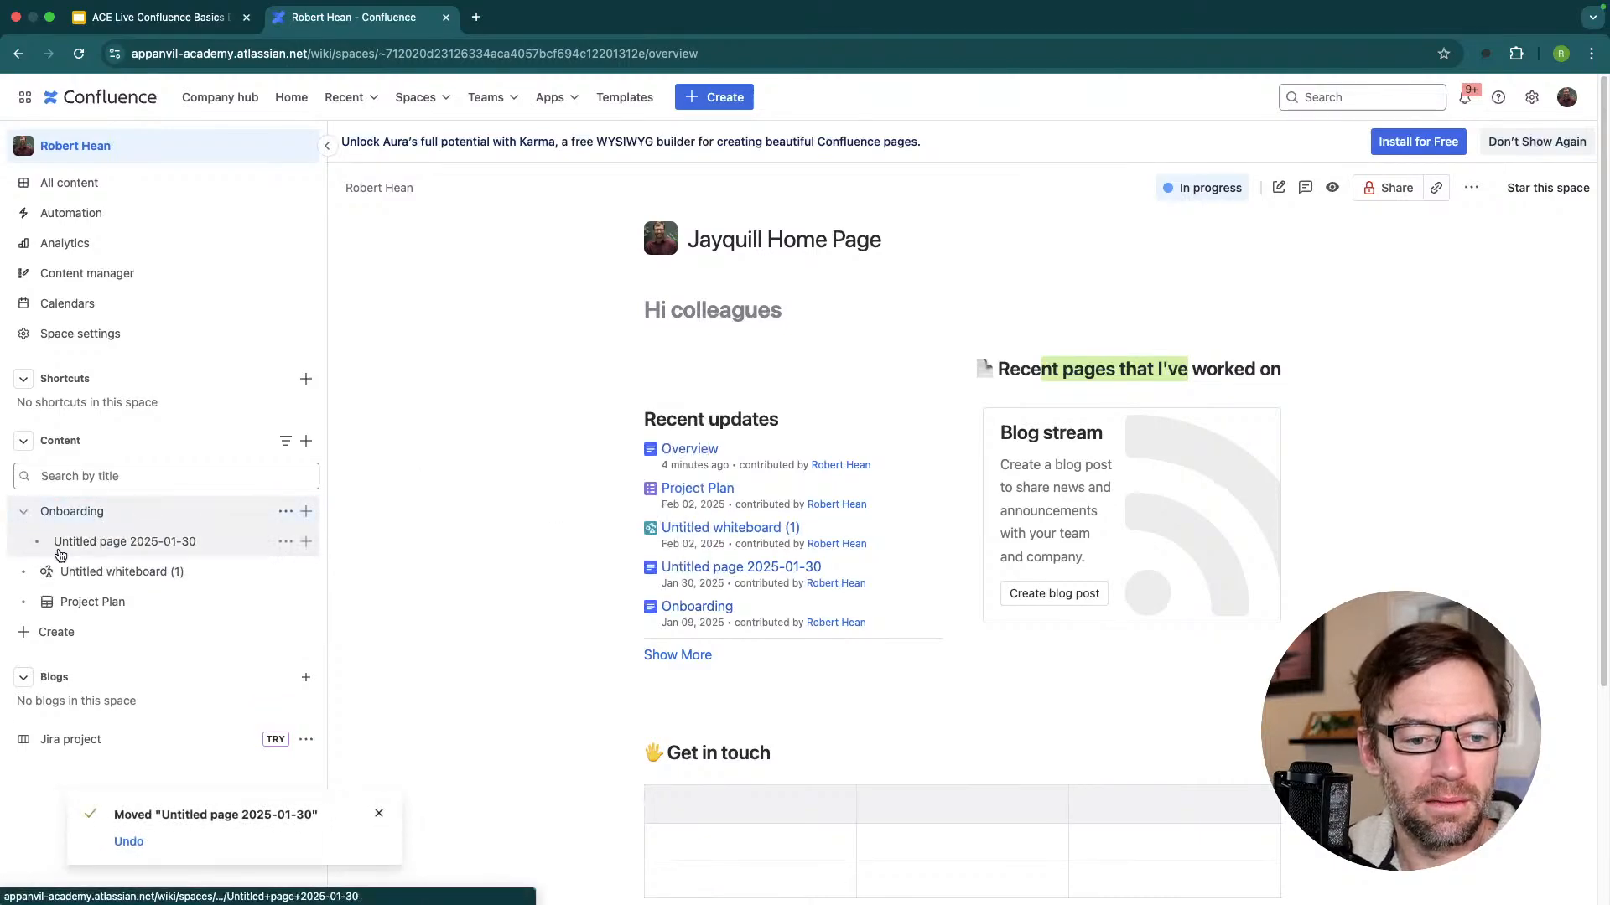
mouse_move(151, 547)
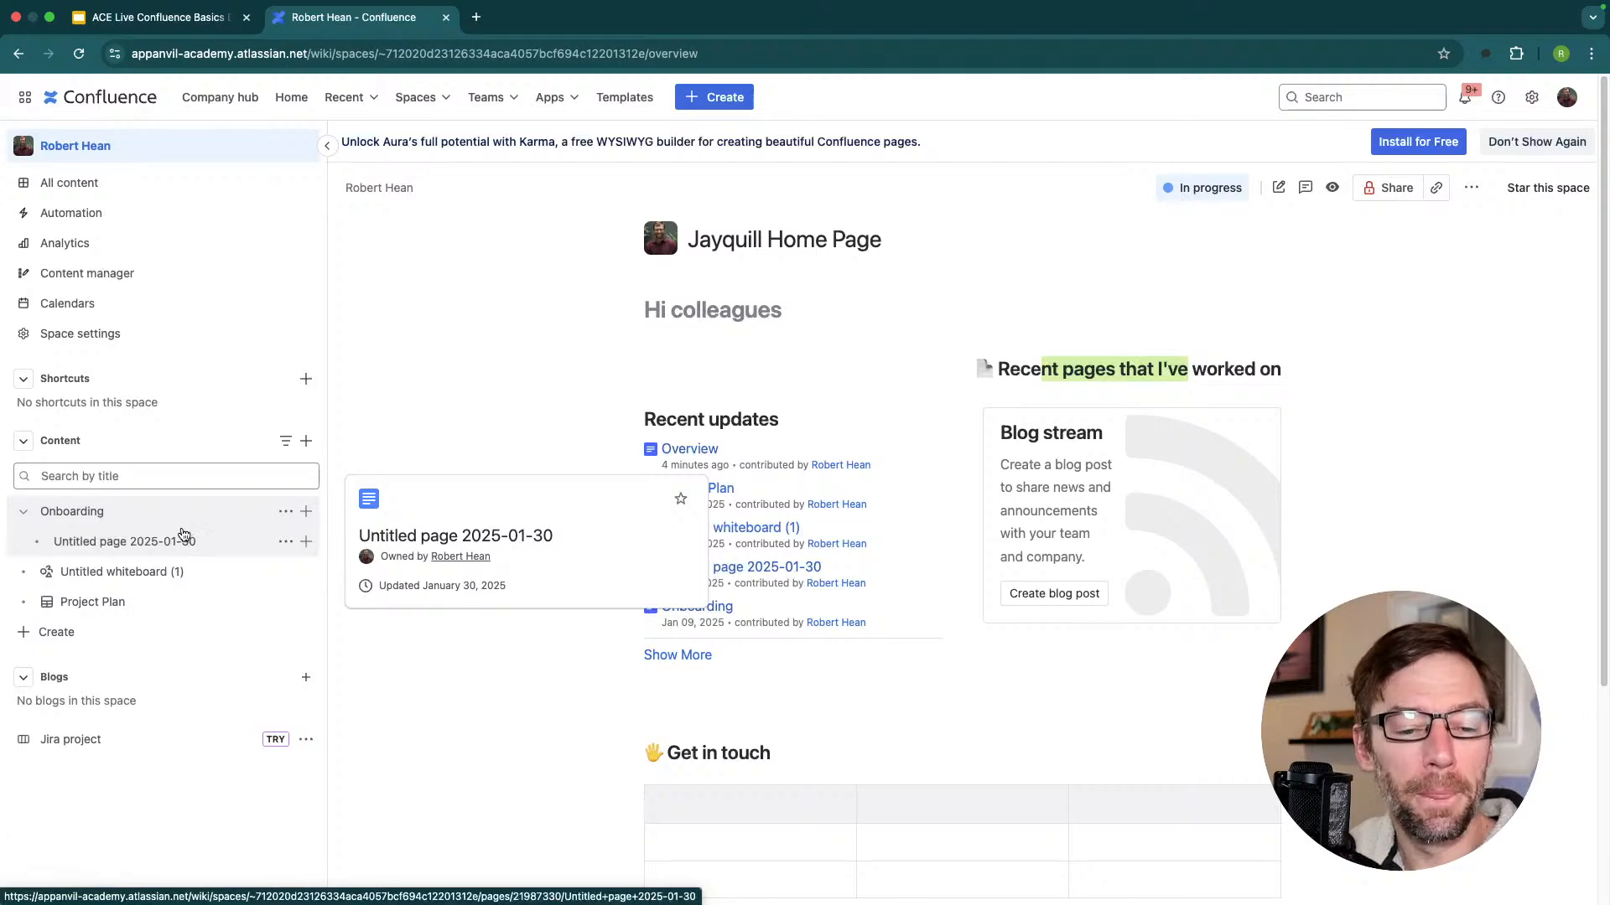
mouse_move(319, 570)
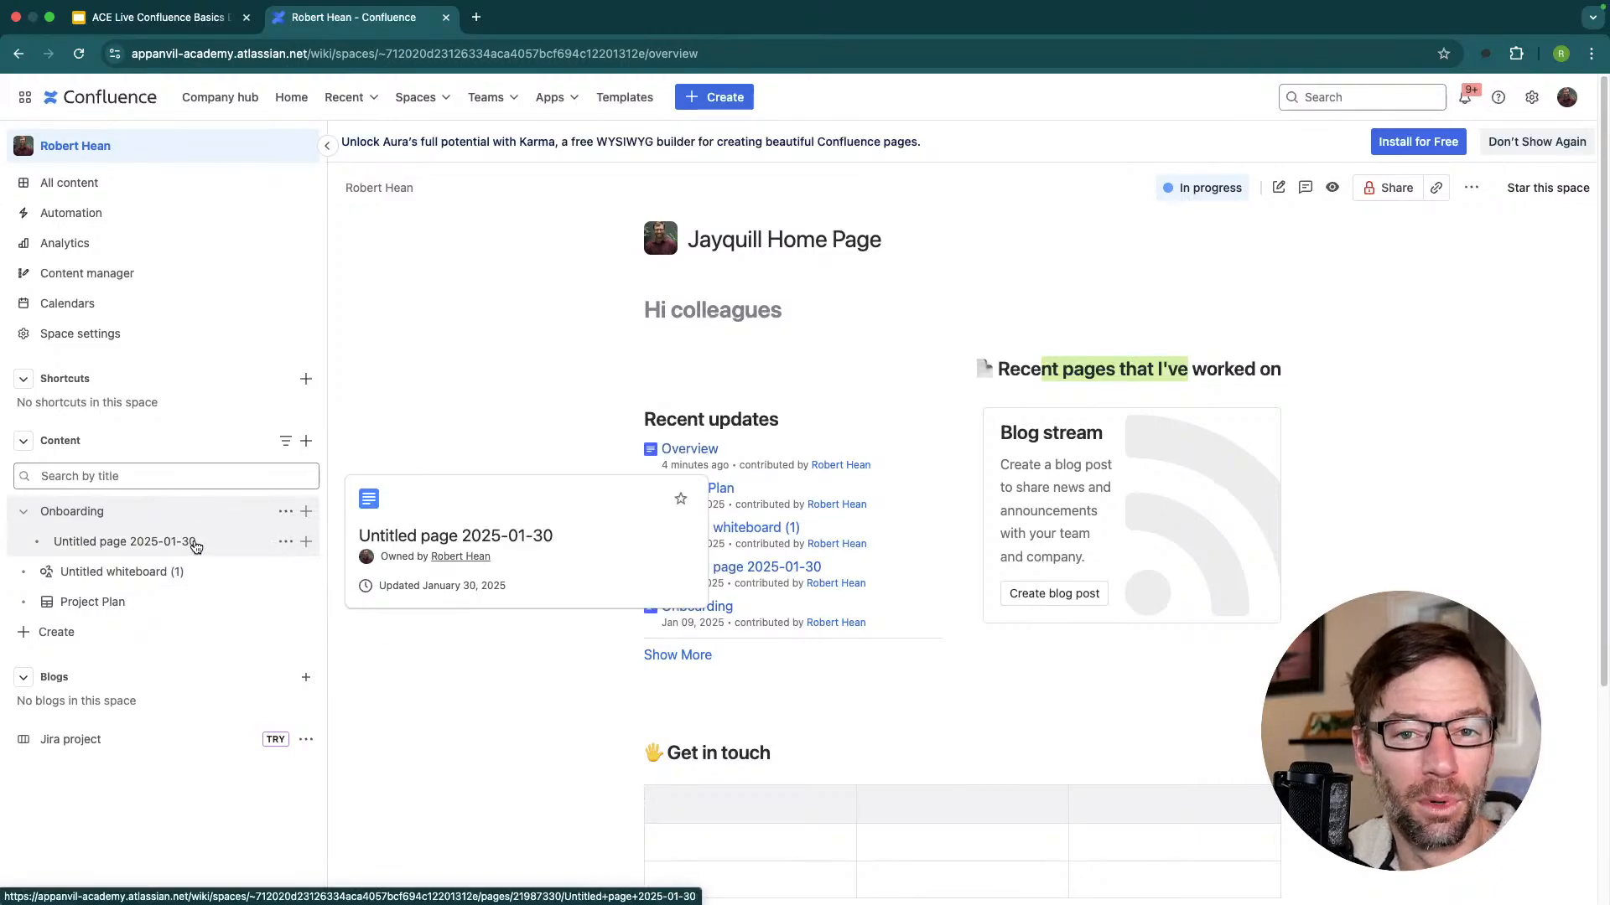
mouse_move(173, 583)
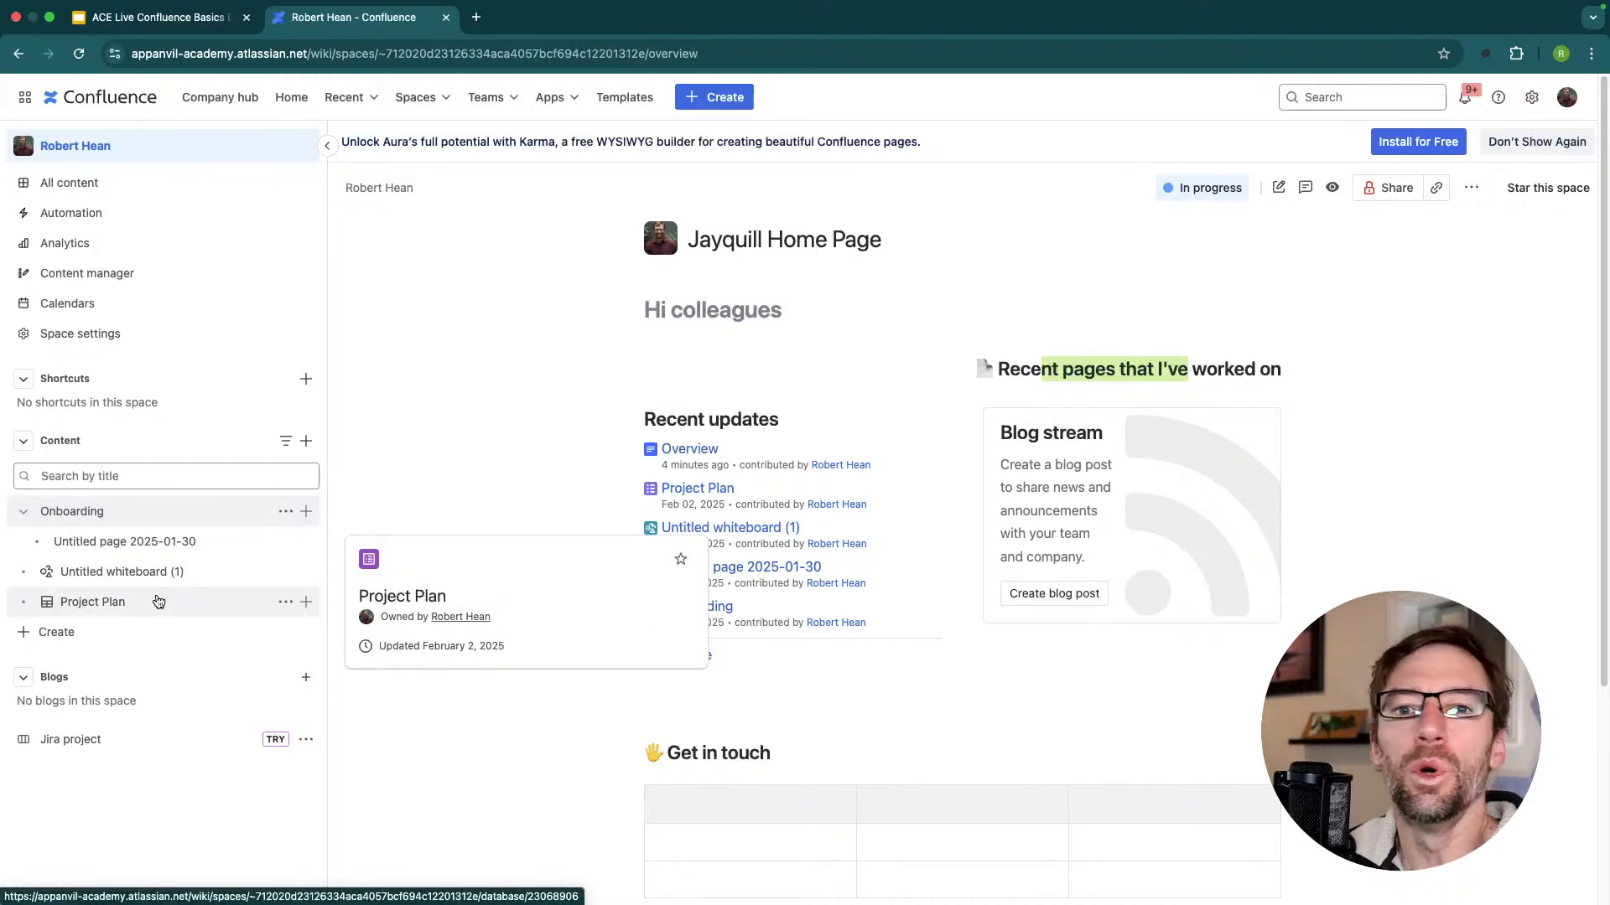
Open the Onboarding page and look over its numbered list of steps.
click(137, 514)
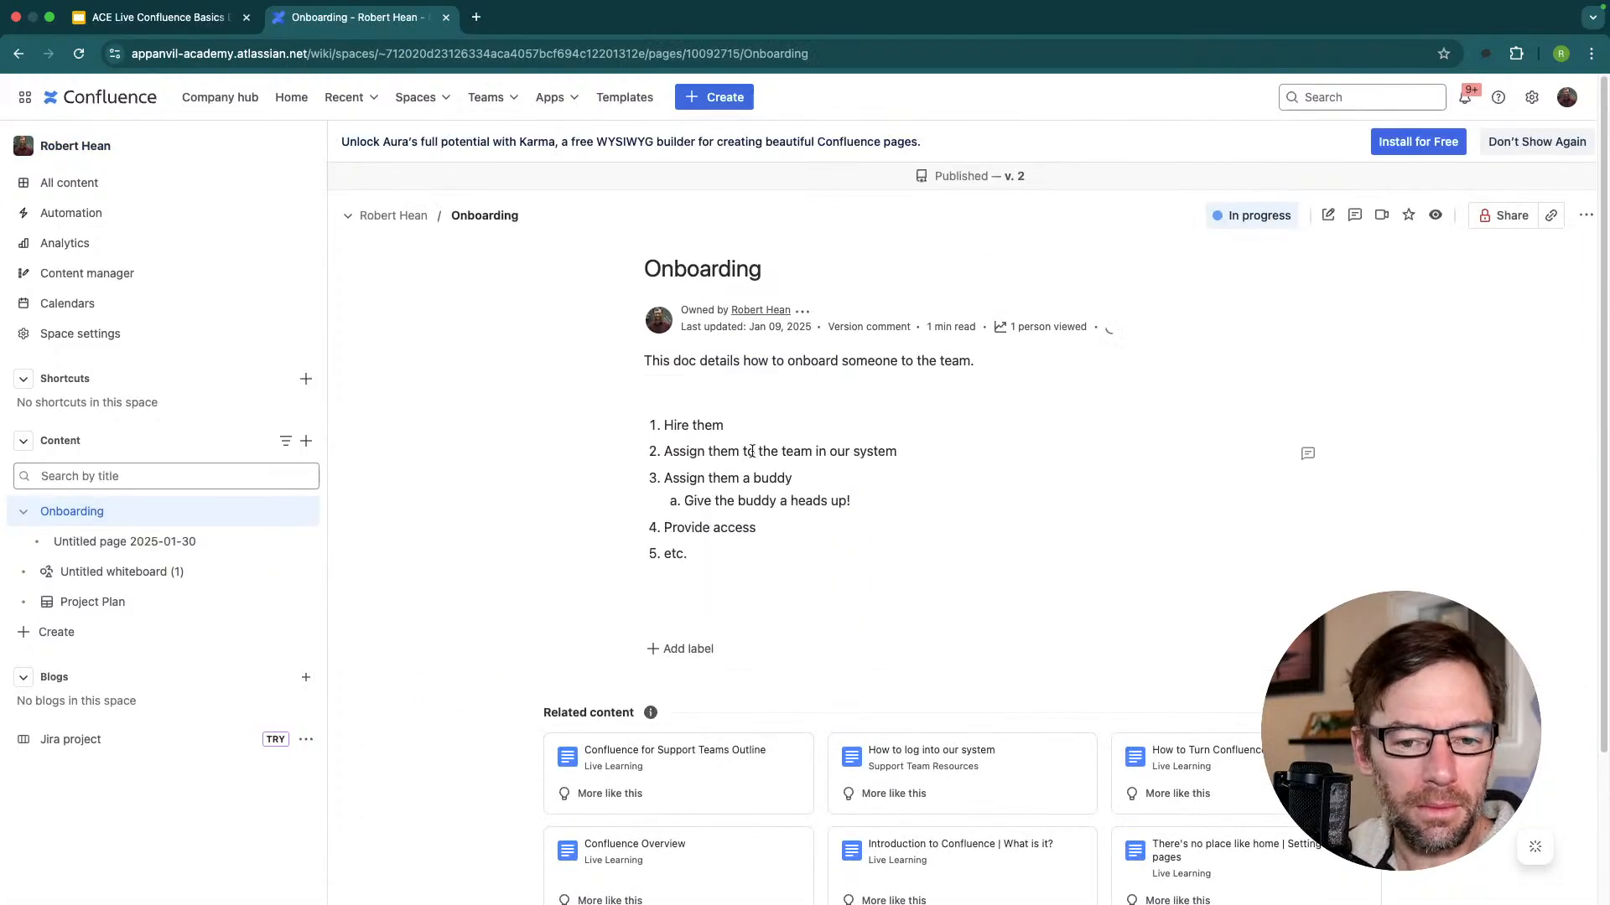
mouse_move(72, 511)
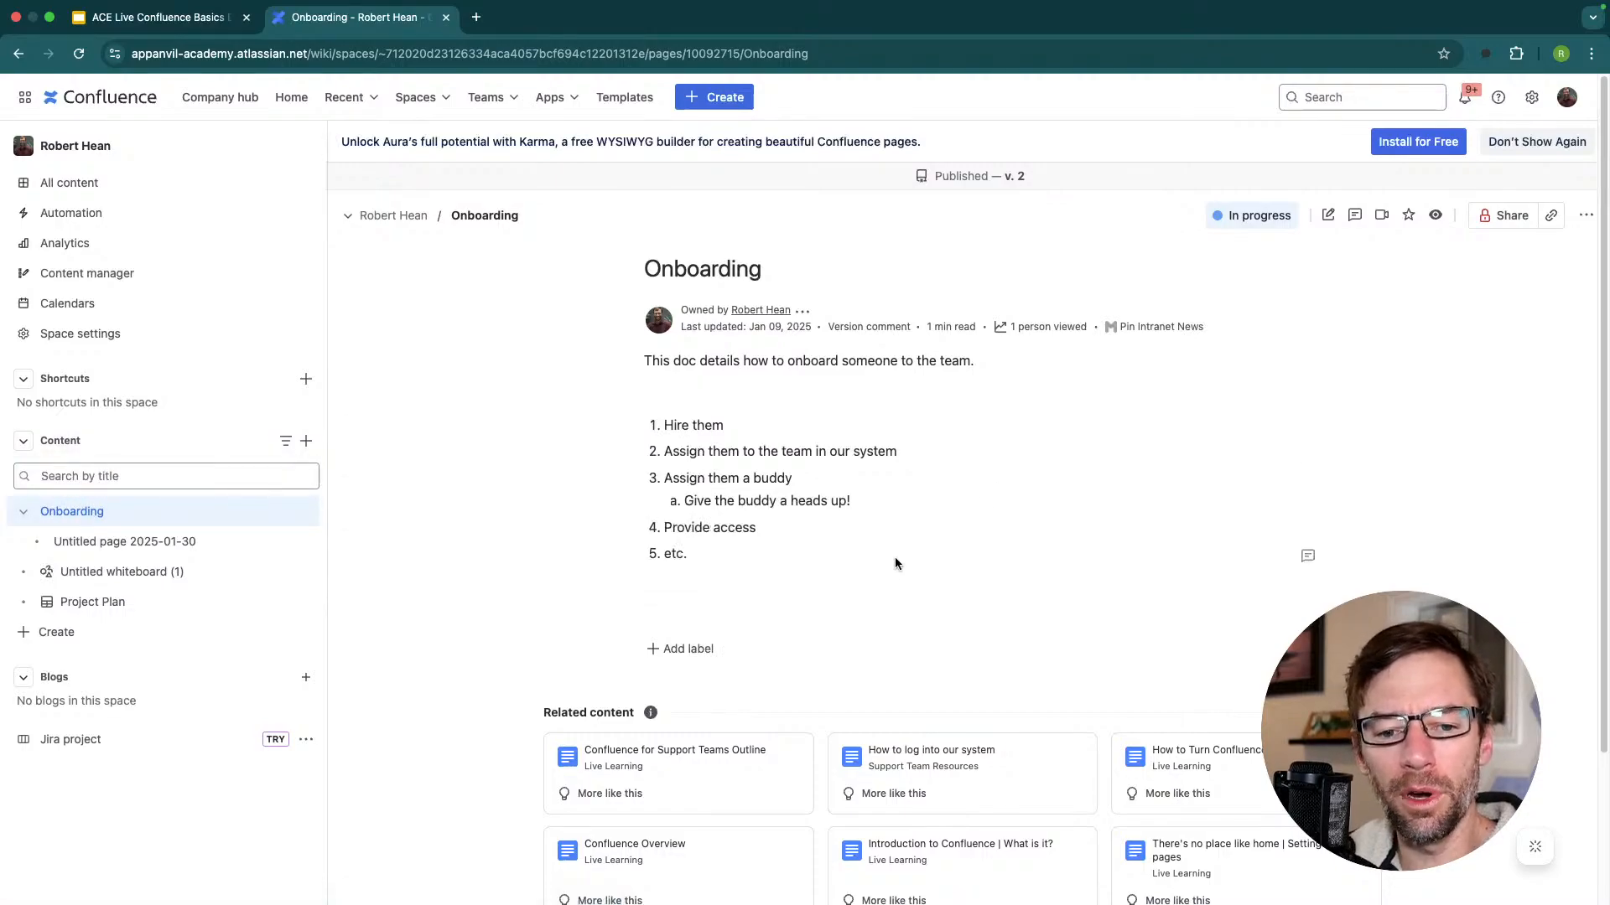
drag(822, 578, 699, 508)
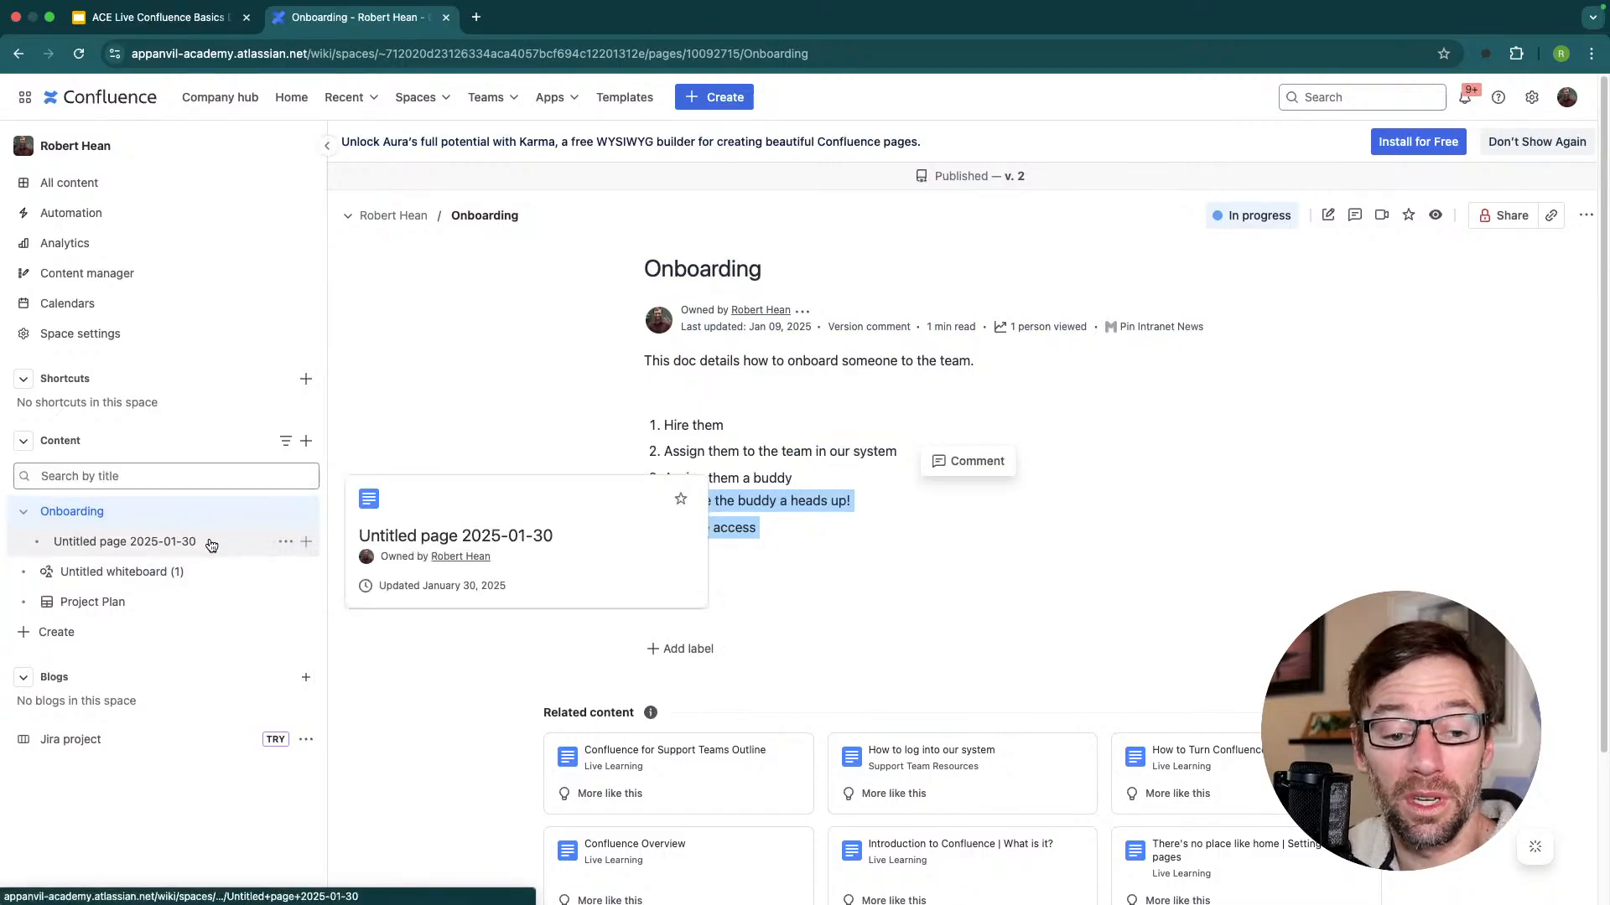
Create a folder named "Onboarding Information" in the space's content tree.
click(306, 442)
click(401, 592)
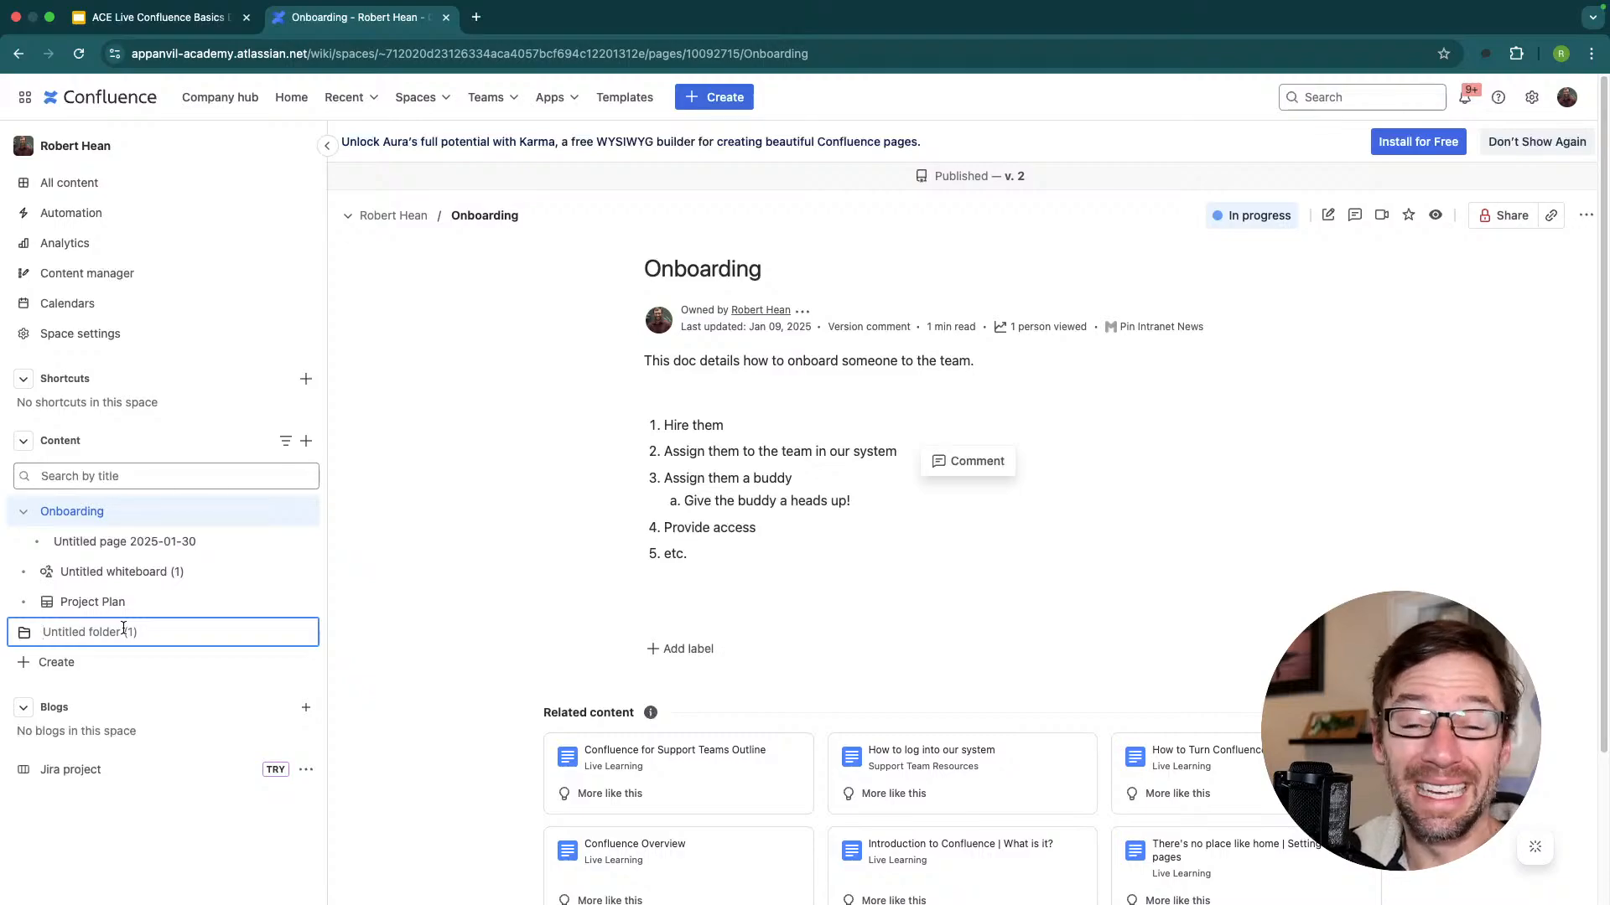
text(Onboard)
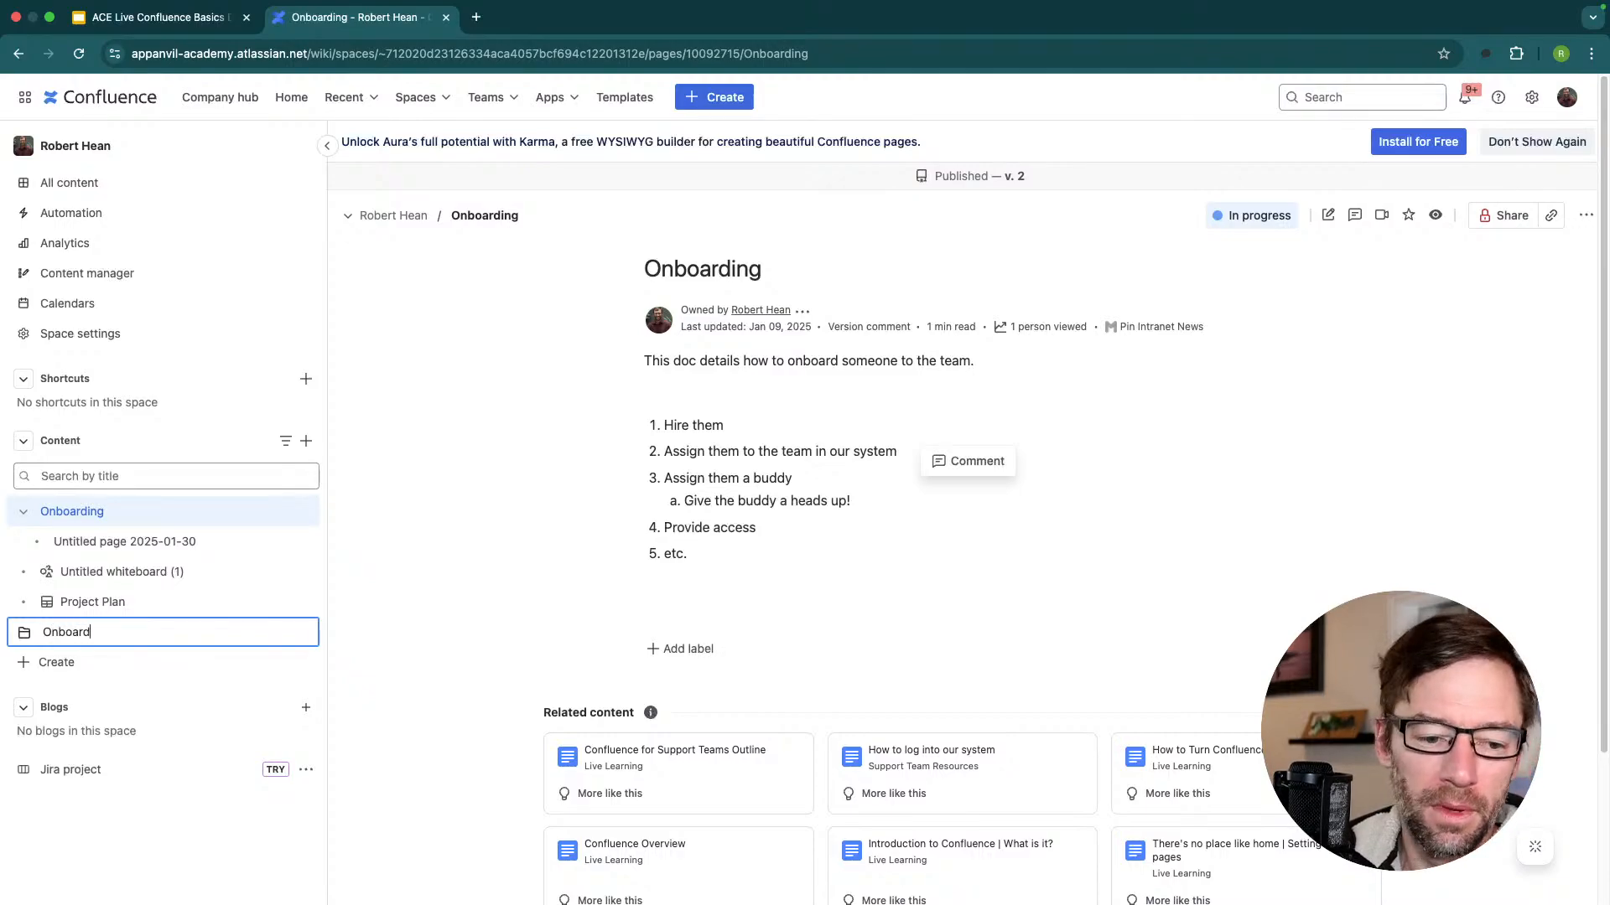
text(ing Information)
key(Return)
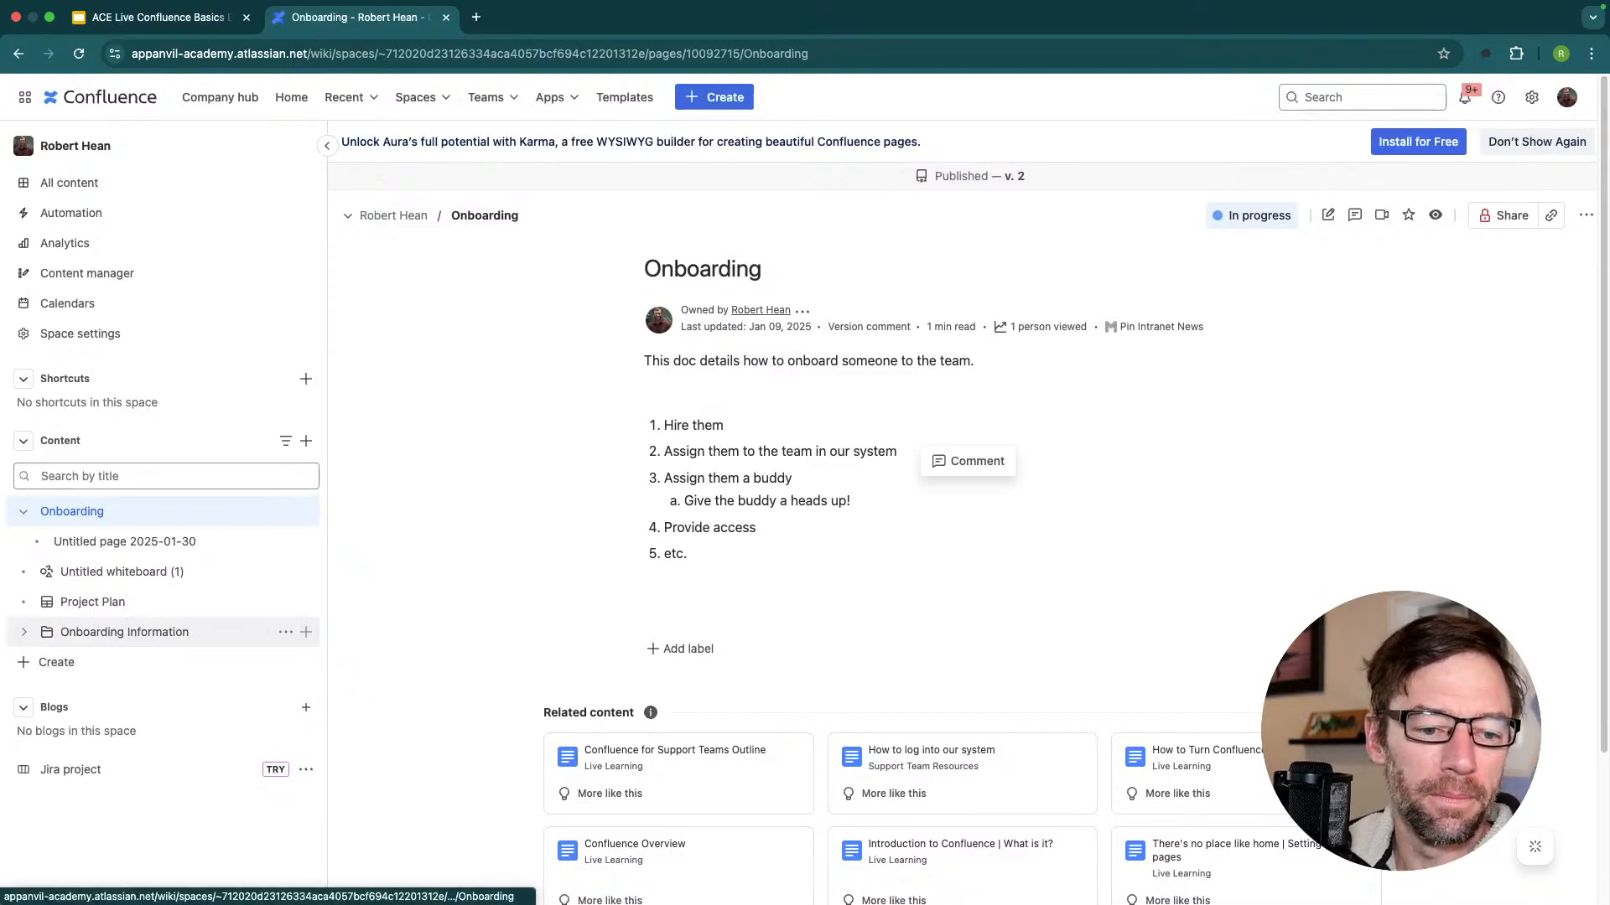
Move the Onboarding page with its child page into the Onboarding Information folder, and check the folder by collapsing and expanding it.
click(161, 641)
click(161, 644)
click(161, 644)
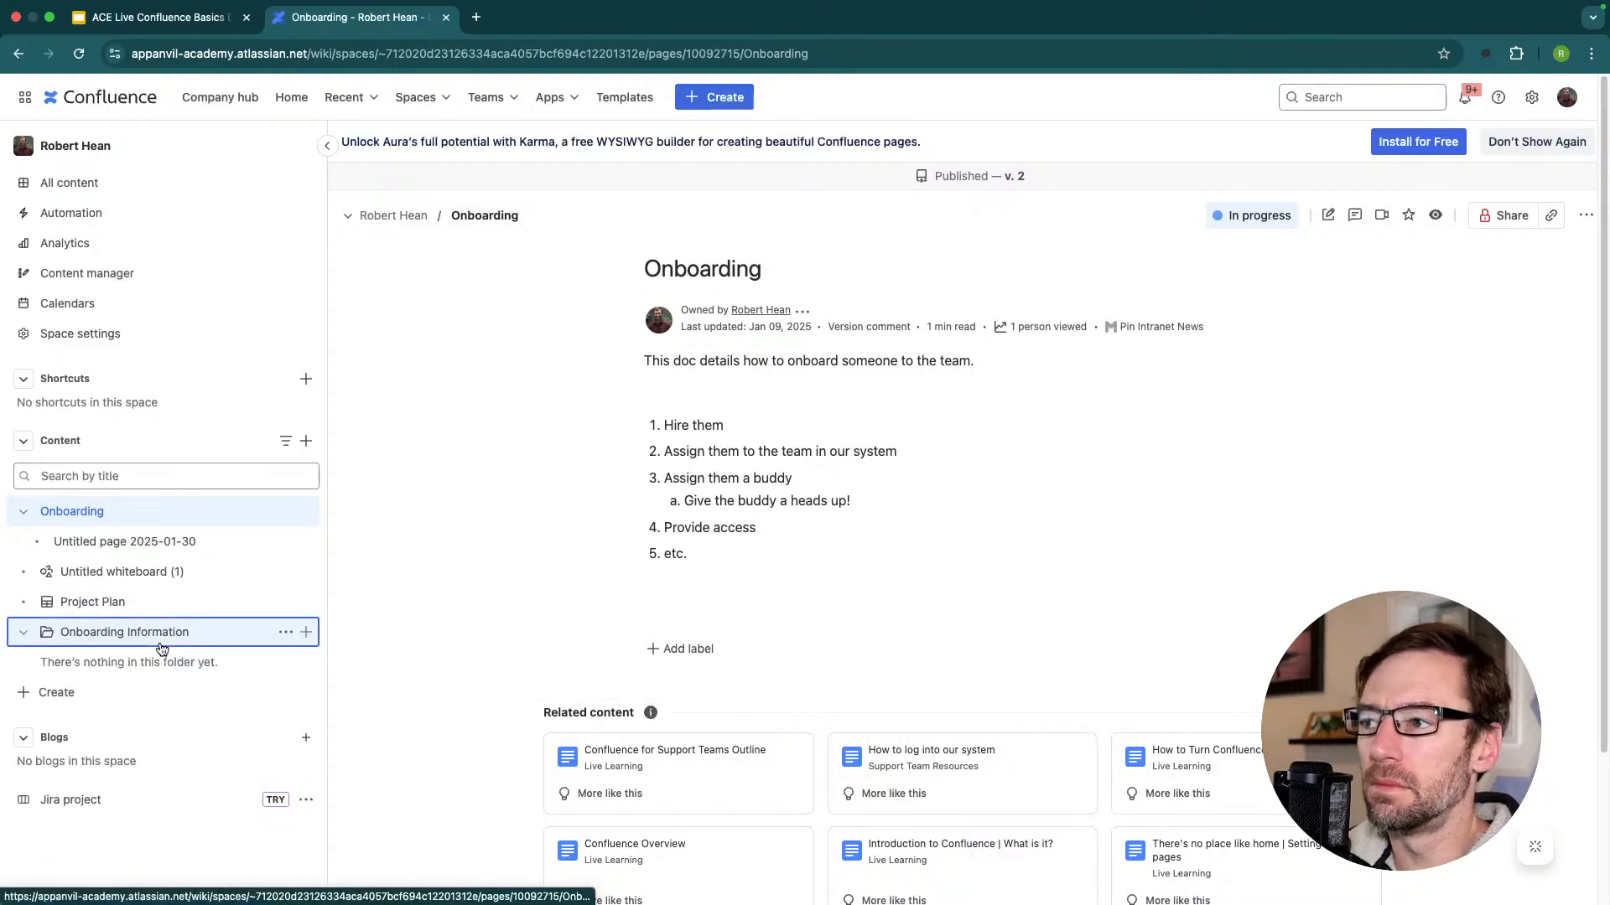
click(161, 644)
click(161, 644)
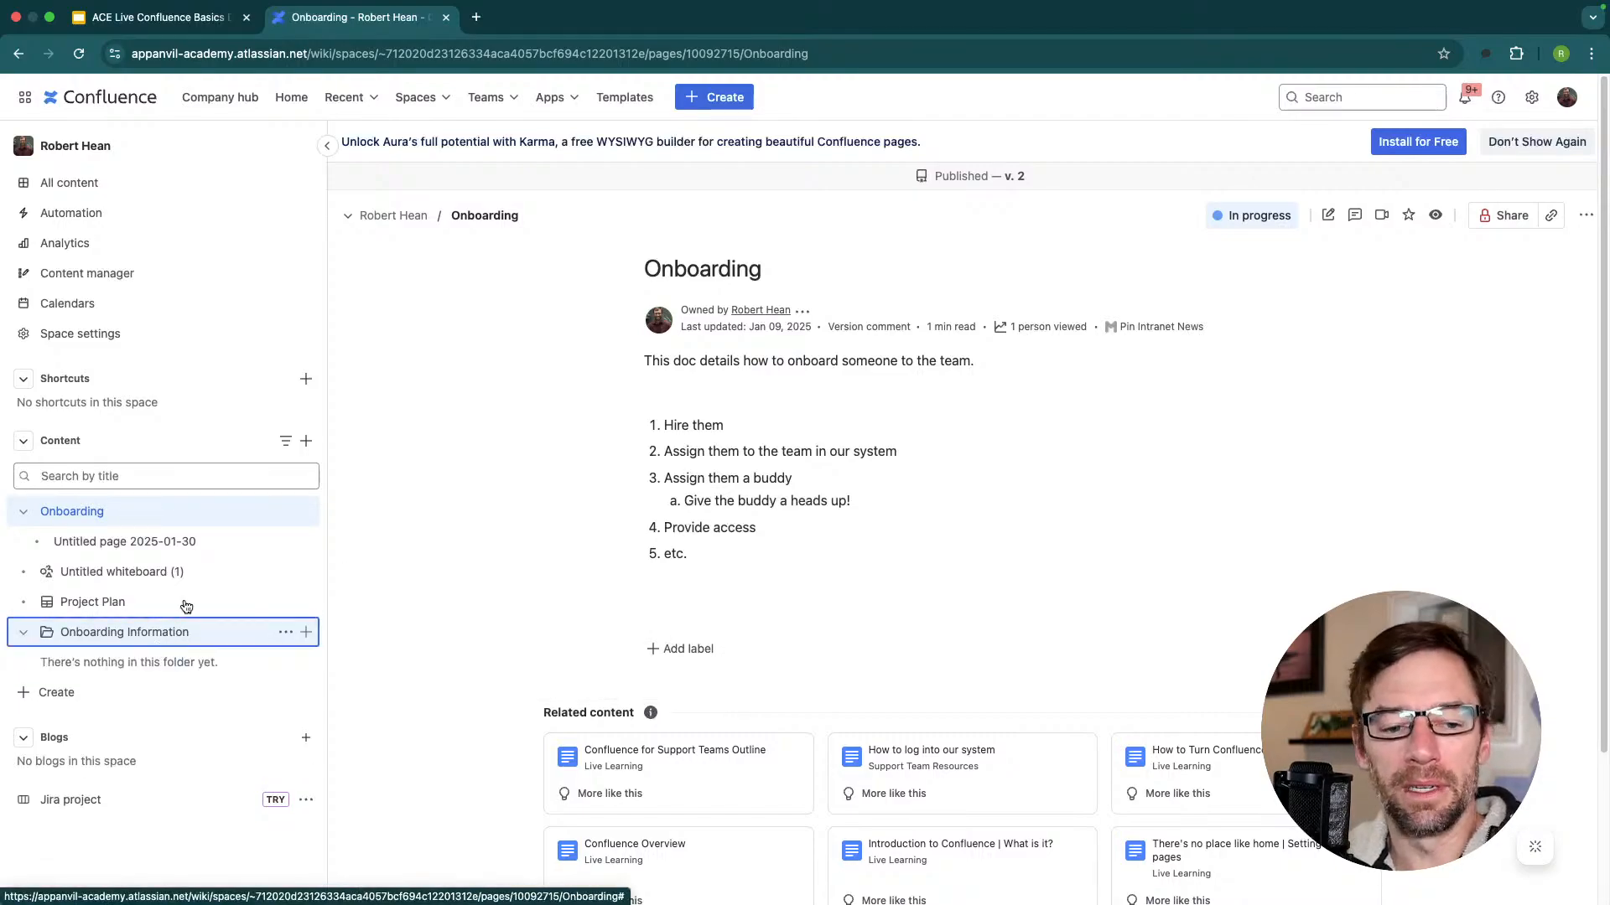
drag(118, 513, 137, 570)
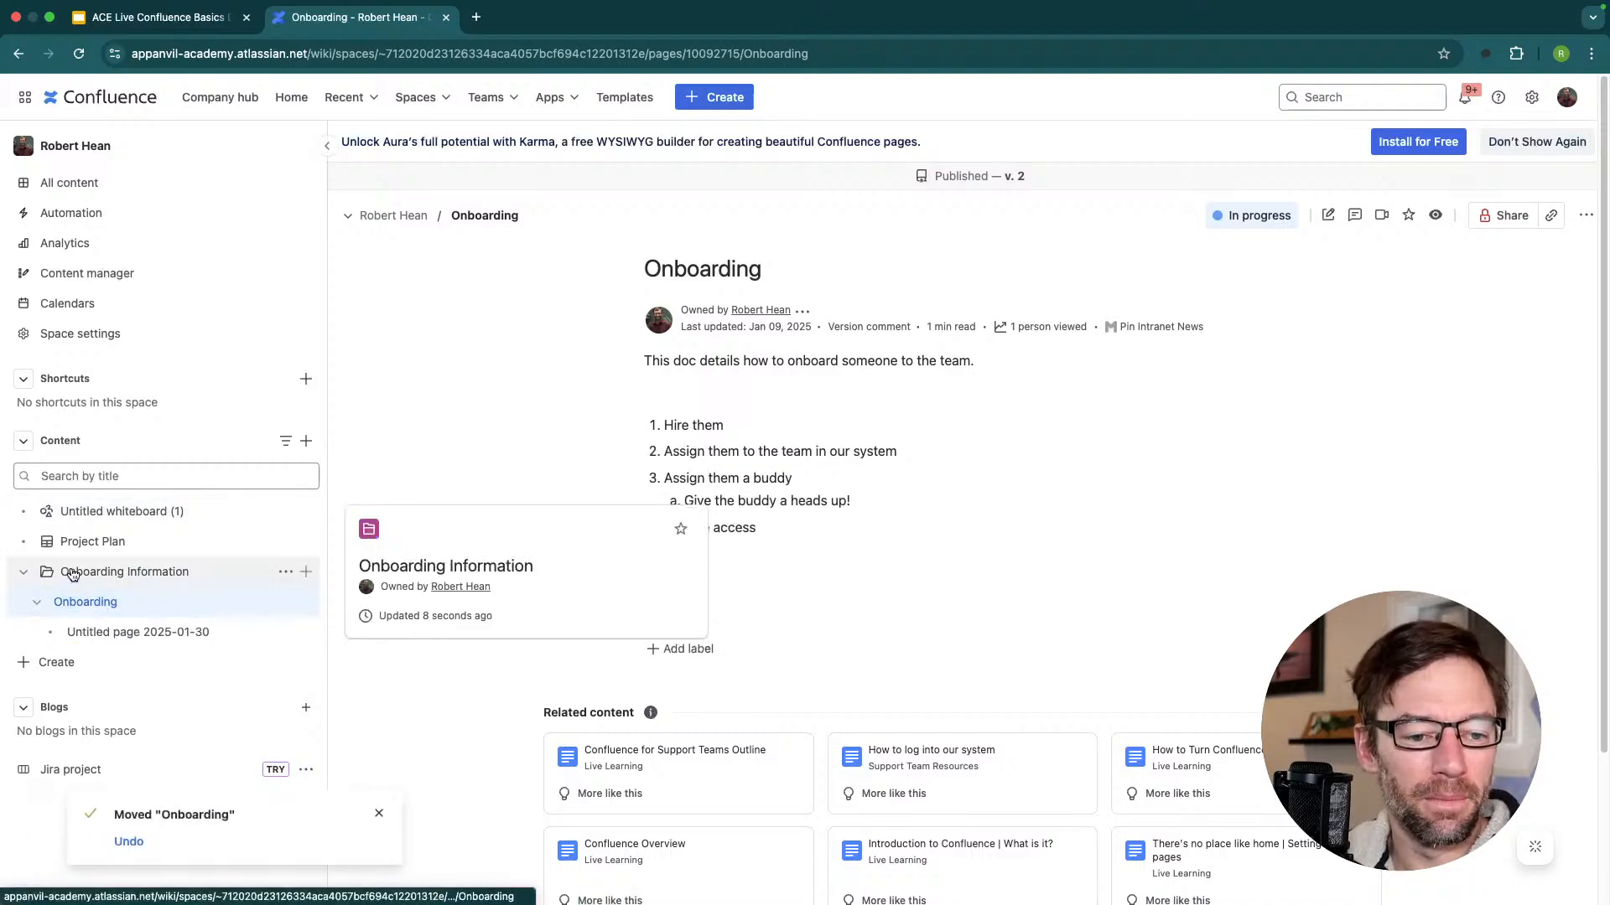
click(20, 575)
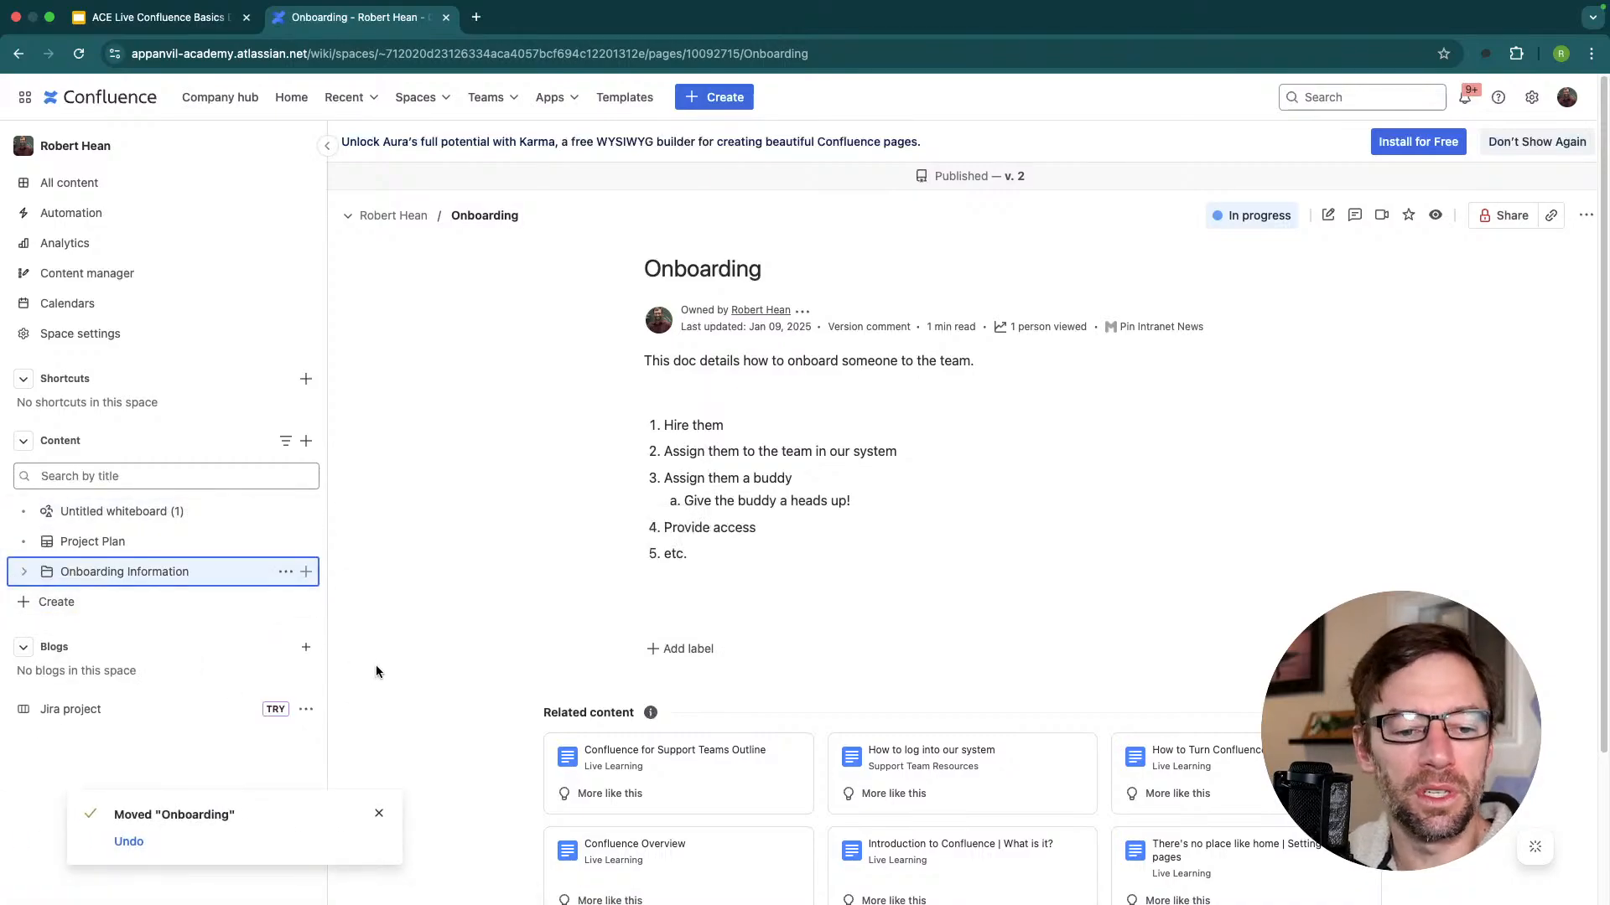
click(178, 574)
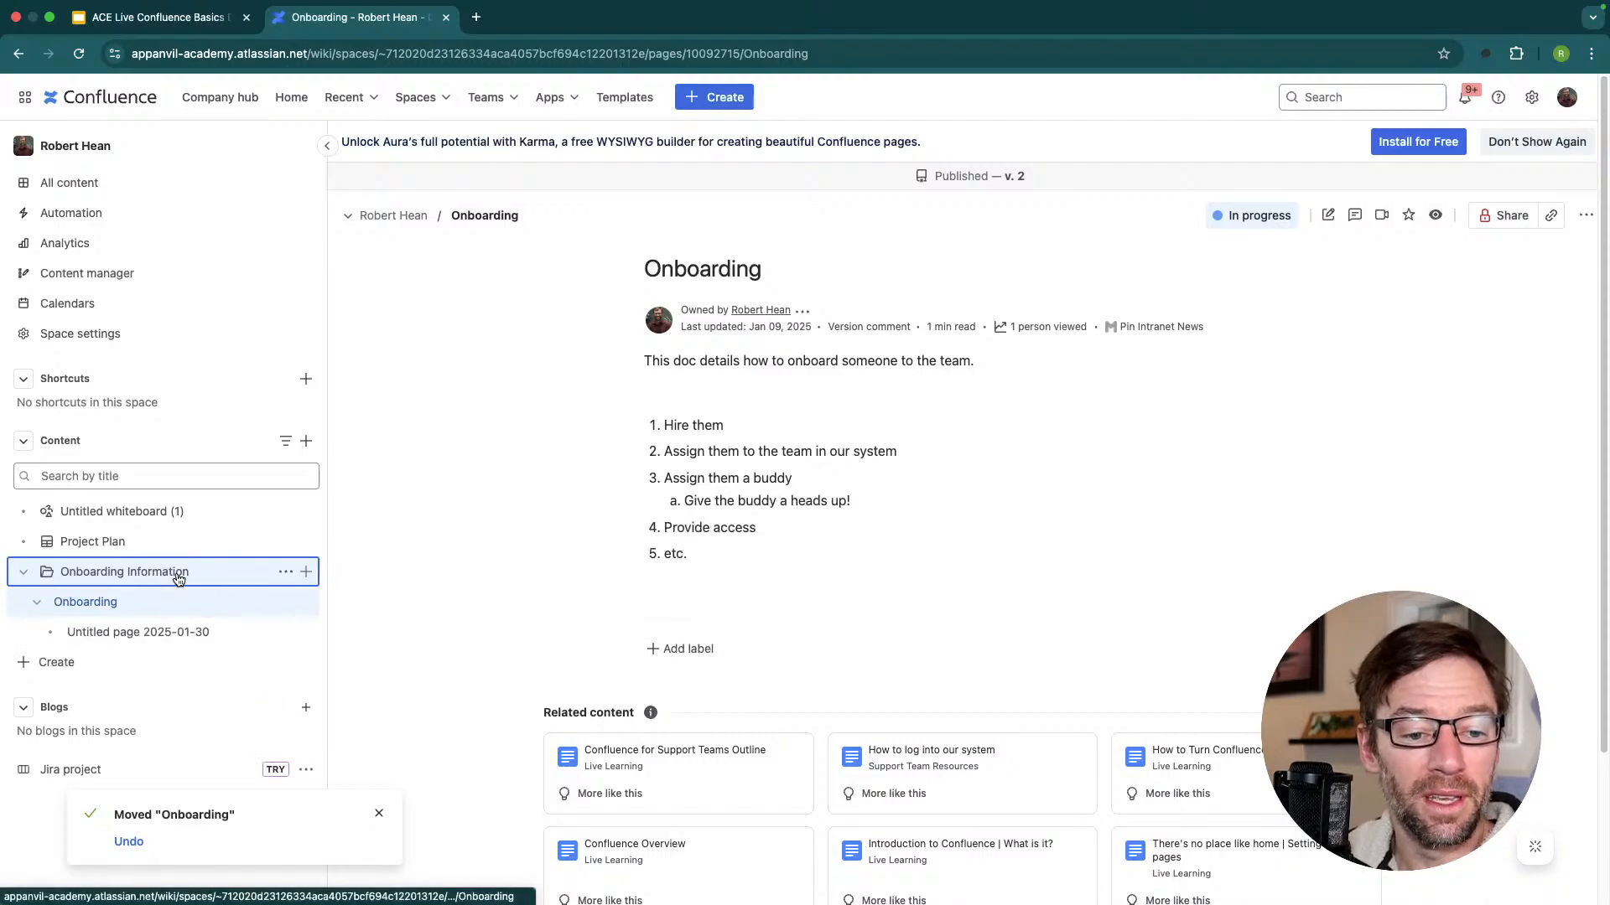
Create a new child page under the Onboarding page in the content tree.
mouse_move(168, 621)
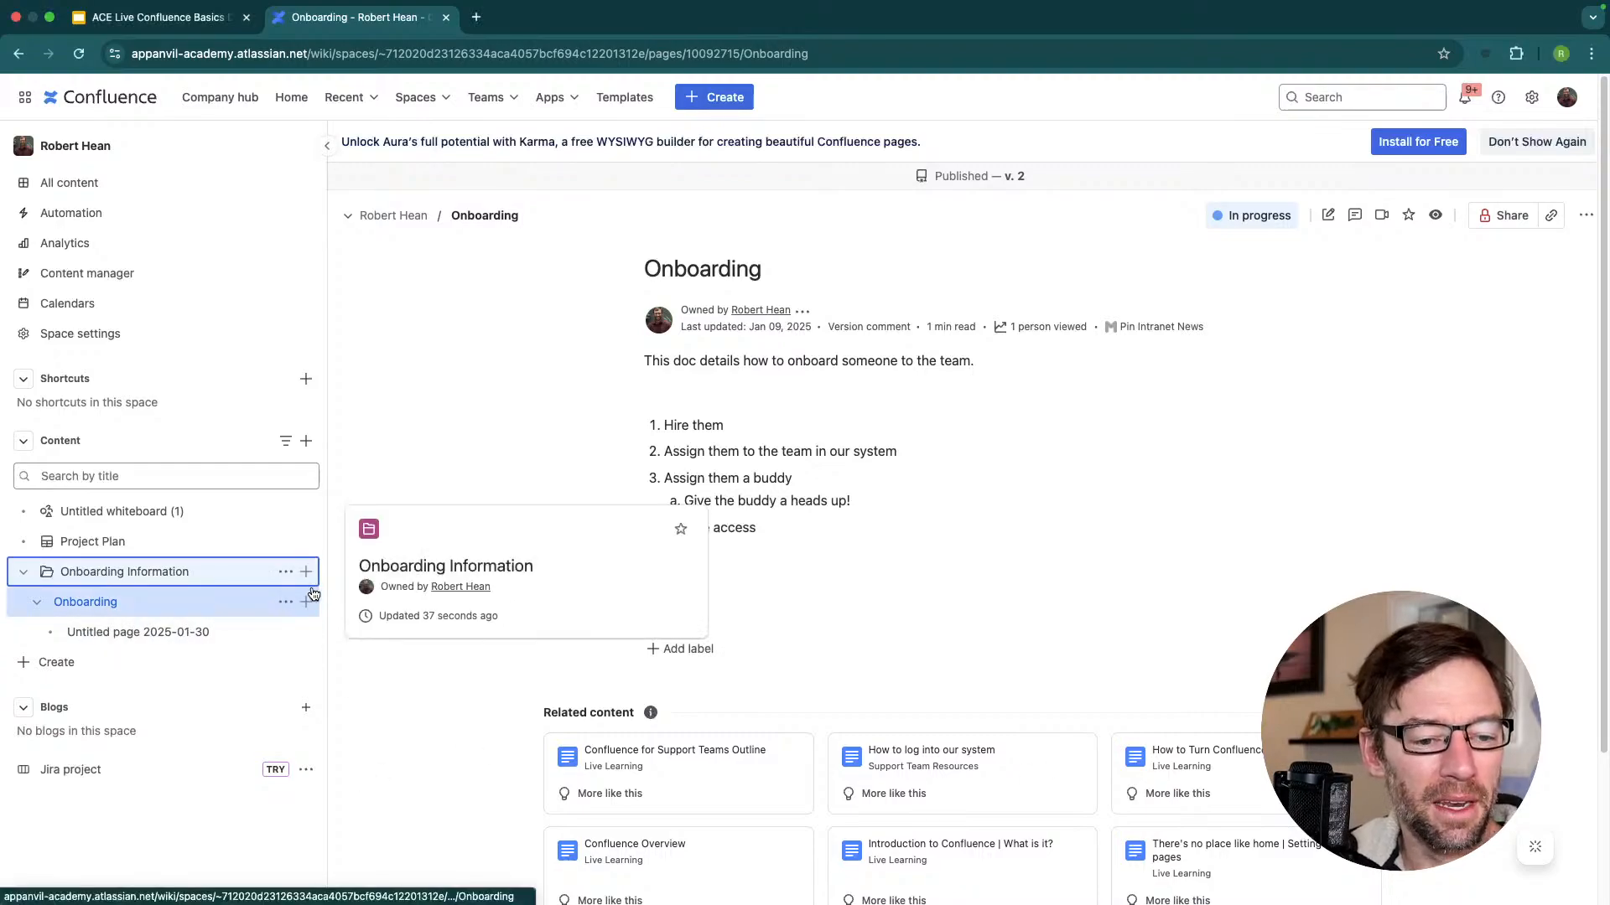
click(306, 602)
click(361, 607)
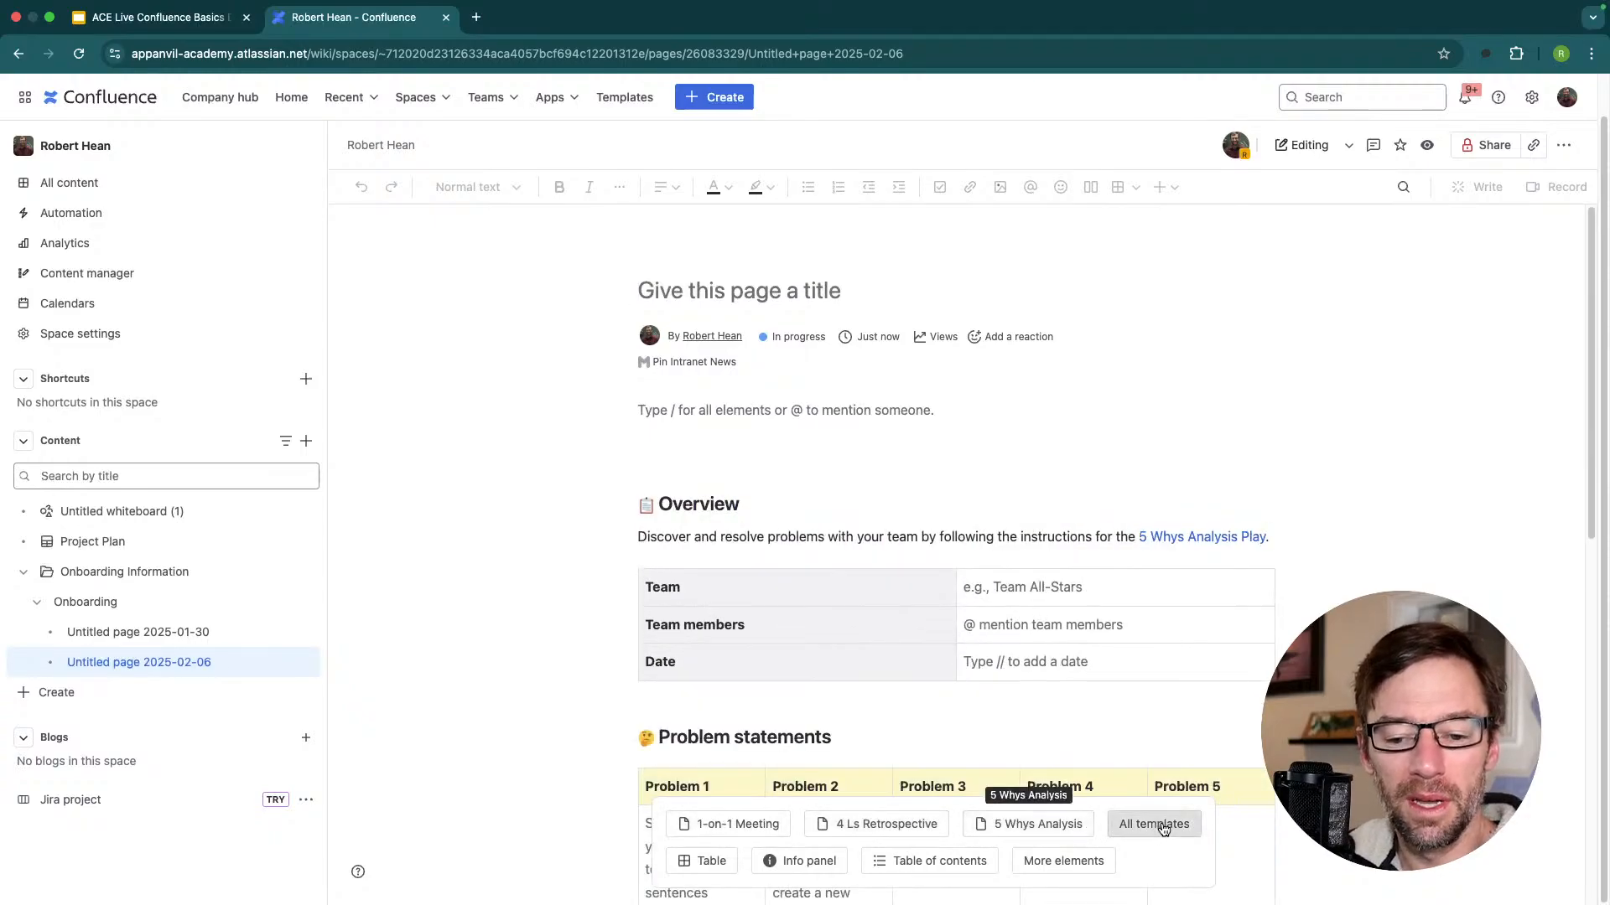
Browse all available templates for the new page and apply the 5 Whys Analysis template.
click(1157, 824)
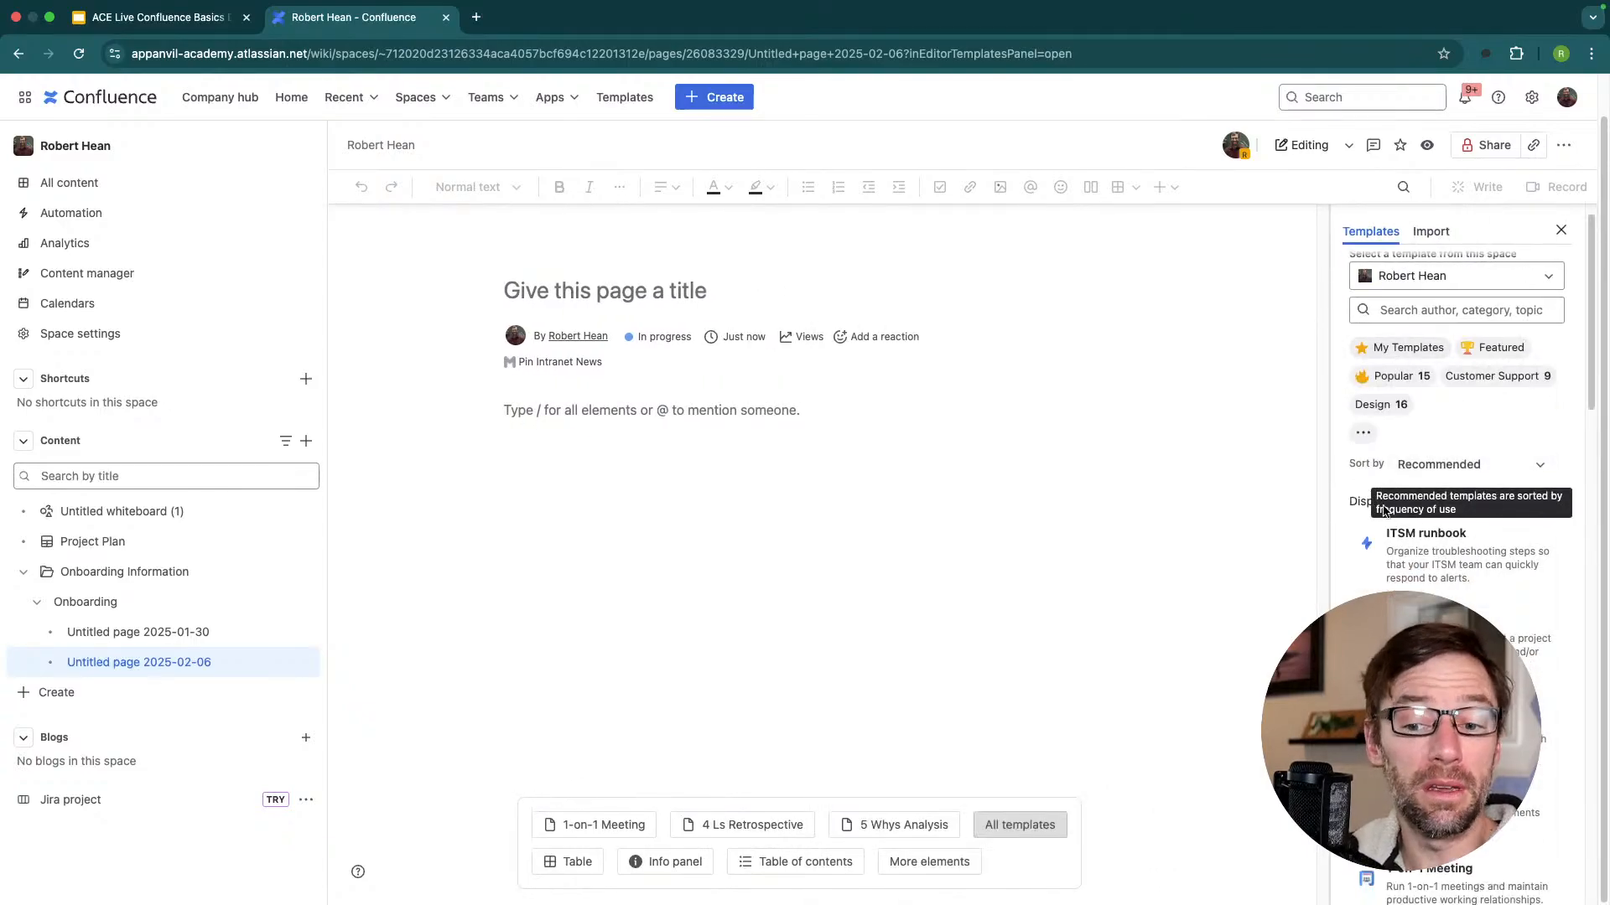
scroll(1428, 519, down, 2)
drag(1421, 436, 1463, 438)
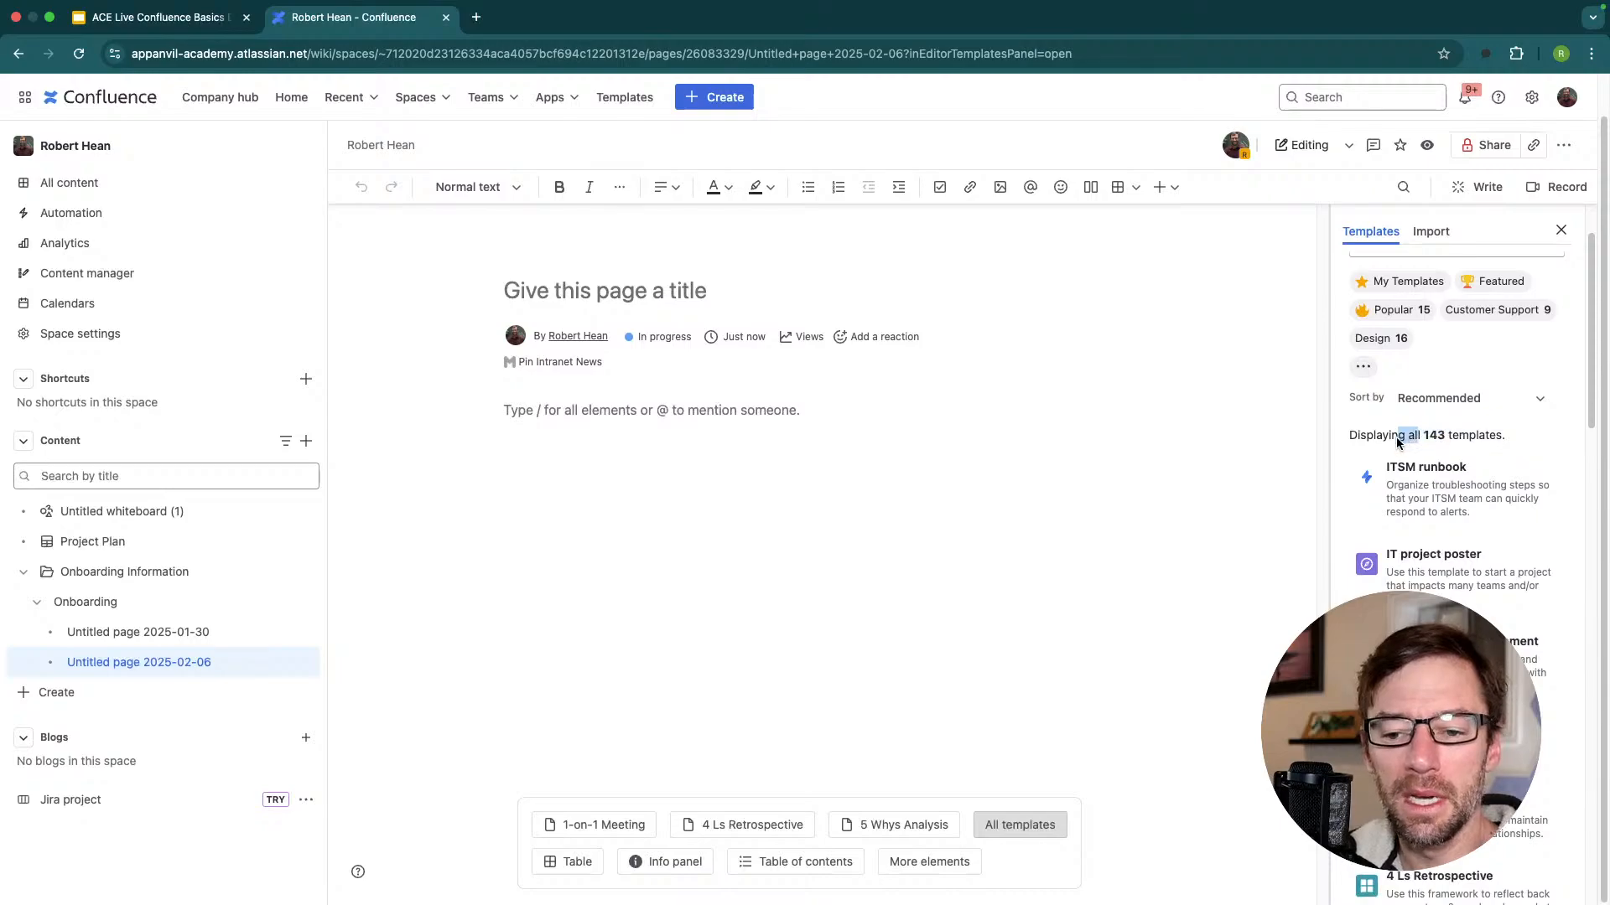
scroll(1393, 484, down, 5)
scroll(1396, 473, down, 2)
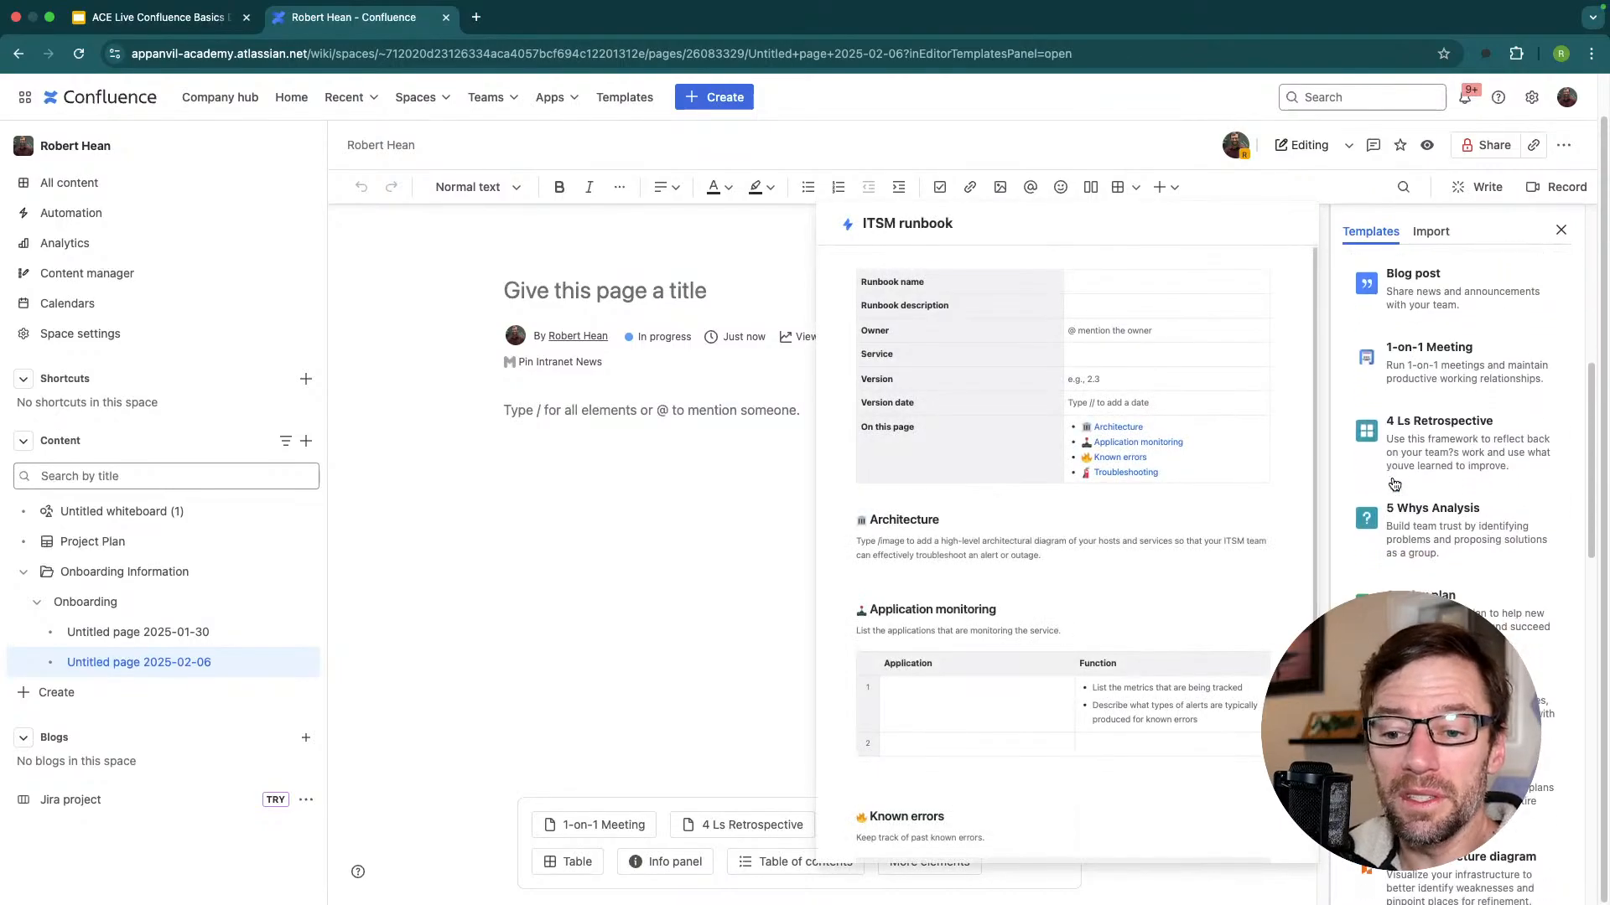
click(1400, 452)
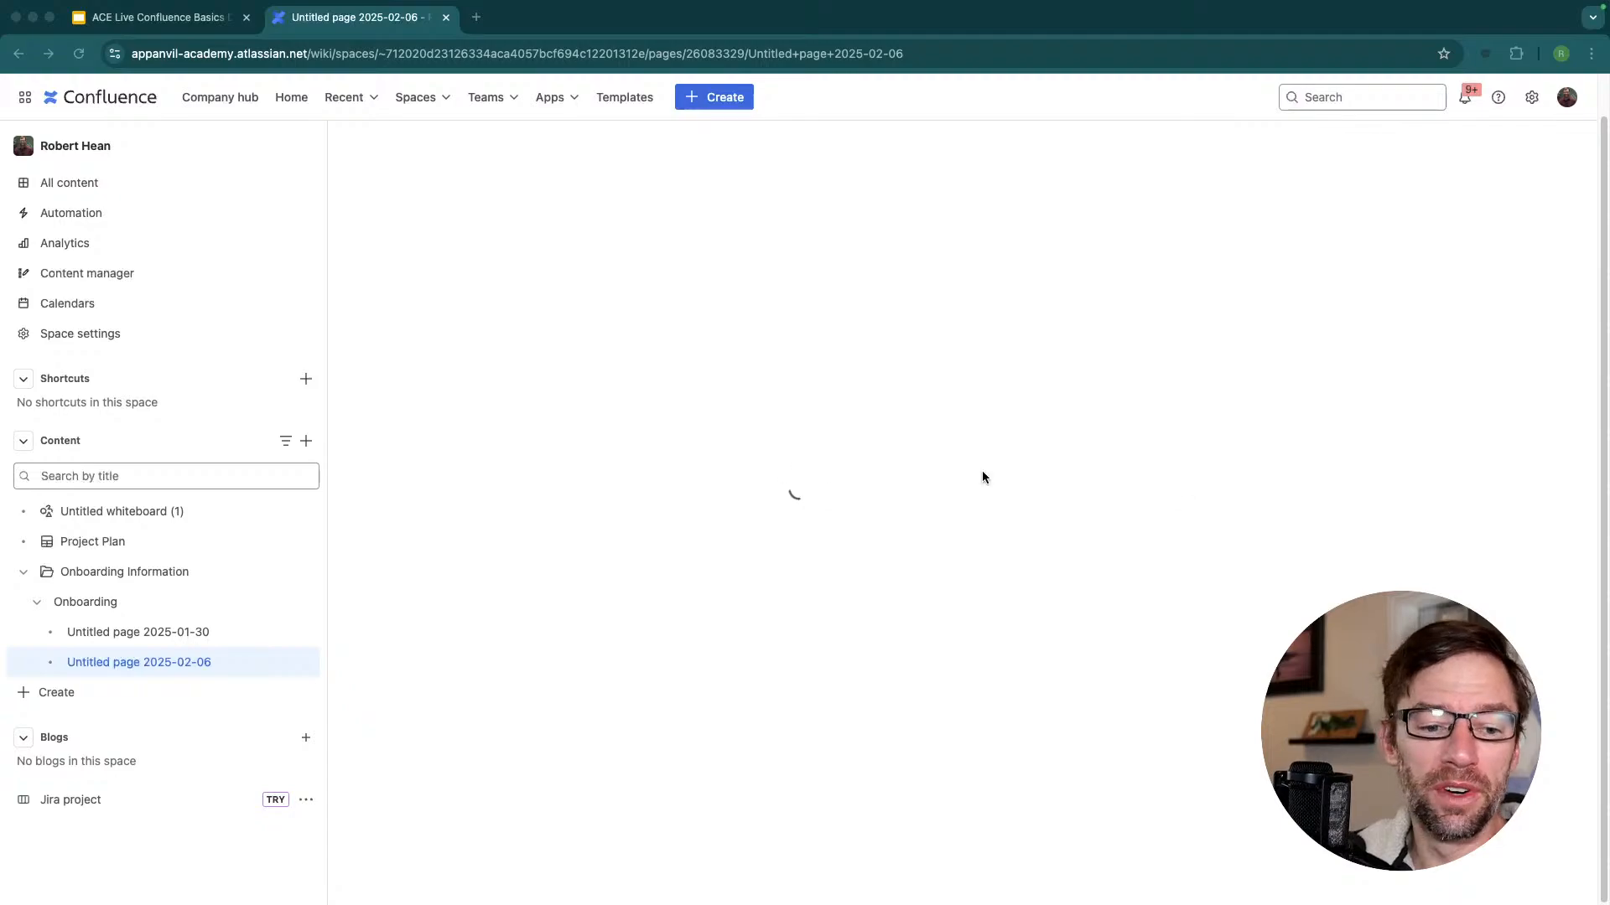
Reopen Untitled page 2025-02-06 from the content tree and look over its template sections from Overview to Solutions.
key(super+[)
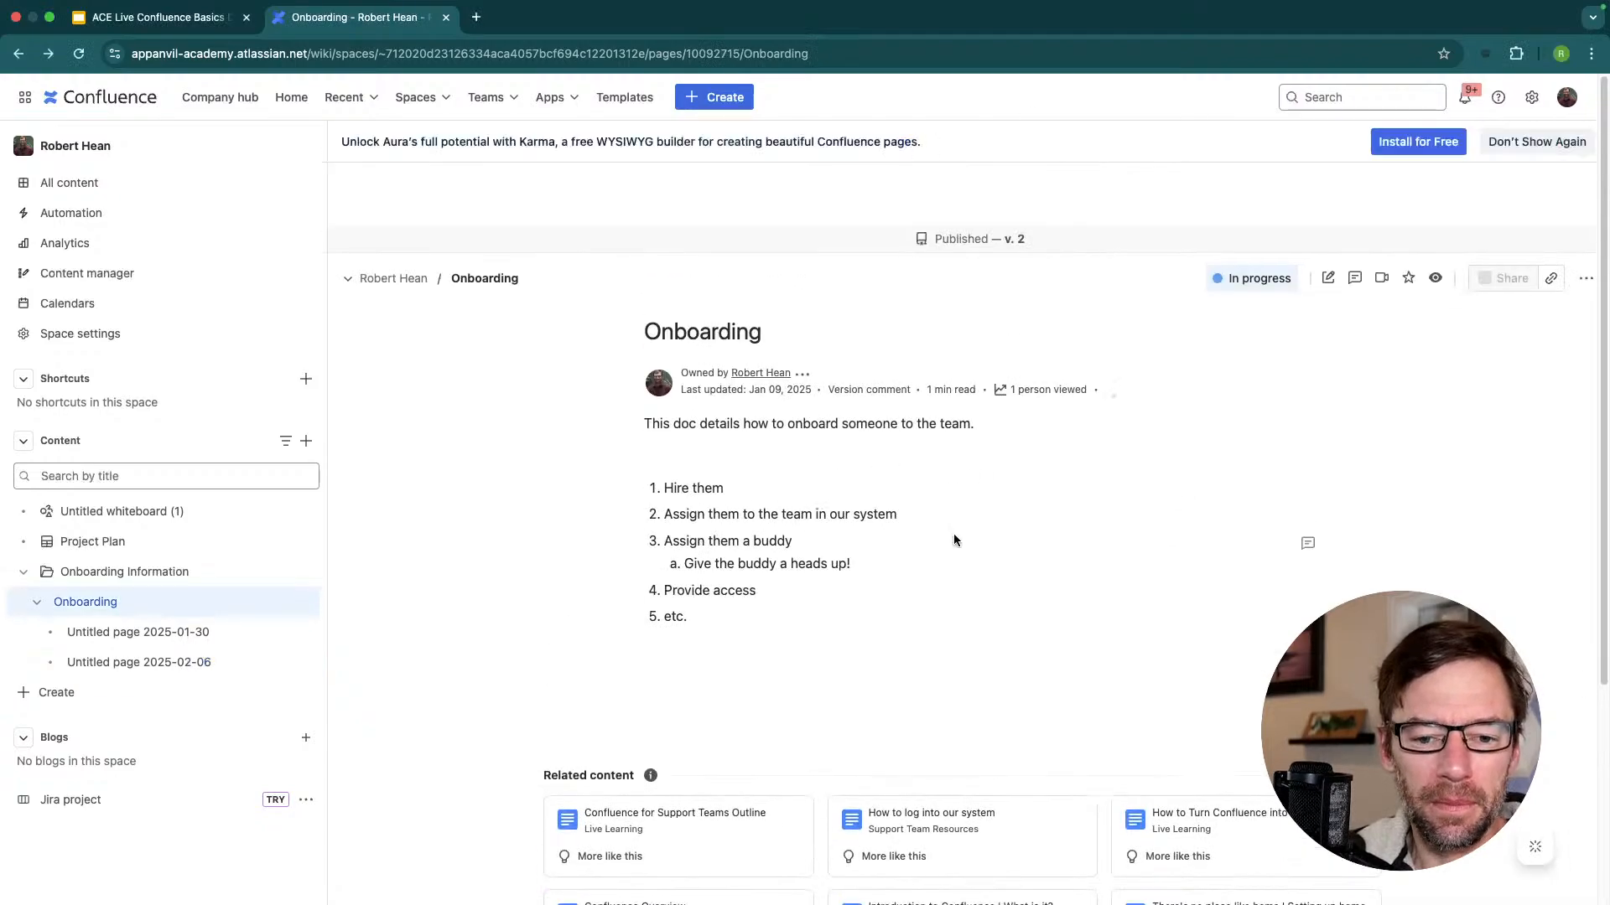
click(232, 666)
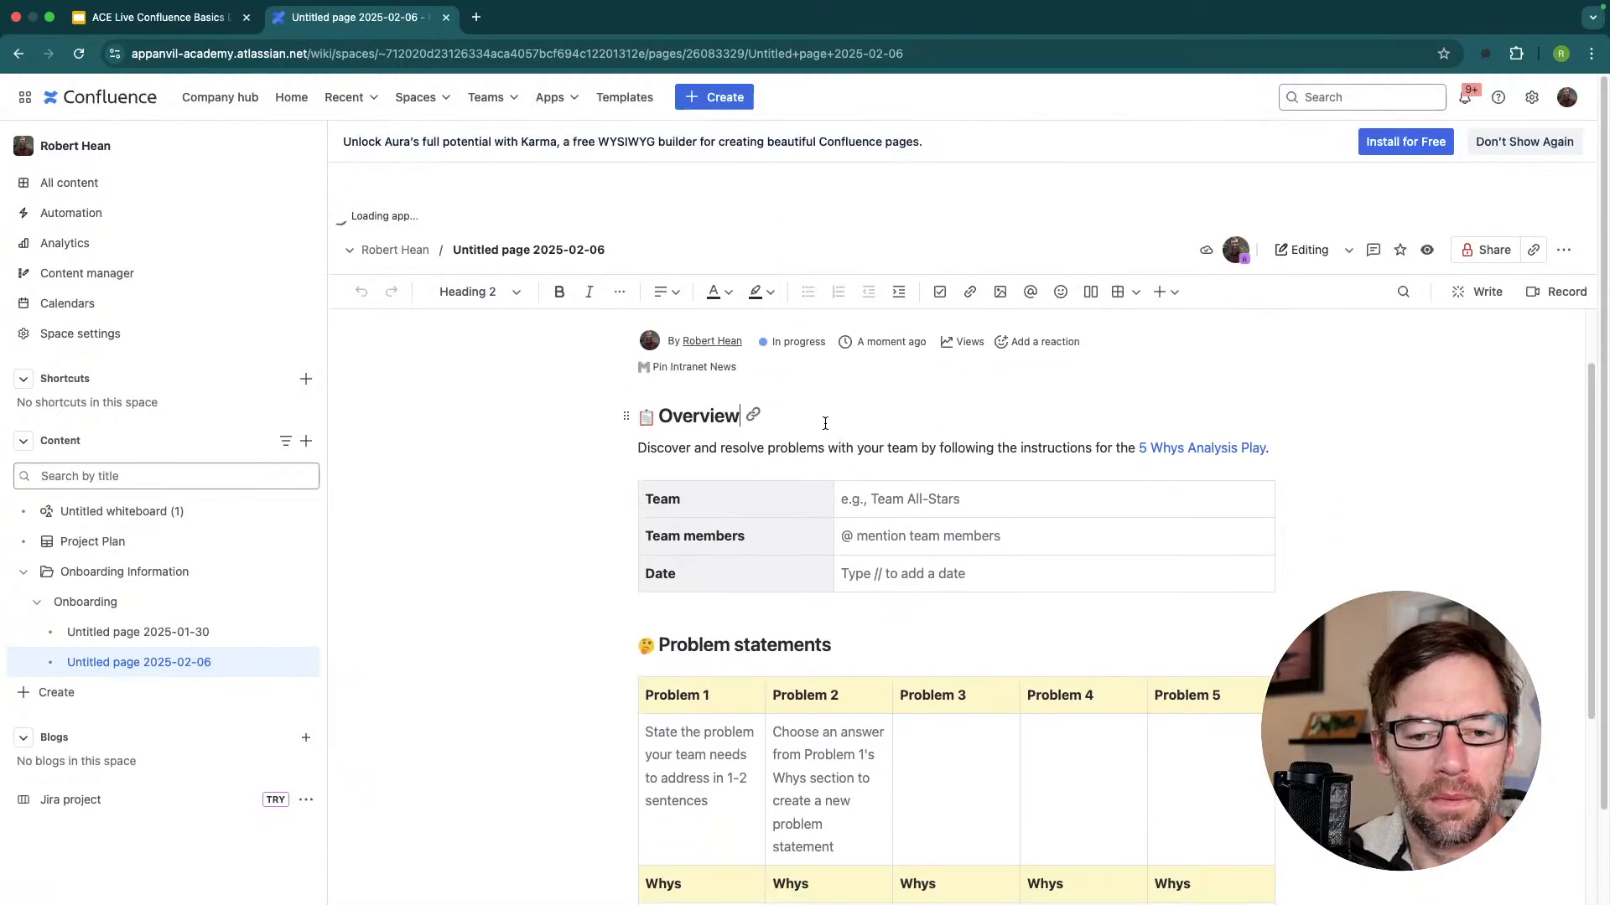
scroll(989, 548, down, 5)
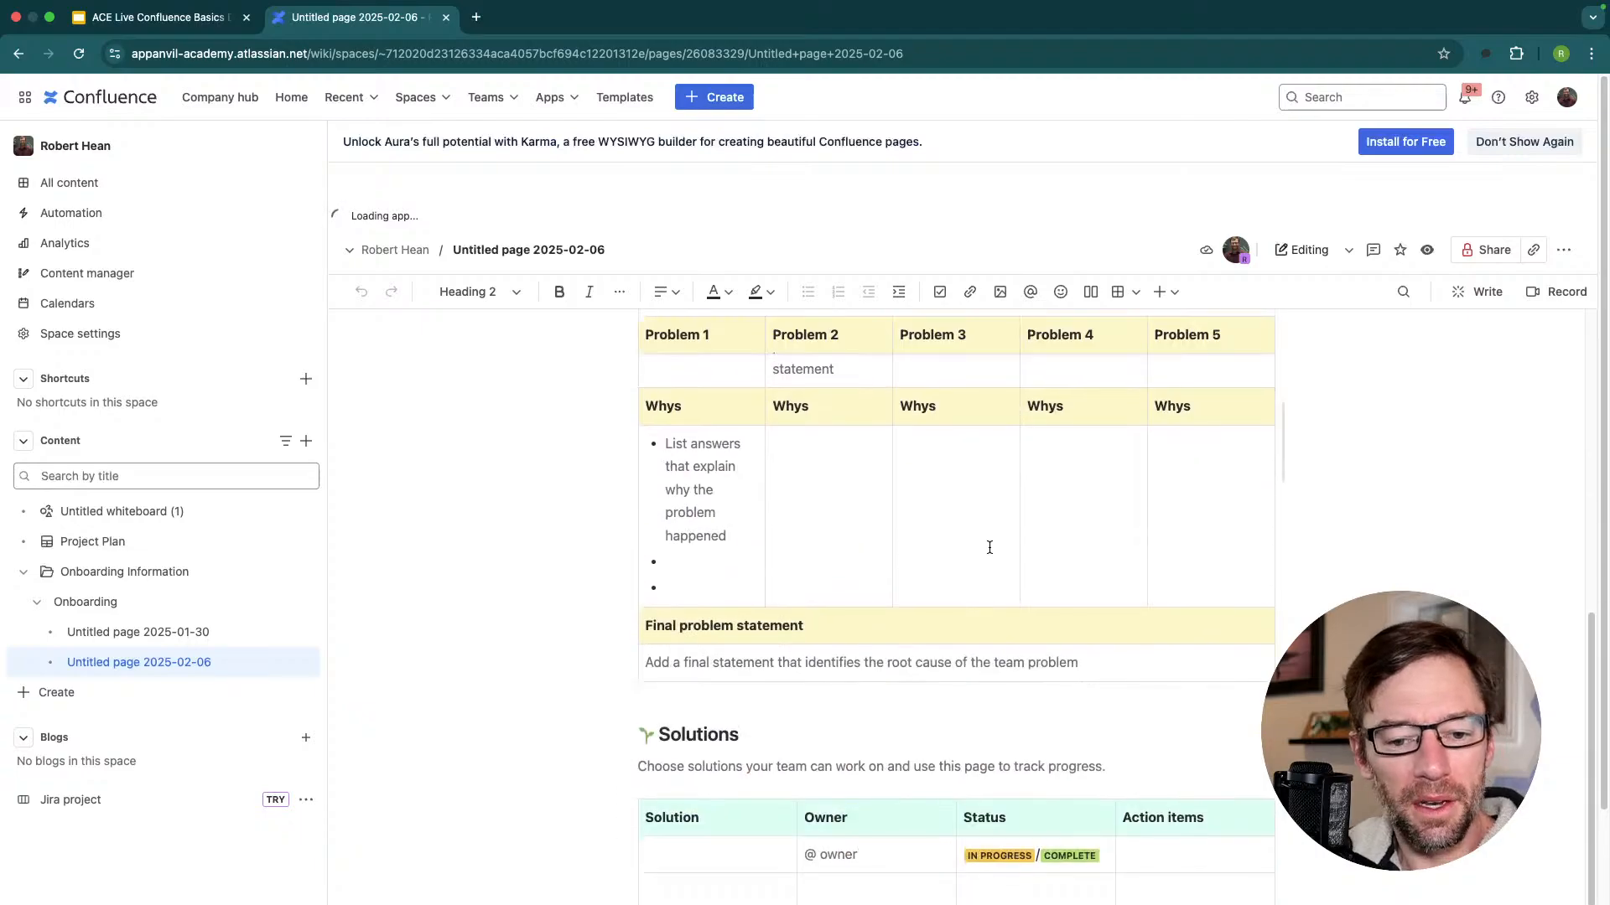
scroll(984, 547, down, 2)
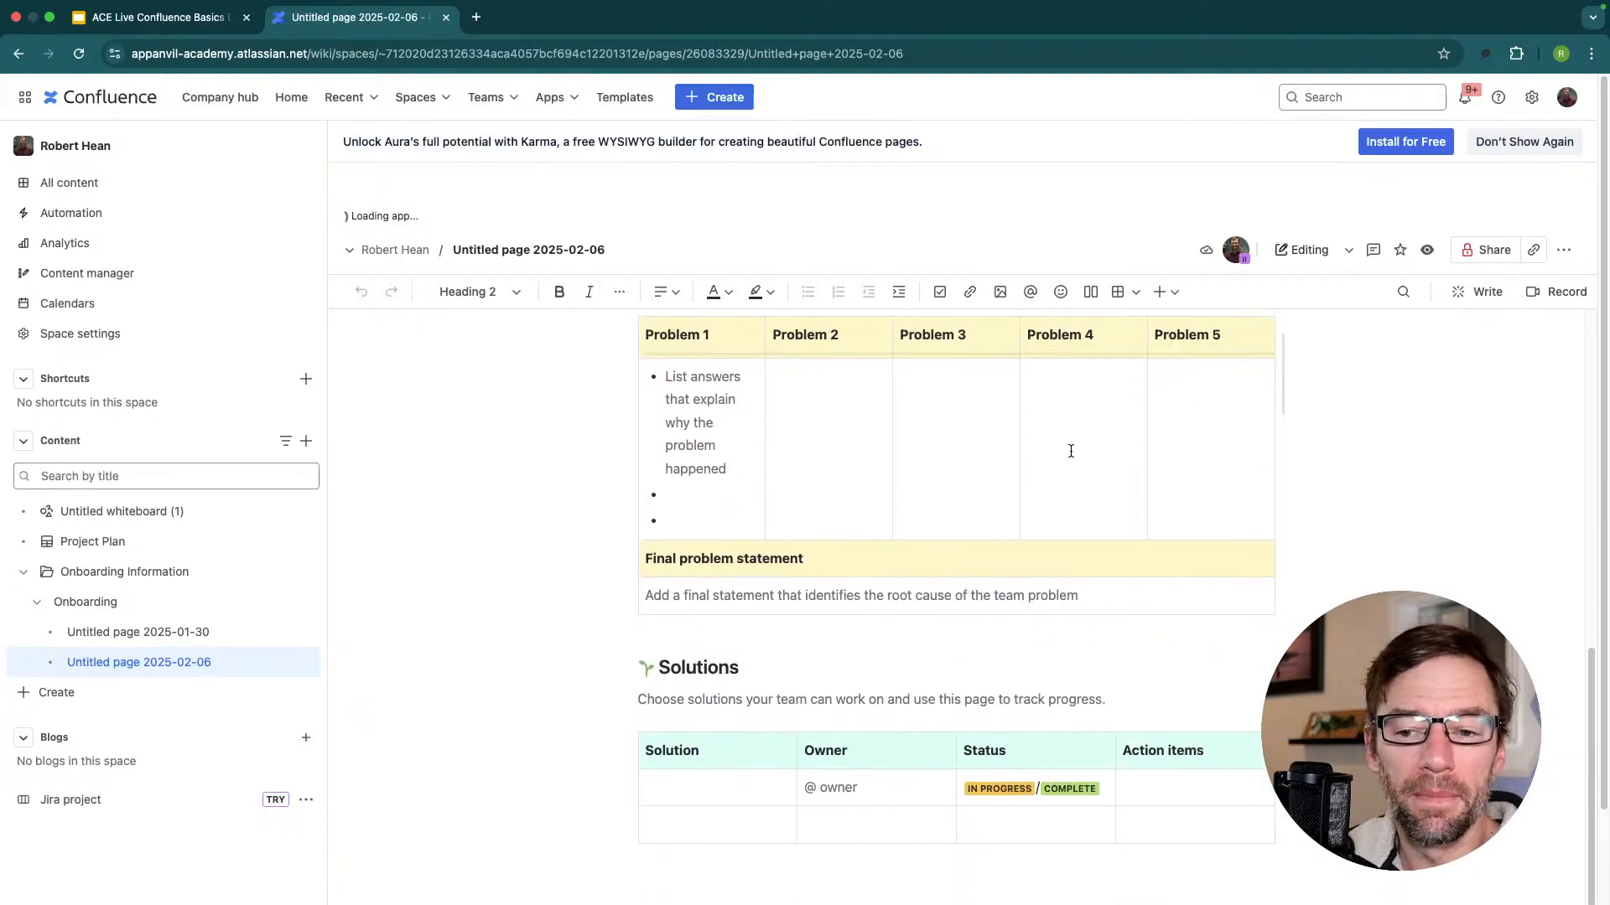
scroll(1071, 451, down, 3)
scroll(1072, 446, up, 10)
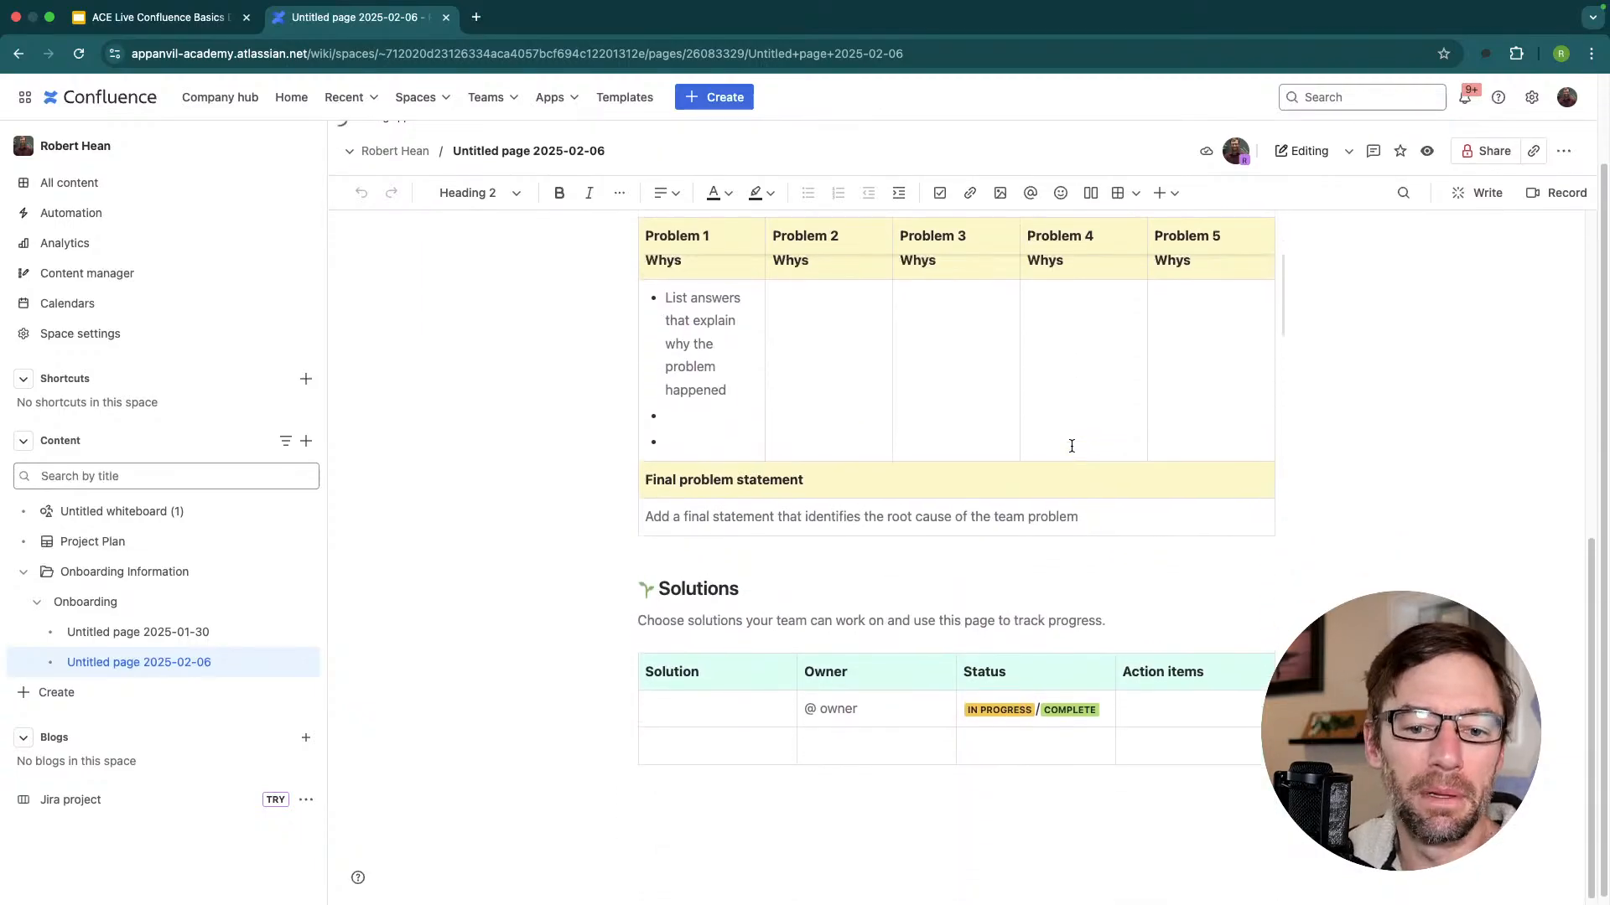
View the page's version history, mark the current version for comparison, and return to the page editor.
click(1561, 151)
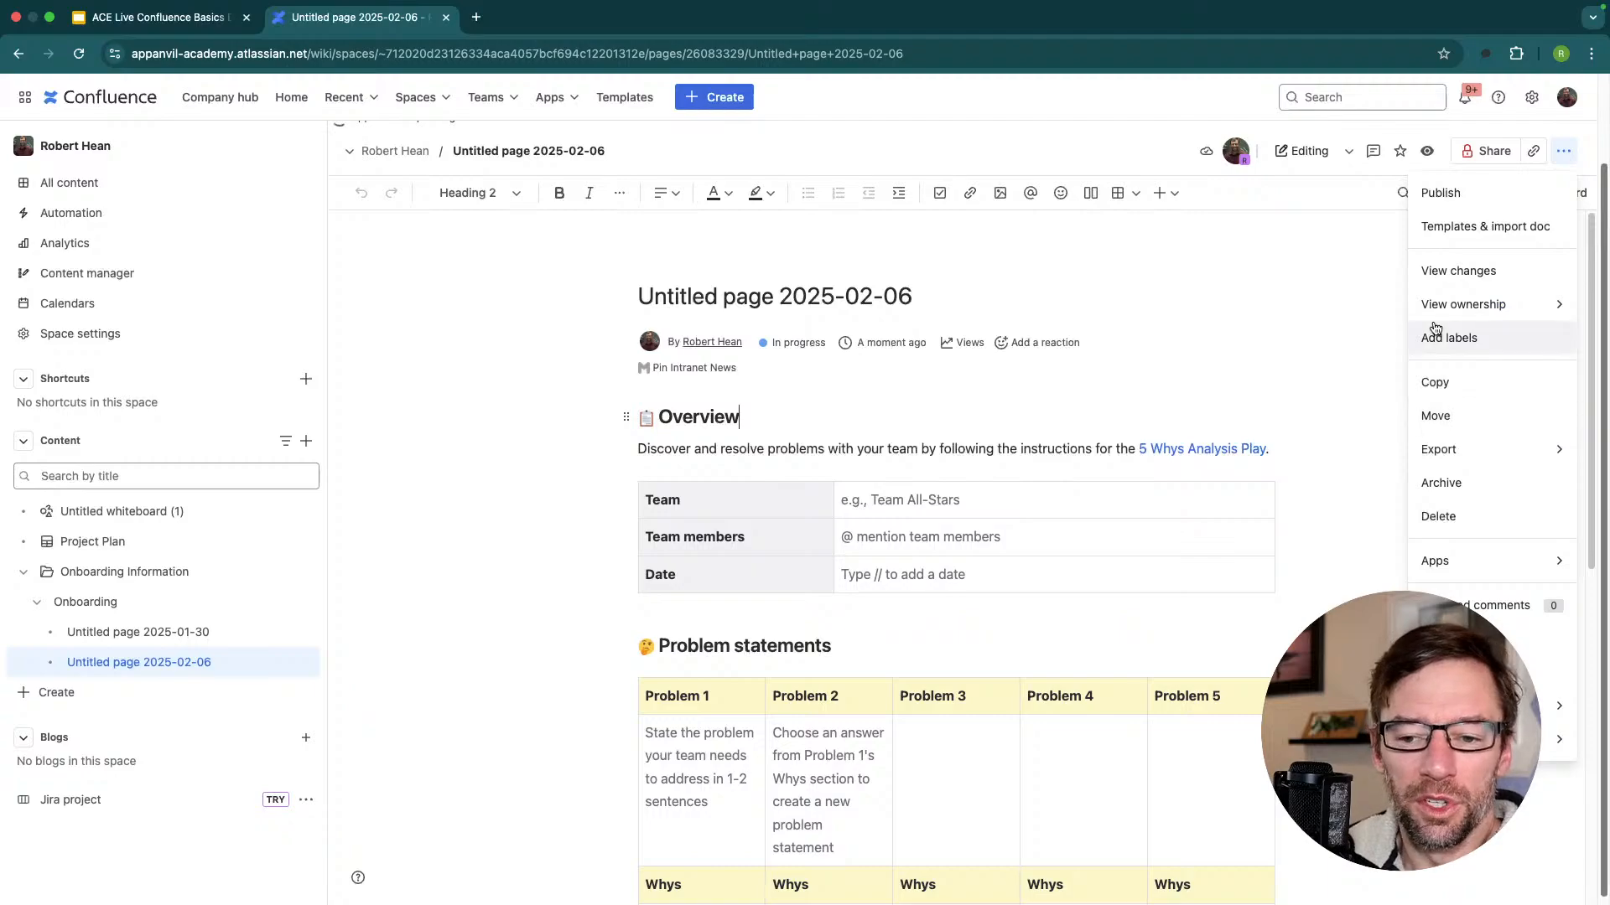
mouse_move(1424, 445)
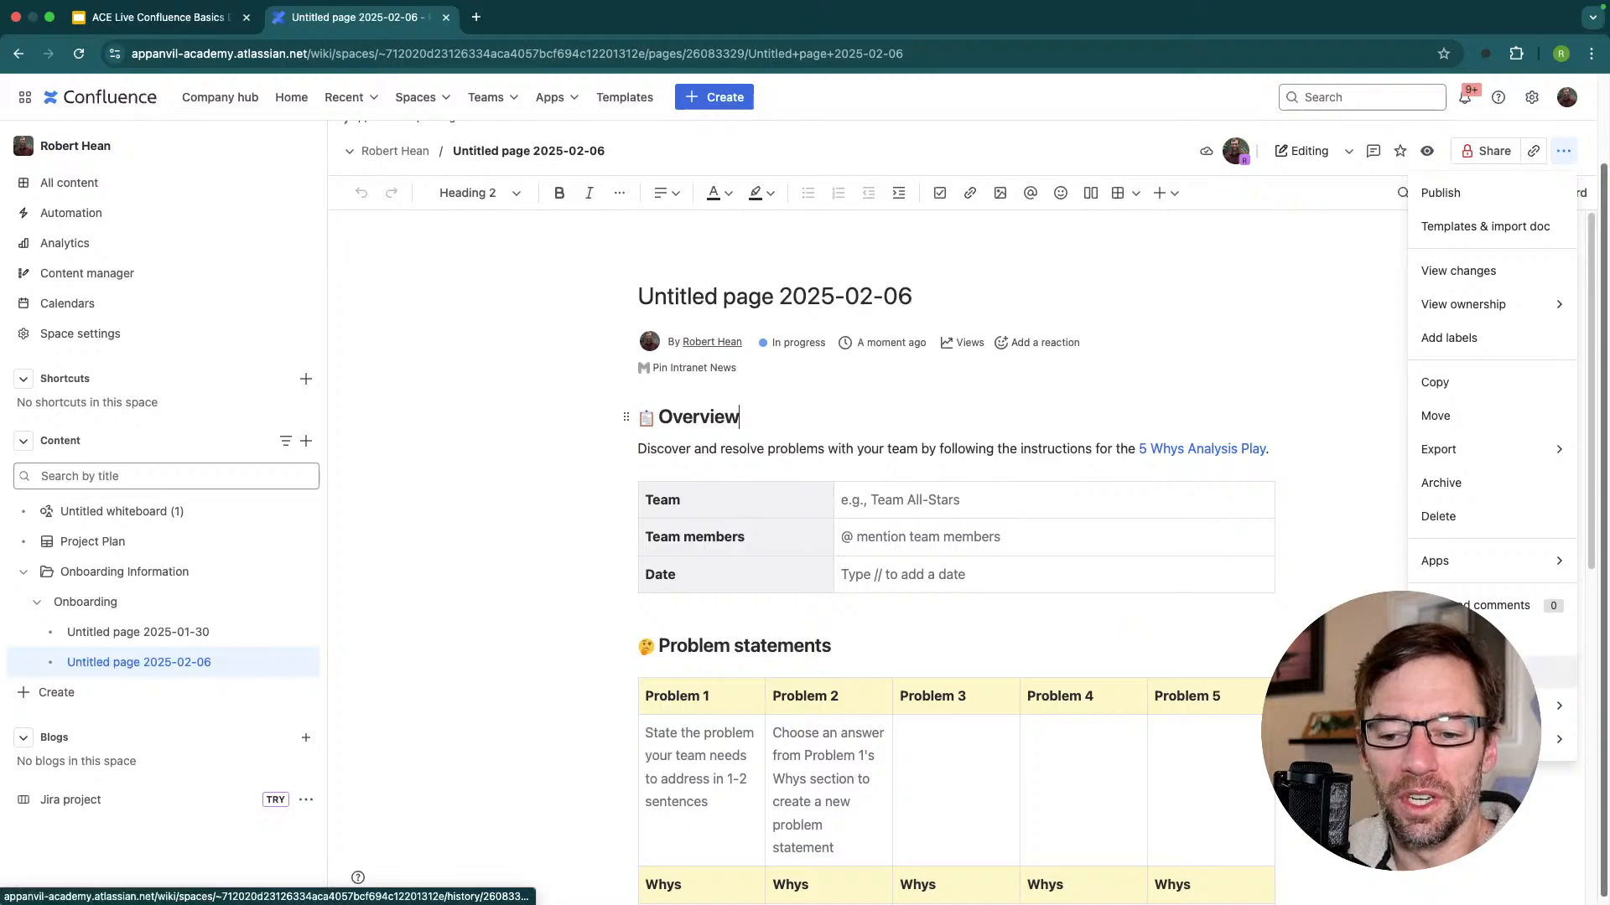
click(1442, 672)
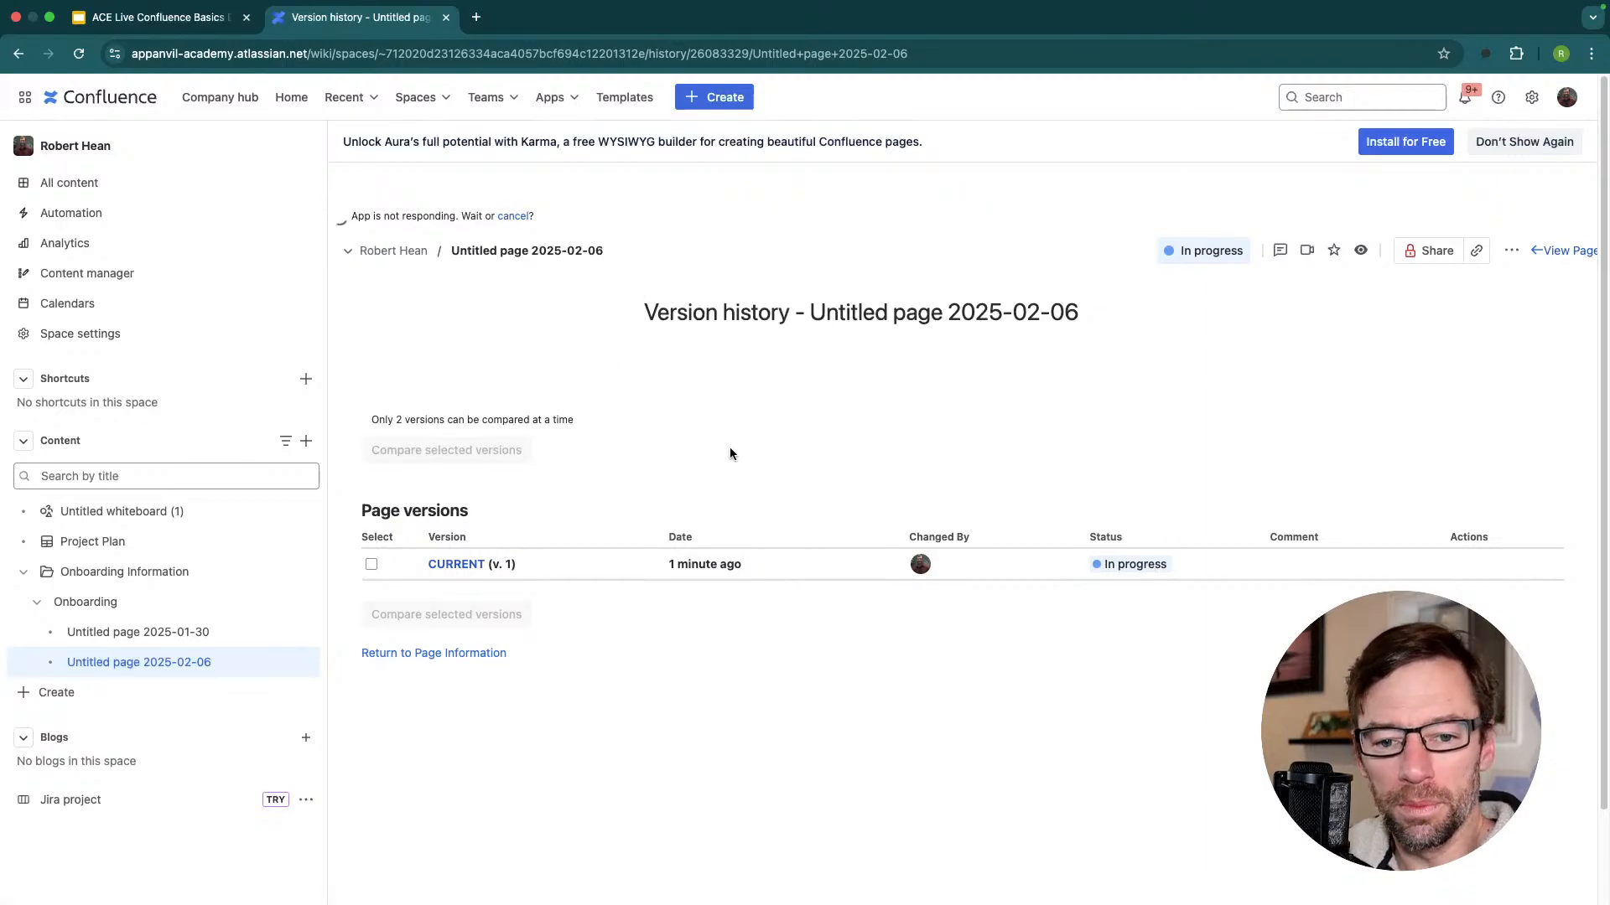
click(372, 565)
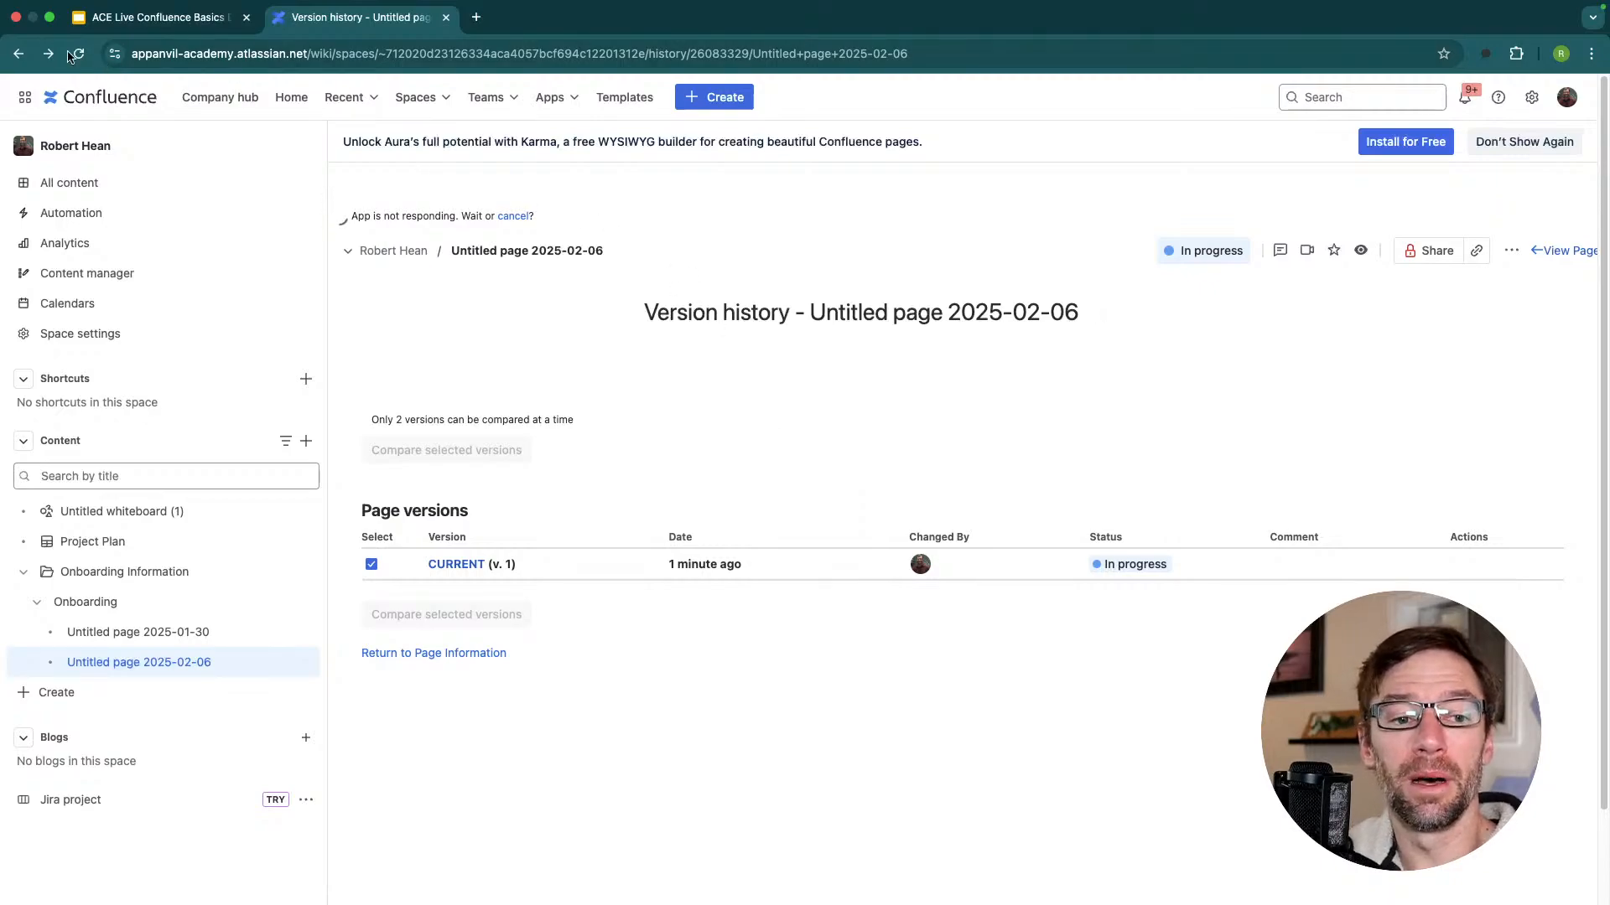
click(20, 53)
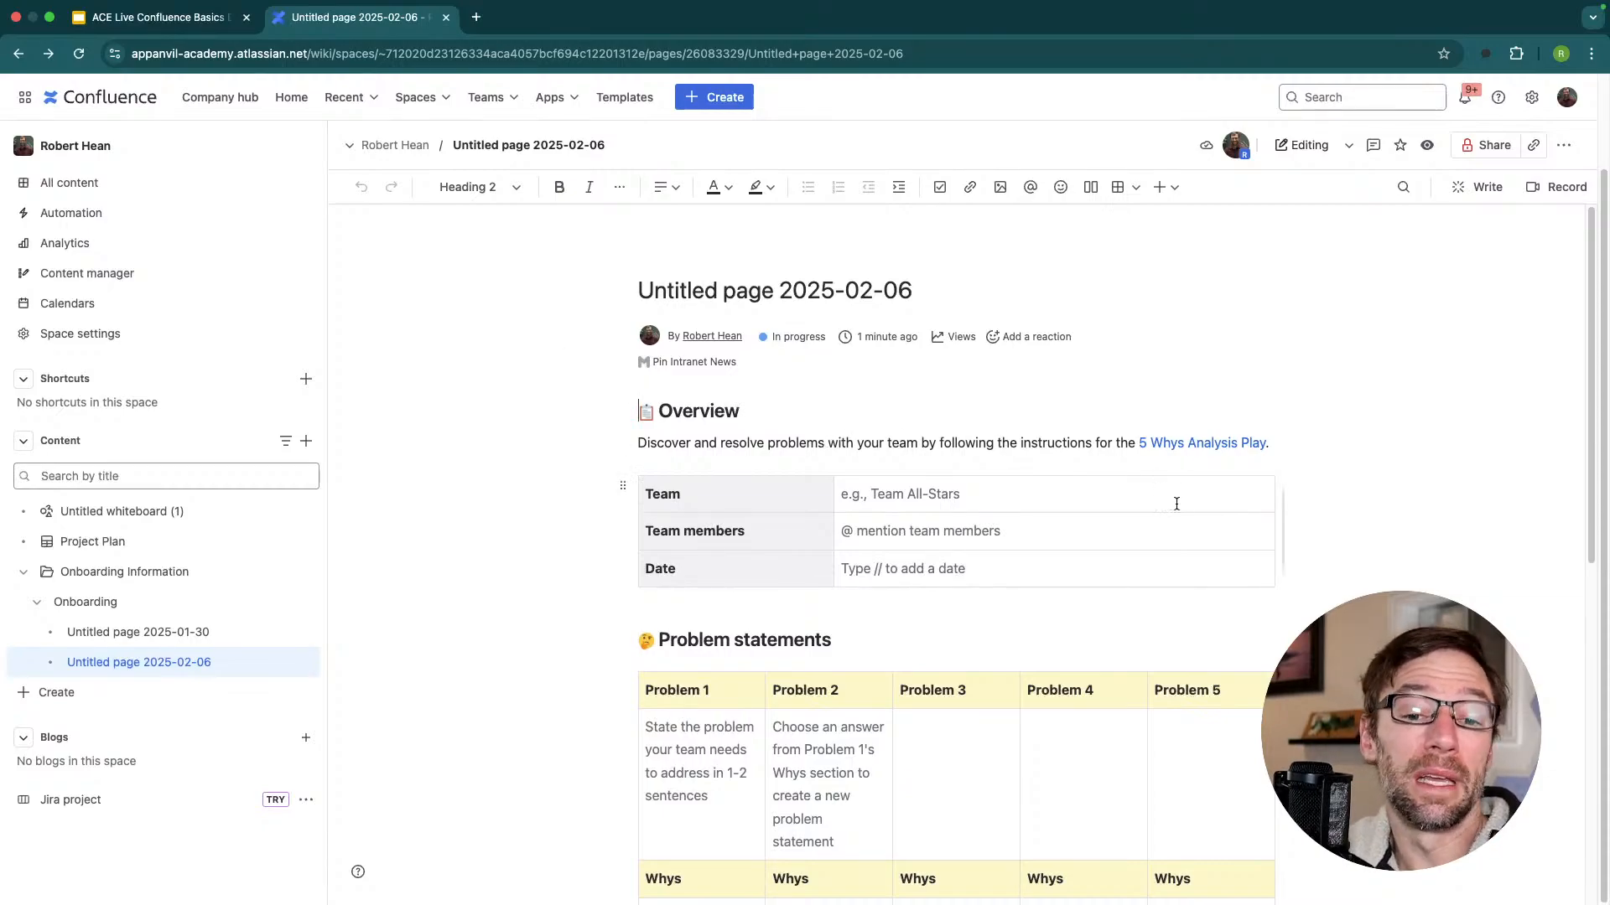
Add several blank lines between the Overview heading and its introductory sentence.
click(1077, 452)
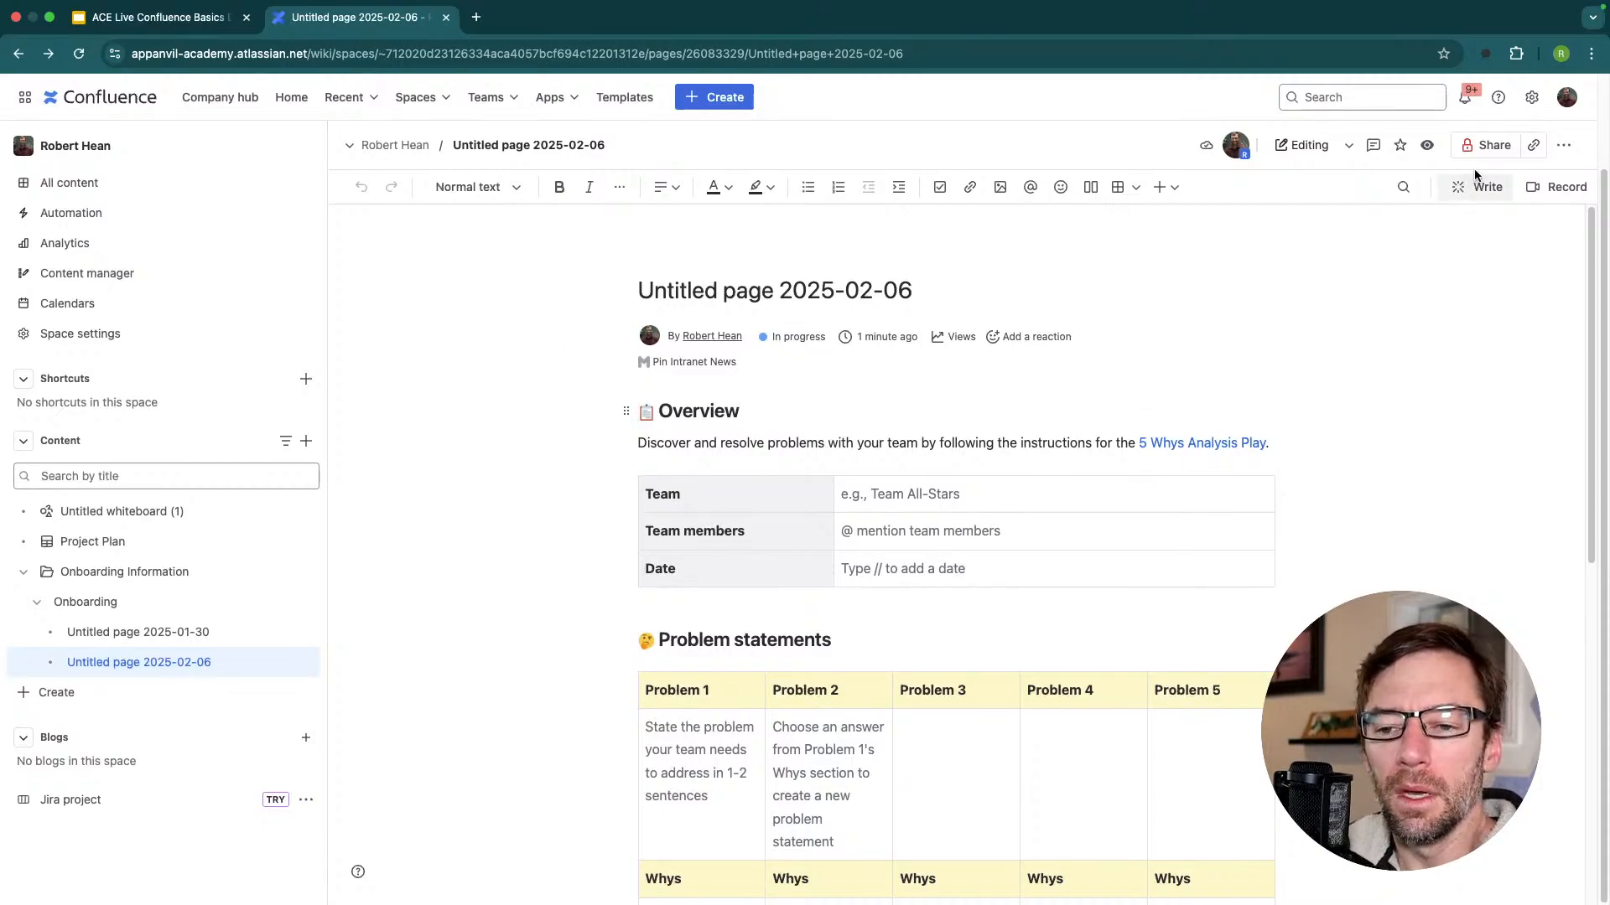
click(740, 443)
key(Return)
key(Return)
key(Return)
key(Return)
key(Return)
key(Up)
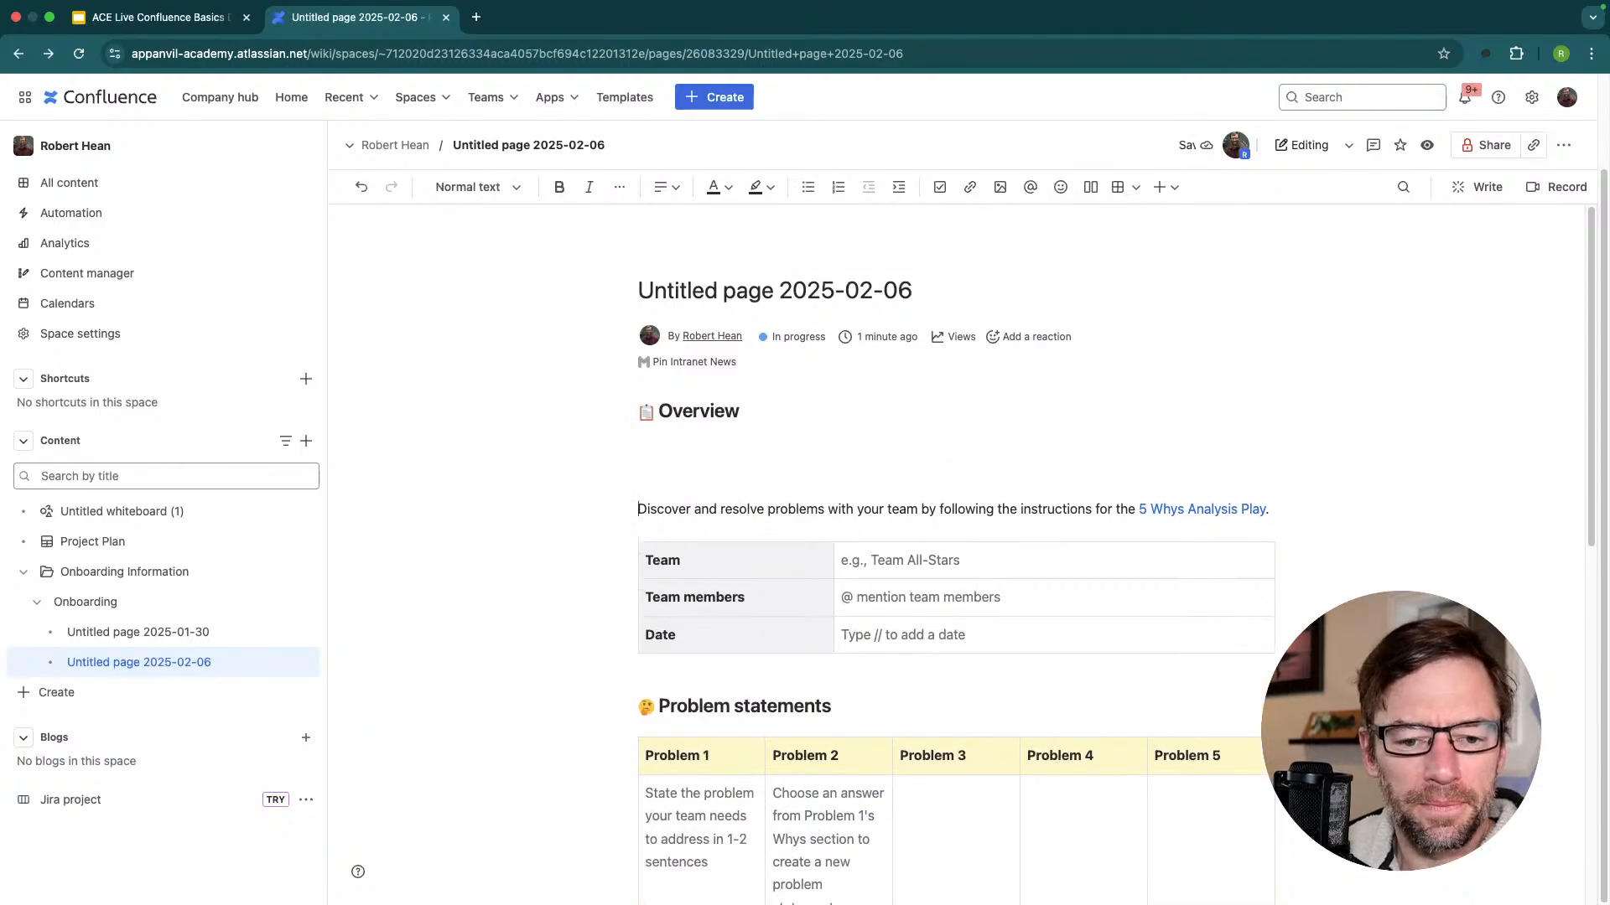
Search the insertable elements for "jira" on a blank line below Overview and choose Jira Issues.
text(/)
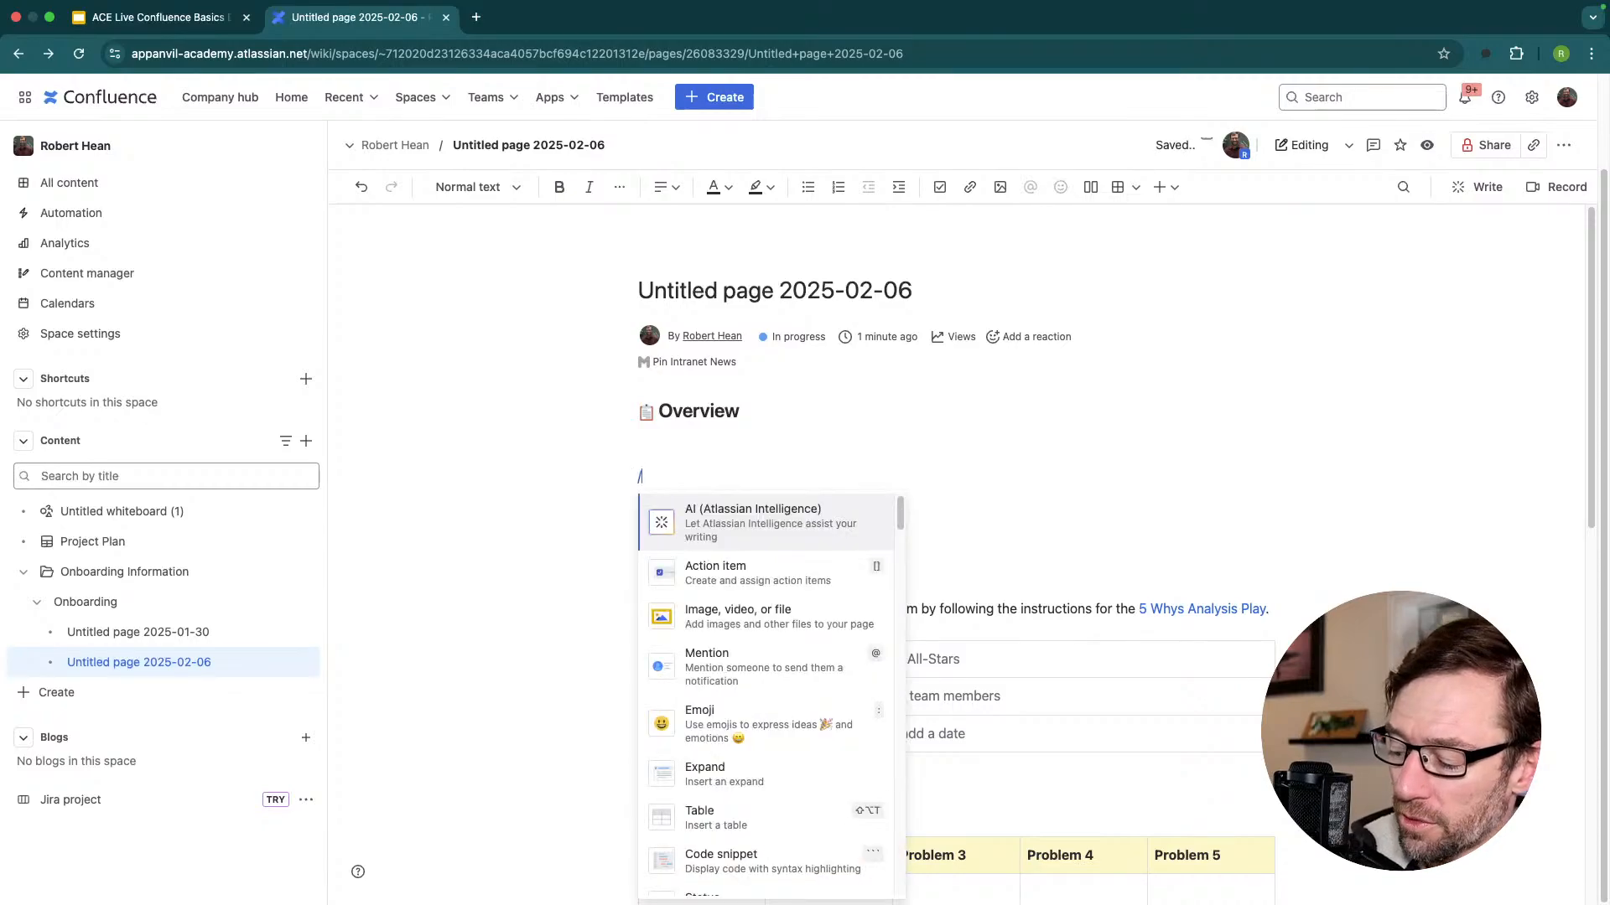
text(jir)
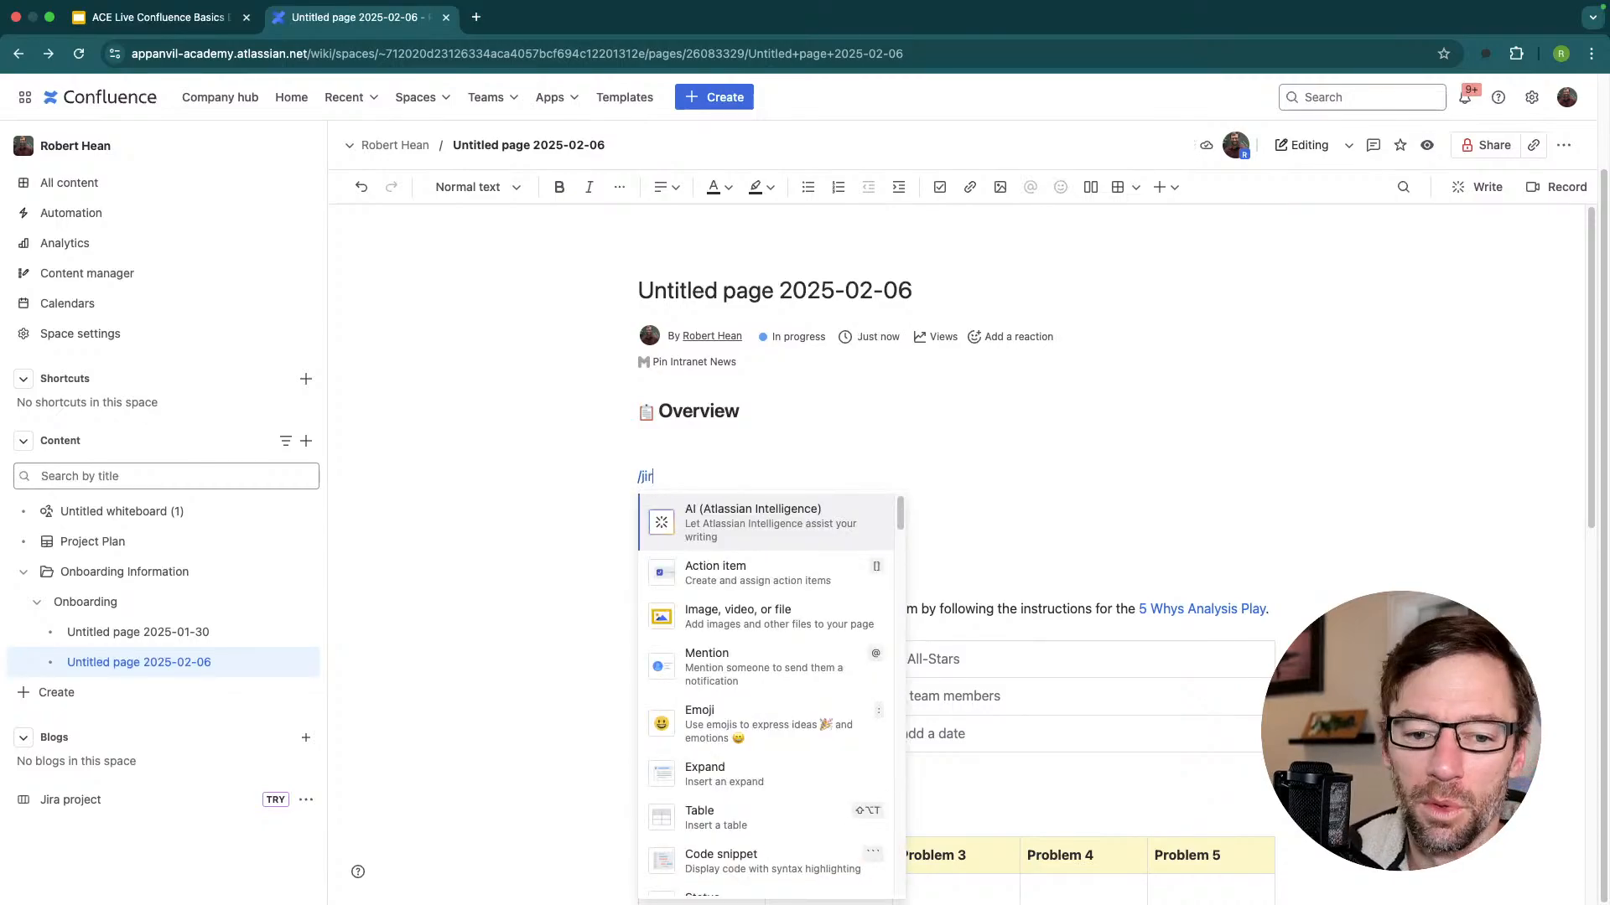
text(a)
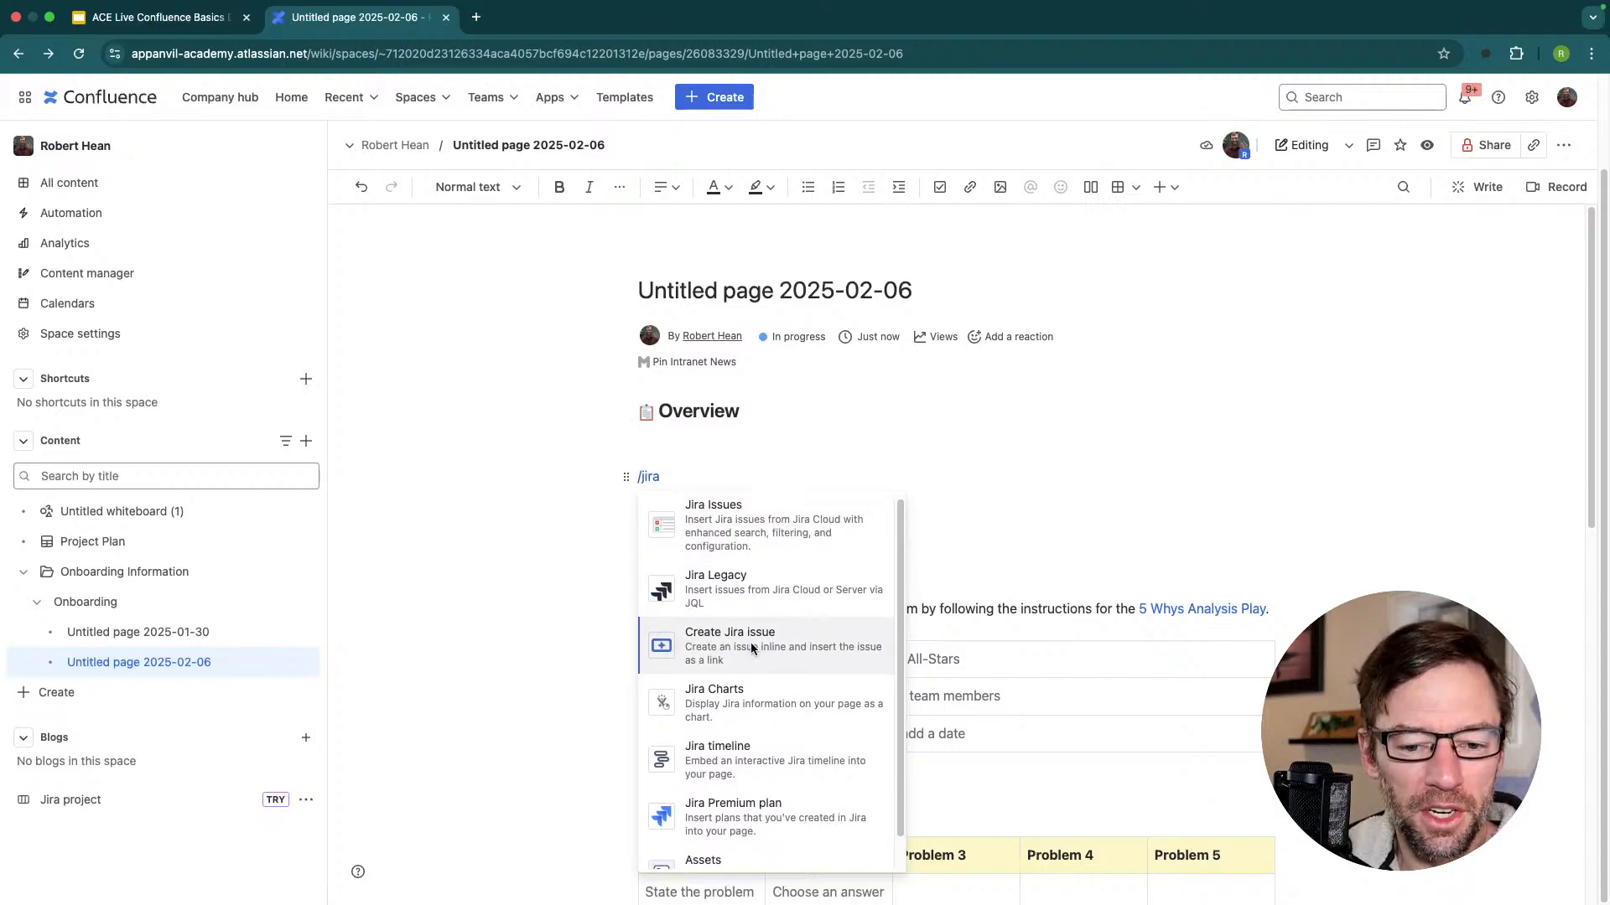
scroll(752, 646, down, 1)
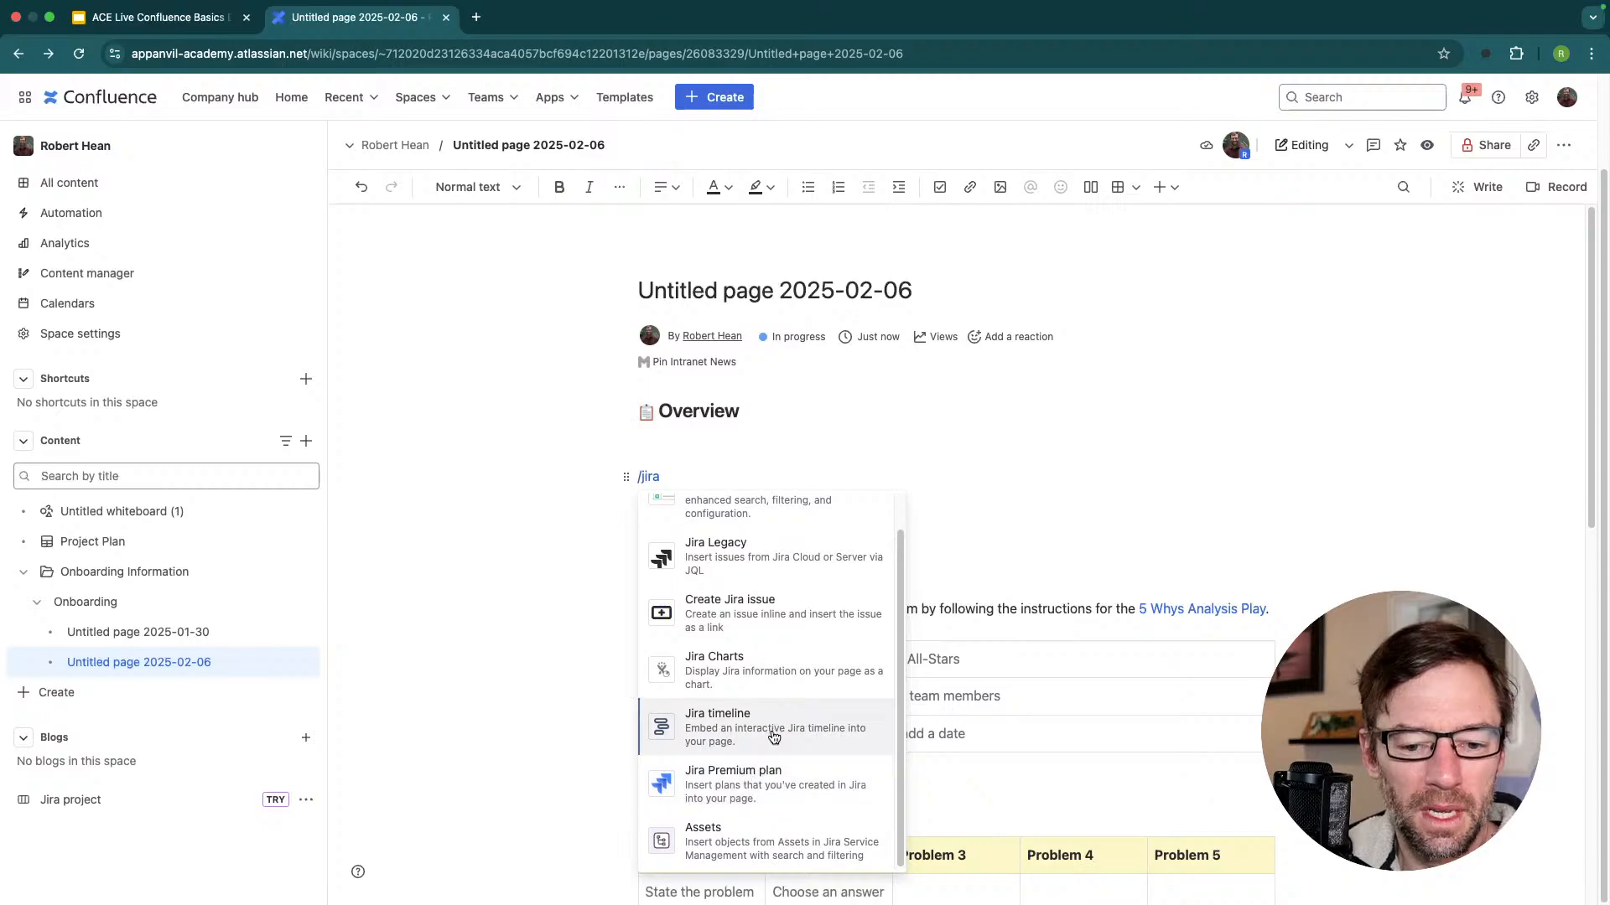
scroll(773, 735, up, 1)
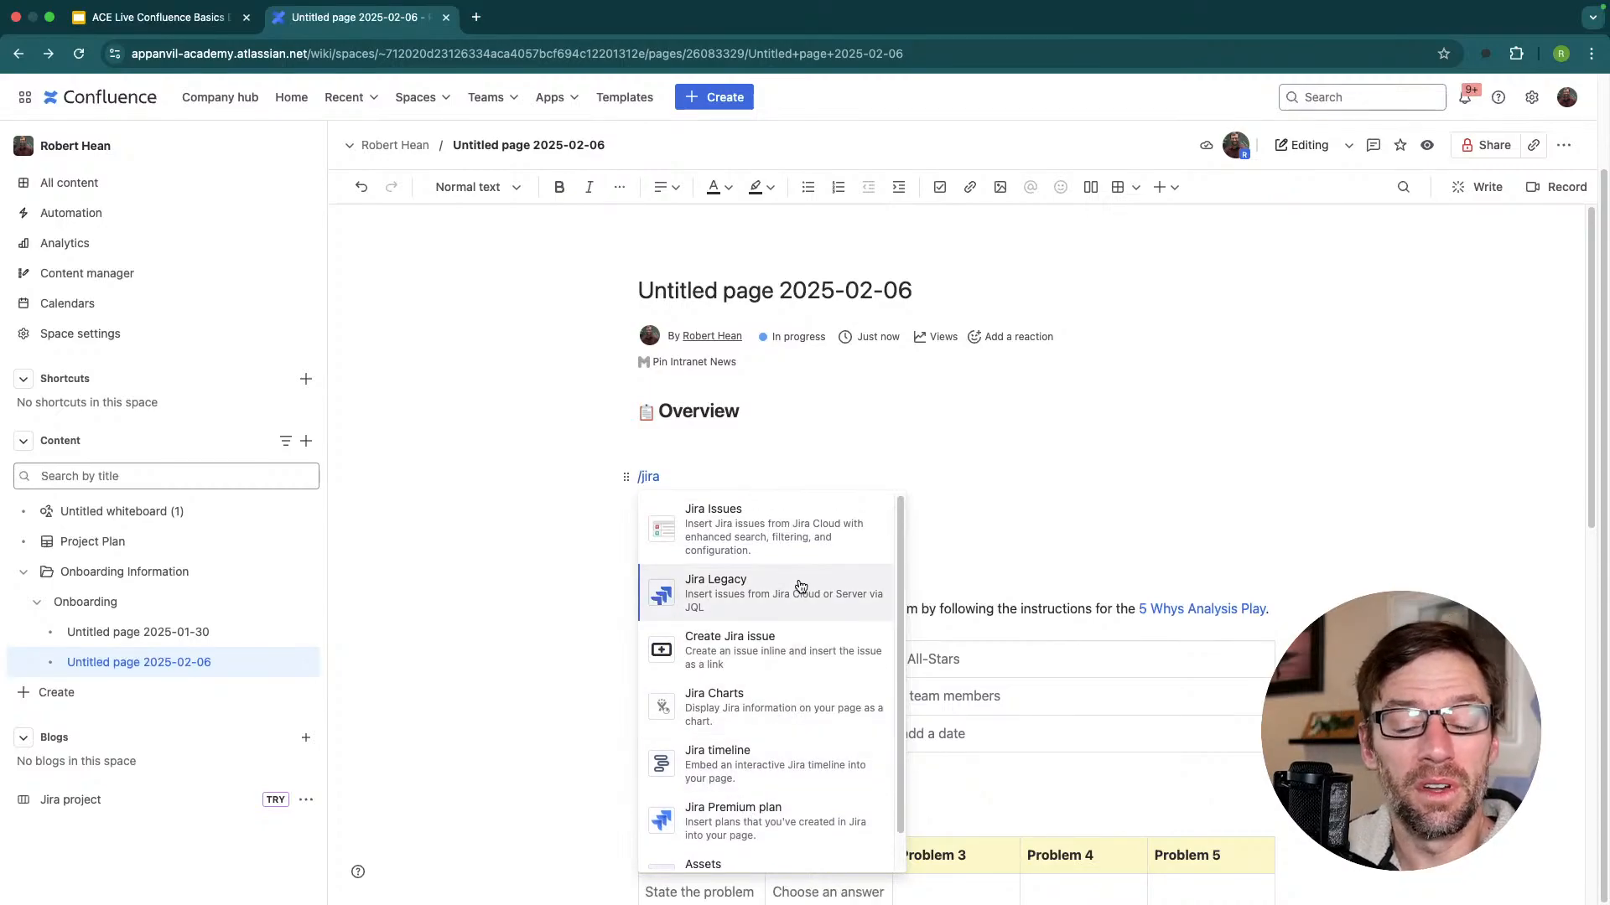
click(778, 520)
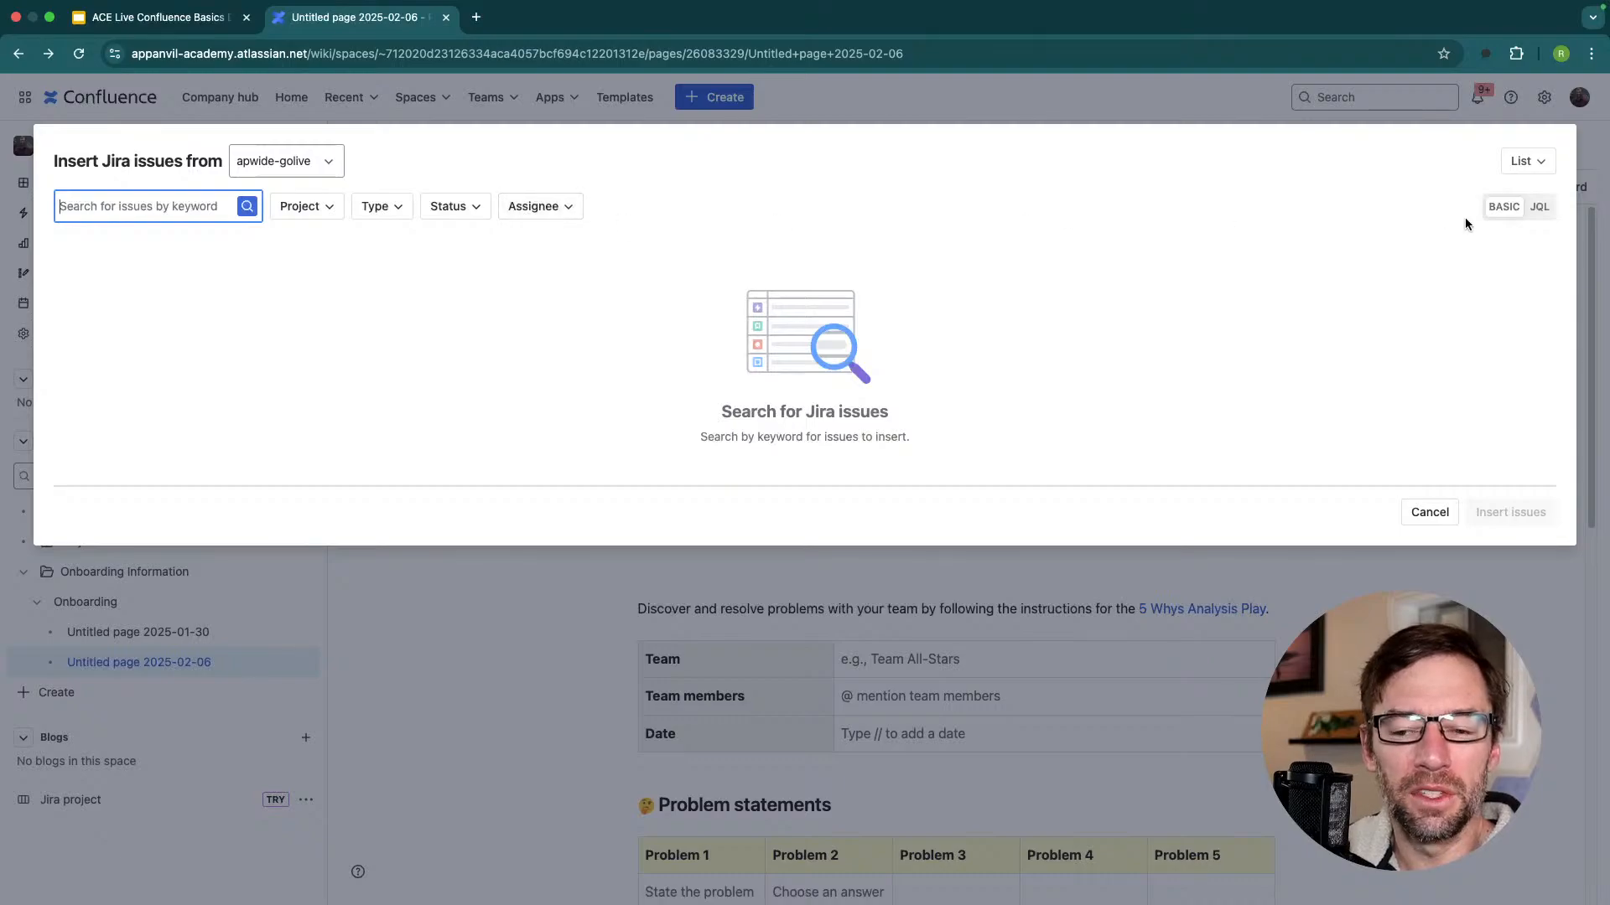
Compare the basic and JQL search modes, keep basic, and filter the Jira issues to the ERP project.
click(1491, 213)
click(1540, 212)
click(1515, 209)
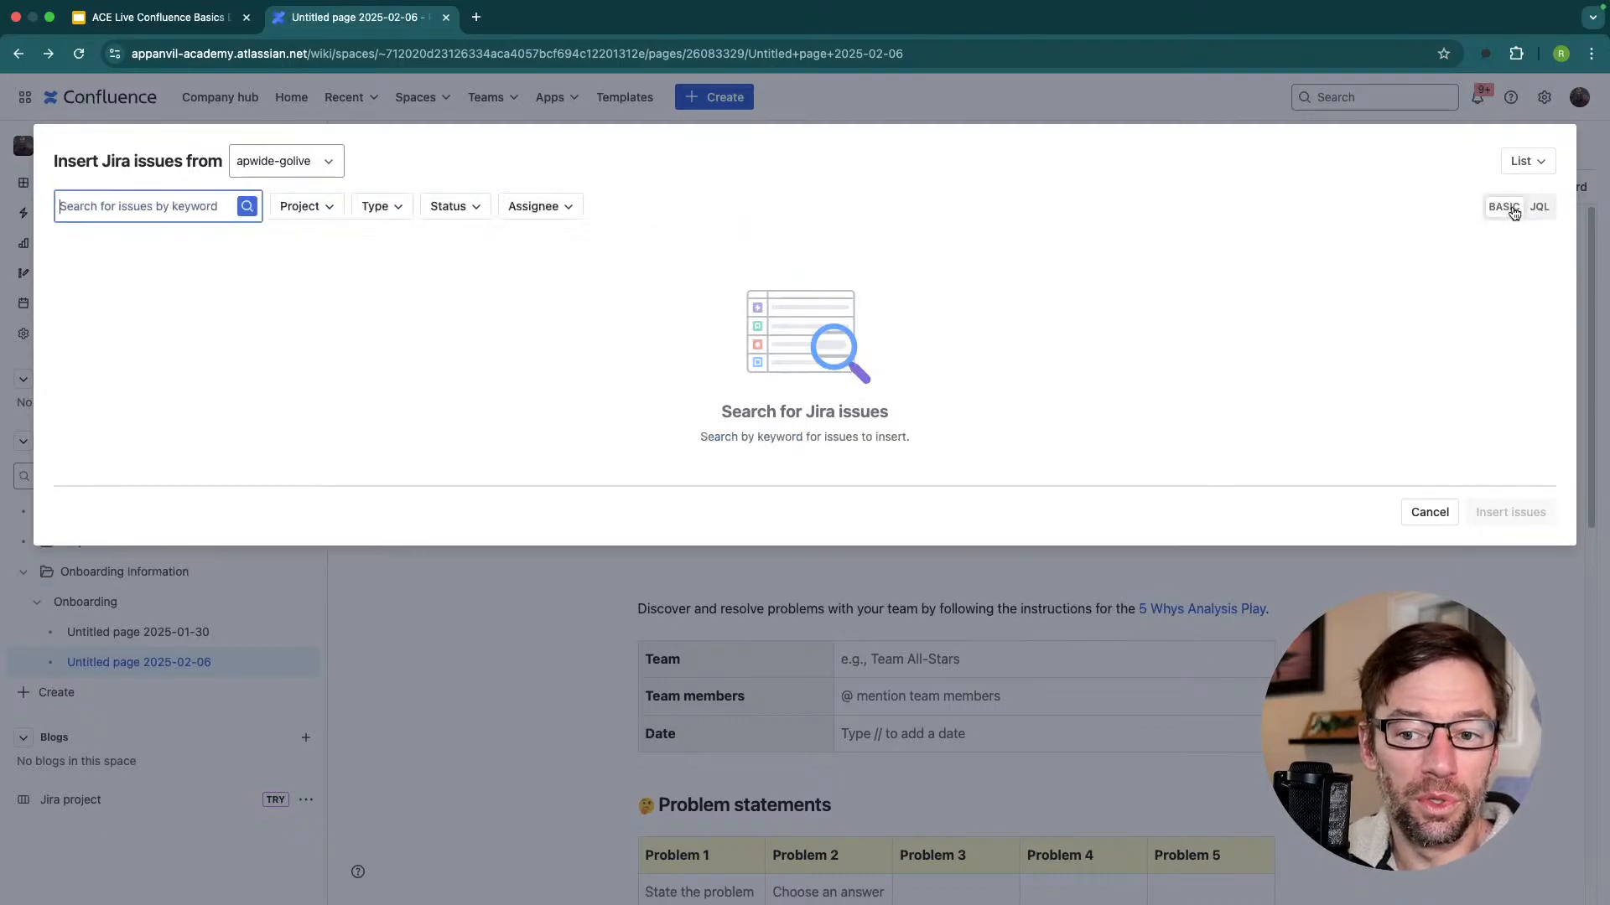
click(298, 202)
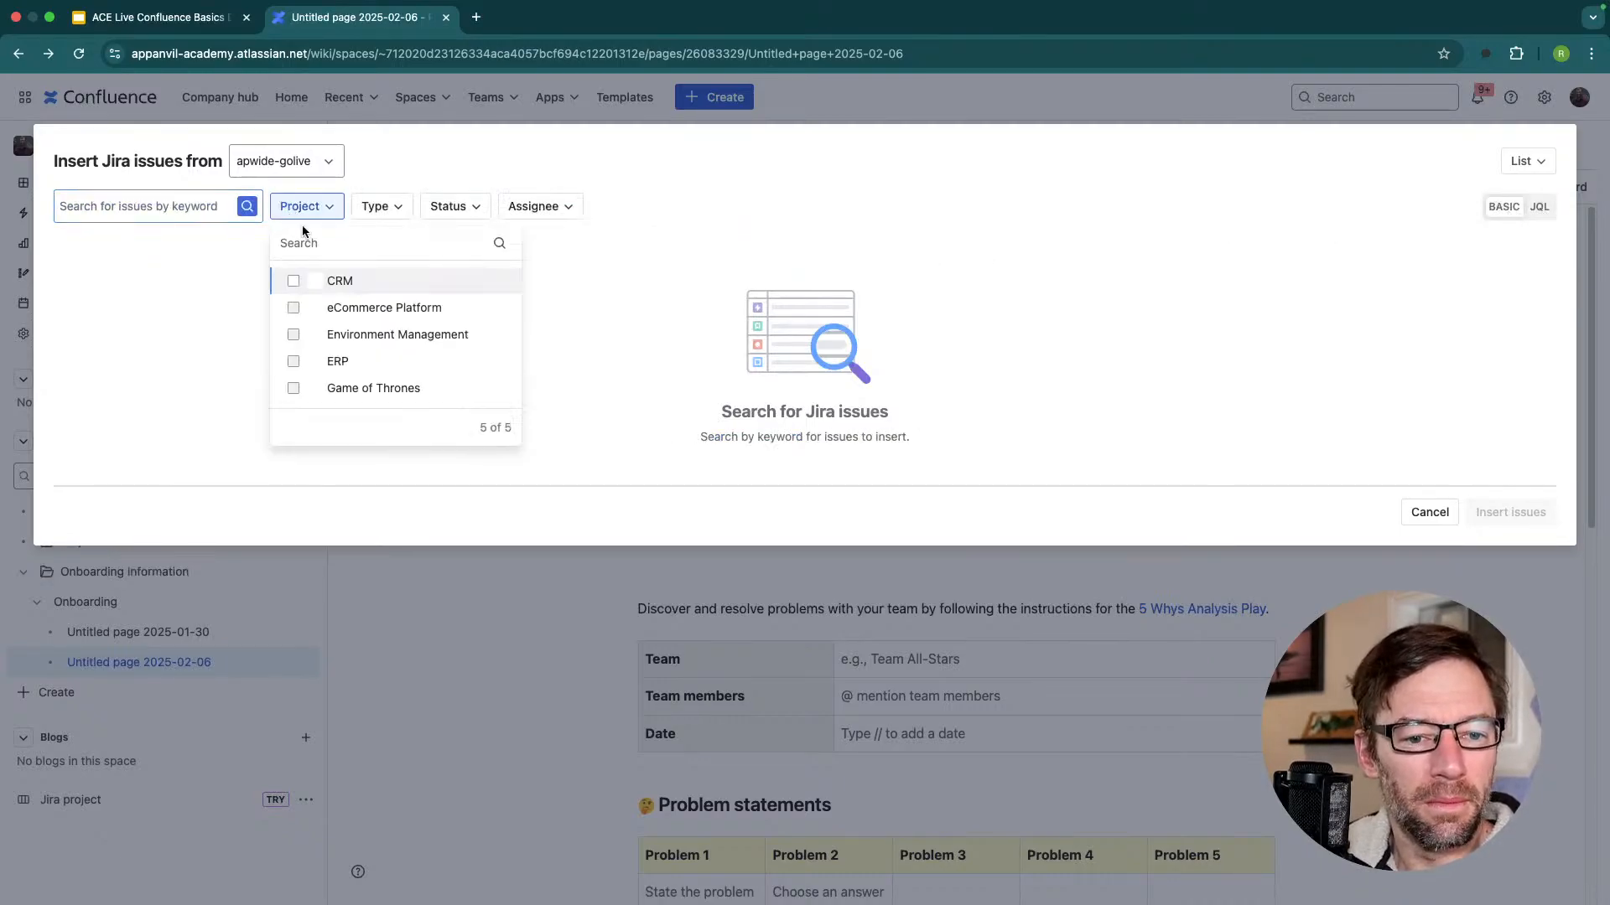
click(293, 361)
click(709, 289)
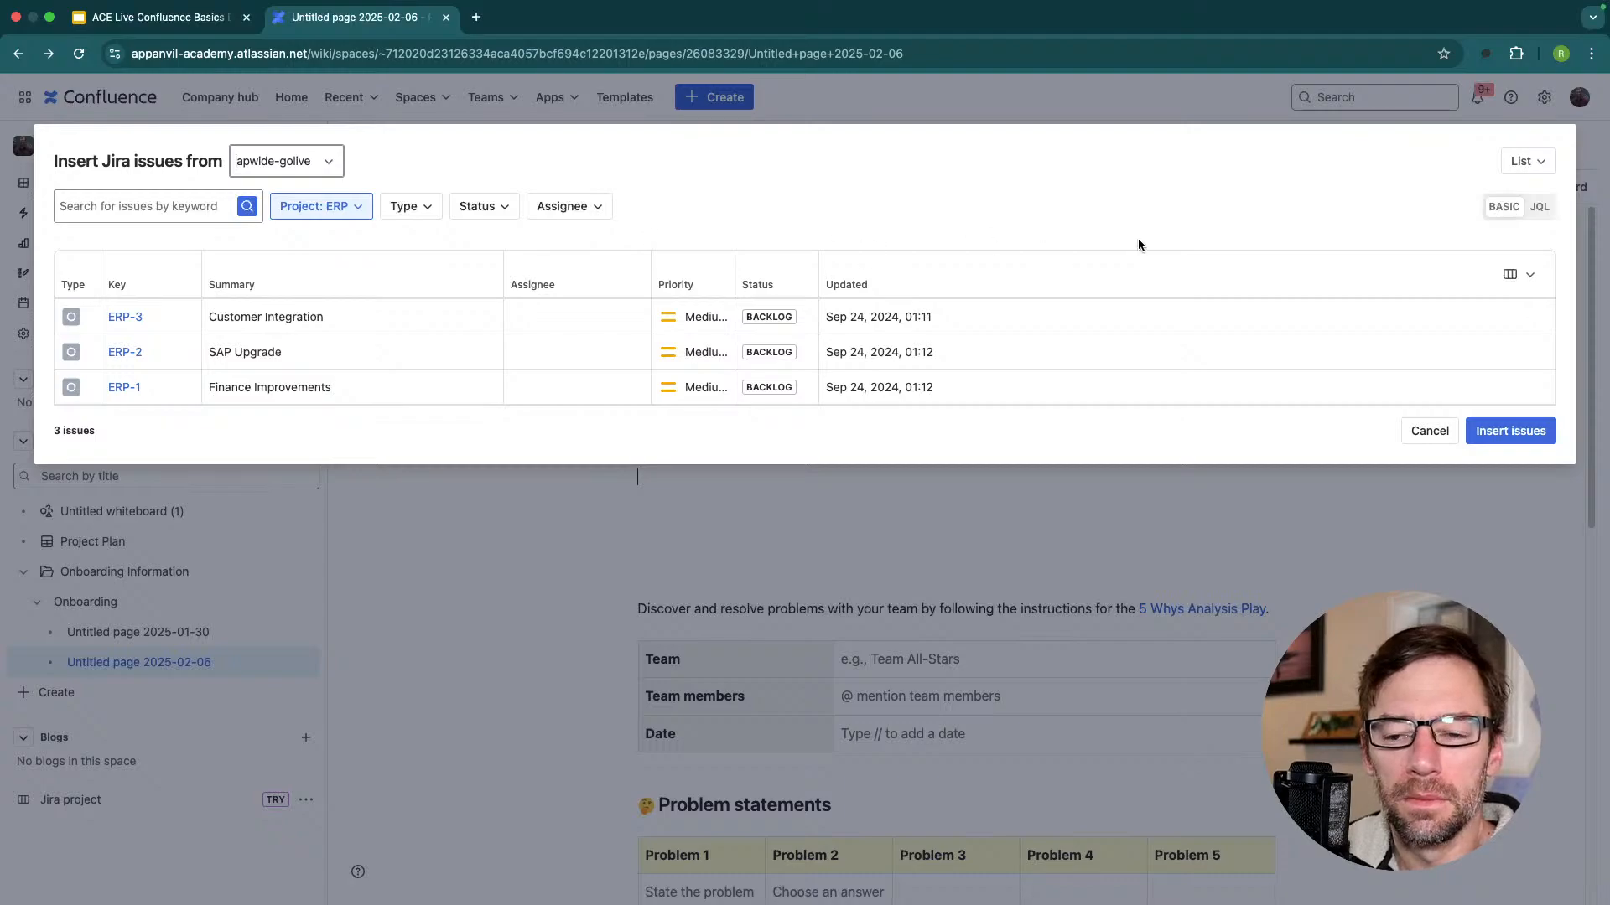
Try the inline link display for the ERP issues and return to the list display.
click(1520, 161)
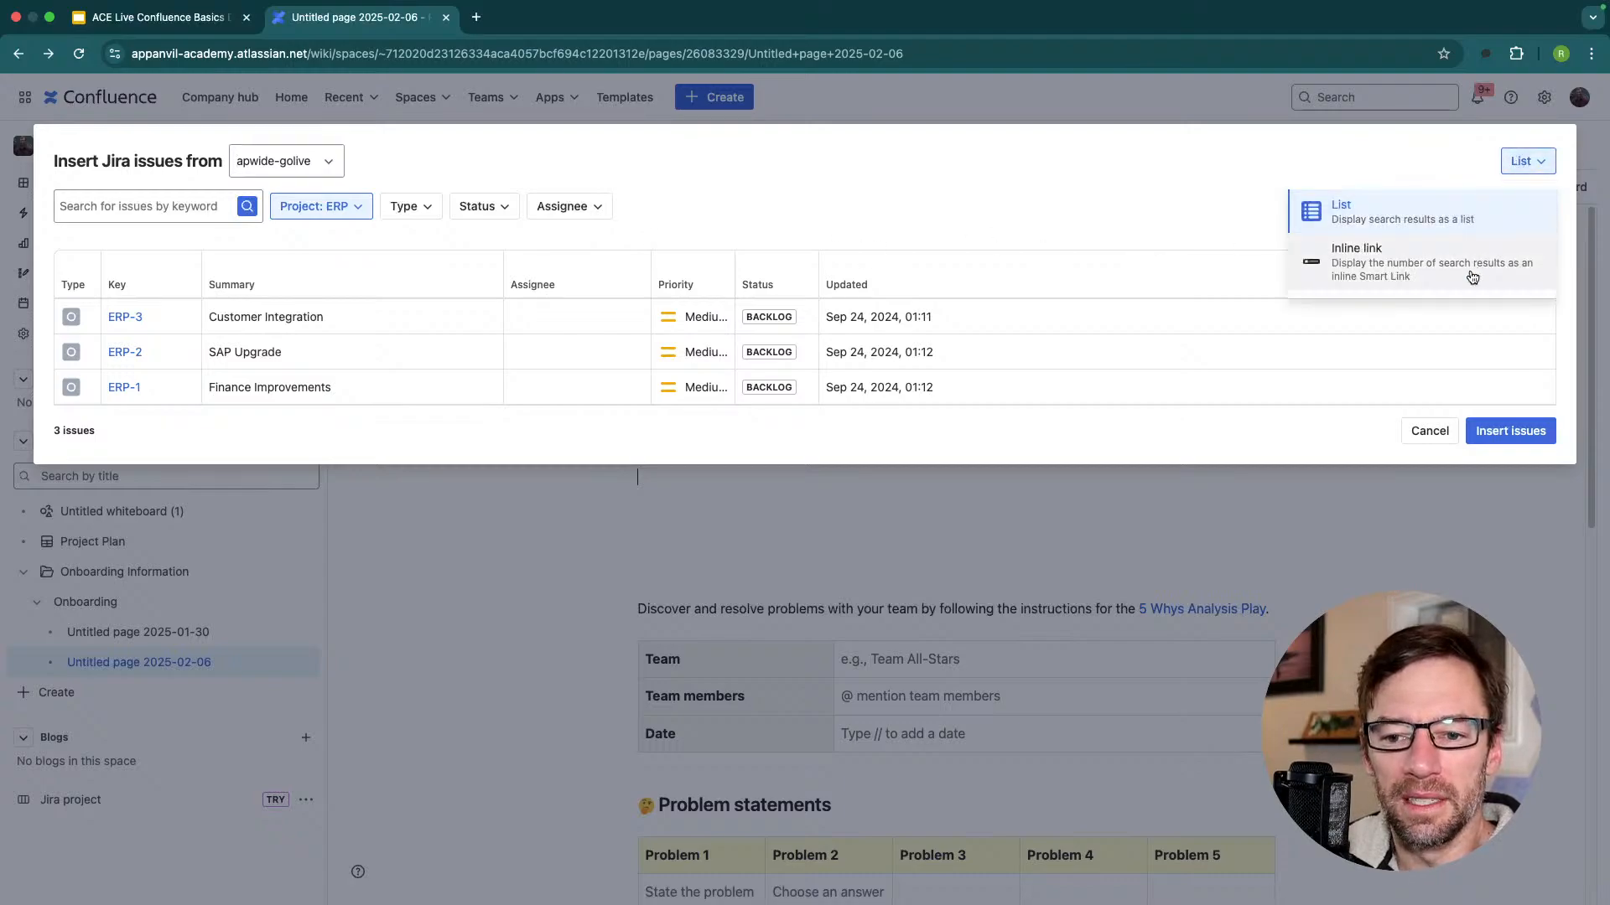
click(1472, 277)
click(1528, 161)
click(1484, 214)
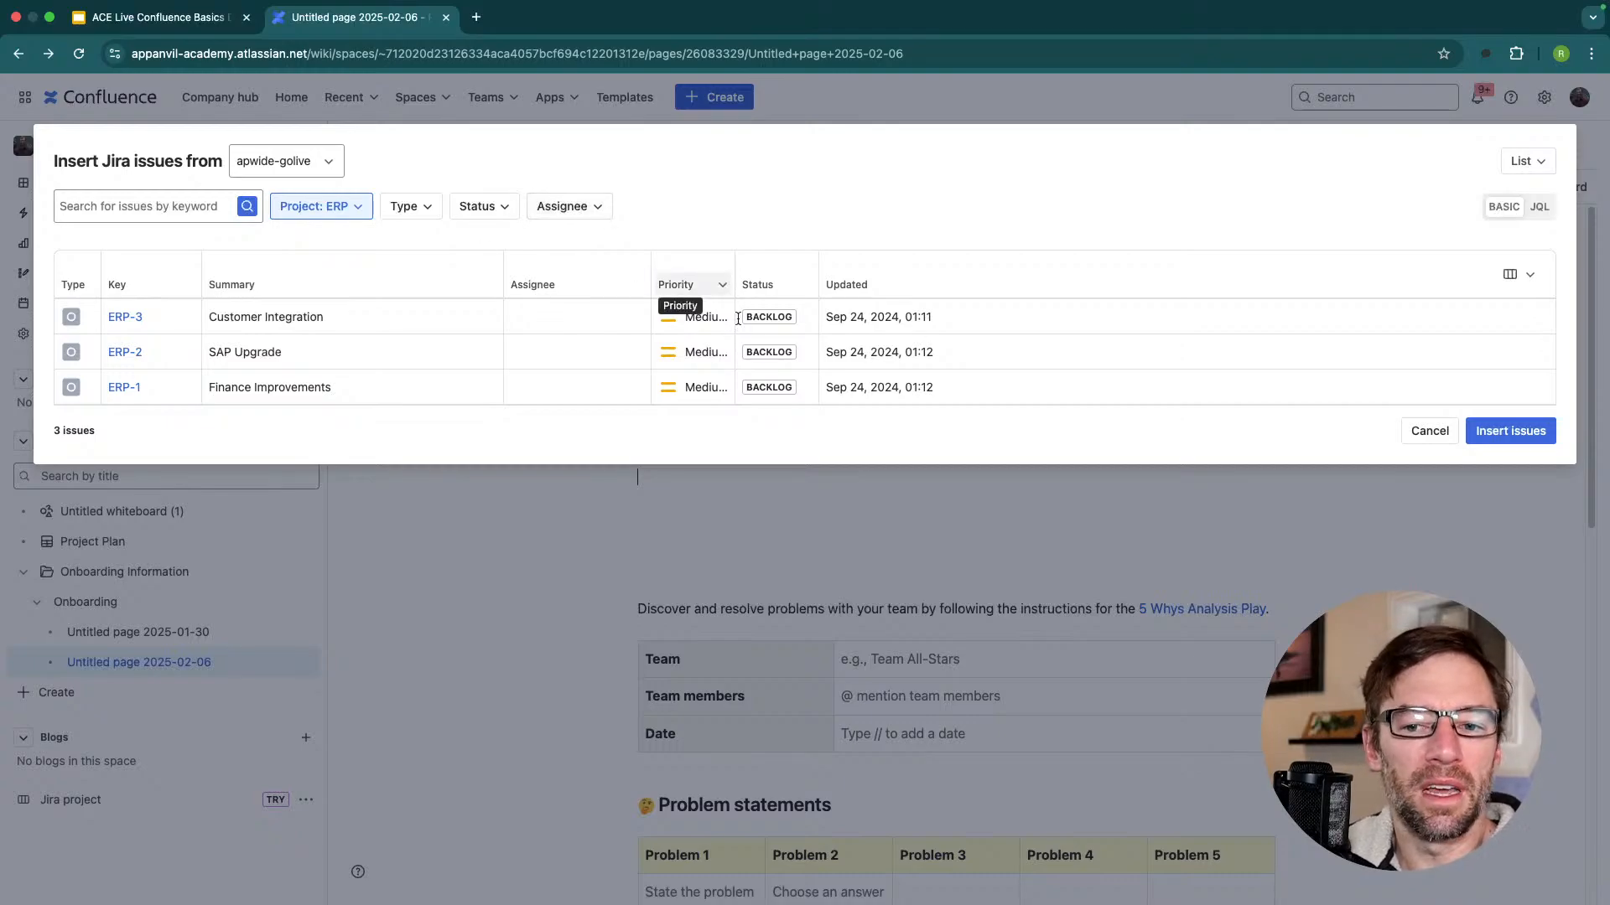
Hide the Summary and Assignee columns and insert the ERP issue list into the page.
click(1519, 275)
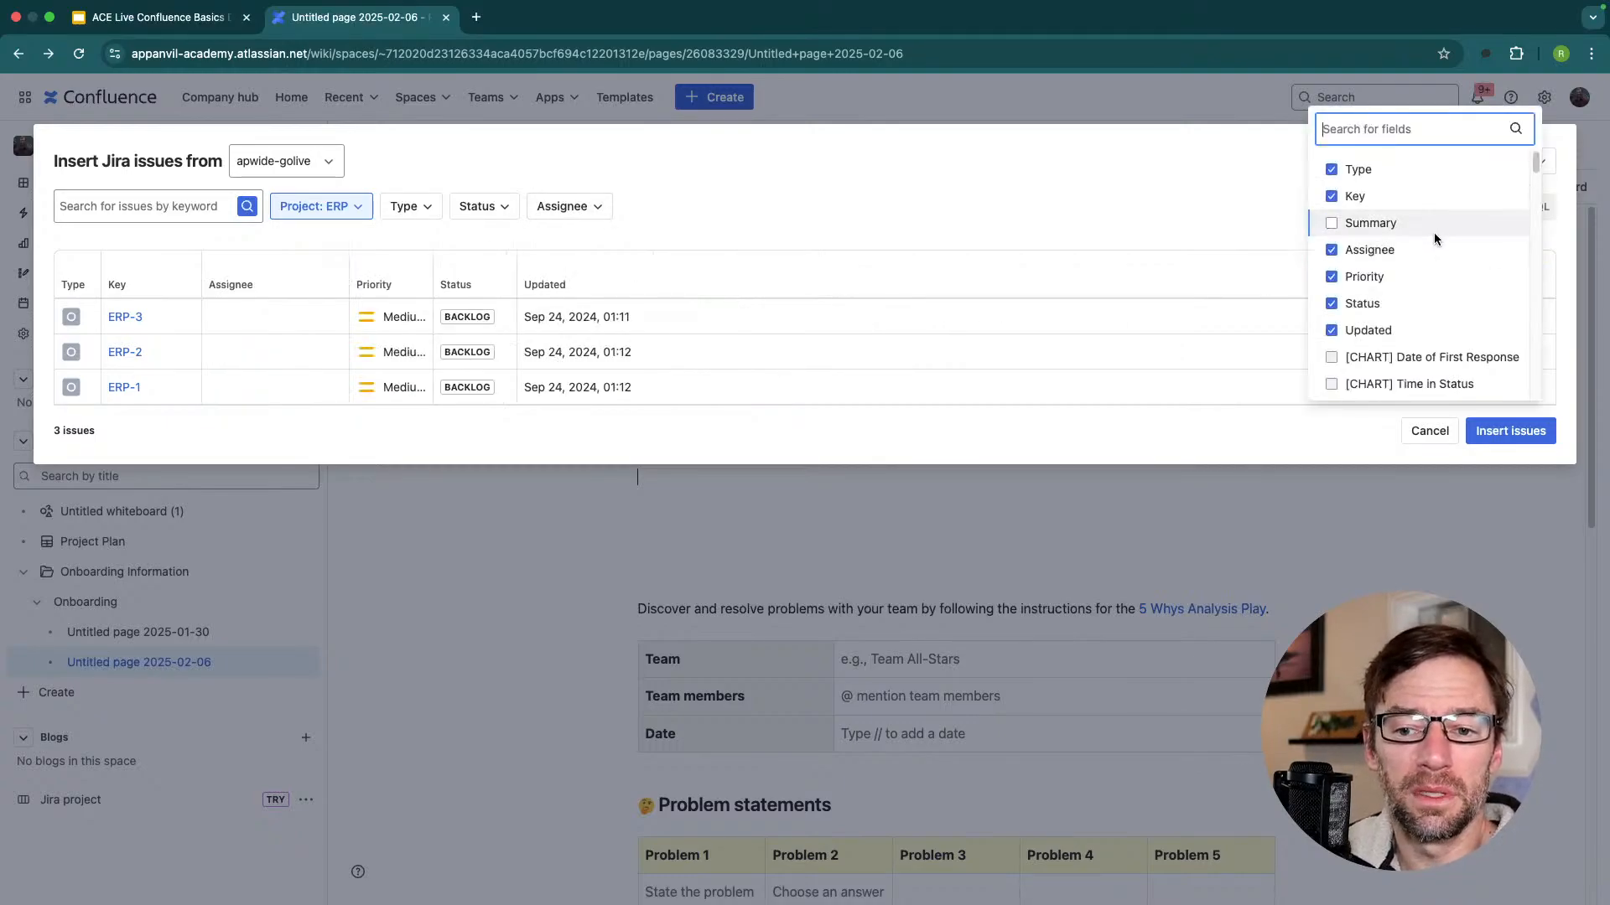
click(1433, 228)
click(1429, 250)
click(1510, 431)
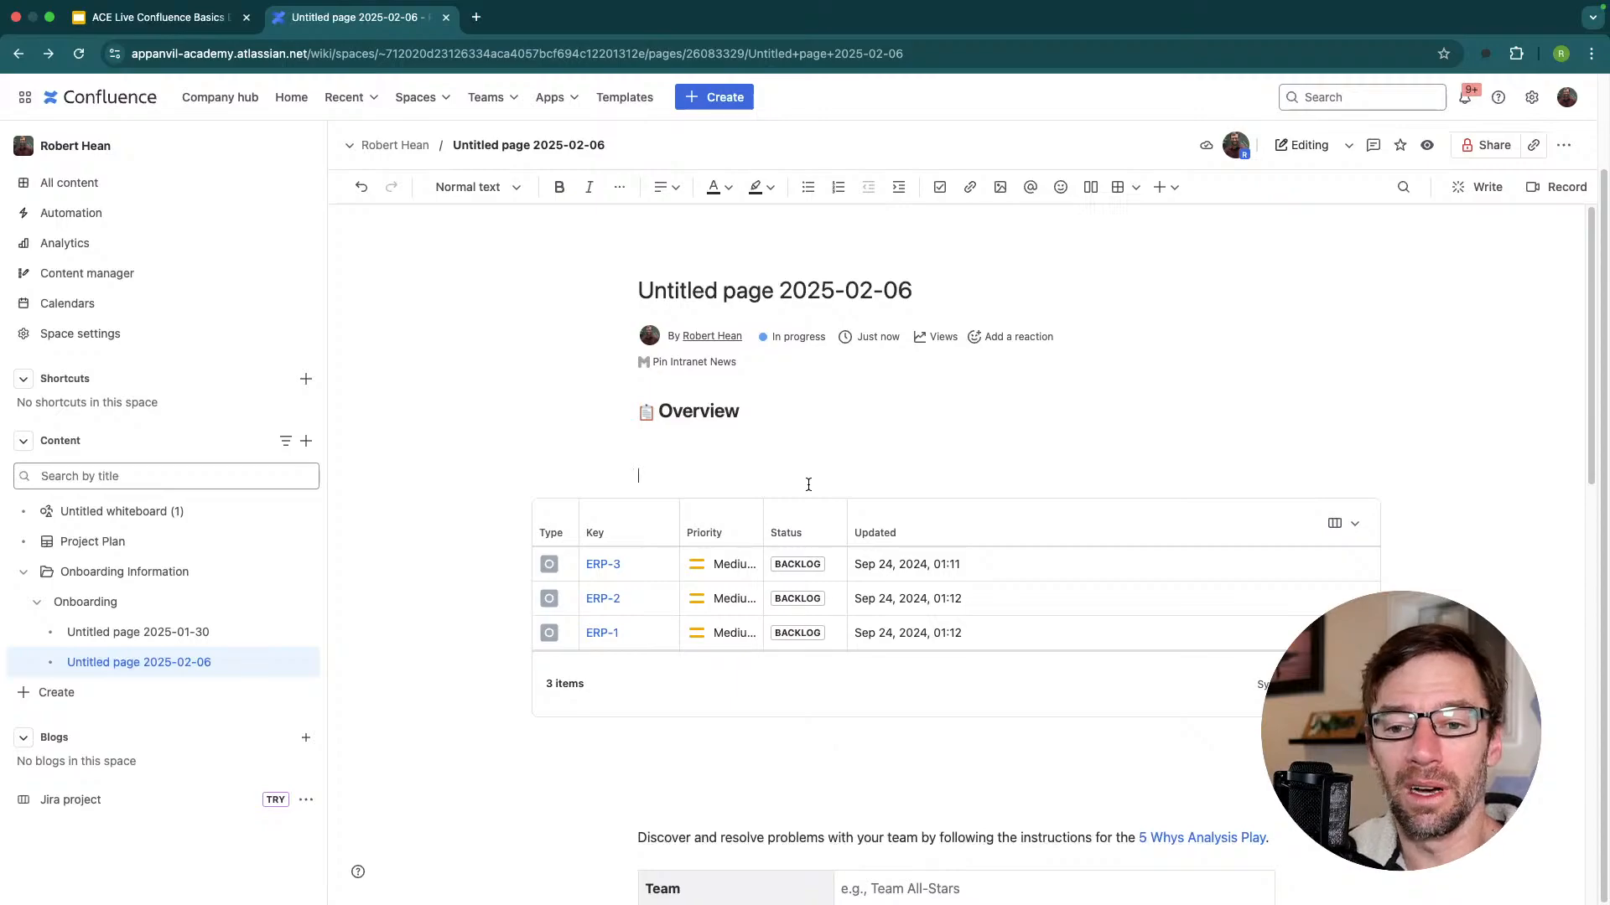
Search the insertable elements for "dash" on the line above the Jira issue list, and select the typed text.
text(/dash)
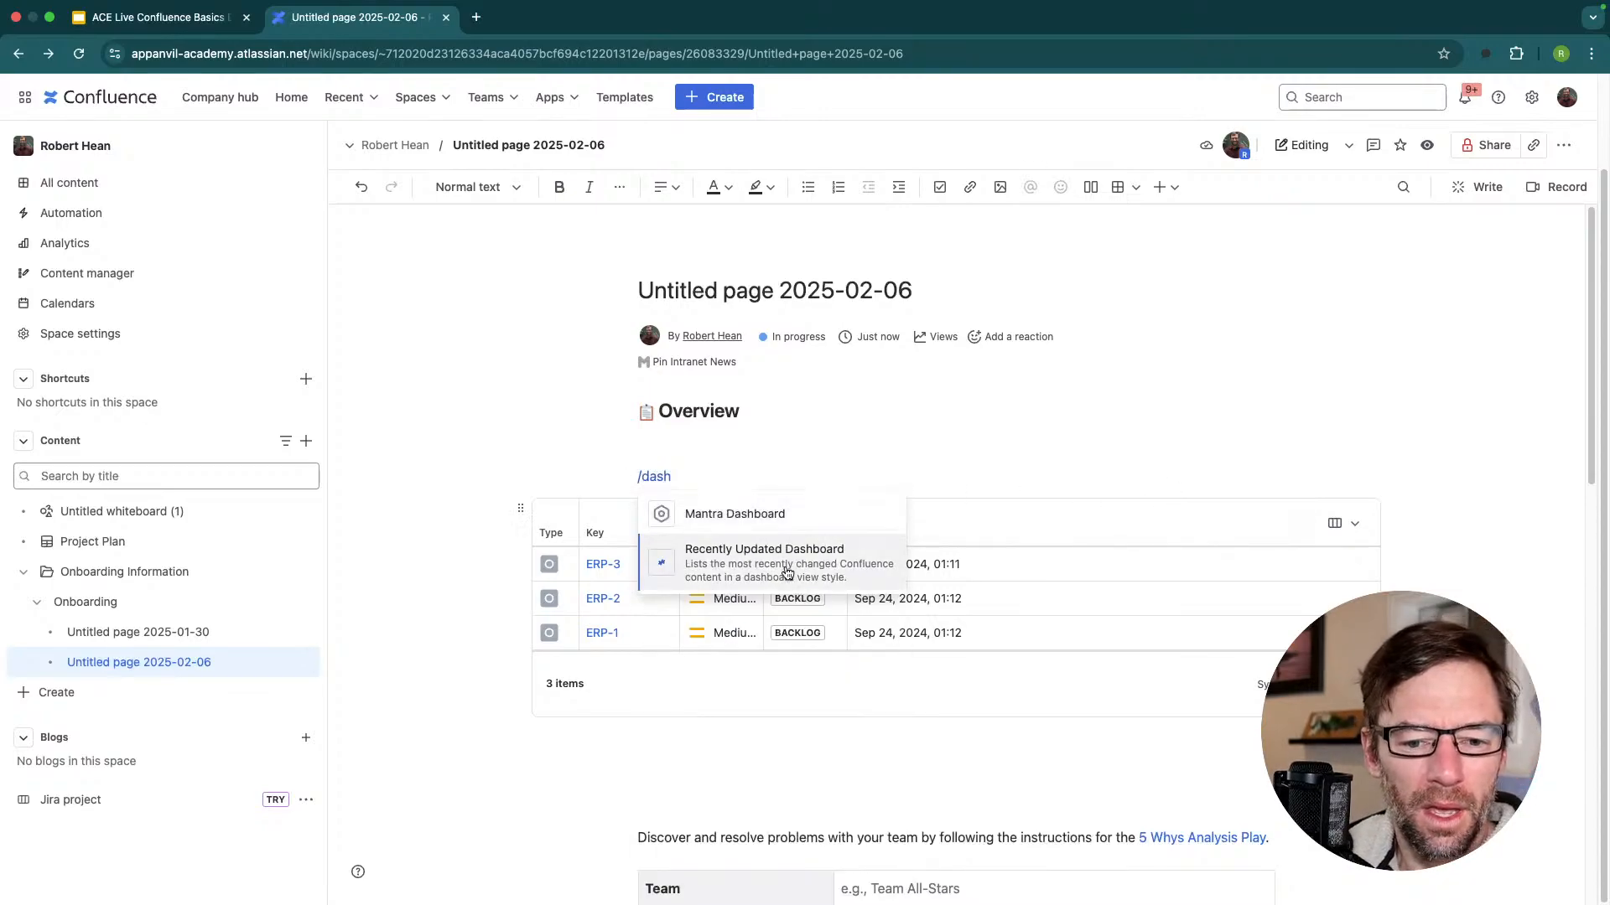
drag(779, 470, 586, 469)
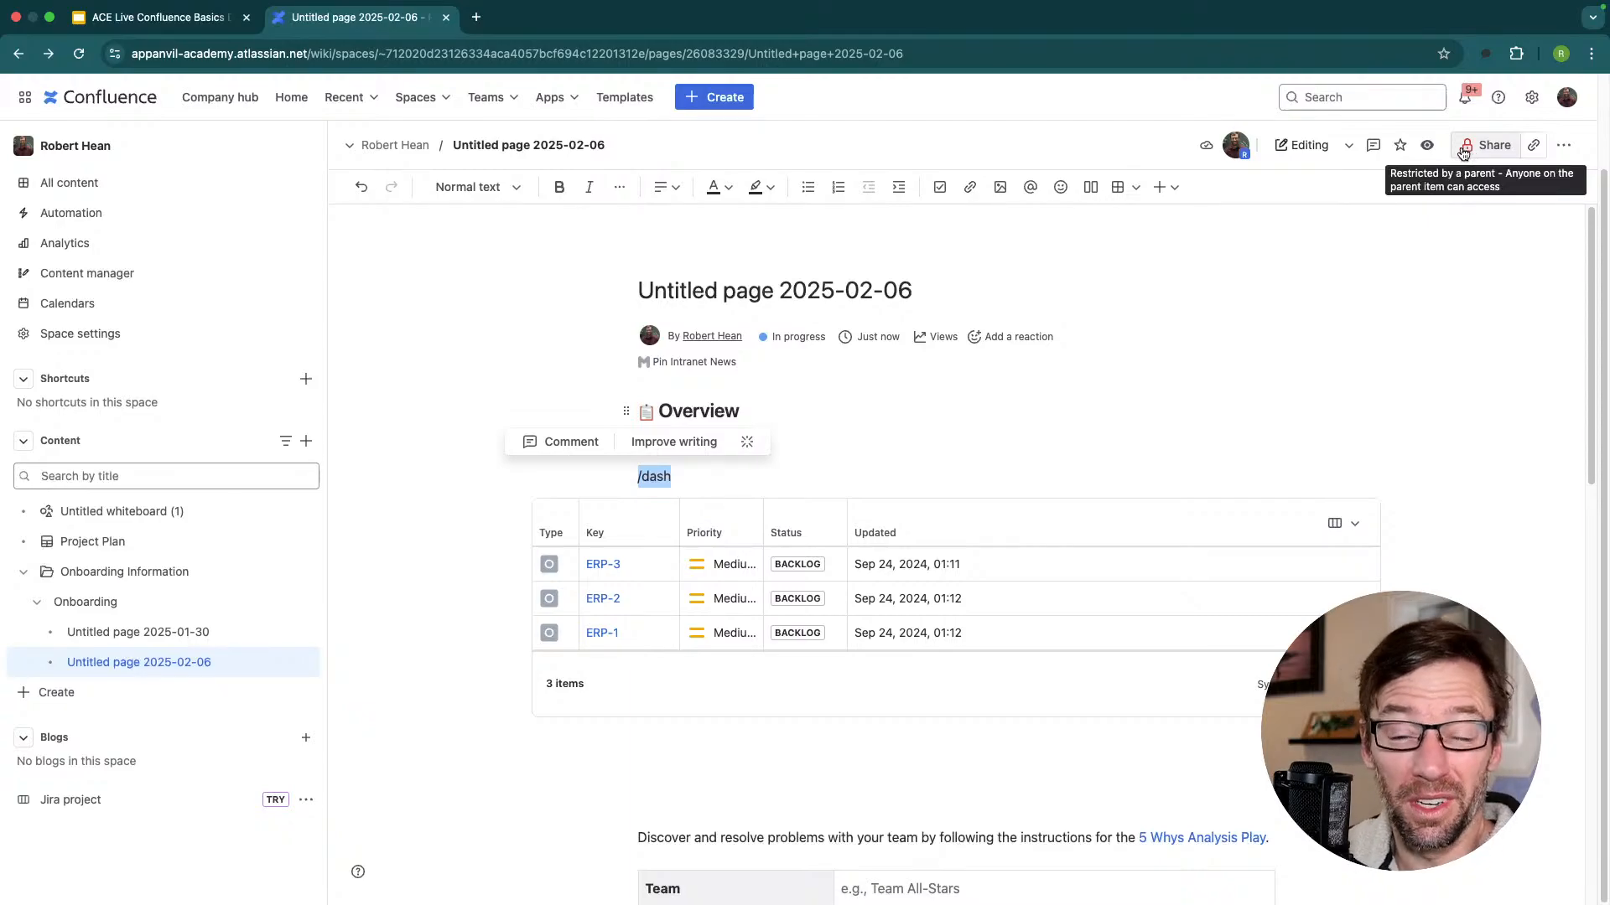
Review the page's general access options, keeping Restricted by a parent, and open the parent Onboarding page.
click(1489, 147)
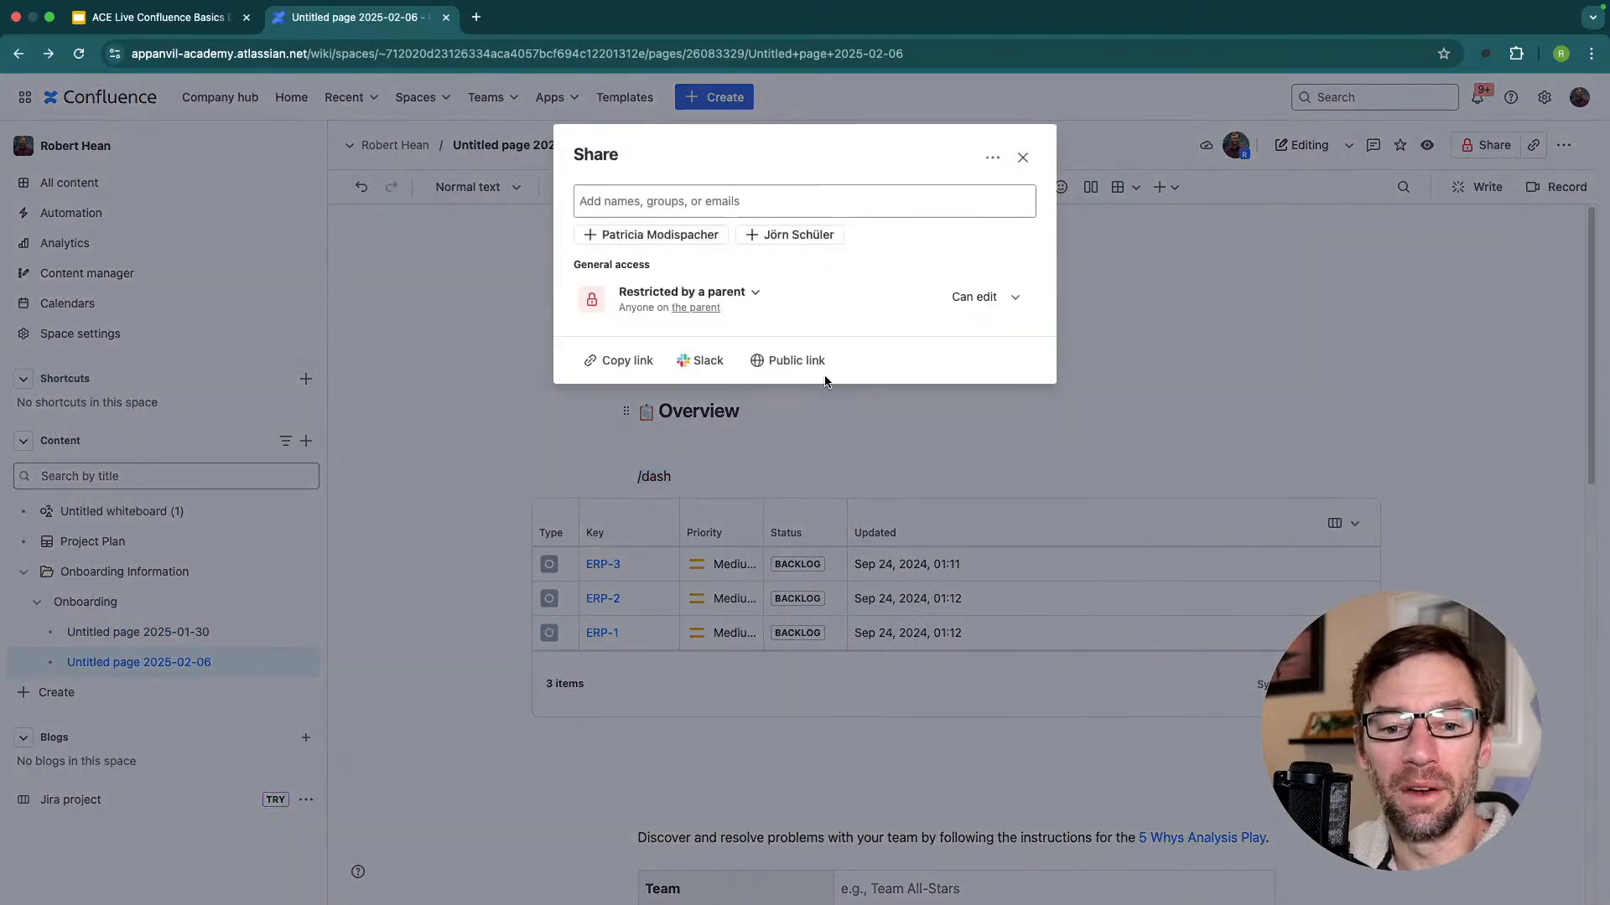
click(746, 294)
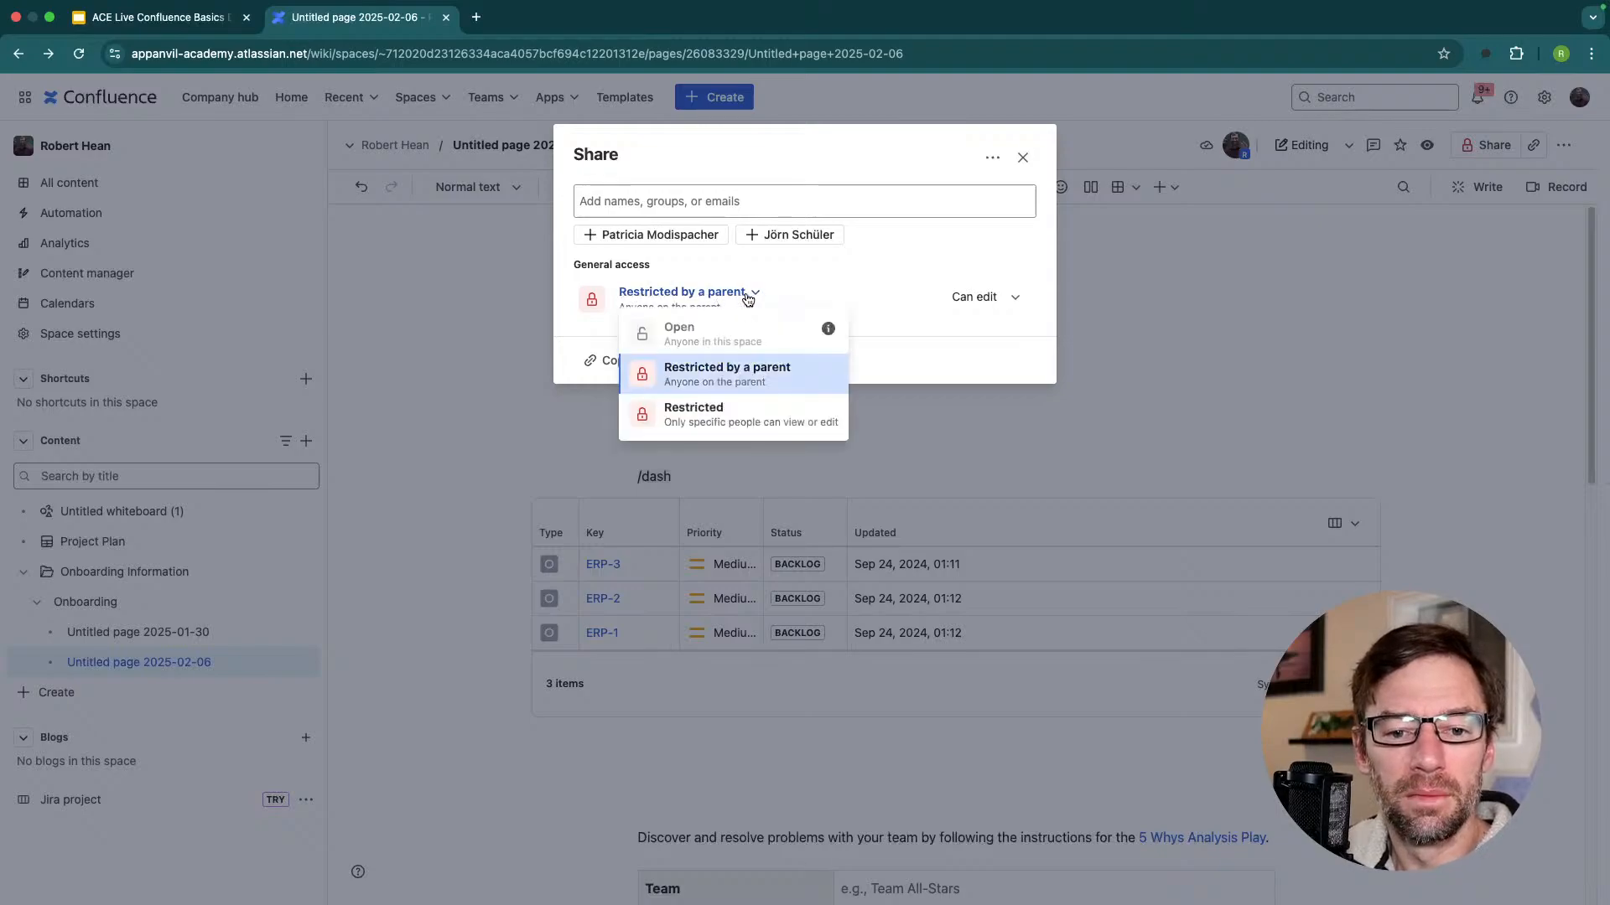
click(696, 379)
click(1023, 158)
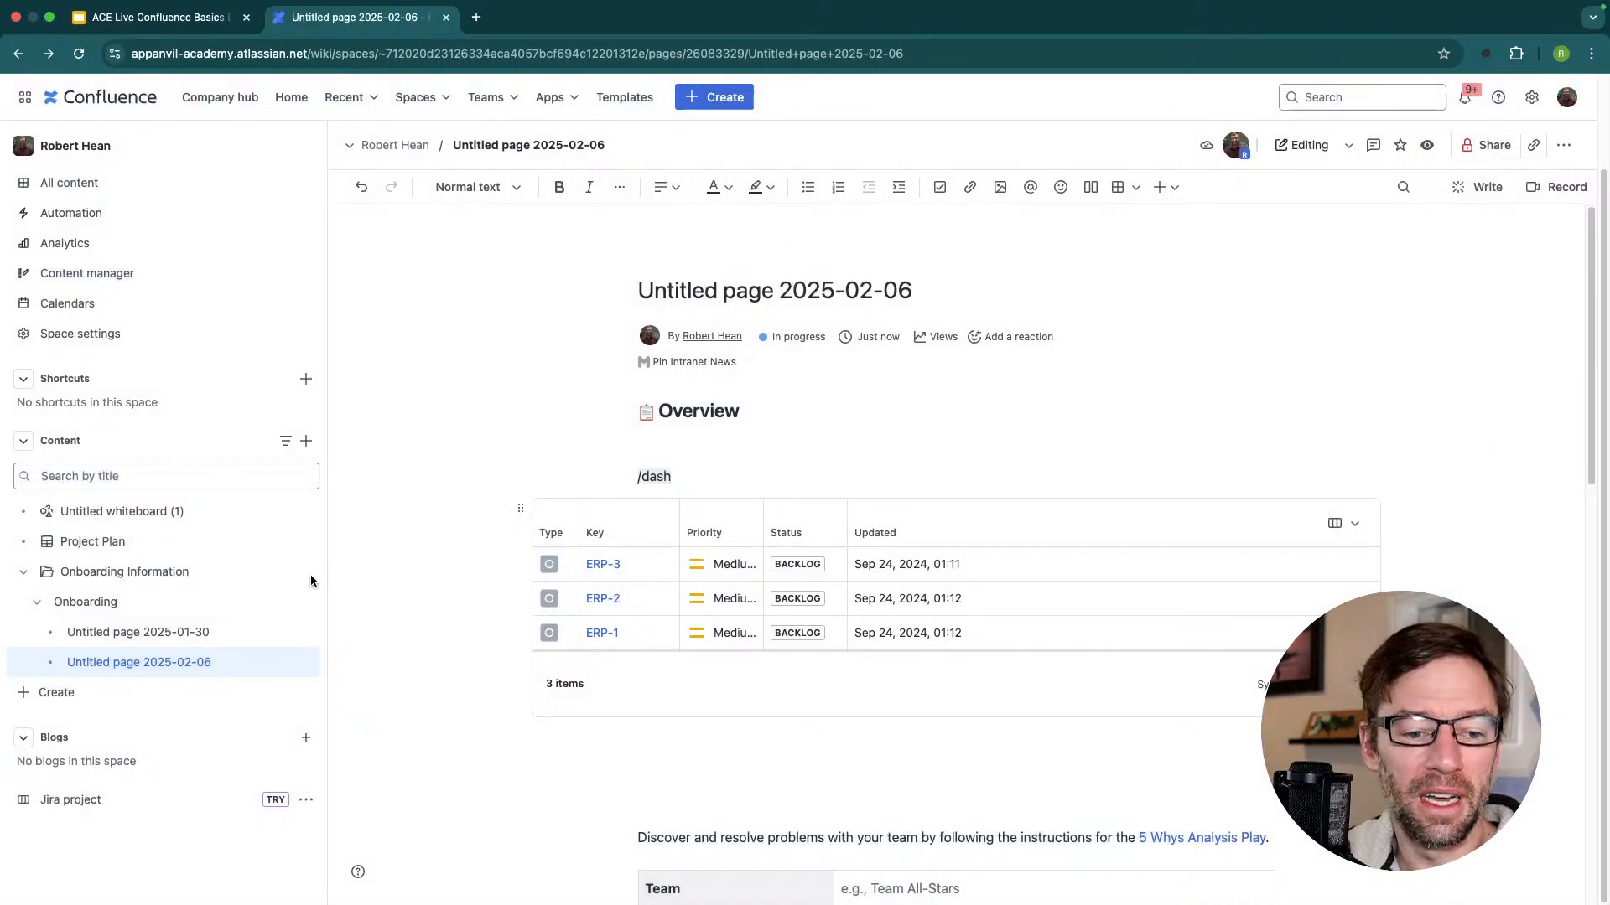
click(209, 601)
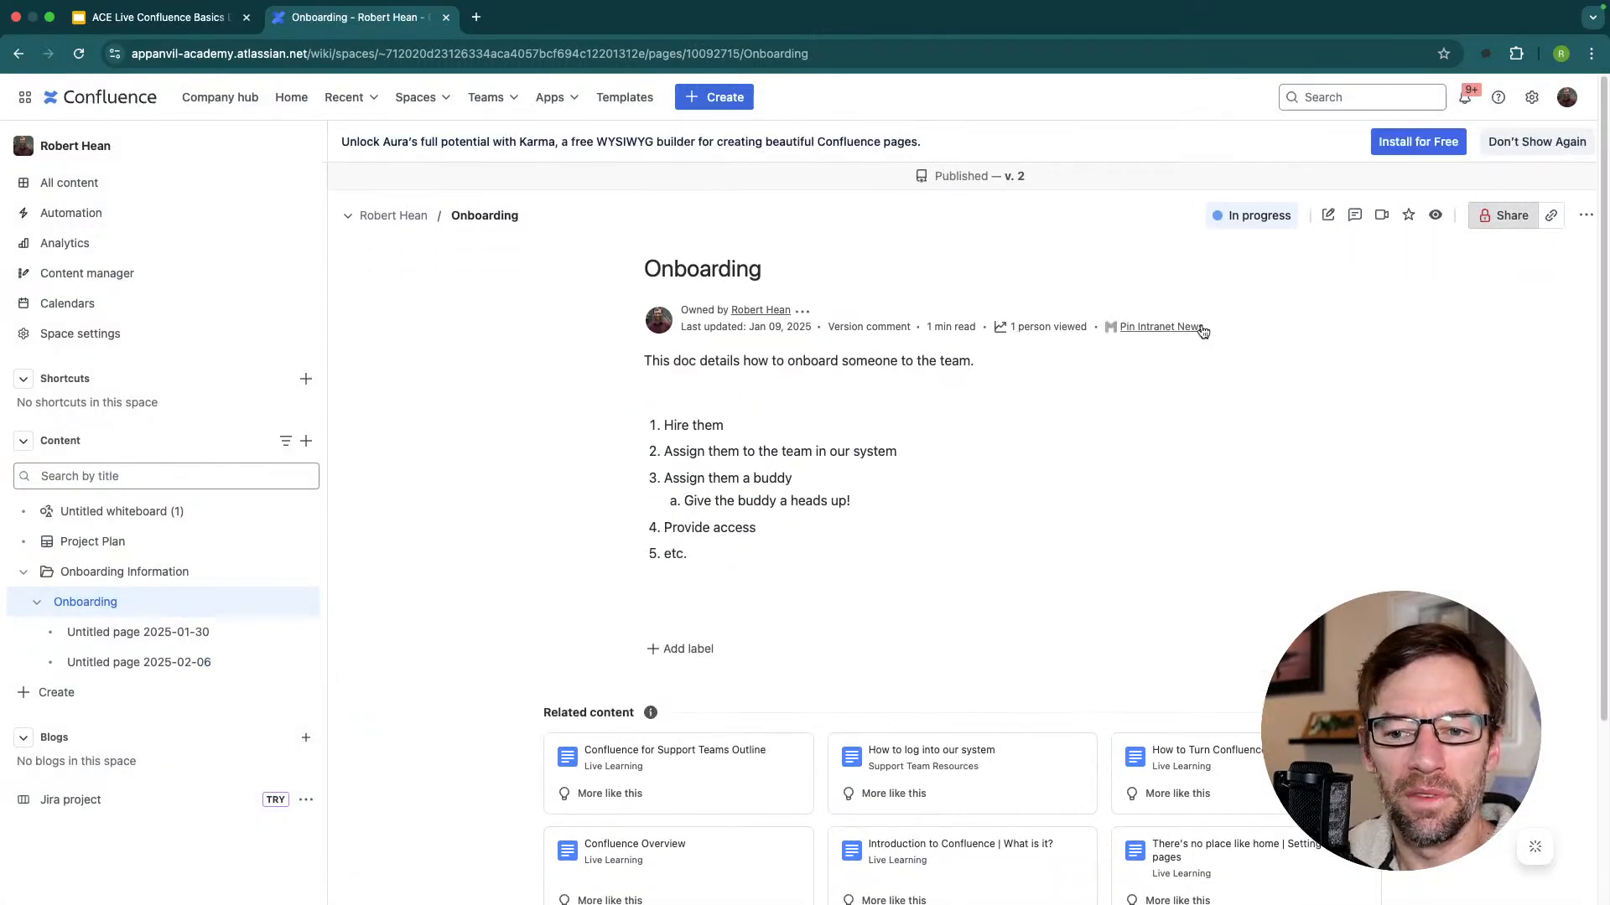
Review the Onboarding page's sharing restrictions and open the parent page they are inherited from.
click(197, 575)
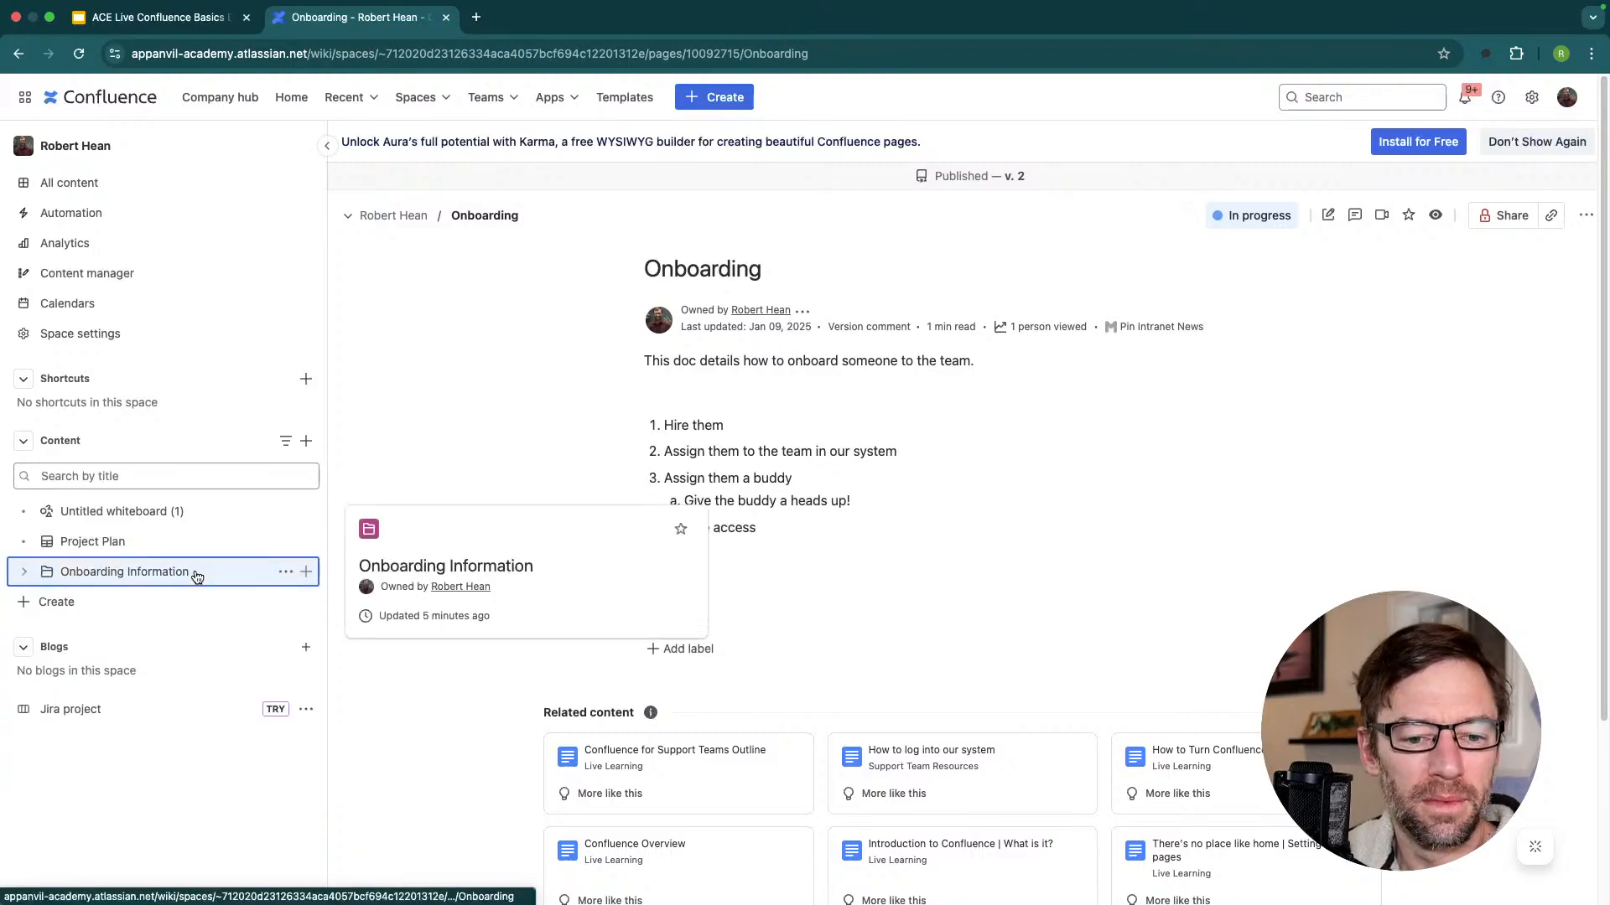
click(151, 575)
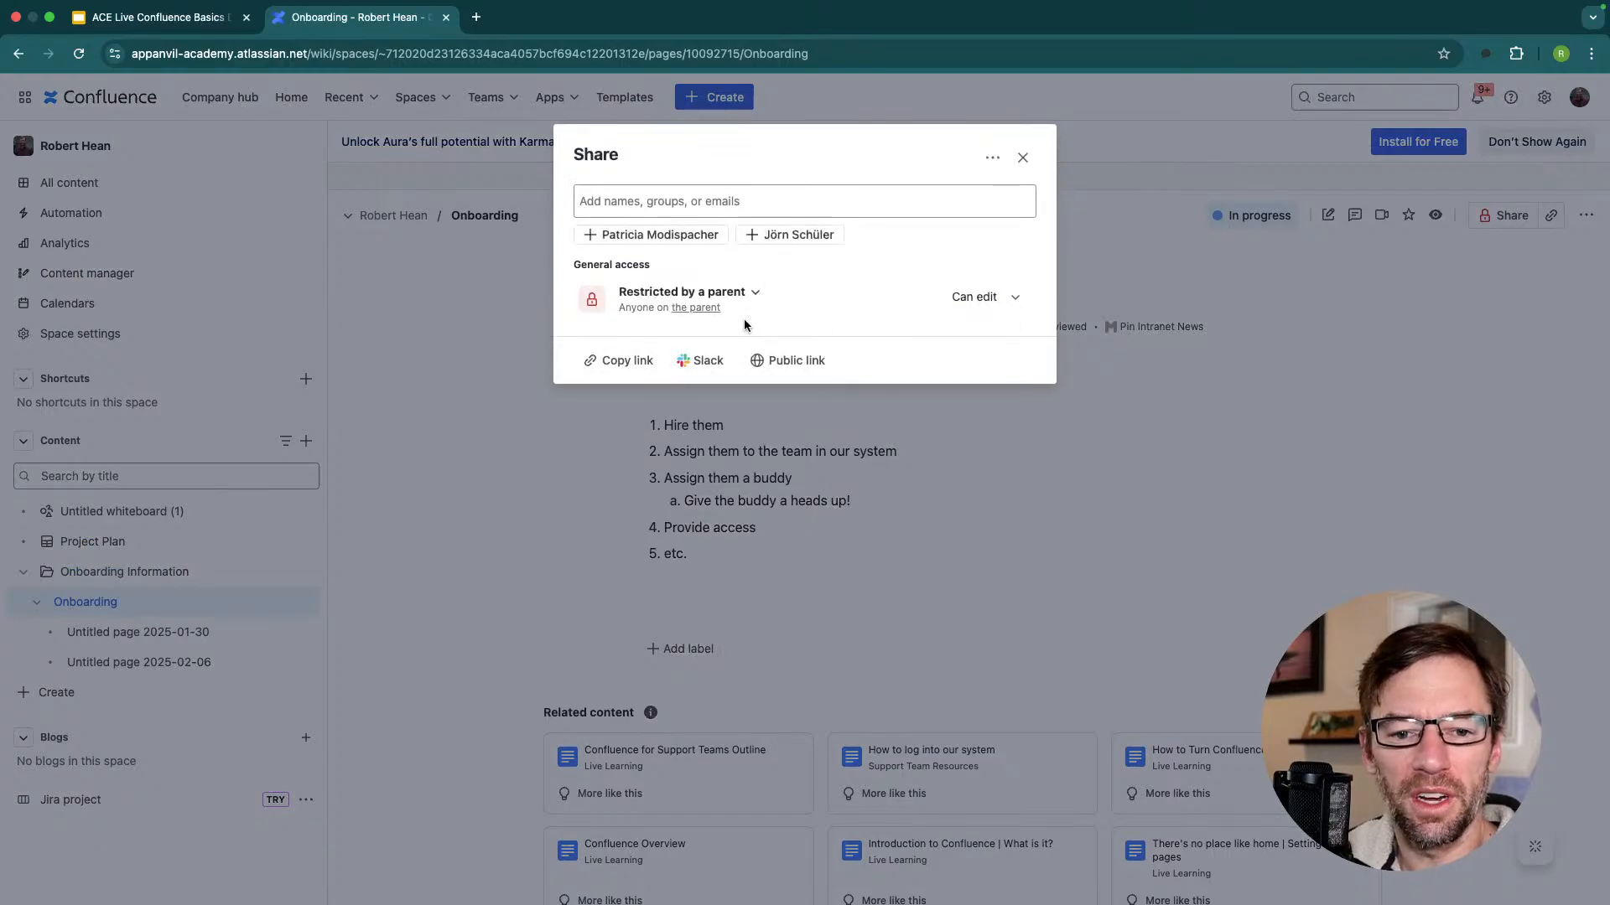
drag(609, 314, 748, 315)
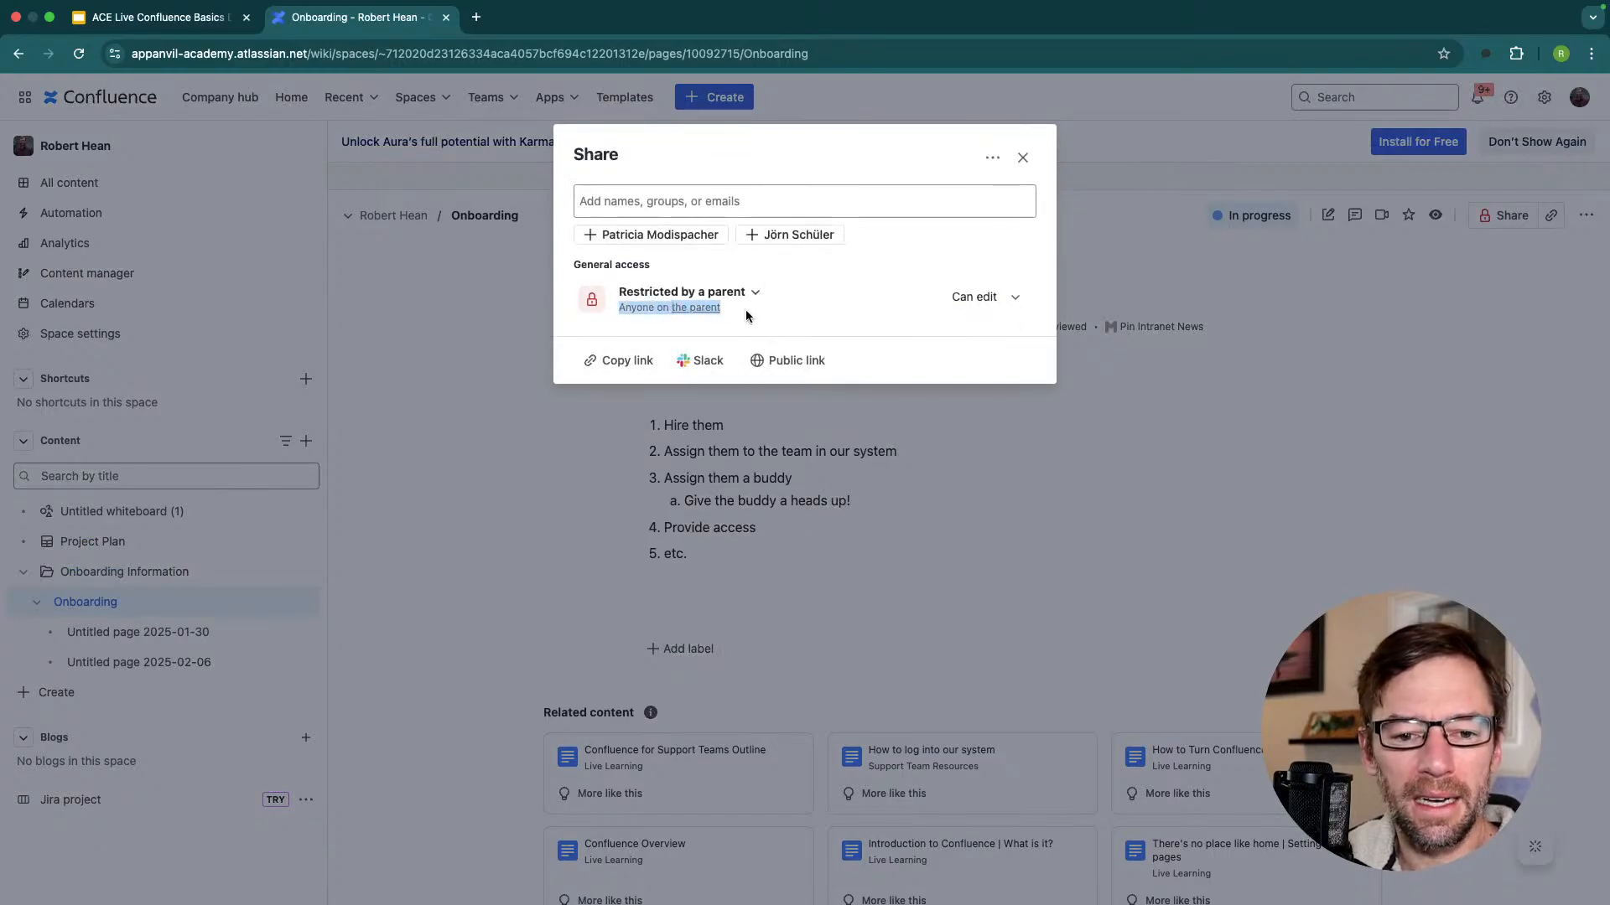
drag(614, 315, 652, 307)
click(637, 307)
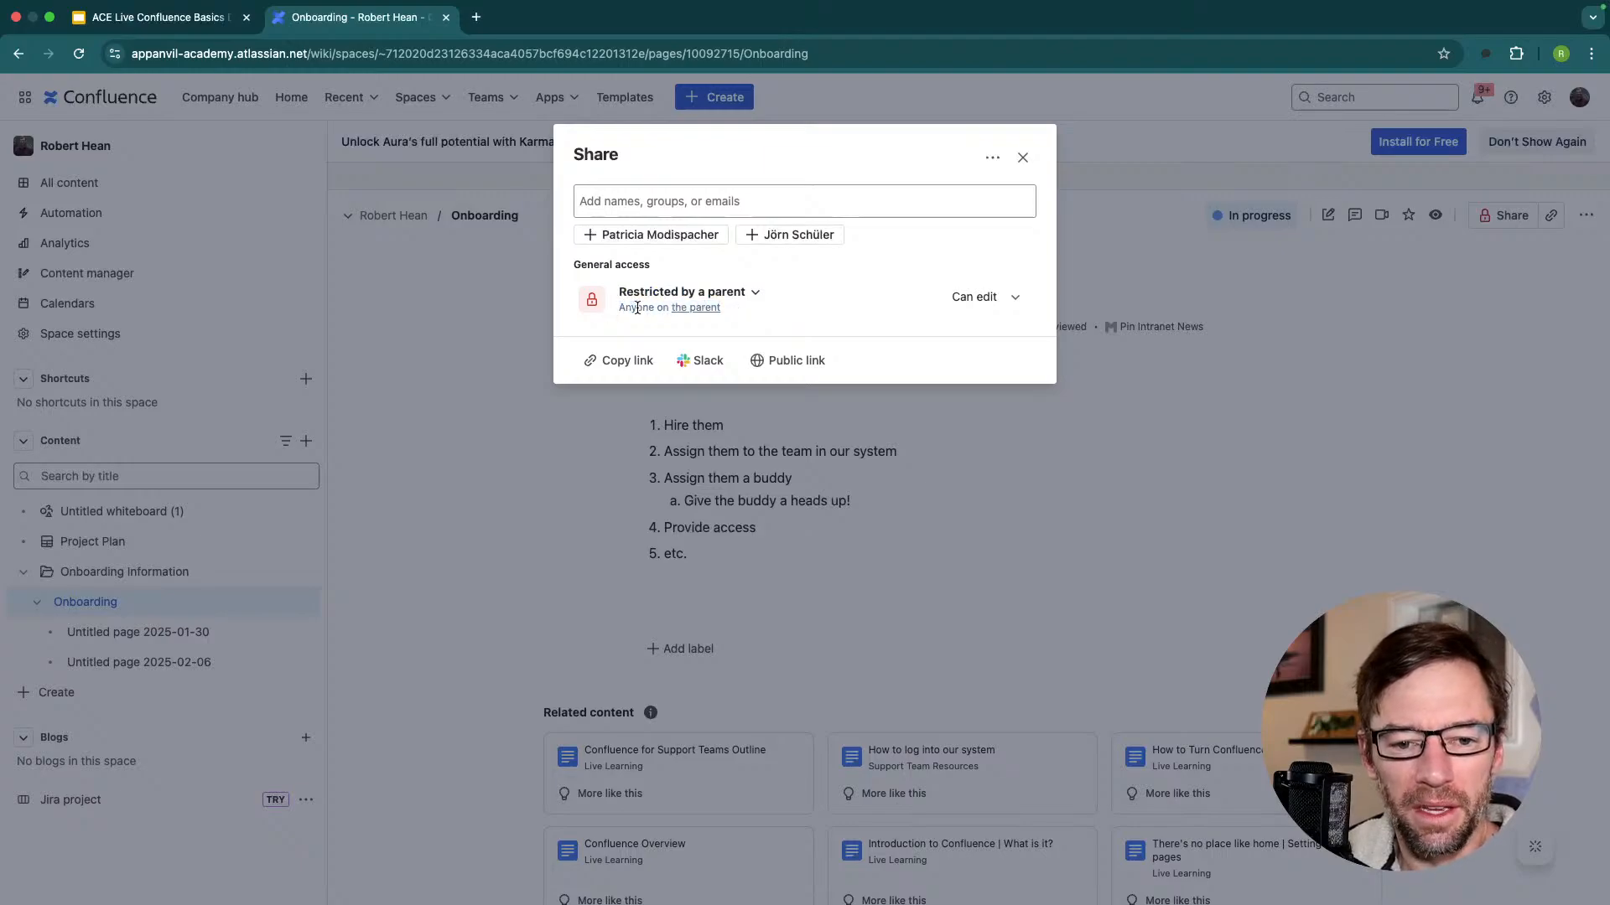
click(710, 316)
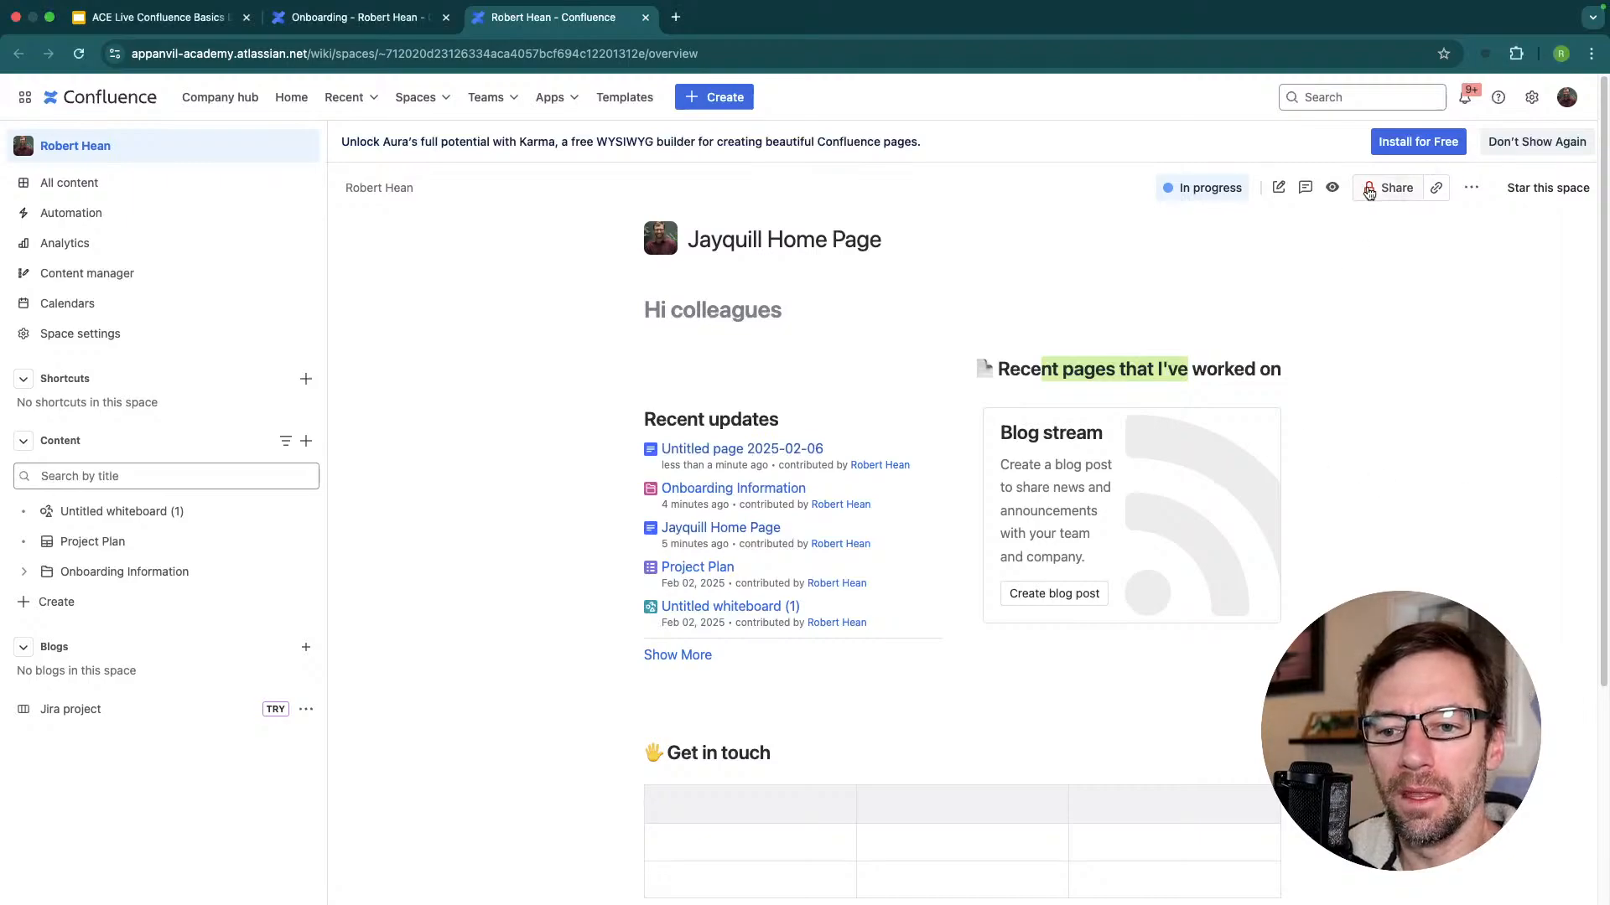
Set the space home page's general access to Open with Can view for anyone in this space, and save the change.
click(1416, 189)
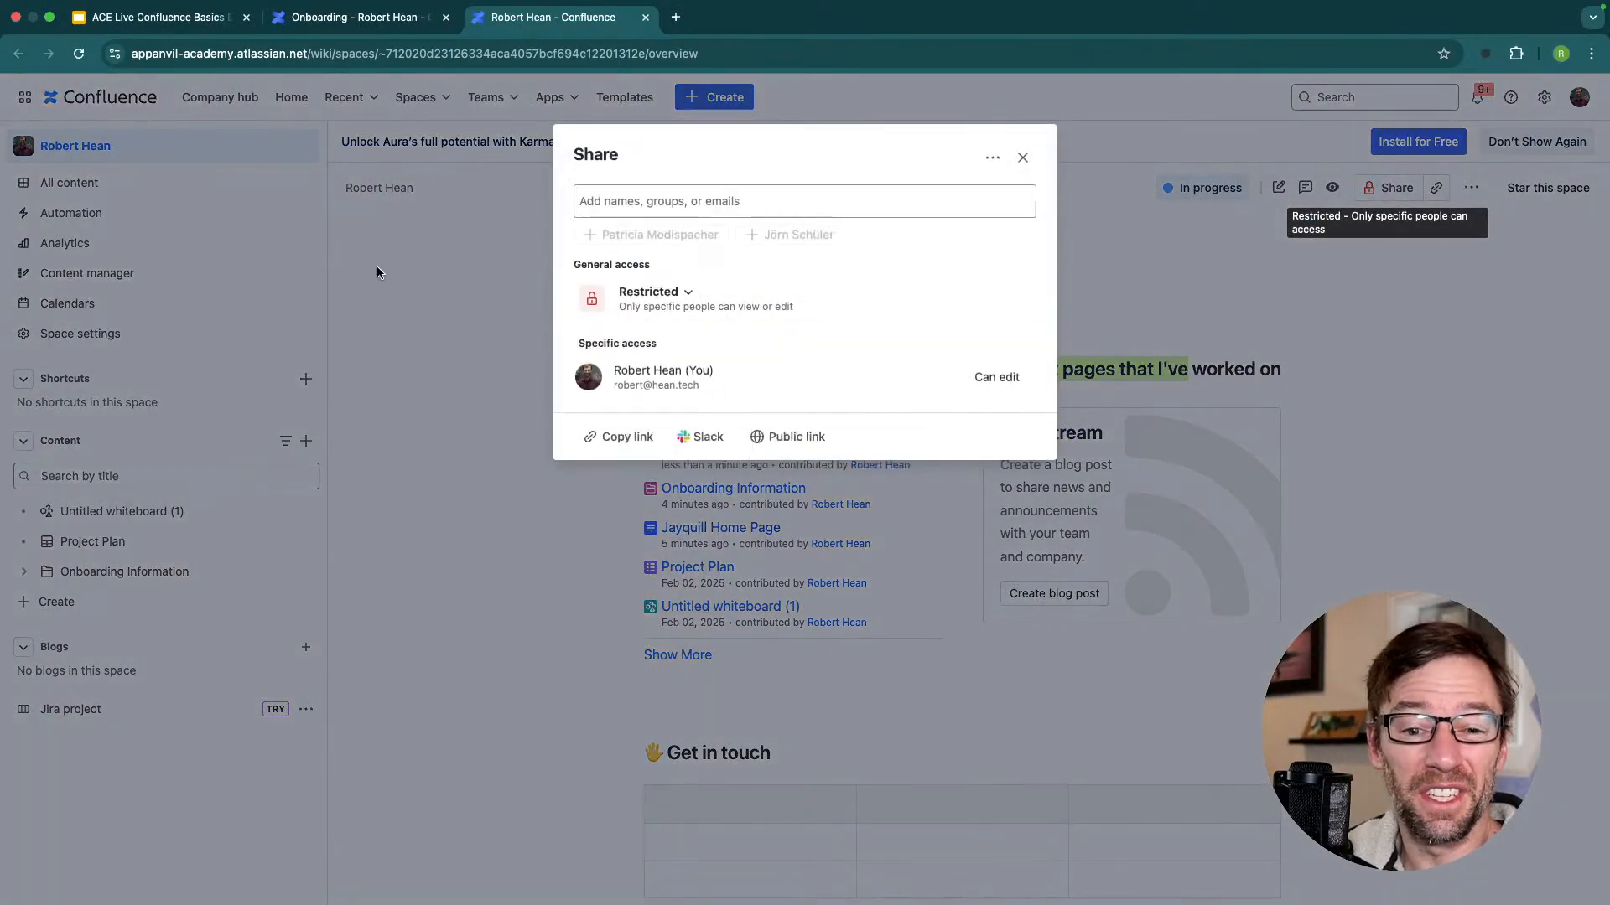
click(682, 293)
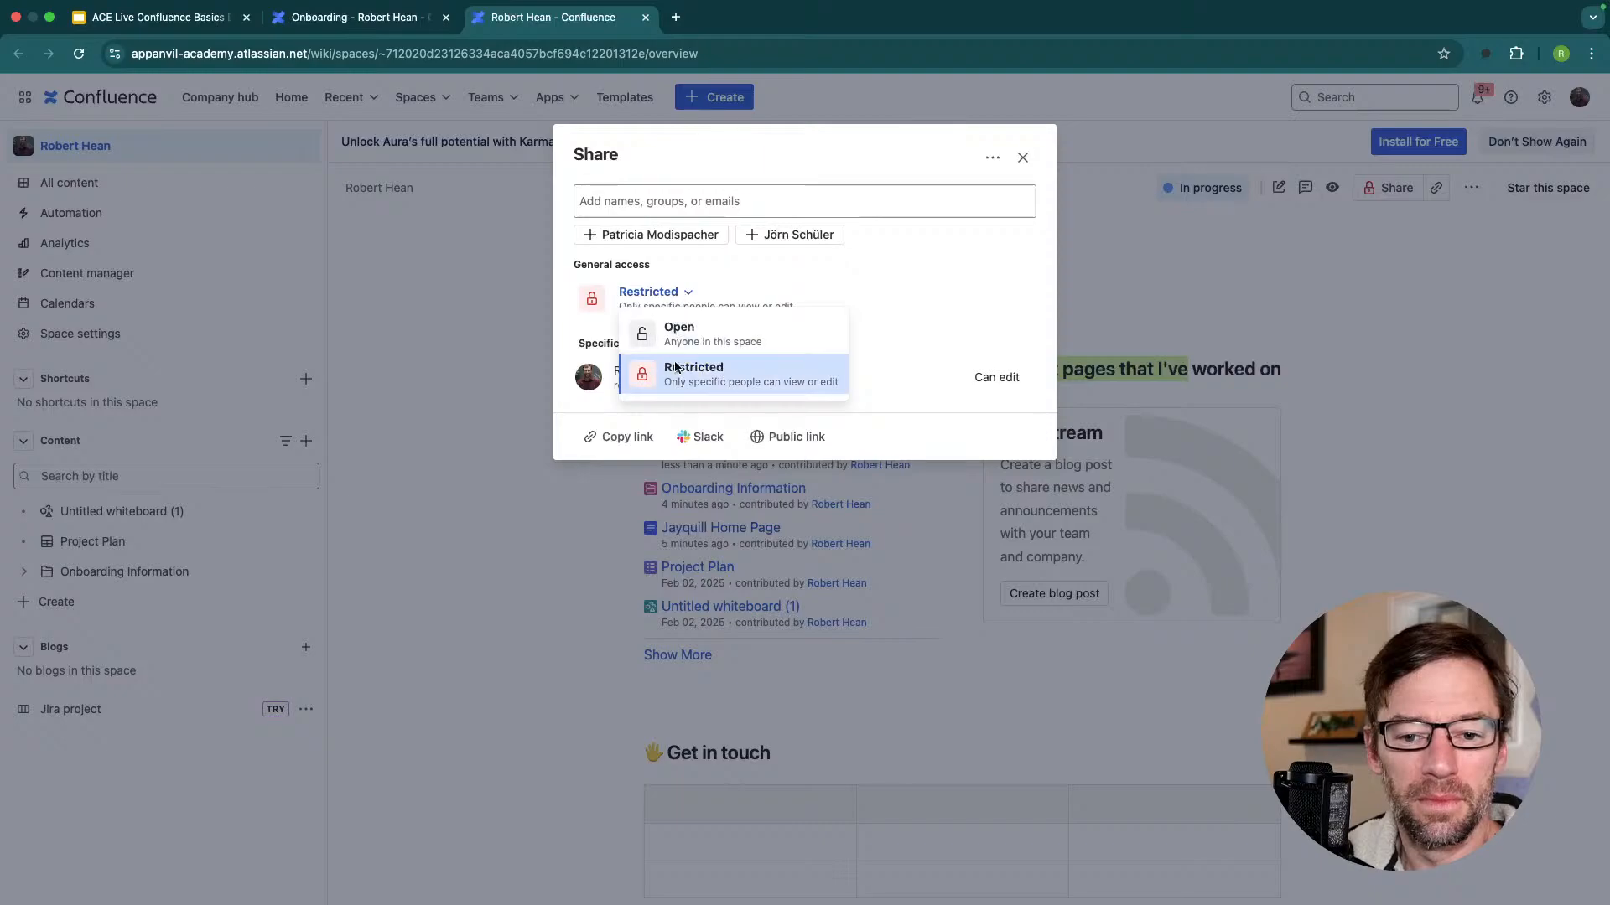
click(677, 331)
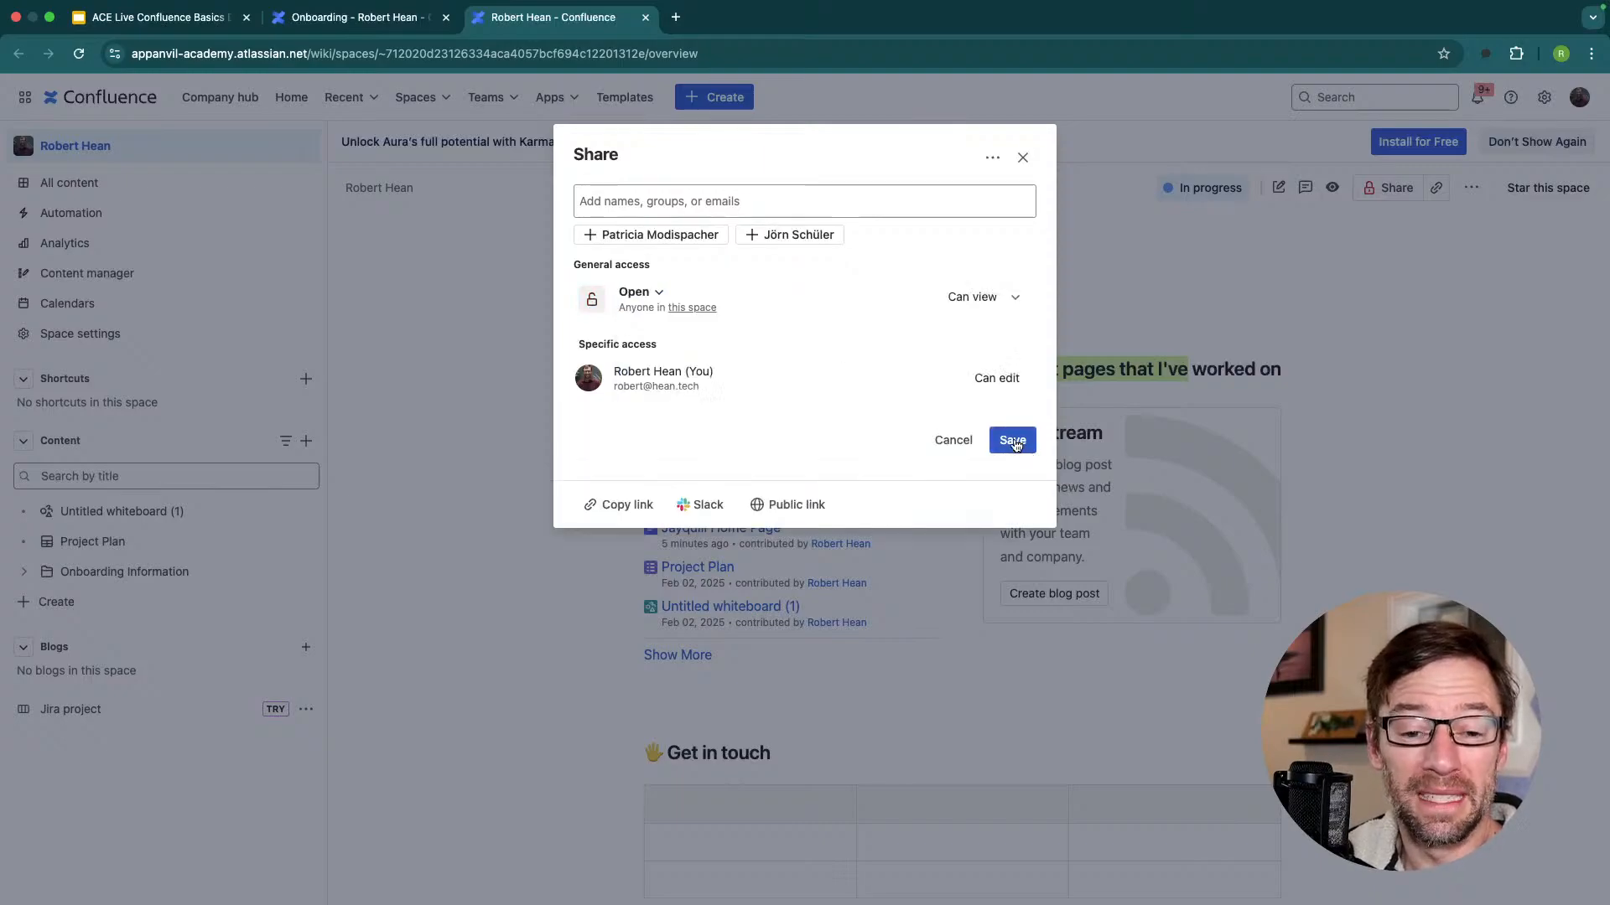
click(1010, 297)
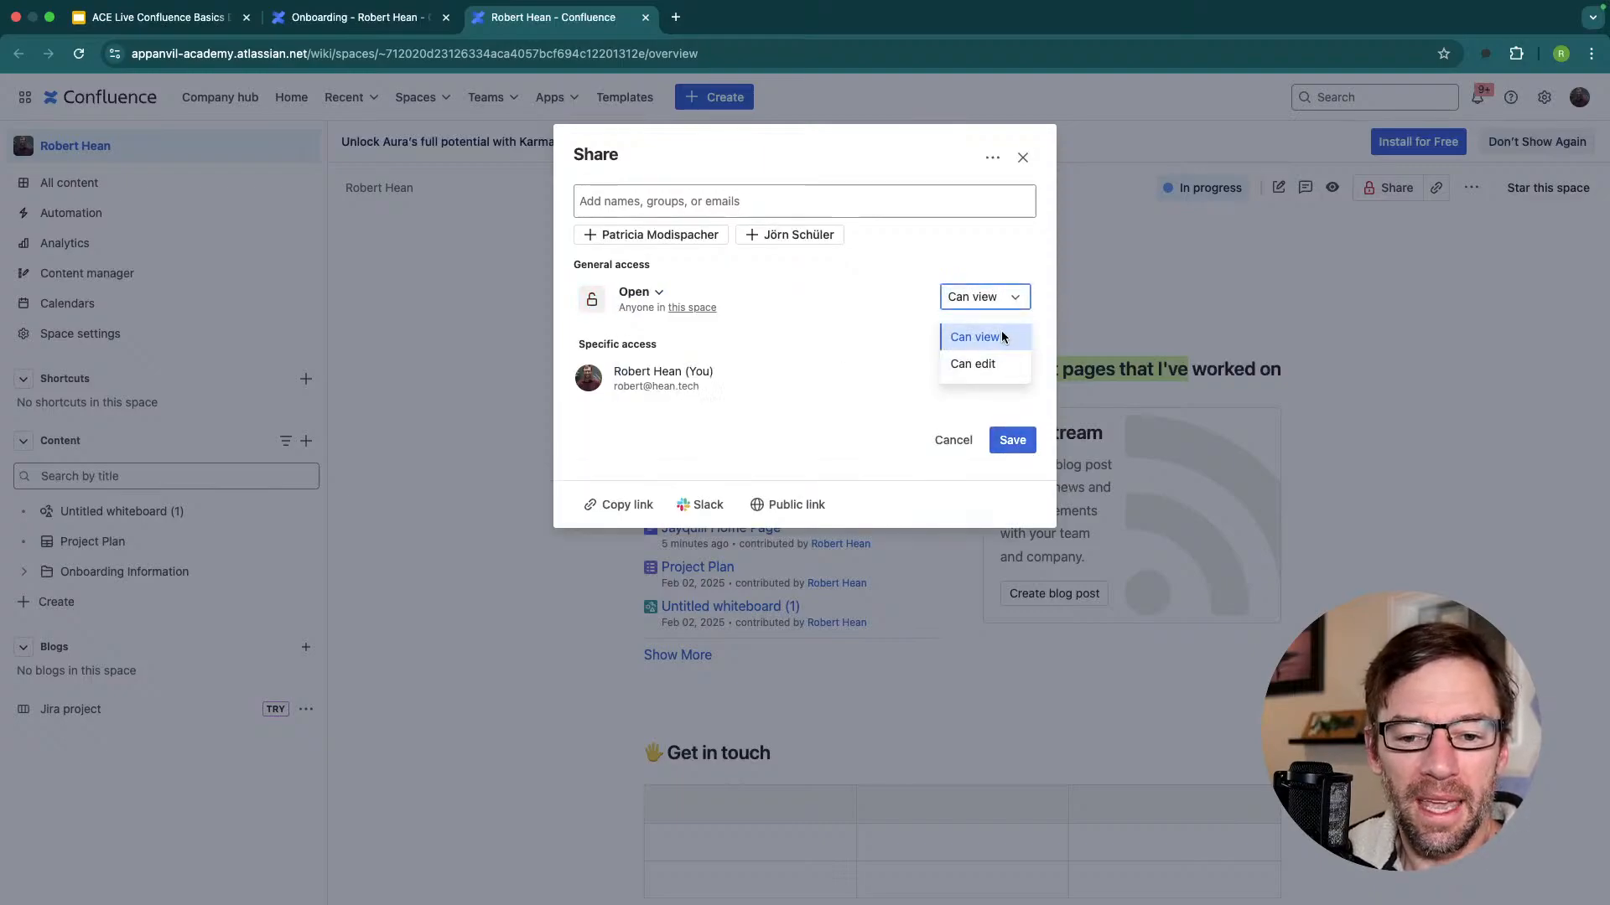
click(998, 339)
click(992, 304)
click(992, 366)
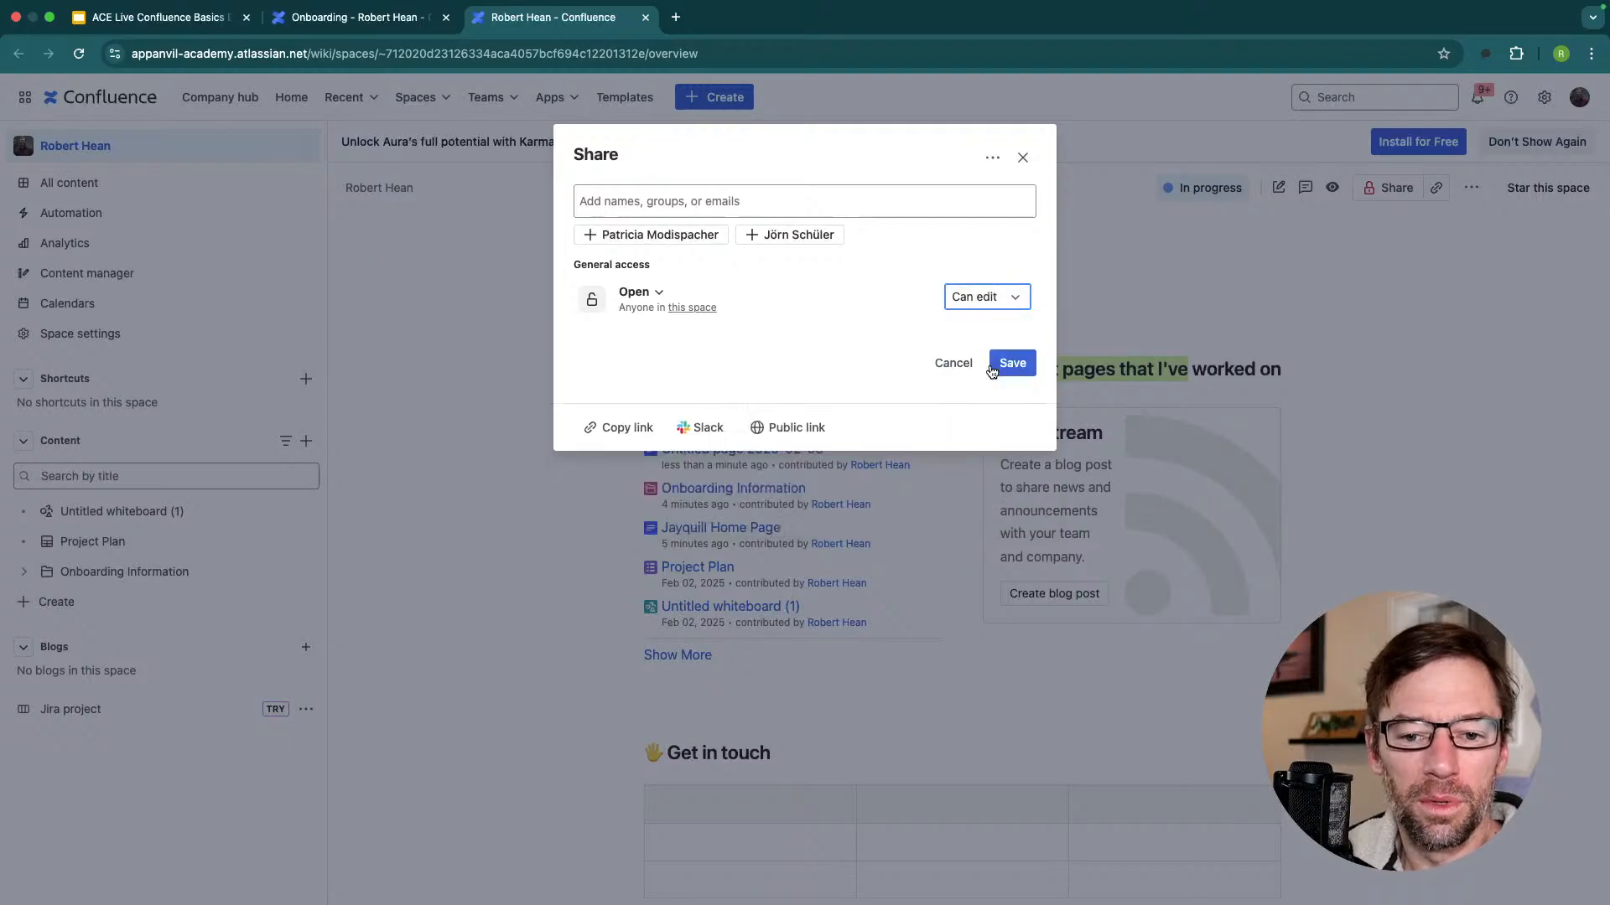
click(989, 295)
click(988, 327)
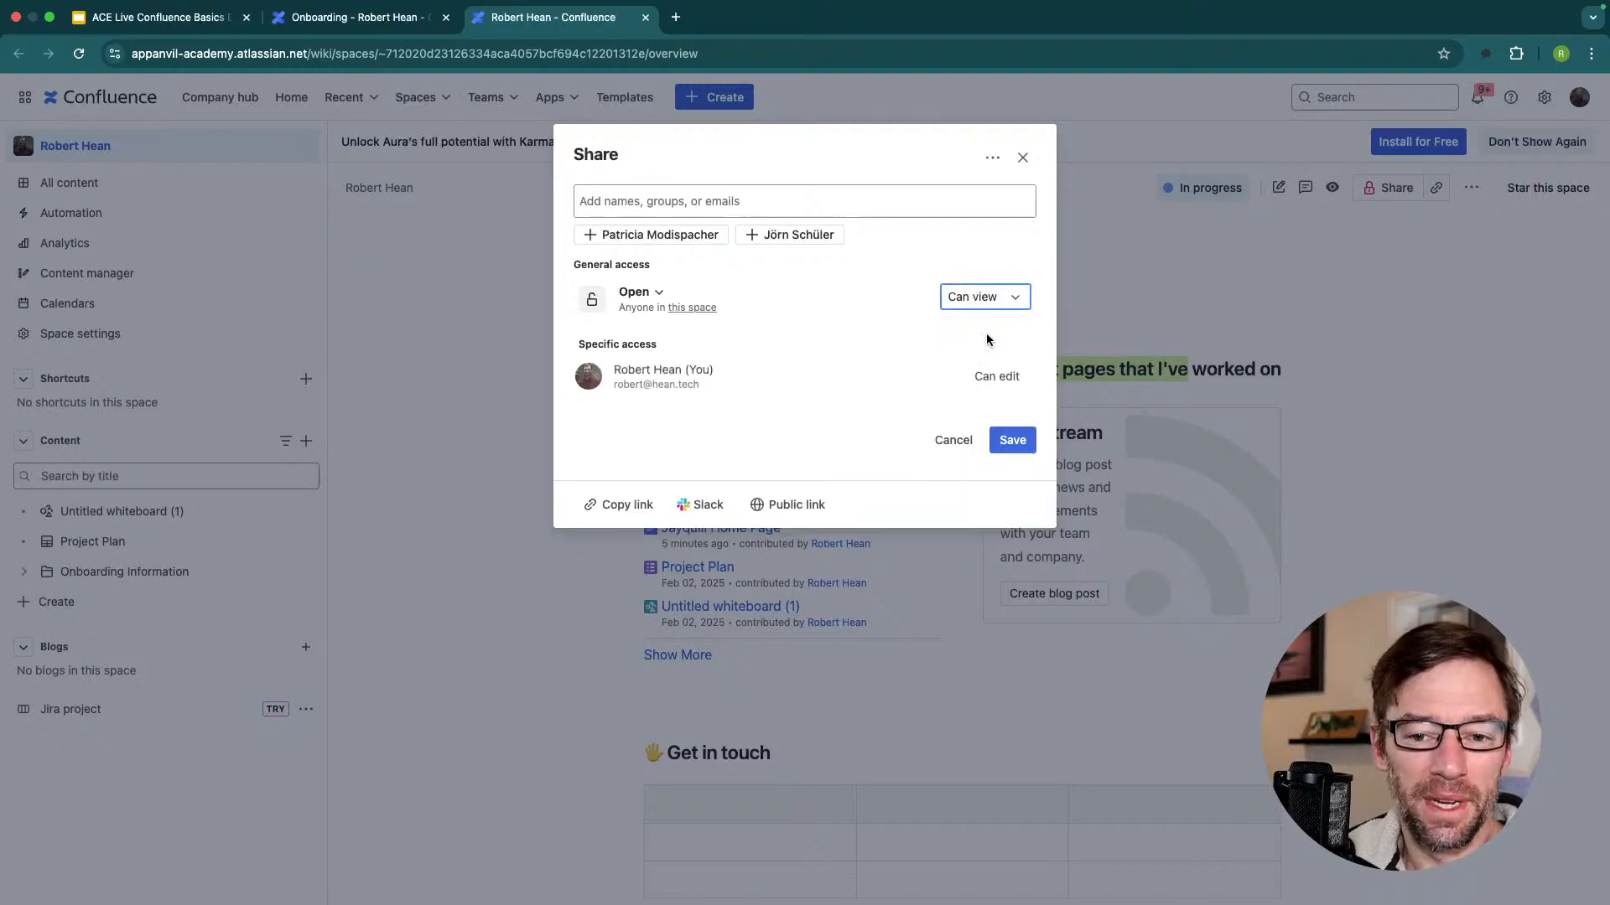
click(1008, 442)
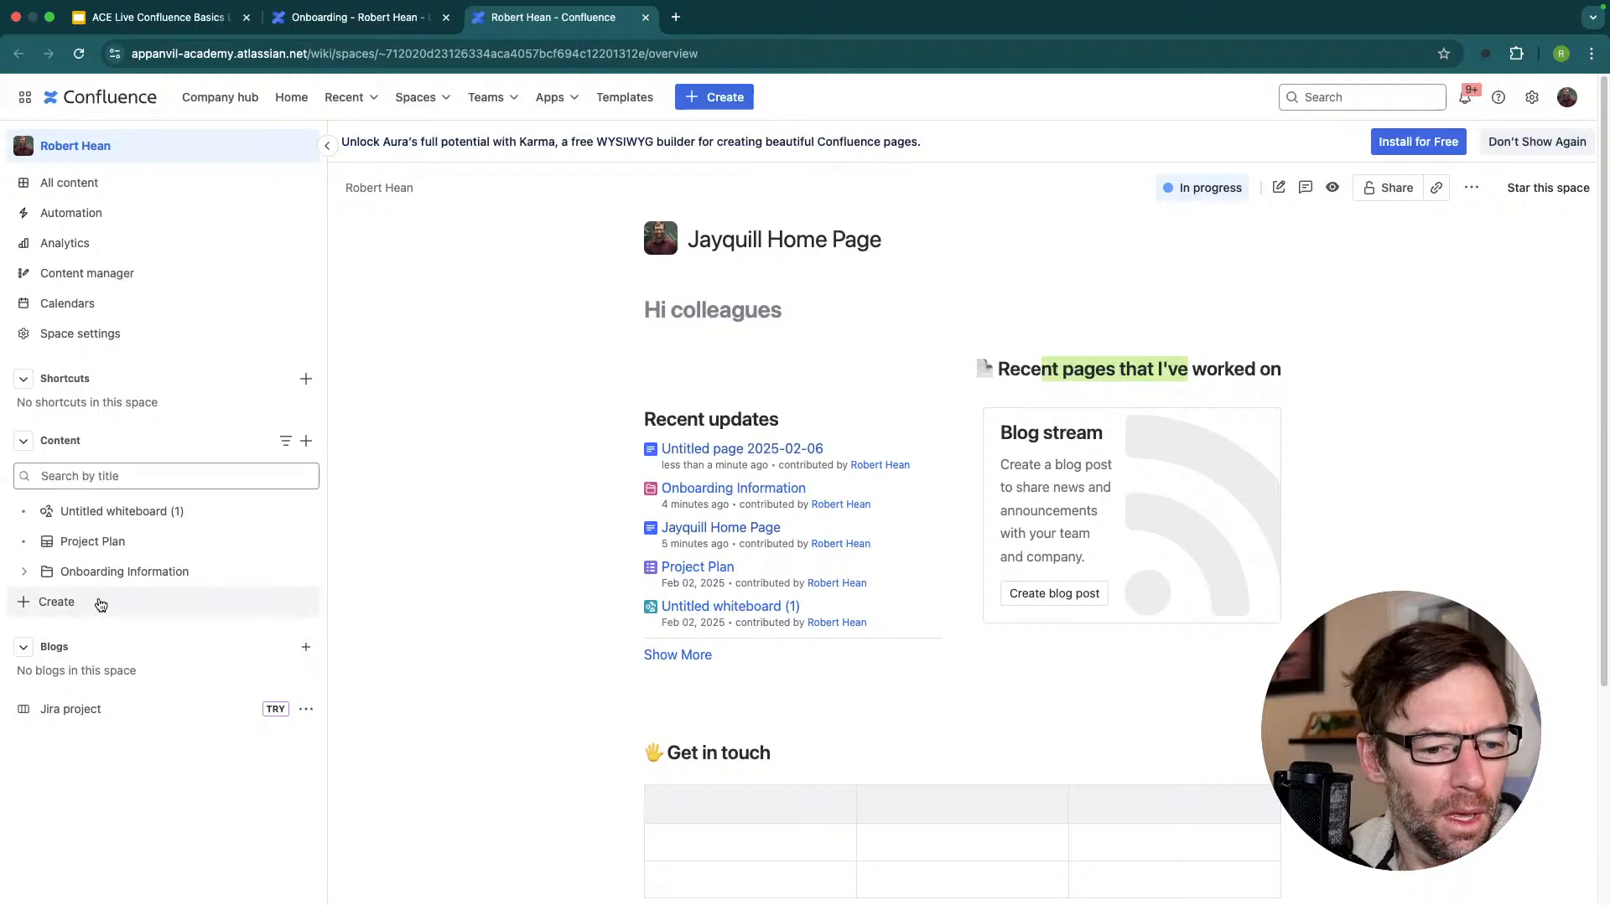
Open Untitled whiteboard (1) from the space content and look over its diagram.
click(156, 508)
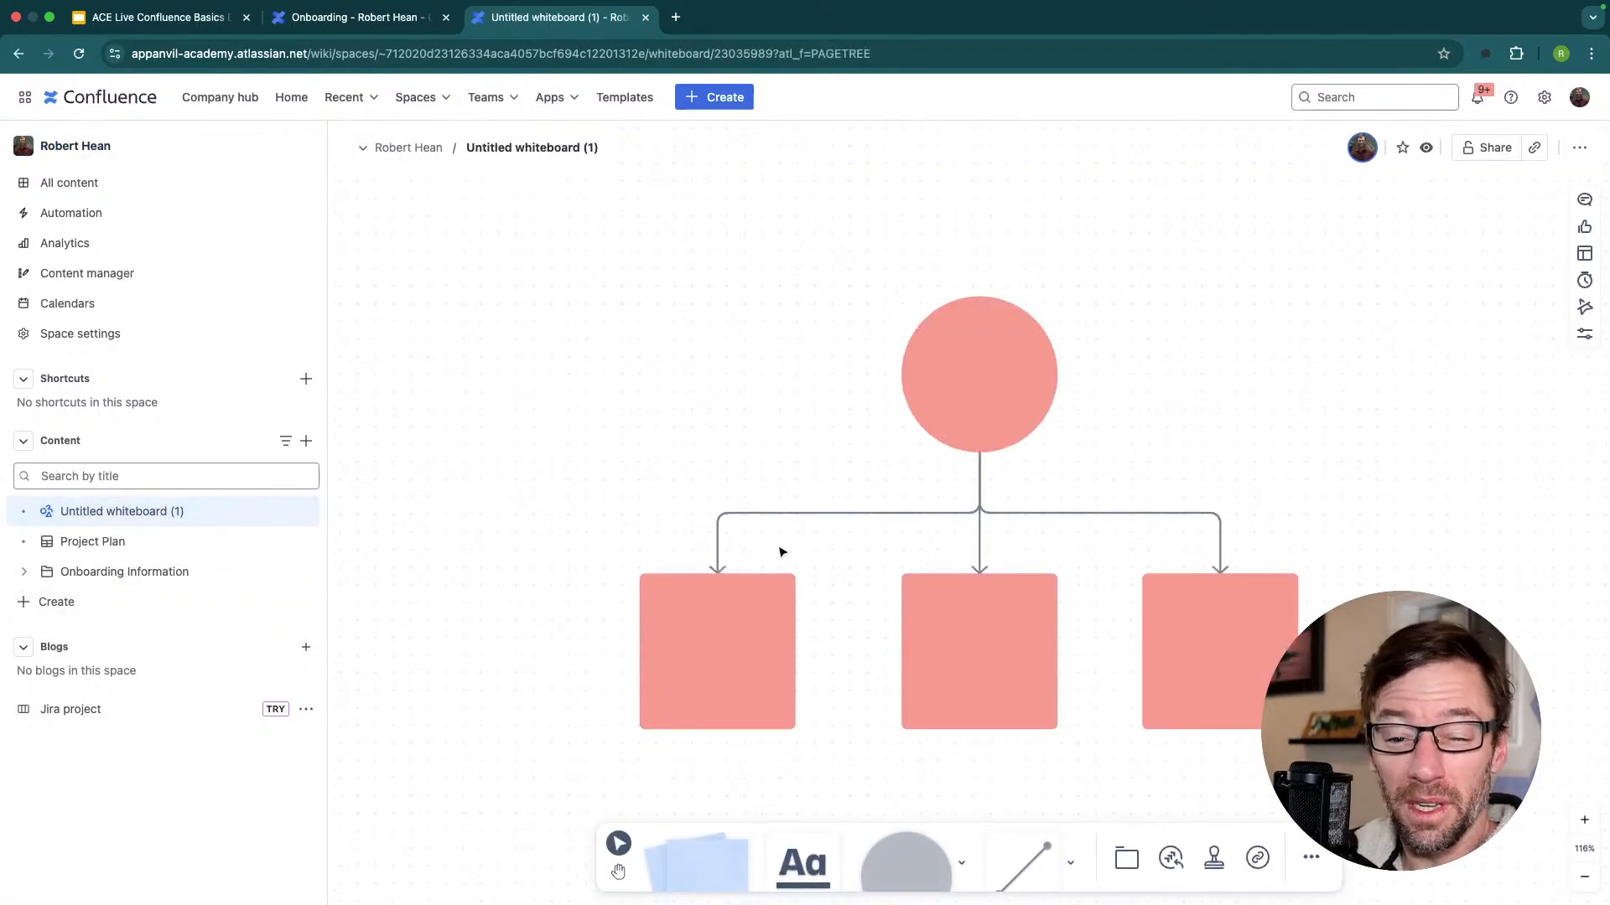
scroll(727, 404, right, 3)
scroll(727, 404, down, 1)
drag(742, 406, 830, 410)
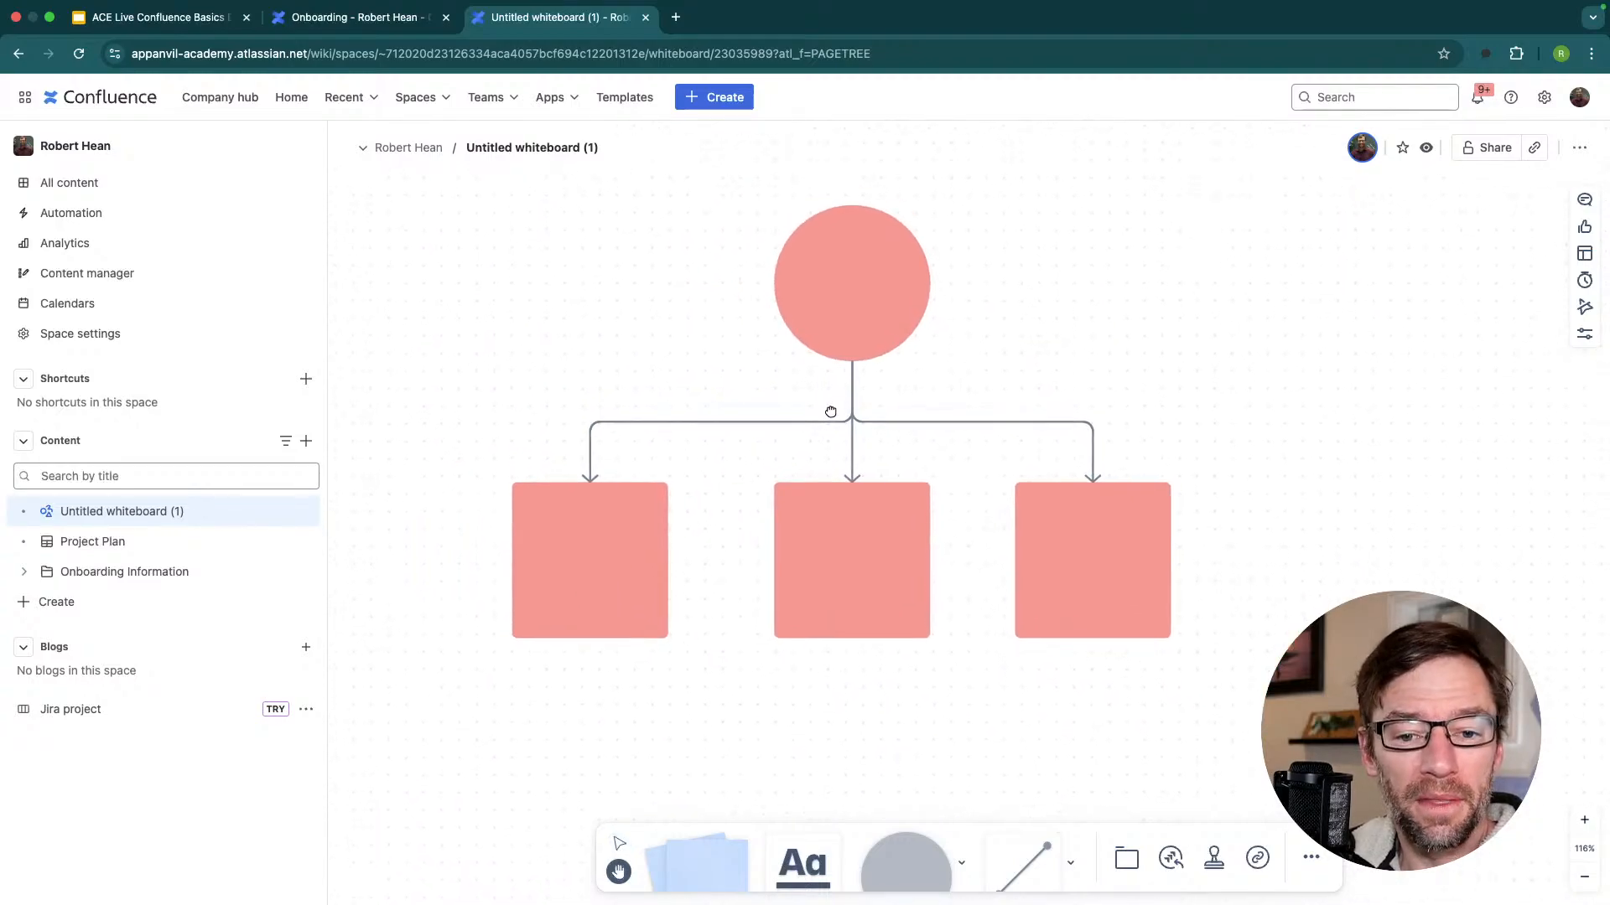
scroll(826, 410, up, 1)
scroll(826, 410, up, 1)
Copy the whiteboard's web address and open the same whiteboard in a second browser tab.
click(676, 55)
key(super+c)
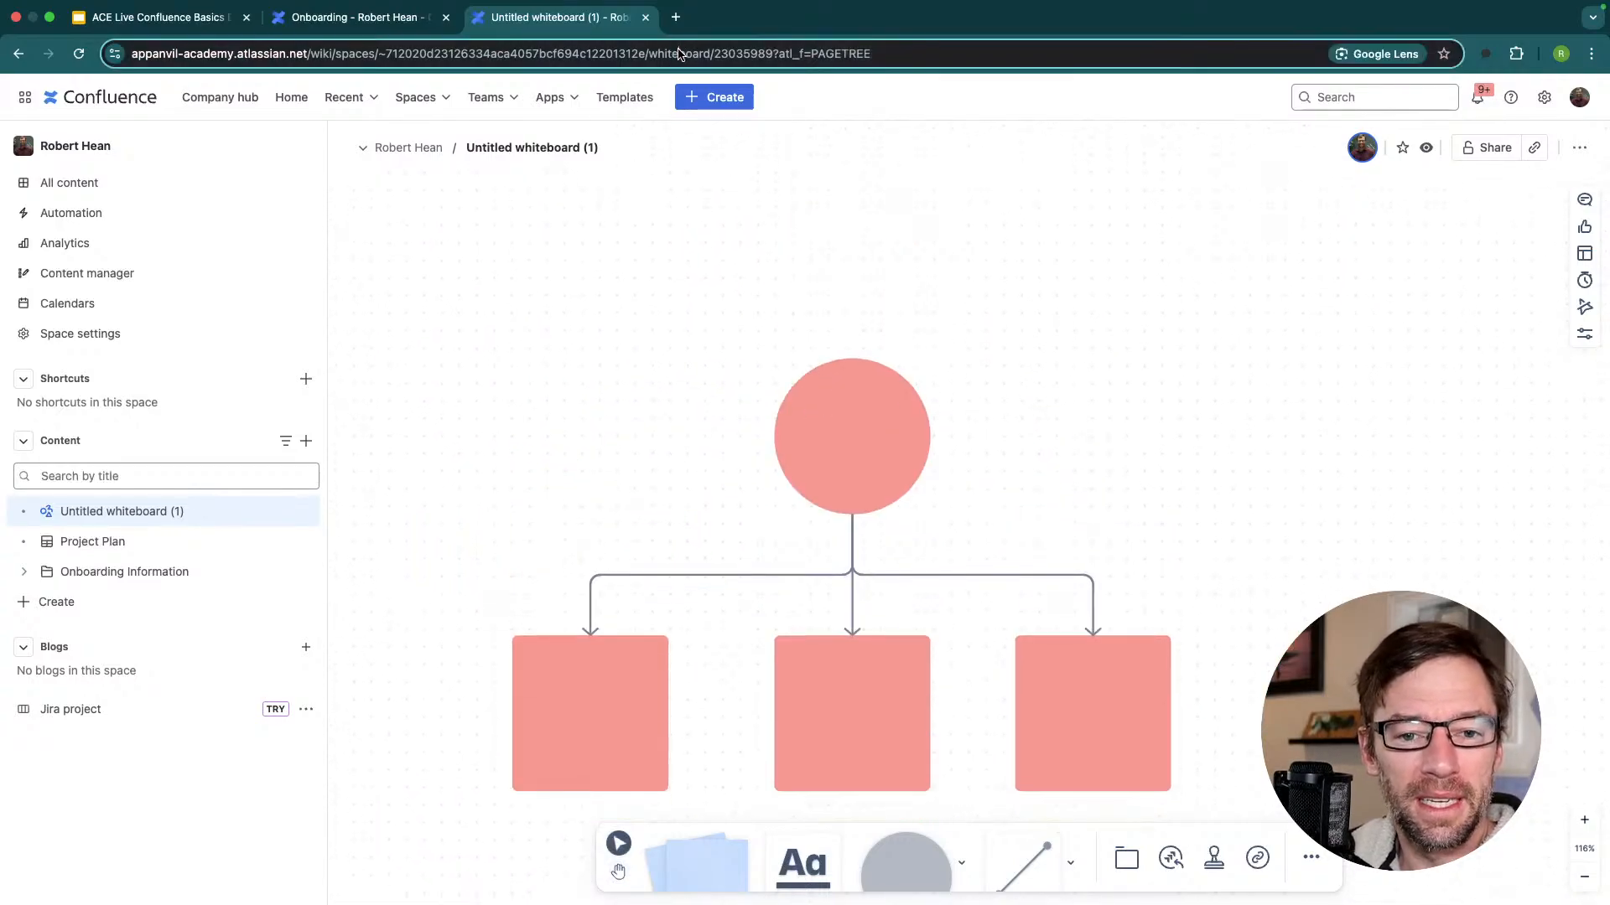
key(super+t)
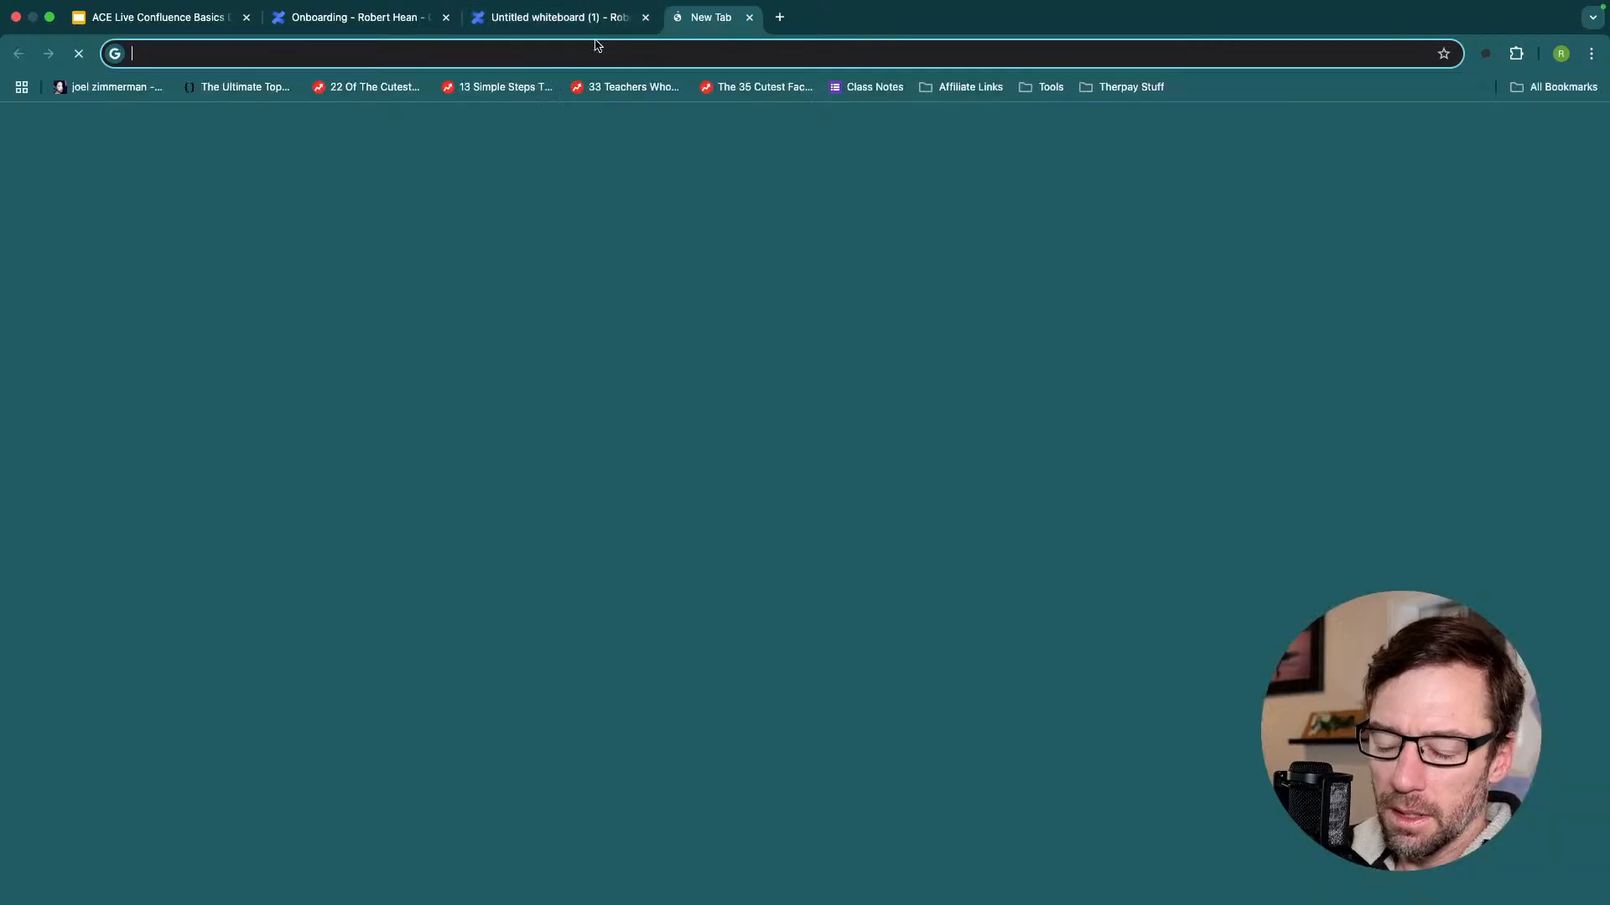
key(super+v)
key(Return)
click(946, 57)
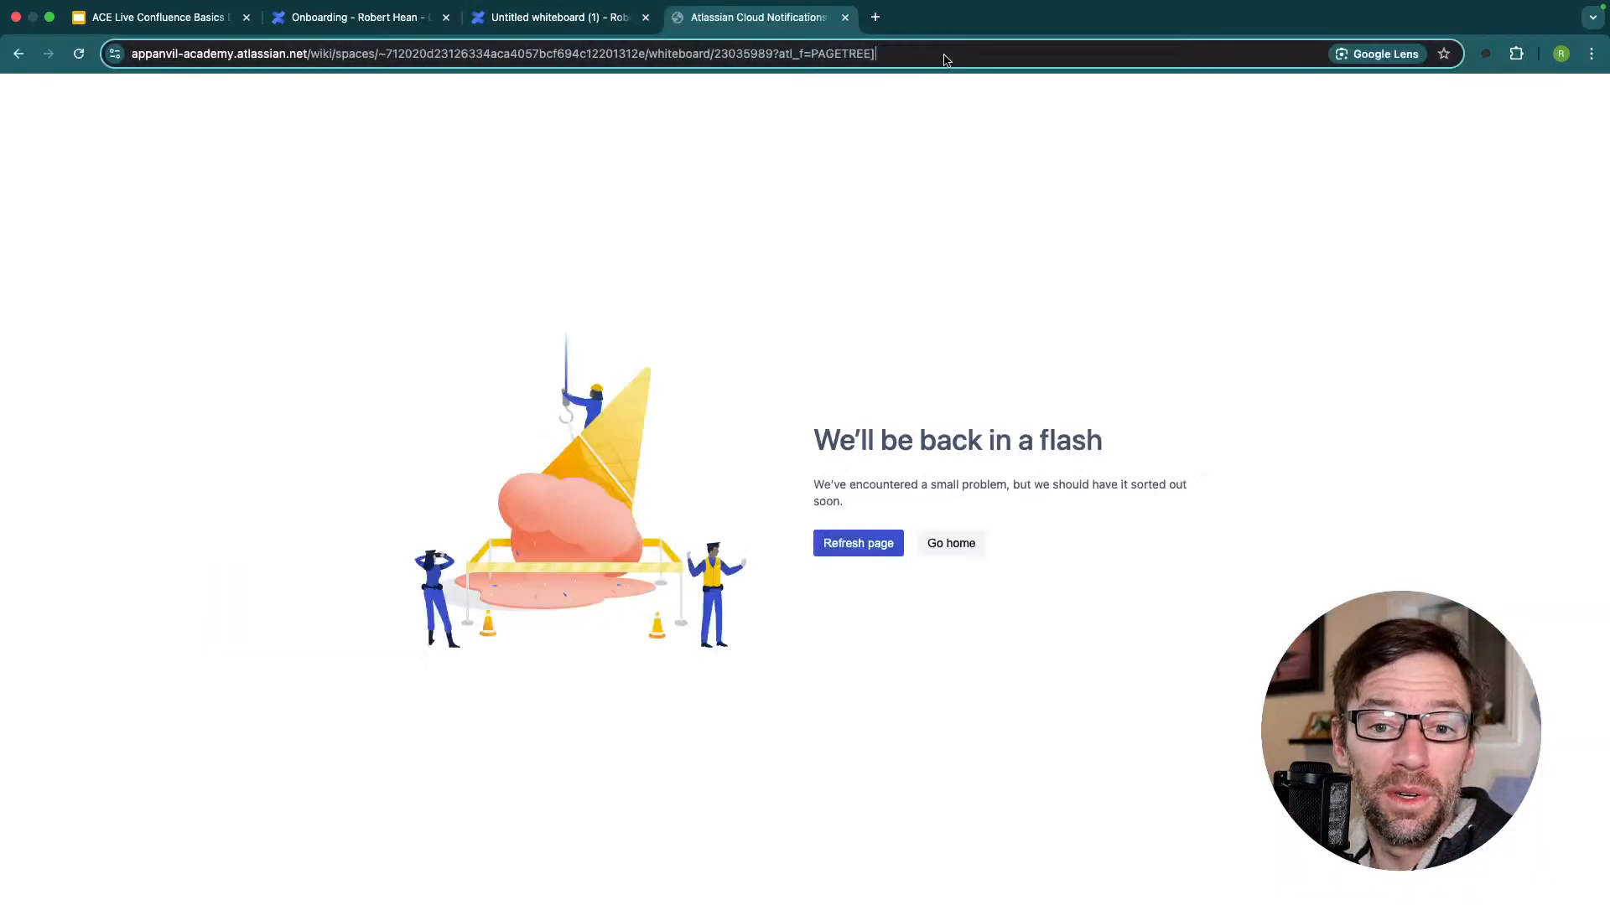
key(BackSpace)
text(https://appanvil-academy.atlassian.net/wiki/spaces/~712020d23126334aca4057bcf694c12201312e/whiteboard/23035989?atl_f=PAGETREE)
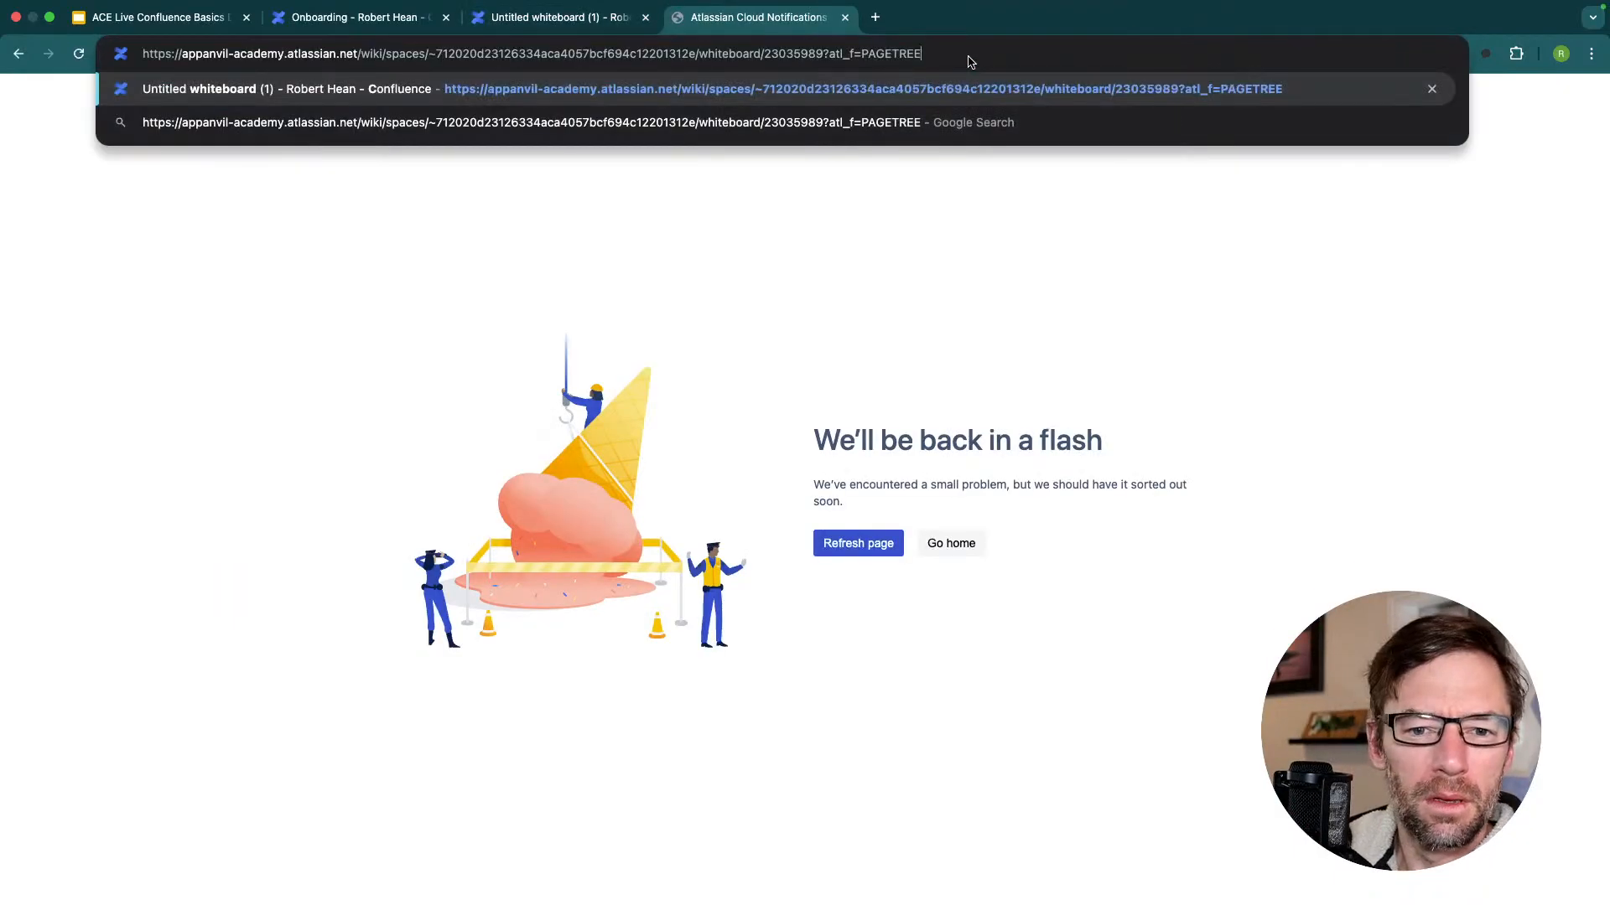
key(Return)
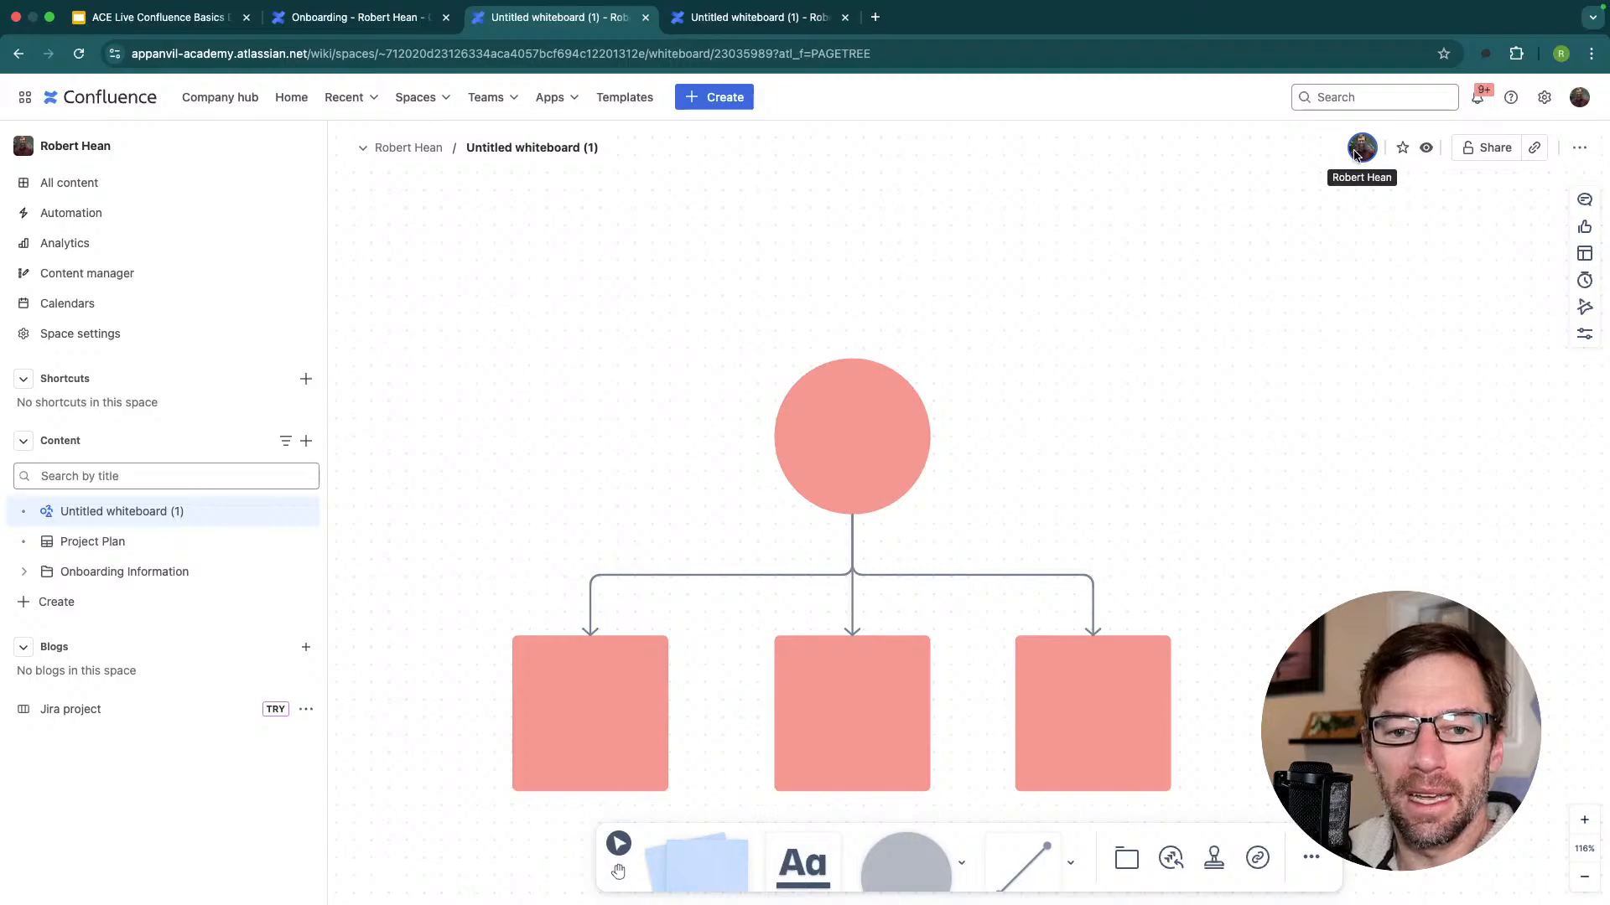
Compare the whiteboard in both browser tabs to examine collaborator avatars and live cursors.
click(754, 17)
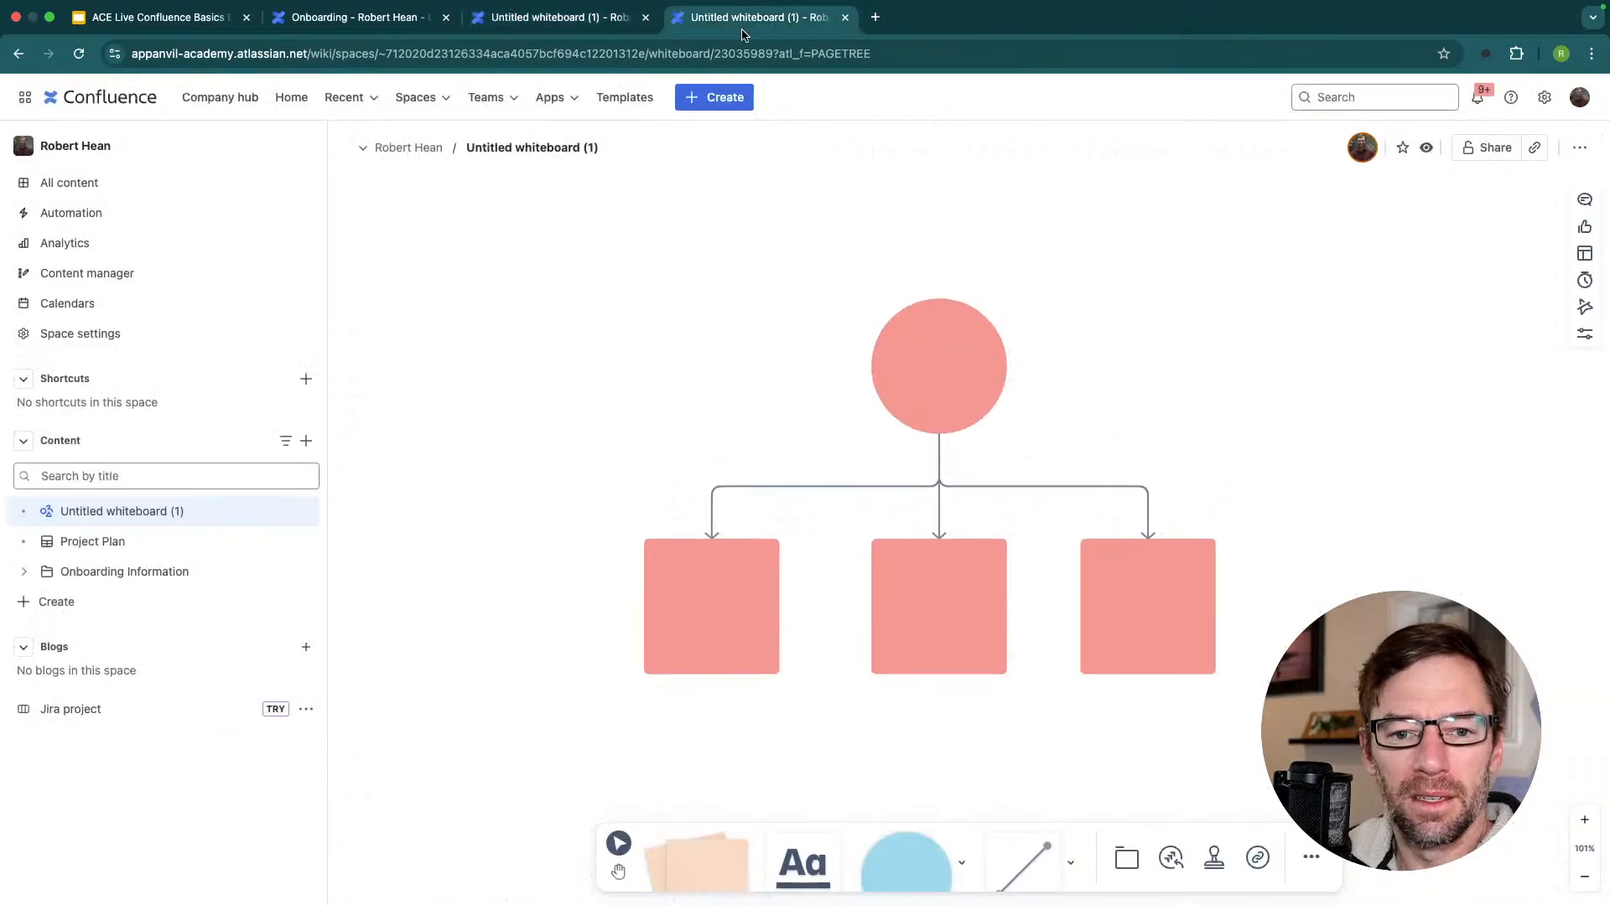
click(590, 21)
click(730, 19)
click(599, 23)
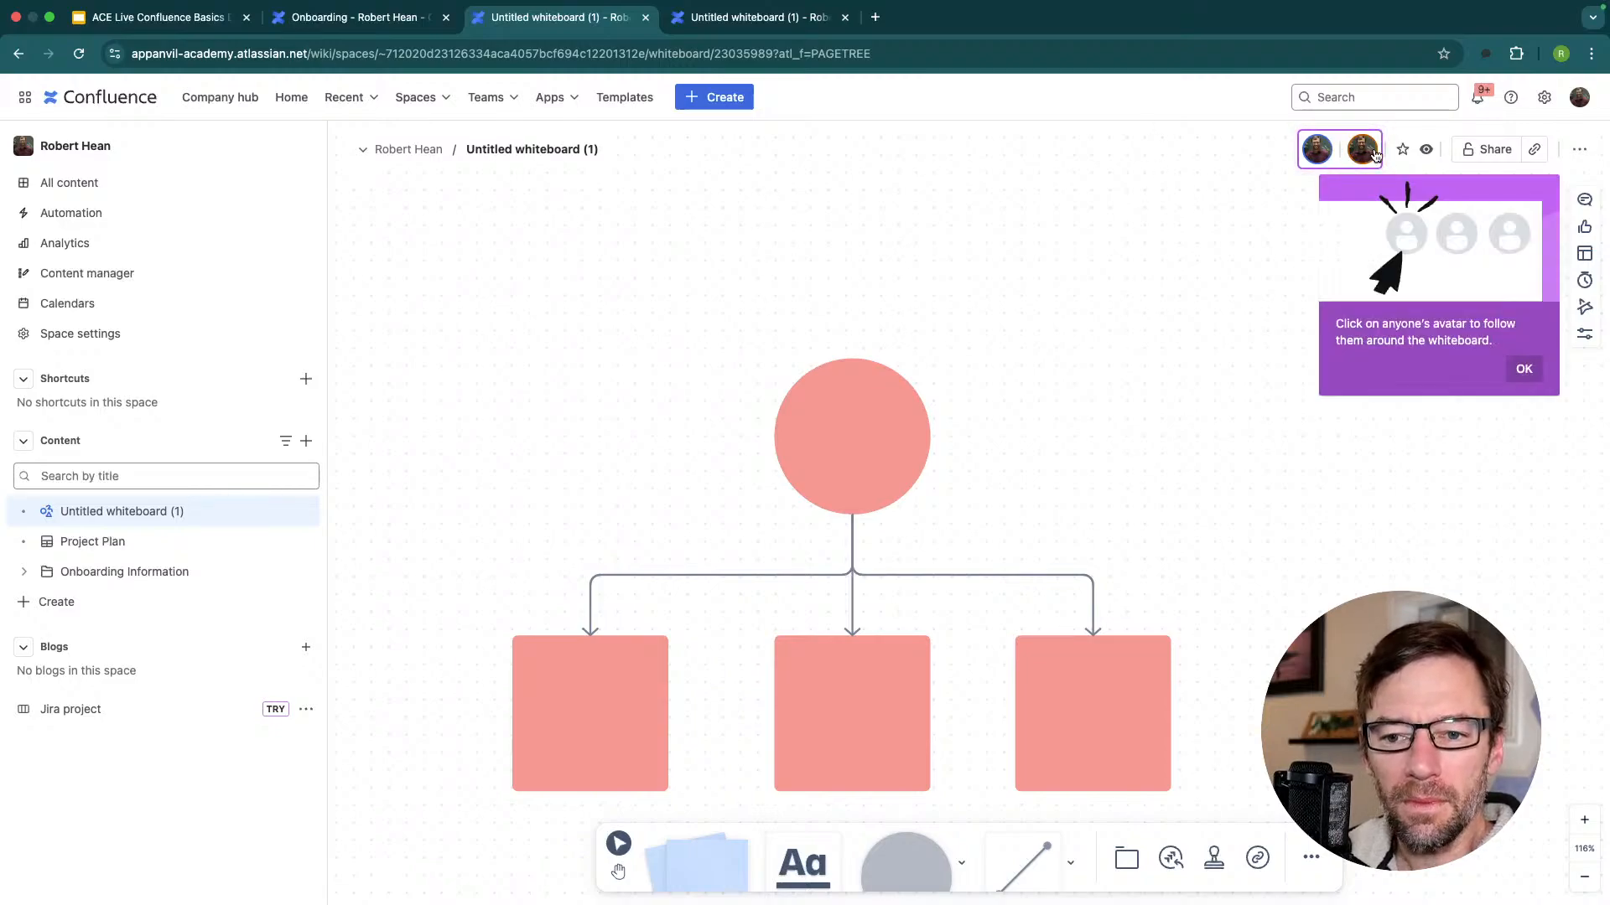
scroll(960, 394, down, 3)
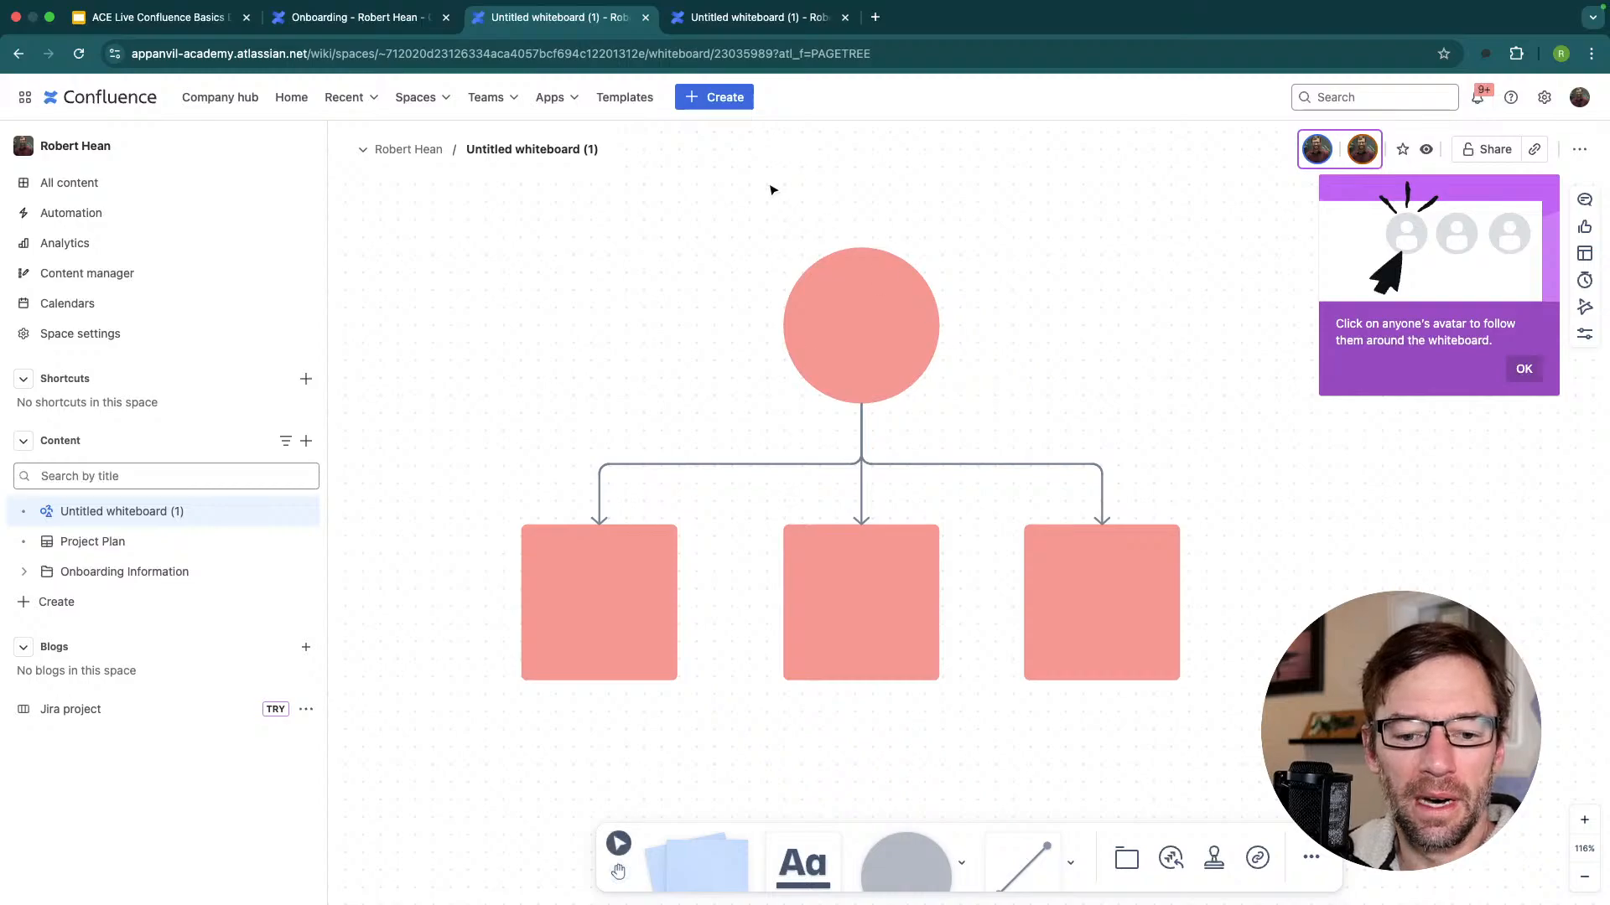
key(ctrl+Tab)
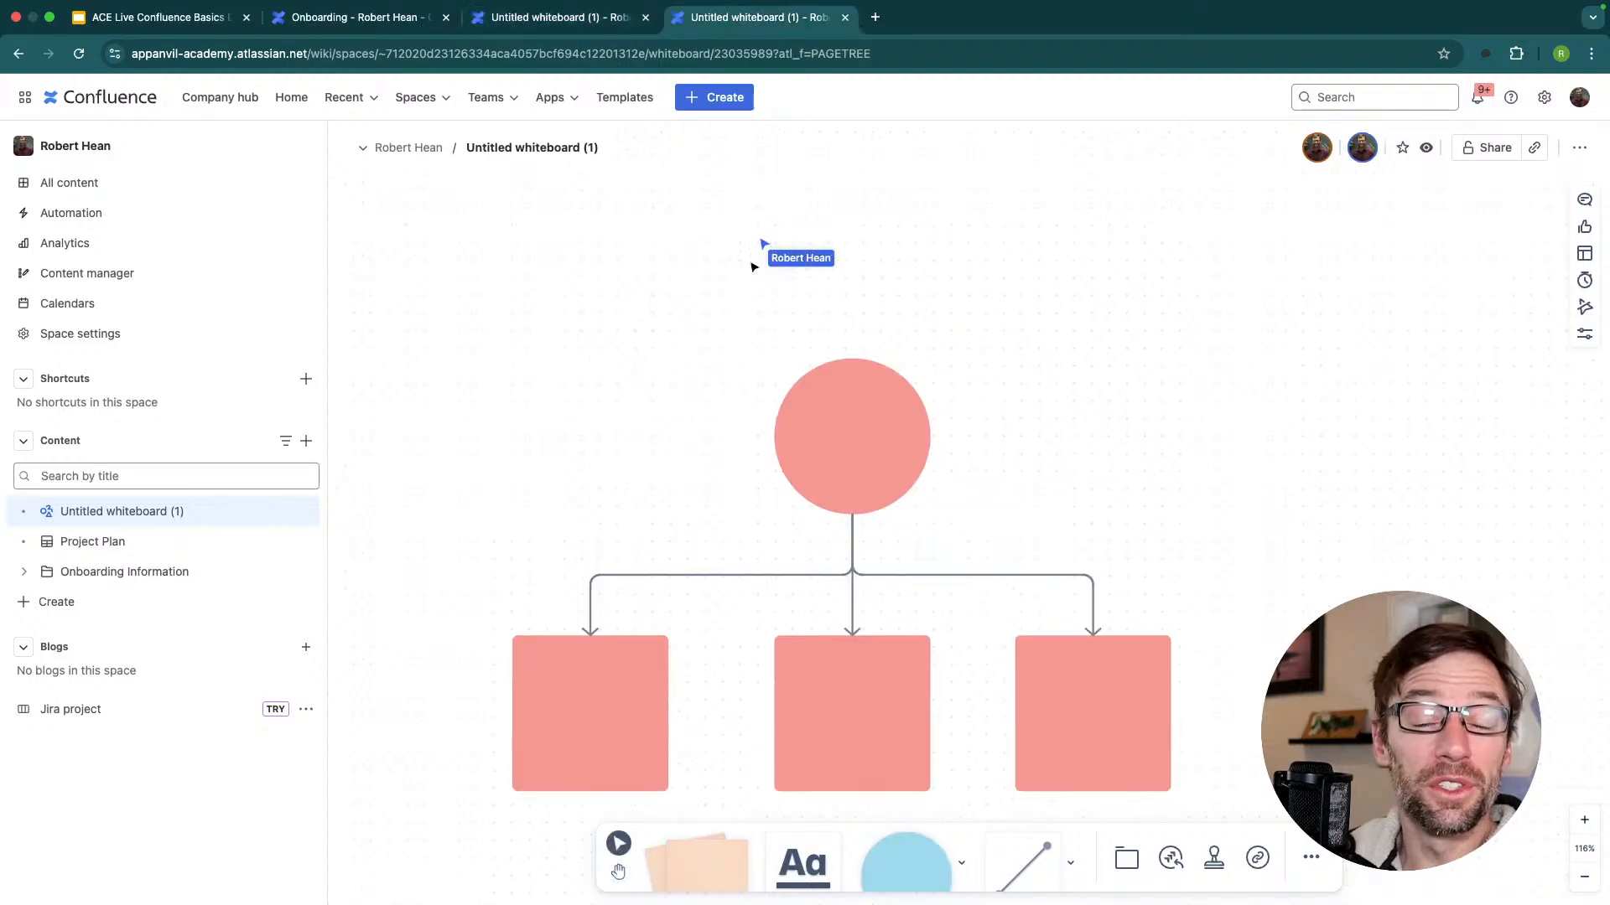
Select the diagram's circle and squares in turn to examine the formatting options for shapes.
drag(733, 331, 725, 311)
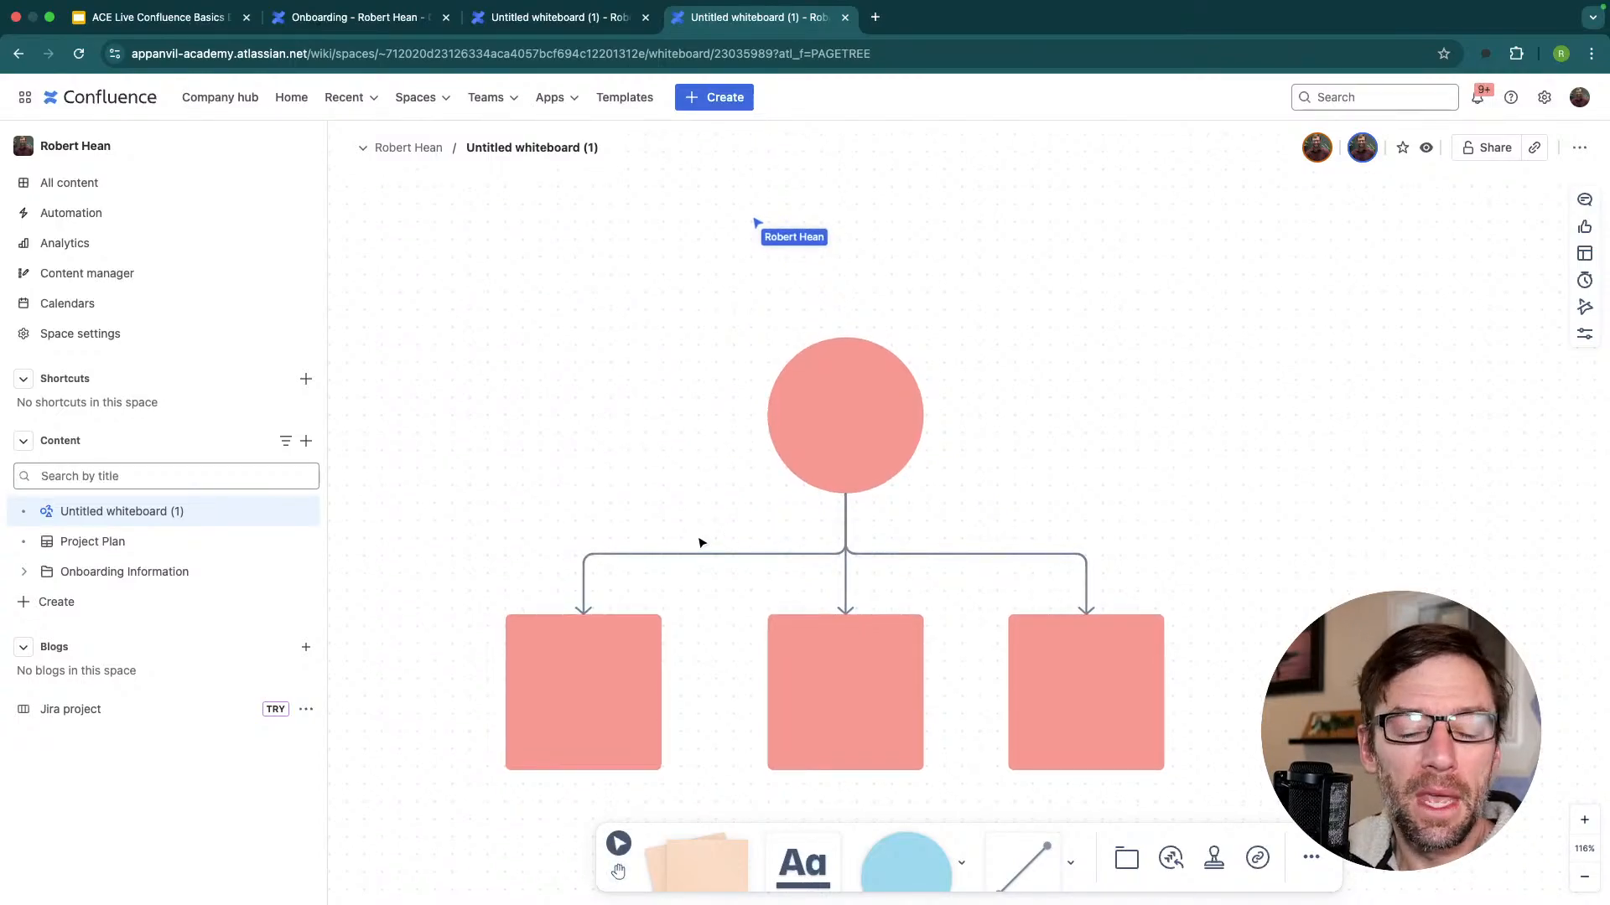
drag(702, 544, 695, 501)
click(834, 392)
click(1132, 624)
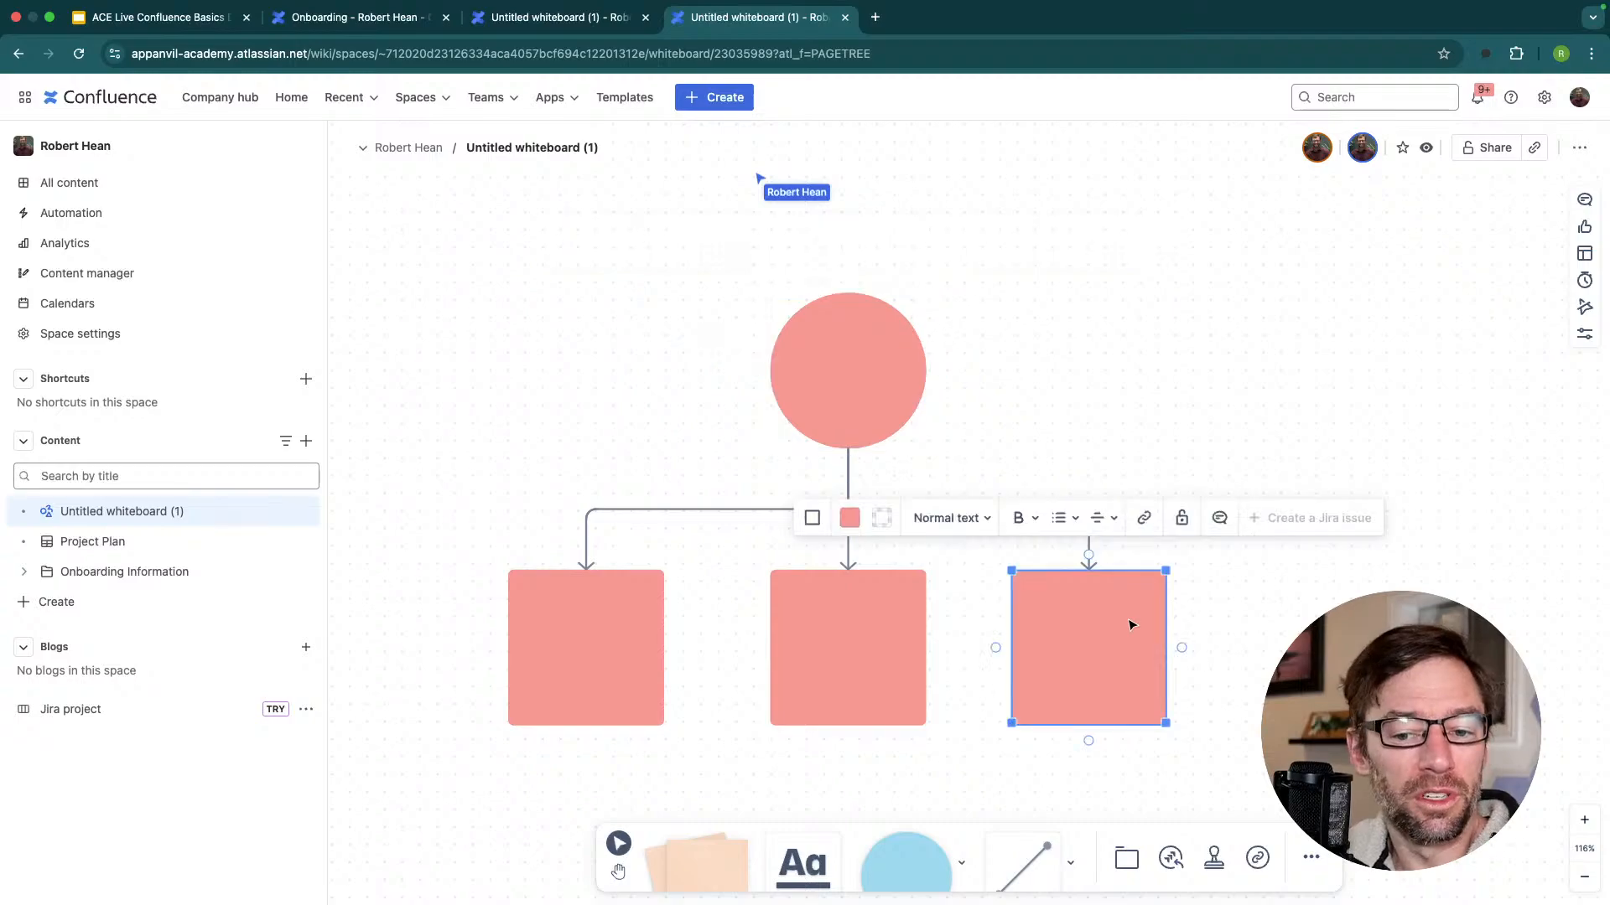
click(855, 425)
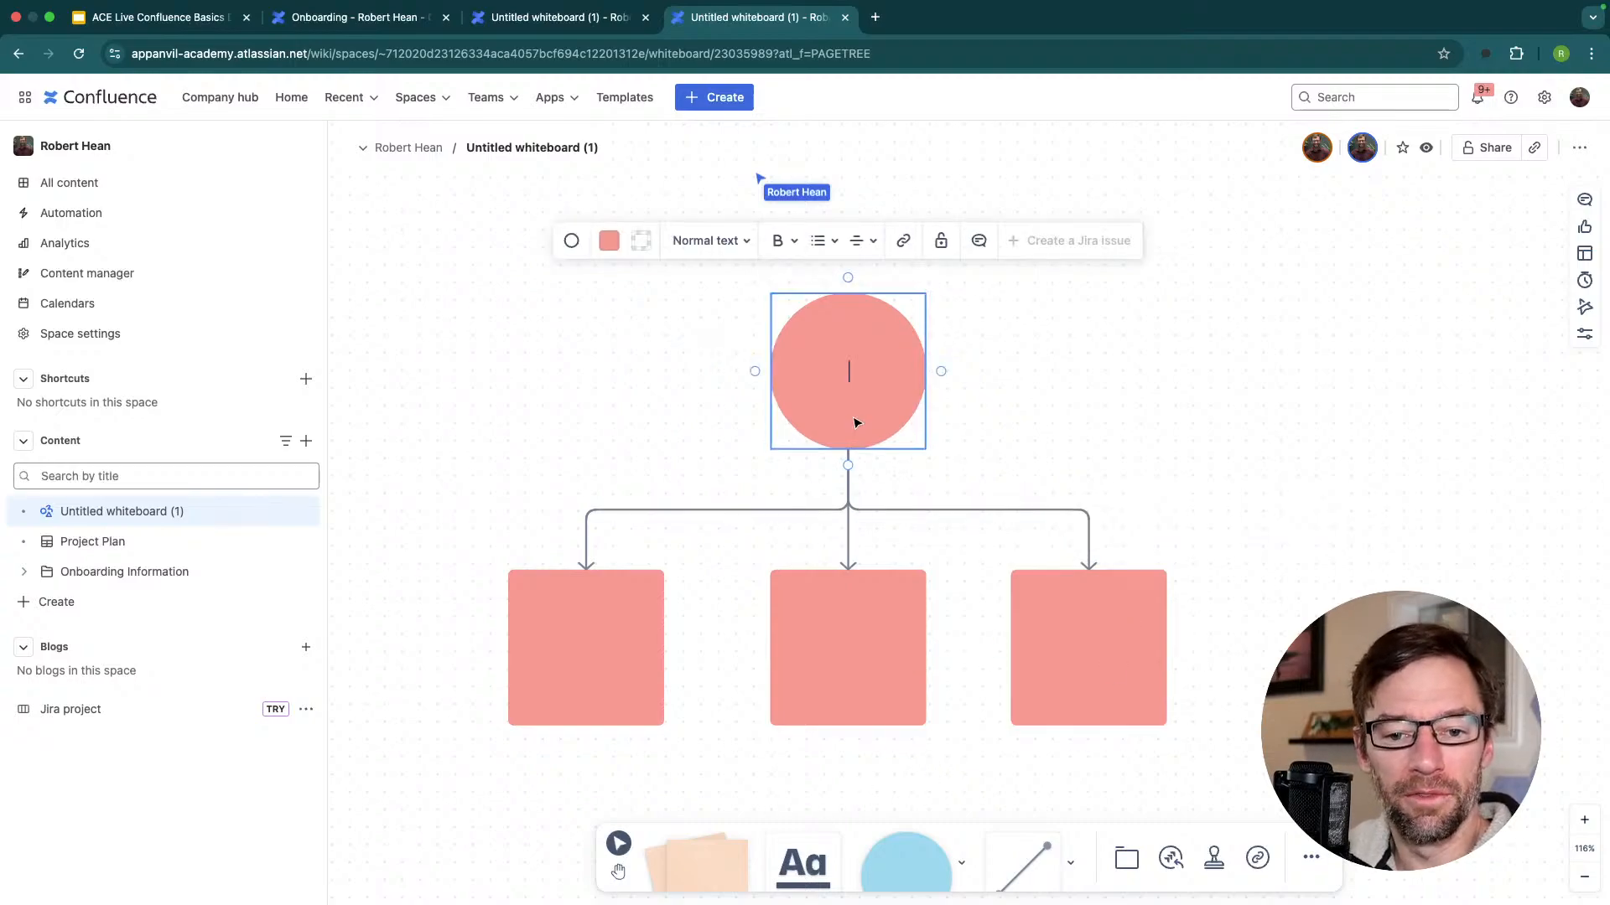
right_click(852, 528)
click(641, 481)
click(611, 600)
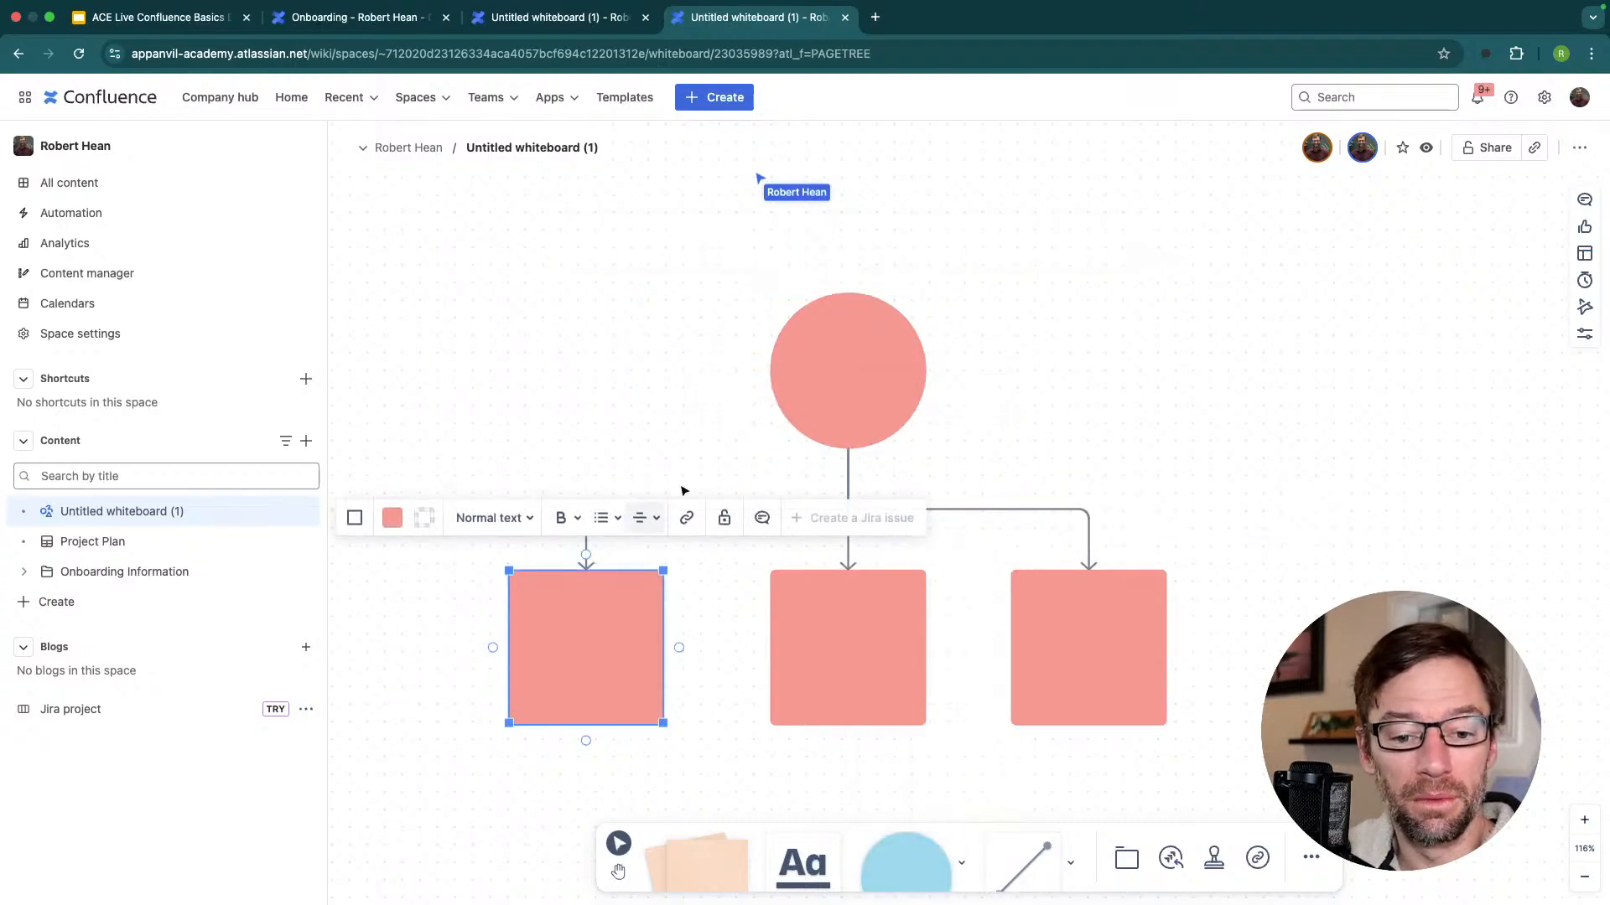
Add a blue circle to the whiteboard below the leftmost red square.
scroll(745, 647, down, 3)
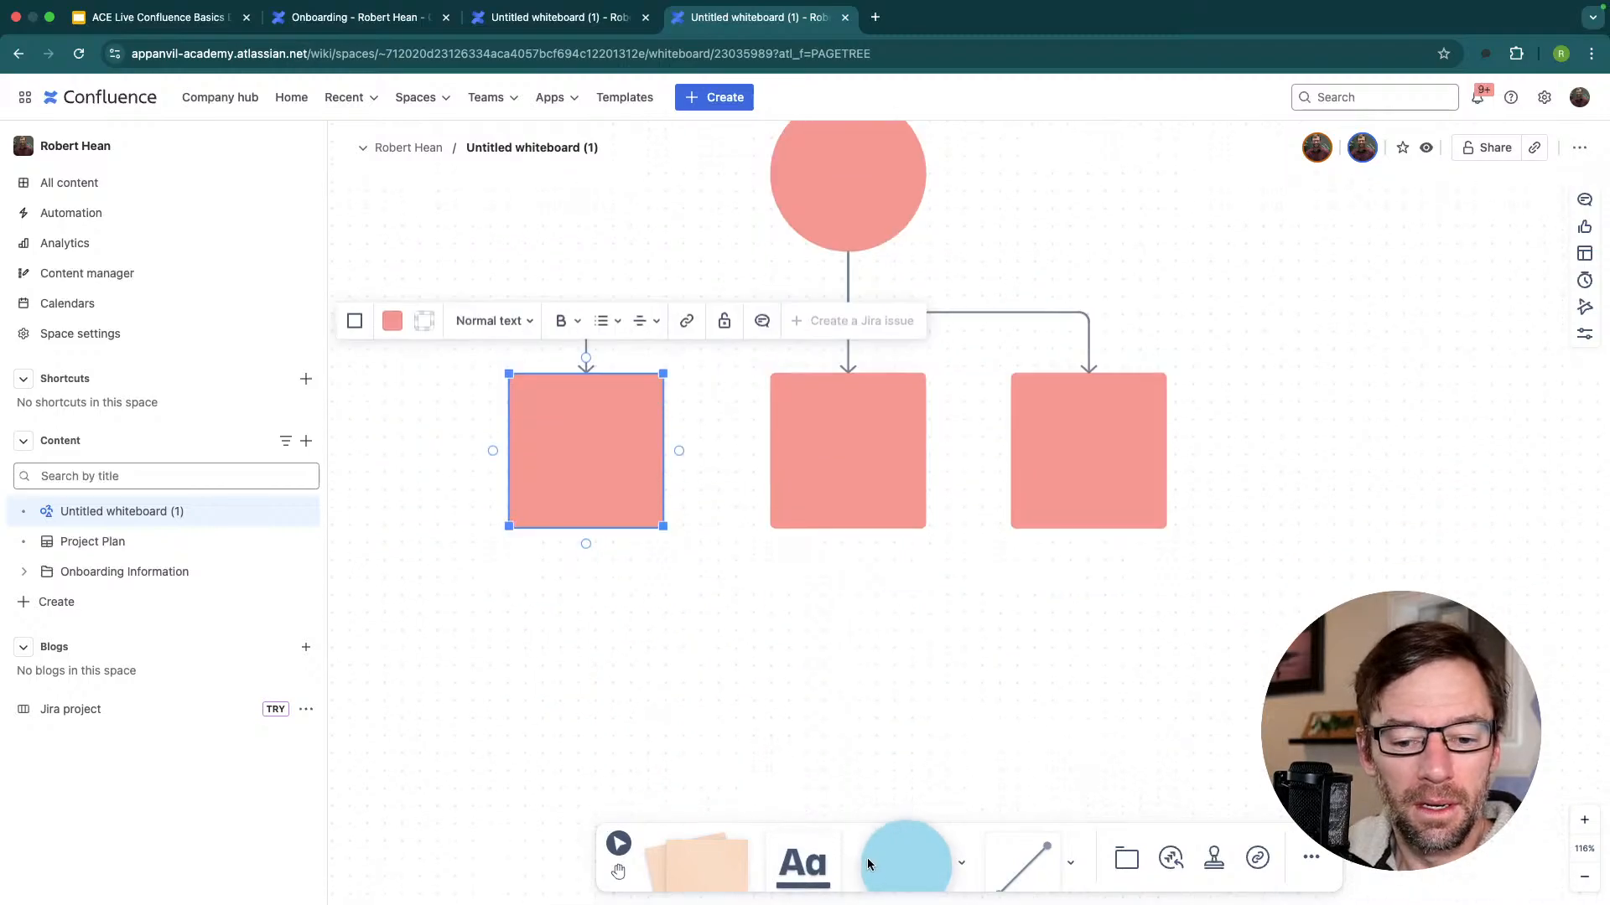
drag(867, 863, 571, 721)
click(729, 898)
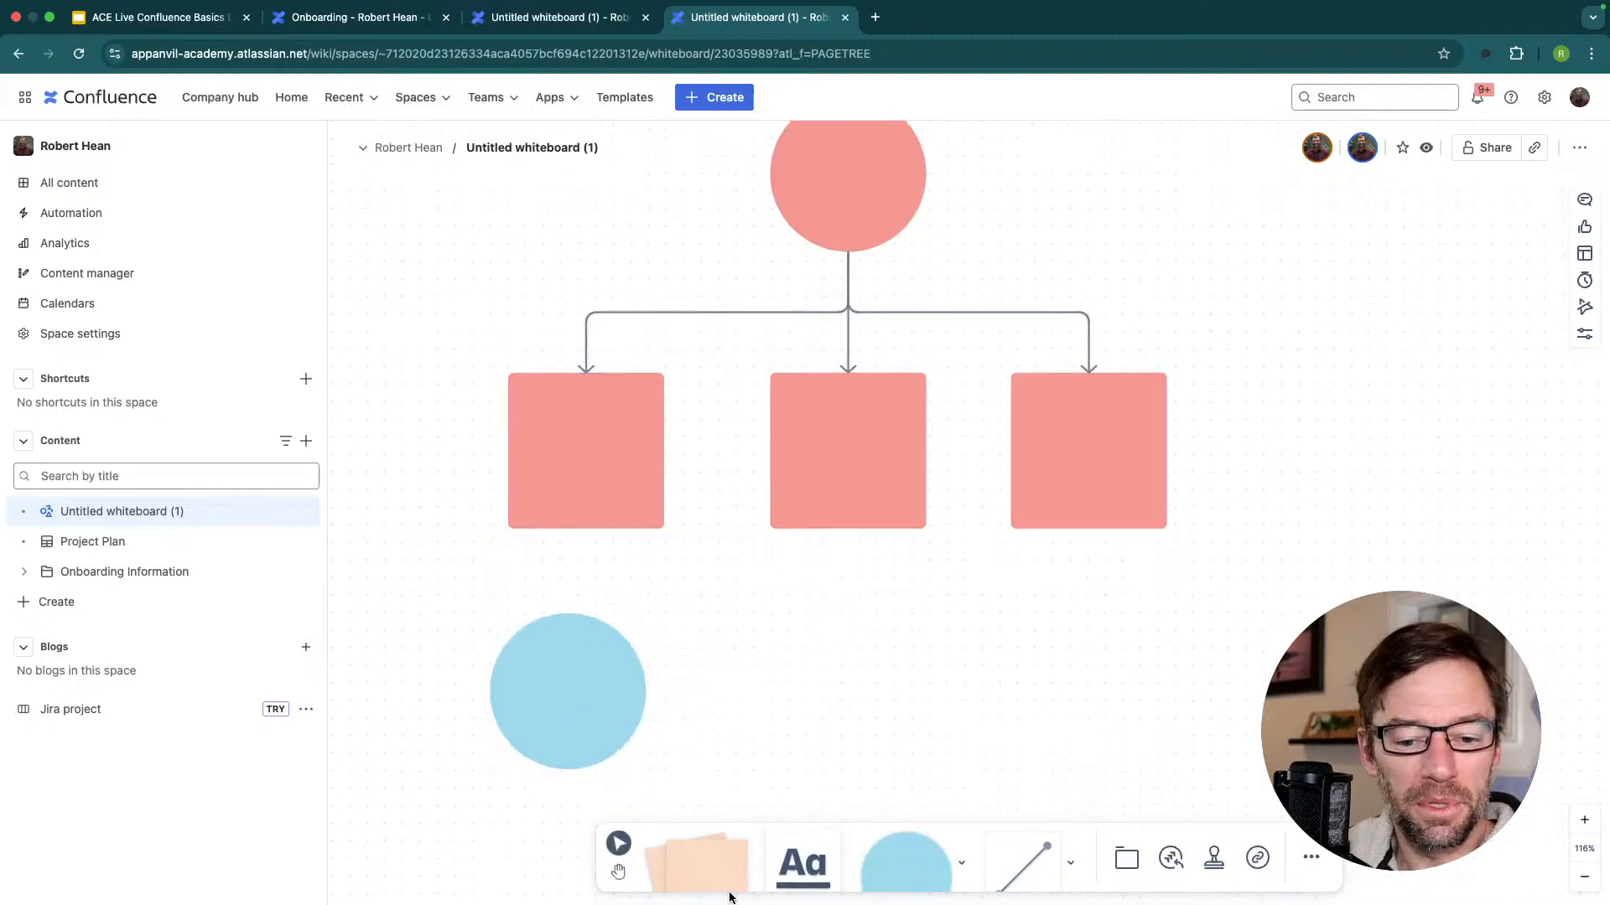
Start a non-anonymous voting session titled "Whats your favorite icon?" with 3 votes per person.
click(1581, 234)
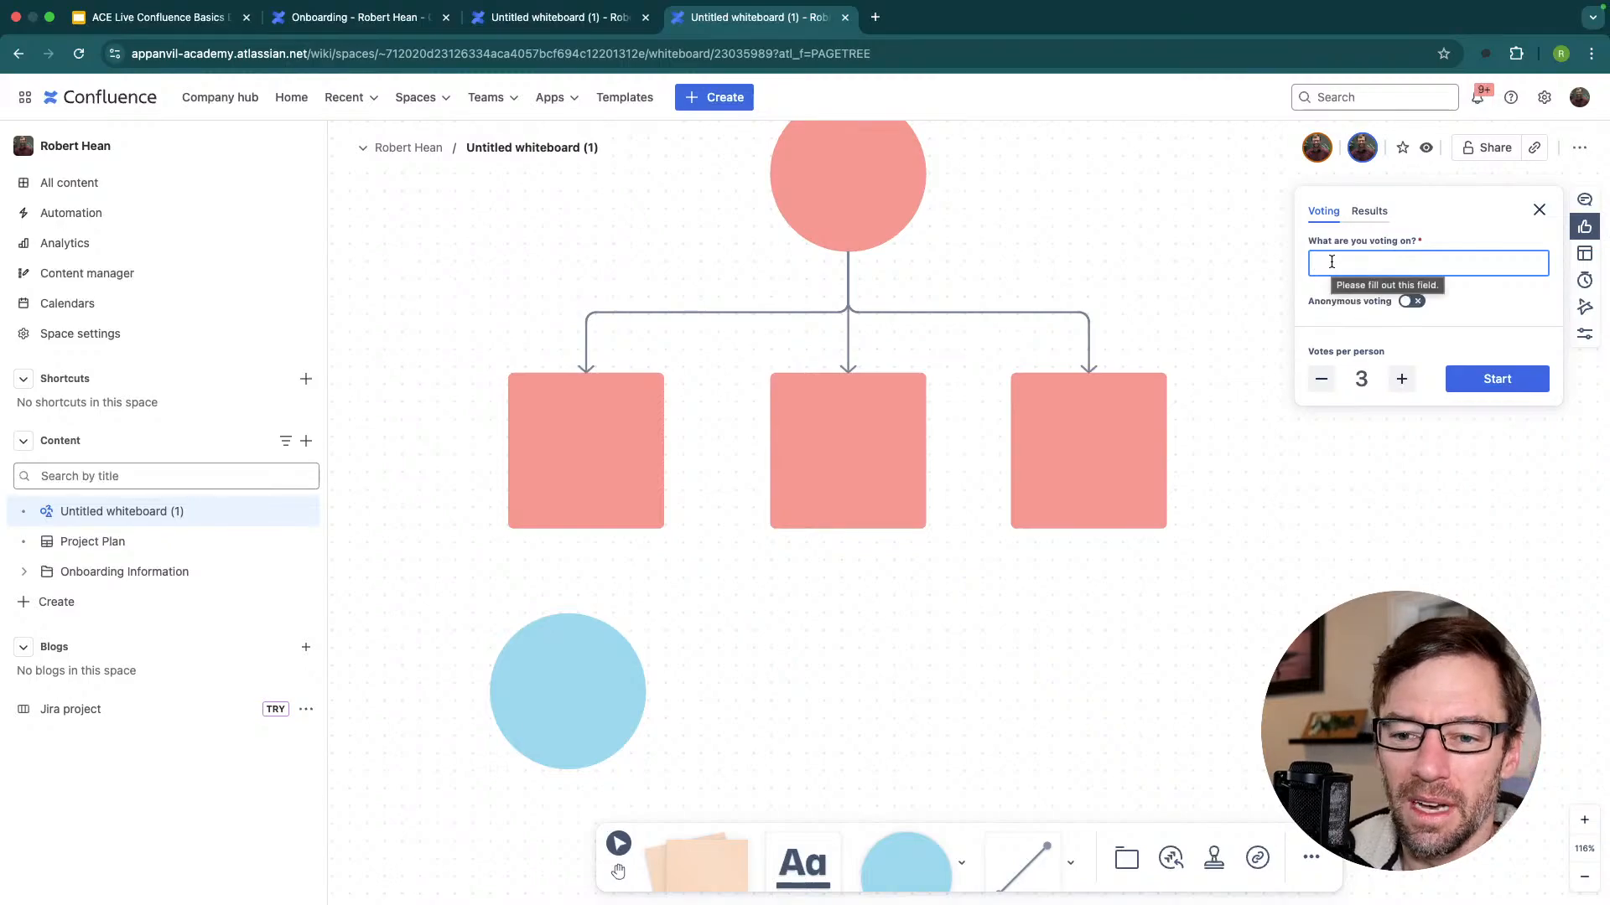
text(Whats your favorite )
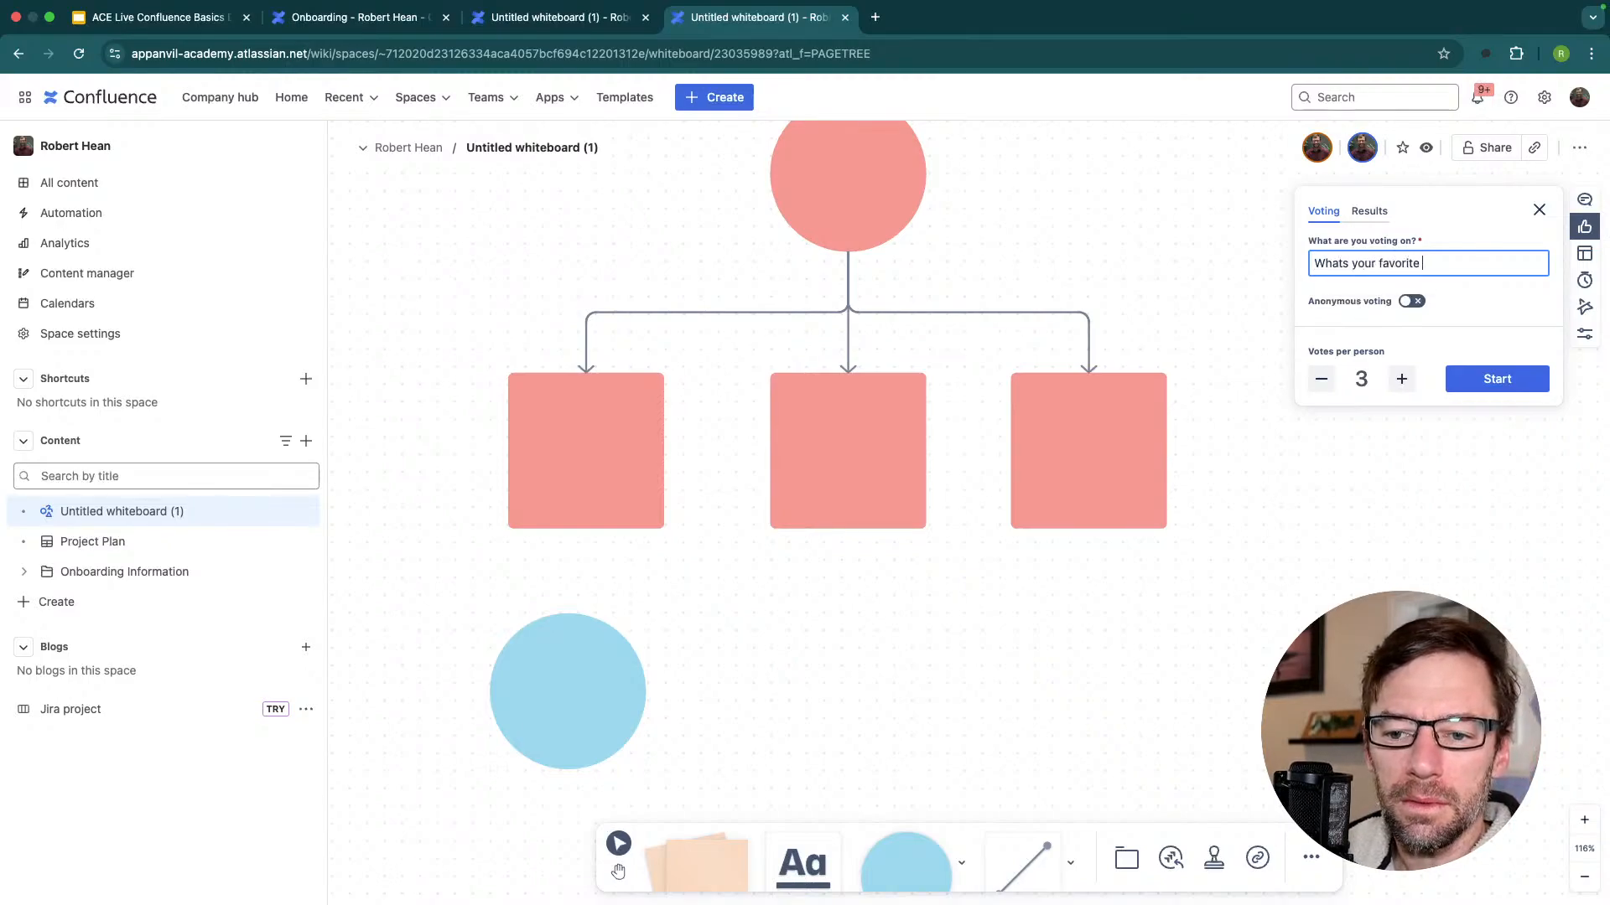
text(icon?)
click(1494, 379)
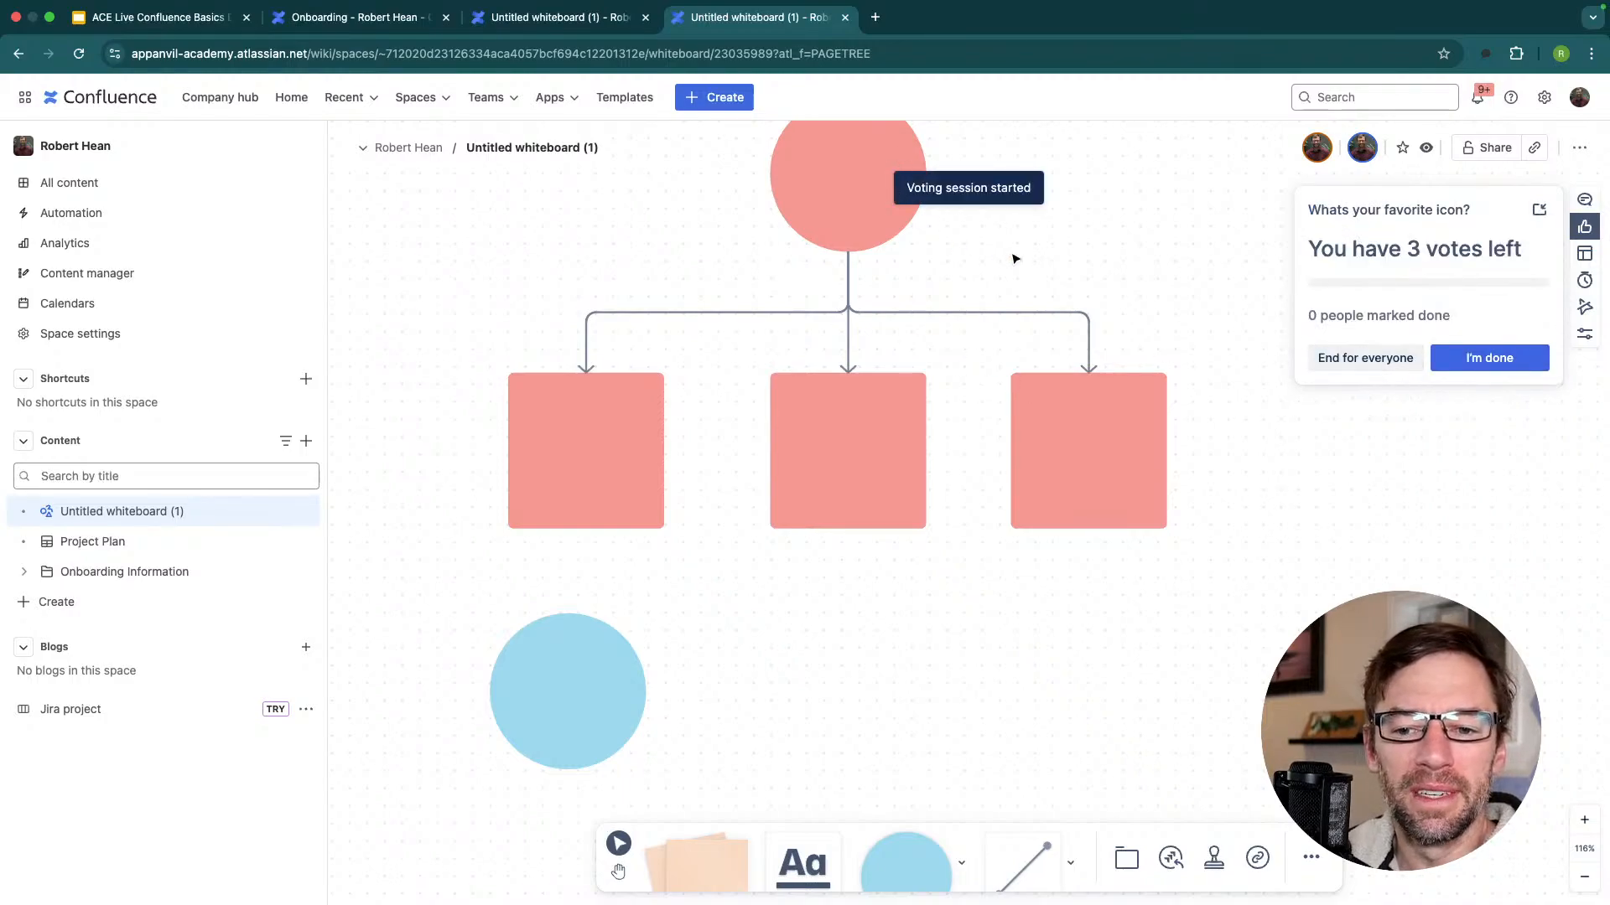
Try to cast votes on the diagram's red circle, the rightmost red square and the blue circle.
click(853, 204)
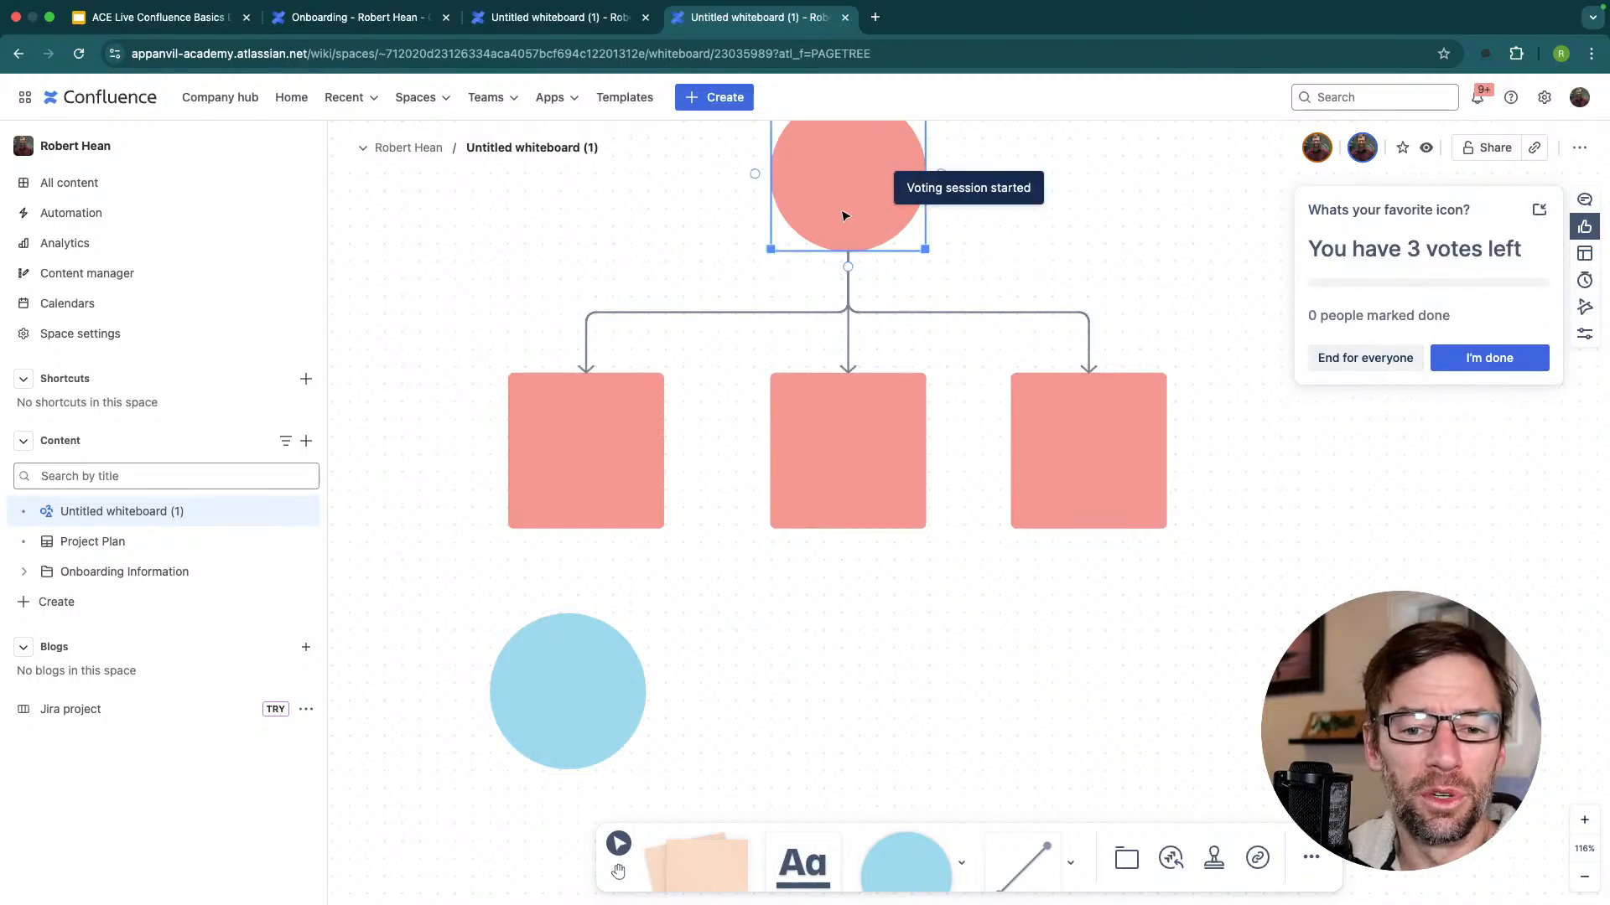
scroll(847, 214, up, 2)
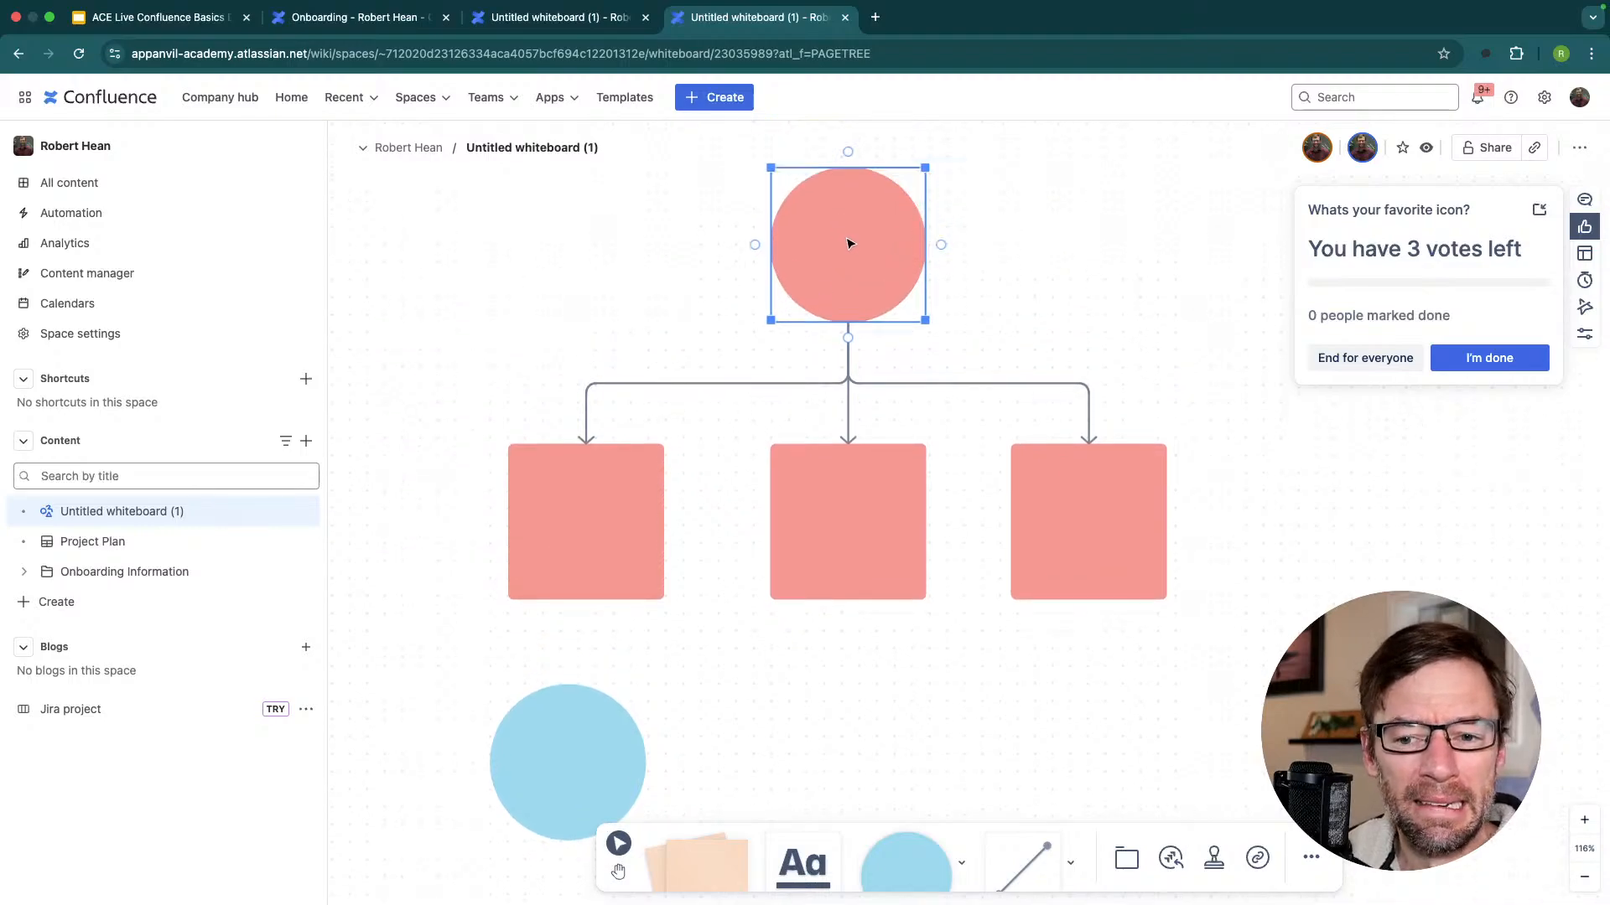
click(920, 299)
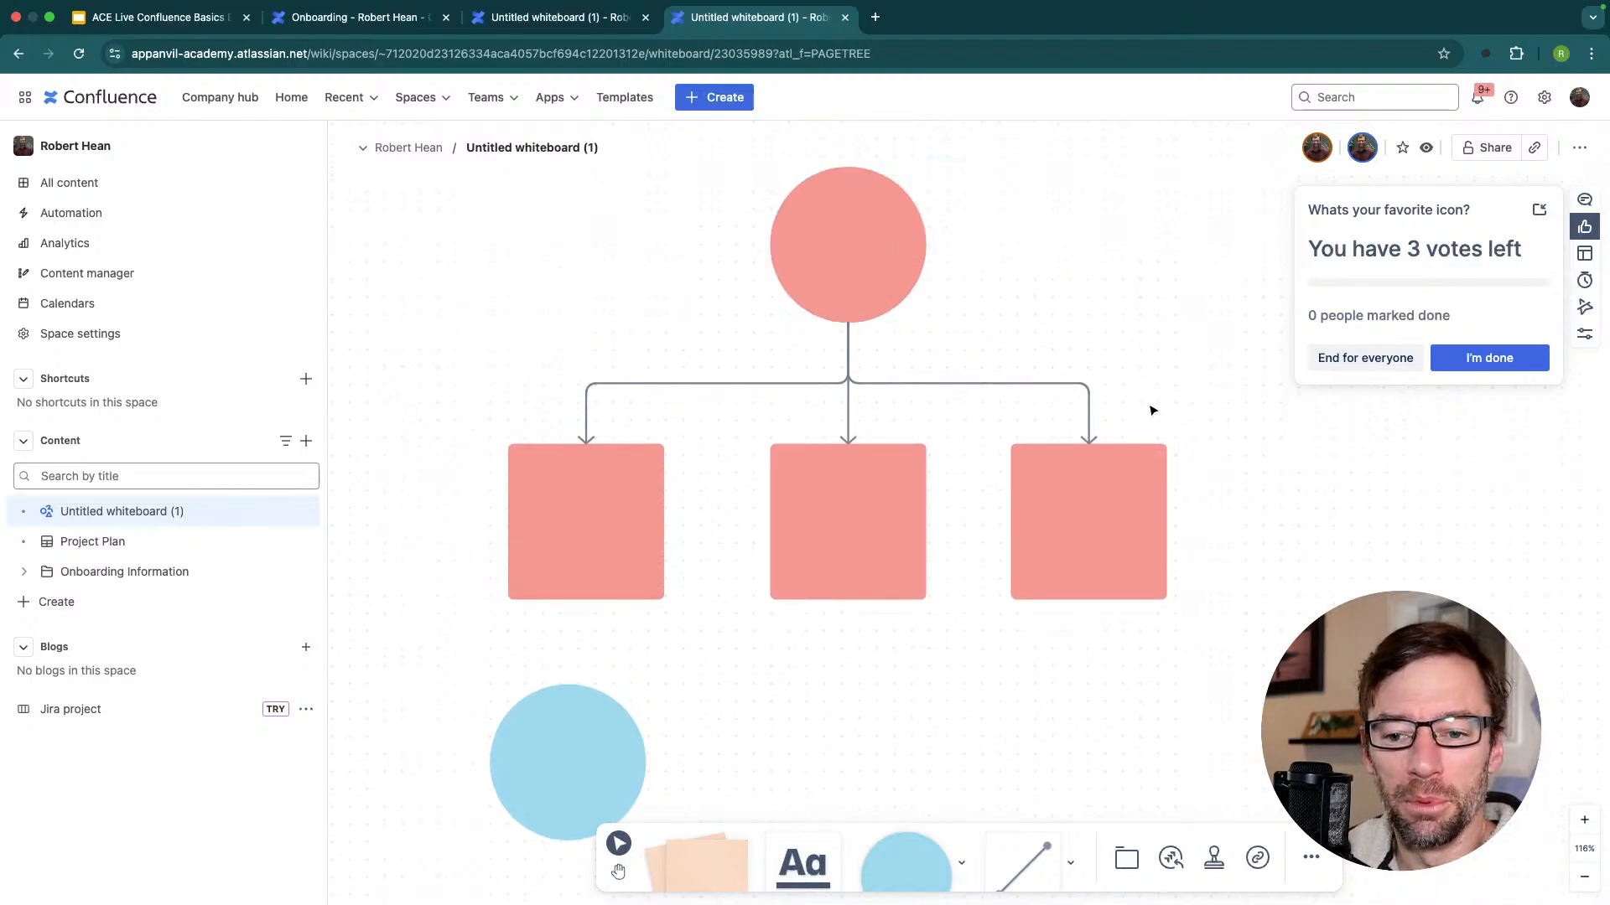
right_click(1102, 496)
click(1059, 490)
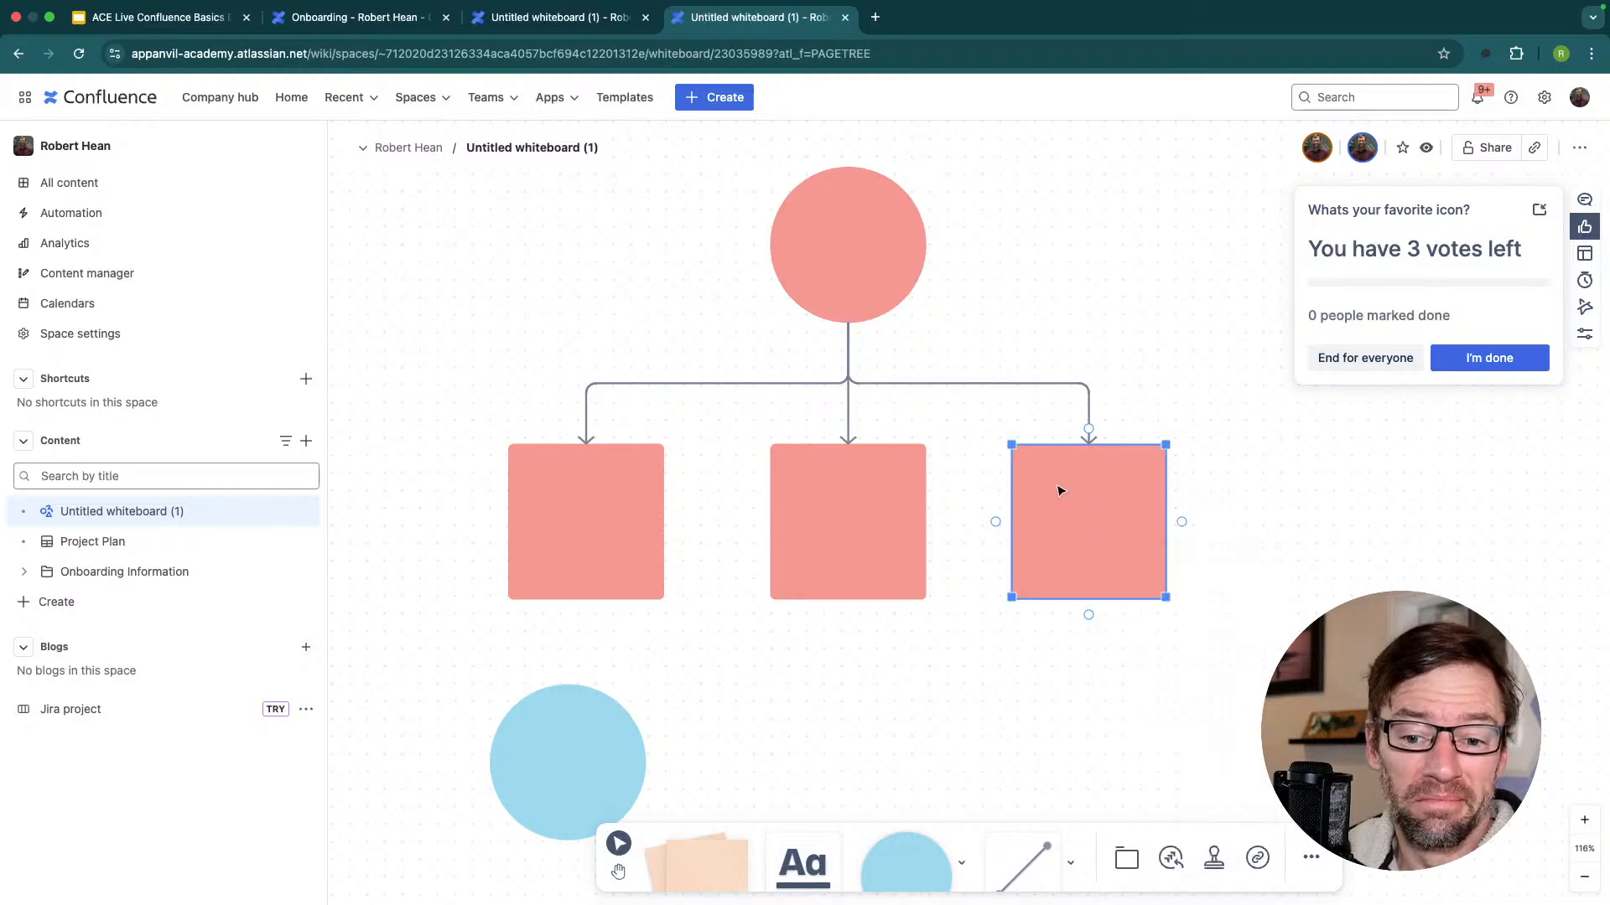
click(886, 701)
click(589, 783)
click(799, 680)
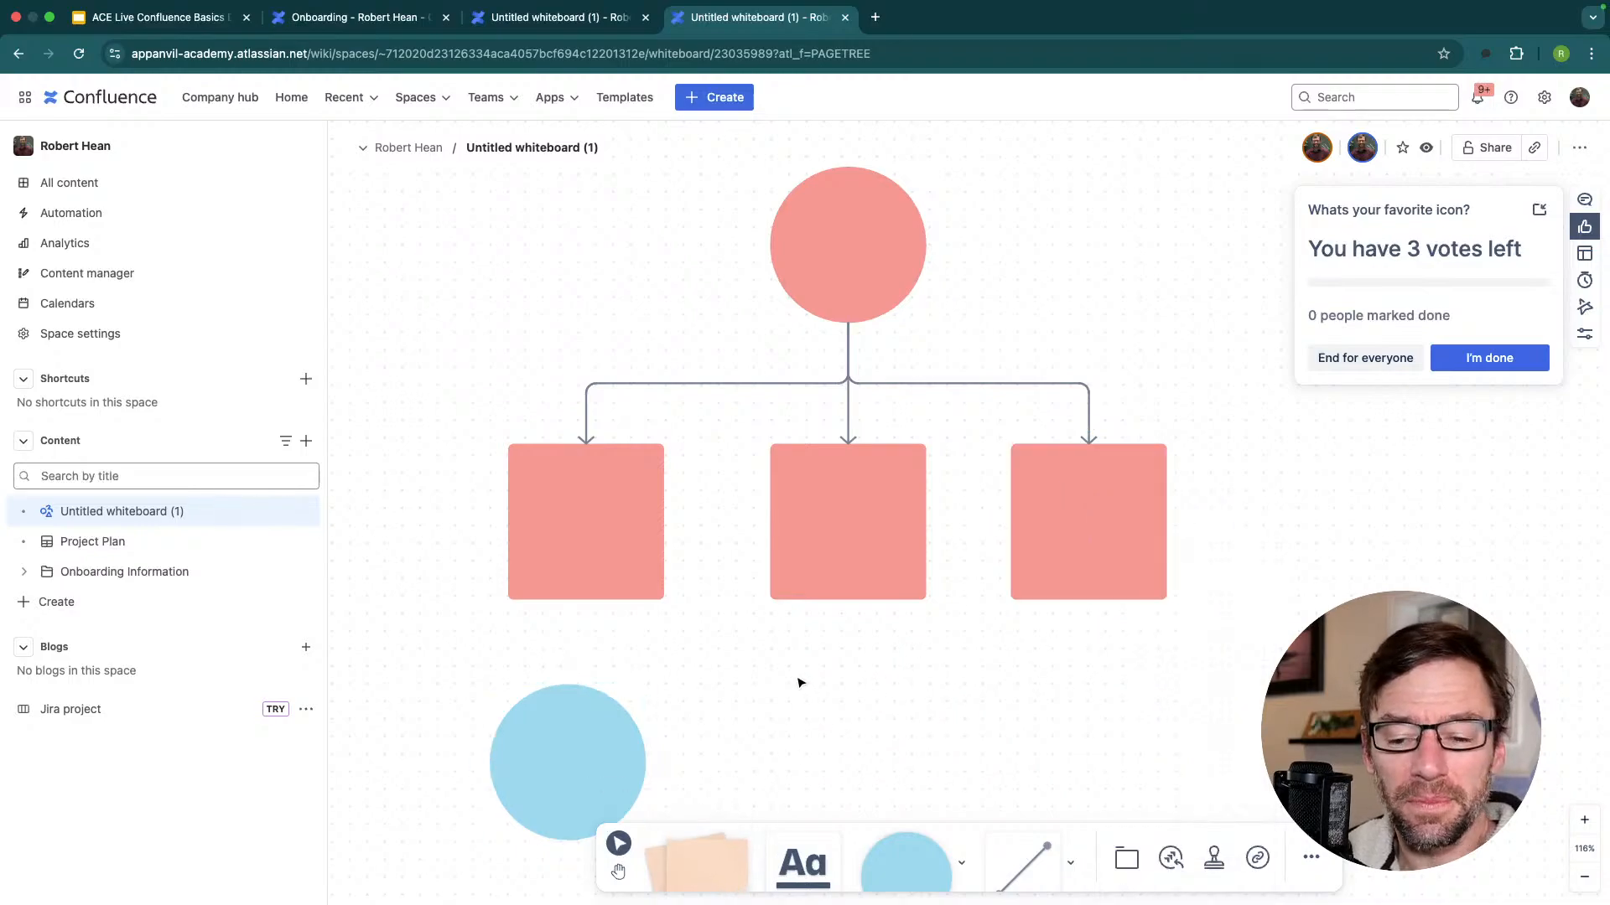
Mark voting as done, end the voting session for everyone and check its results.
click(1469, 364)
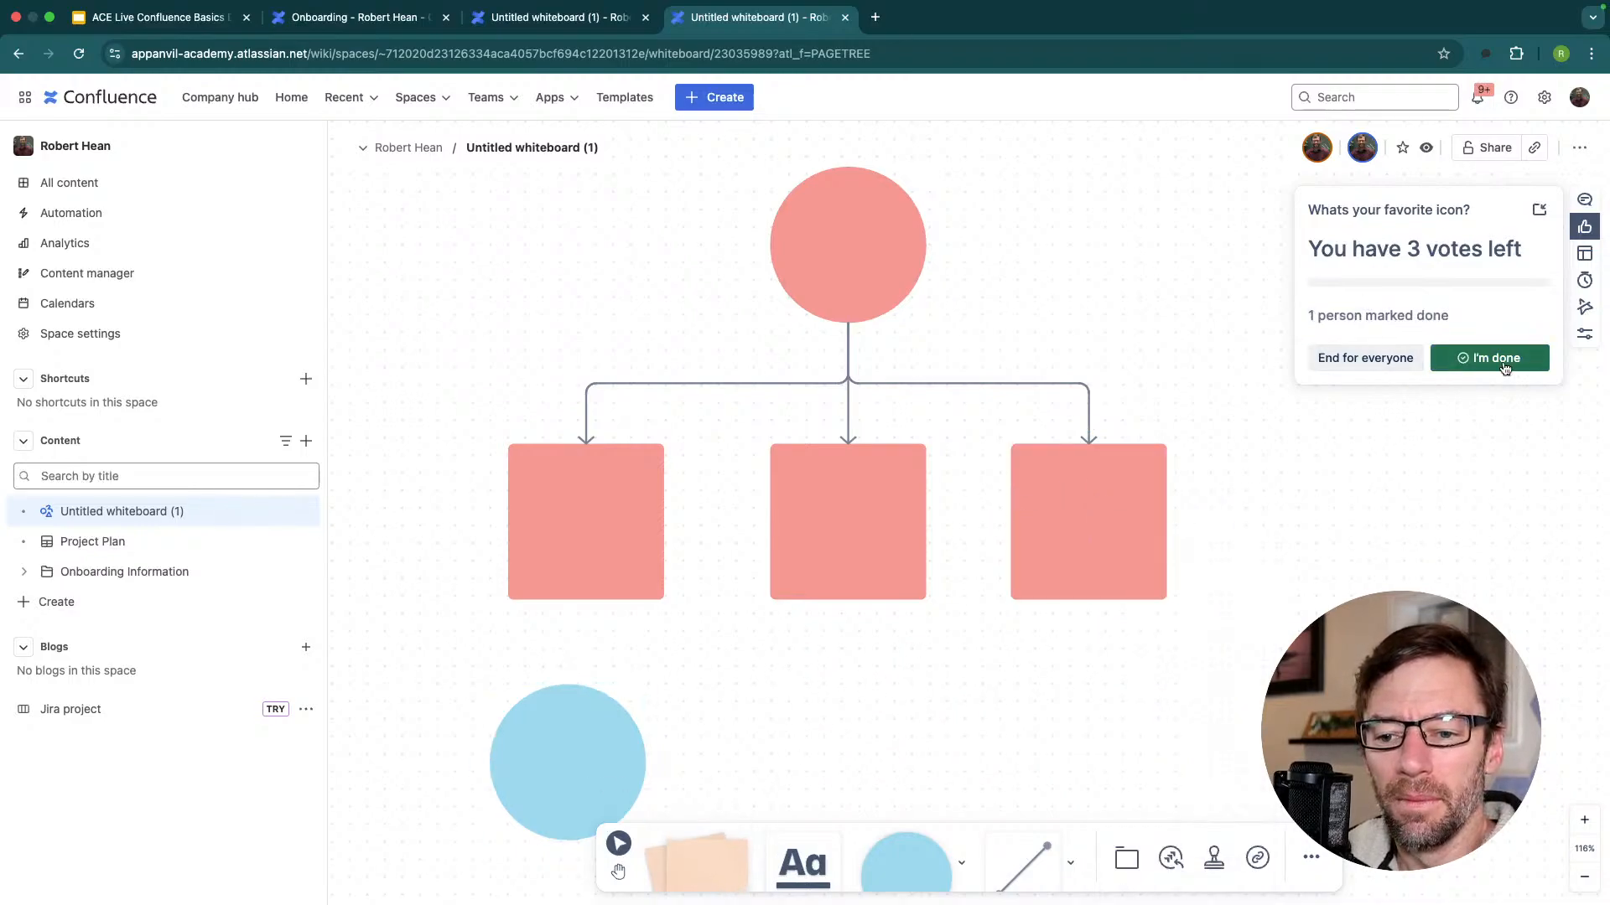
click(1367, 358)
click(1445, 457)
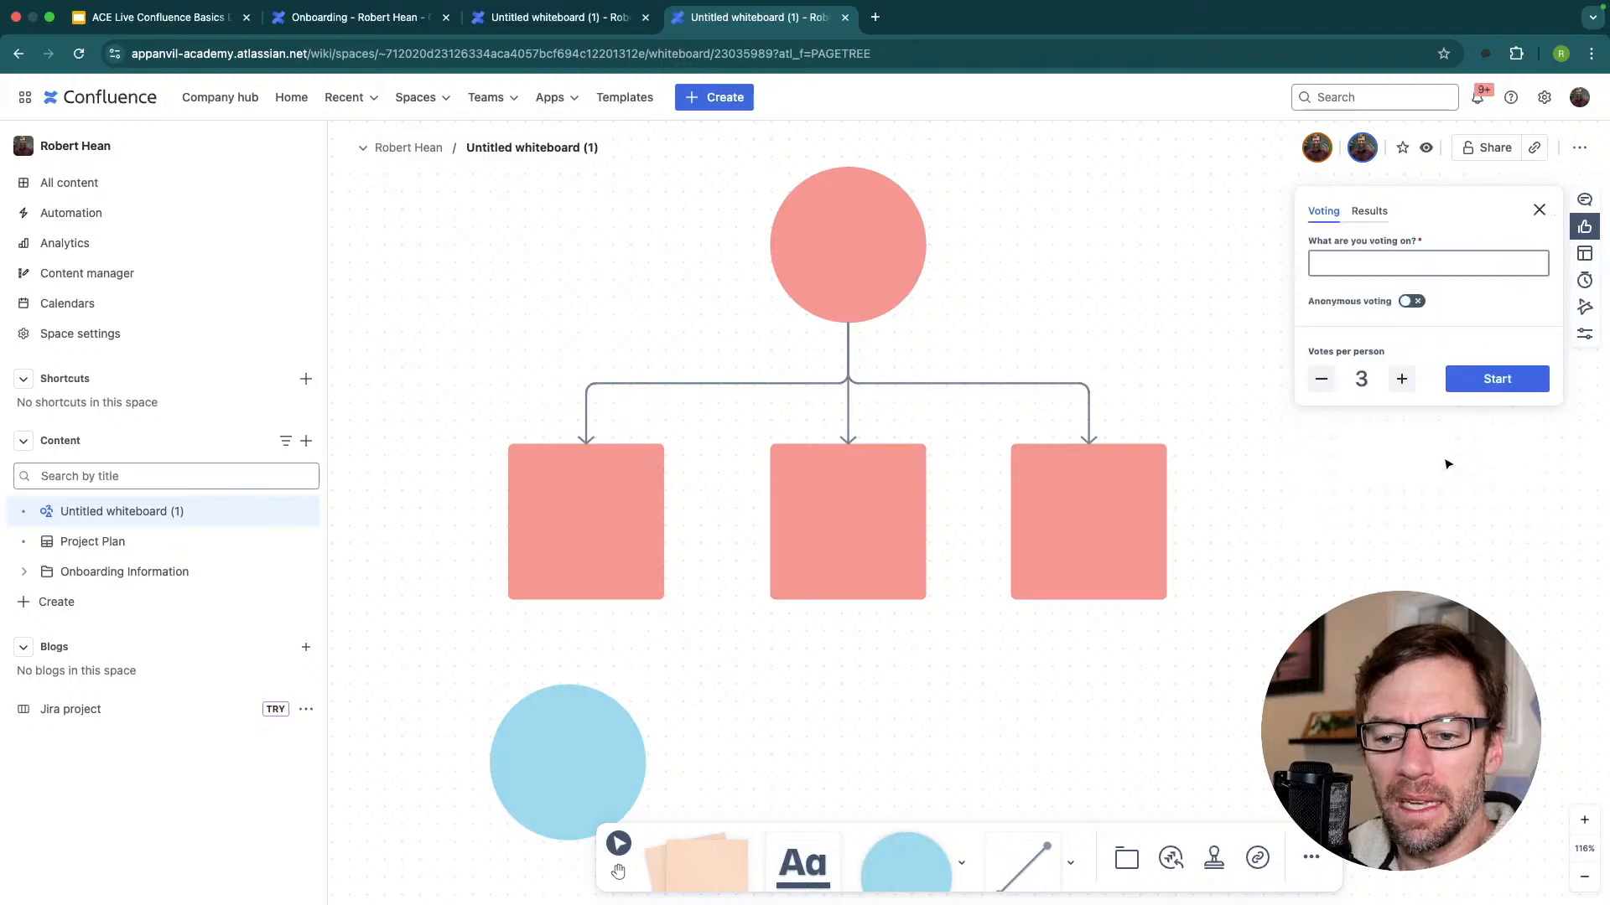
click(1369, 212)
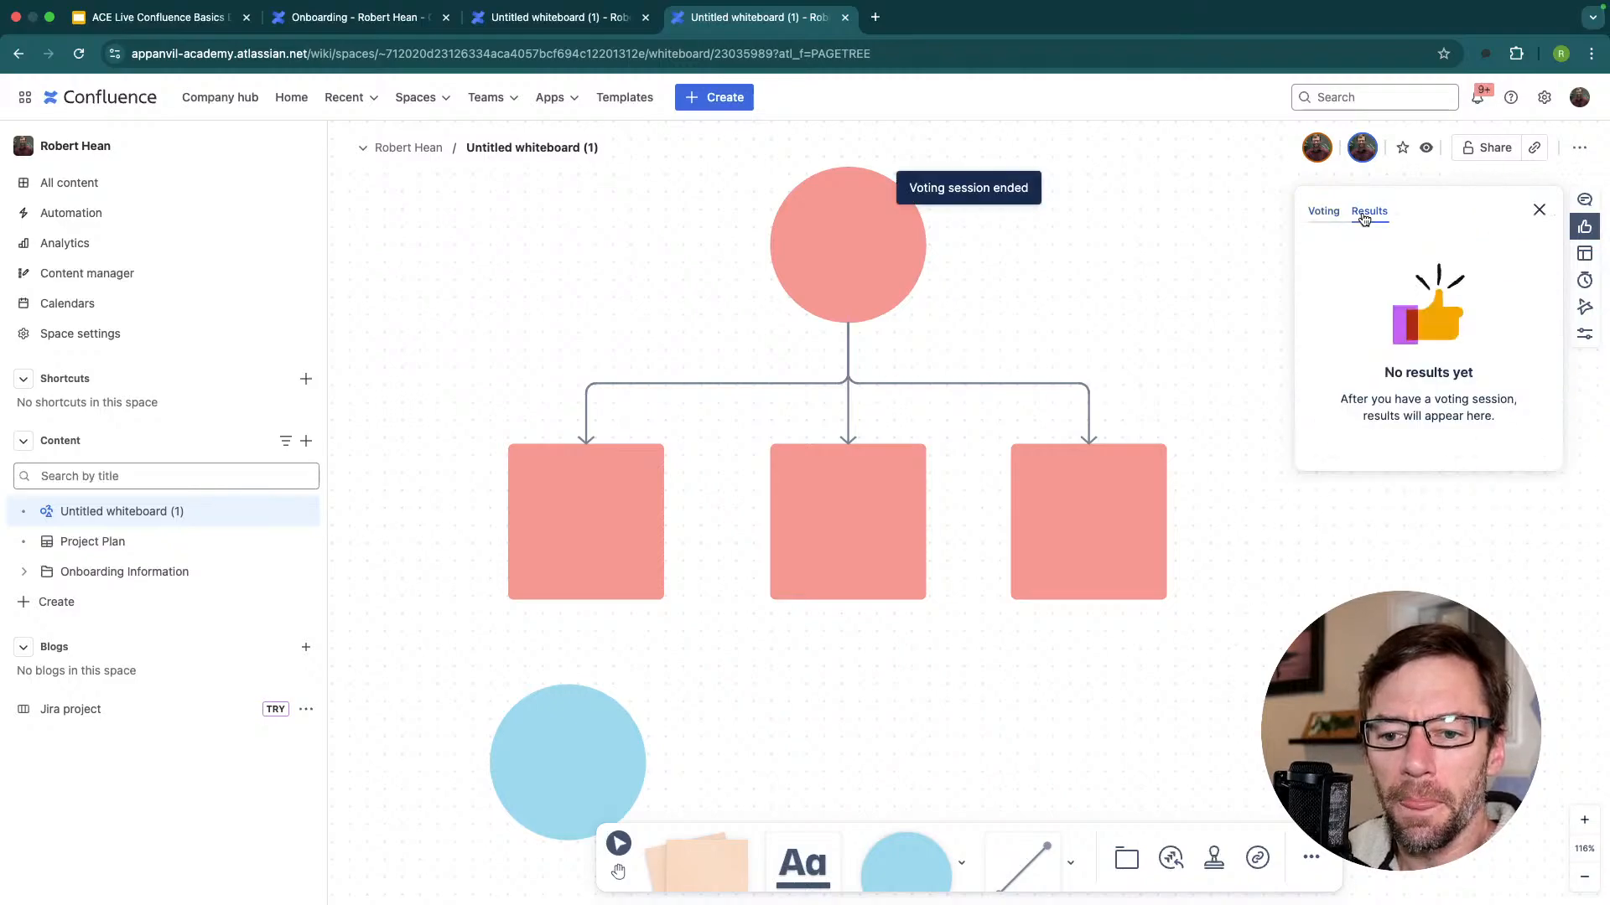
click(1539, 210)
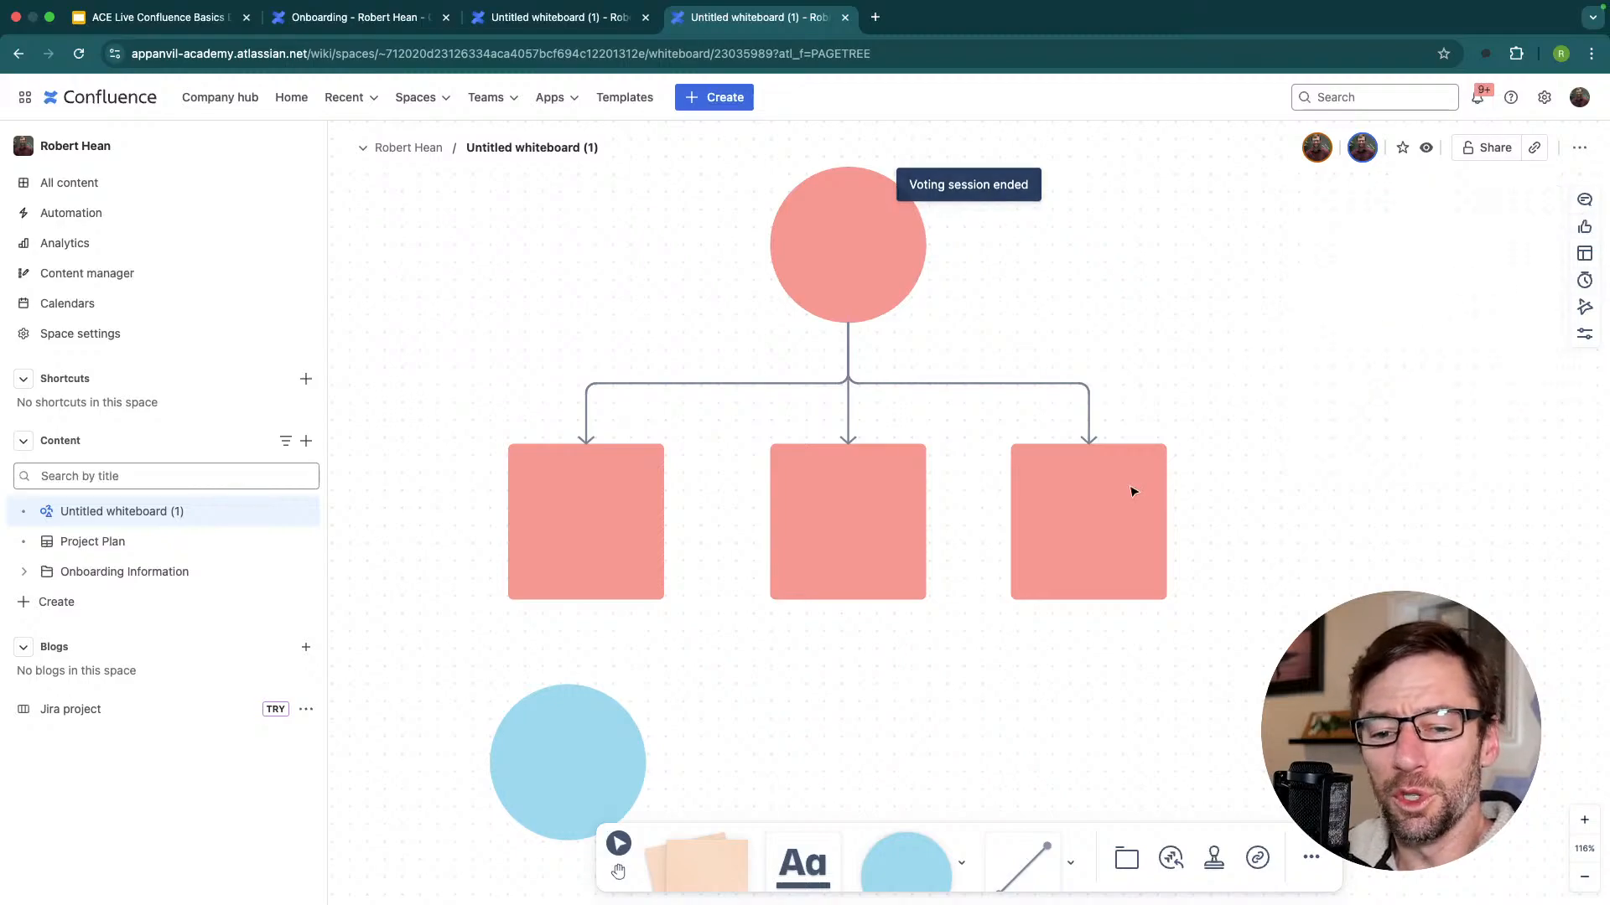
Examine the whiteboard's option for importing Jira issues without importing any.
scroll(816, 636, up, 1)
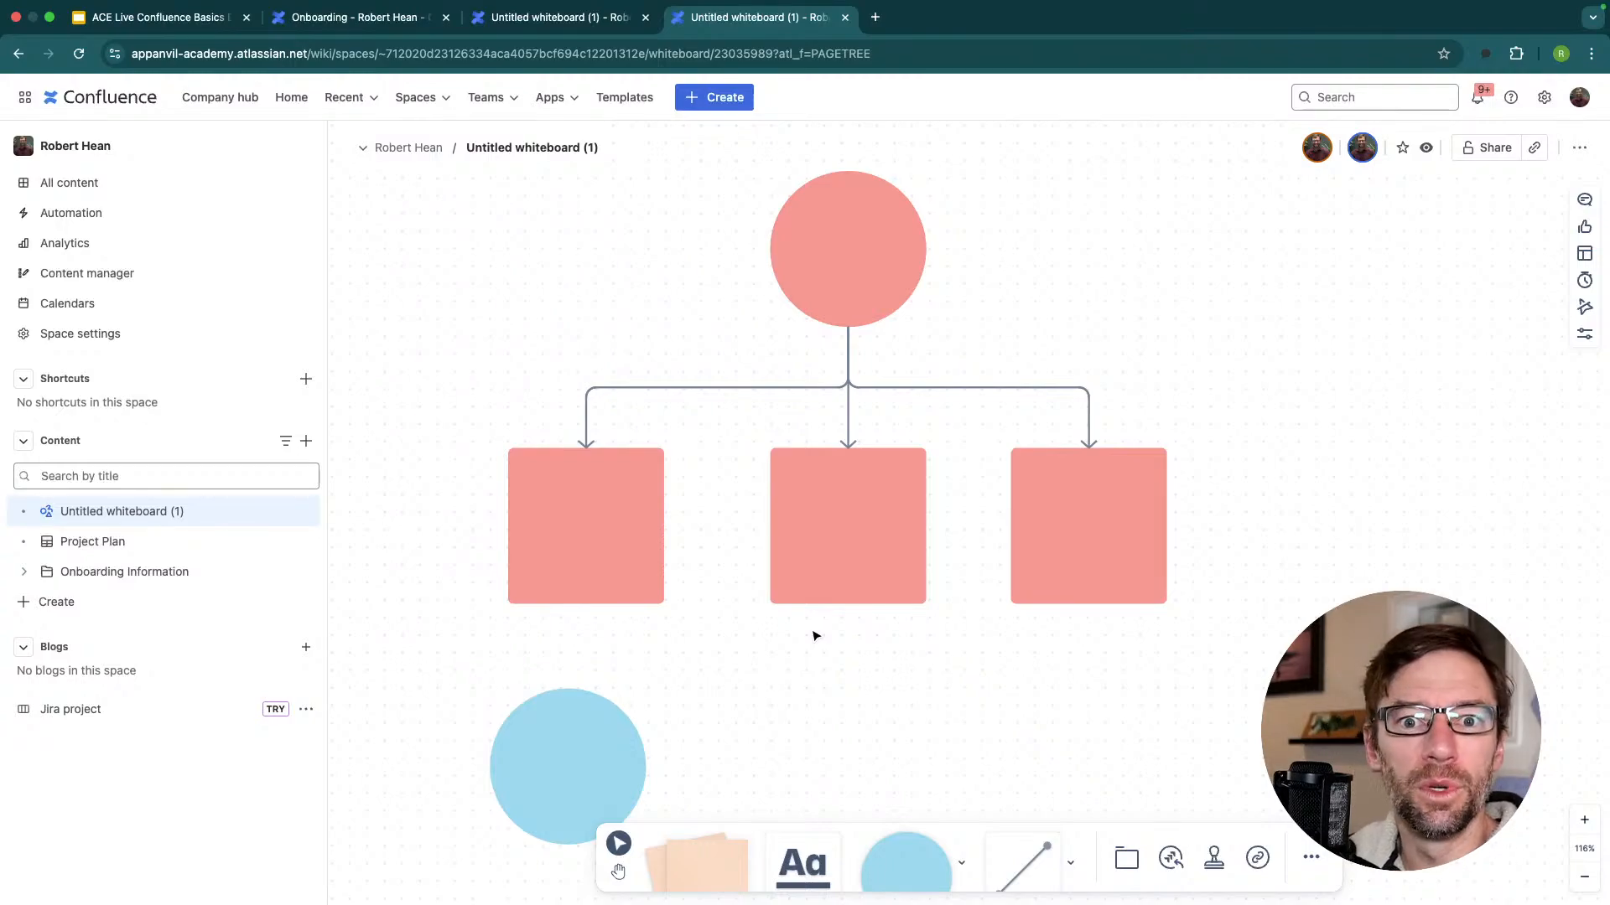
scroll(751, 624, down, 2)
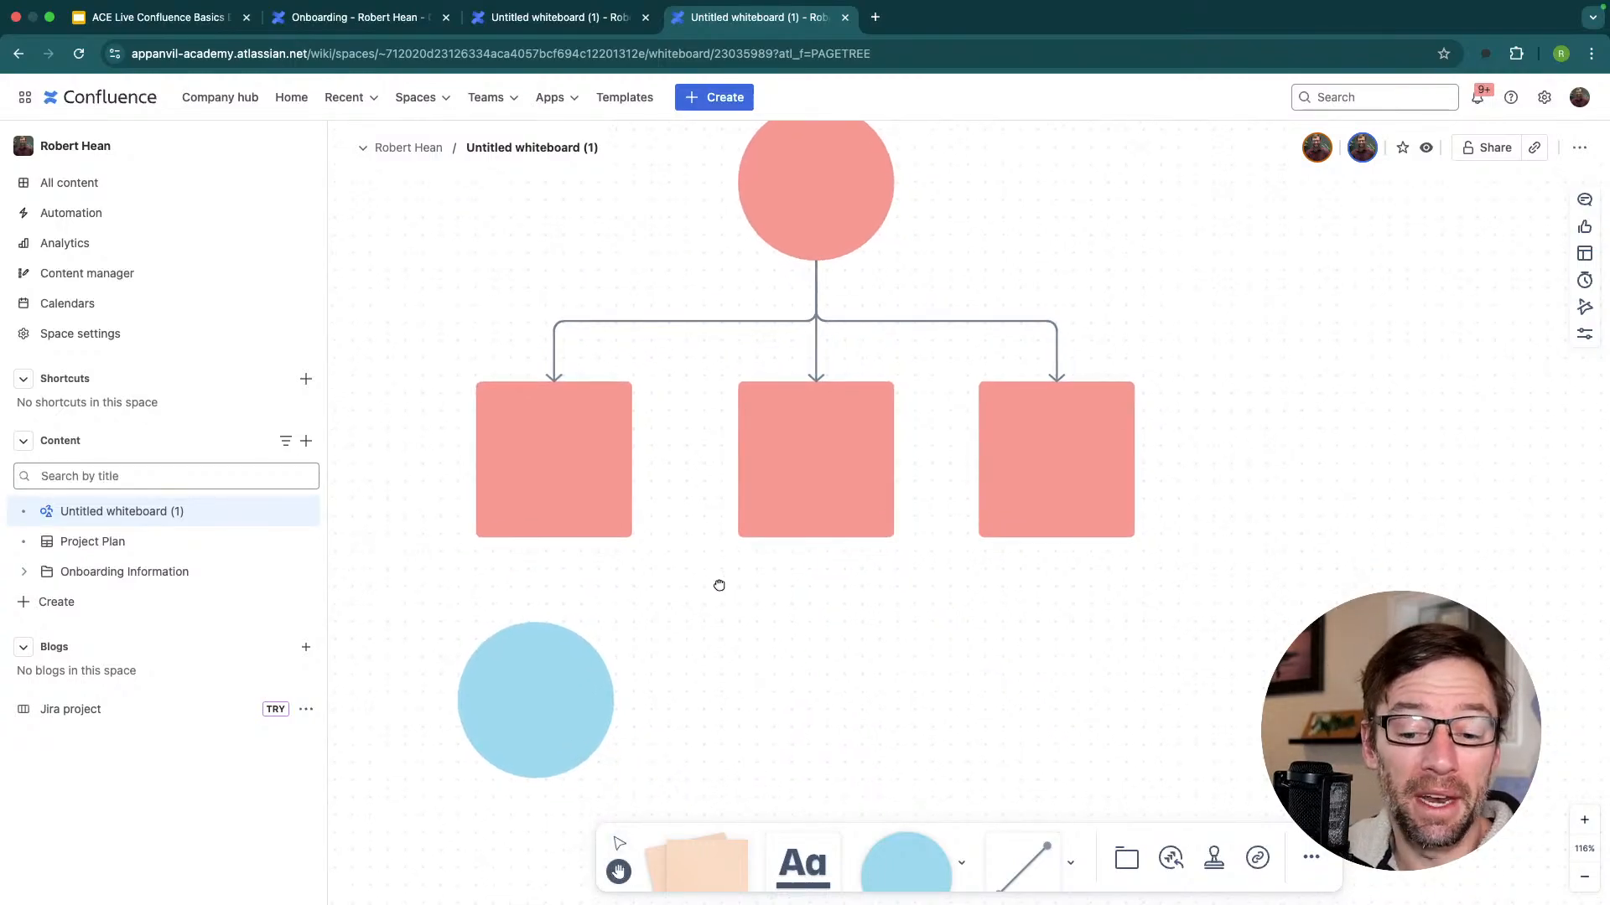
click(1172, 872)
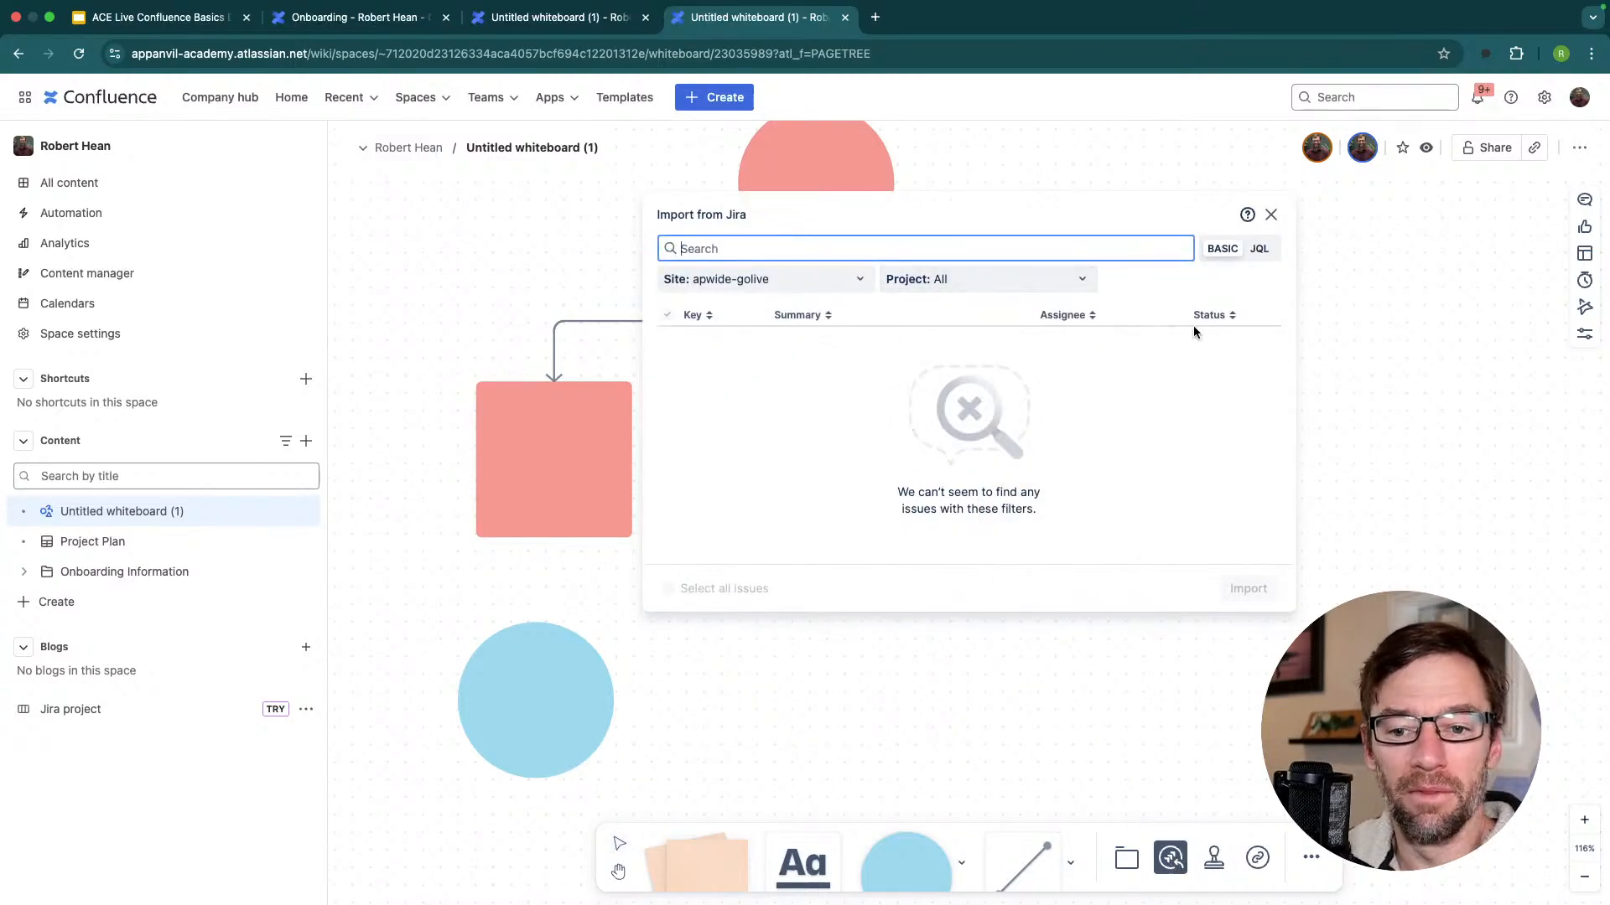
click(1271, 215)
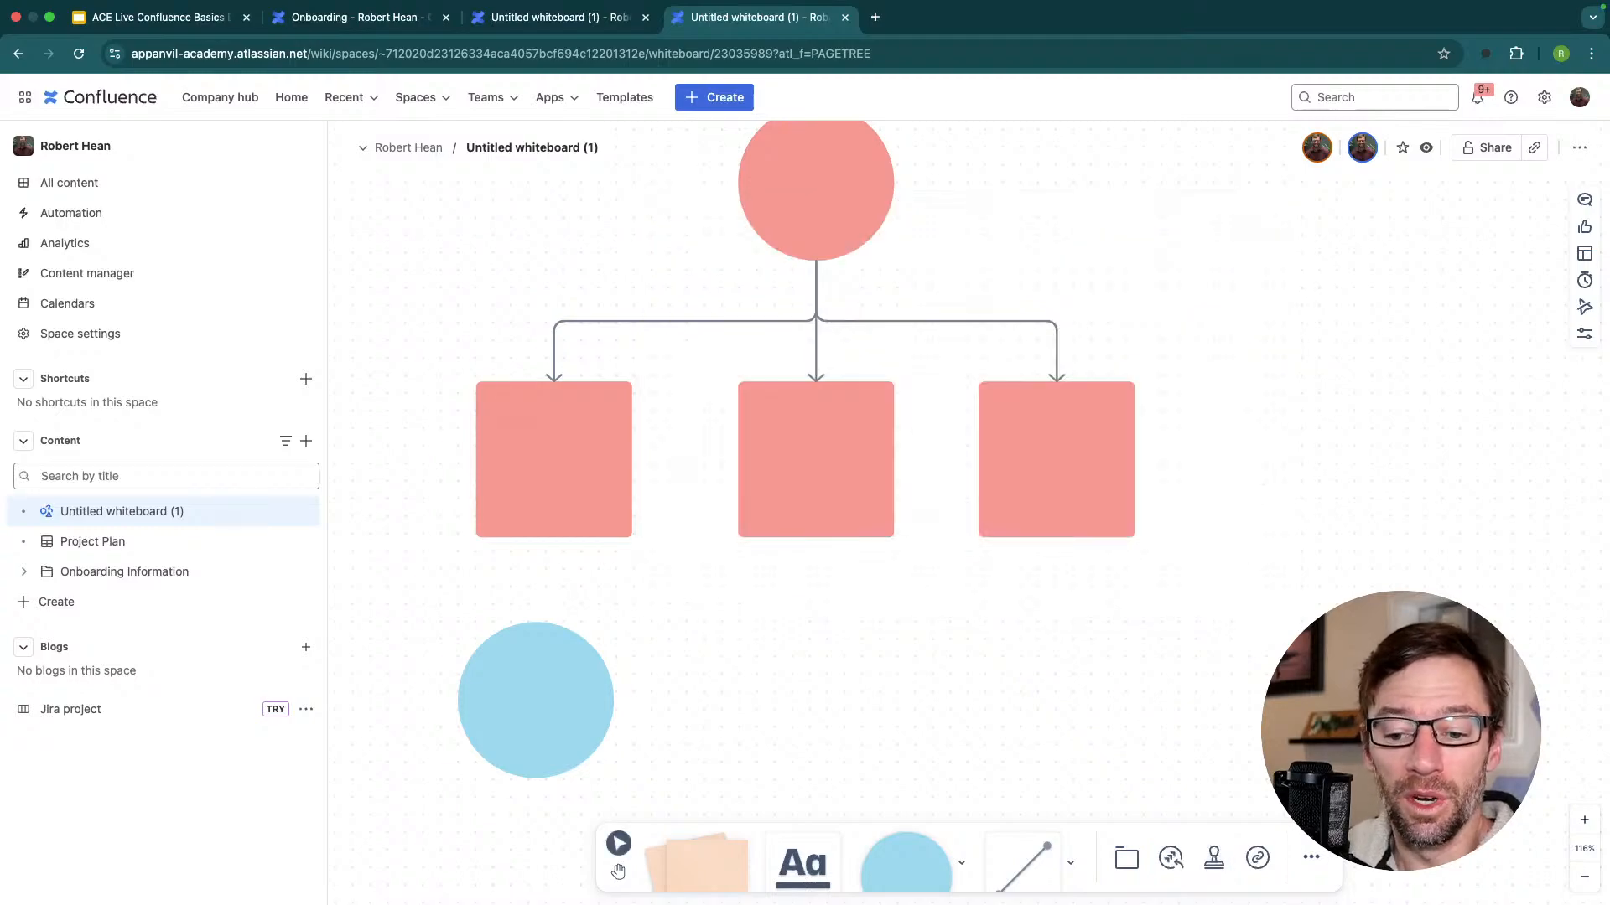
Add the copied whiteboard link as a card below the diagram and connect the middle red square to it with an arrow.
click(1313, 857)
click(1258, 857)
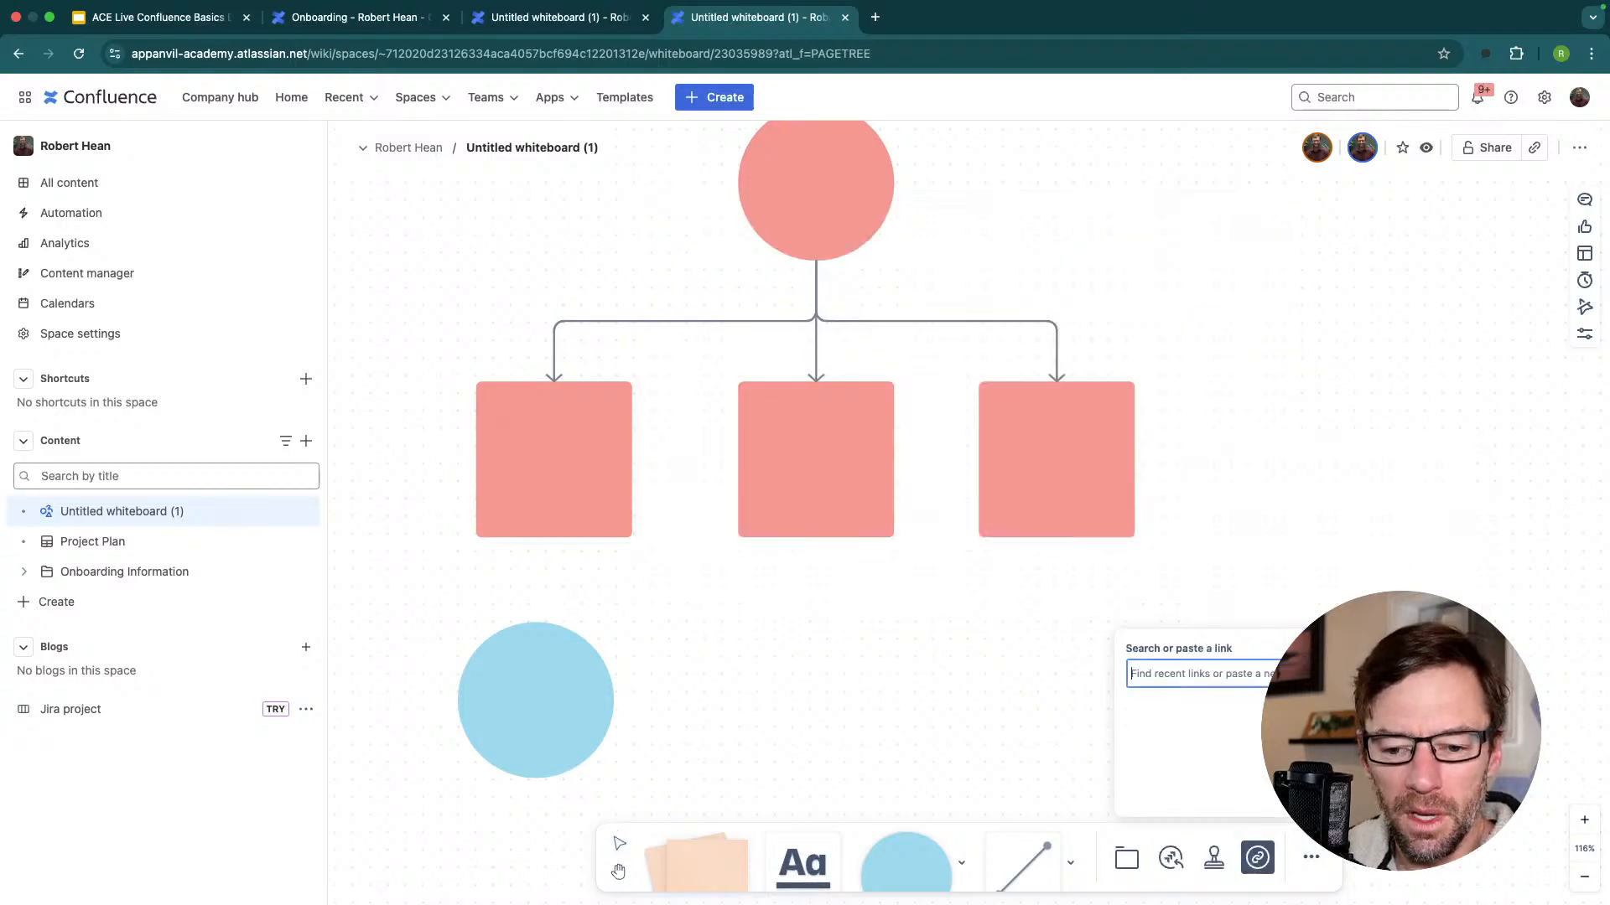
key(super+v)
click(919, 610)
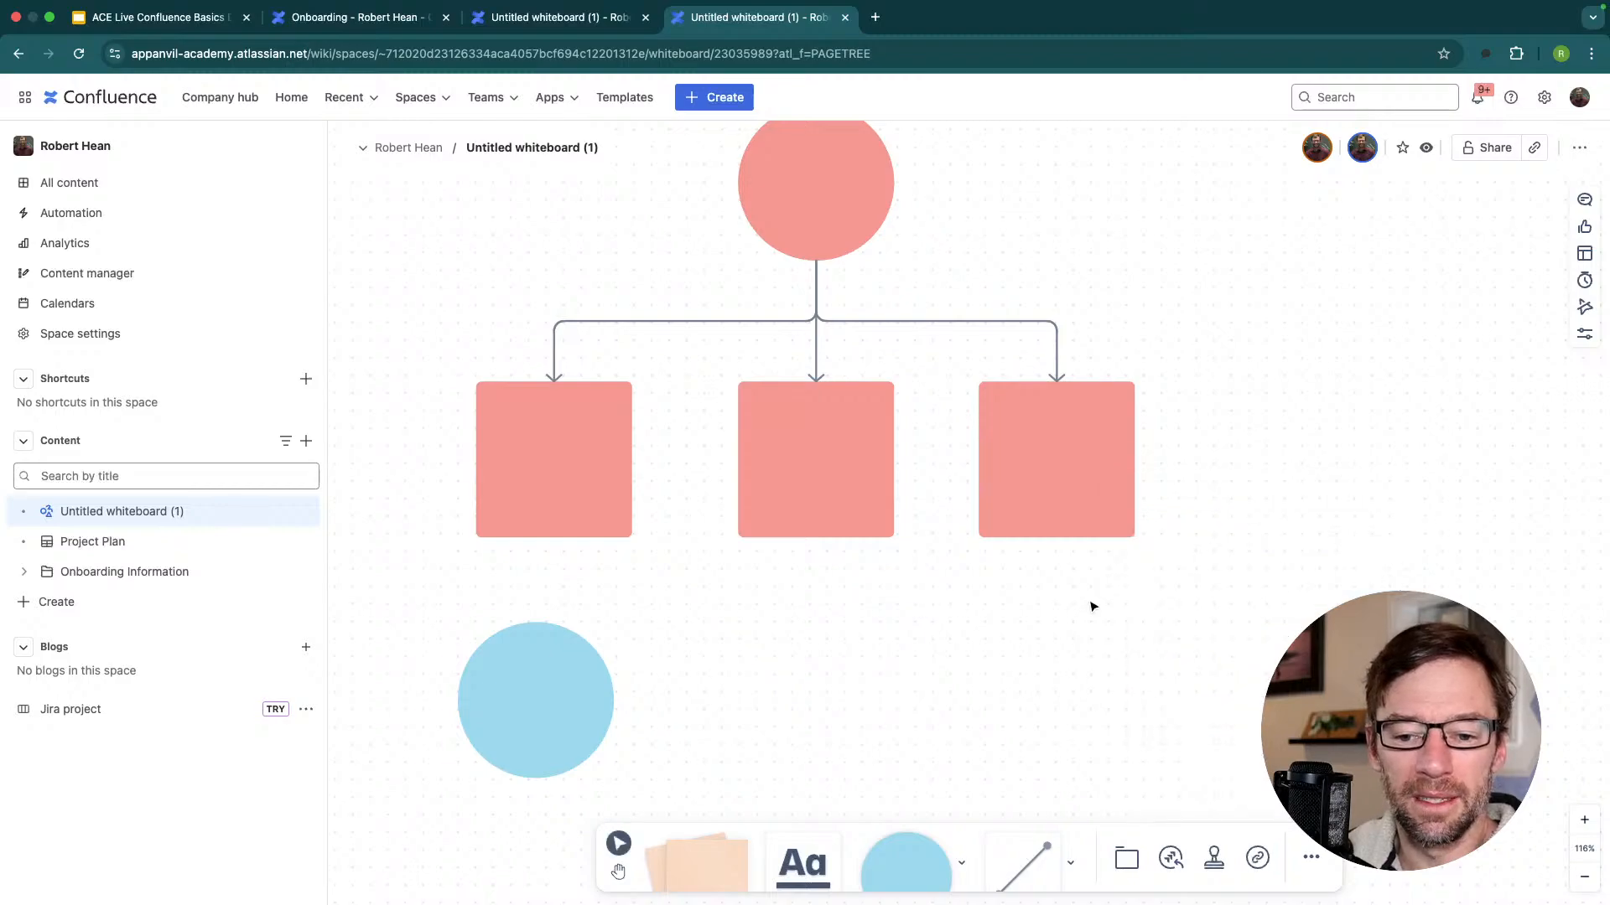
click(1258, 857)
key(super+v)
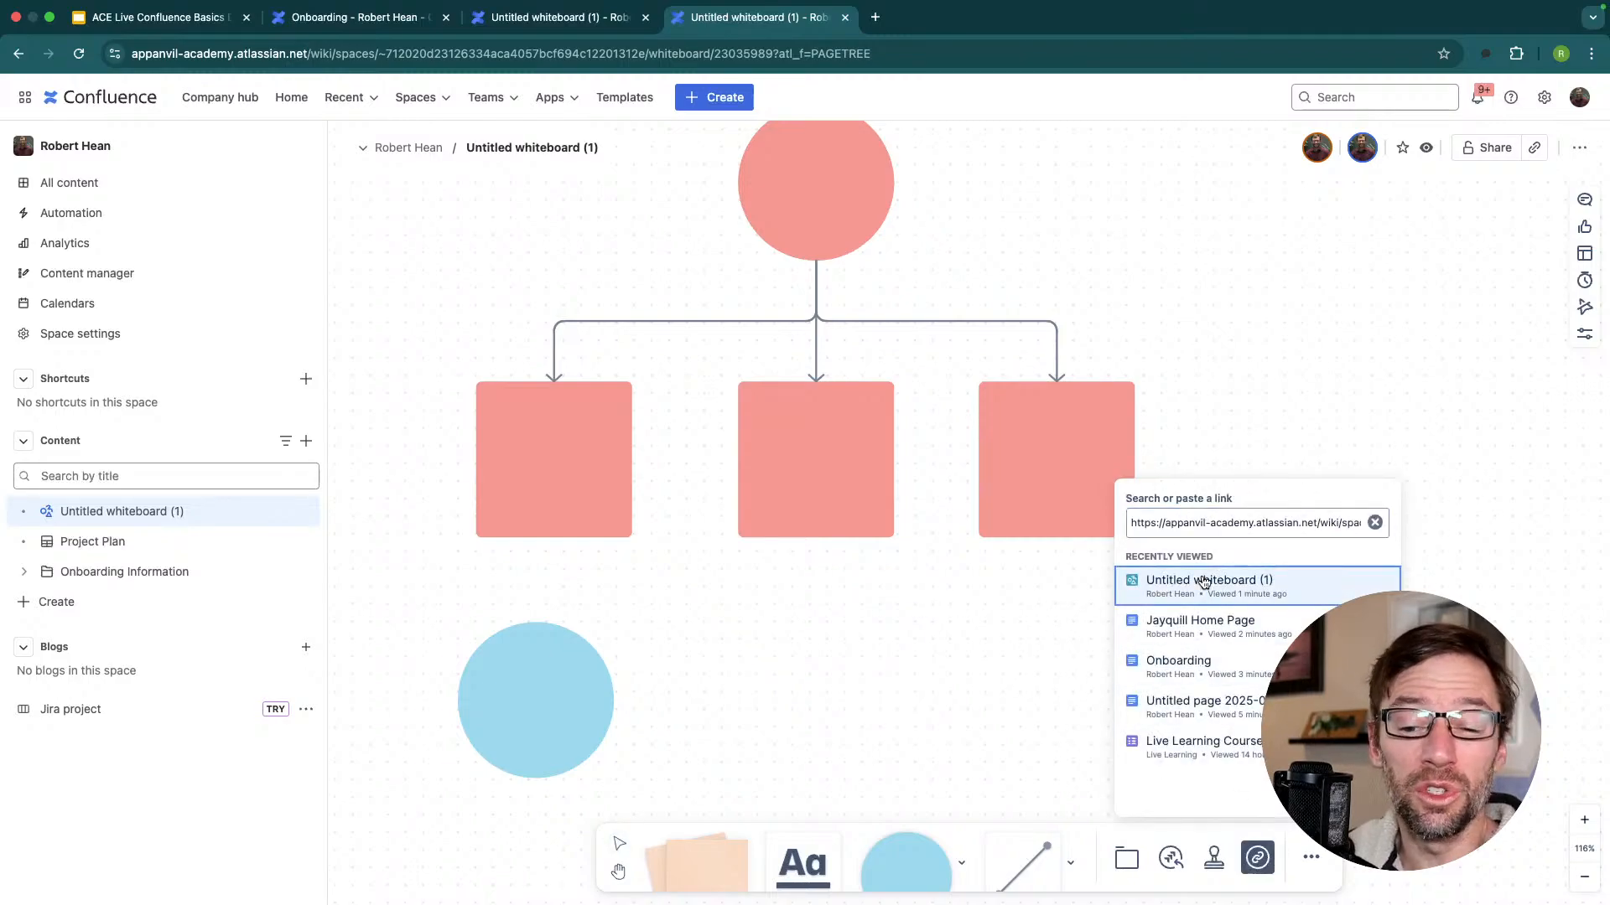
key(Return)
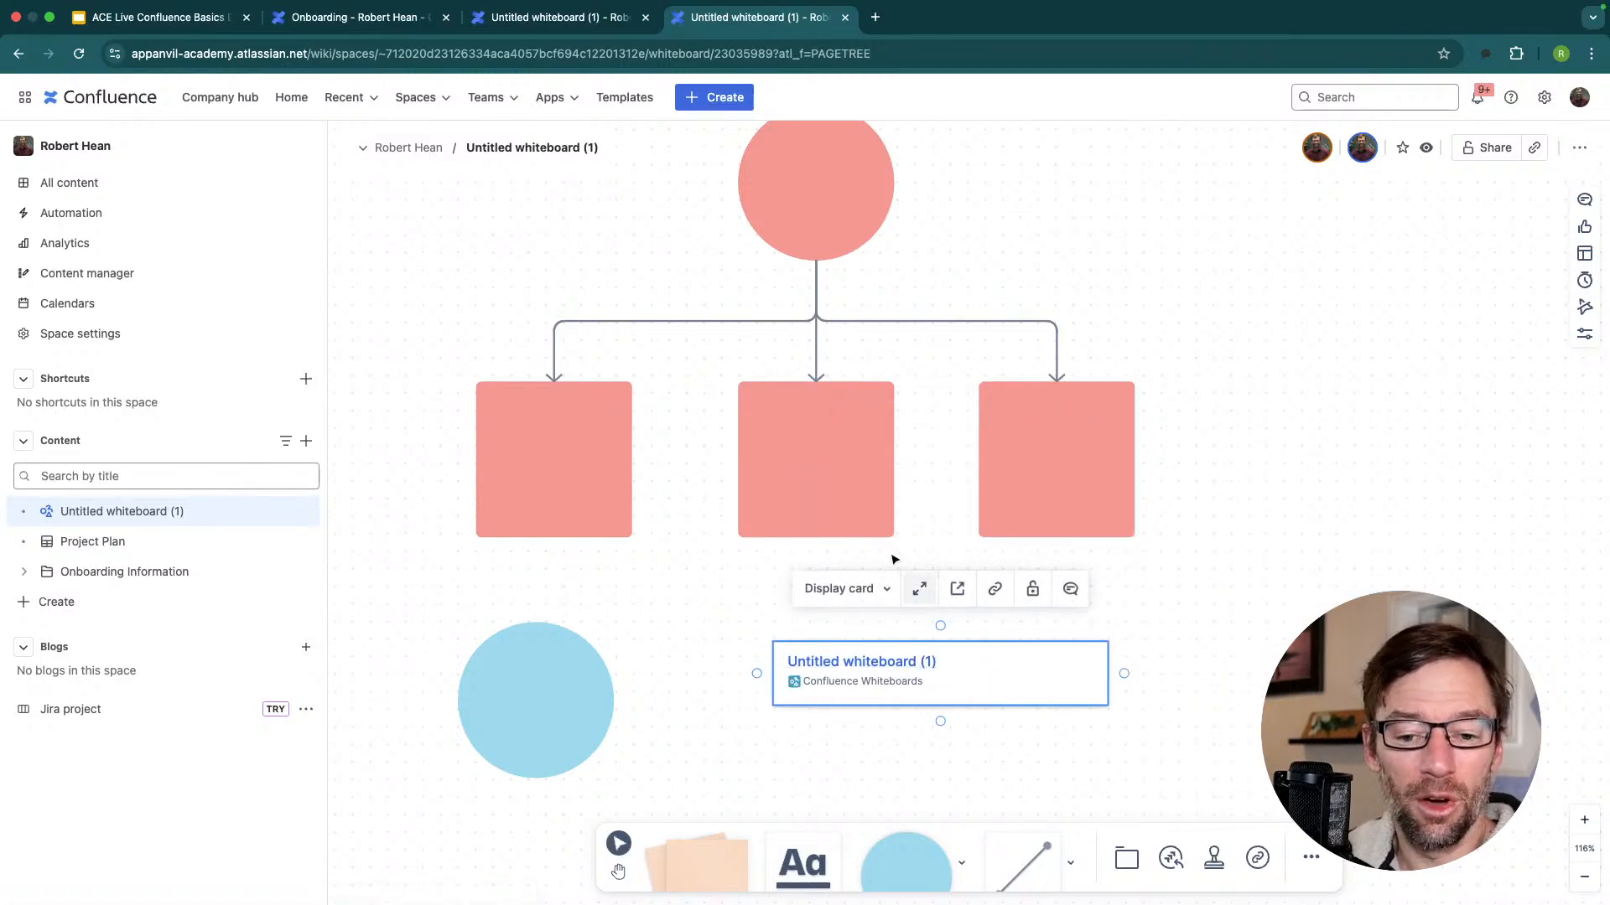
click(849, 501)
drag(816, 552, 866, 665)
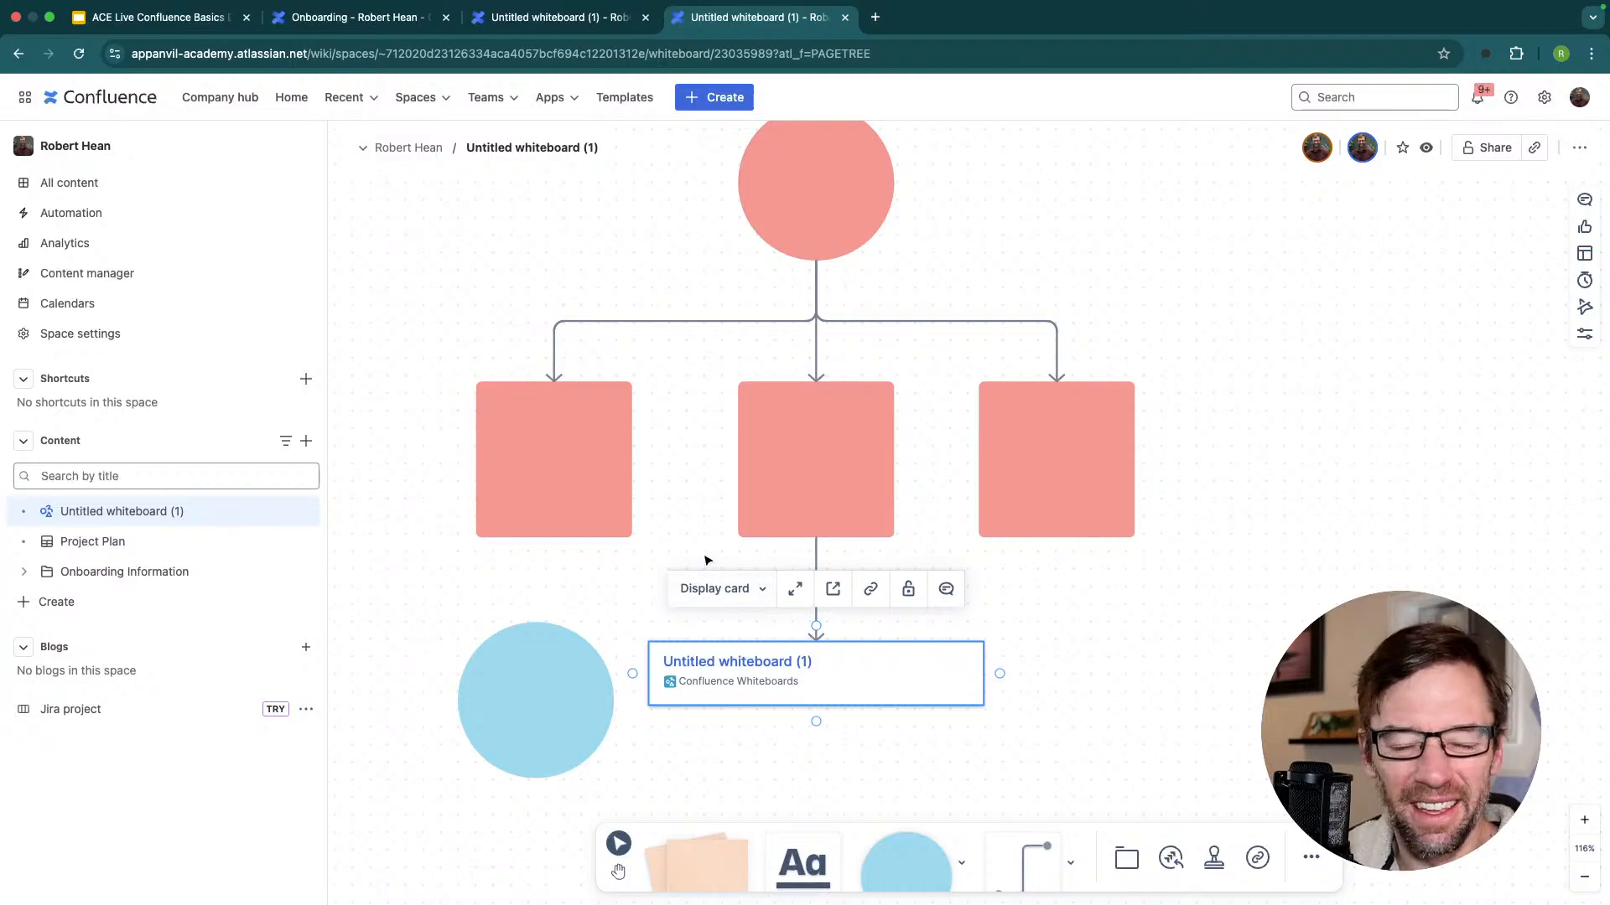
Close the duplicate whiteboard tab and open the Project Plan database to review its task entries.
click(845, 18)
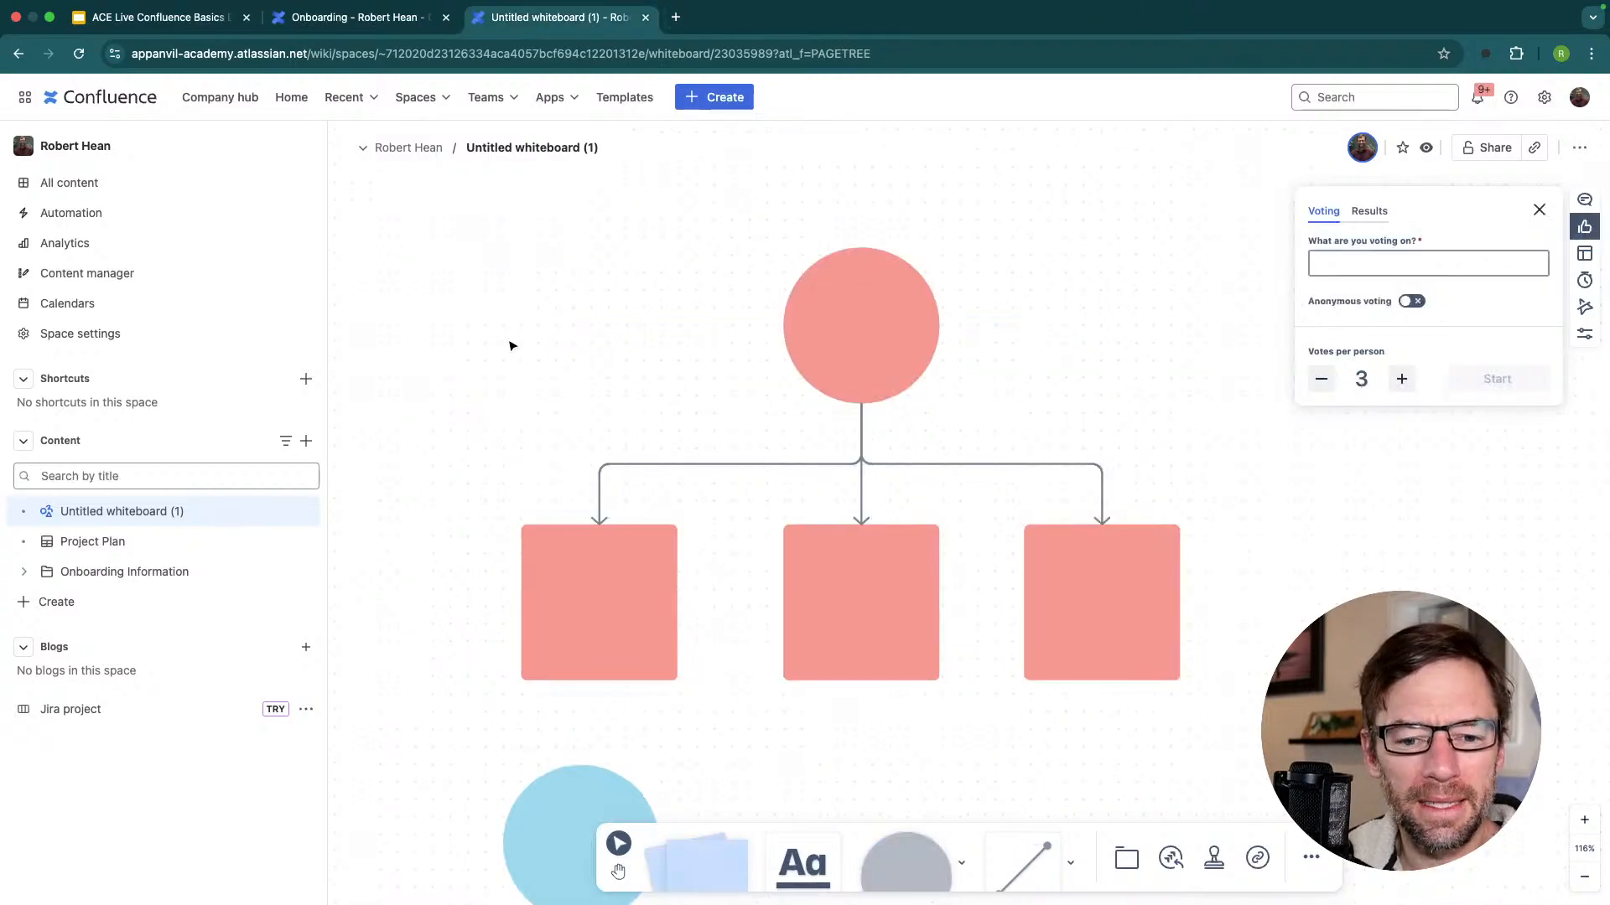
click(156, 544)
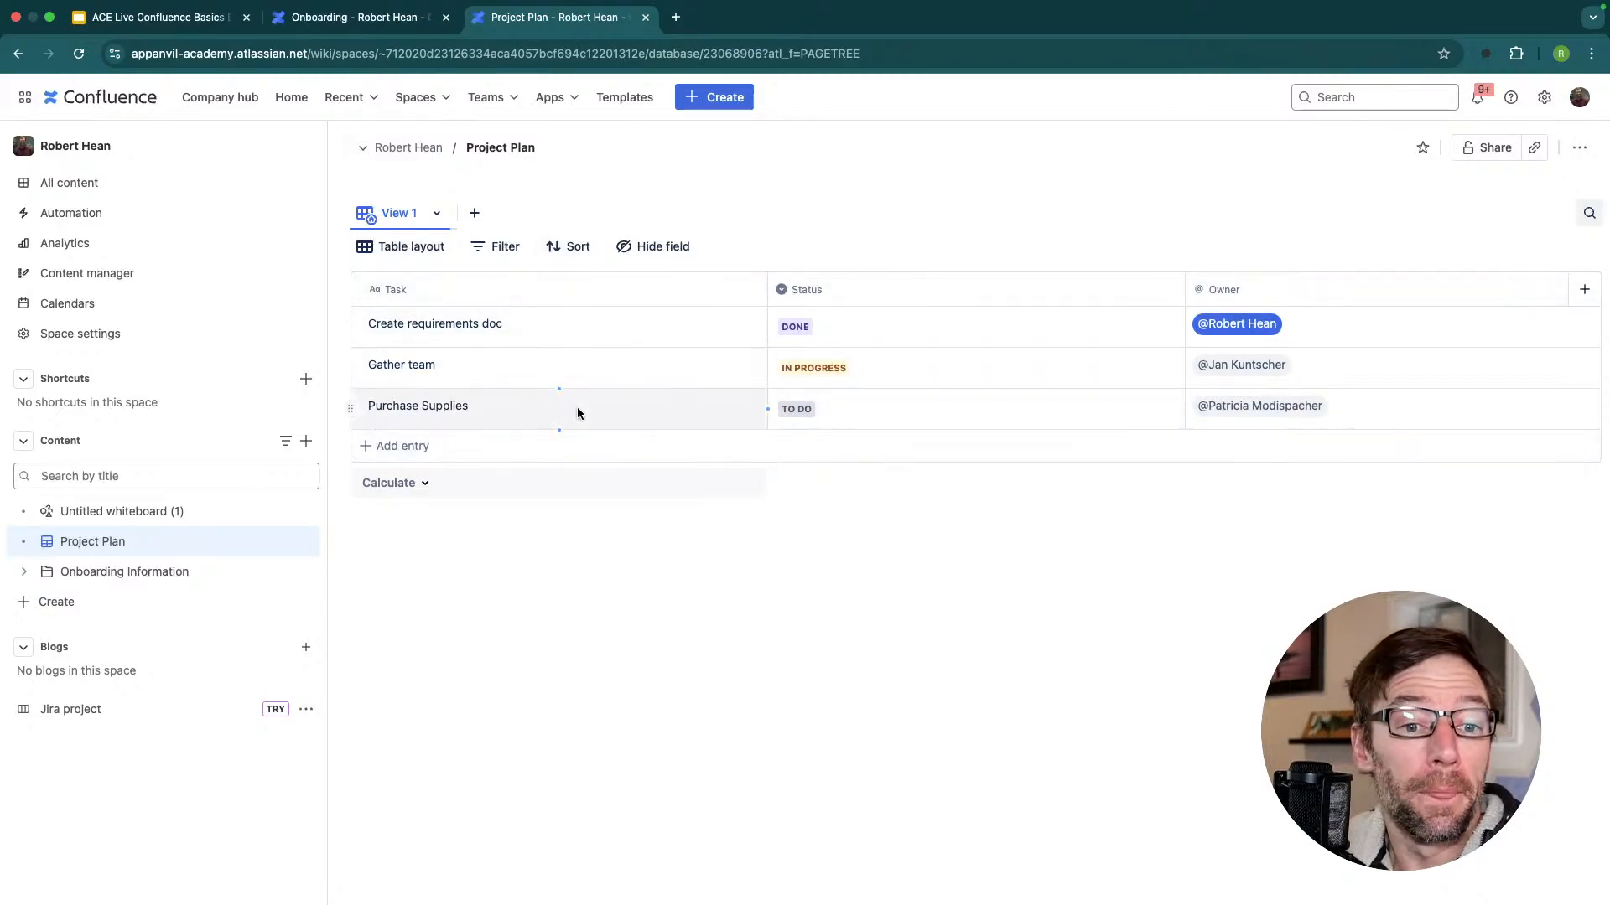
drag(450, 320, 467, 421)
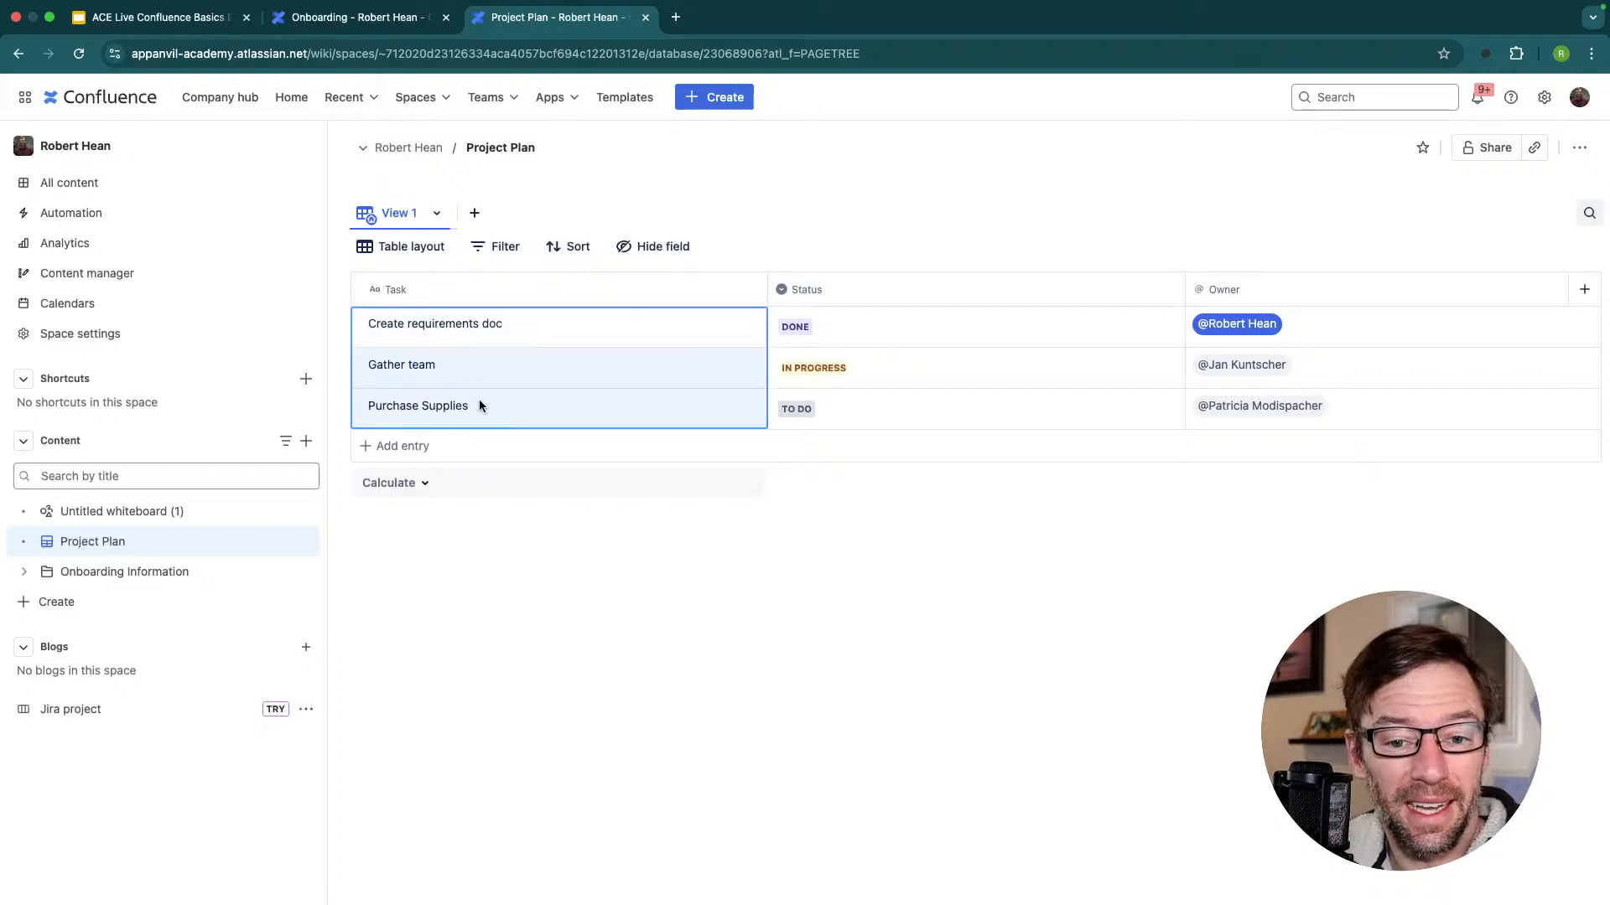
Set the status of the "Create requirements doc" task to In Progress.
click(1006, 329)
key(Delete)
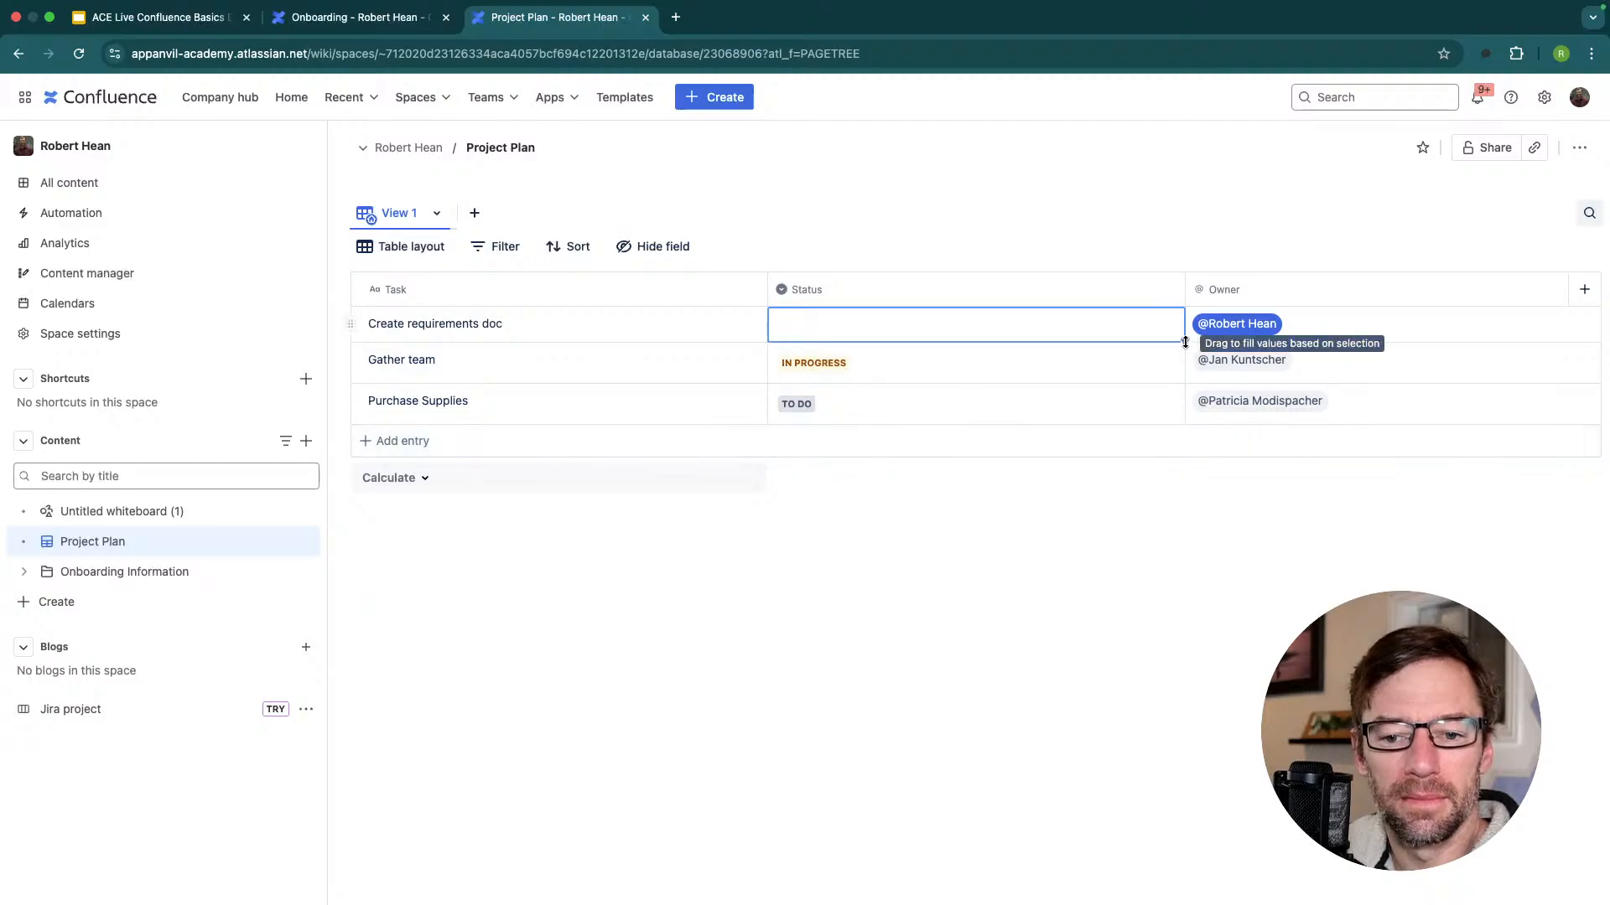
click(1177, 331)
click(1173, 329)
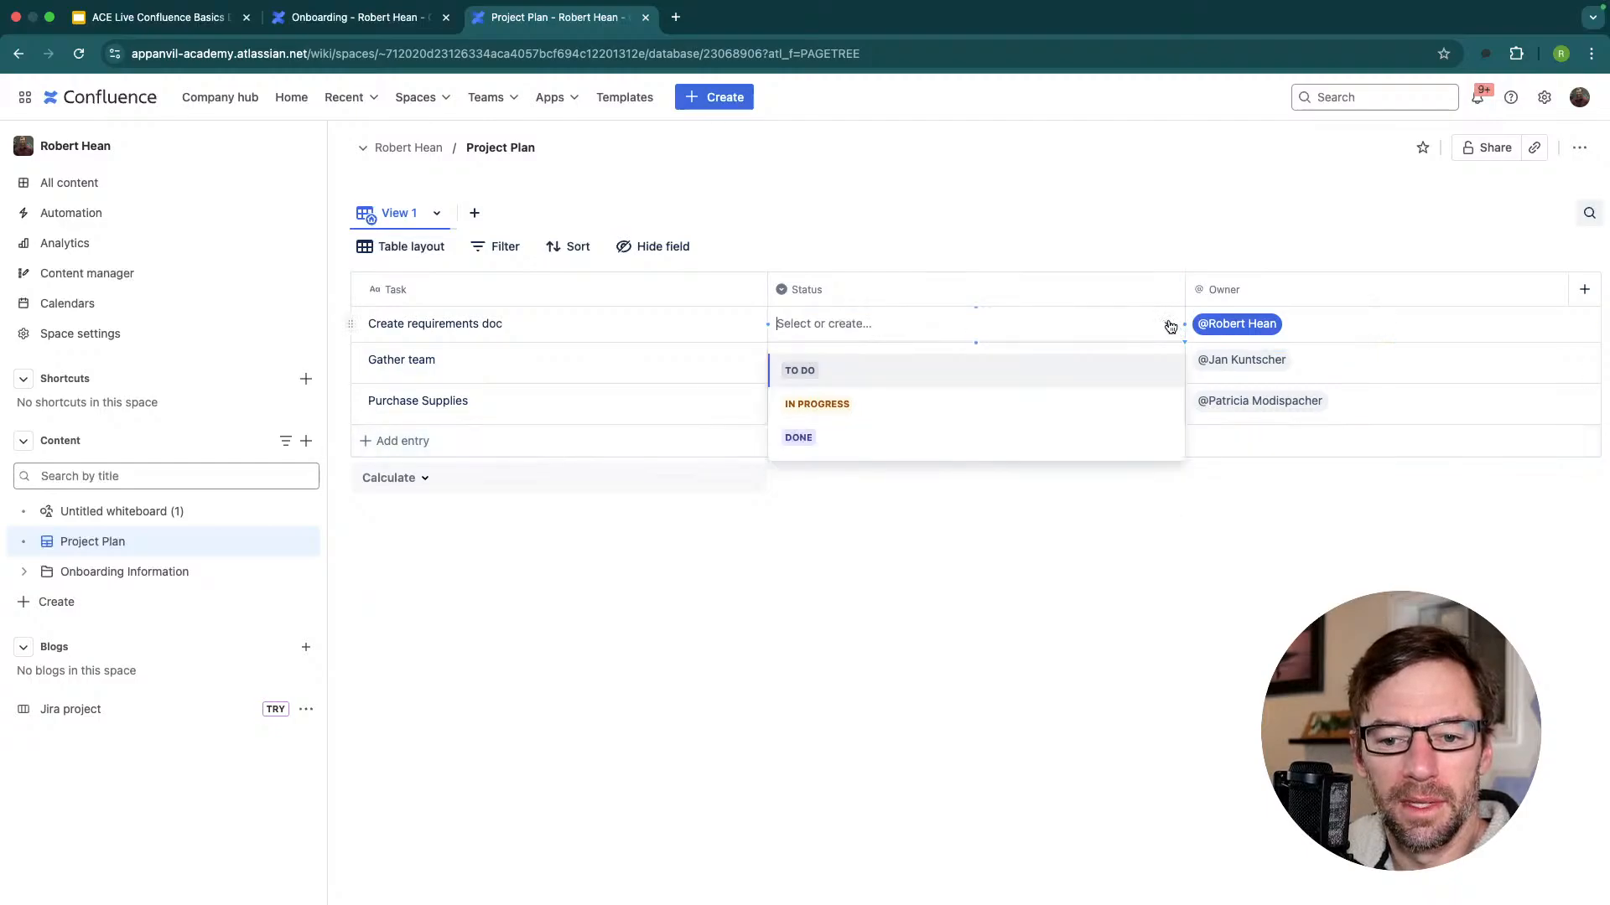
click(1026, 406)
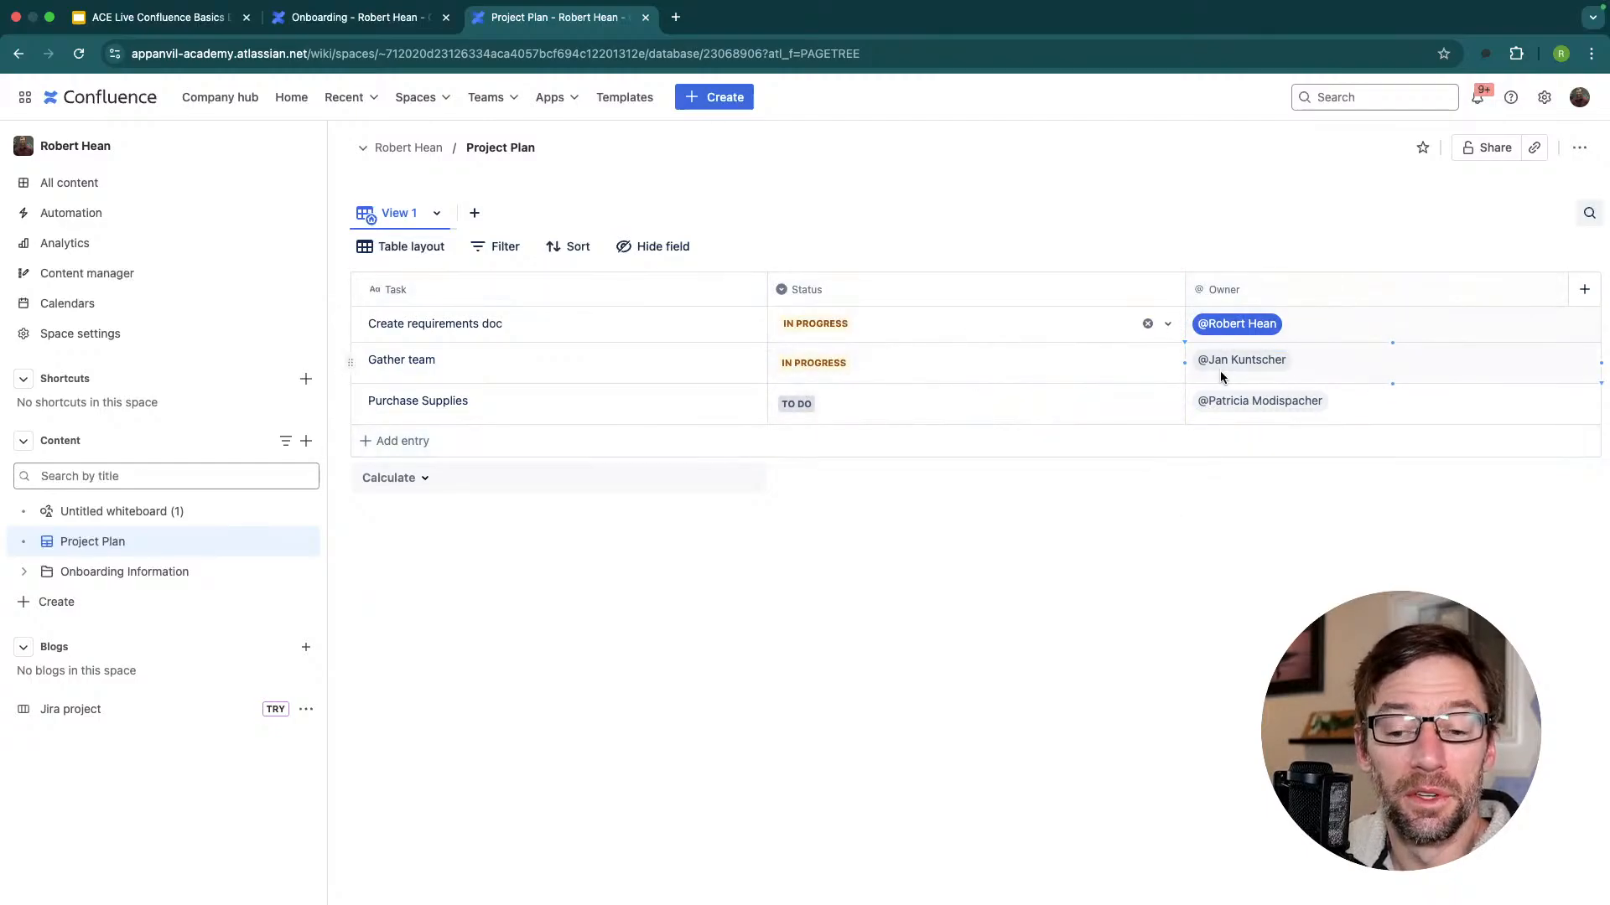
Examine the field types offered for a new database column, including the page, Jira and other-database types.
click(1593, 291)
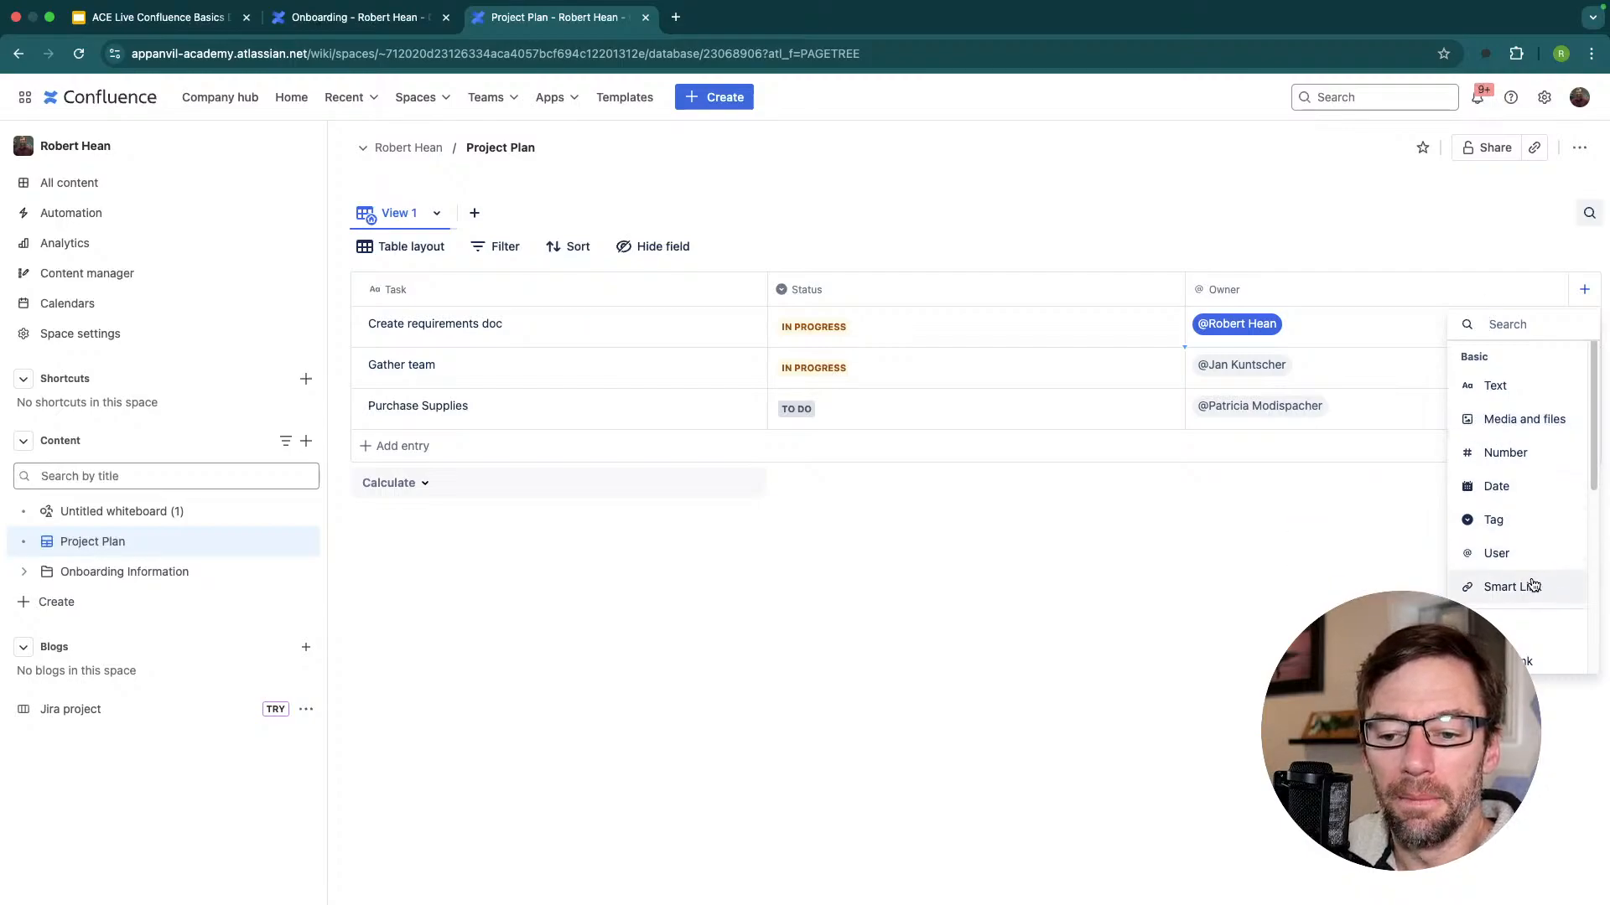
scroll(1533, 582, down, 3)
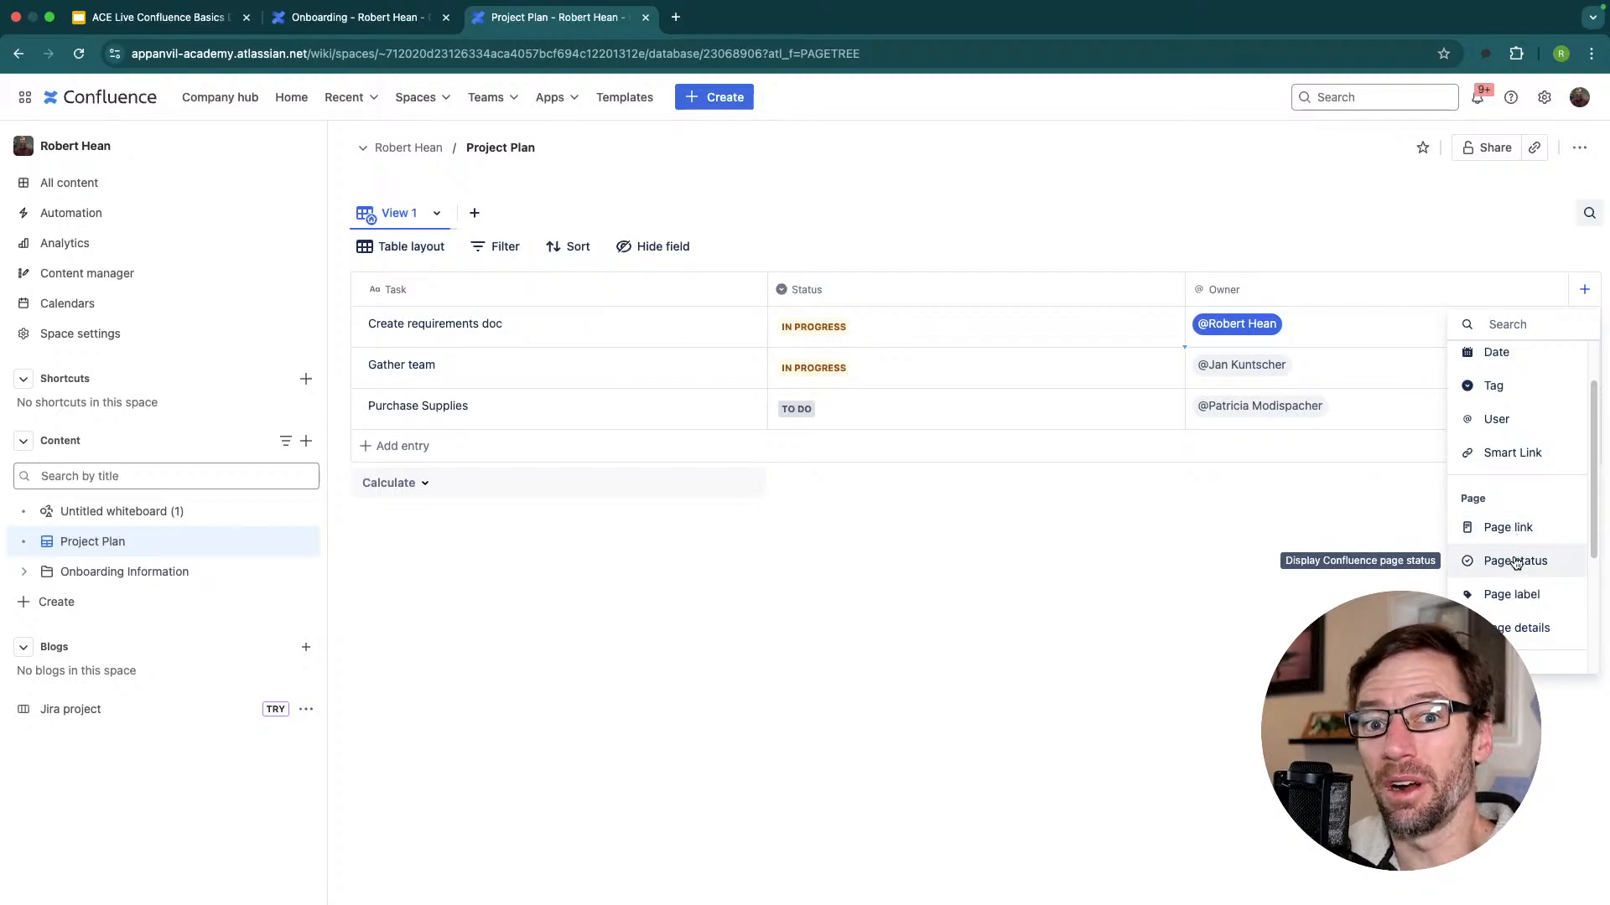
scroll(1527, 591, down, 4)
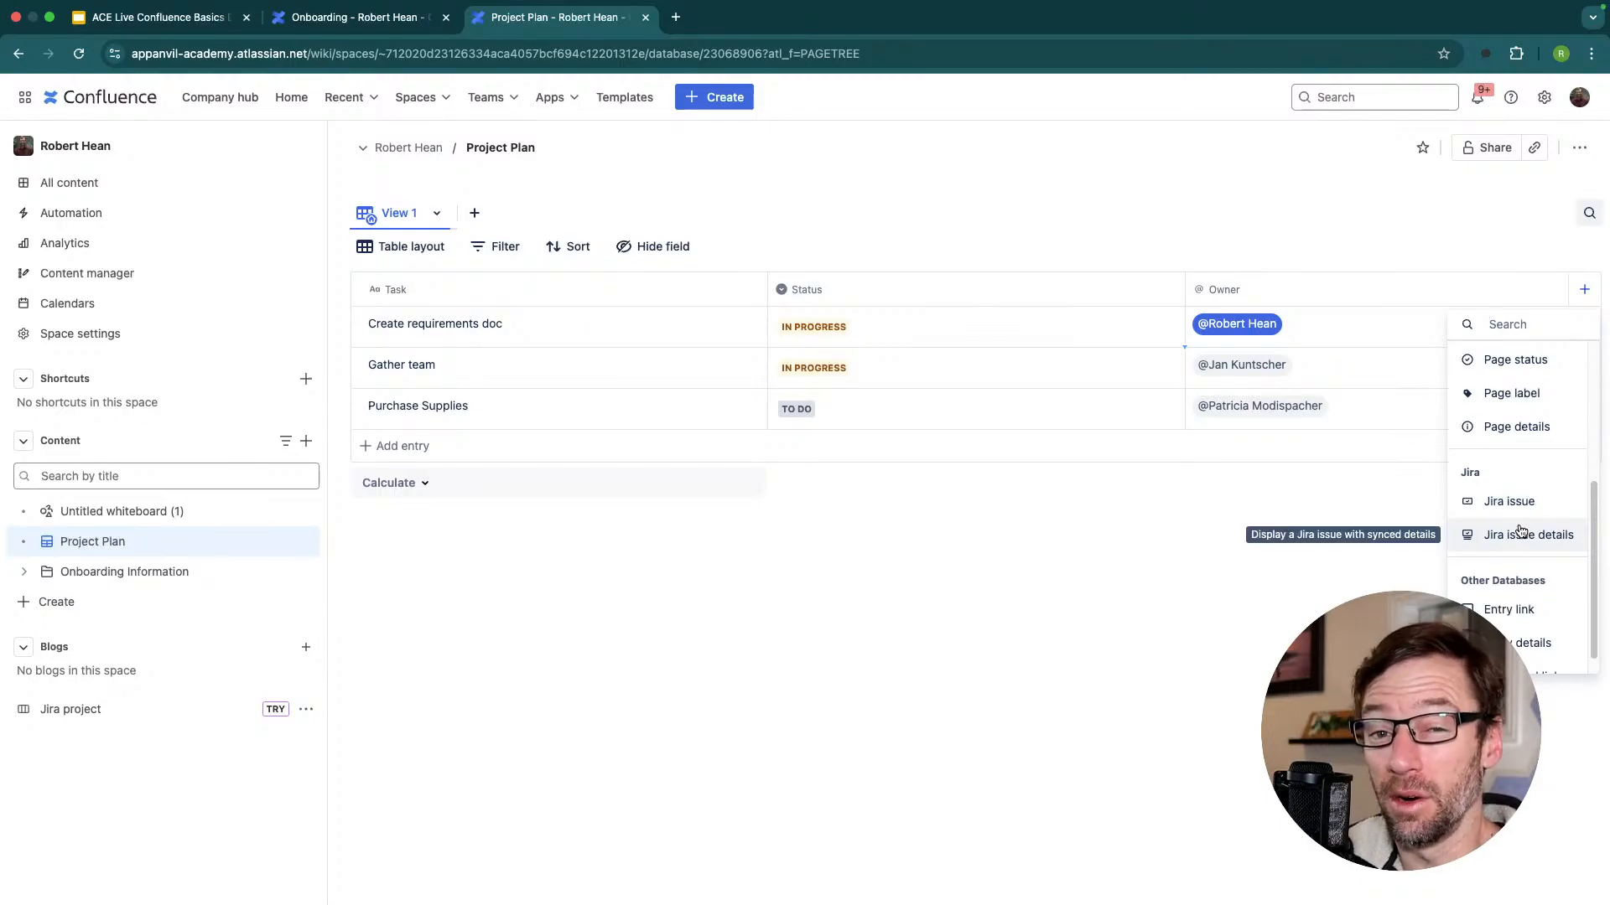
scroll(1509, 553, down, 1)
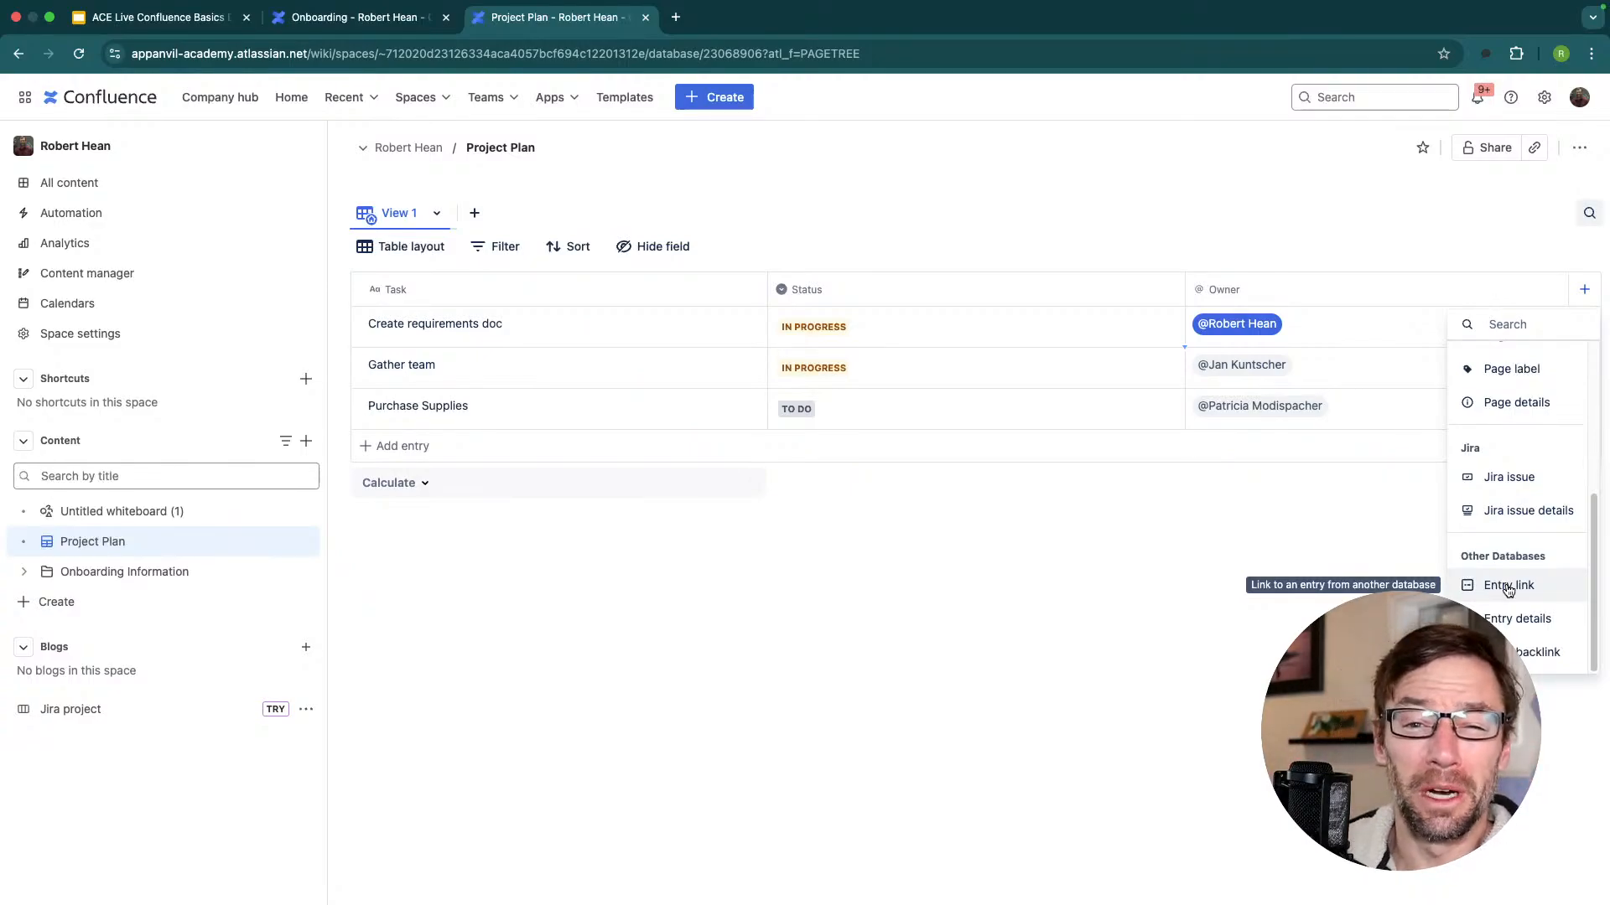
click(886, 591)
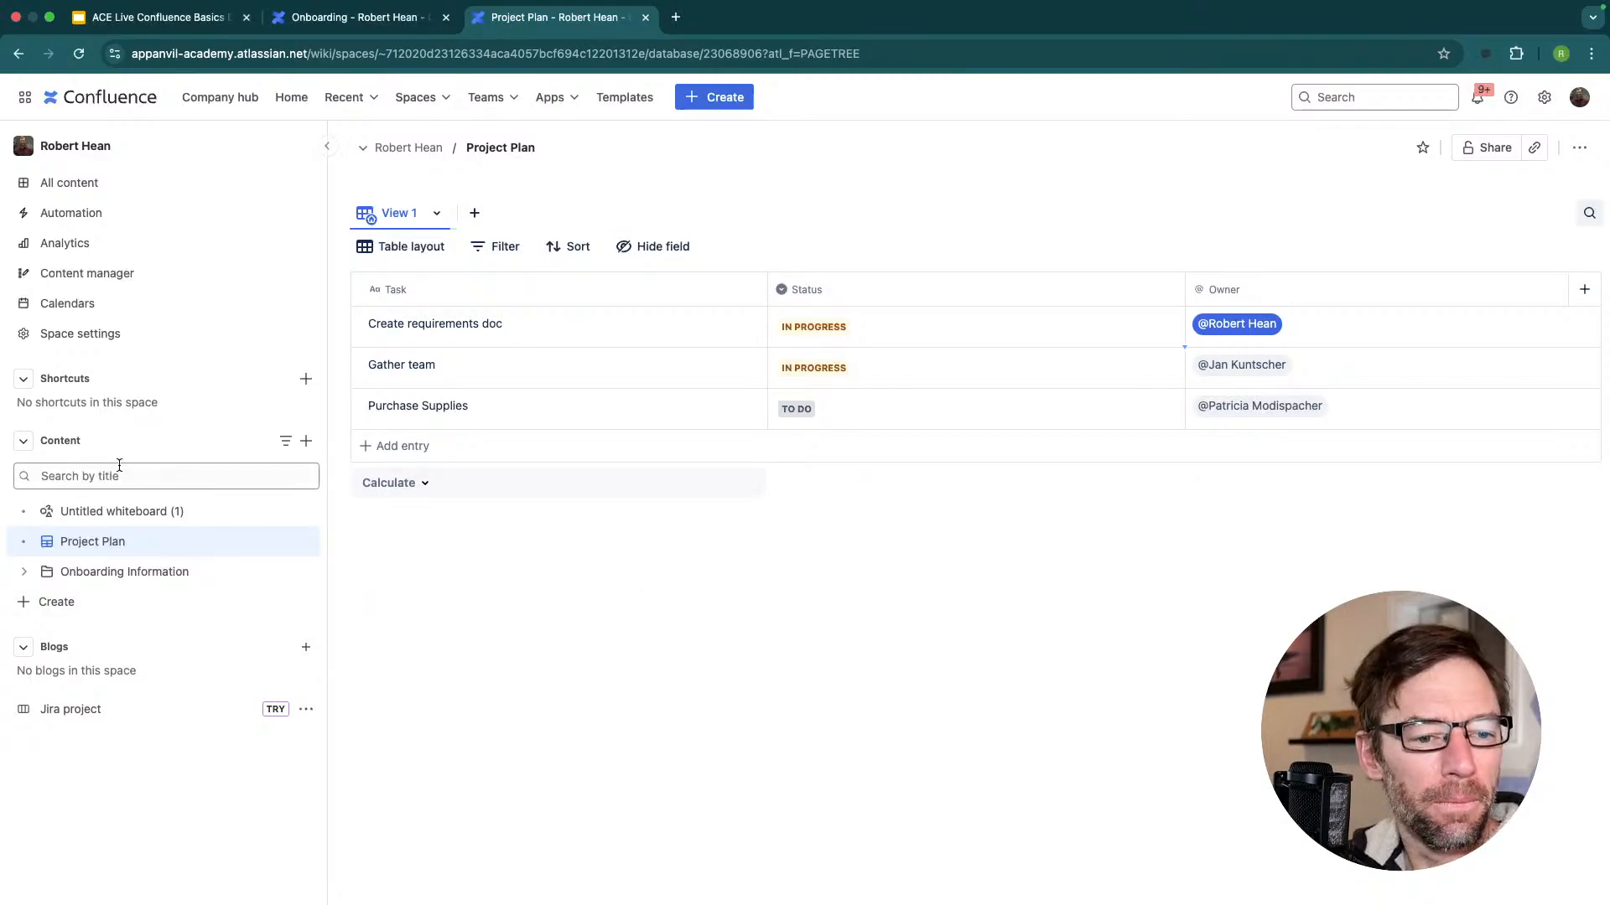
Examine the form for adding a space shortcut without adding one.
click(306, 378)
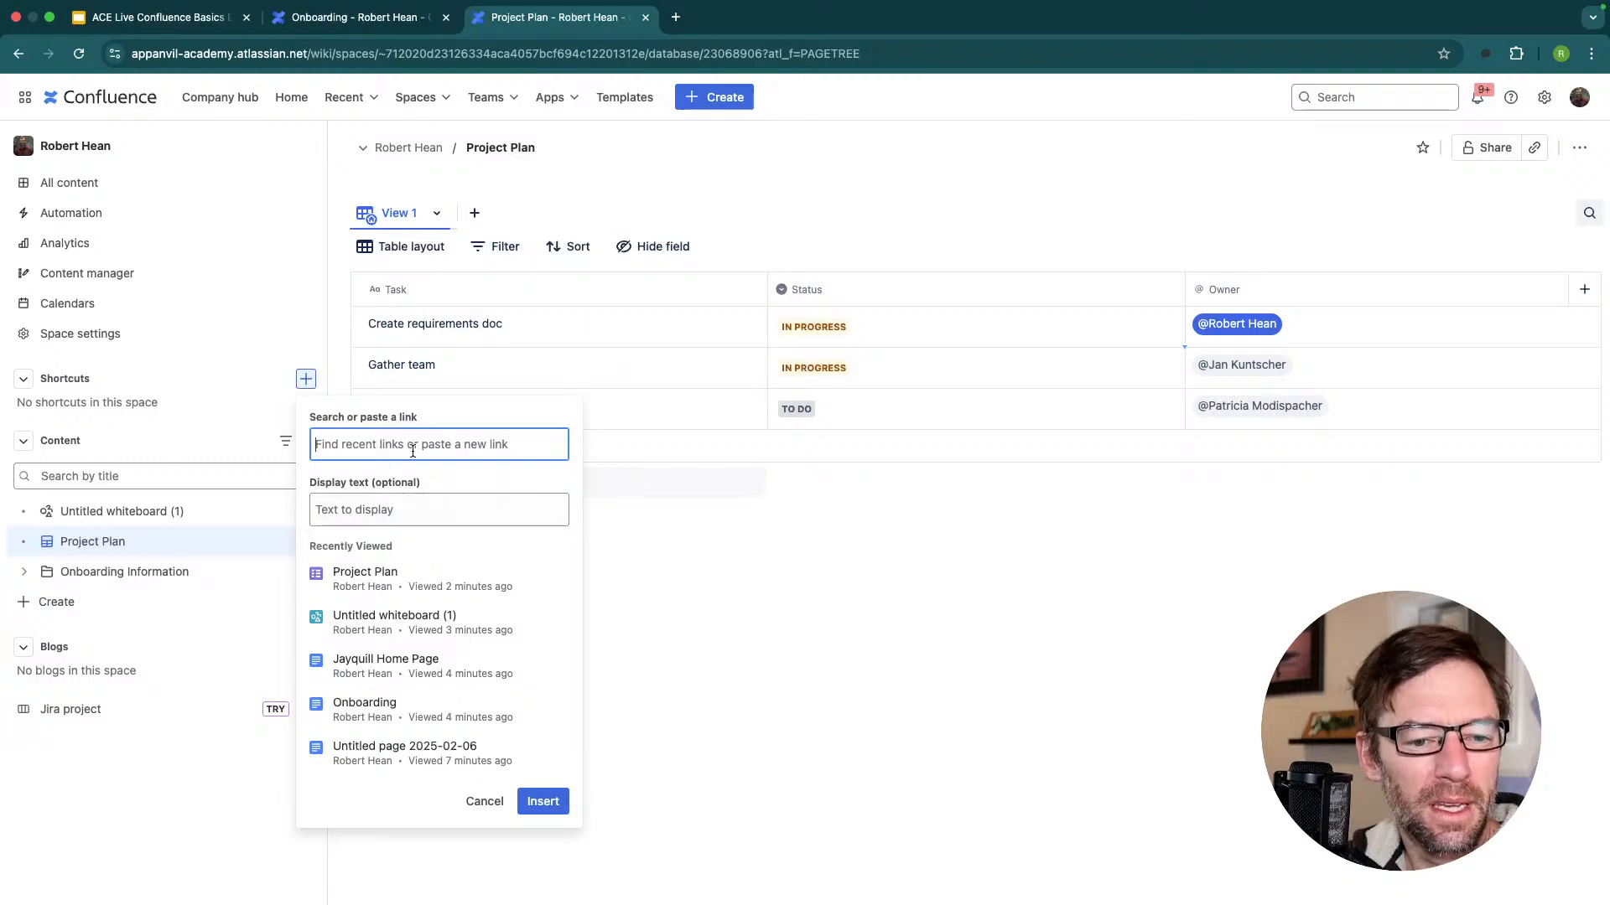
drag(314, 418, 354, 432)
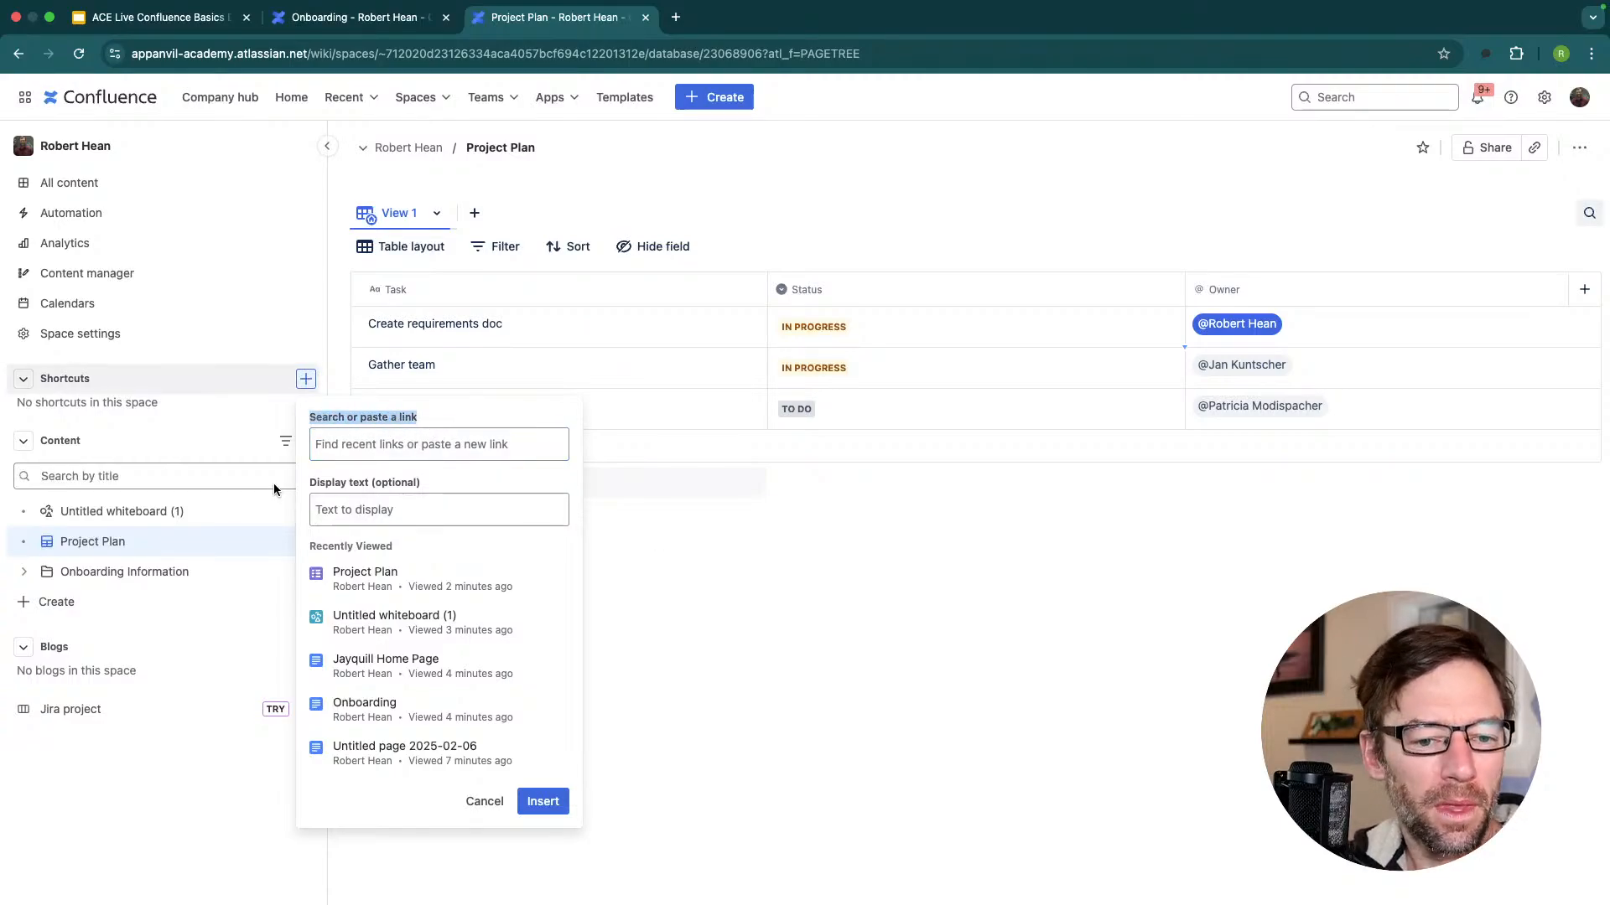
click(732, 642)
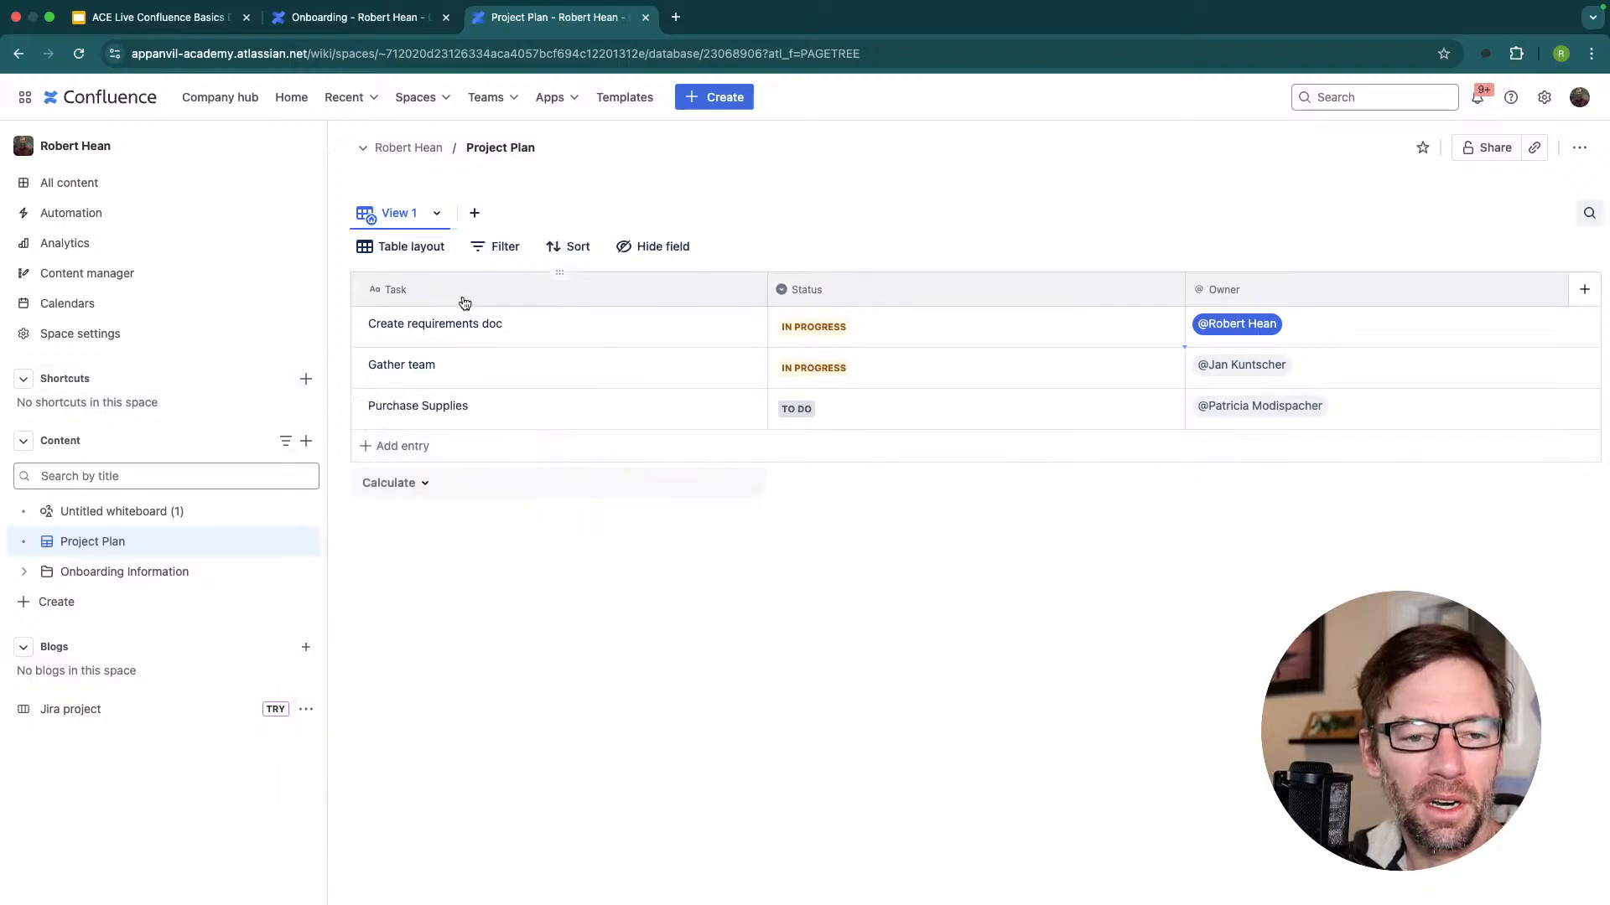
Open "Untitled page 2025-02-06" under the Onboarding page in the Onboarding Information folder, at its Jira issue table.
click(24, 572)
click(117, 612)
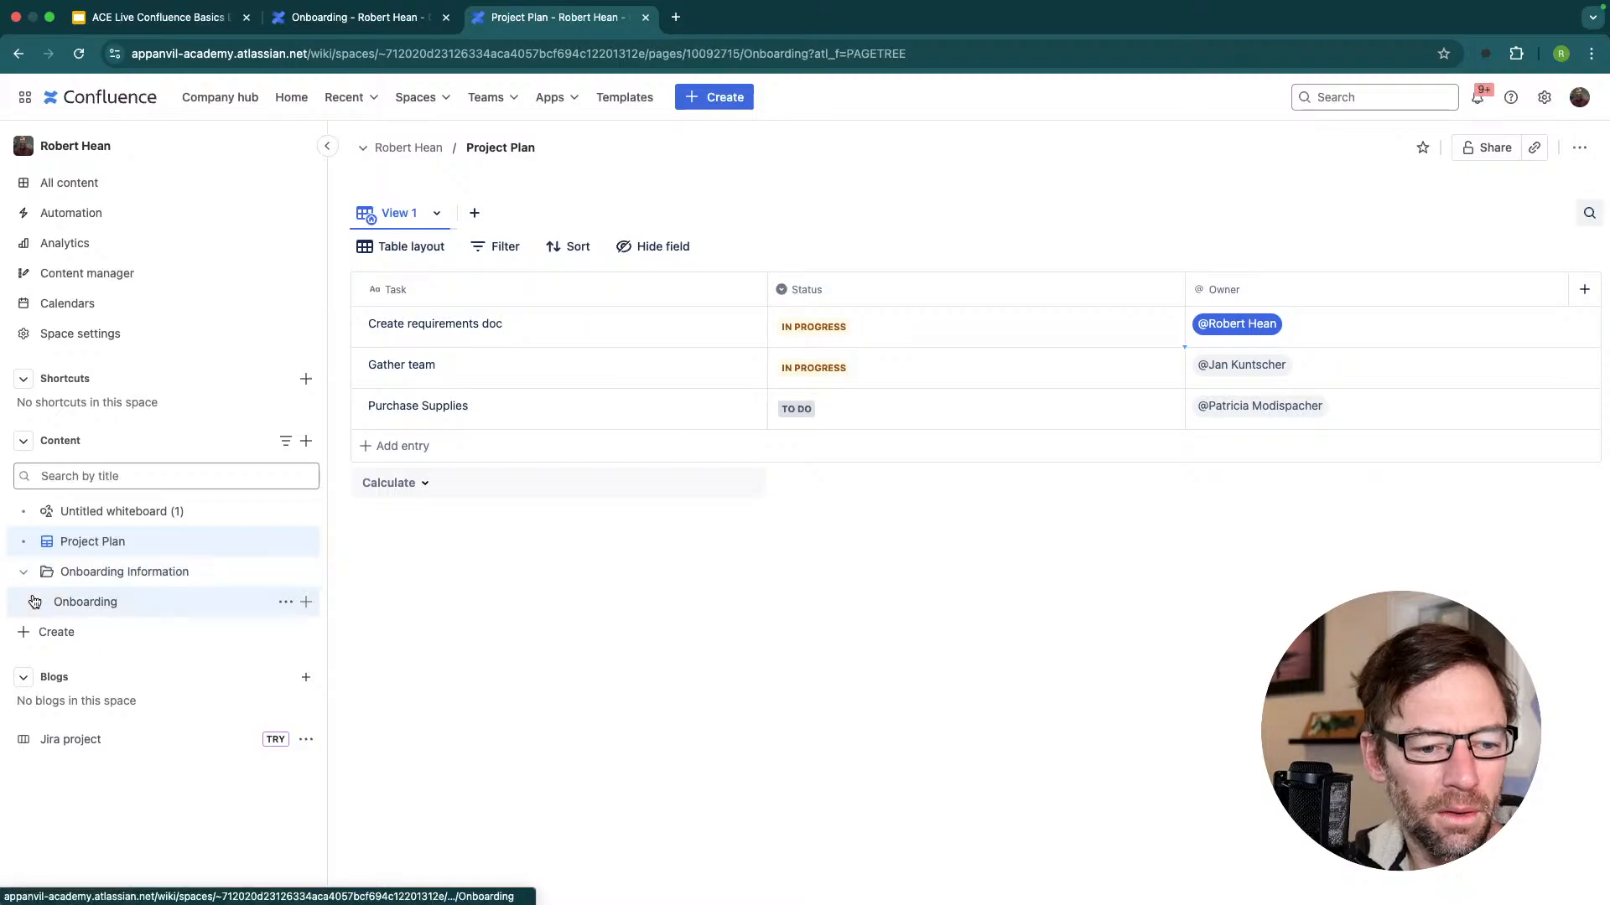
click(107, 664)
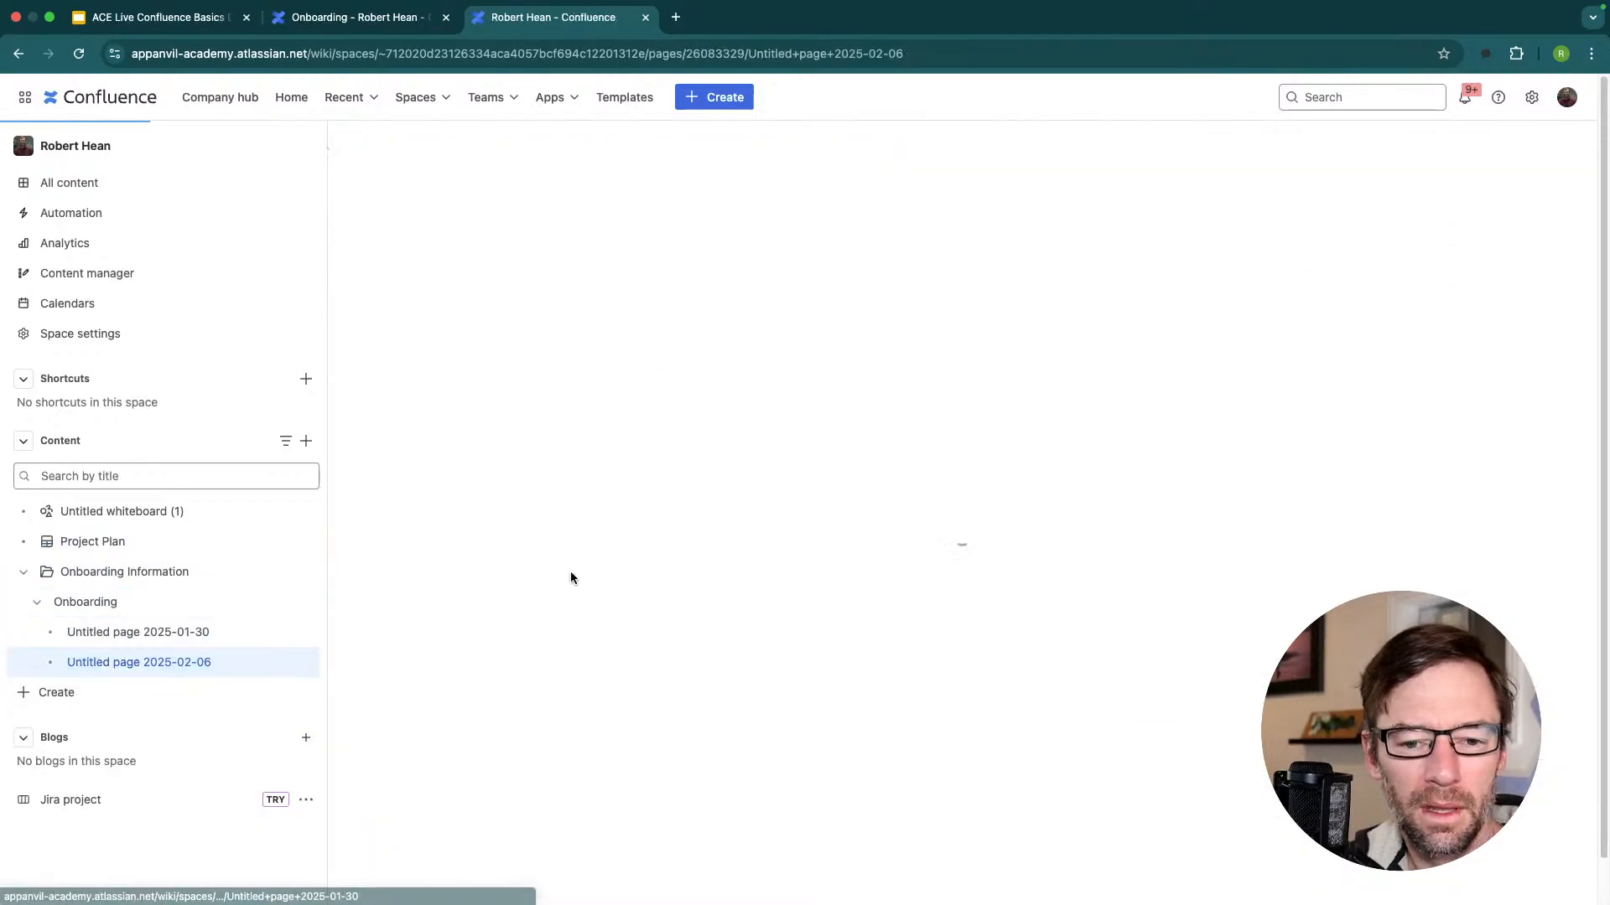
scroll(791, 623, down, 3)
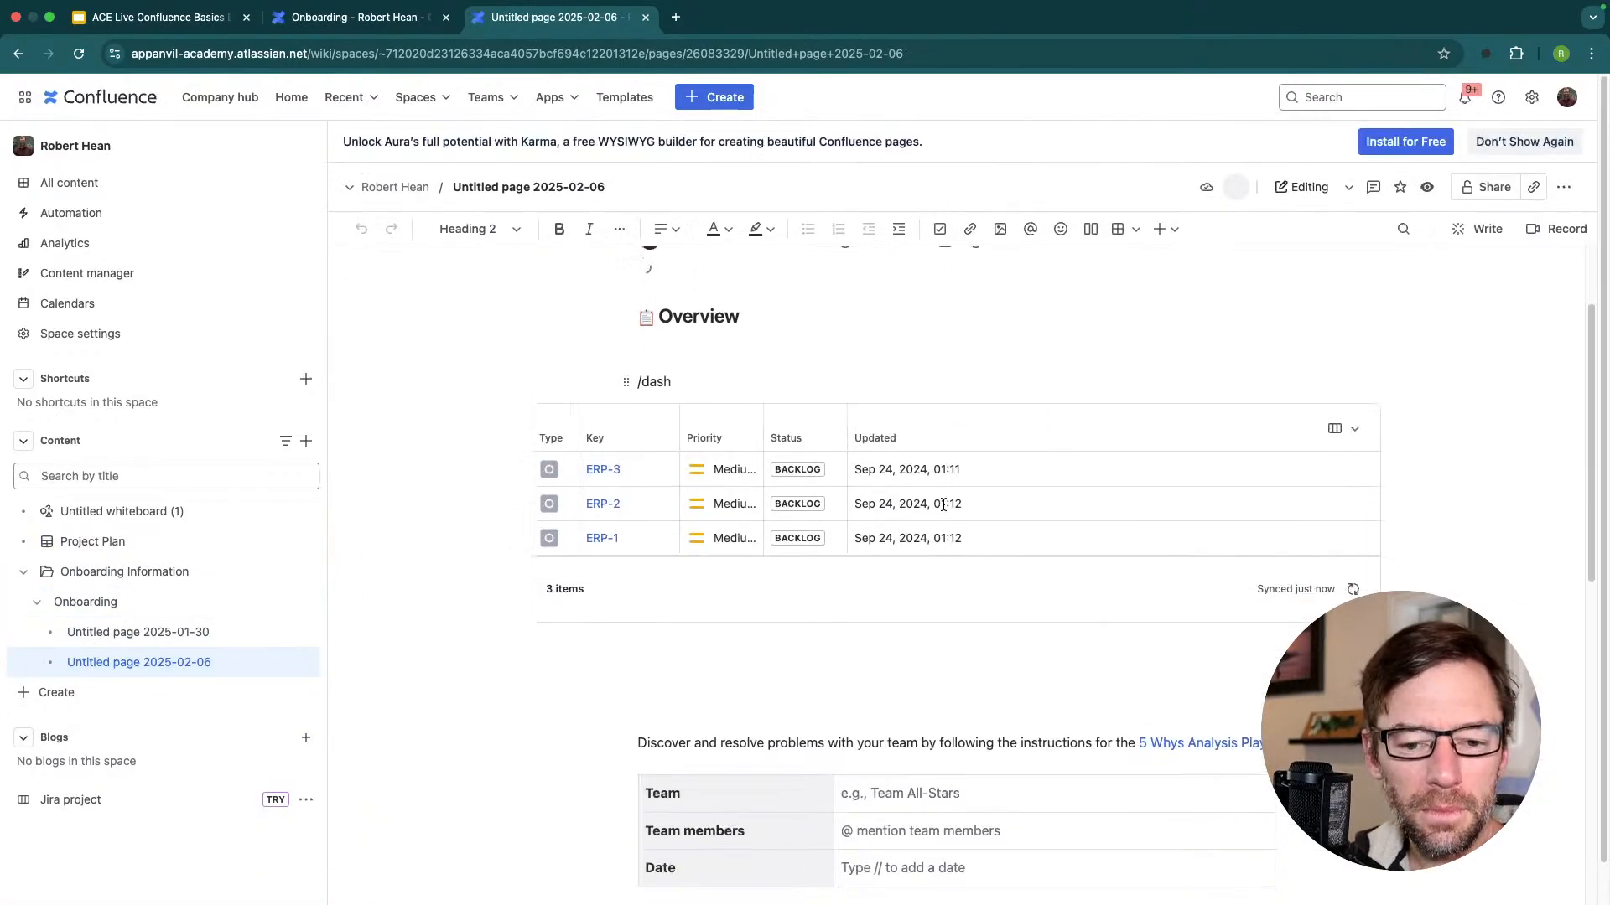
Copy the ERP-3 issue's link from the Jira table and paste it as a smart link below the Solutions table.
right_click(599, 457)
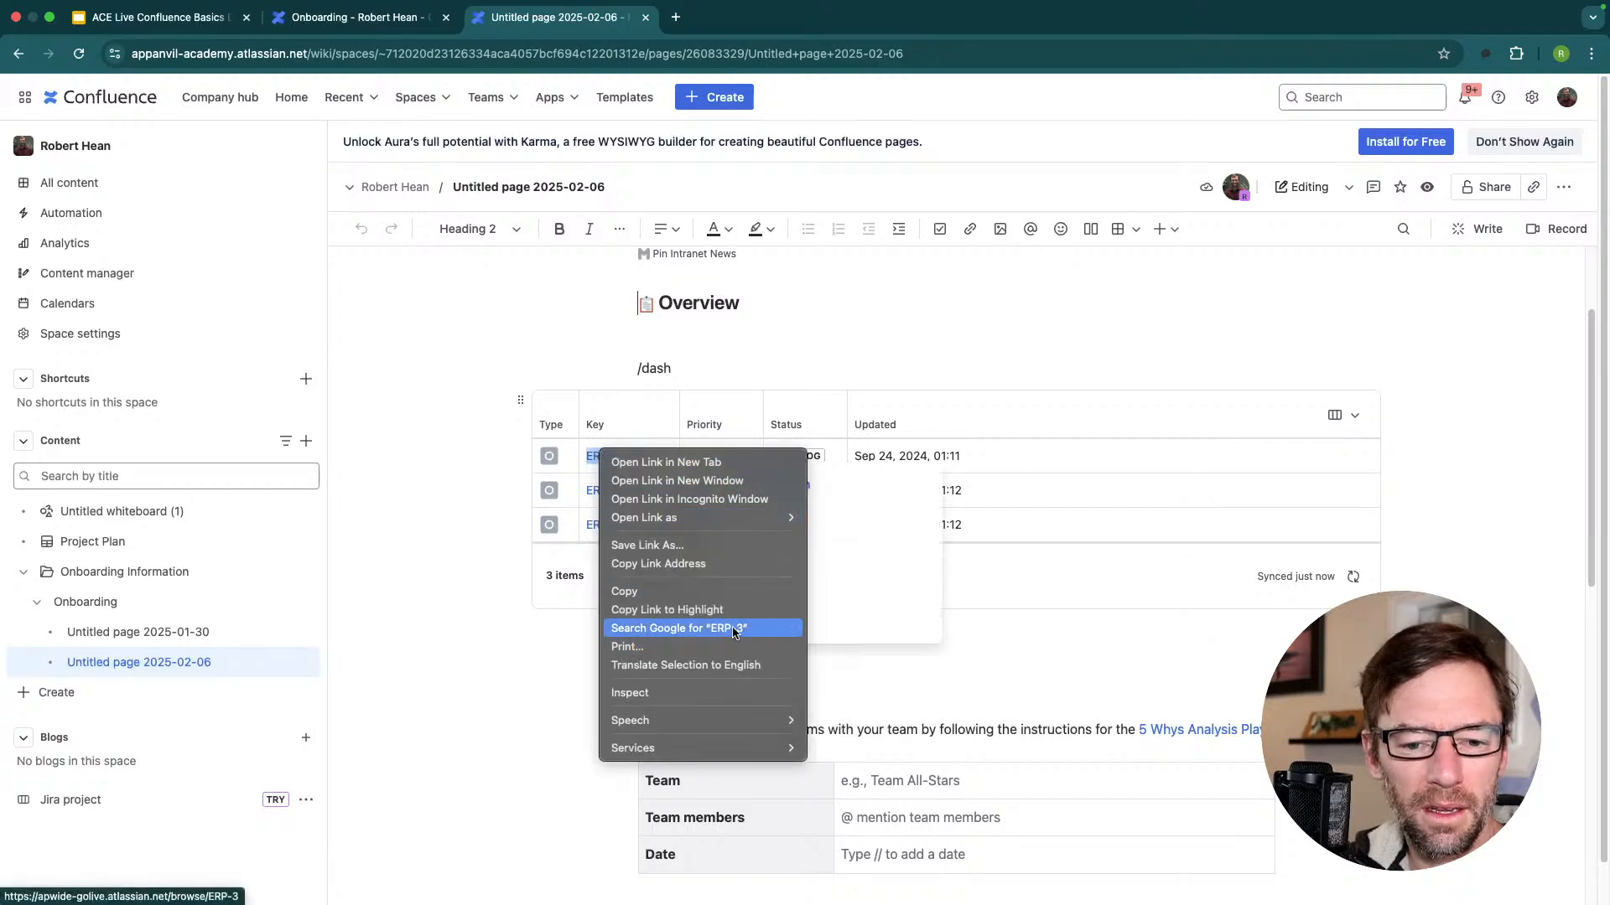
click(658, 563)
scroll(683, 388, up, 2)
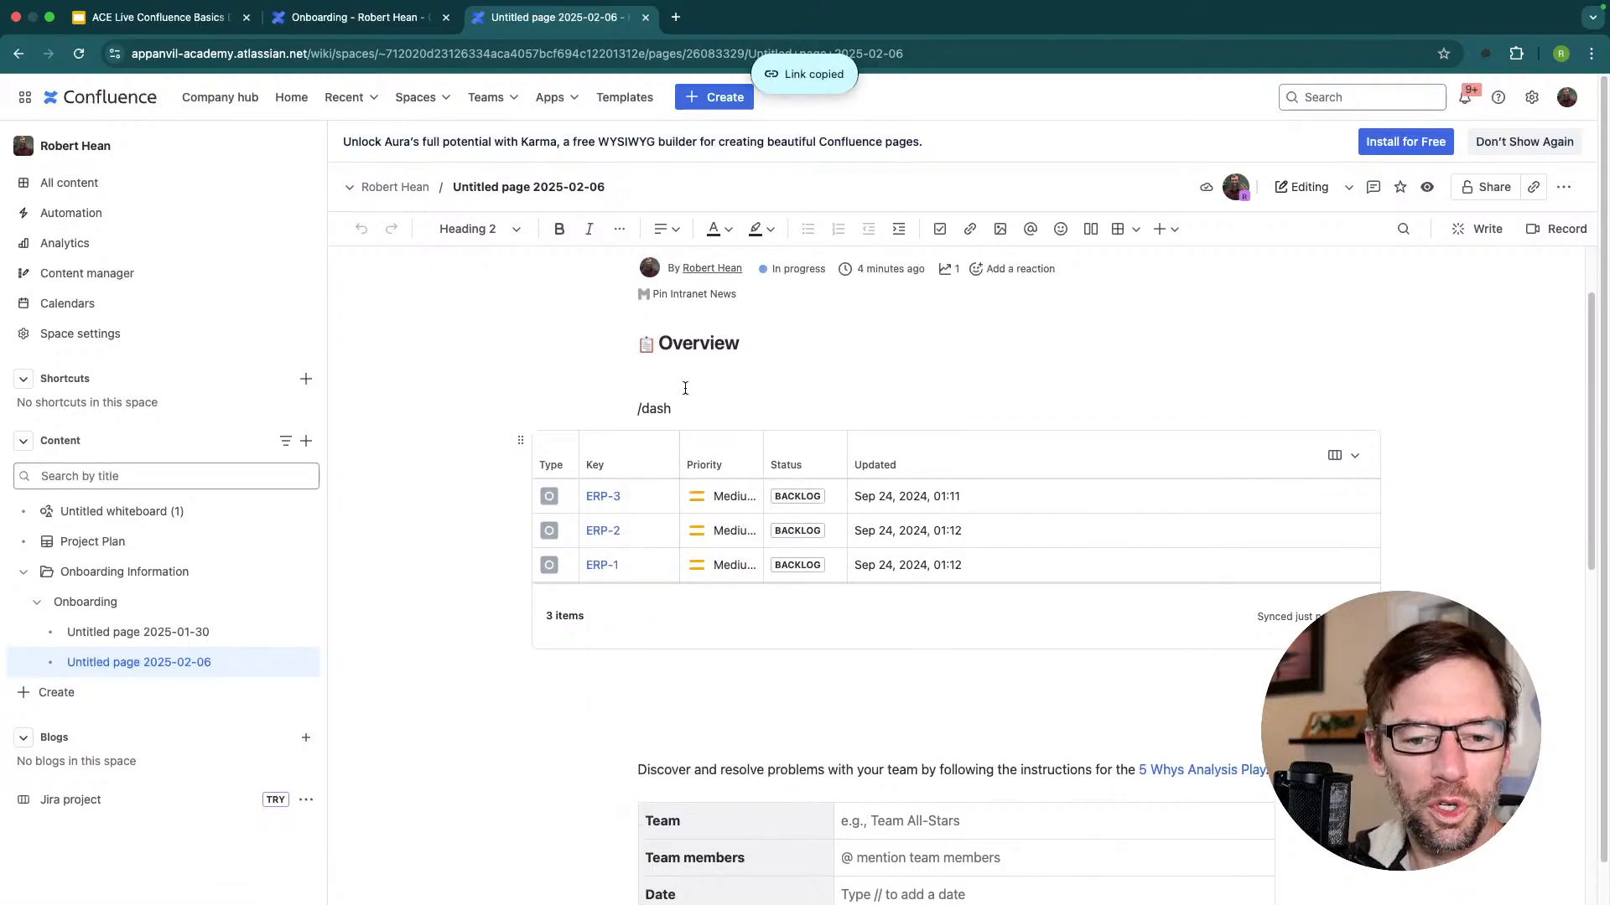
scroll(772, 452, down, 10)
click(711, 790)
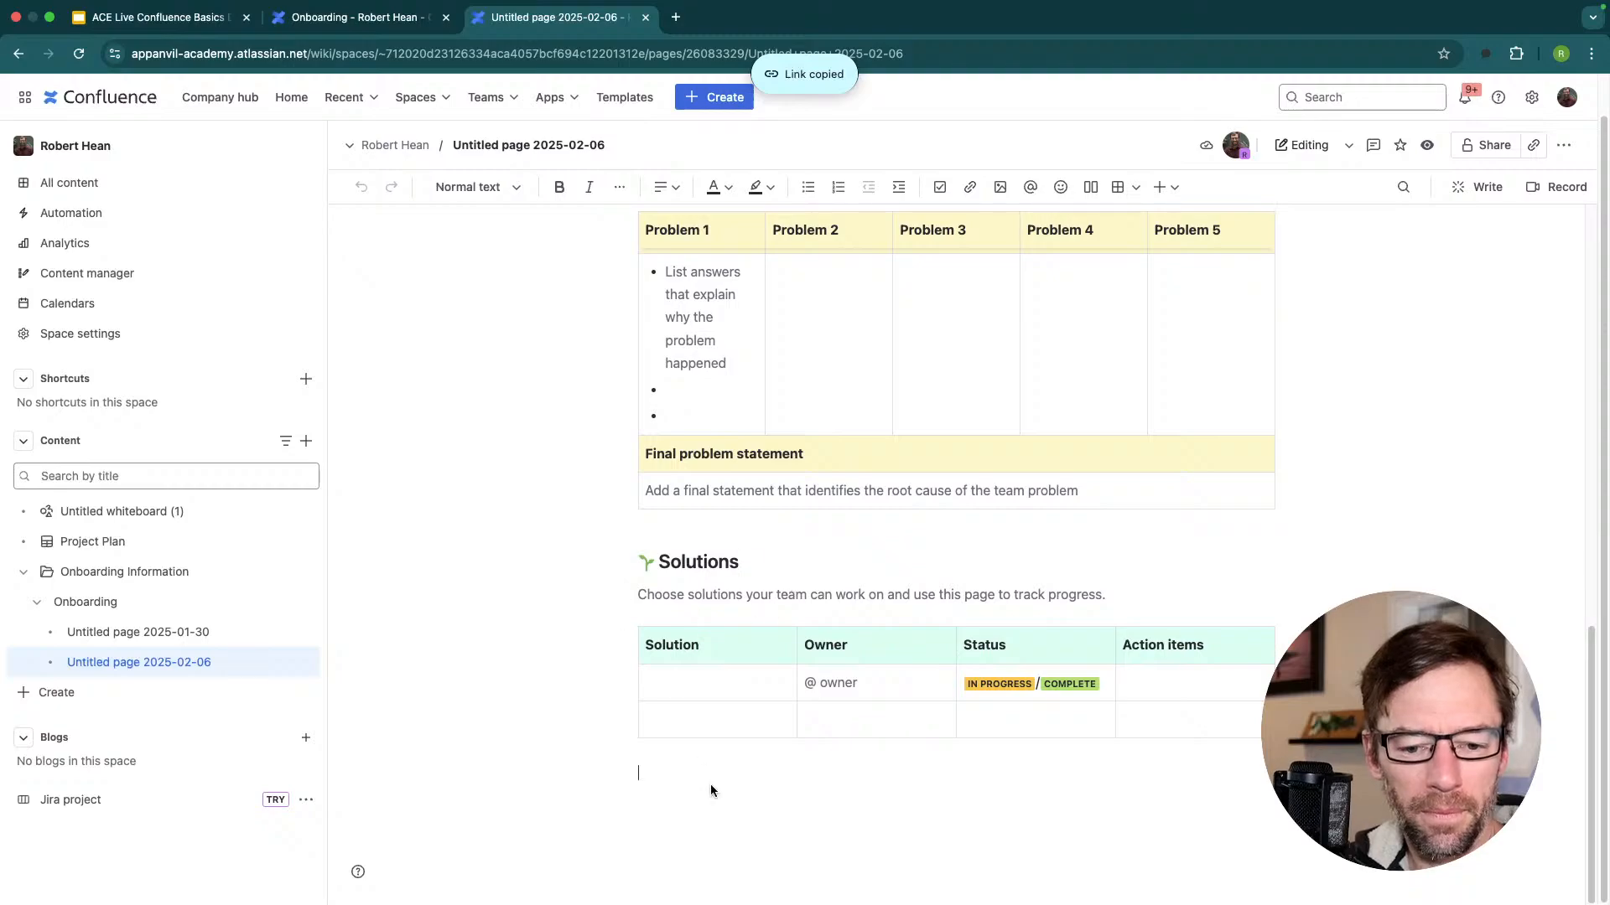
key(super+v)
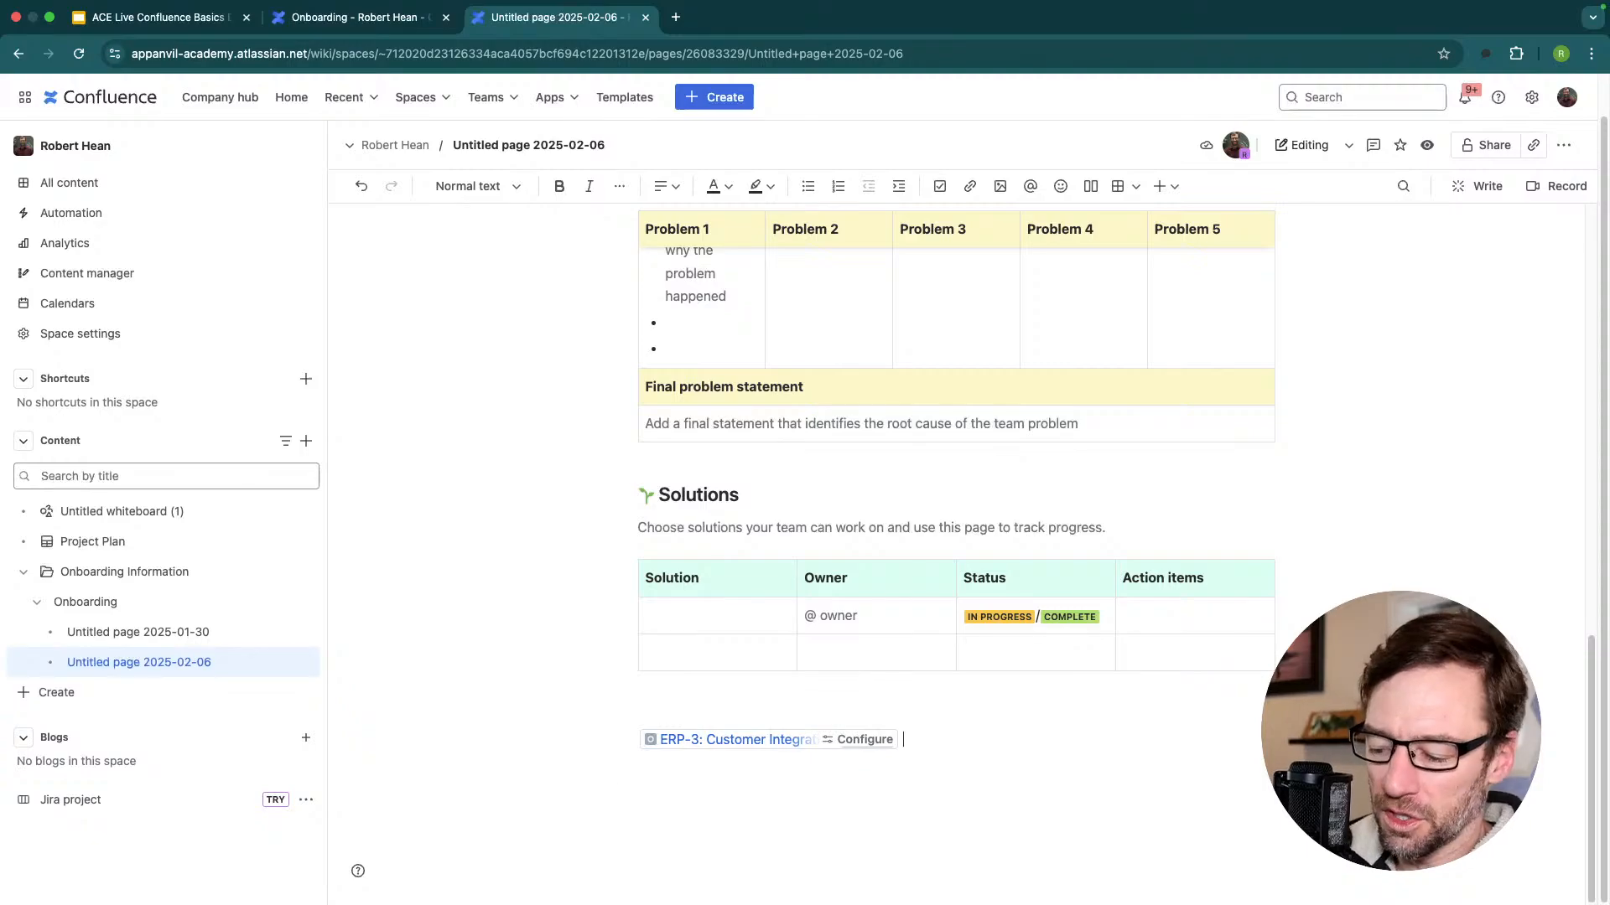
Paste the ERP-3 link again on a new line and display this second copy as a plain URL.
key(Return)
key(ctrl+v)
click(754, 798)
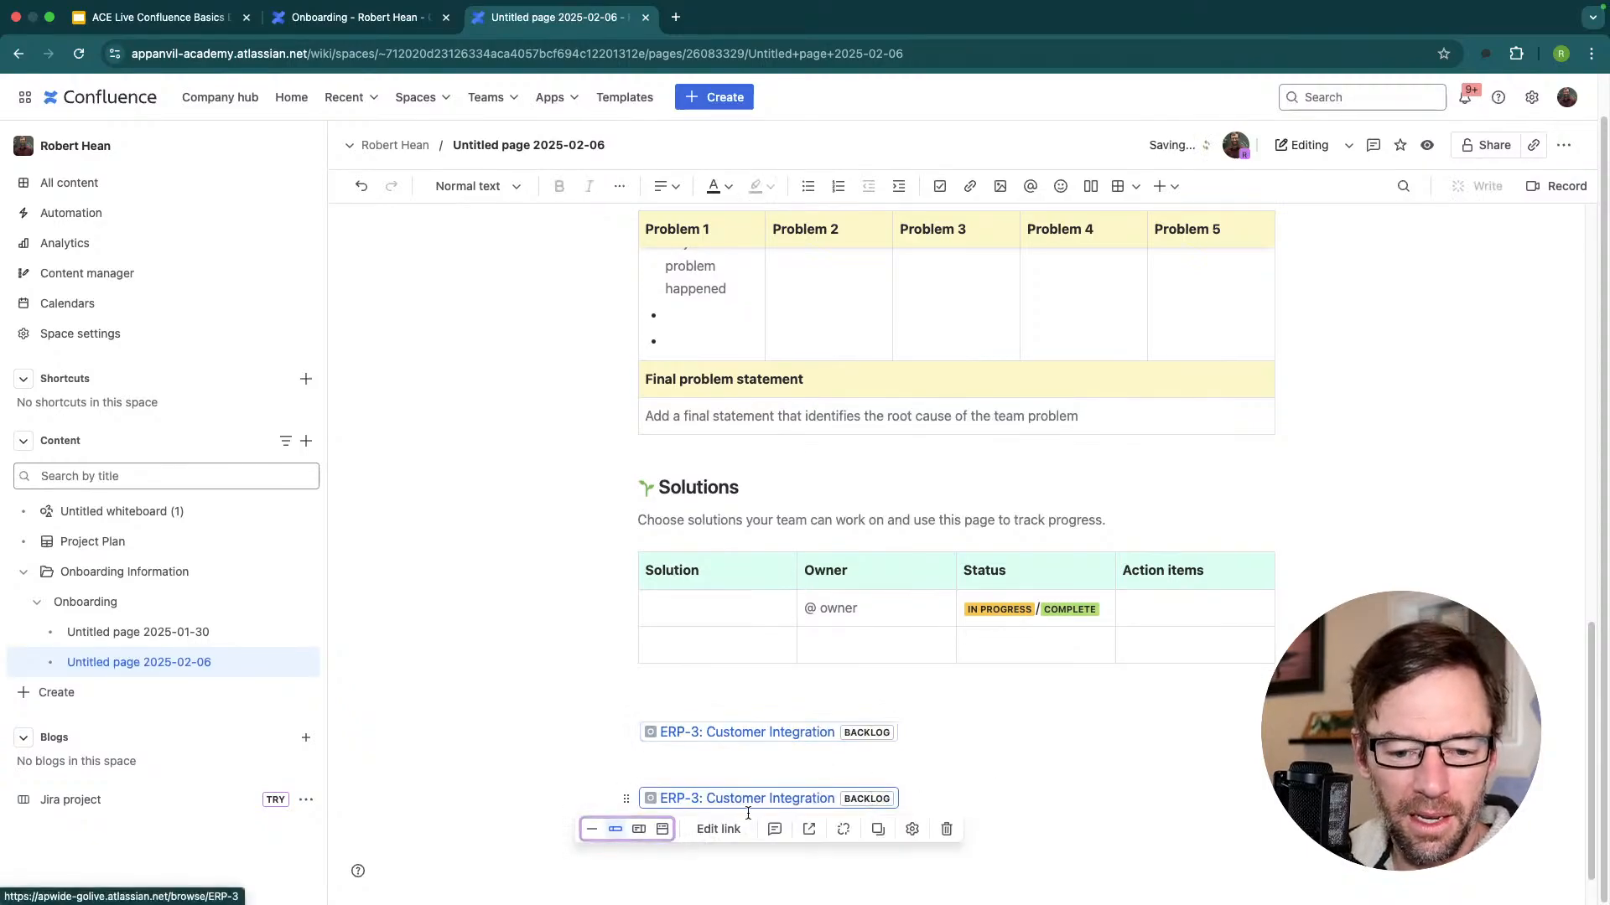
click(591, 829)
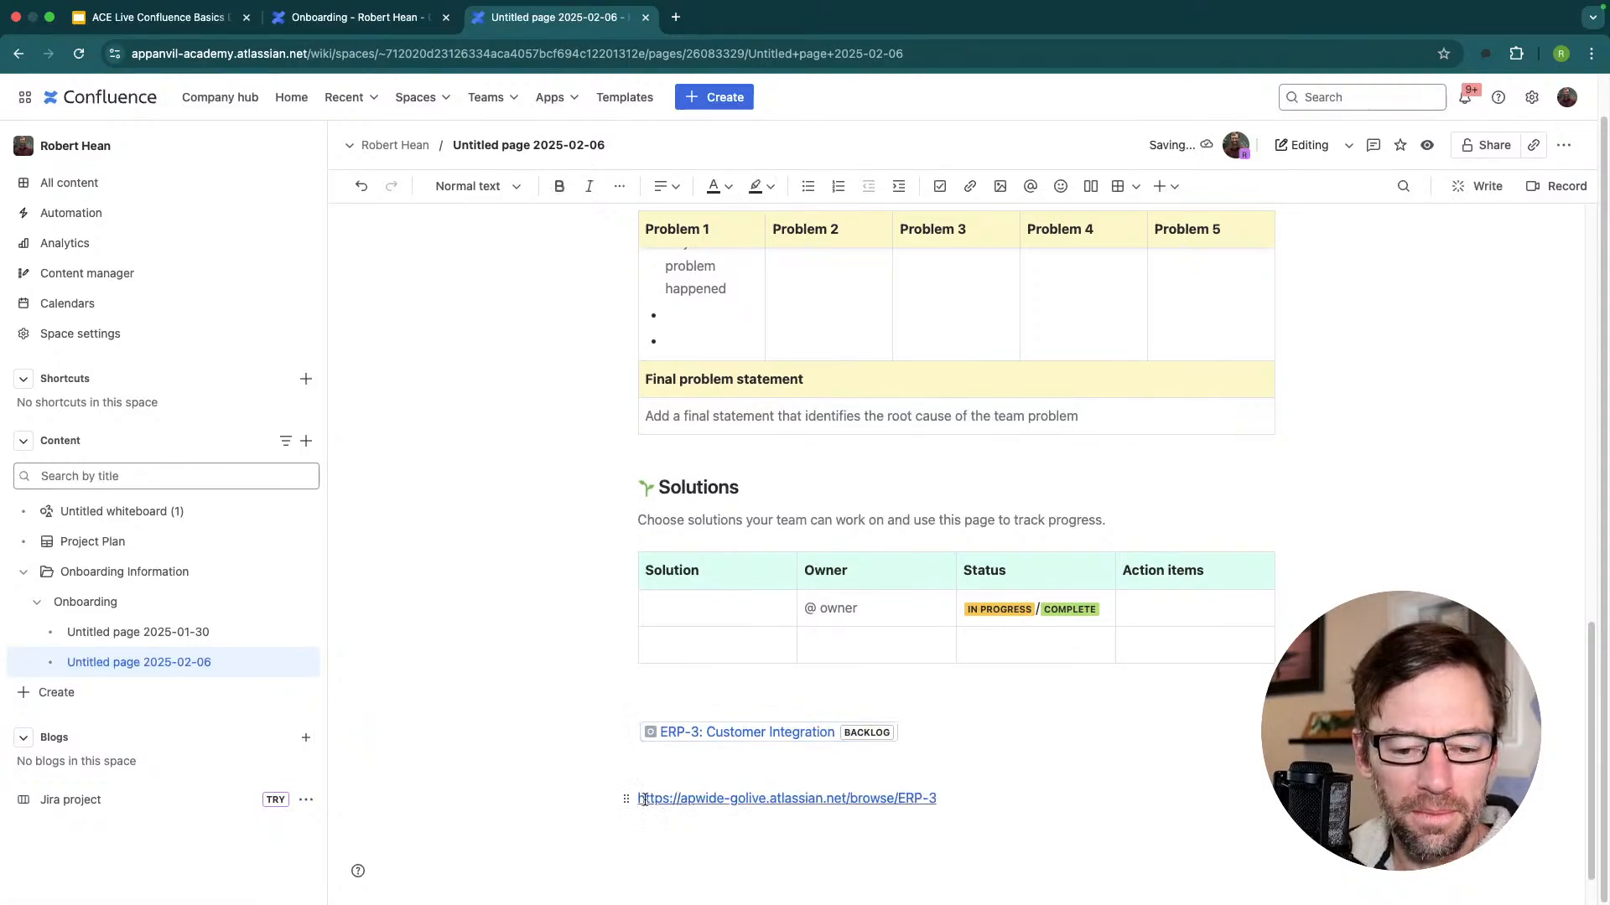
Display the first ERP-3 link below the Solutions table as a card and open its status choices.
click(876, 734)
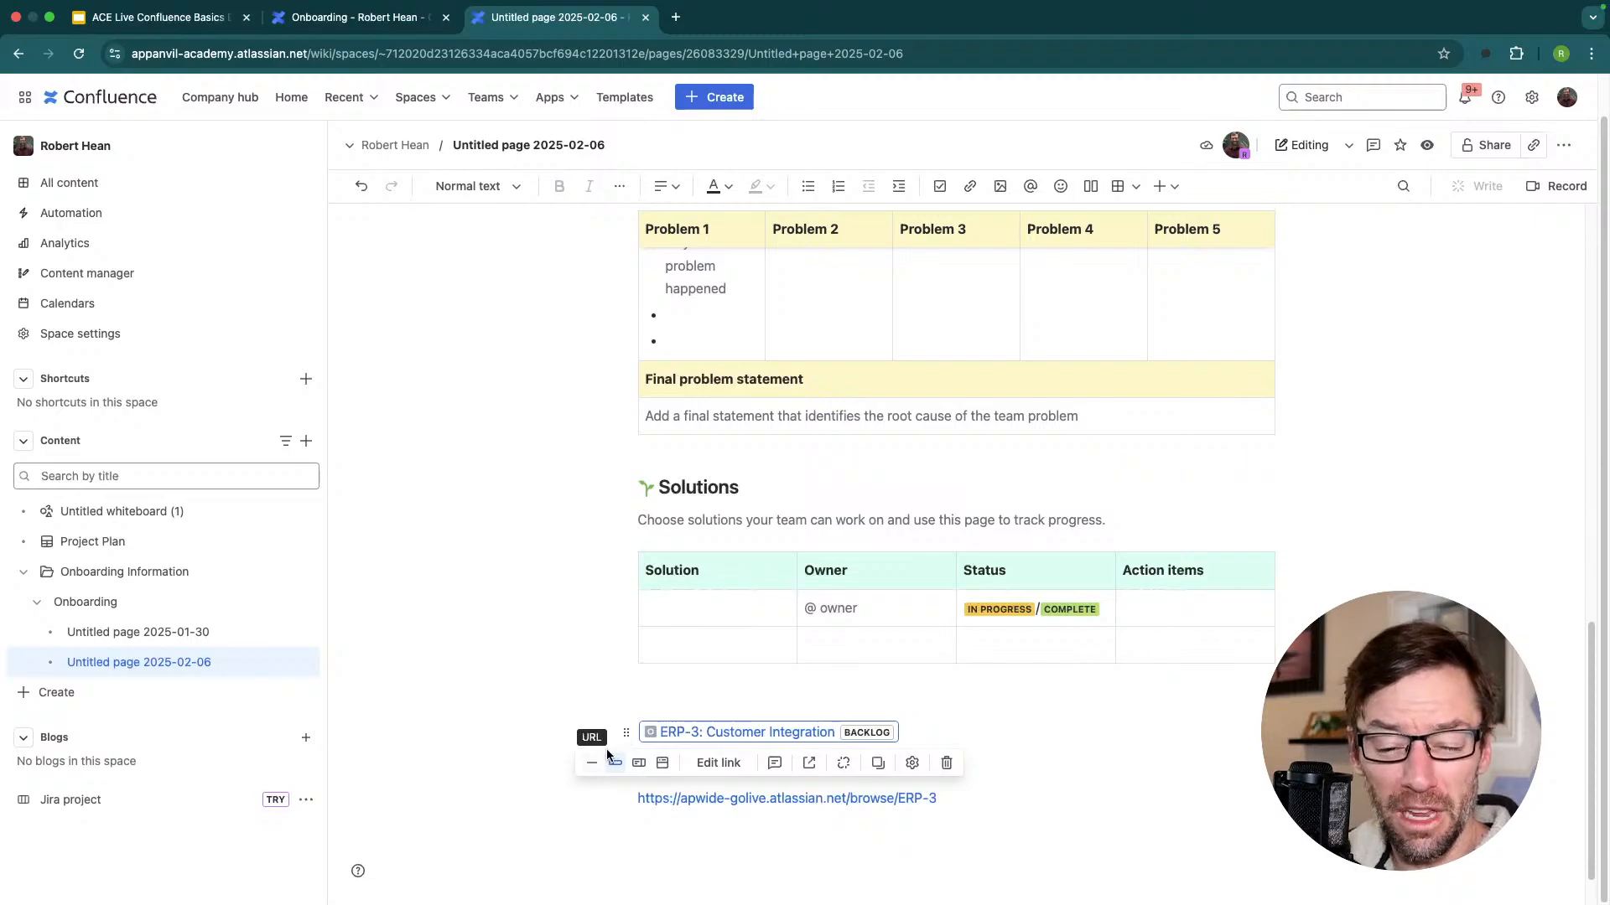
click(636, 765)
scroll(629, 726, down, 3)
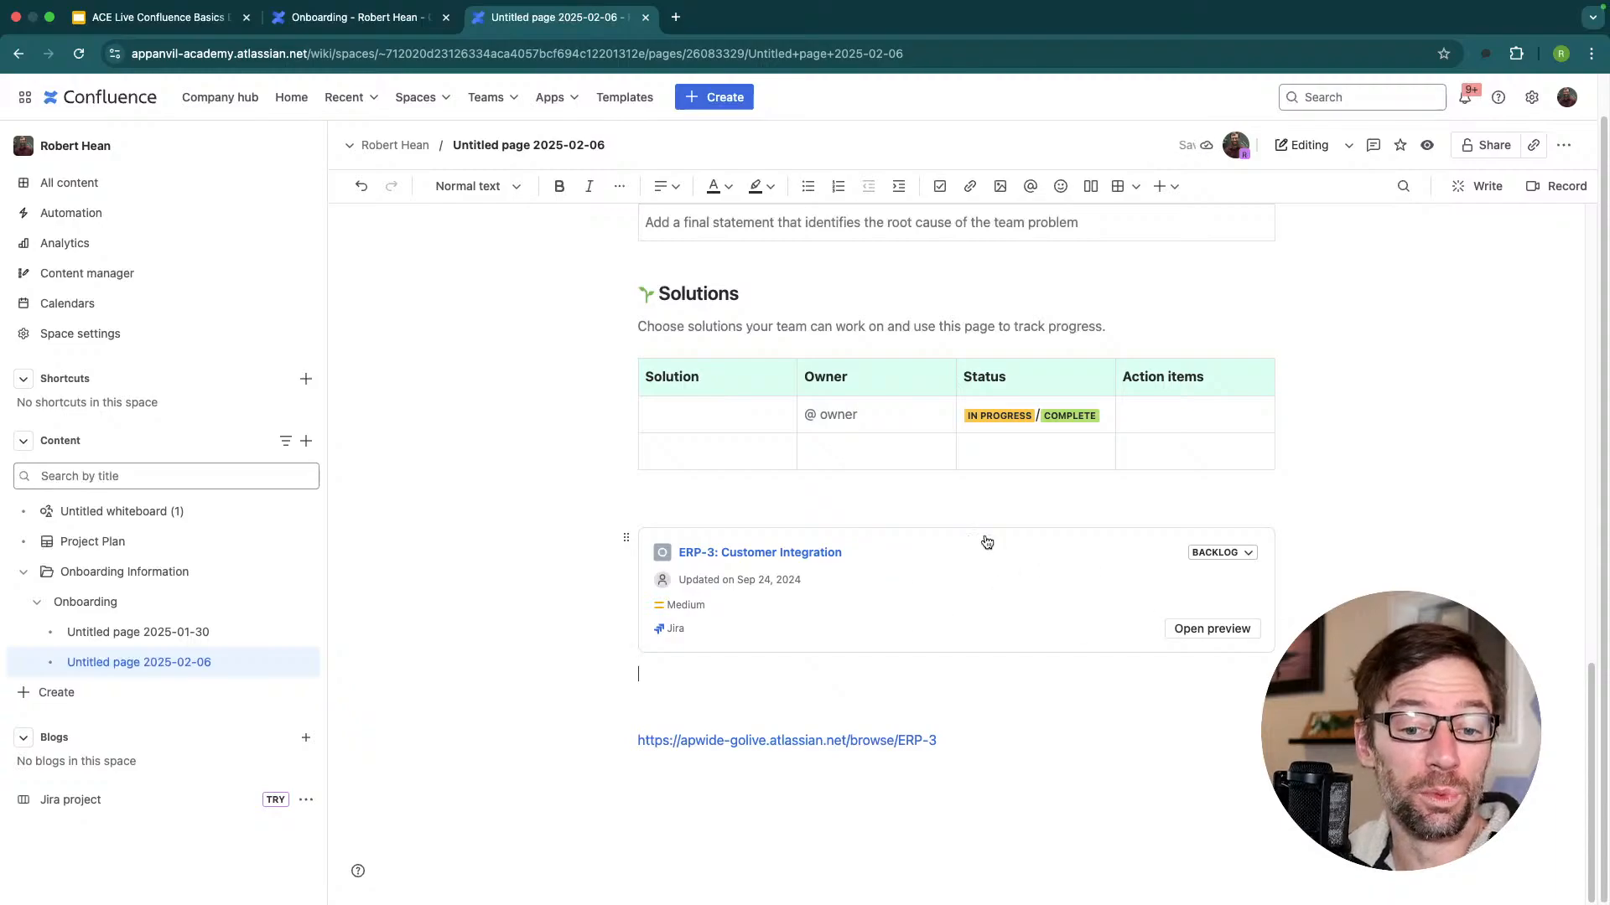
click(1253, 558)
click(1233, 555)
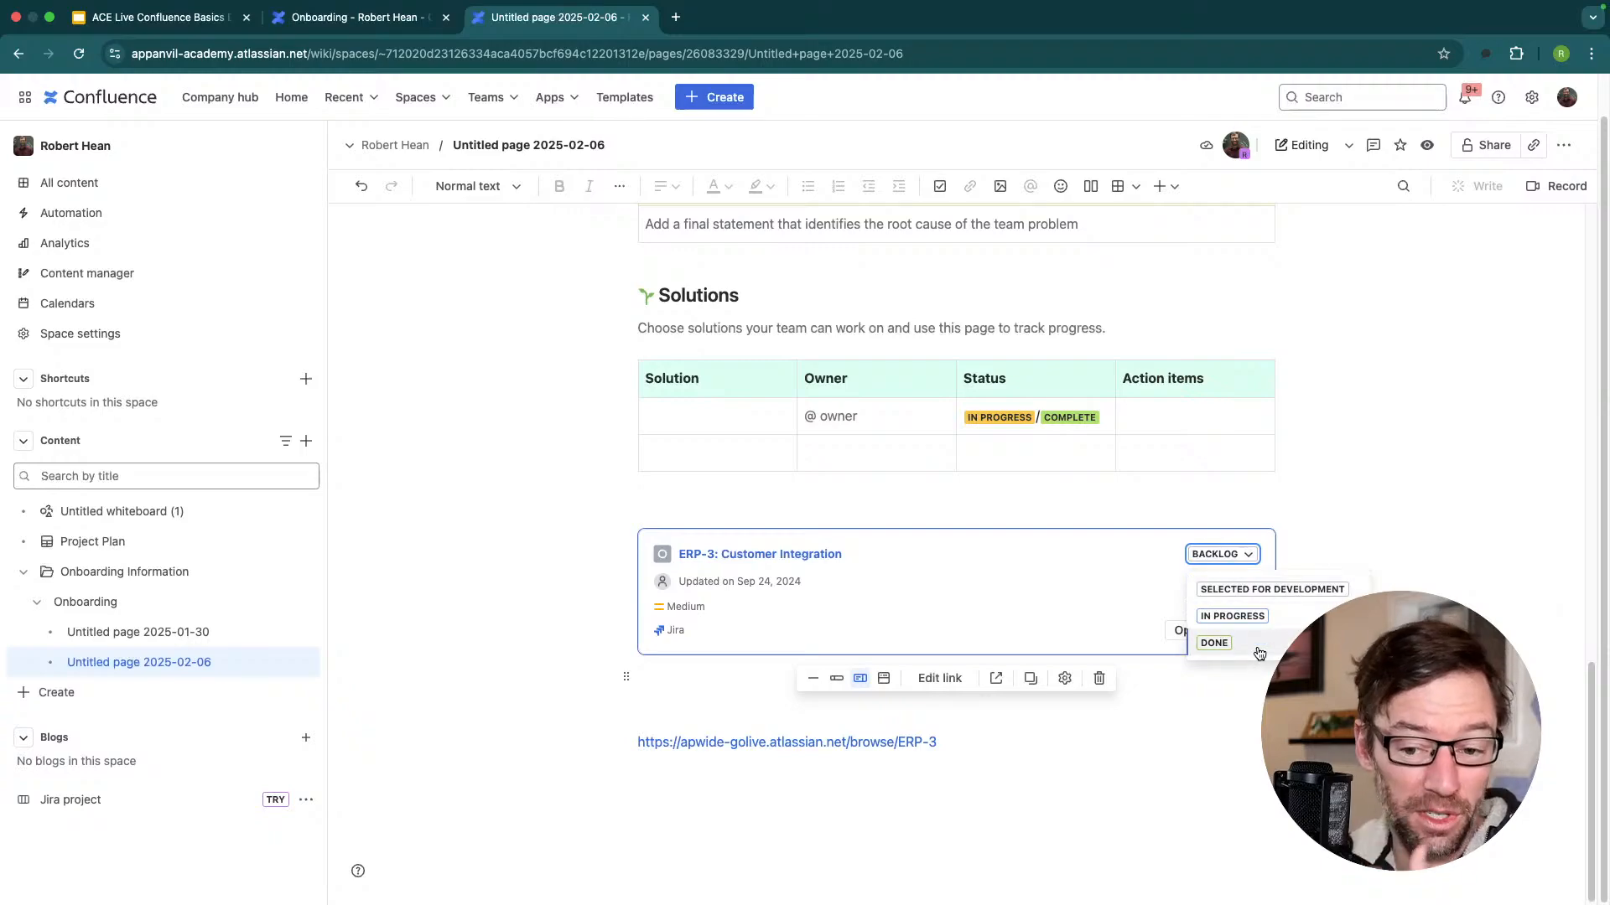
Change the ERP-3 card below the Solutions table to an embedded view.
click(884, 678)
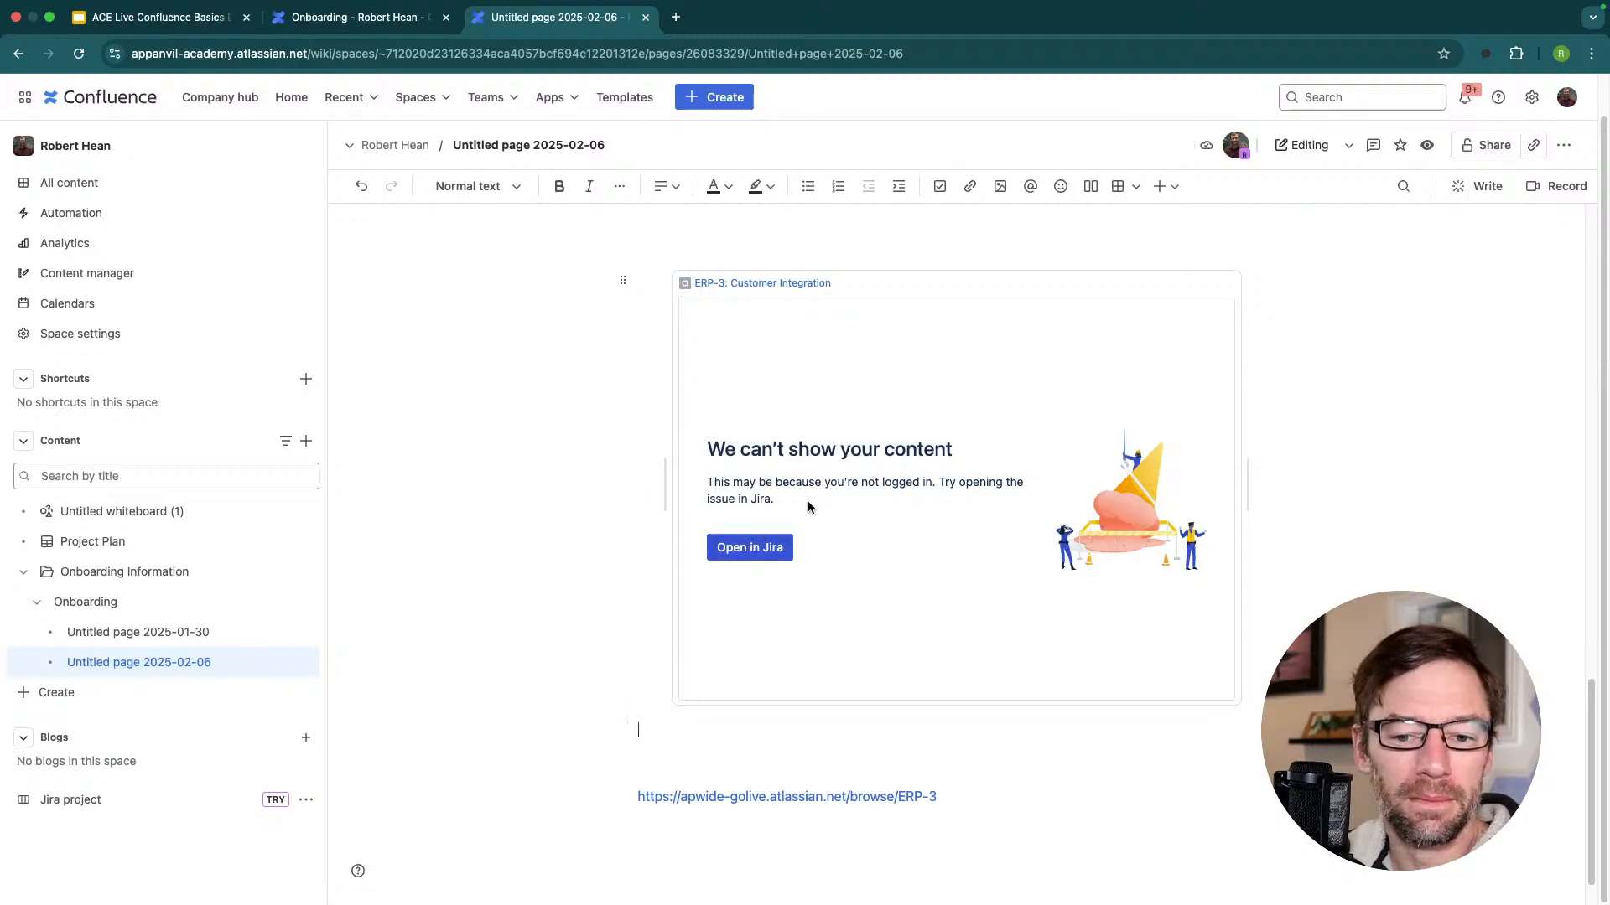
drag(811, 507, 672, 484)
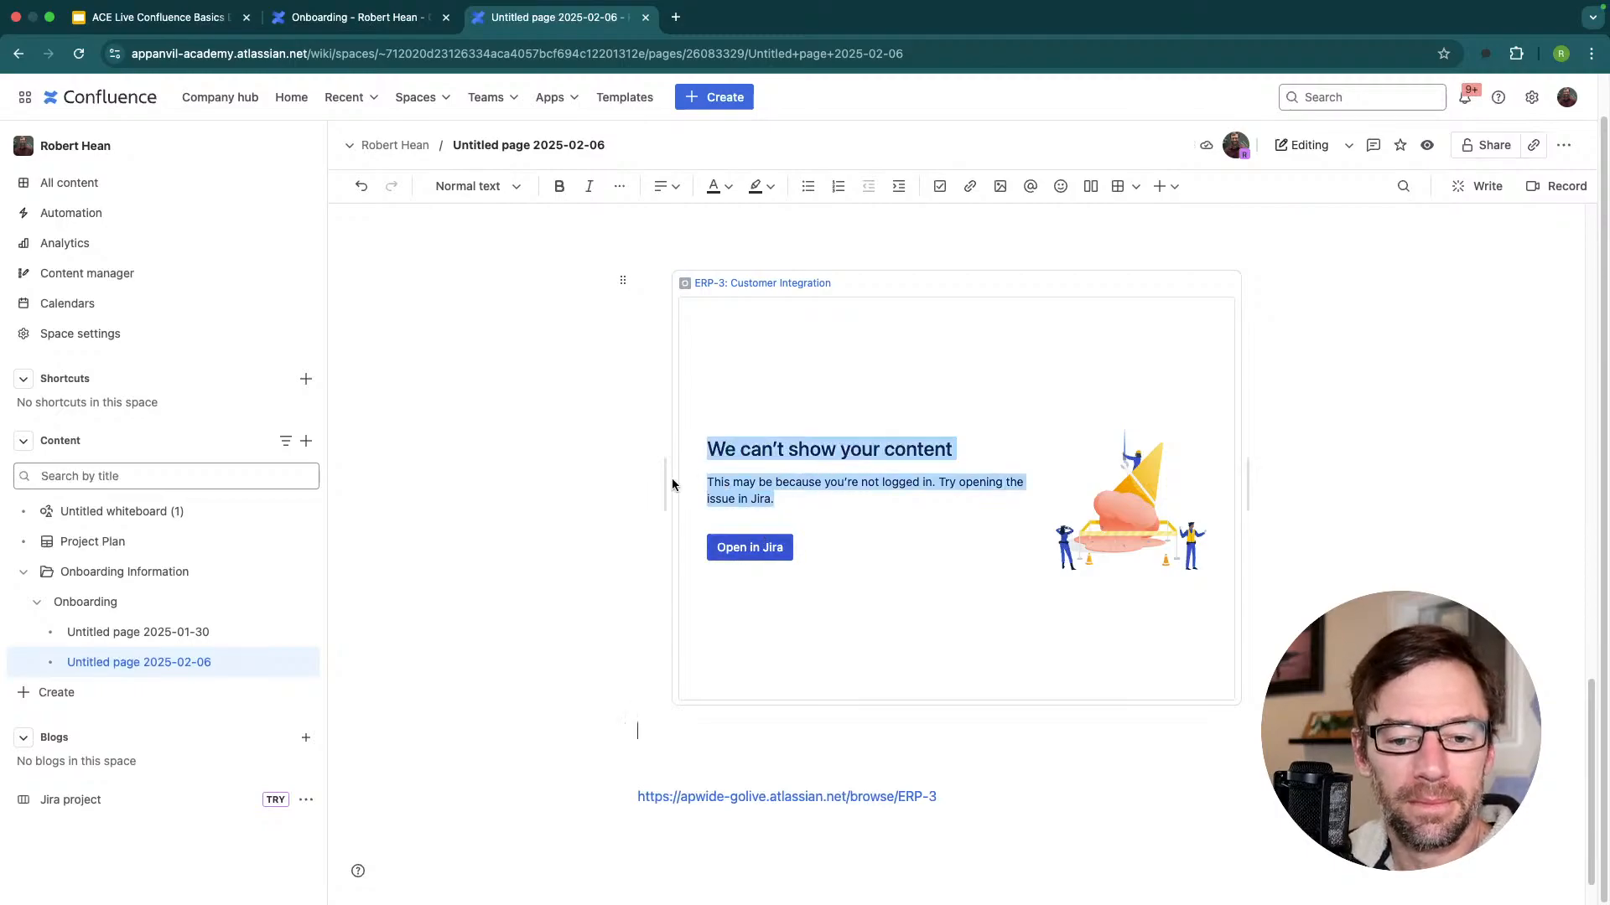
click(527, 433)
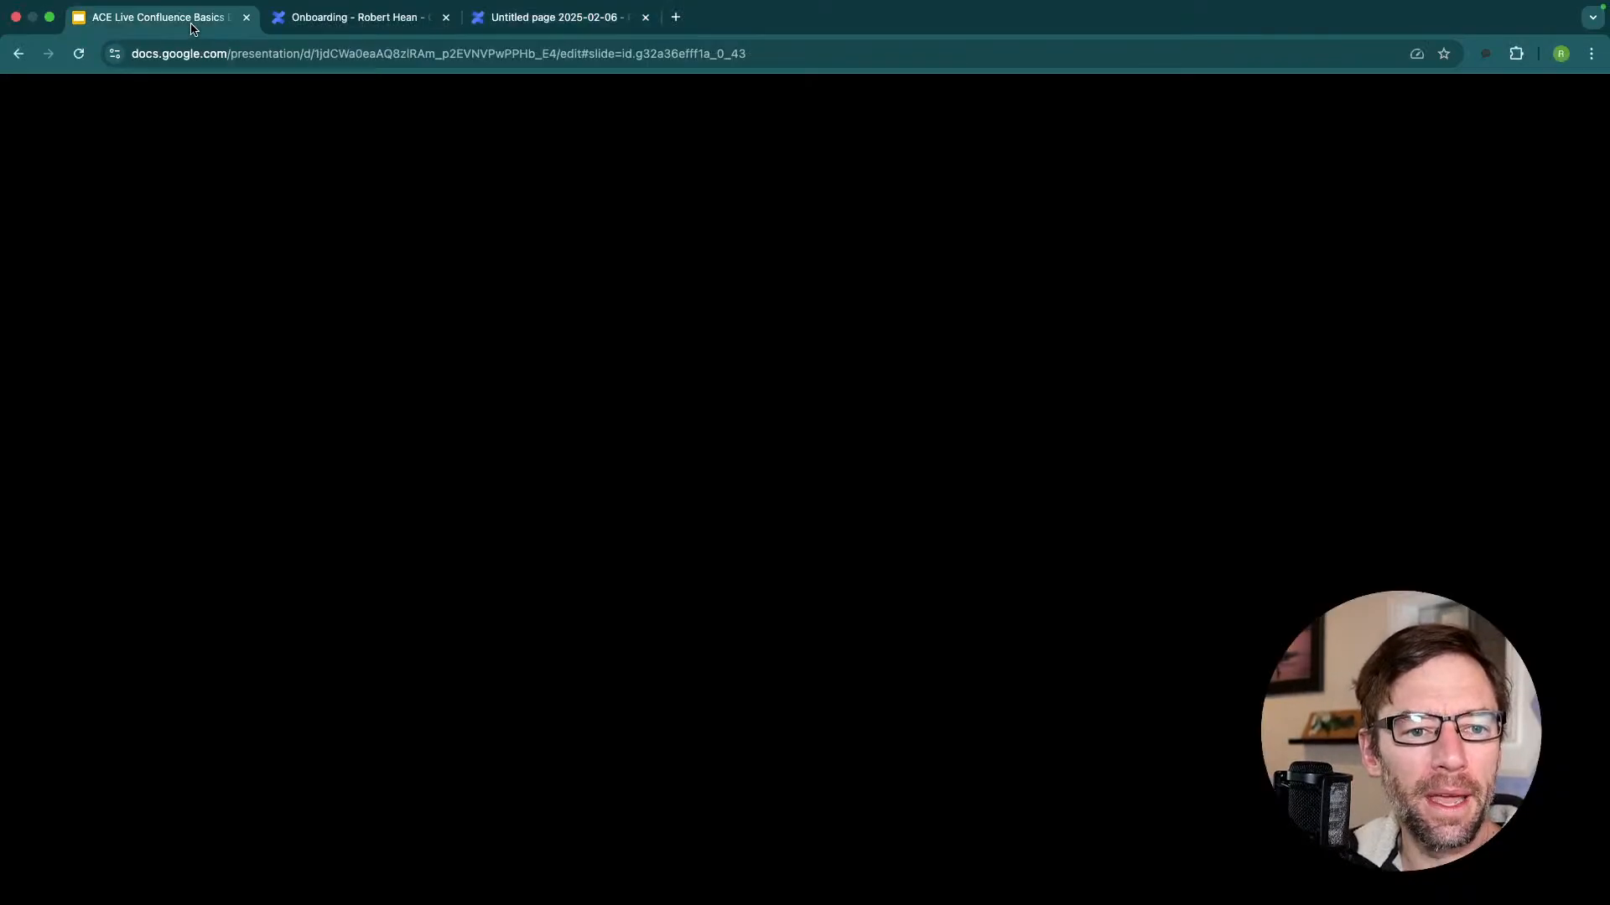
Switch to the ACE Live Confluence Basics Deck in Google Slides and present the "What's next?" slide.
click(191, 25)
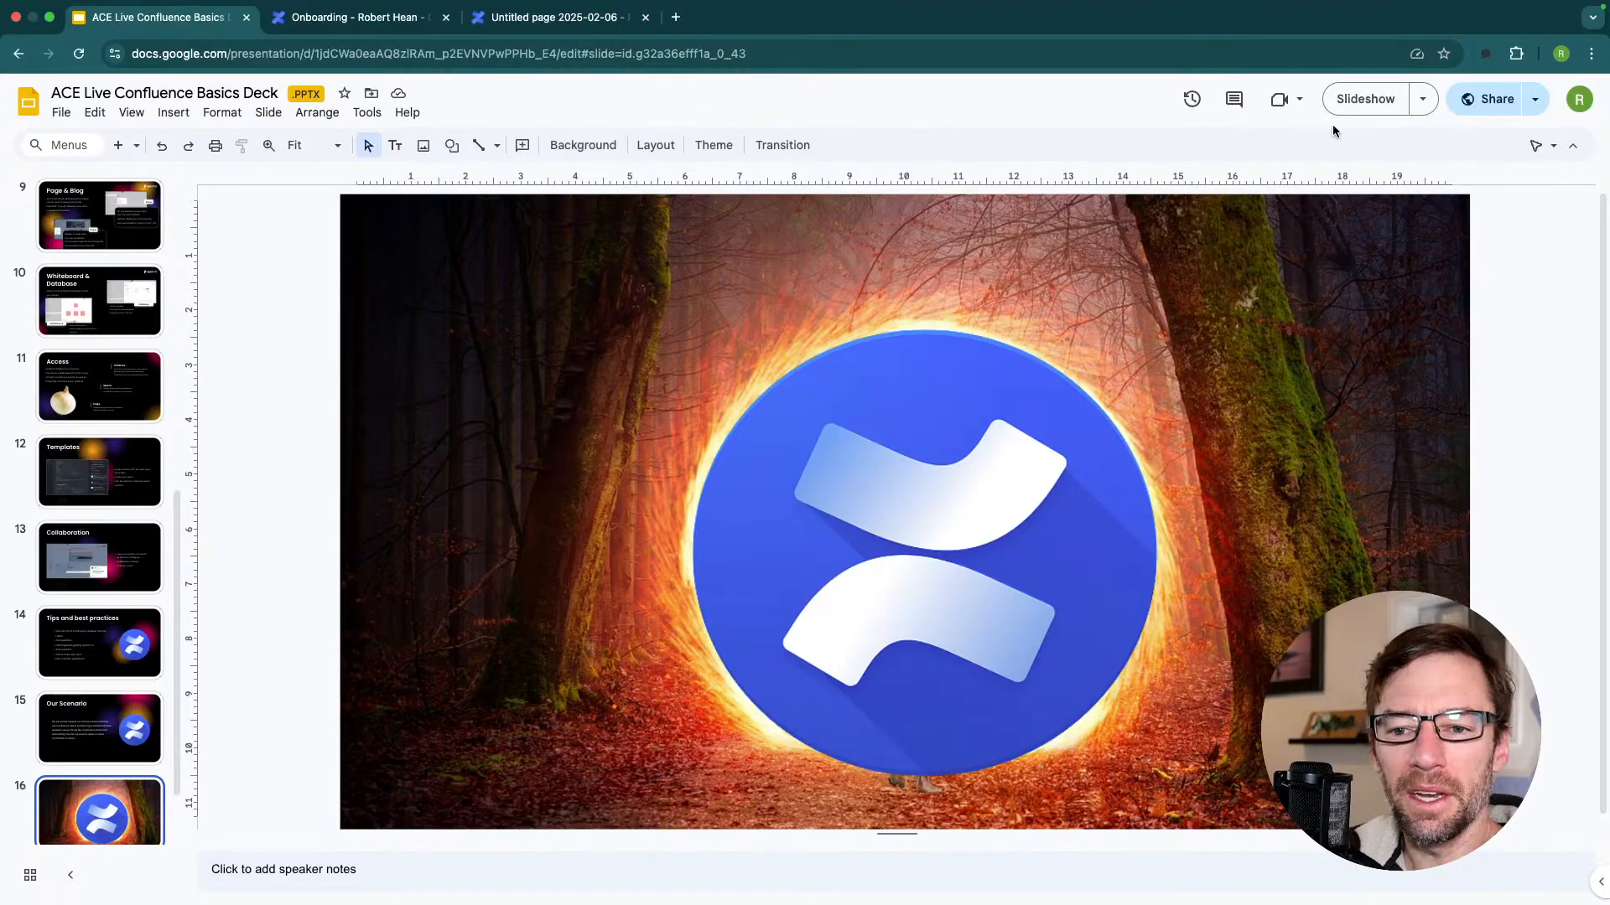
click(1352, 101)
key(Right)
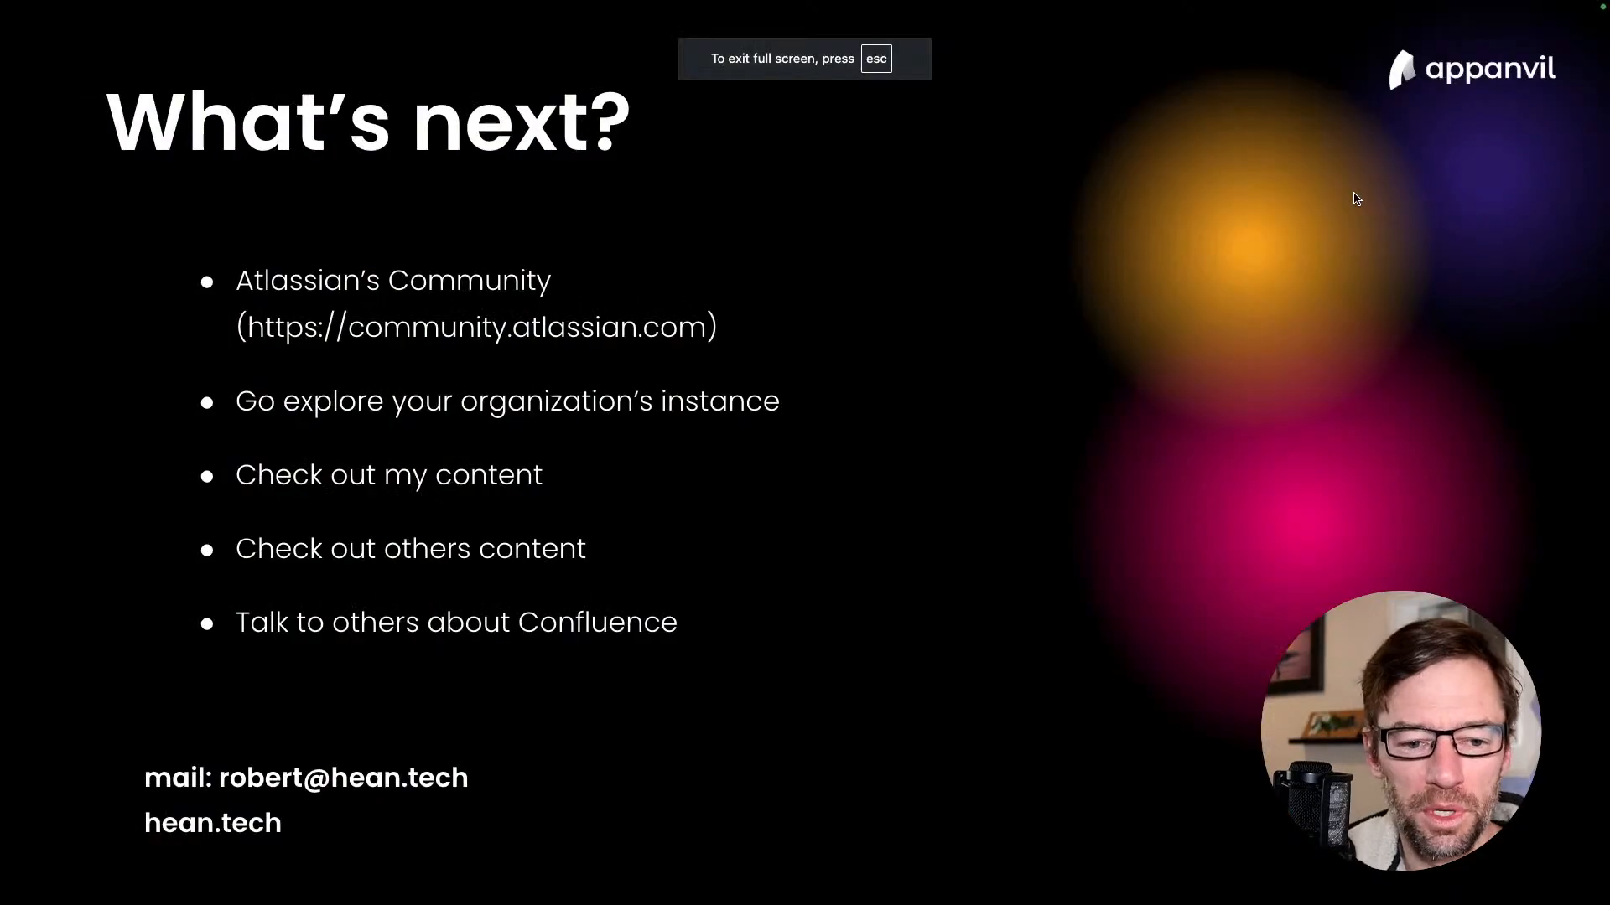